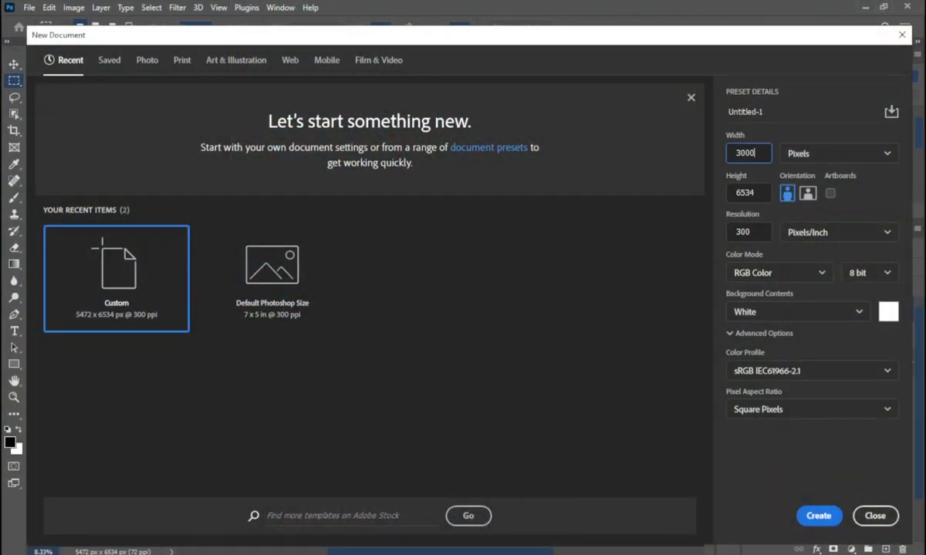
# Step: Confirm a new 3000 × 3582 px portrait document in the New Document dialog
pyautogui.press('Return')
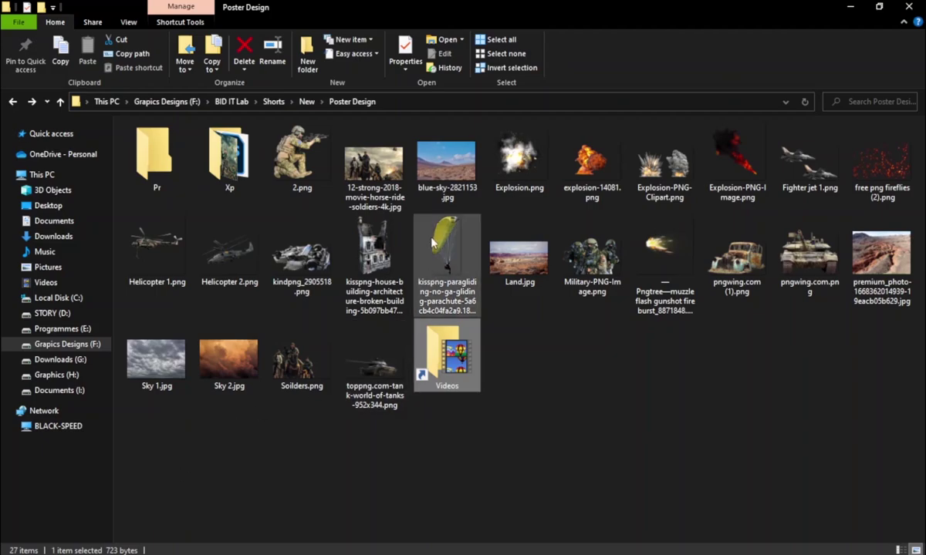
# Step: Place the blue-sky photo and Land.jpg from the Poster Design folder as layers
pyautogui.moveTo(447, 163)
pyautogui.mouseDown()
pyautogui.moveTo(473, 229)
pyautogui.moveTo(370, 395)
pyautogui.mouseUp()
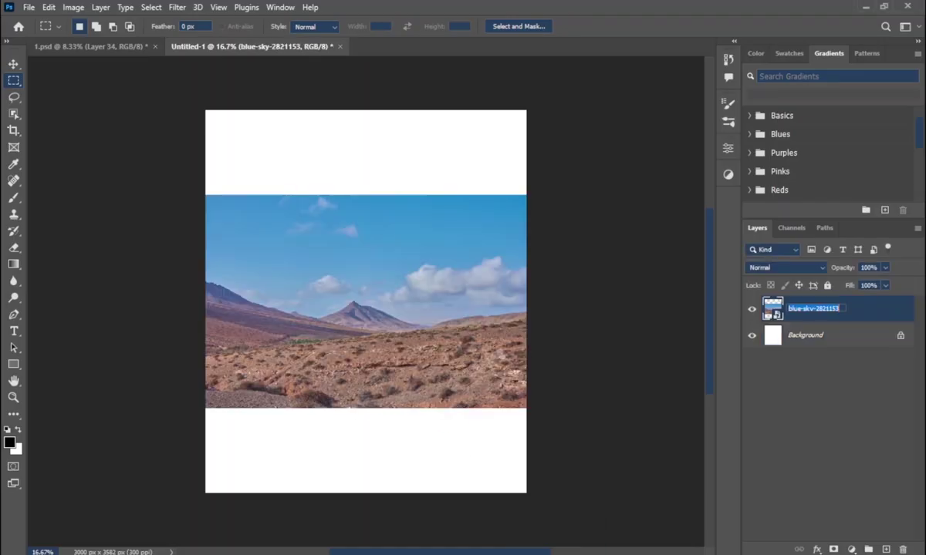
pyautogui.click(110, 502)
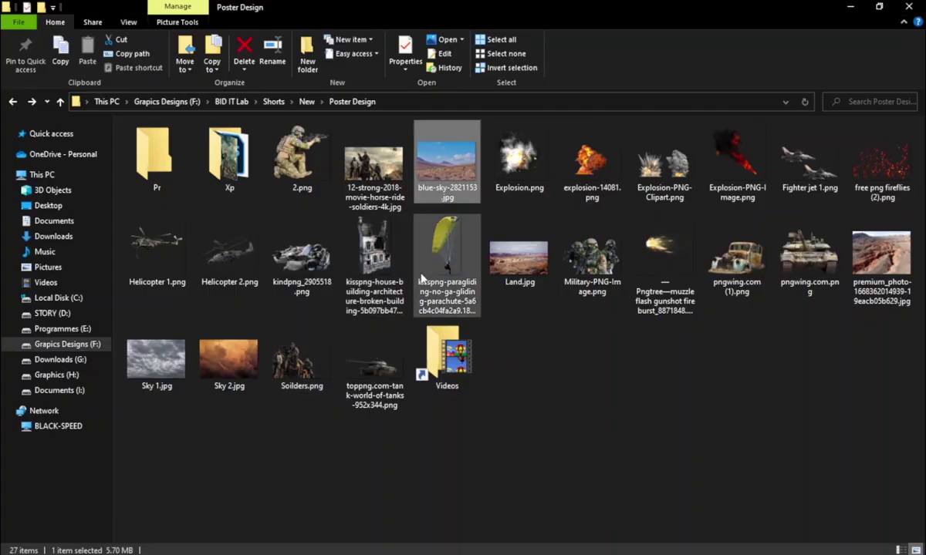
pyautogui.click(514, 272)
pyautogui.moveTo(530, 256); pyautogui.dragTo(432, 423)
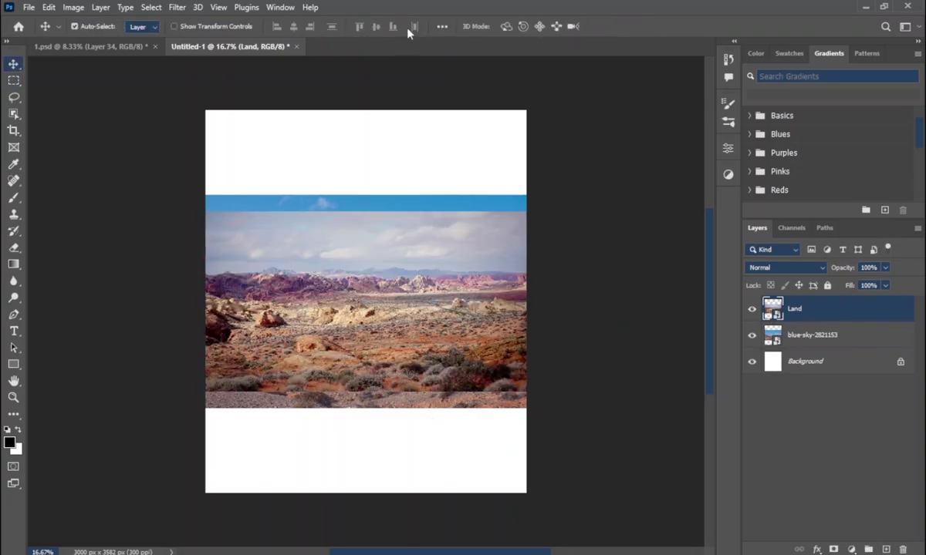
# Step: Align the Land layer to the canvas bottom and stretch its top edge upward
pyautogui.click(441, 27)
pyautogui.click(481, 143)
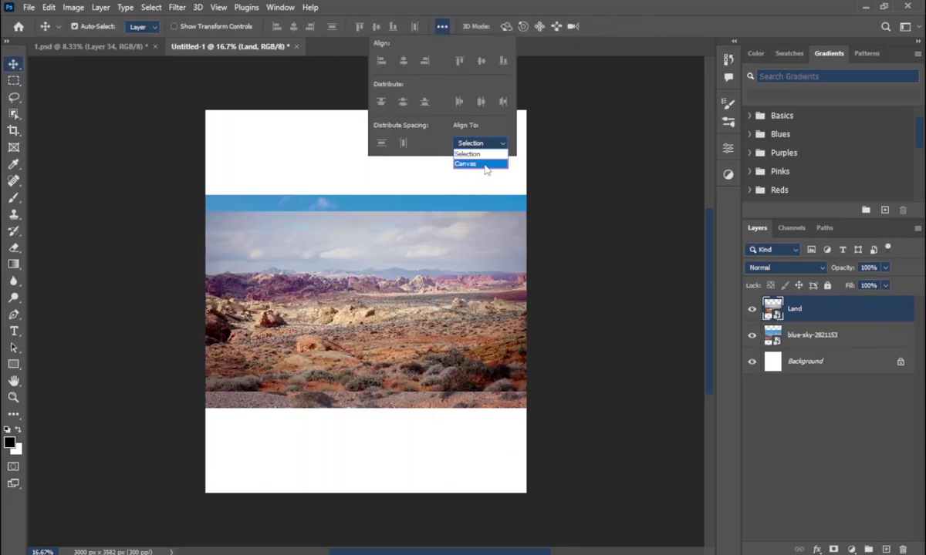
pyautogui.click(486, 164)
pyautogui.click(393, 27)
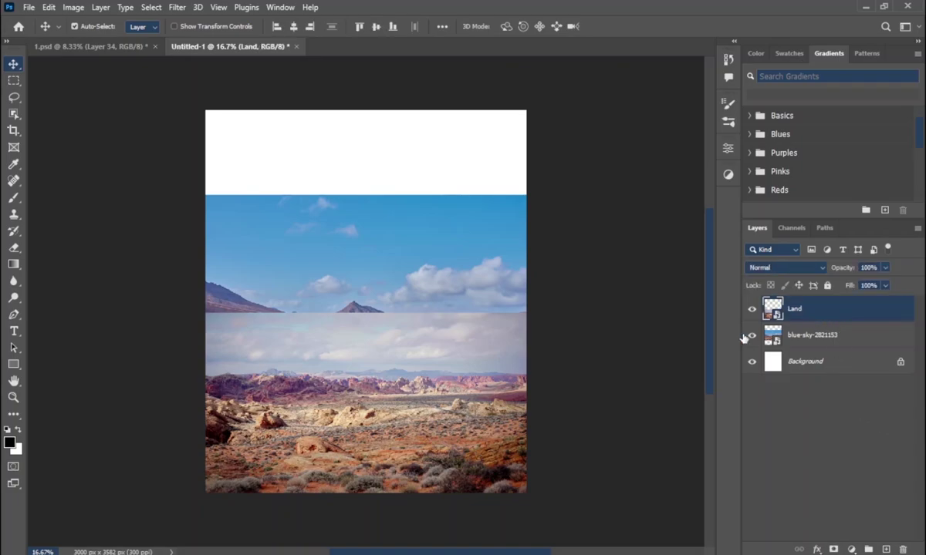
pyautogui.hotkey('ctrl', 't')
pyautogui.moveTo(366, 312); pyautogui.dragTo(383, 303)
pyautogui.click(637, 26)
# Step: Mask the Land layer, painting black with a soft brush to hide the haze and fringe
pyautogui.click(833, 549)
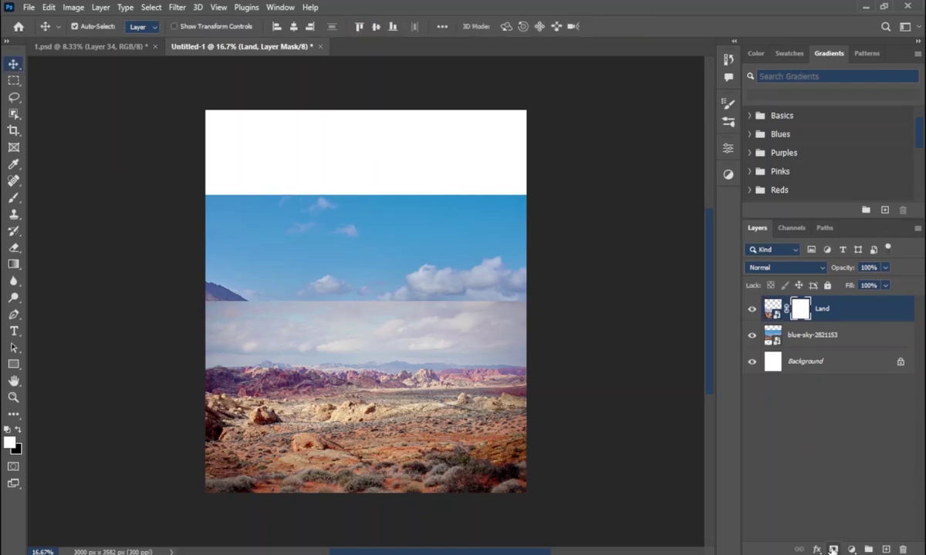
pyautogui.press('b')
pyautogui.press('x')
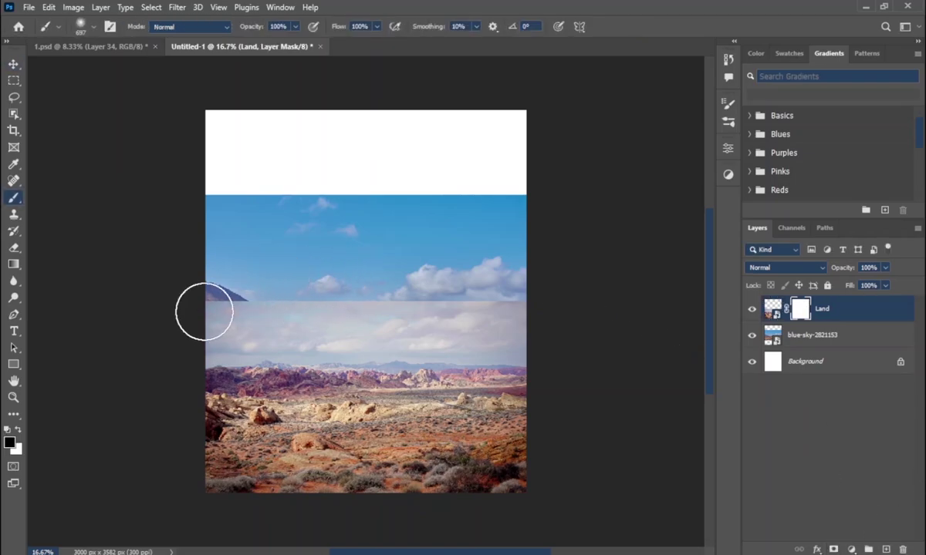
pyautogui.moveTo(204, 310)
pyautogui.mouseDown()
pyautogui.moveTo(470, 311)
pyautogui.moveTo(423, 341)
pyautogui.mouseUp()
pyautogui.rightClick(437, 324)
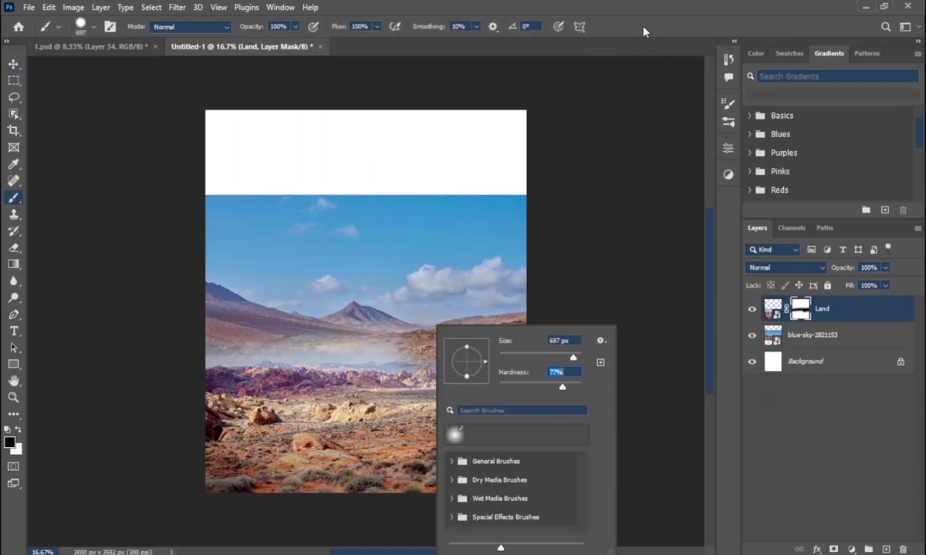
pyautogui.press('Return')
pyautogui.scroll(2, 466, 228)
pyautogui.moveTo(471, 368)
pyautogui.mouseDown()
pyautogui.moveTo(554, 386)
pyautogui.moveTo(207, 374)
pyautogui.moveTo(302, 344)
pyautogui.mouseUp()
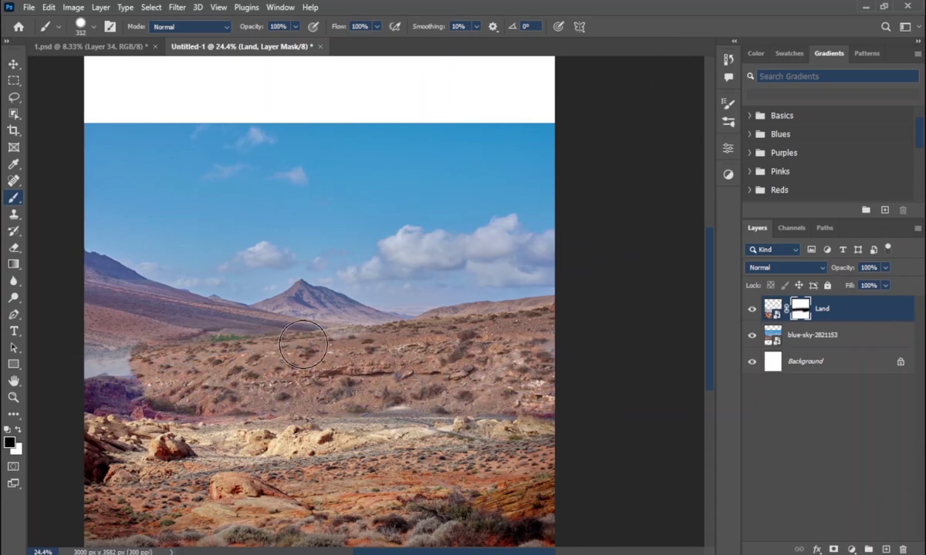
pyautogui.moveTo(72, 378); pyautogui.dragTo(124, 355)
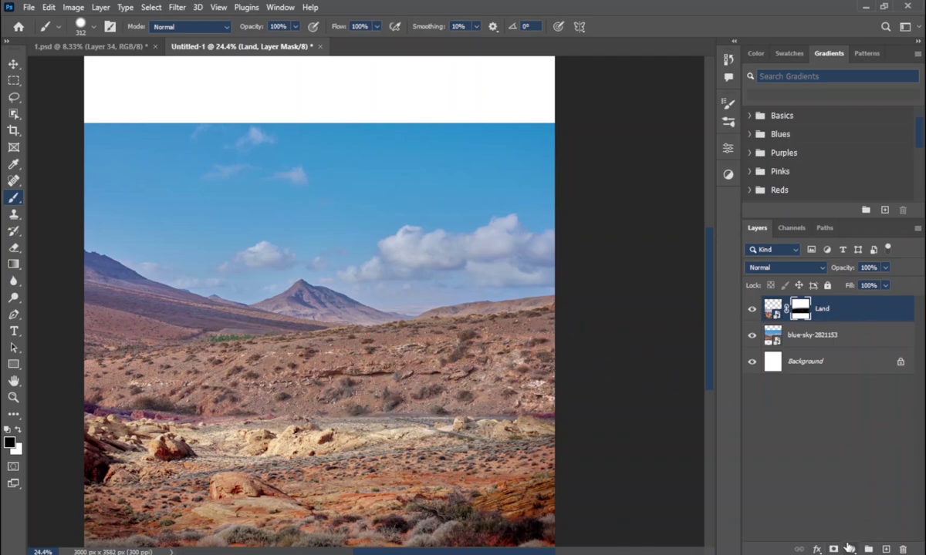
pyautogui.click(849, 548)
# Step: Add a Color Balance clipped to Land with a slight yellow–blue midtone shift
pyautogui.click(802, 416)
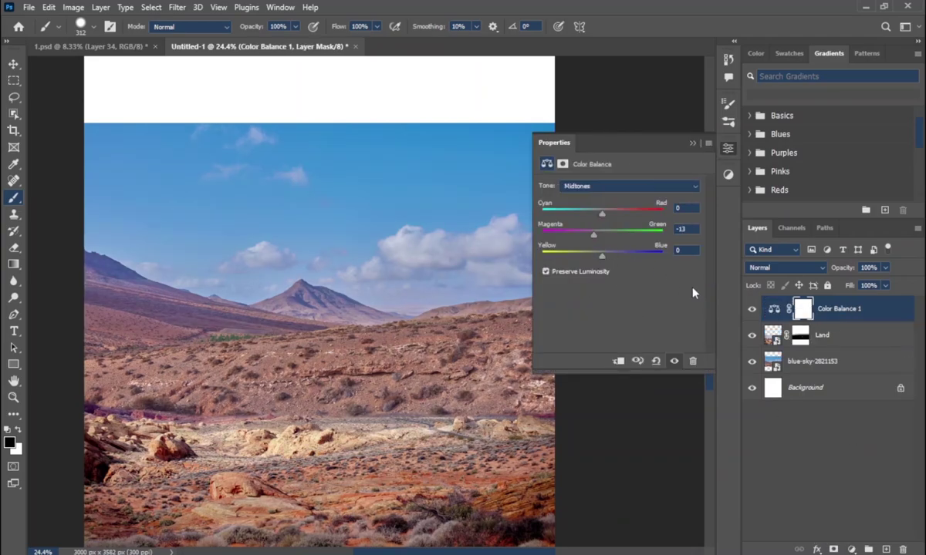
pyautogui.keyDown('alt'); pyautogui.click(806, 319); pyautogui.keyUp('alt')
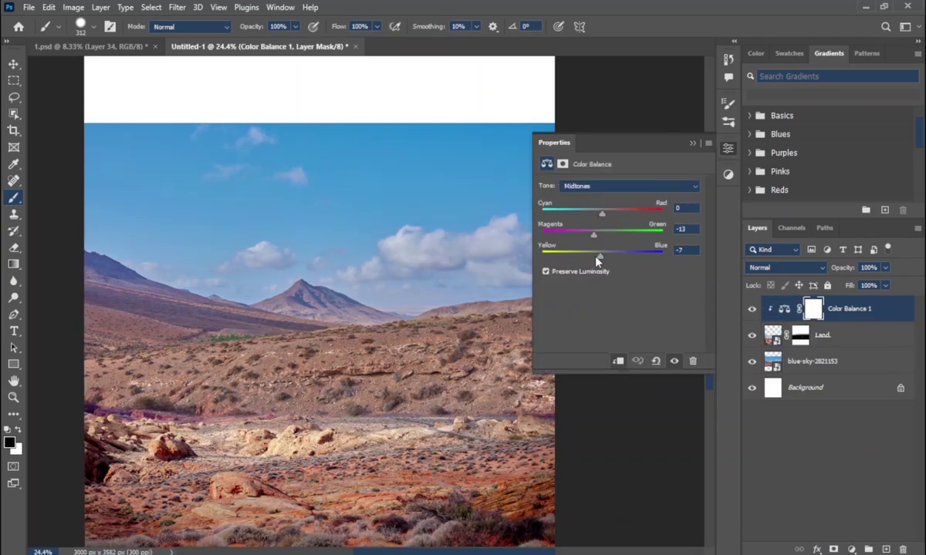
pyautogui.moveTo(593, 262); pyautogui.dragTo(605, 260)
pyautogui.click(693, 144)
# Step: Mask the blue-sky layer, painting out its top clouds with a large brush
pyautogui.click(856, 500)
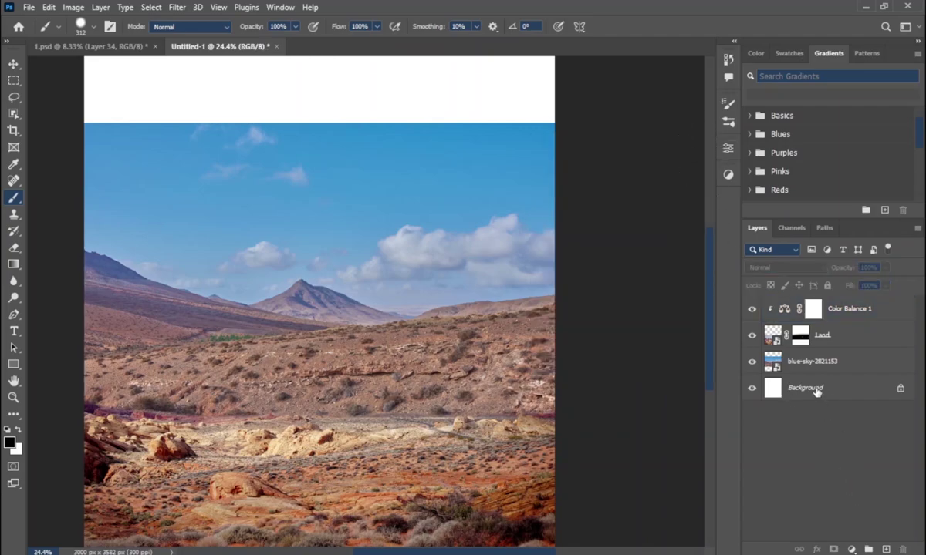
pyautogui.click(821, 368)
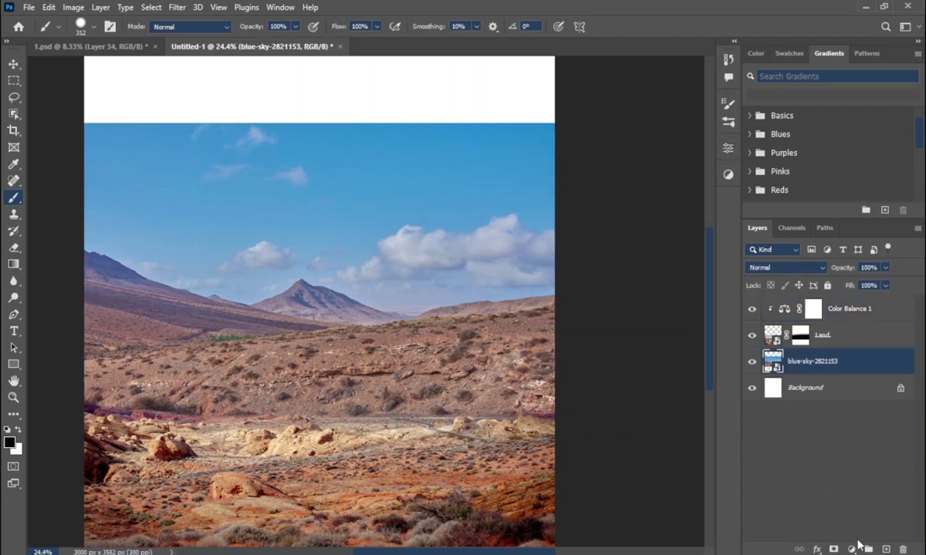
pyautogui.click(834, 549)
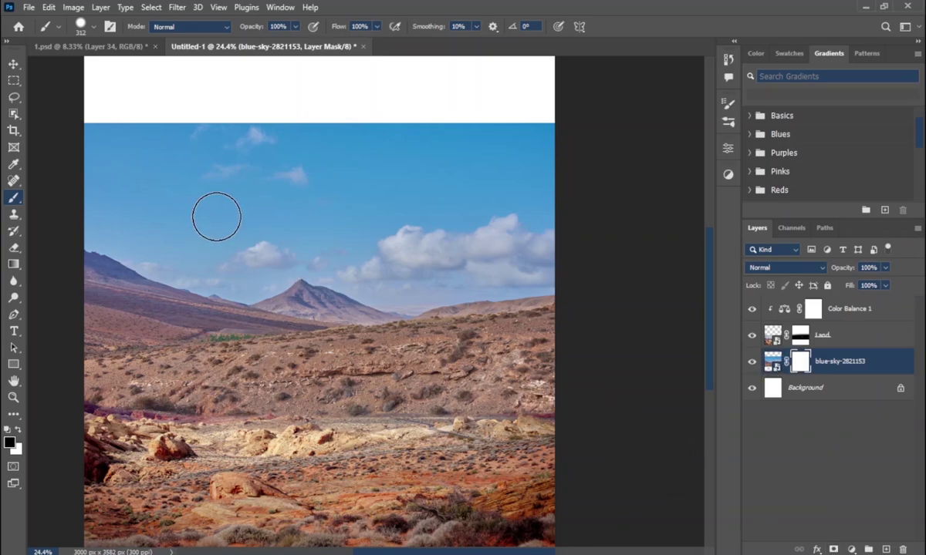
pyautogui.moveTo(217, 217); pyautogui.dragTo(309, 216)
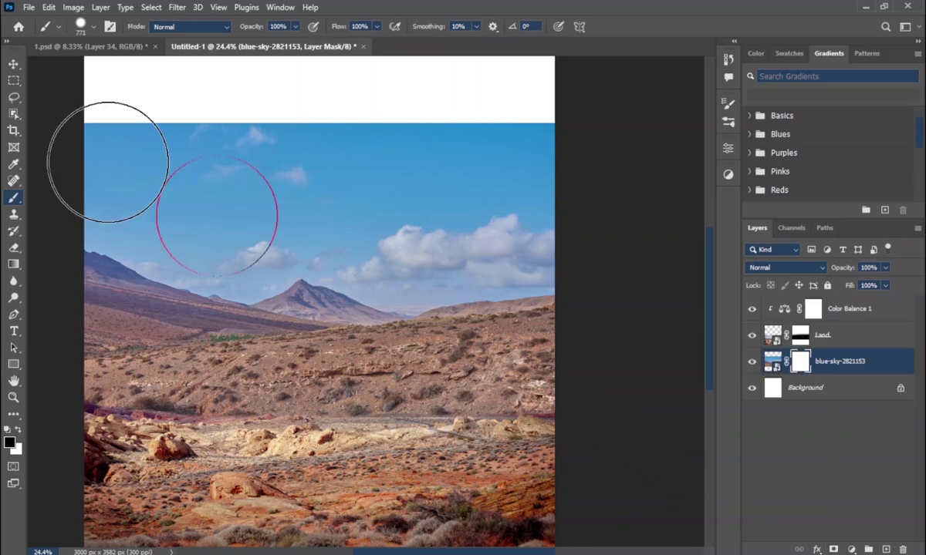
pyautogui.moveTo(108, 162); pyautogui.dragTo(401, 176)
pyautogui.rightClick(395, 179)
pyautogui.press('Return')
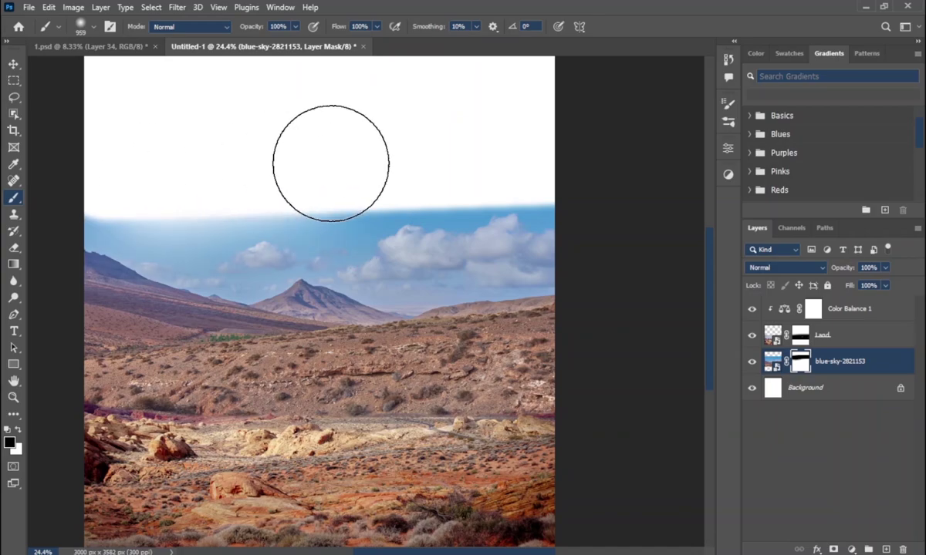
pyautogui.moveTo(330, 162)
pyautogui.mouseDown()
pyautogui.moveTo(599, 141)
pyautogui.moveTo(314, 128)
pyautogui.mouseUp()
# Step: Add a bright blue Solid Color fill layer beneath the blue-sky layer
pyautogui.click(852, 549)
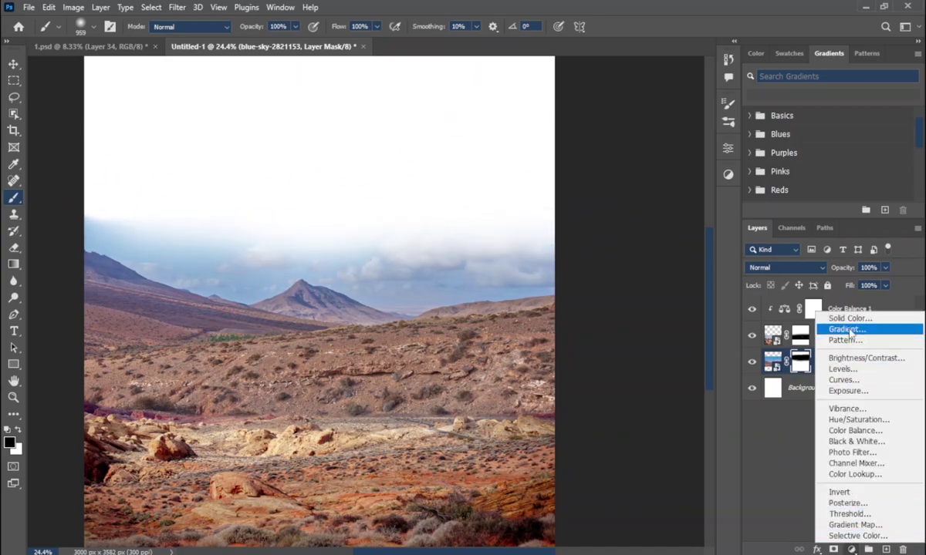
pyautogui.click(850, 318)
pyautogui.click(470, 191)
pyautogui.click(454, 128)
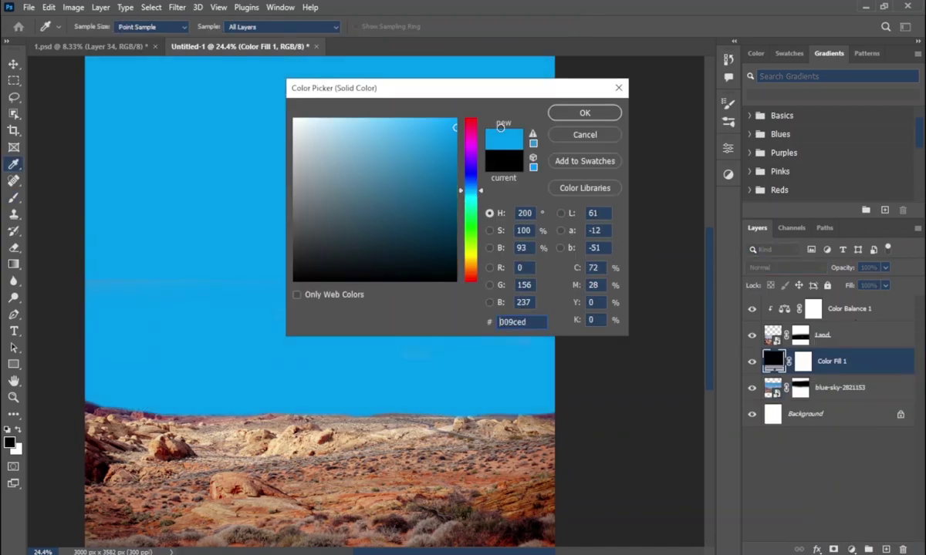
pyautogui.moveTo(500, 128); pyautogui.dragTo(517, 126)
pyautogui.click(584, 113)
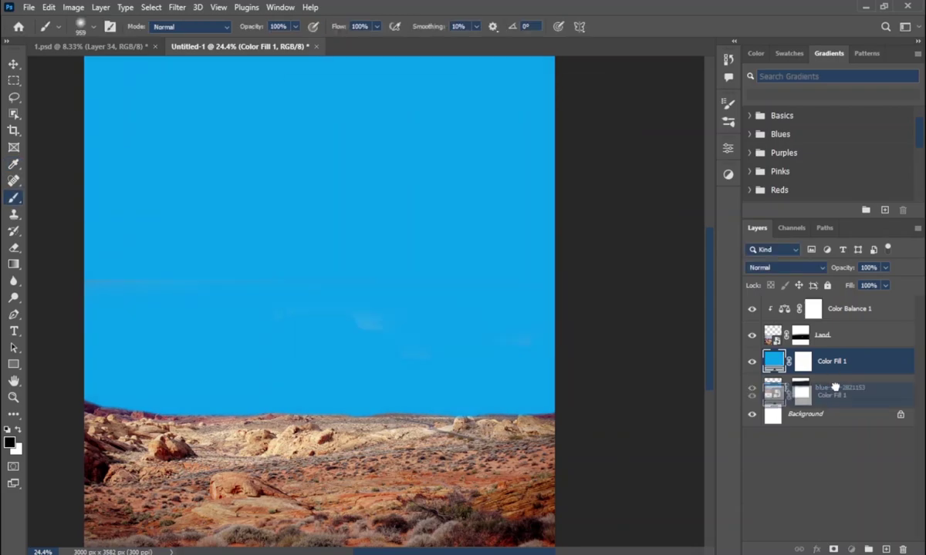
pyautogui.moveTo(825, 361); pyautogui.dragTo(822, 402)
pyautogui.scroll(-2, 414, 324)
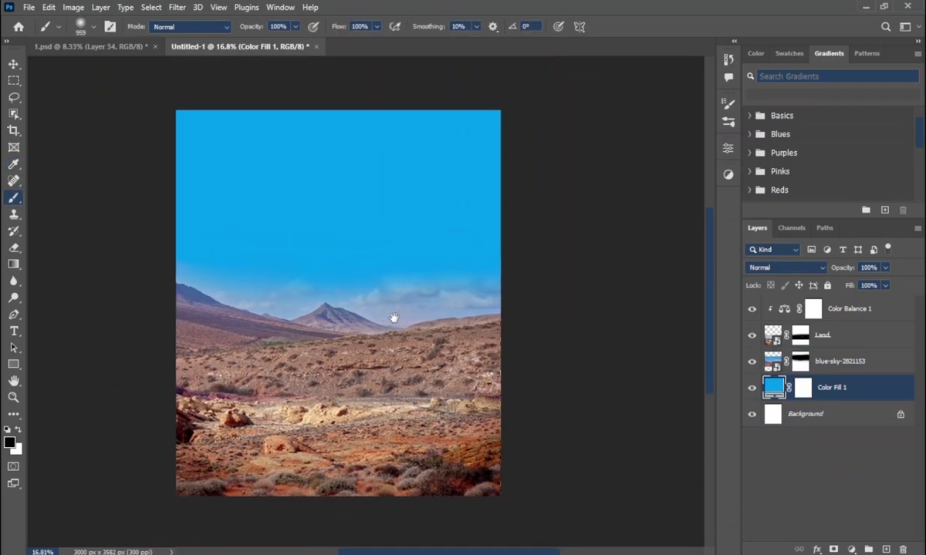
# Step: Group all scene layers, duplicate the group, and convert the copy to a smart object
pyautogui.keyDown('shift'); pyautogui.click(849, 316); pyautogui.keyUp('shift')
pyautogui.hotkey('ctrl', 'g')
pyautogui.hotkey('ctrl', 'j')
pyautogui.rightClick(775, 298)
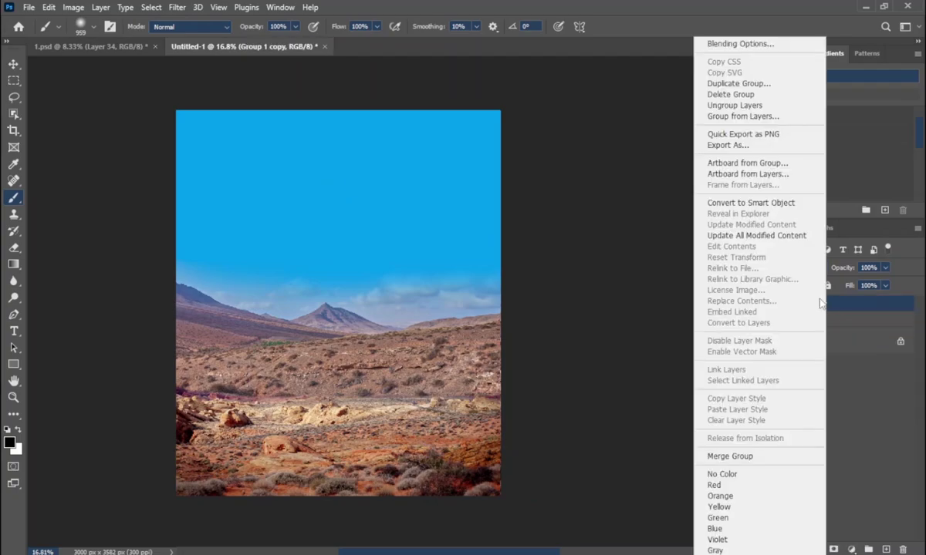
pyautogui.click(756, 199)
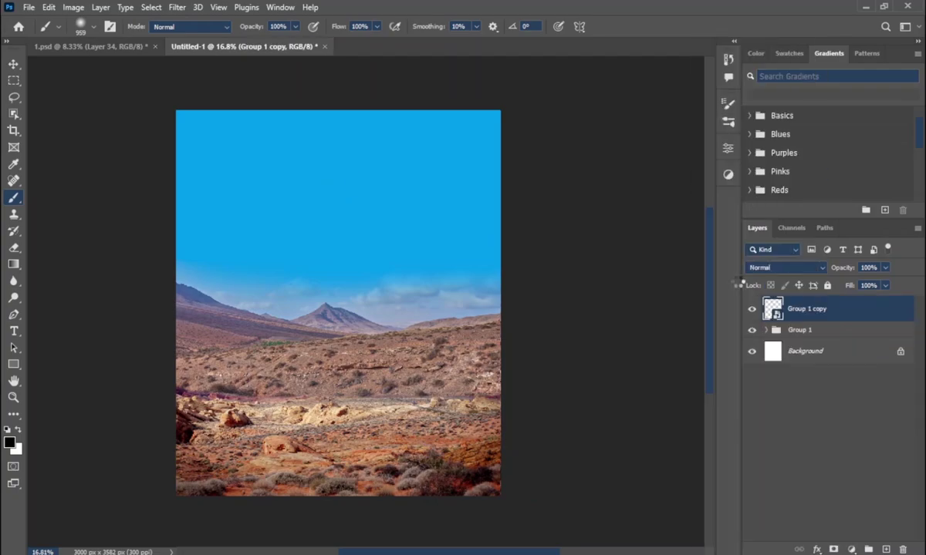
# Step: Apply Edit > Sky Replacement and bring the Sky 1 clouds image in above the Sky layer
pyautogui.click(49, 8)
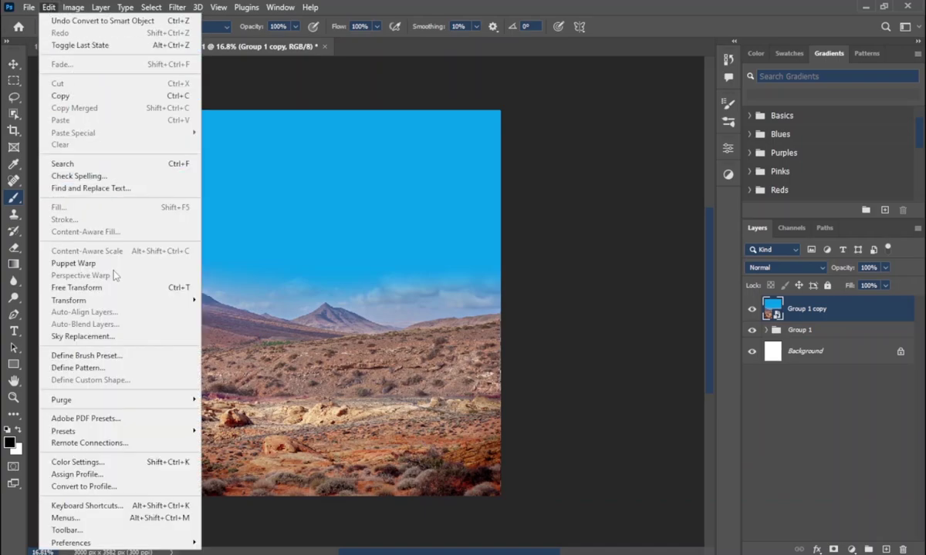
pyautogui.click(105, 338)
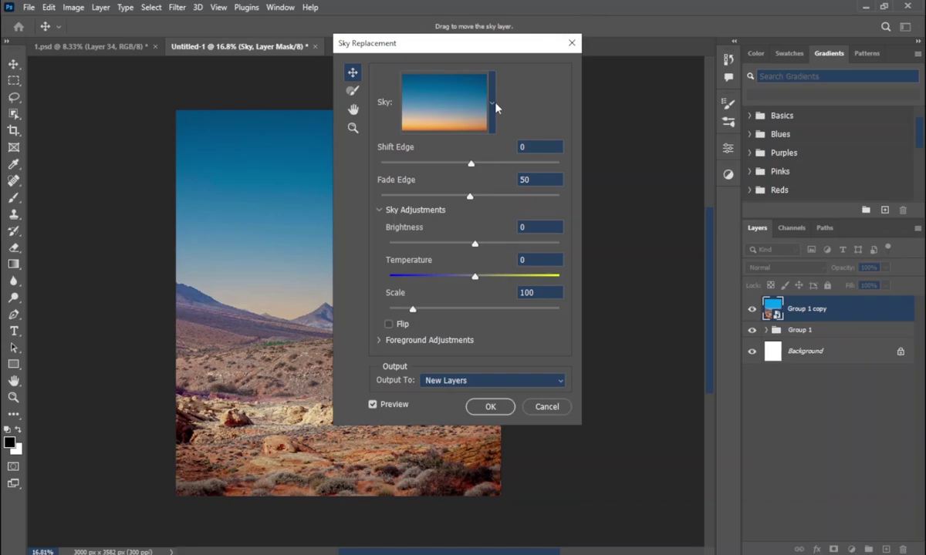
pyautogui.click(498, 406)
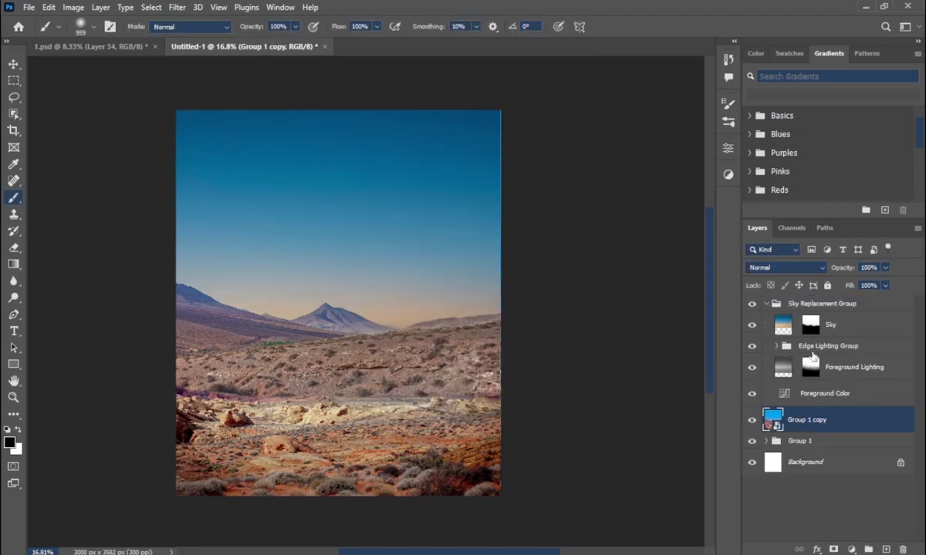
pyautogui.click(848, 330)
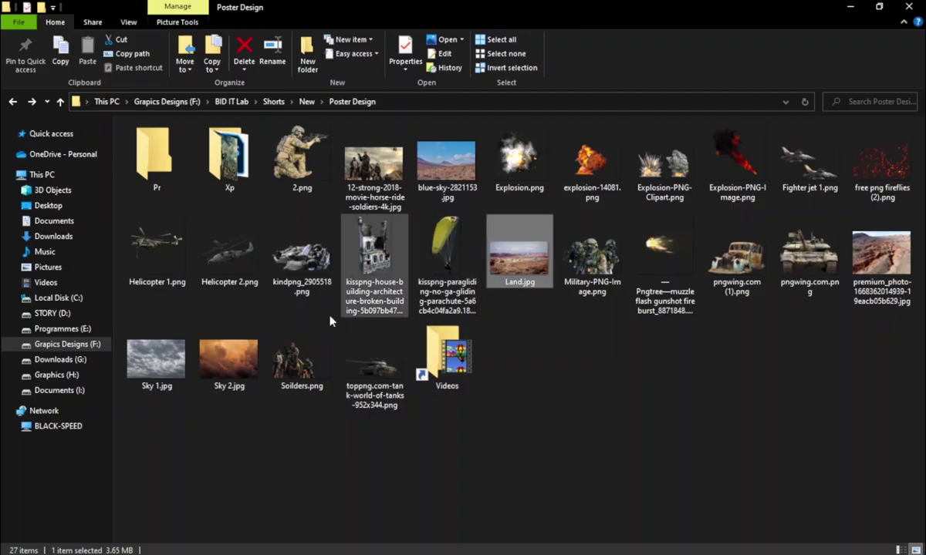
pyautogui.moveTo(156, 355)
pyautogui.mouseDown()
pyautogui.moveTo(560, 522)
pyautogui.moveTo(424, 293)
pyautogui.mouseUp()
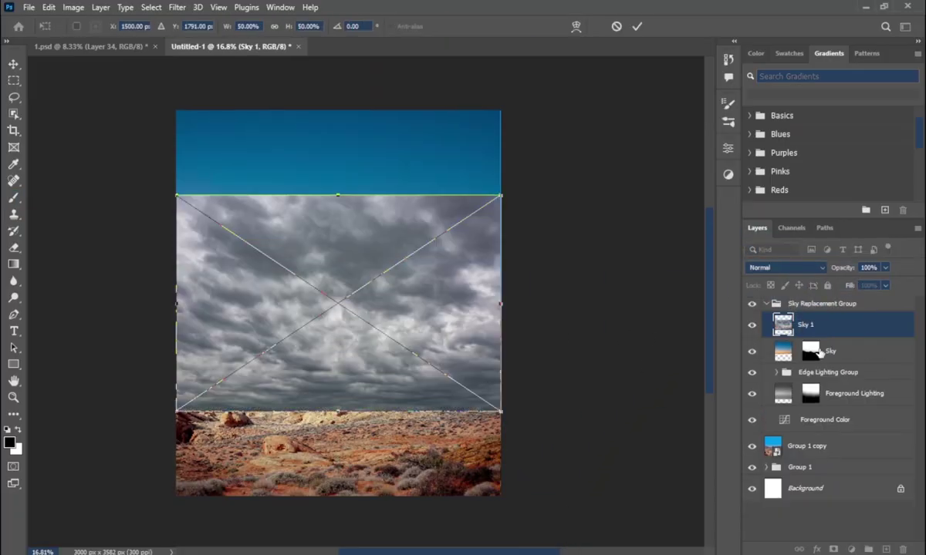
# Step: Clip the Sky 1 clouds to the sky layer and move them up to the canvas top
pyautogui.keyDown('alt'); pyautogui.click(819, 338); pyautogui.keyUp('alt')
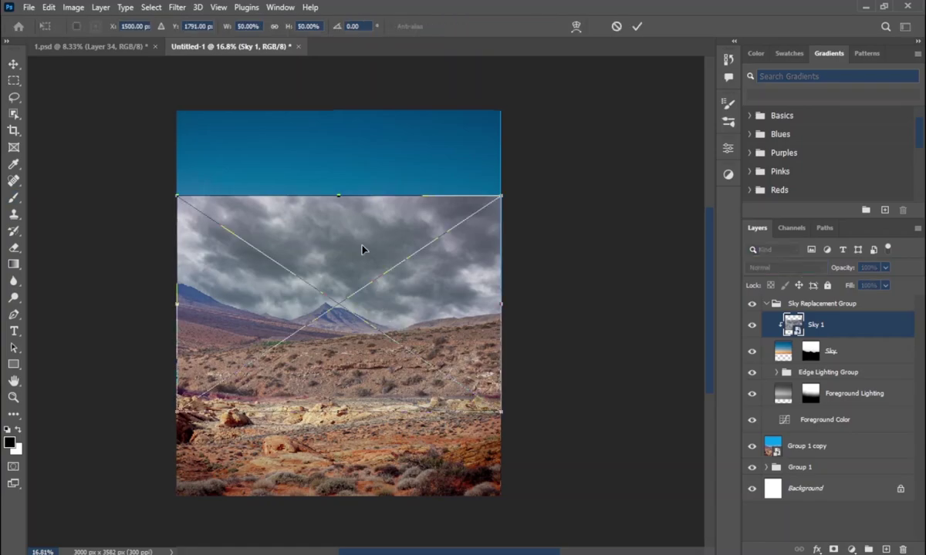
pyautogui.moveTo(362, 250); pyautogui.dragTo(364, 176)
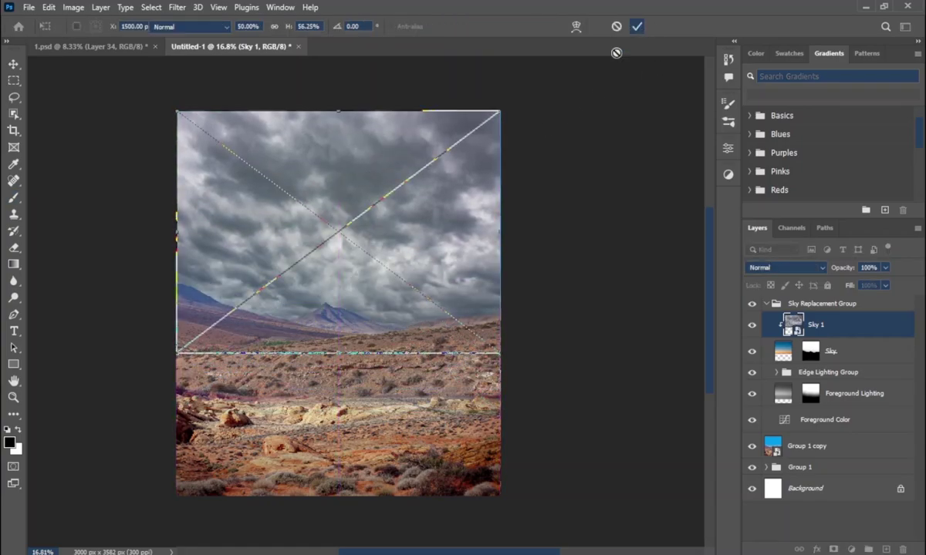
pyautogui.press('Return')
# Step: Pick the Building 1.png file from the source folder
pyautogui.press('b')
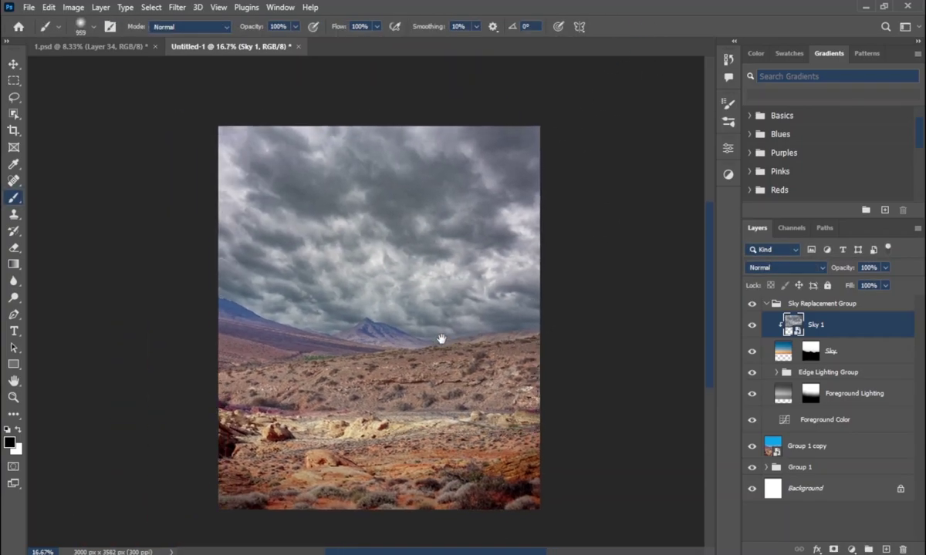
pyautogui.moveTo(441, 339); pyautogui.dragTo(421, 322)
pyautogui.scroll(1, 400, 328)
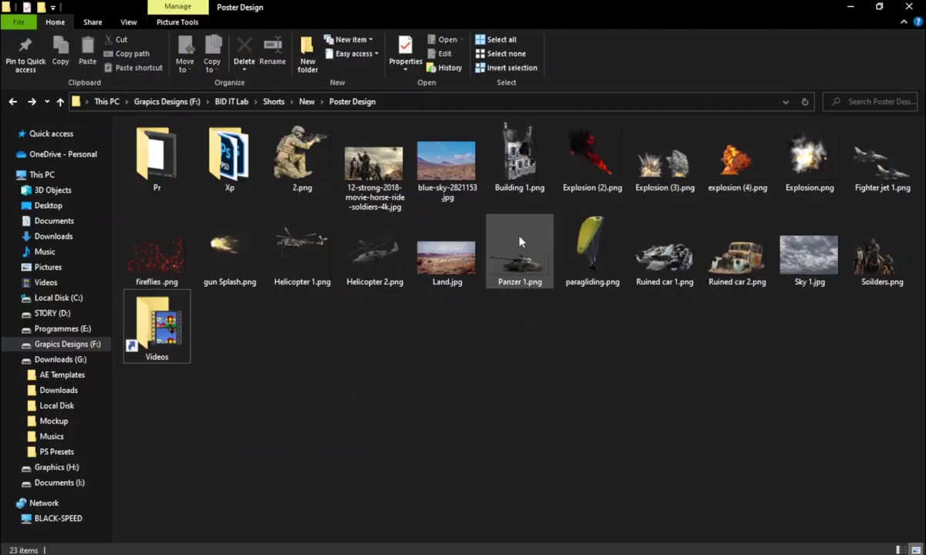
pyautogui.click(525, 152)
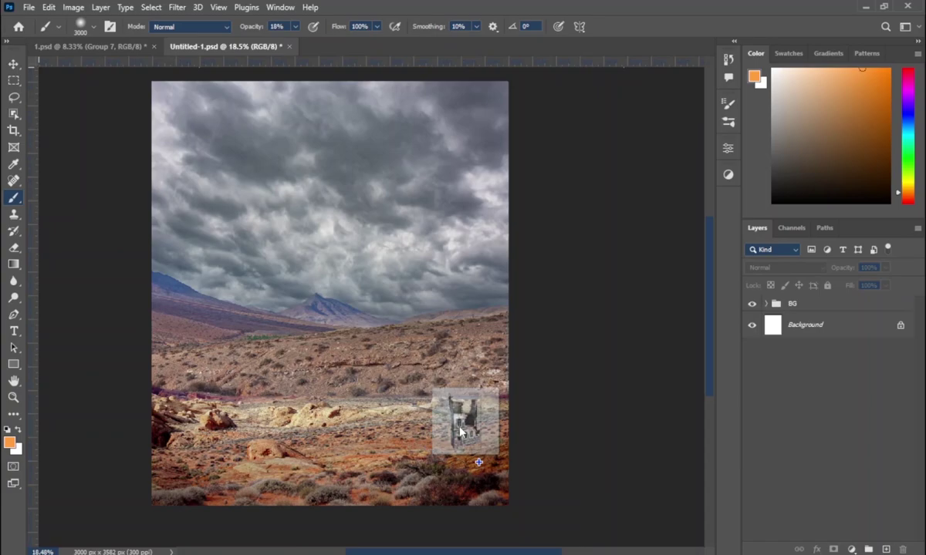
# Step: Place the ruined building mirrored, shrunk and slightly tilted at the desert's right edge
pyautogui.moveTo(525, 152); pyautogui.dragTo(412, 324)
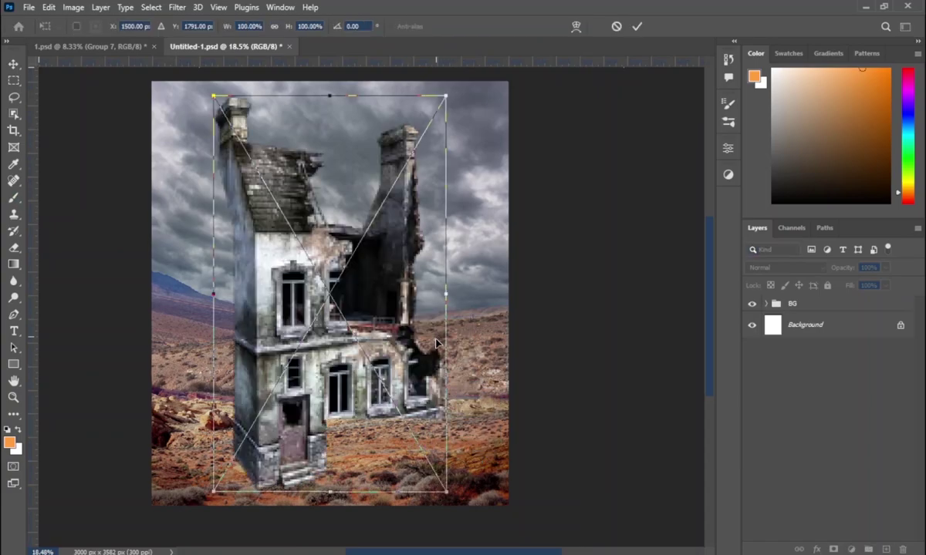
pyautogui.rightClick(416, 349)
pyautogui.click(426, 286)
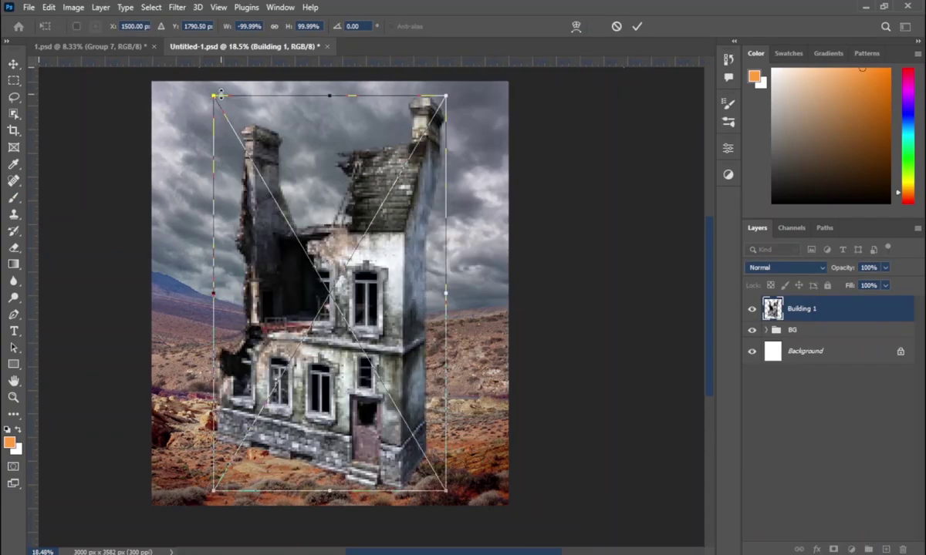
pyautogui.moveTo(220, 94); pyautogui.dragTo(256, 170)
pyautogui.moveTo(406, 296); pyautogui.dragTo(403, 291)
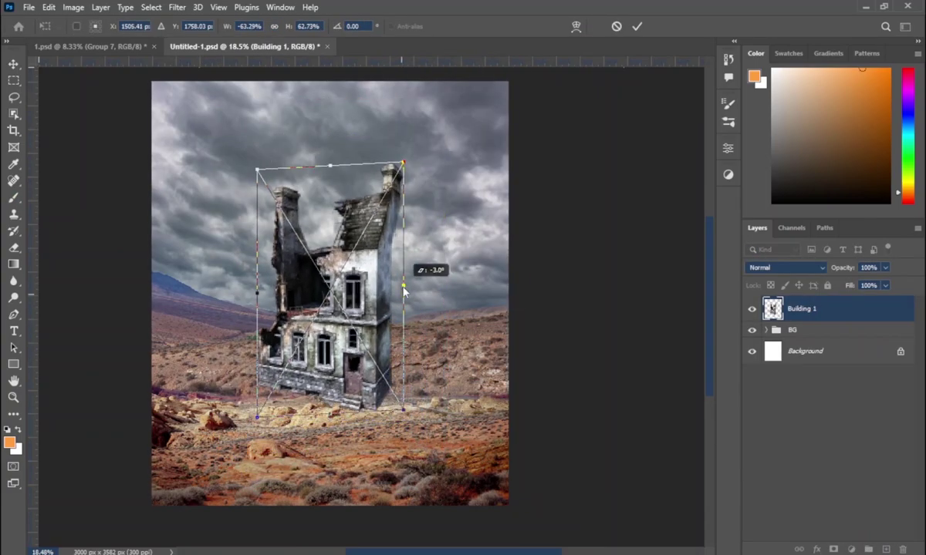
pyautogui.keyDown('alt'); pyautogui.moveTo(331, 165); pyautogui.dragTo(328, 226); pyautogui.keyUp('alt')
pyautogui.moveTo(331, 285); pyautogui.dragTo(488, 289)
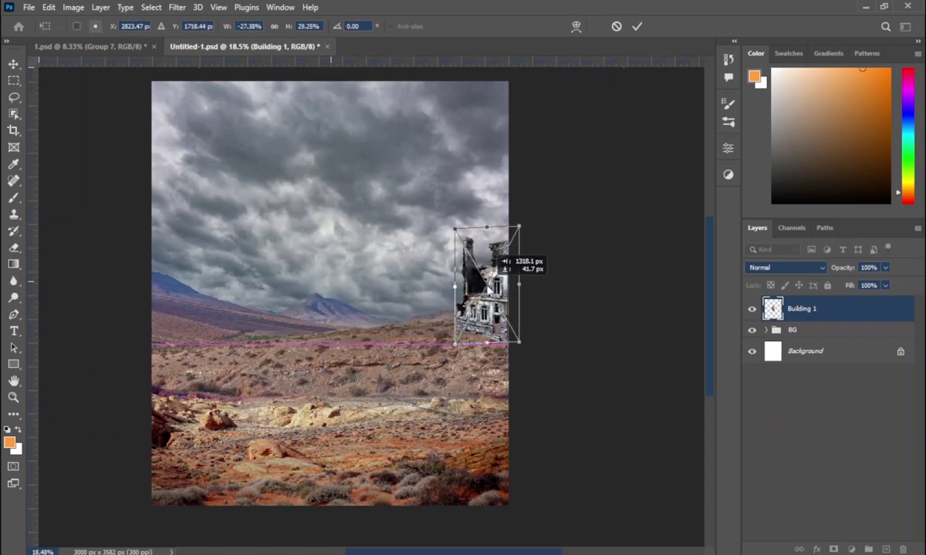
pyautogui.scroll(3, 484, 301)
pyautogui.moveTo(426, 233); pyautogui.dragTo(455, 255)
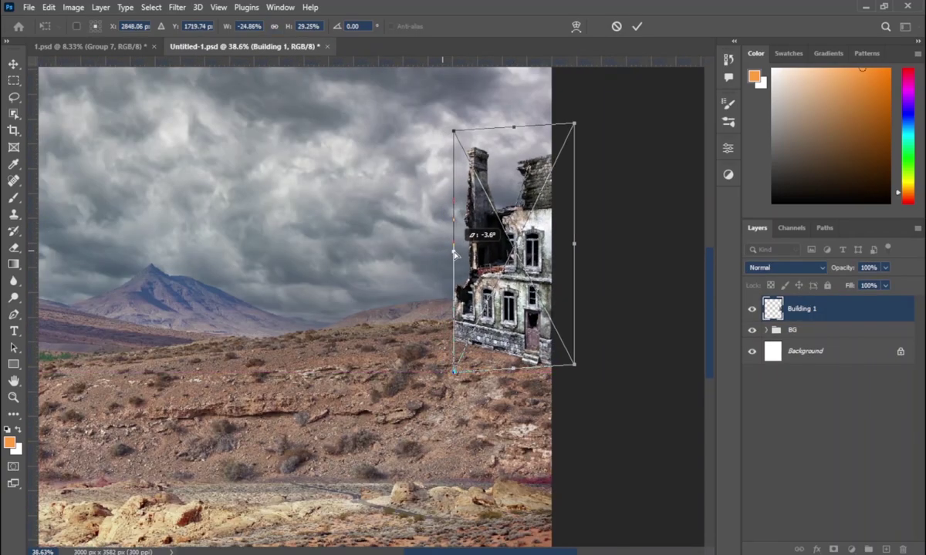
pyautogui.moveTo(567, 125); pyautogui.dragTo(569, 127)
pyautogui.click(637, 26)
# Step: Group the building layer as Building 1 and select the layer inside it
pyautogui.press('b')
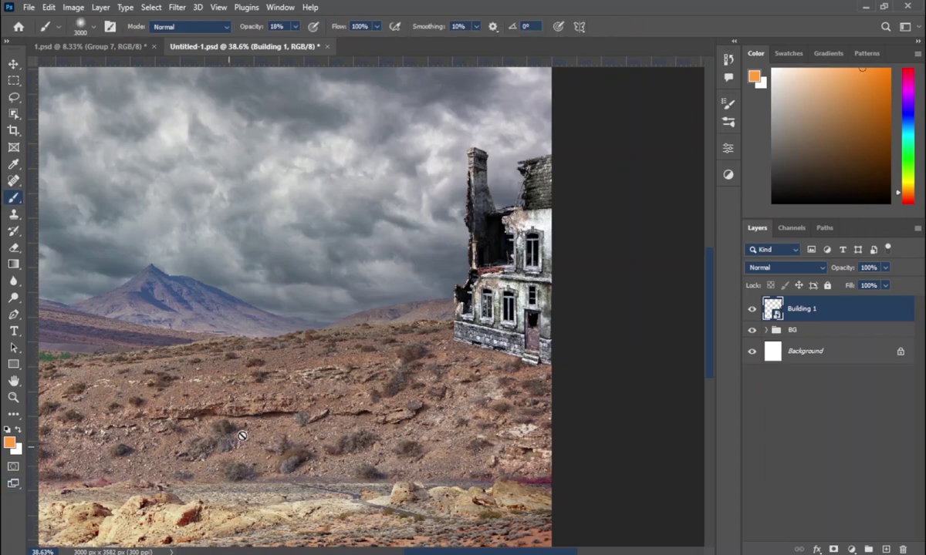
pyautogui.scroll(1, 465, 324)
pyautogui.scroll(2, 472, 330)
pyautogui.scroll(1, 482, 337)
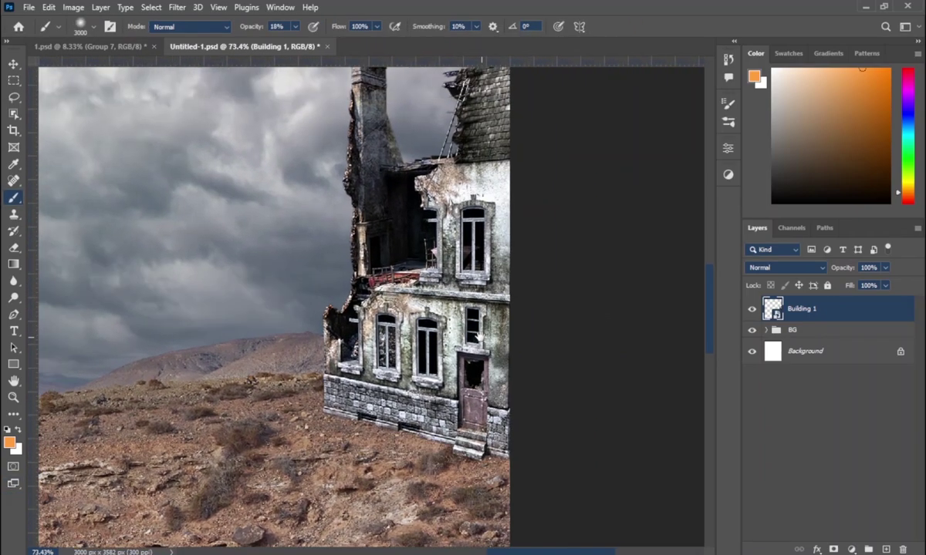
pyautogui.hotkey('ctrl', 'g')
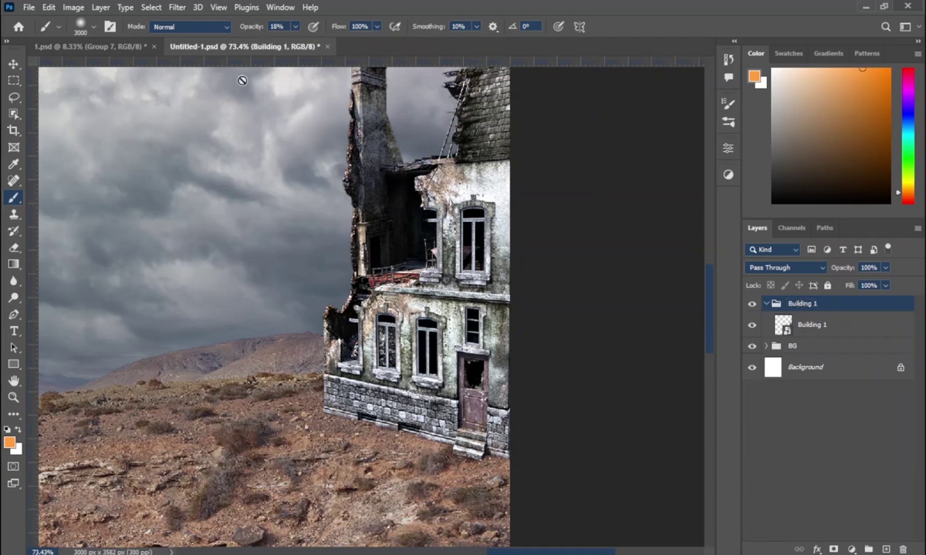
pyautogui.hotkey('alt', '[')
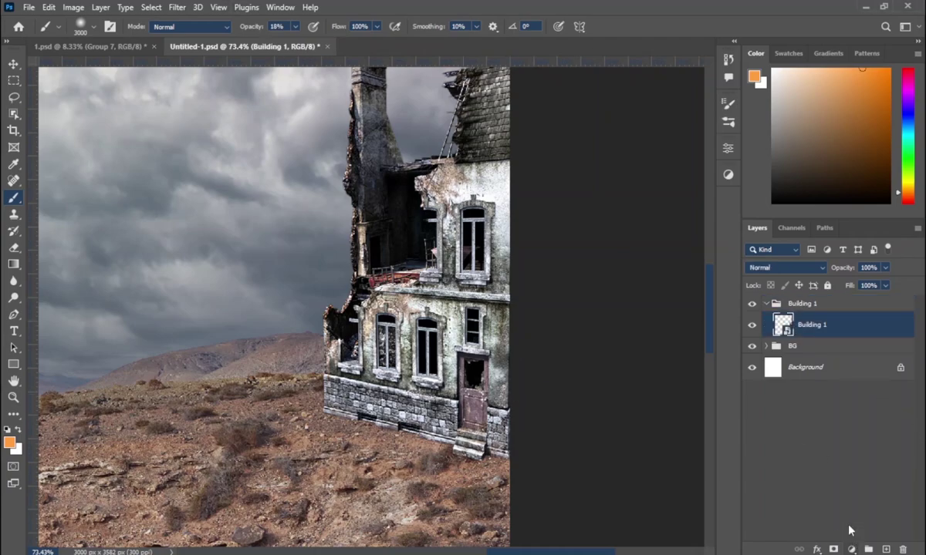
# Step: Add a Color Balance clipped to the building with midtones -36, -24, -41
pyautogui.click(852, 549)
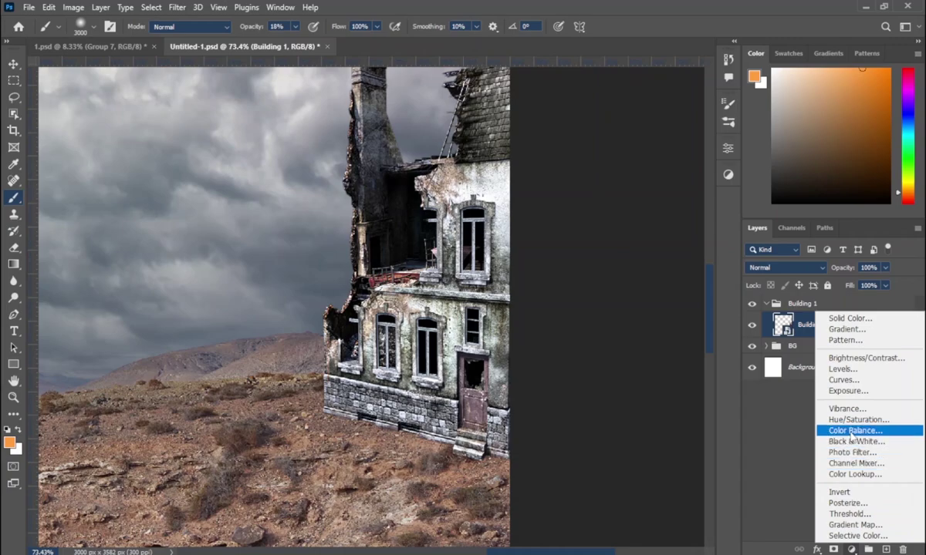
pyautogui.click(796, 404)
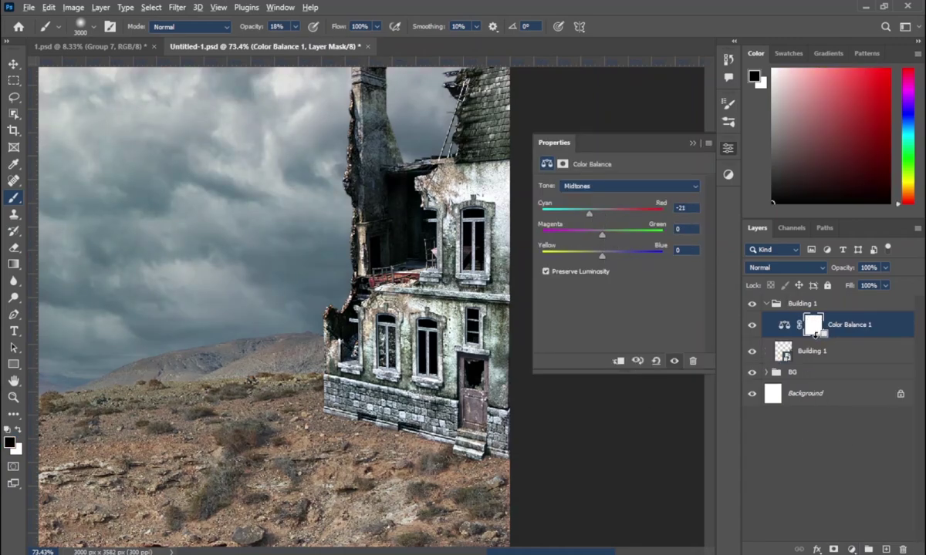
pyautogui.hotkey('ctrl', 'alt', 'g')
pyautogui.moveTo(601, 235); pyautogui.dragTo(577, 262)
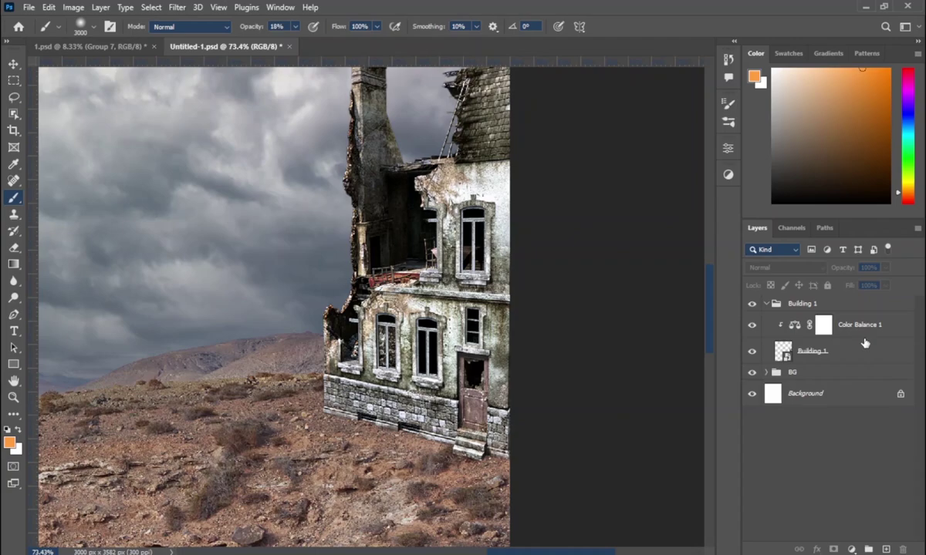
pyautogui.click(856, 327)
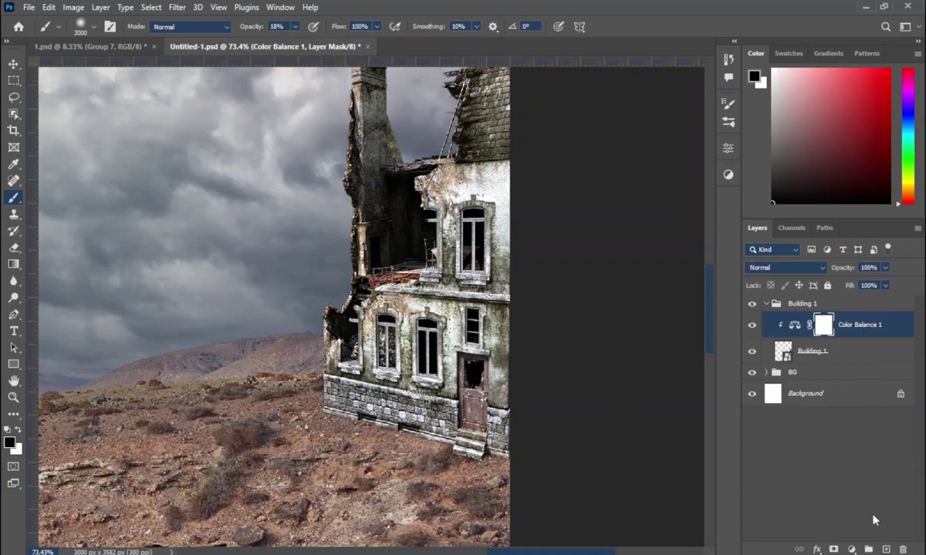
pyautogui.click(851, 550)
# Step: Add a Brightness/Contrast at -15 brightness clipped to the building
pyautogui.click(791, 363)
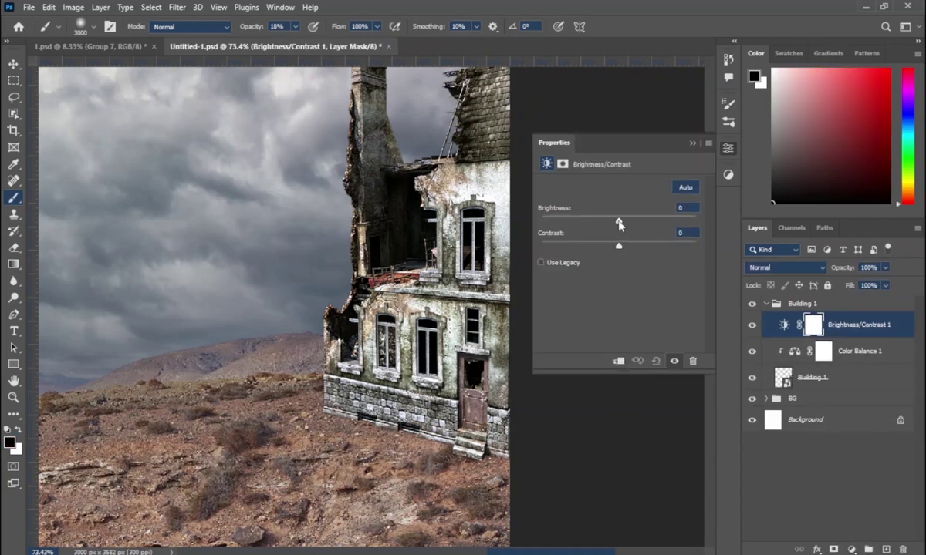
pyautogui.moveTo(617, 221); pyautogui.dragTo(611, 221)
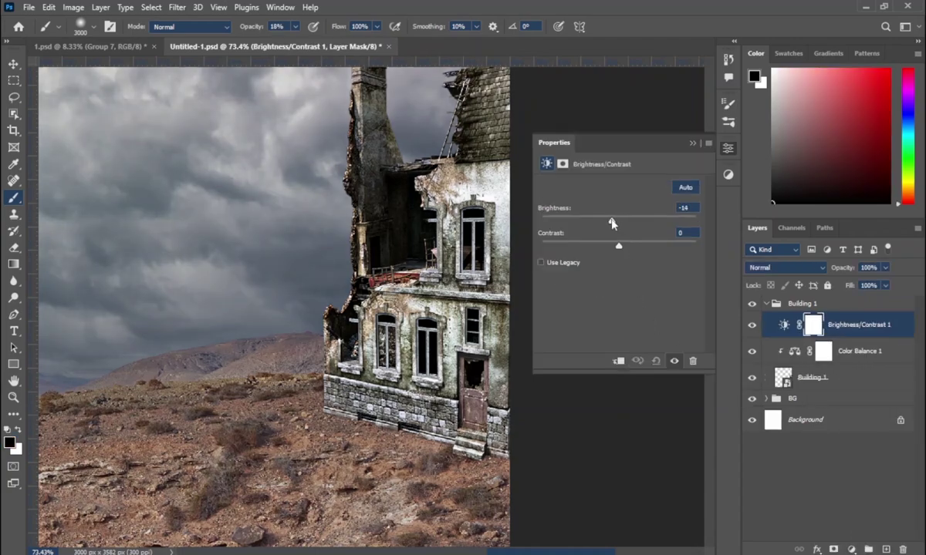
pyautogui.keyDown('alt'); pyautogui.click(785, 348); pyautogui.keyUp('alt')
pyautogui.click(693, 143)
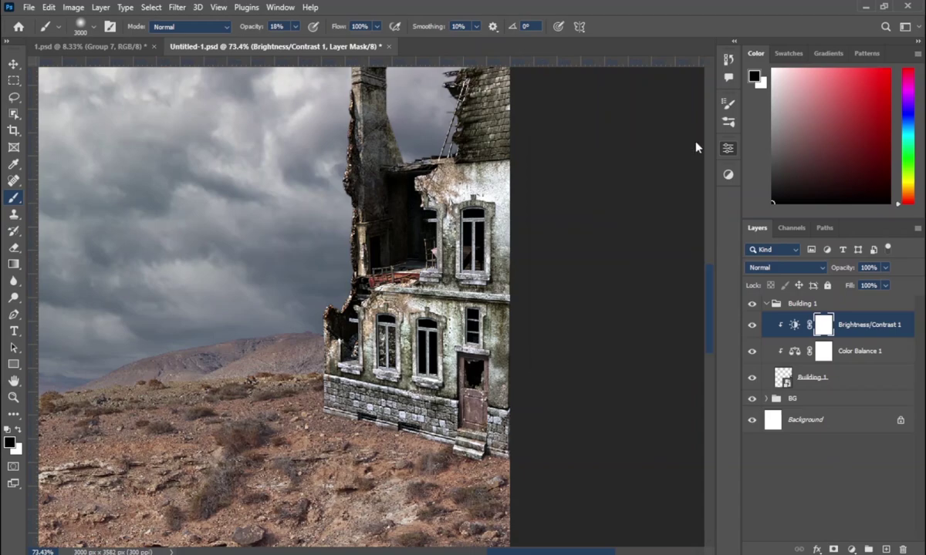
pyautogui.doubleClick(794, 324)
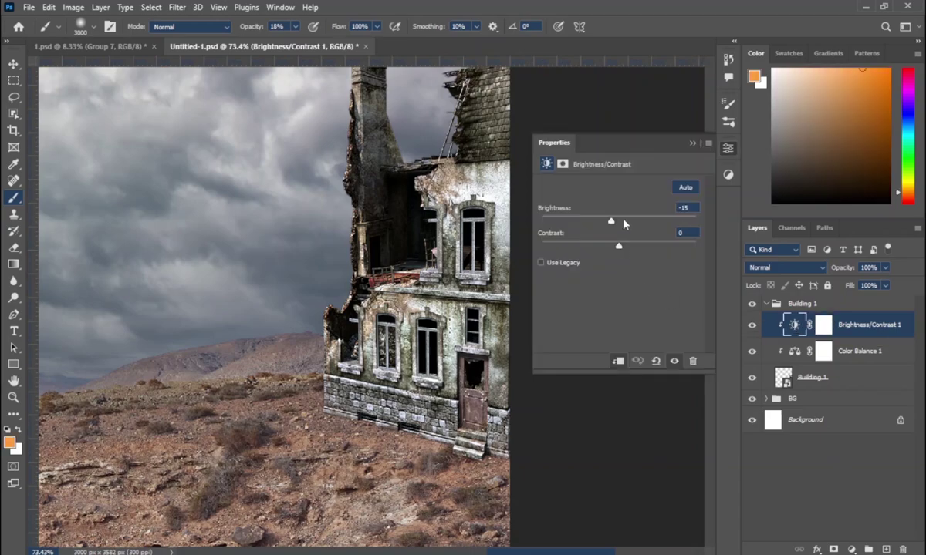
pyautogui.moveTo(614, 219); pyautogui.dragTo(602, 222)
pyautogui.click(692, 144)
# Step: Invert the brightness mask to black and set a 94 px brush at 100% opacity
pyautogui.click(823, 327)
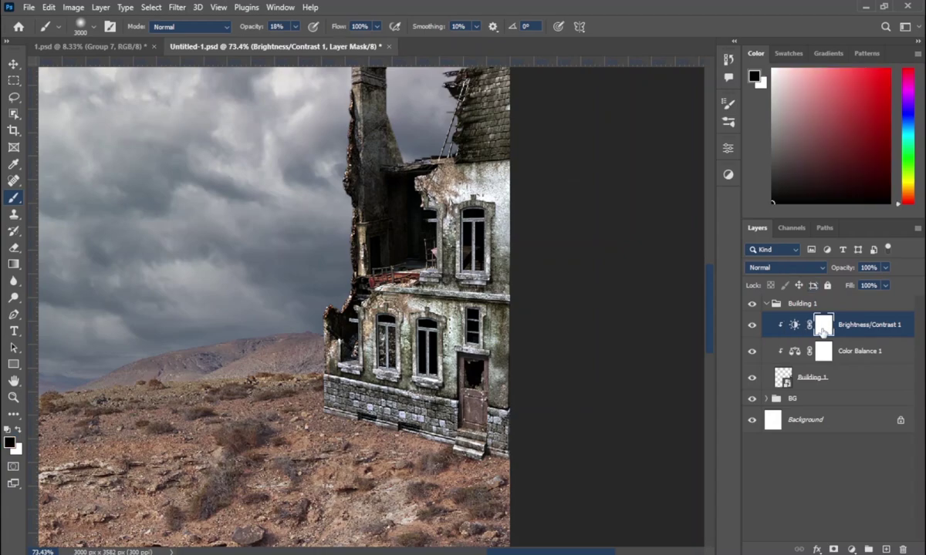
pyautogui.hotkey('ctrl', 'i')
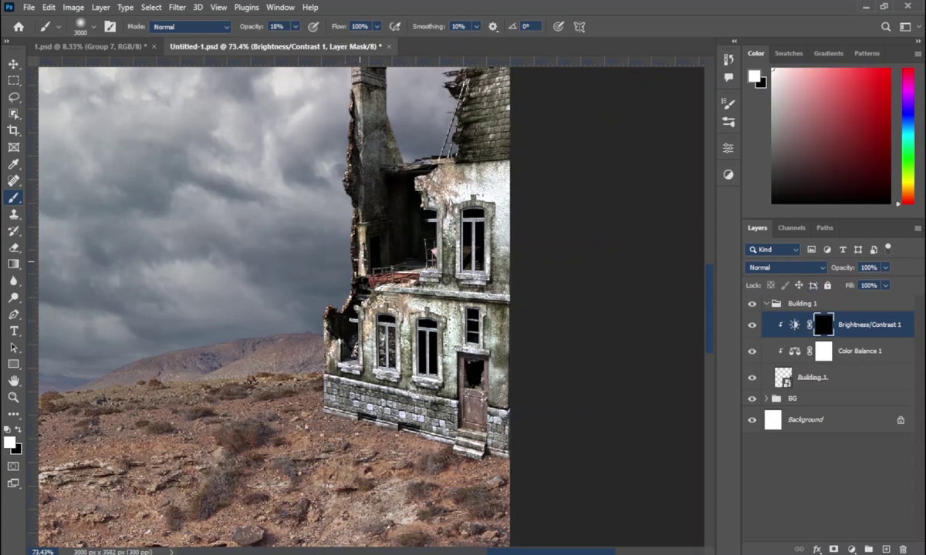
pyautogui.rightClick(407, 225)
pyautogui.write('94')
pyautogui.press('Return')
pyautogui.press('0')
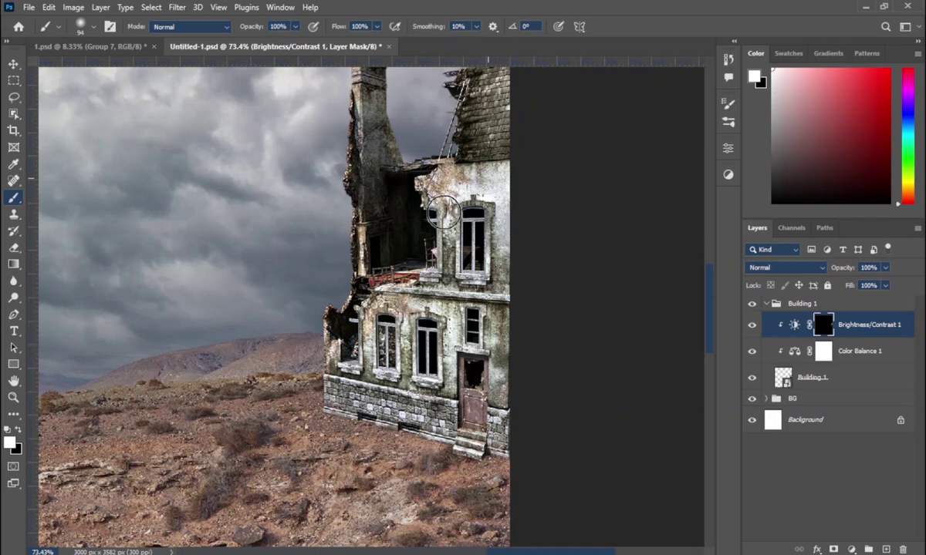
pyautogui.scroll(3, 474, 212)
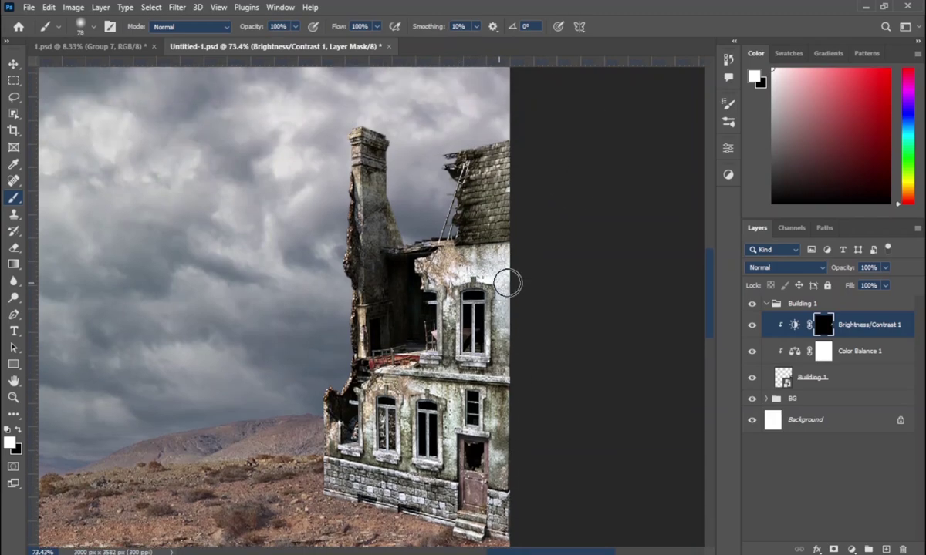
pyautogui.scroll(-2, 510, 313)
pyautogui.scroll(-2, 510, 314)
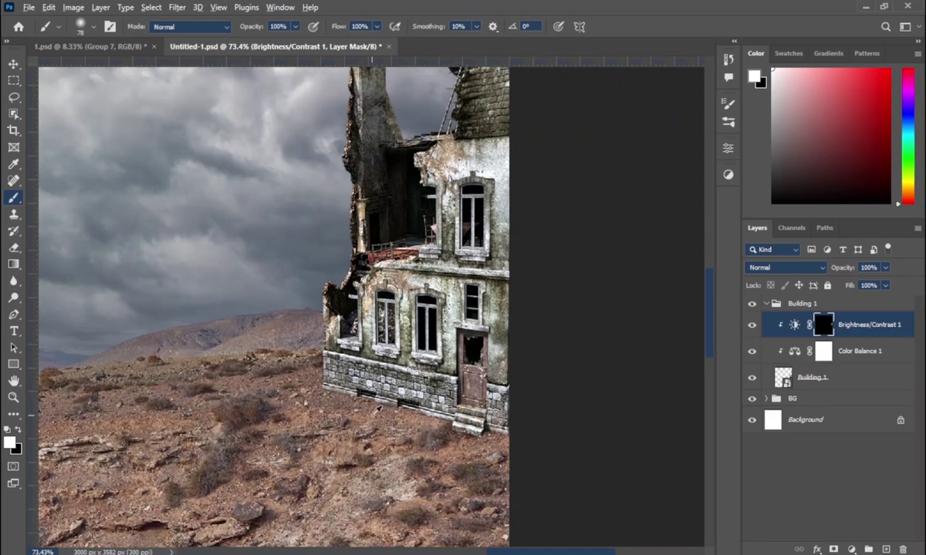
pyautogui.hotkey('ctrl', 'shift', 'alt', 'n')
# Step: Set the new layer to Soft Light, clip it to the building, and choose black paint
pyautogui.click(785, 268)
pyautogui.click(774, 403)
pyautogui.keyDown('alt'); pyautogui.click(359, 398); pyautogui.keyUp('alt')
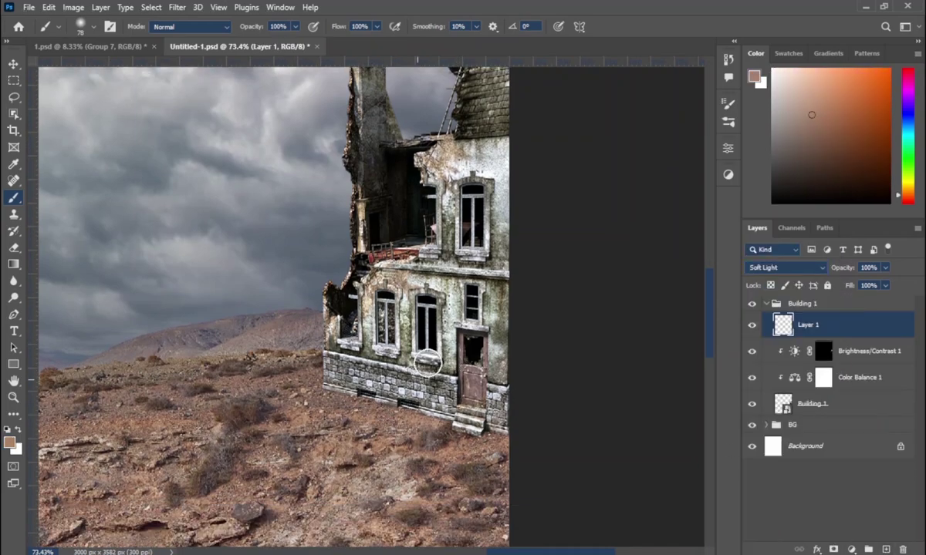
pyautogui.scroll(1, 503, 194)
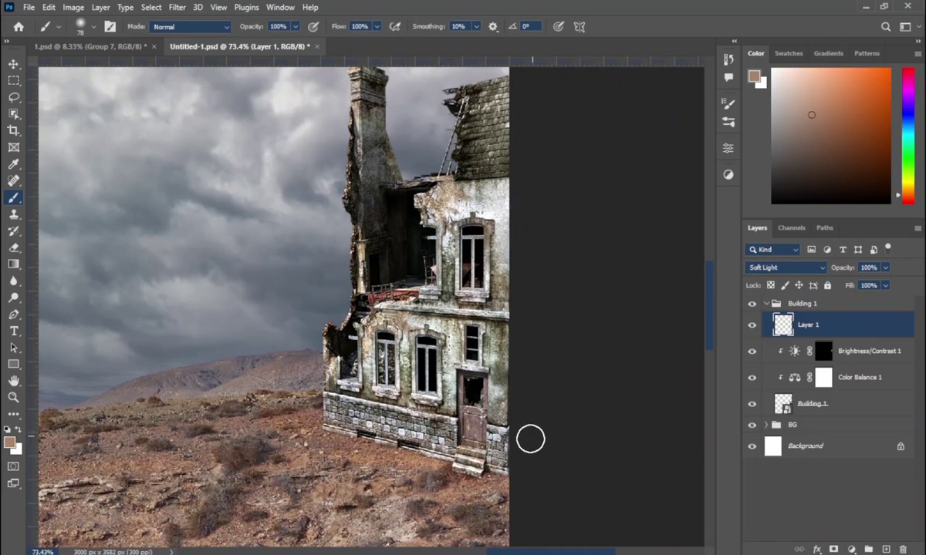
pyautogui.click(781, 386)
pyautogui.click(782, 334)
pyautogui.click(9, 441)
pyautogui.click(294, 280)
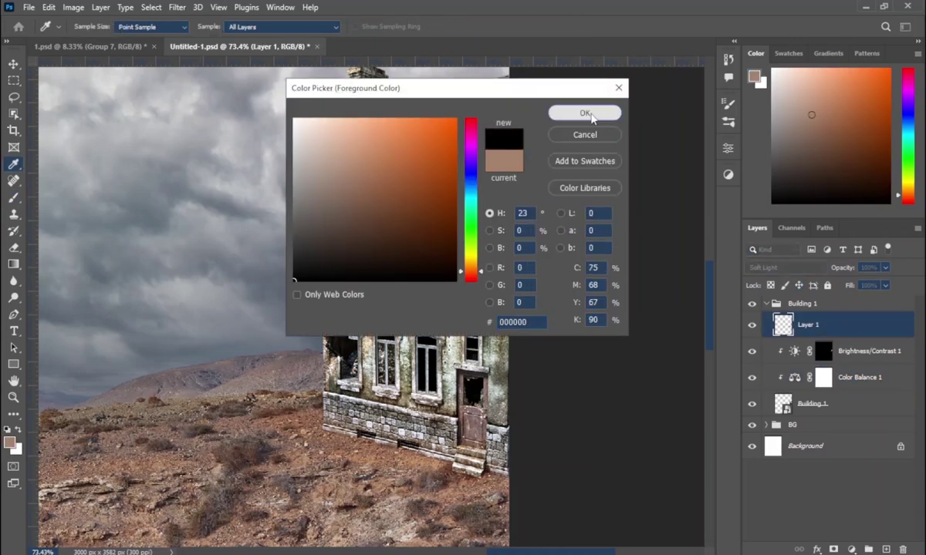
pyautogui.click(584, 114)
pyautogui.press('b')
pyautogui.keyDown('alt'); pyautogui.click(879, 338); pyautogui.keyUp('alt')
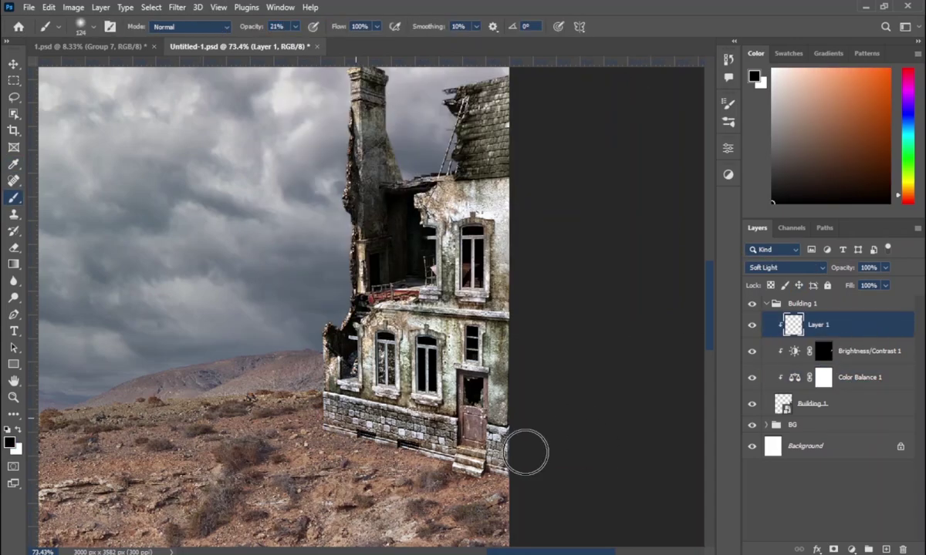
# Step: Add another empty layer, enlarge the brush, and reselect the Soft Light layer below
pyautogui.click(785, 268)
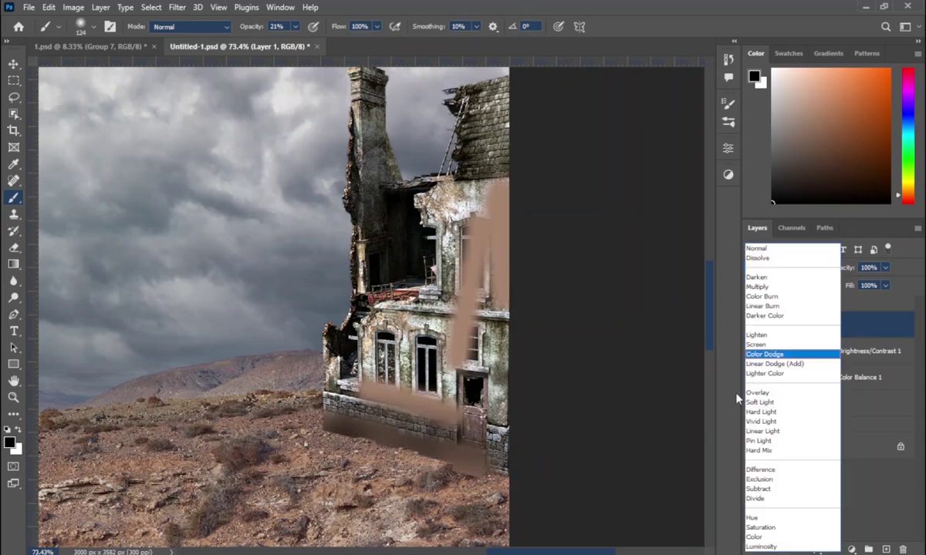
pyautogui.press('Escape')
pyautogui.hotkey('ctrl', 'shift', 'alt', 'n')
pyautogui.scroll(-2, 277, 479)
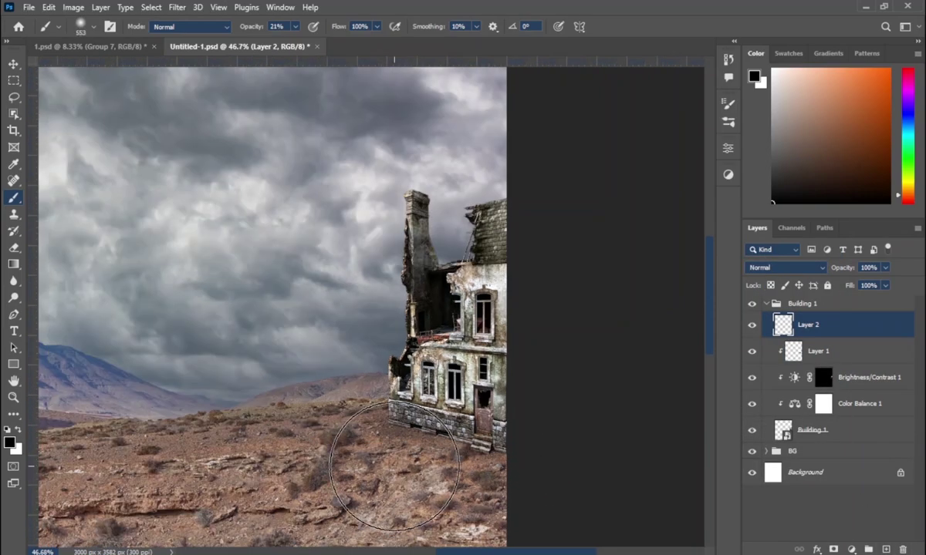
pyautogui.rightClick(421, 328)
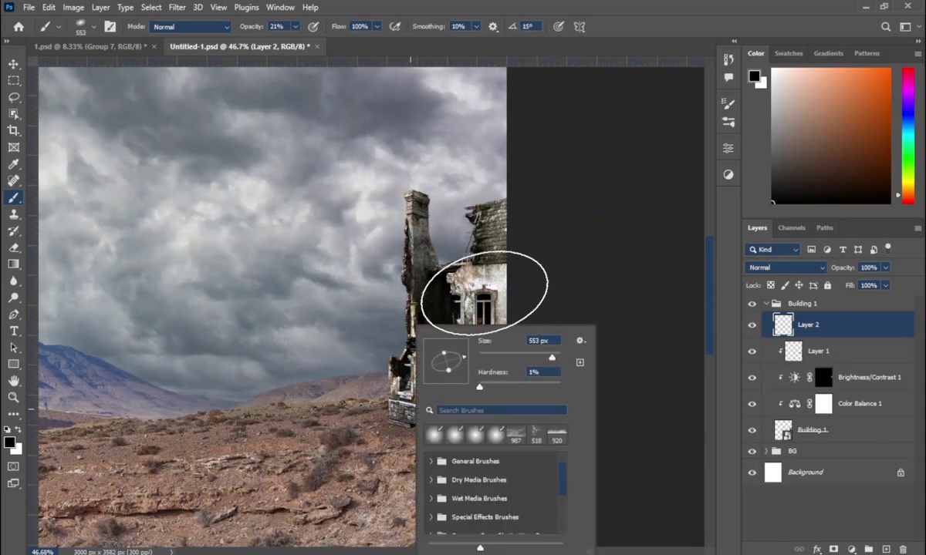
pyautogui.press('Escape')
pyautogui.rightClick(443, 316)
pyautogui.press('Return')
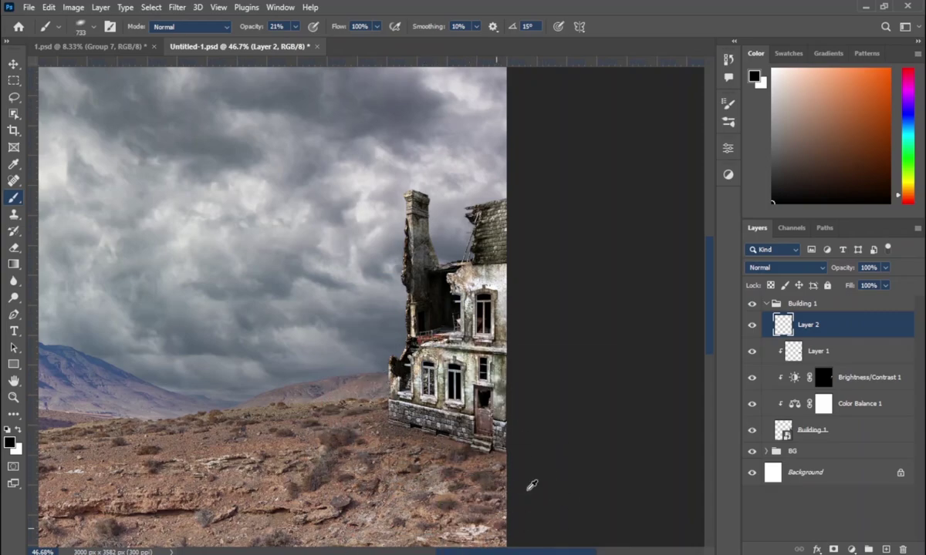
pyautogui.scroll(1, 527, 486)
pyautogui.scroll(1, 518, 425)
pyautogui.hotkey('alt', '[')
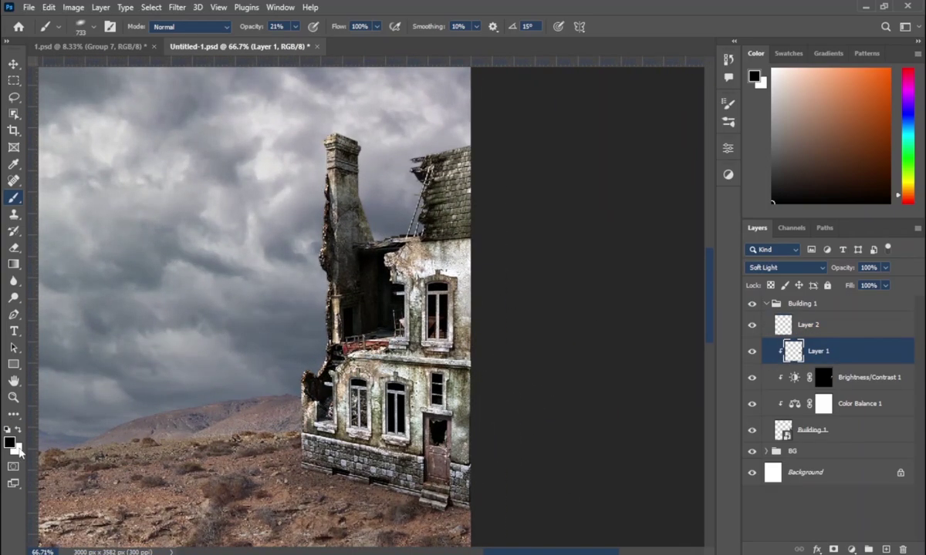
# Step: Sample a brown from the image and lower its brightness to 46
pyautogui.click(9, 442)
pyautogui.click(231, 458)
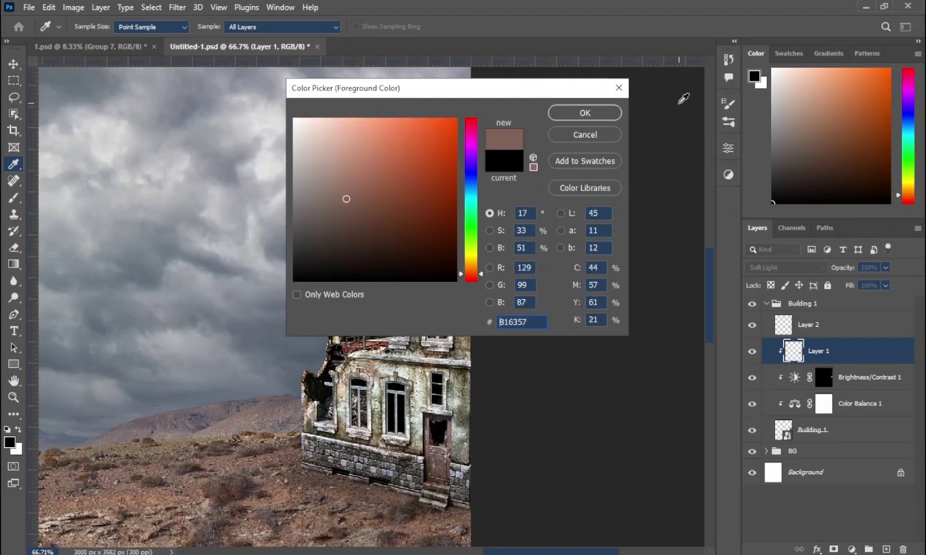
pyautogui.click(575, 114)
pyautogui.click(9, 442)
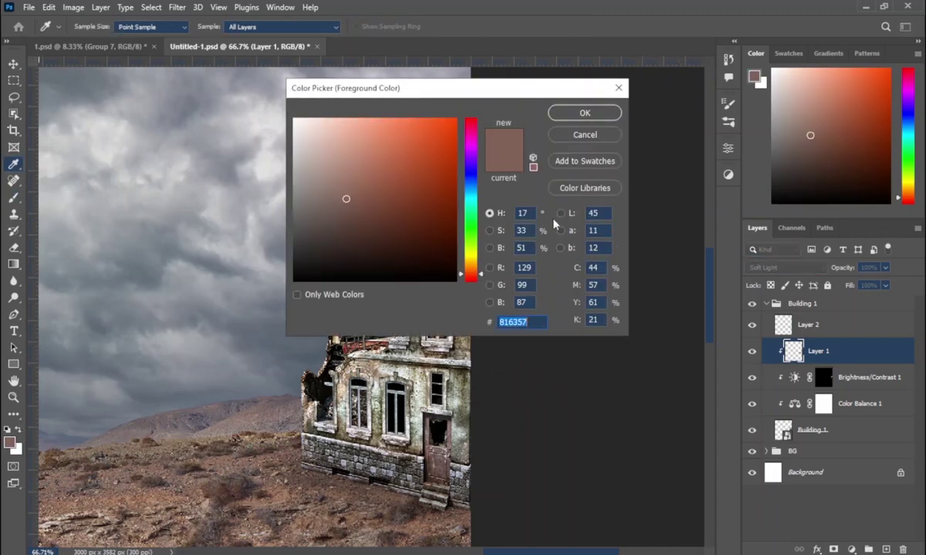
pyautogui.doubleClick(521, 247)
pyautogui.write('46')
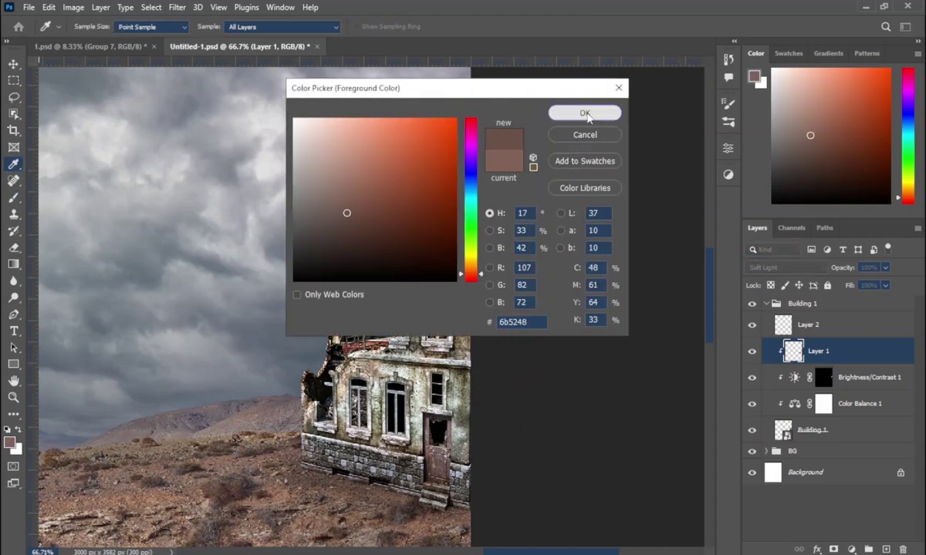
pyautogui.click(584, 113)
pyautogui.rightClick(452, 300)
pyautogui.press('Escape')
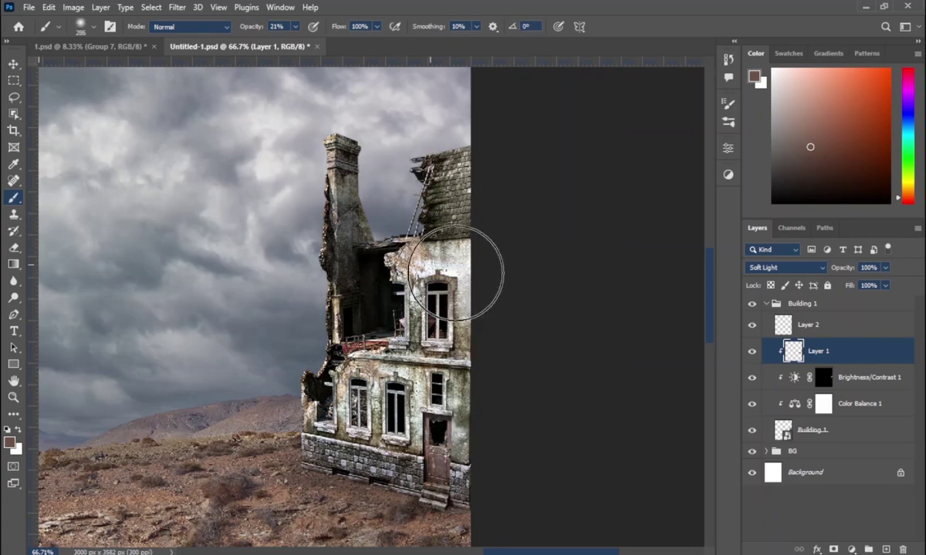
# Step: Paint brown shading on Layer 2 over the facade and base, then bring in the Explosion image
pyautogui.click(808, 325)
pyautogui.moveTo(473, 273); pyautogui.dragTo(414, 301)
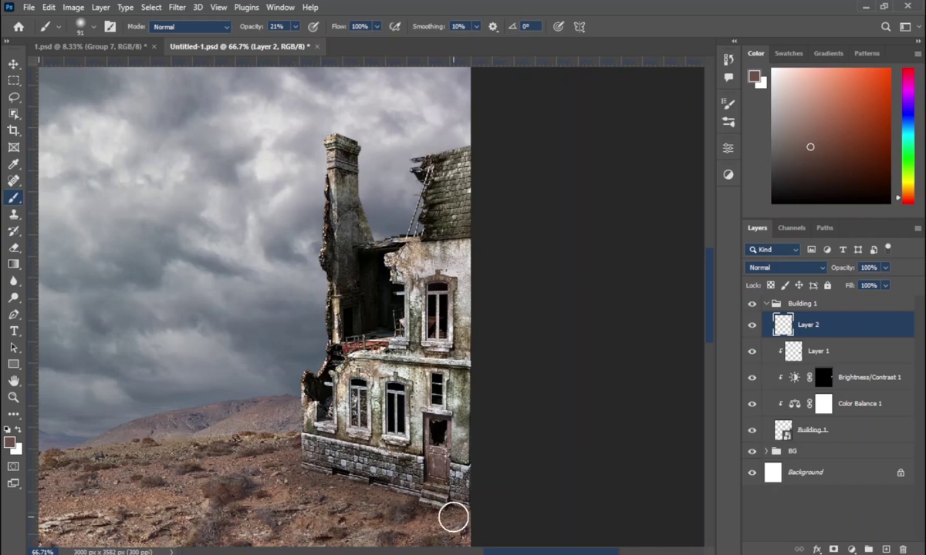
pyautogui.moveTo(453, 518); pyautogui.dragTo(283, 463)
pyautogui.scroll(-1, 477, 501)
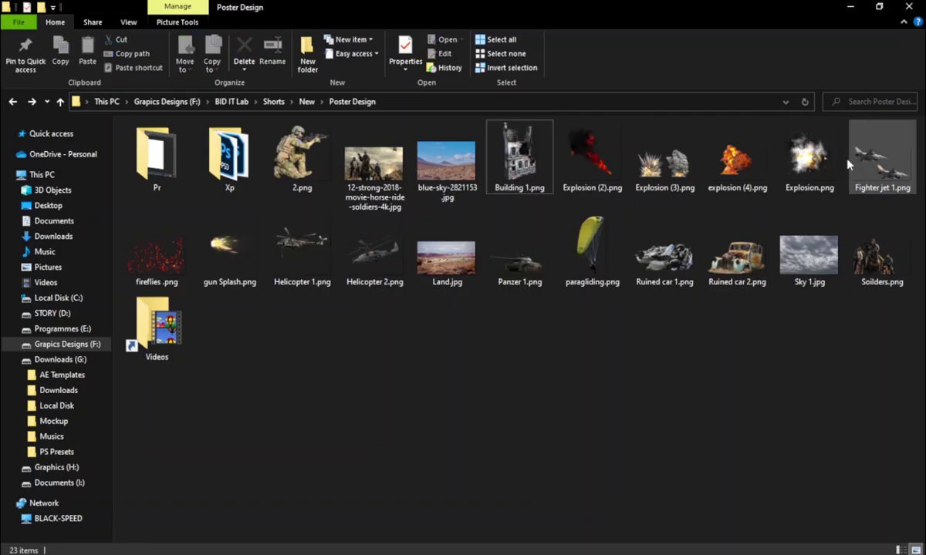
pyautogui.click(801, 167)
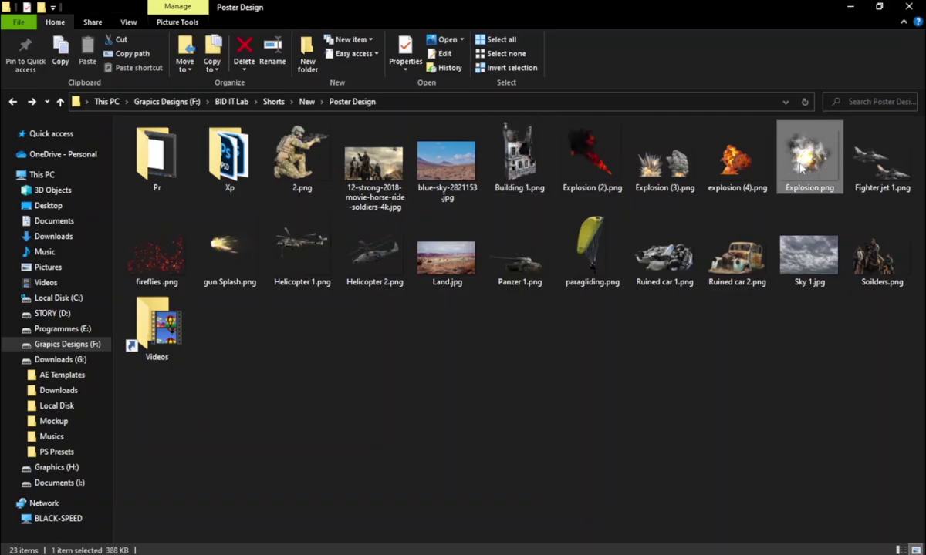
pyautogui.moveTo(800, 167); pyautogui.dragTo(374, 364)
# Step: Shrink the explosion onto the building's broken upper-left wall, then add a new empty layer
pyautogui.moveTo(406, 310); pyautogui.dragTo(445, 266)
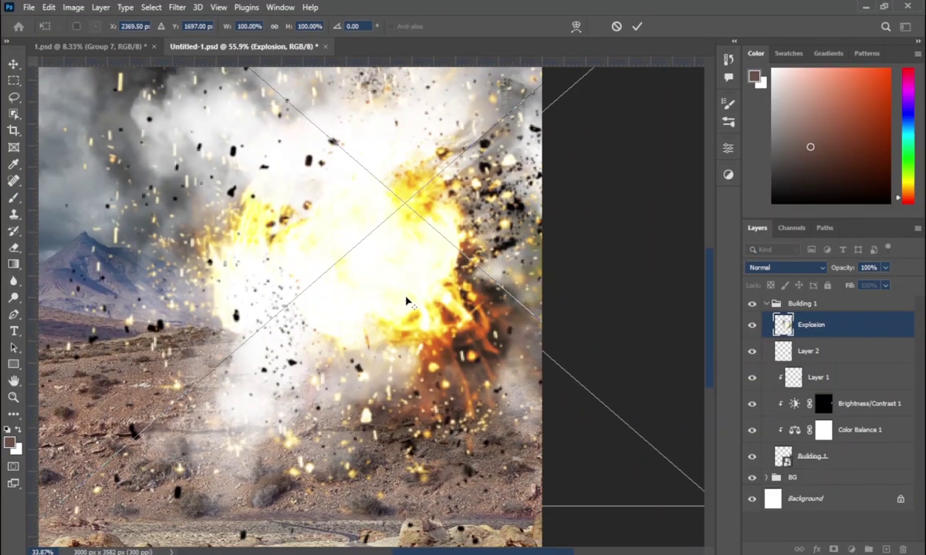
pyautogui.scroll(2, 445, 266)
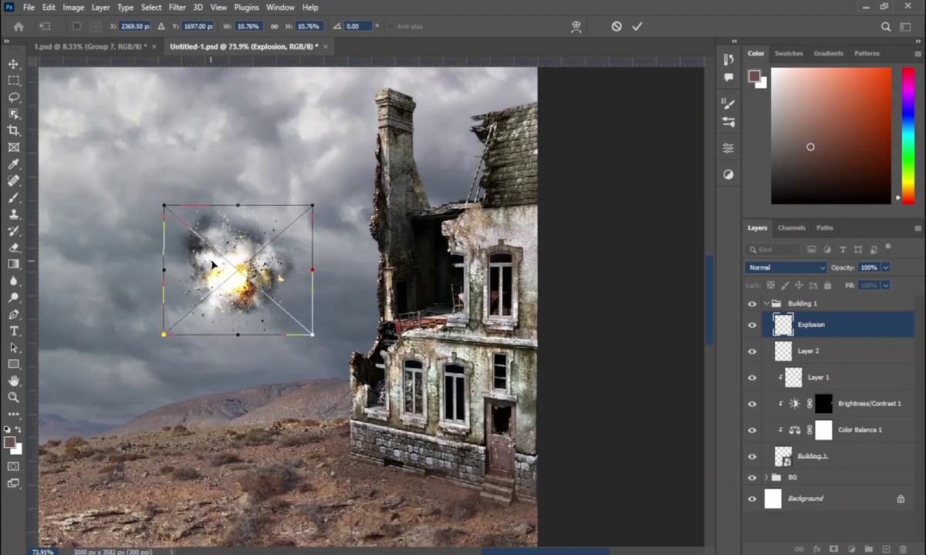
pyautogui.moveTo(238, 268); pyautogui.dragTo(413, 279)
pyautogui.moveTo(486, 341); pyautogui.dragTo(548, 386)
pyautogui.moveTo(428, 332); pyautogui.dragTo(437, 340)
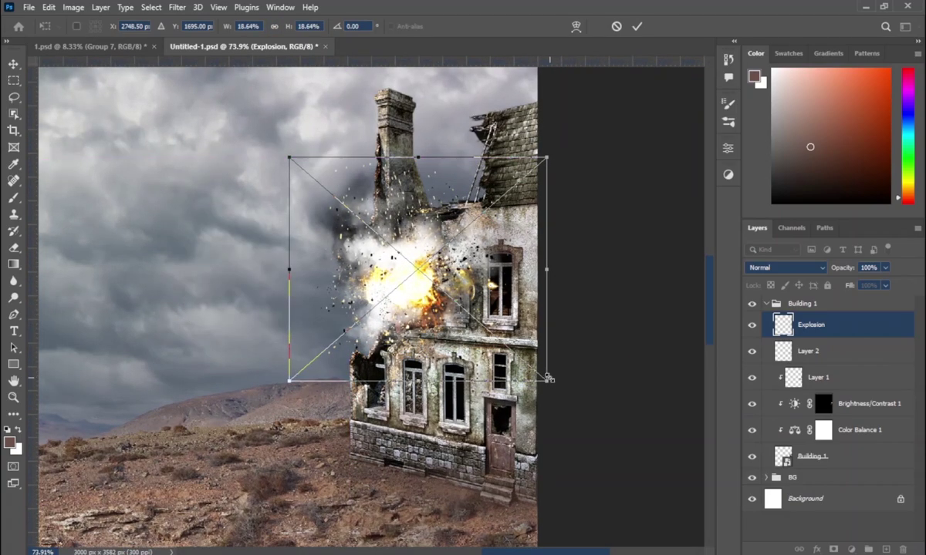
pyautogui.moveTo(545, 388); pyautogui.dragTo(537, 383)
pyautogui.press('Return')
pyautogui.press('b')
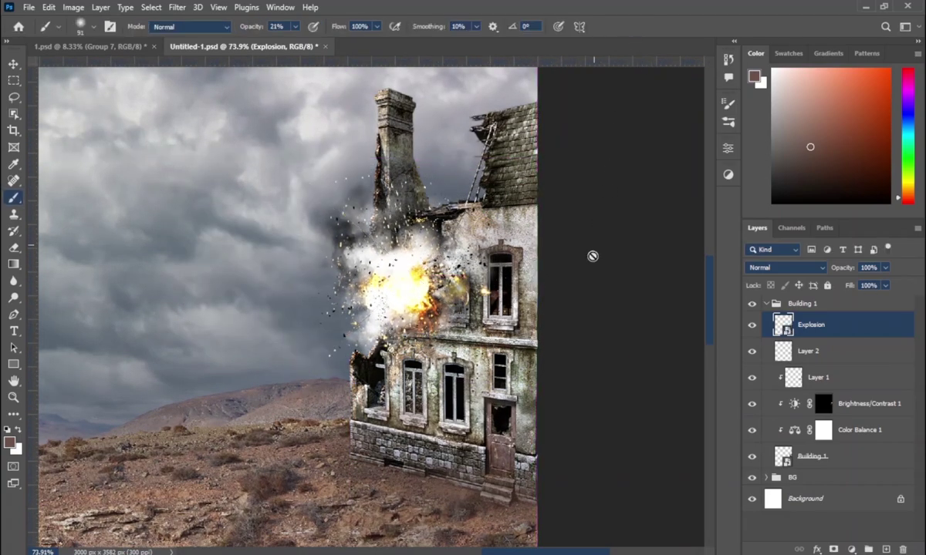
pyautogui.hotkey('ctrl', 'shift', 'alt', 'n')
# Step: Pick a warm yellow and make Layer 3 a Soft Light layer clipped to Explosion
pyautogui.click(784, 268)
pyautogui.click(741, 371)
pyautogui.keyDown('alt'); pyautogui.click(400, 249); pyautogui.keyUp('alt')
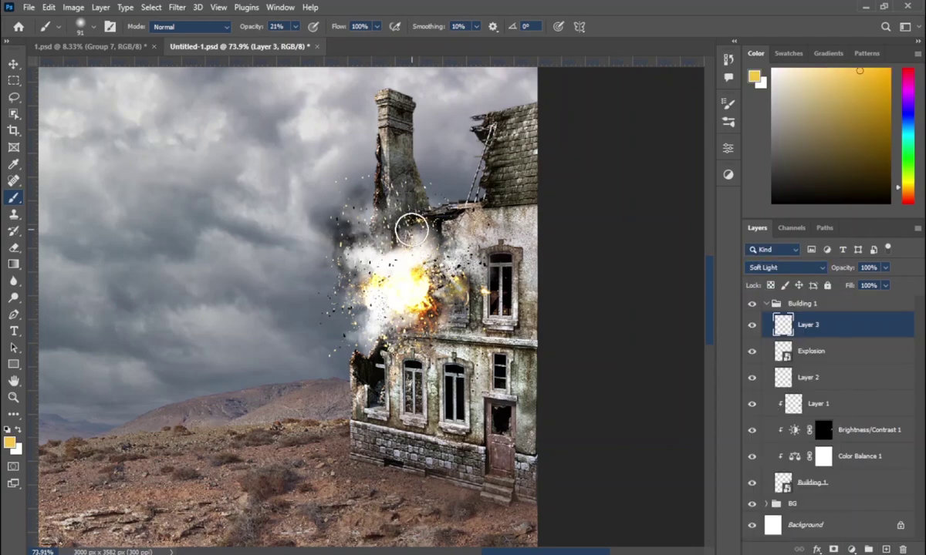
pyautogui.keyDown('alt'); pyautogui.click(860, 337); pyautogui.keyUp('alt')
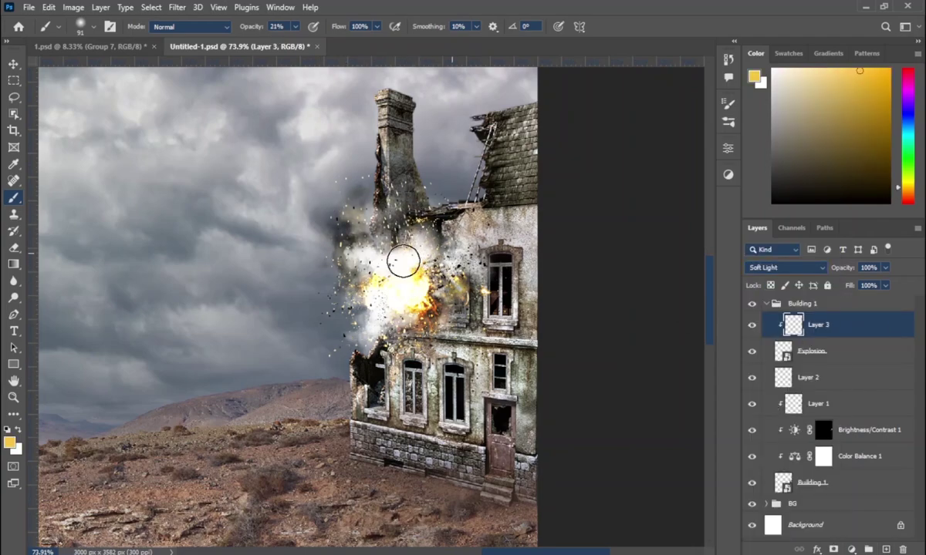
# Step: Move Layer 4 between Layer 2 and Layer 1 and set it to Soft Light
pyautogui.scroll(2, 486, 254)
pyautogui.moveTo(640, 387); pyautogui.dragTo(607, 410)
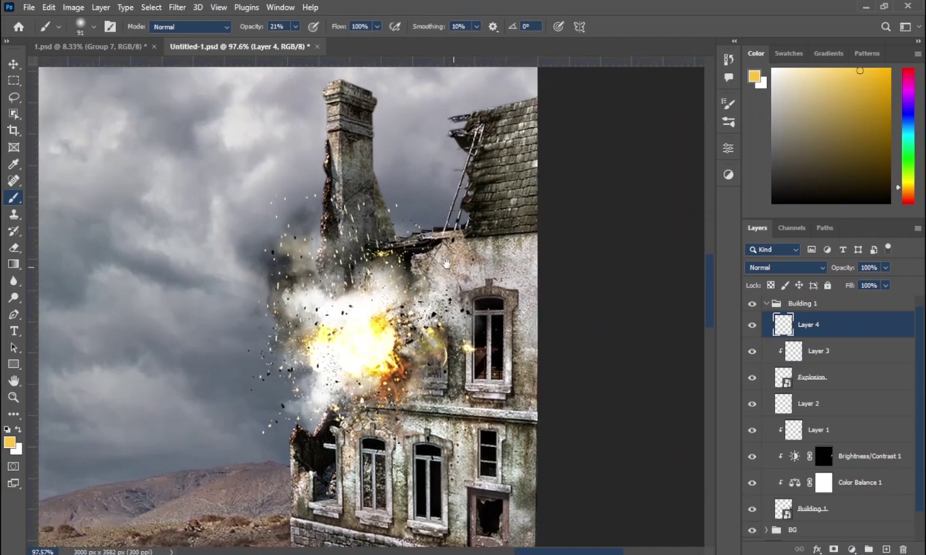
pyautogui.moveTo(808, 325); pyautogui.dragTo(810, 417)
pyautogui.click(786, 274)
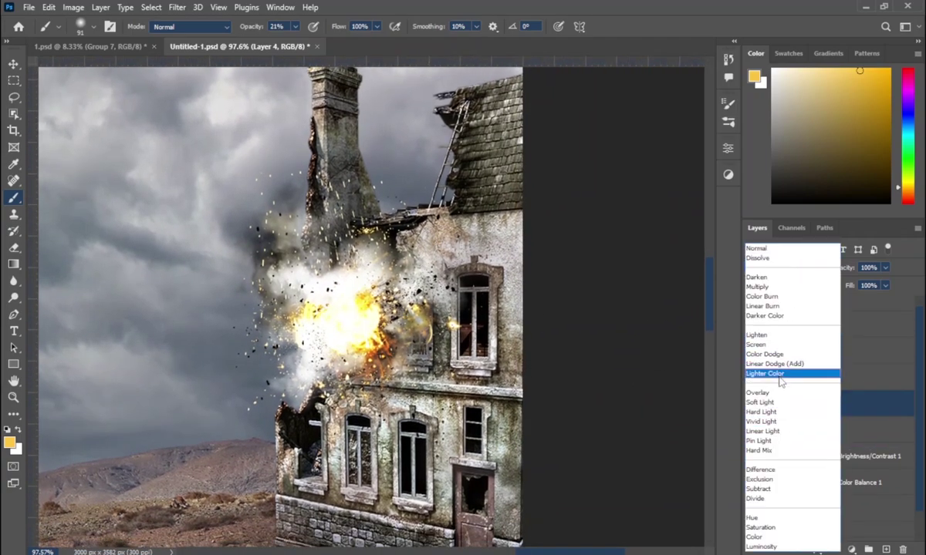
pyautogui.click(764, 402)
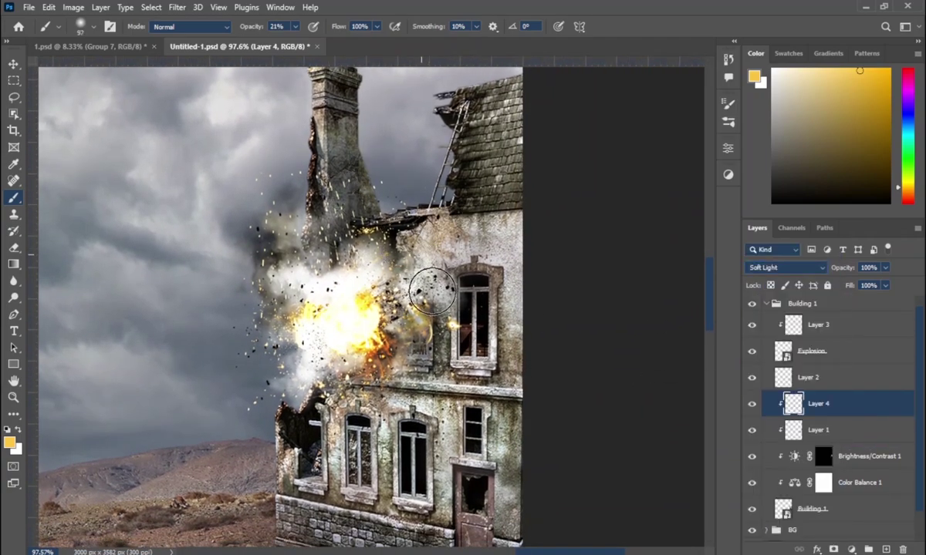
# Step: Bring the upper wall and chimney into view and set the brush to about 30 px
pyautogui.scroll(-1, 432, 291)
pyautogui.scroll(-1, 407, 310)
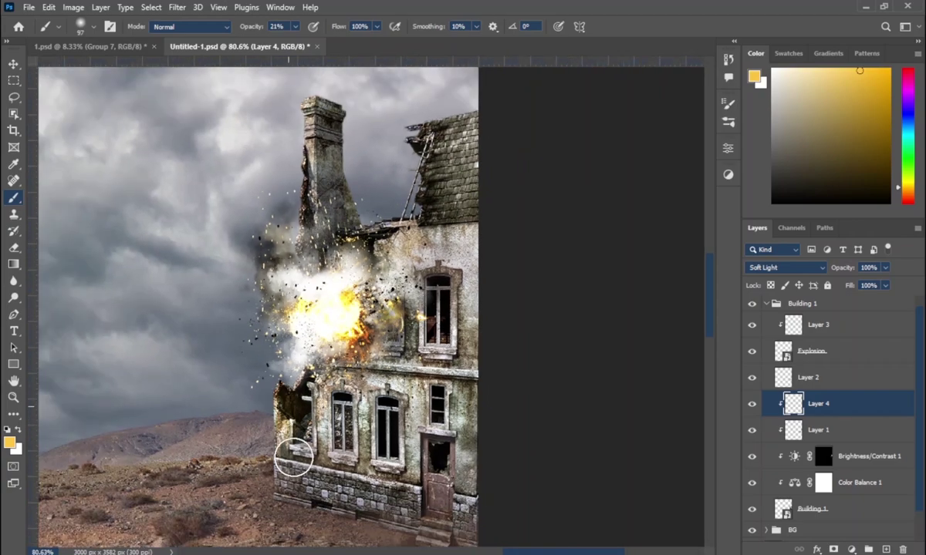
pyautogui.scroll(1, 310, 320)
pyautogui.scroll(1, 324, 186)
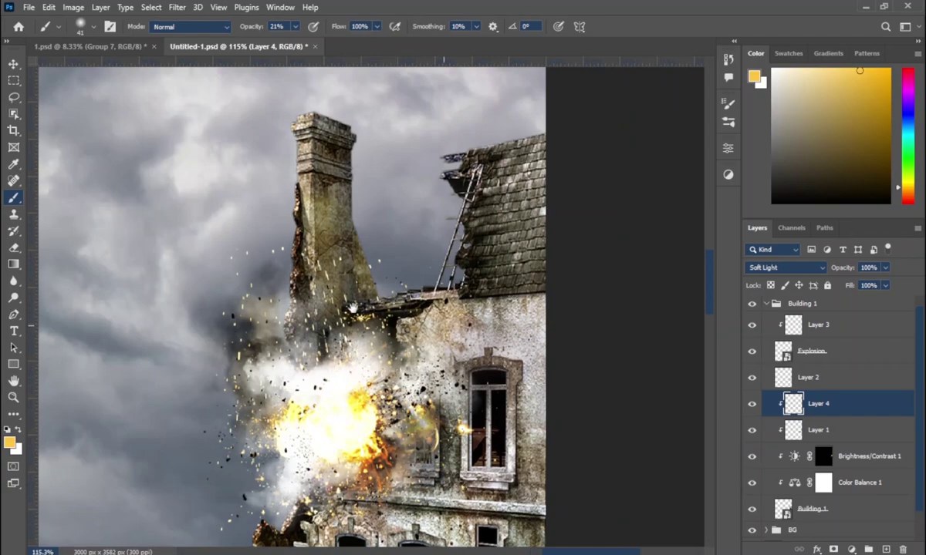
pyautogui.moveTo(467, 239); pyautogui.dragTo(334, 212)
pyautogui.moveTo(301, 309); pyautogui.dragTo(322, 186)
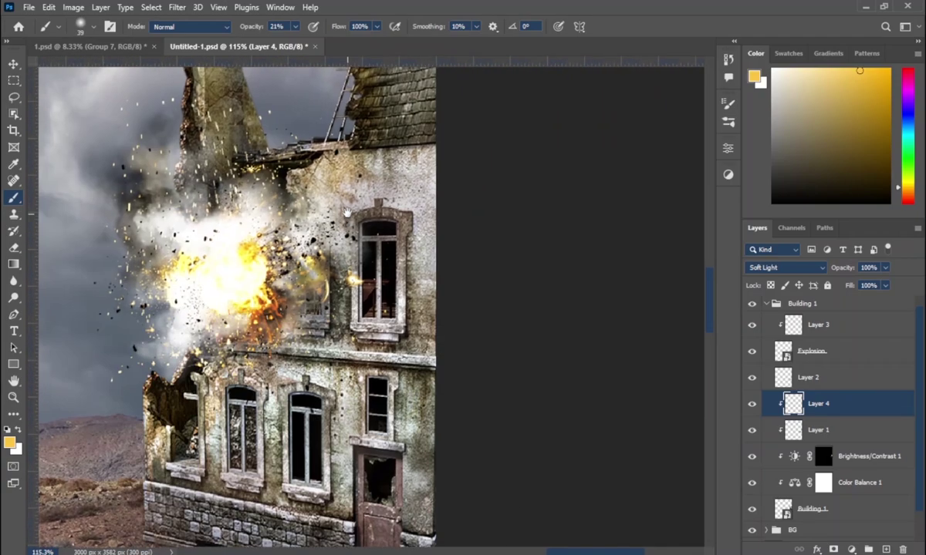
pyautogui.moveTo(382, 223); pyautogui.dragTo(362, 223)
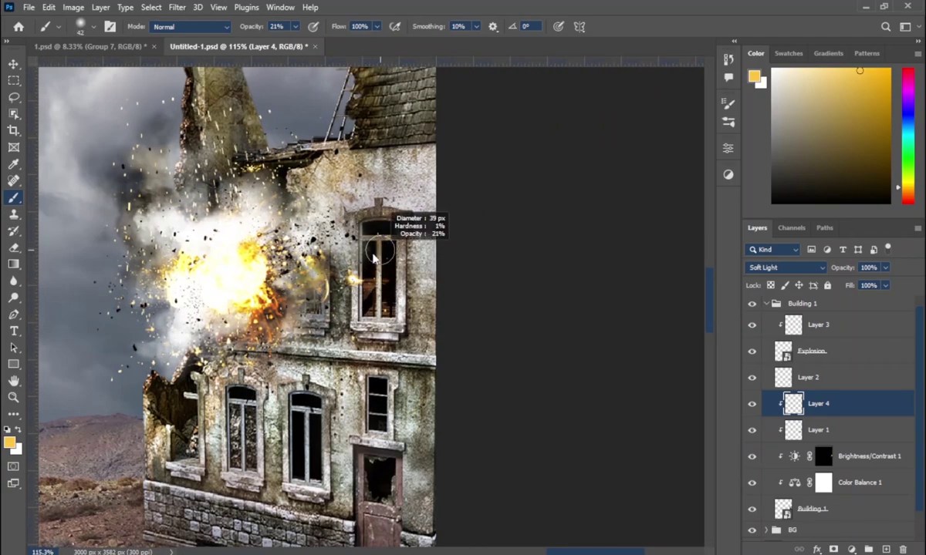
pyautogui.scroll(1, 380, 328)
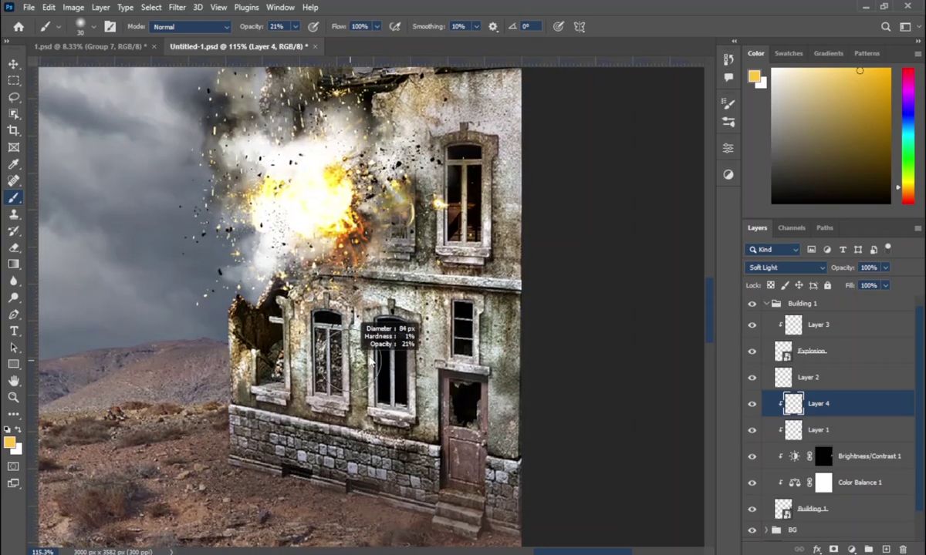
pyautogui.scroll(1, 263, 347)
pyautogui.moveTo(255, 347); pyautogui.dragTo(260, 349)
# Step: Resize the brush smaller for detail, then larger for a broad glow on the facade
pyautogui.scroll(1, 260, 349)
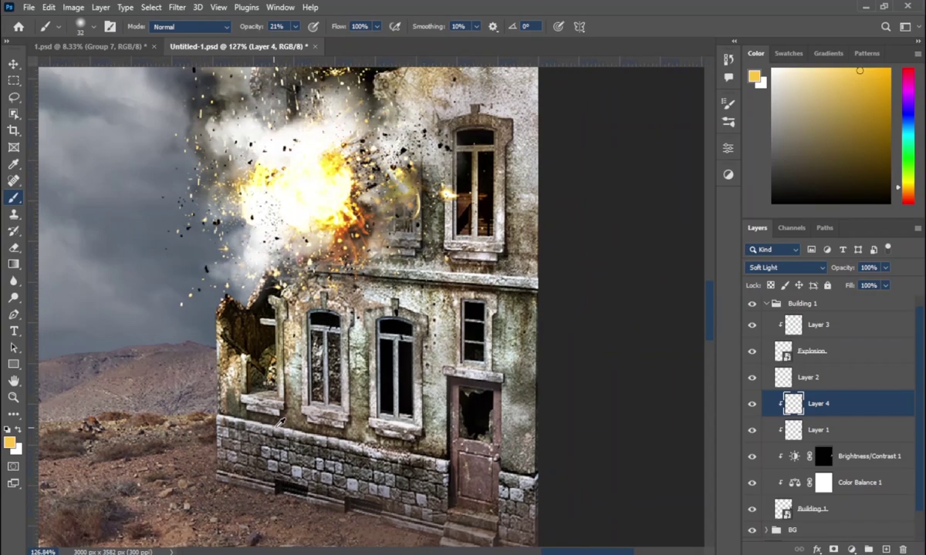
pyautogui.scroll(1, 247, 370)
pyautogui.scroll(1, 231, 393)
pyautogui.moveTo(293, 414); pyautogui.dragTo(202, 415)
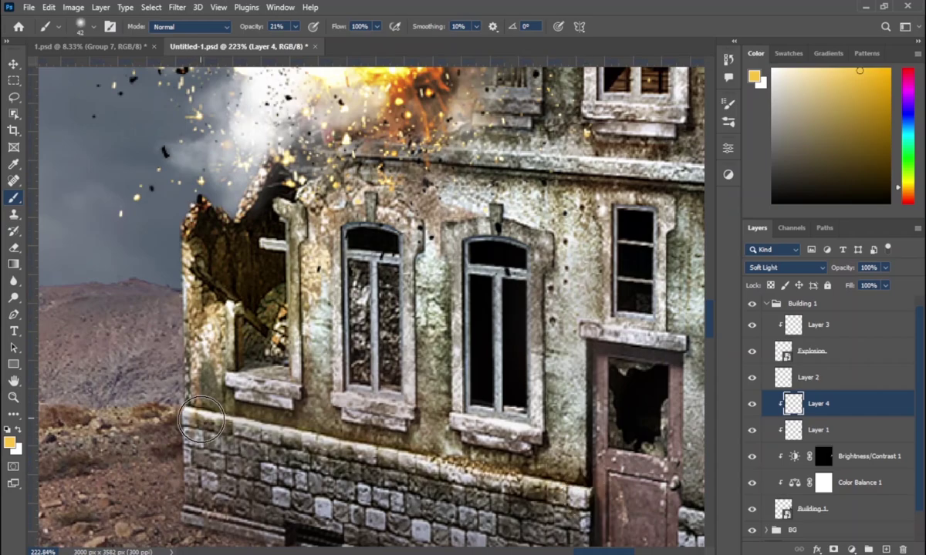
pyautogui.scroll(-1, 193, 397)
pyautogui.scroll(-3, 255, 370)
pyautogui.scroll(-1, 310, 341)
pyautogui.moveTo(332, 324); pyautogui.dragTo(405, 311)
pyautogui.scroll(-3, 405, 312)
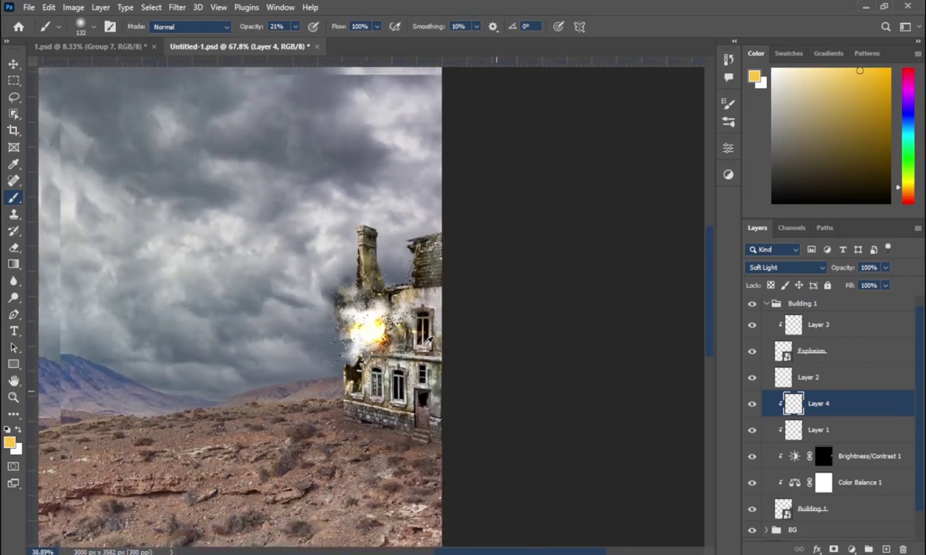
pyautogui.scroll(1, 432, 301)
pyautogui.scroll(2, 455, 285)
pyautogui.scroll(1, 468, 281)
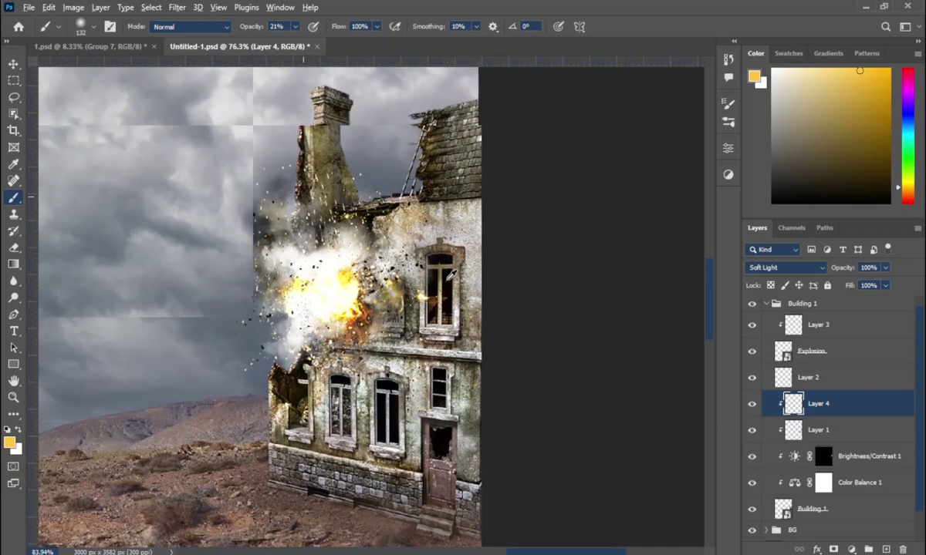
pyautogui.scroll(1, 417, 274)
pyautogui.scroll(1, 347, 262)
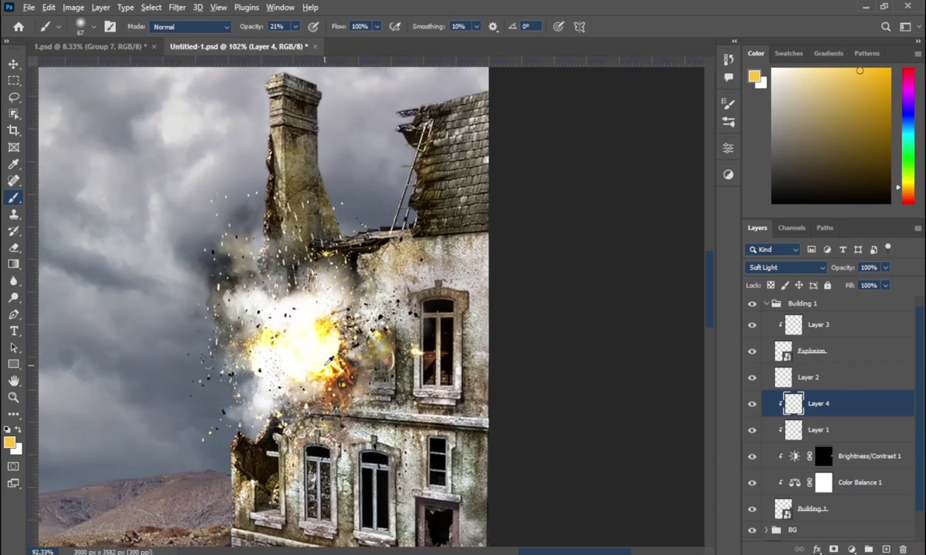
# Step: Slightly resize the Explosion layer with Free Transform and commit it
pyautogui.scroll(-3, 330, 361)
pyautogui.click(794, 351)
pyautogui.hotkey('ctrl', 't')
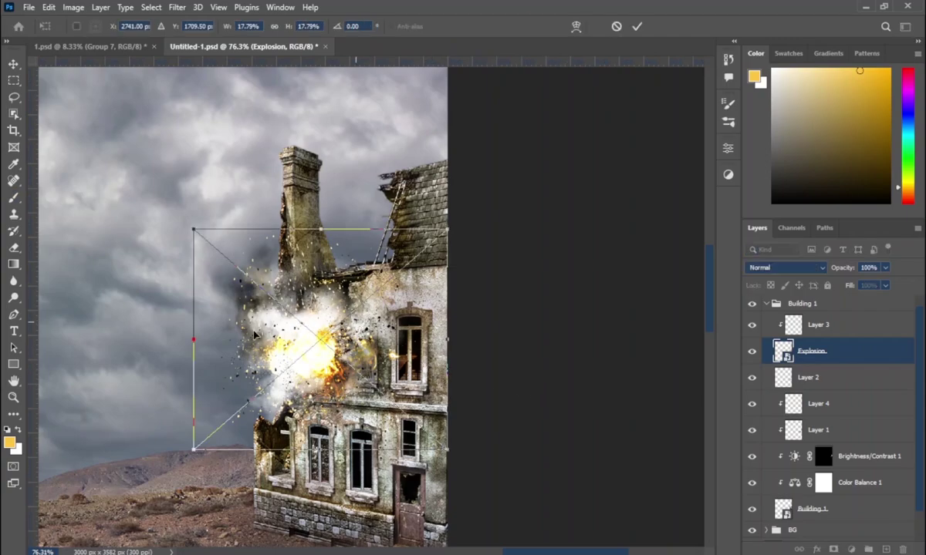
pyautogui.moveTo(194, 341); pyautogui.dragTo(190, 343)
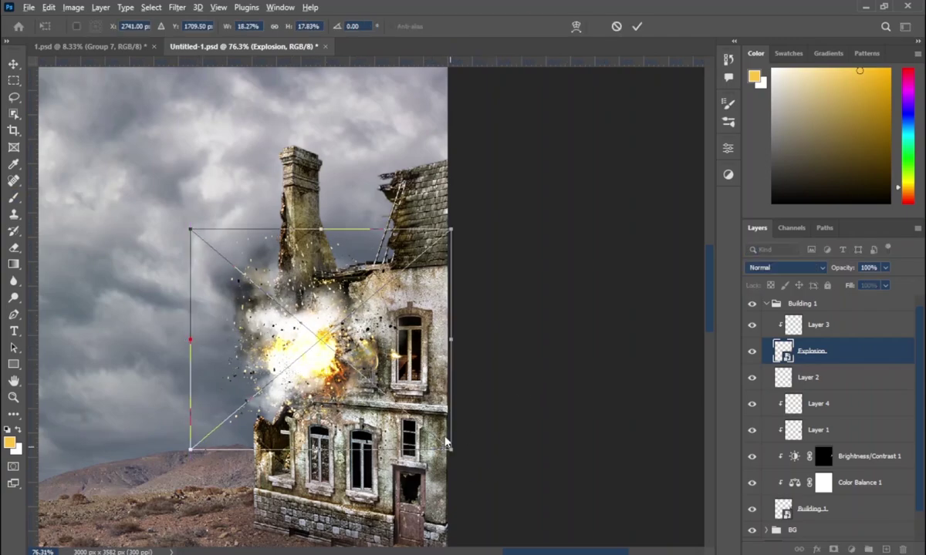
pyautogui.moveTo(450, 449); pyautogui.dragTo(449, 448)
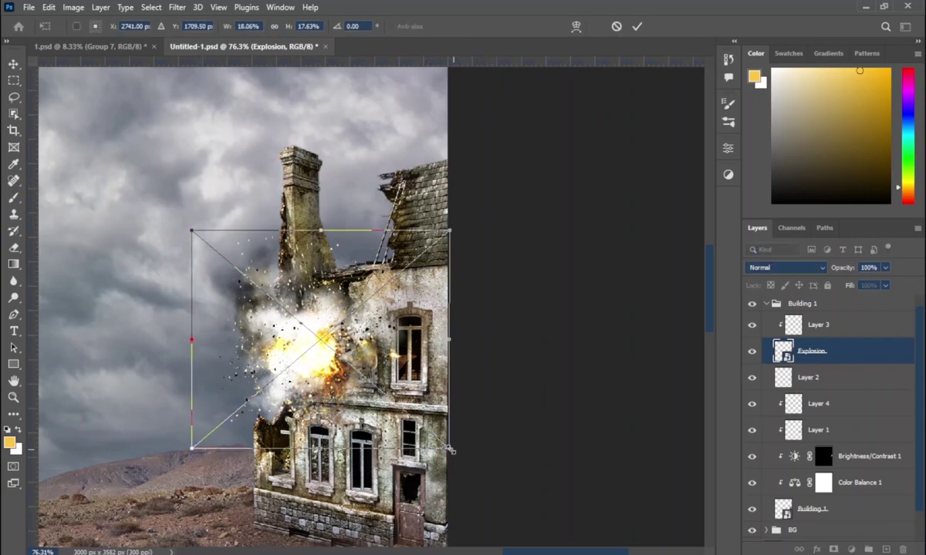
pyautogui.click(637, 26)
pyautogui.press('b')
# Step: Collapse the Building 1 group and drag Panzer 1.png into the composite
pyautogui.scroll(-3, 494, 293)
pyautogui.scroll(-3, 472, 316)
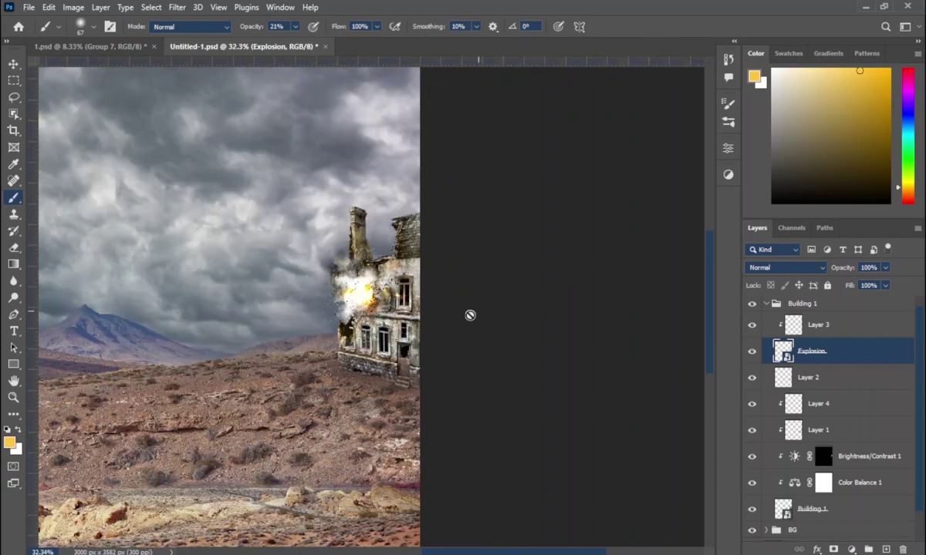
pyautogui.scroll(-1, 448, 532)
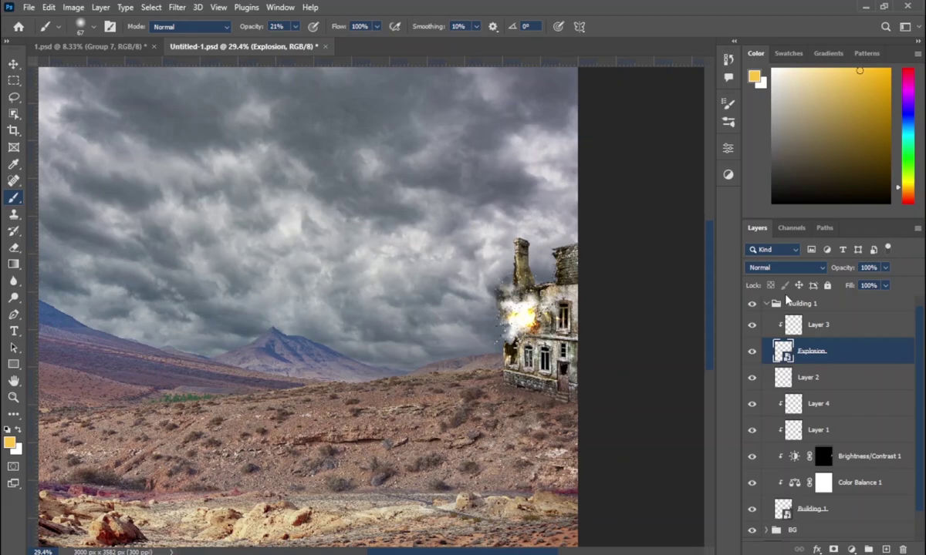
pyautogui.click(792, 309)
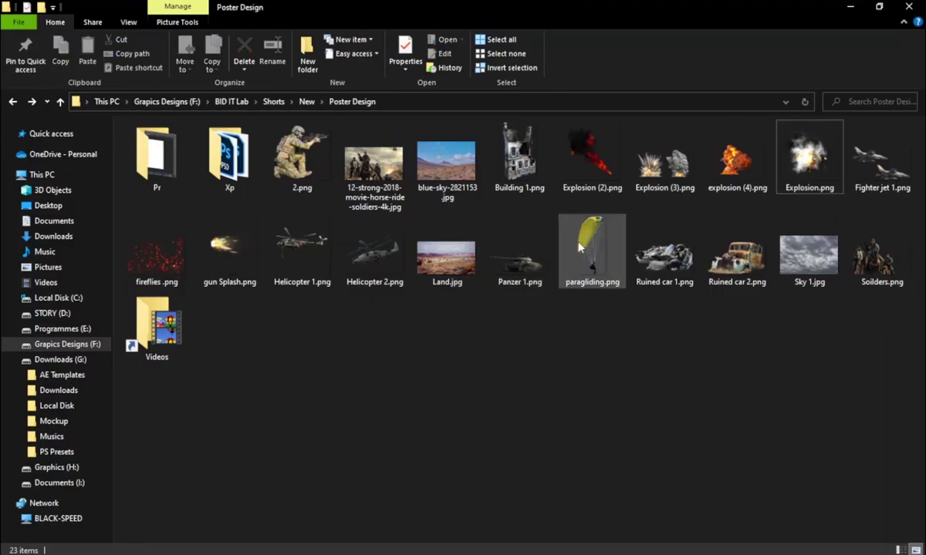
pyautogui.moveTo(519, 251)
pyautogui.mouseDown()
pyautogui.moveTo(568, 502)
pyautogui.moveTo(455, 336)
pyautogui.mouseUp()
# Step: Shrink the tank and flip it horizontally to face the building
pyautogui.moveTo(524, 406); pyautogui.dragTo(419, 363)
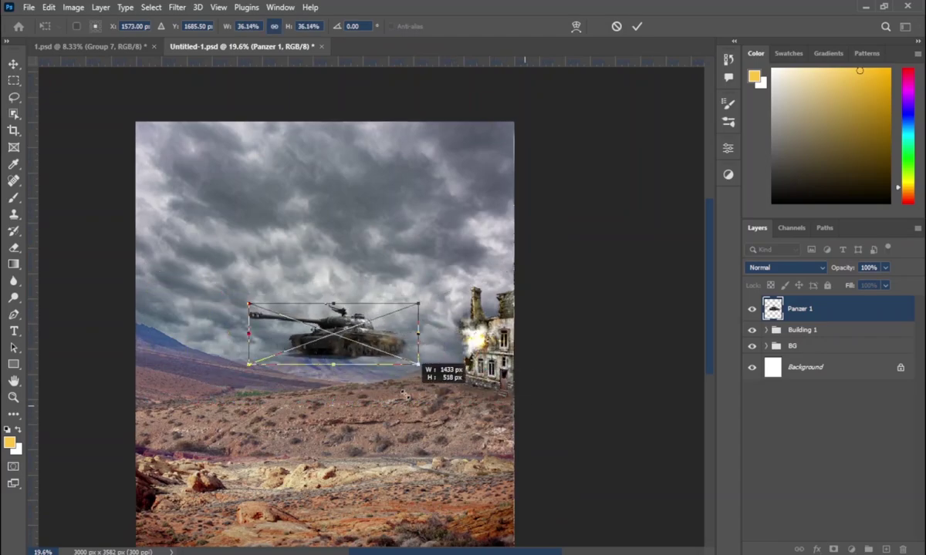
pyautogui.scroll(1, 417, 362)
pyautogui.scroll(2, 405, 360)
pyautogui.scroll(2, 402, 357)
pyautogui.rightClick(408, 331)
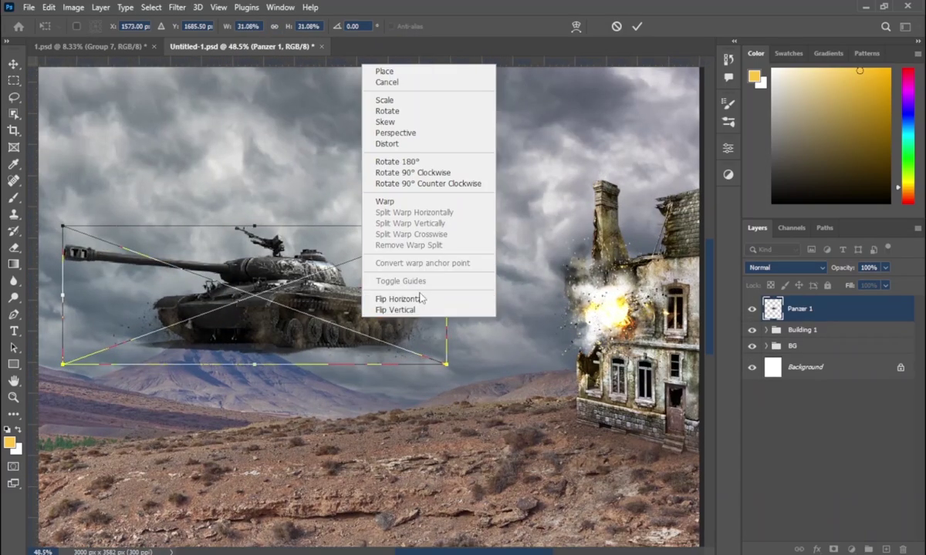
pyautogui.click(395, 299)
# Step: Shrink the tank further, set it on the desert ground, and tilt it to the slope
pyautogui.moveTo(445, 363); pyautogui.dragTo(403, 349)
pyautogui.moveTo(336, 299)
pyautogui.mouseDown()
pyautogui.moveTo(342, 446)
pyautogui.moveTo(327, 448)
pyautogui.mouseUp()
pyautogui.moveTo(397, 484)
pyautogui.mouseDown()
pyautogui.moveTo(337, 461)
pyautogui.moveTo(366, 485)
pyautogui.moveTo(363, 494)
pyautogui.mouseUp()
pyautogui.moveTo(320, 411); pyautogui.dragTo(290, 412)
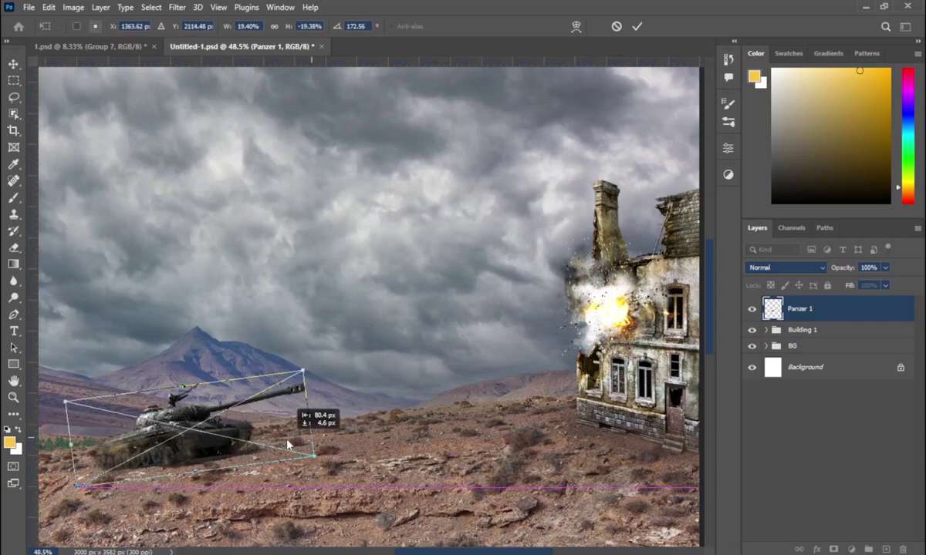
pyautogui.click(637, 27)
pyautogui.scroll(-2, 466, 304)
pyautogui.scroll(-2, 466, 304)
pyautogui.scroll(3, 465, 305)
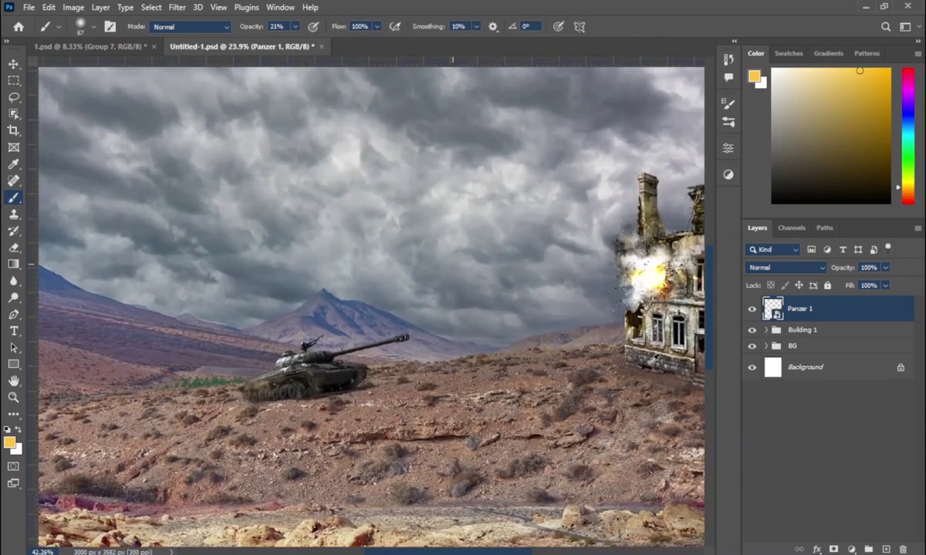
# Step: Group the tank layer as Tank 1 and bring gun Splash.png into the composite
pyautogui.hotkey('ctrl', 'g')
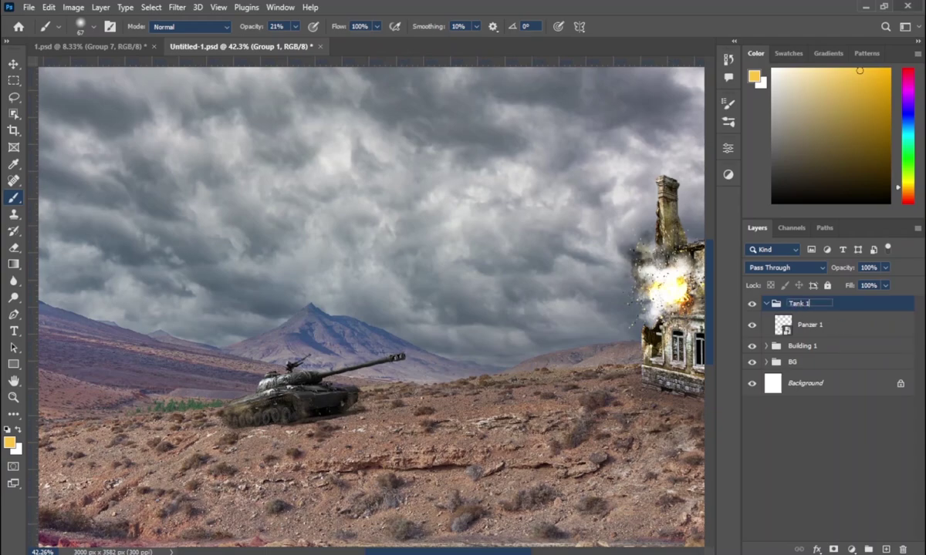
pyautogui.scroll(5, 318, 391)
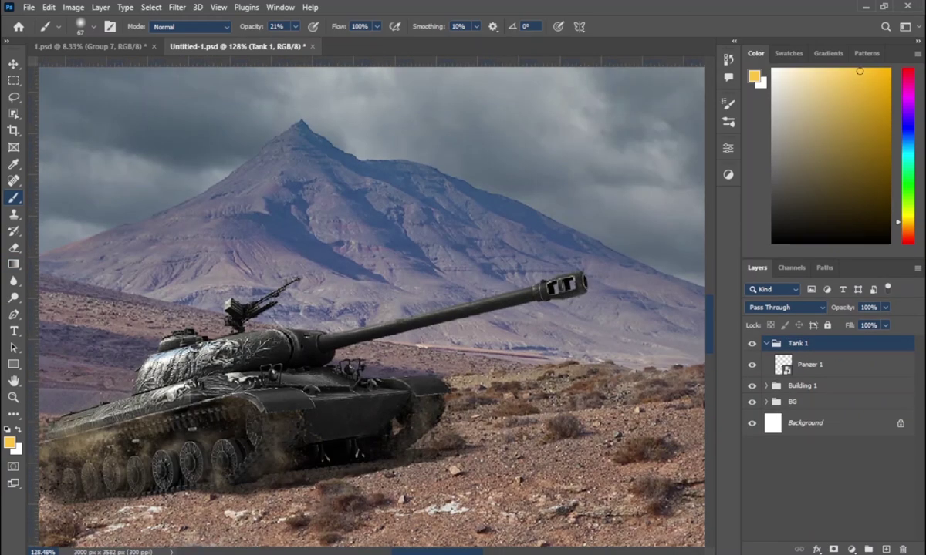
pyautogui.click(46, 437)
pyautogui.click(233, 258)
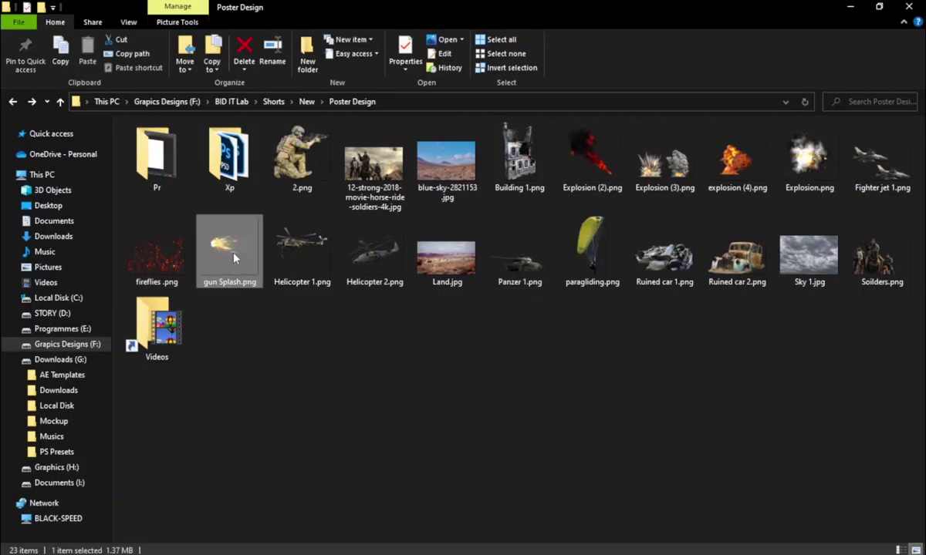
pyautogui.moveTo(234, 259); pyautogui.dragTo(592, 312)
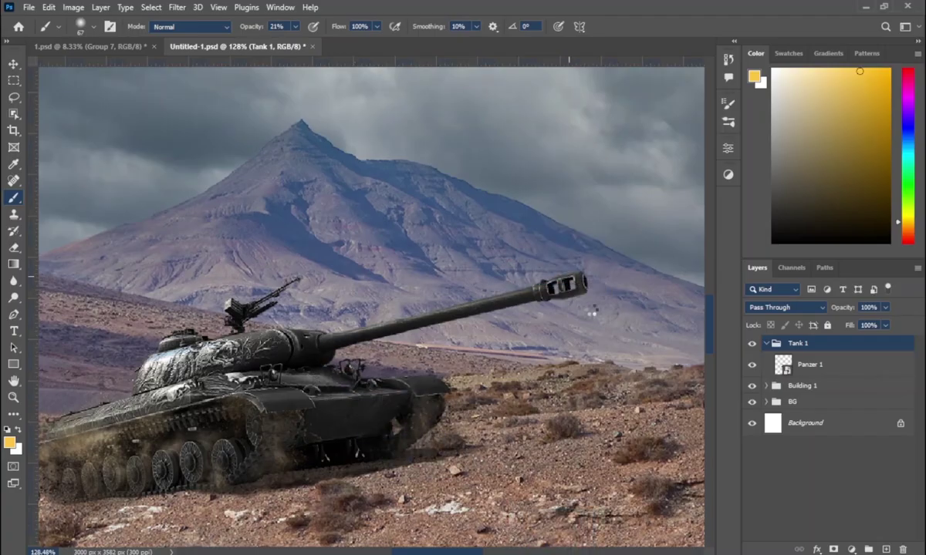
pyautogui.scroll(-8, 265, 165)
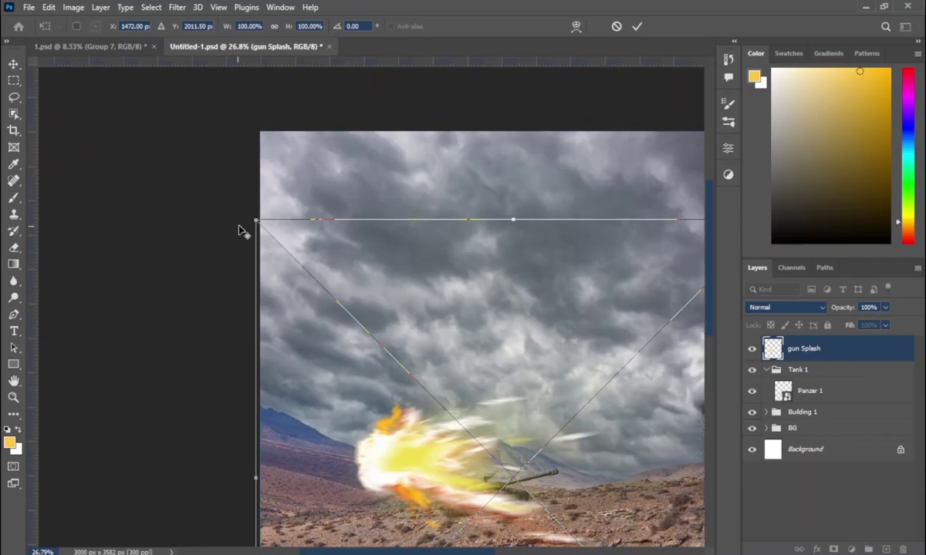
# Step: Shrink the gun splash and rotate it onto the tank's muzzle tip along the barrel
pyautogui.moveTo(239, 230); pyautogui.dragTo(481, 471)
pyautogui.scroll(5, 451, 366)
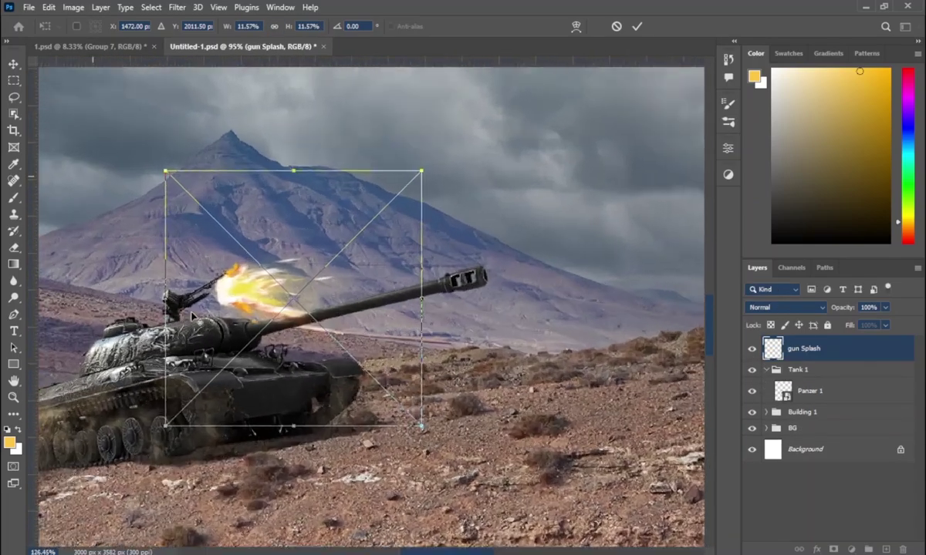
pyautogui.moveTo(270, 292); pyautogui.dragTo(624, 310)
pyautogui.scroll(3, 385, 309)
pyautogui.moveTo(608, 474)
pyautogui.mouseDown()
pyautogui.moveTo(598, 488)
pyautogui.moveTo(620, 484)
pyautogui.mouseUp()
pyautogui.moveTo(540, 463); pyautogui.dragTo(491, 446)
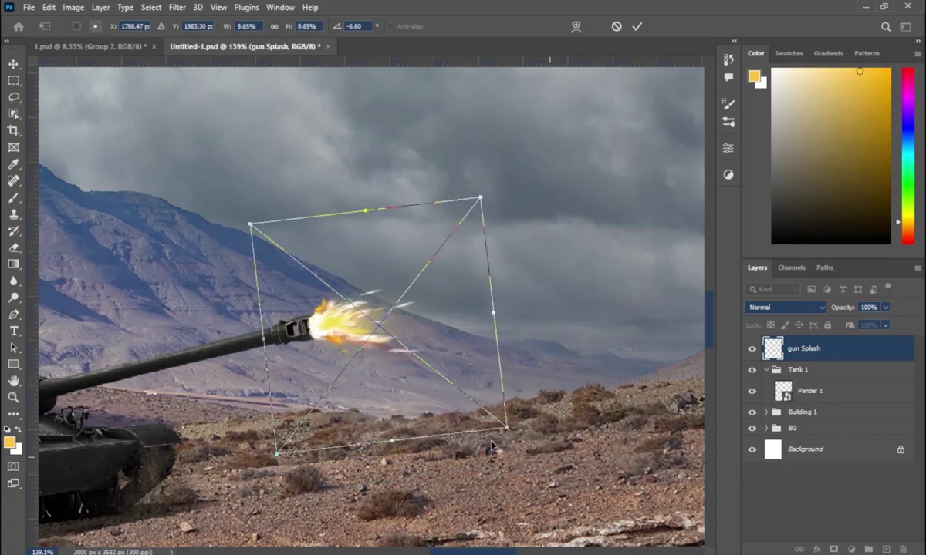
pyautogui.scroll(-5, 455, 394)
pyautogui.scroll(2, 494, 378)
pyautogui.scroll(1, 494, 377)
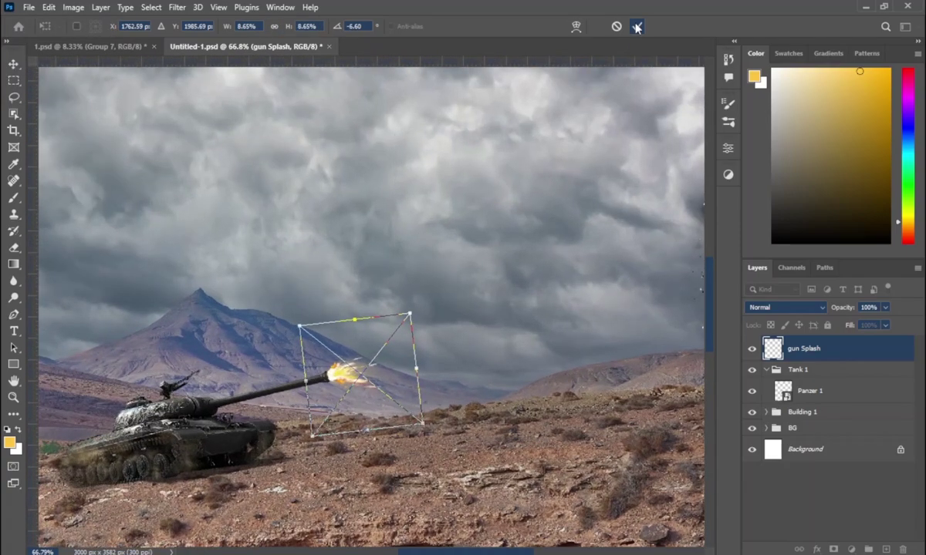
pyautogui.click(636, 28)
pyautogui.press('b')
# Step: Move gun Splash into the Tank 1 group and add a new layer above Panzer 1
pyautogui.scroll(4, 309, 409)
pyautogui.scroll(1, 254, 393)
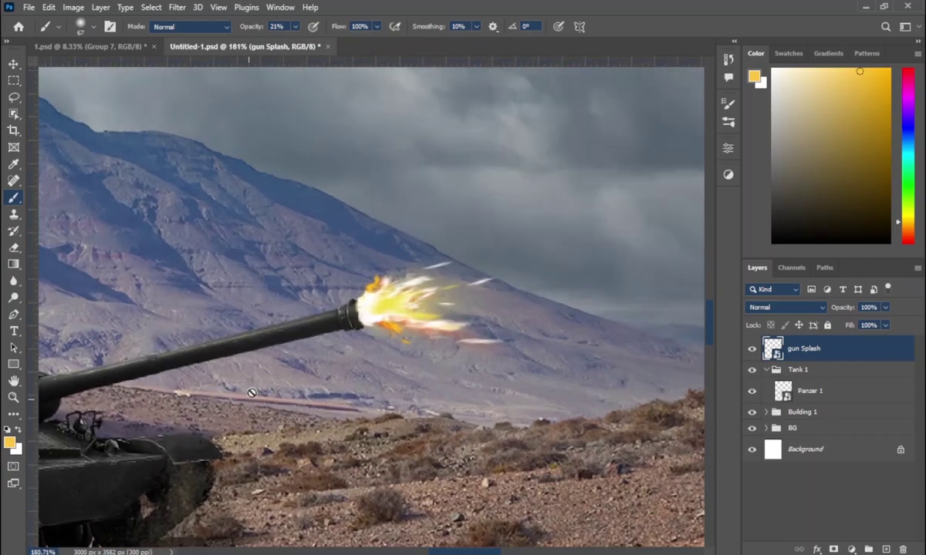
pyautogui.moveTo(252, 392); pyautogui.dragTo(446, 387)
pyautogui.moveTo(803, 348); pyautogui.dragTo(830, 399)
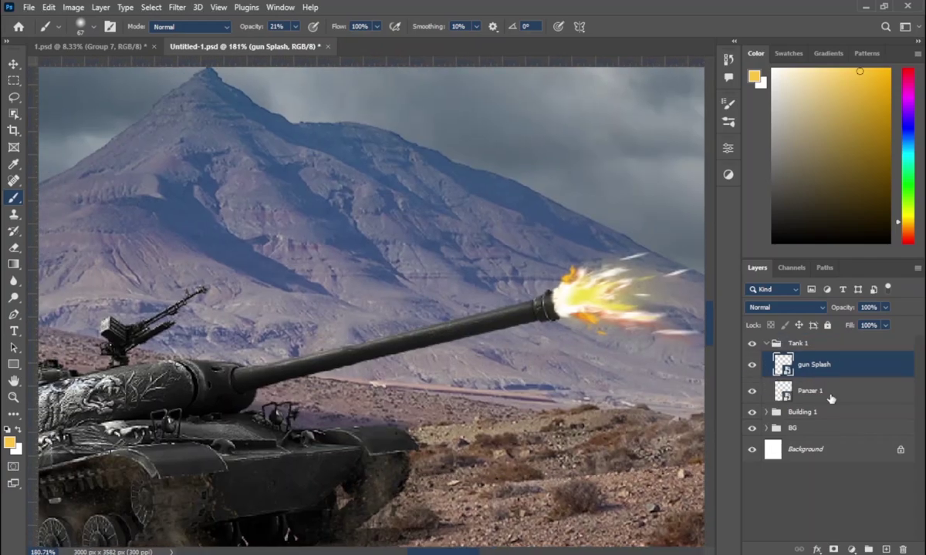
pyautogui.click(831, 395)
pyautogui.click(884, 549)
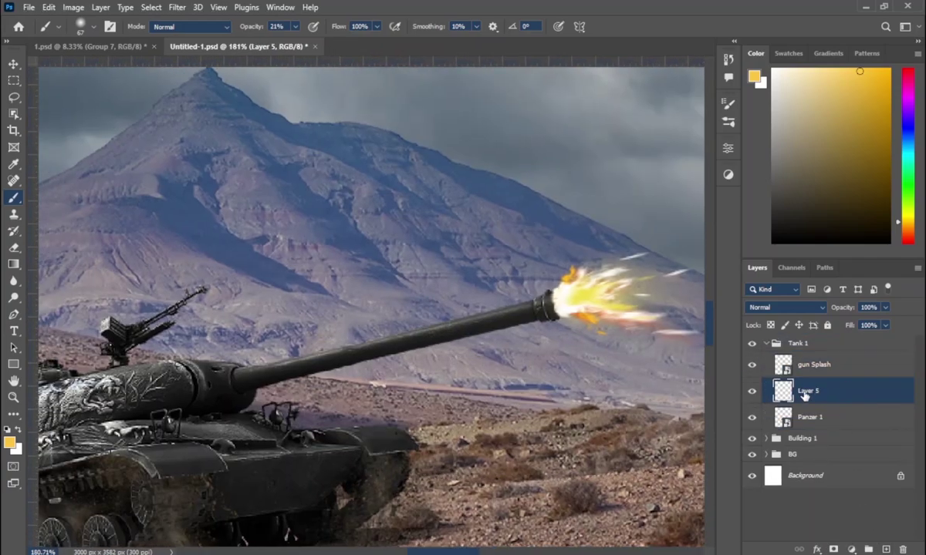
# Step: Label Layer 5 orange, pick light yellow, and set Layer 5 to Soft Light
pyautogui.rightClick(797, 398)
pyautogui.click(733, 457)
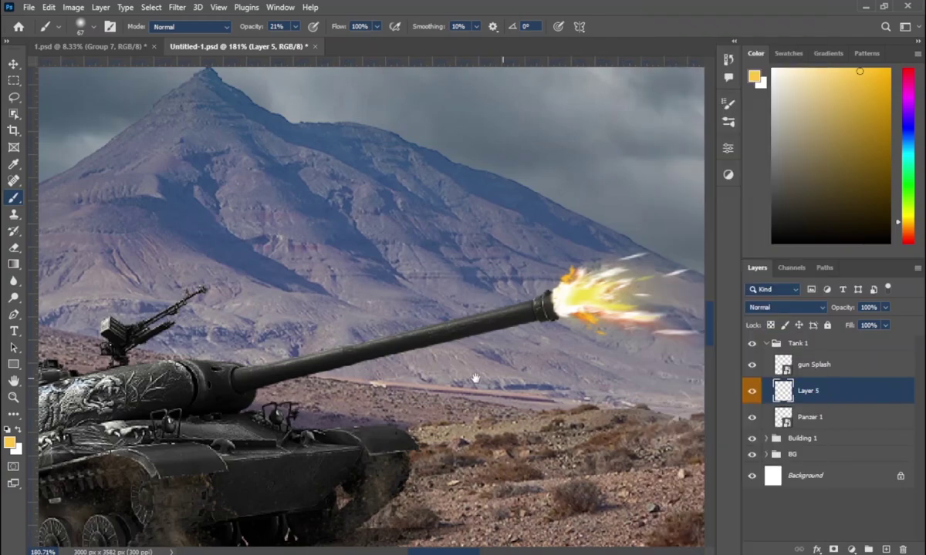
pyautogui.moveTo(540, 328); pyautogui.dragTo(475, 338)
pyautogui.keyDown('alt'); pyautogui.click(482, 280); pyautogui.keyUp('alt')
pyautogui.click(785, 307)
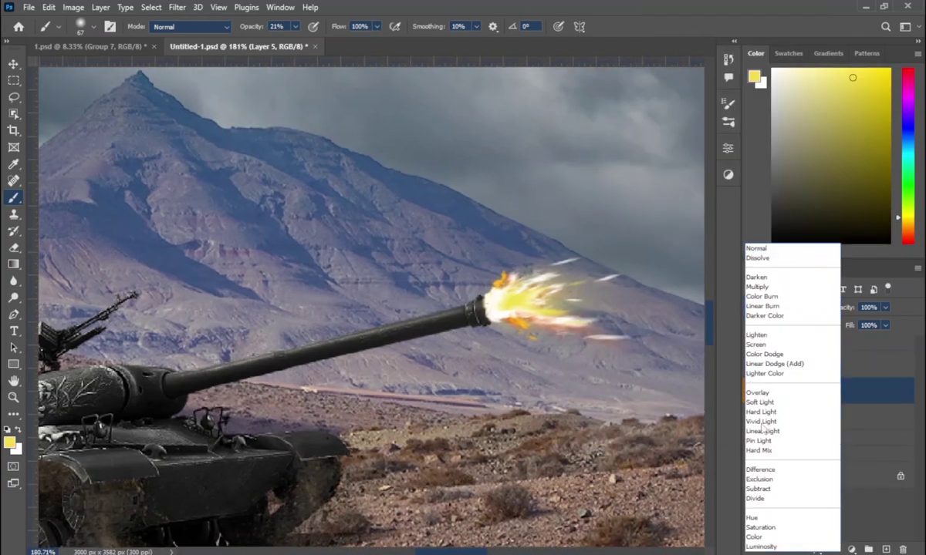
pyautogui.click(760, 402)
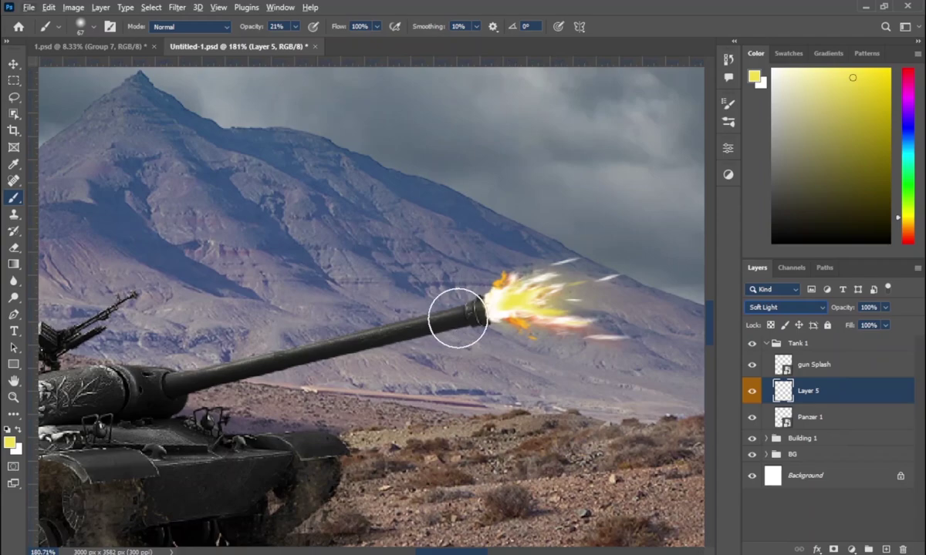
# Step: Shrink the brush over the barrel and sample orange from the muzzle flame
pyautogui.moveTo(468, 317); pyautogui.dragTo(506, 271)
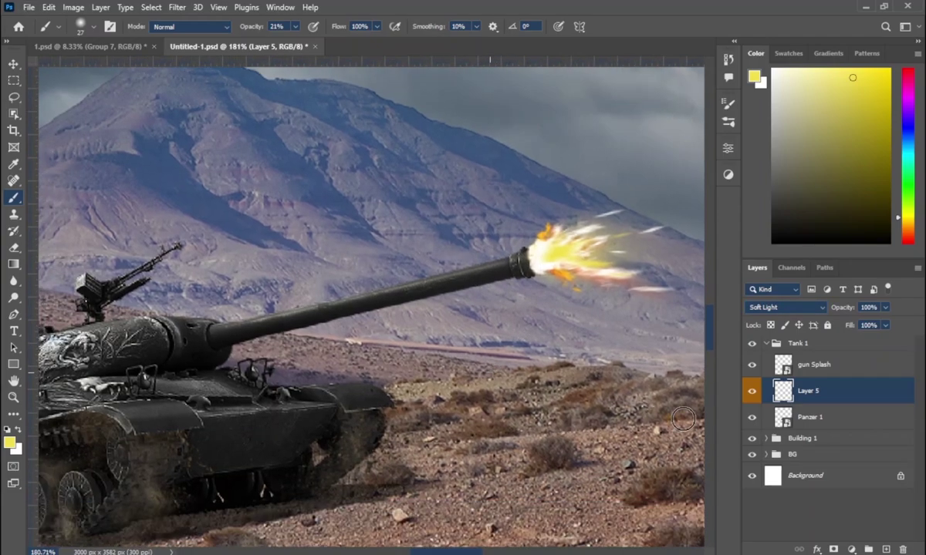
pyautogui.click(810, 417)
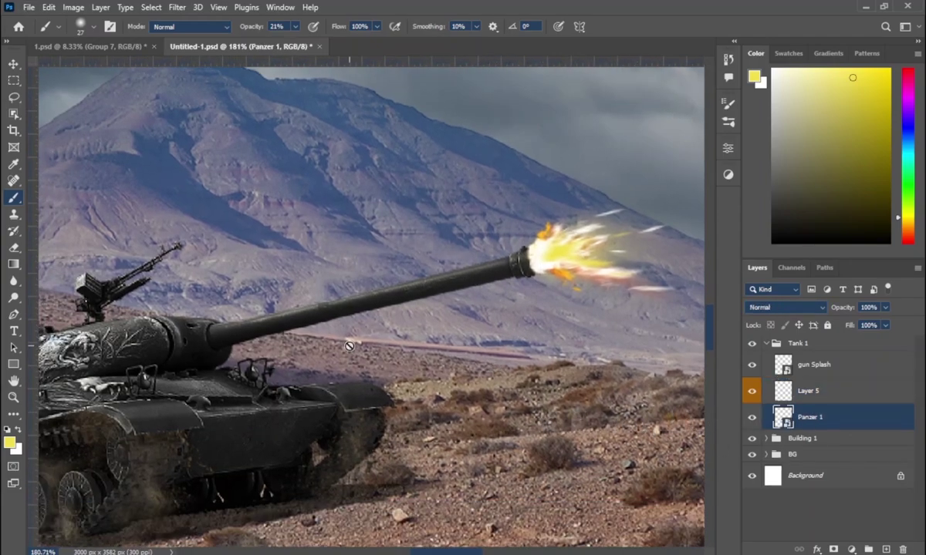
pyautogui.scroll(2, 360, 377)
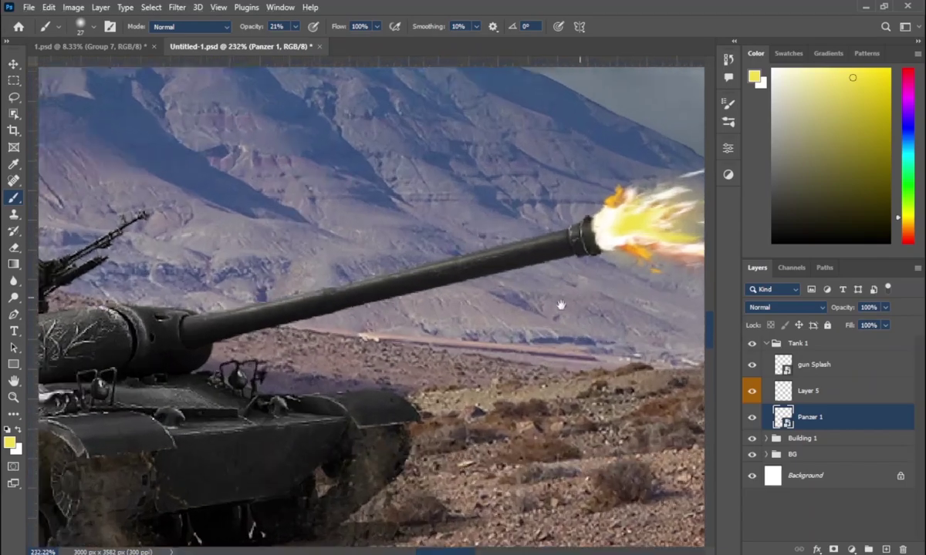
pyautogui.moveTo(561, 305); pyautogui.dragTo(507, 327)
pyautogui.click(810, 391)
pyautogui.moveTo(501, 269)
pyautogui.mouseDown()
pyautogui.moveTo(492, 268)
pyautogui.moveTo(544, 255)
pyautogui.mouseUp()
pyautogui.scroll(2, 516, 254)
pyautogui.scroll(-2, 494, 272)
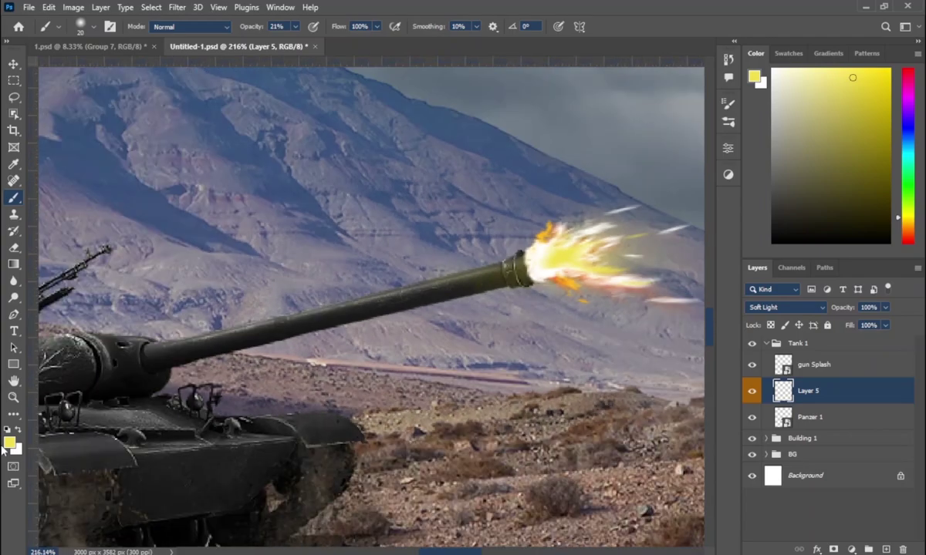
pyautogui.keyDown('alt'); pyautogui.click(562, 230); pyautogui.keyUp('alt')
pyautogui.write('56')
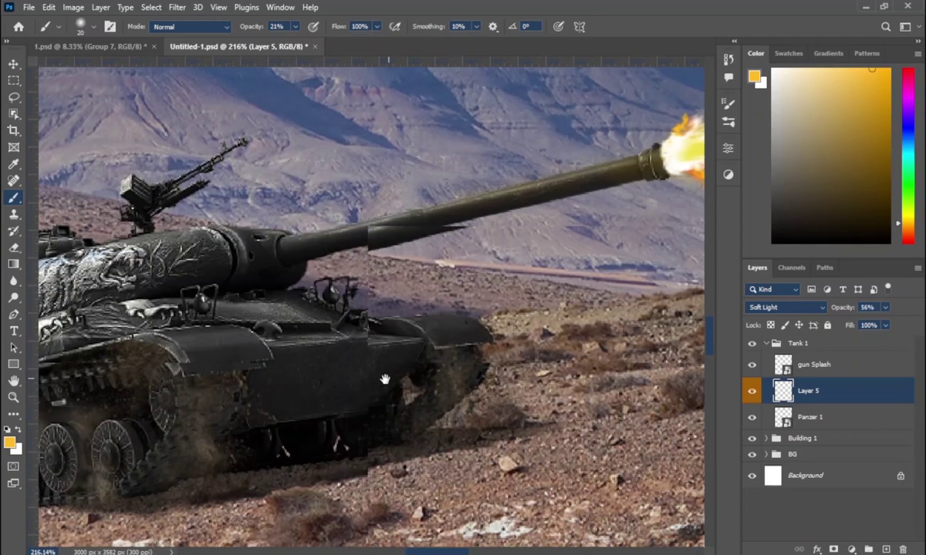
# Step: Clip Layer 5 to the tank and adjust the brush size for painting glow
pyautogui.moveTo(241, 327); pyautogui.dragTo(276, 246)
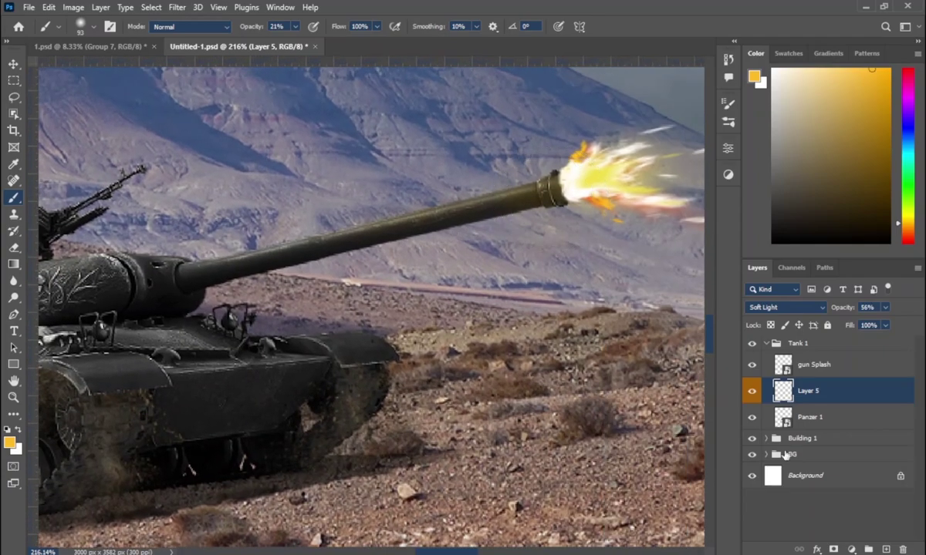
pyautogui.hotkey('ctrl', 'alt', 'g')
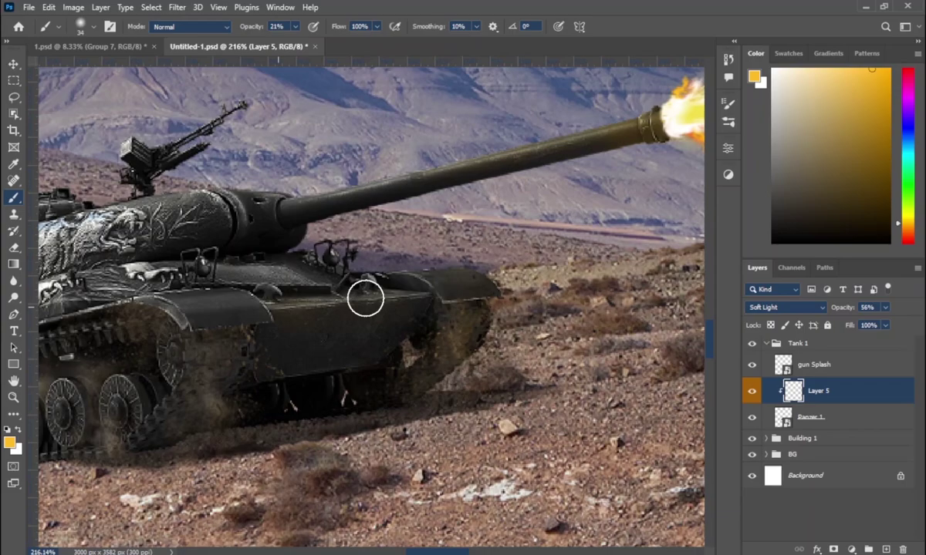
pyautogui.rightClick(366, 300)
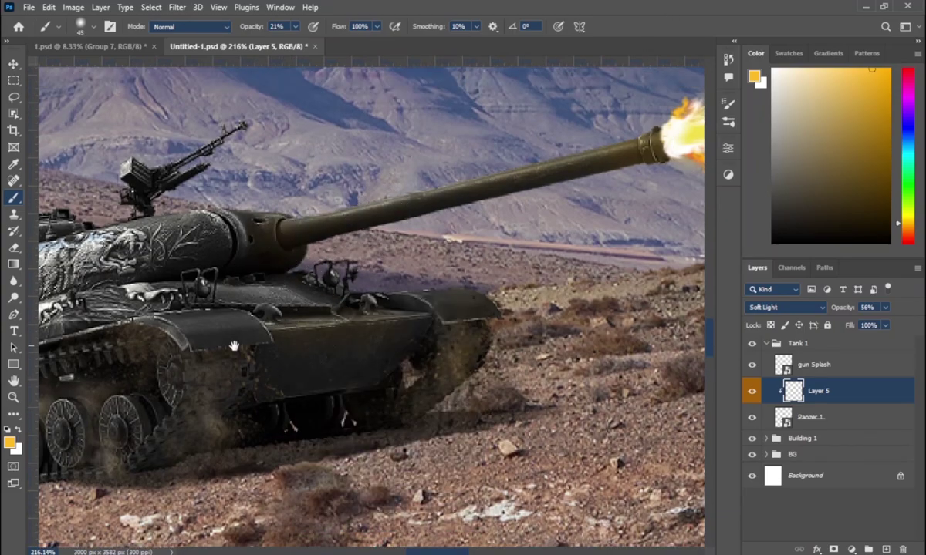
pyautogui.moveTo(234, 346); pyautogui.dragTo(309, 332)
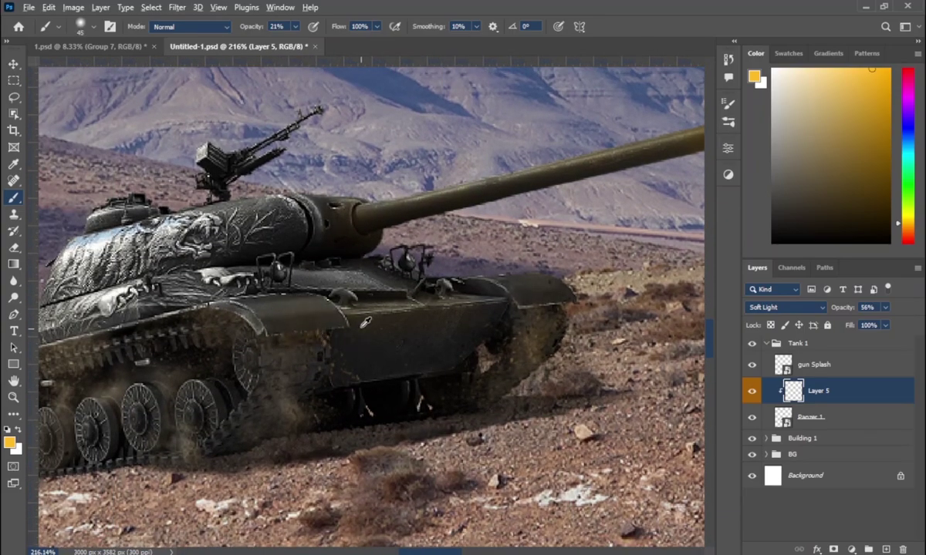
pyautogui.press('[')
pyautogui.press('[')
pyautogui.press('[')
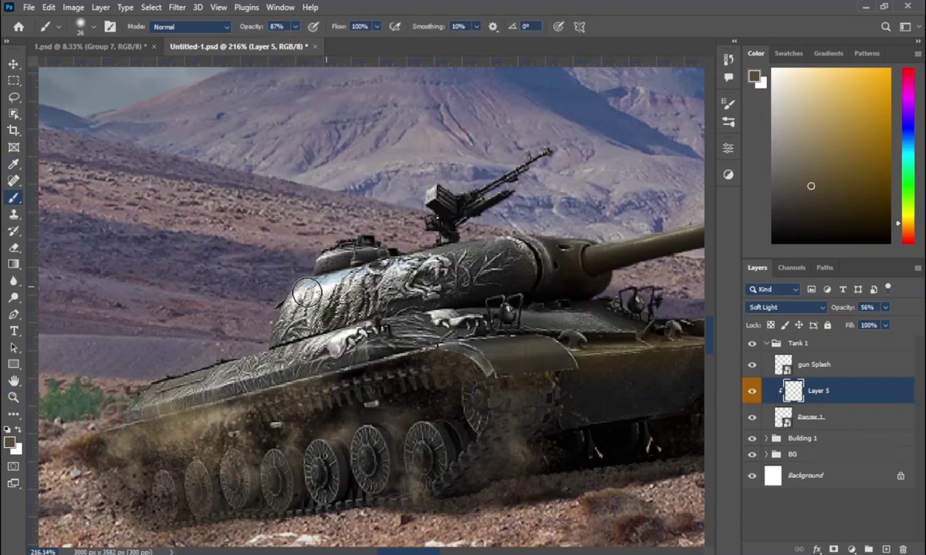
# Step: Add Layer 6 clipped to Layer 5 and tone down the turret-front highlights at low opacity
pyautogui.click(885, 549)
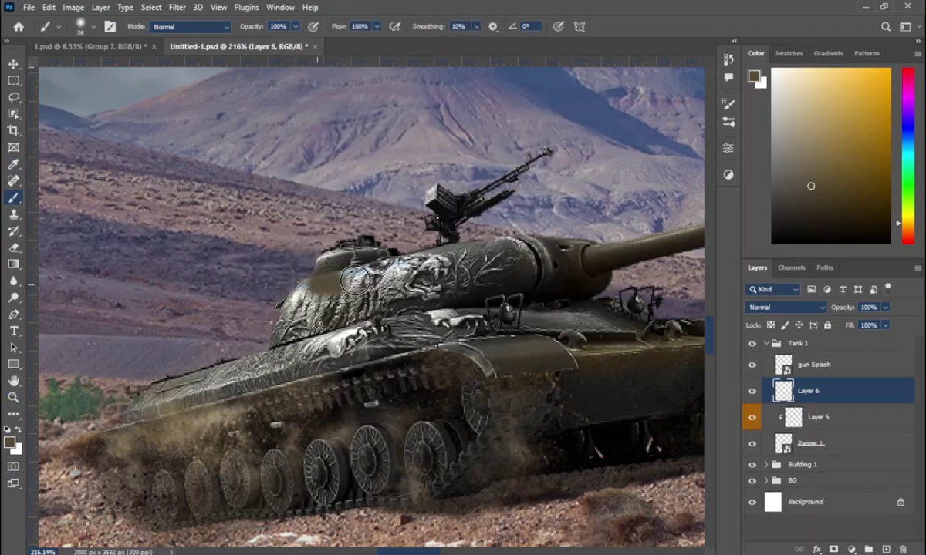
pyautogui.press('1')
pyautogui.moveTo(326, 290); pyautogui.dragTo(297, 310)
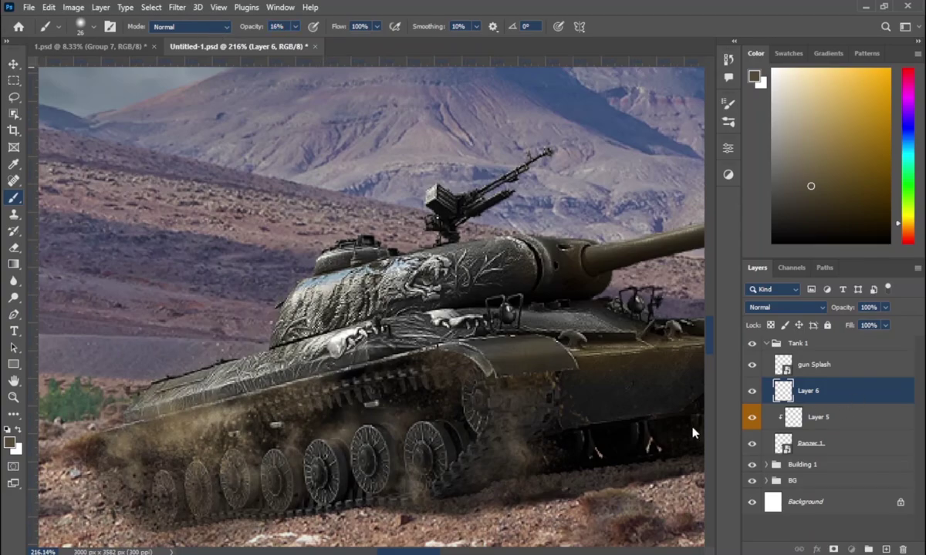
pyautogui.hotkey('ctrl', 'alt', 'g')
pyautogui.scroll(-5, 196, 389)
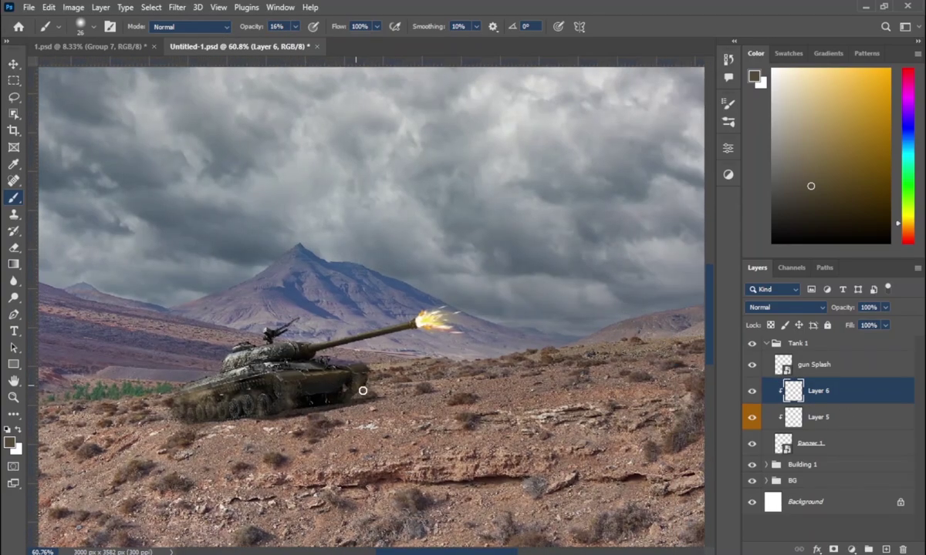
pyautogui.scroll(2, 363, 391)
pyautogui.scroll(2, 362, 391)
# Step: Set Layer 5 to 42% opacity, then pan to the building and select gun Splash
pyautogui.click(833, 421)
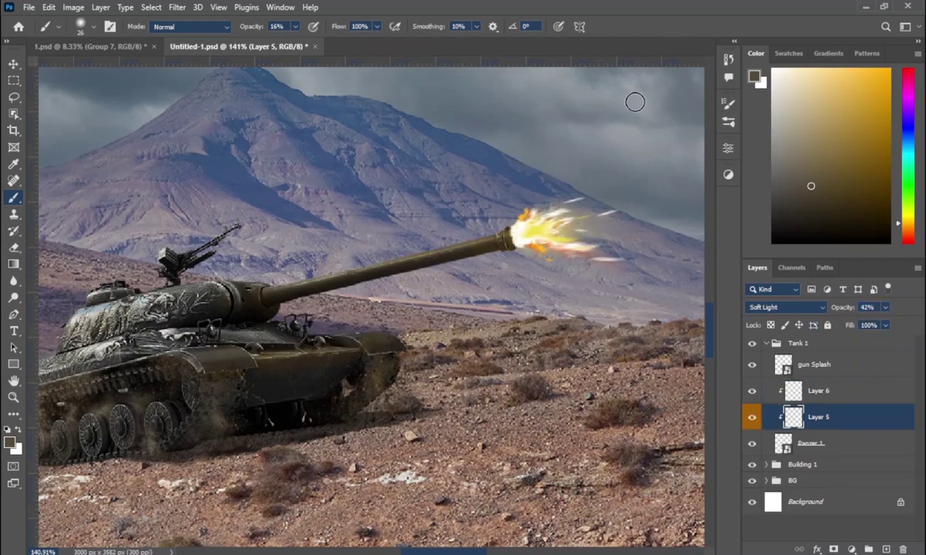
pyautogui.scroll(-2, 544, 374)
pyautogui.scroll(-2, 544, 374)
pyautogui.scroll(2, 483, 335)
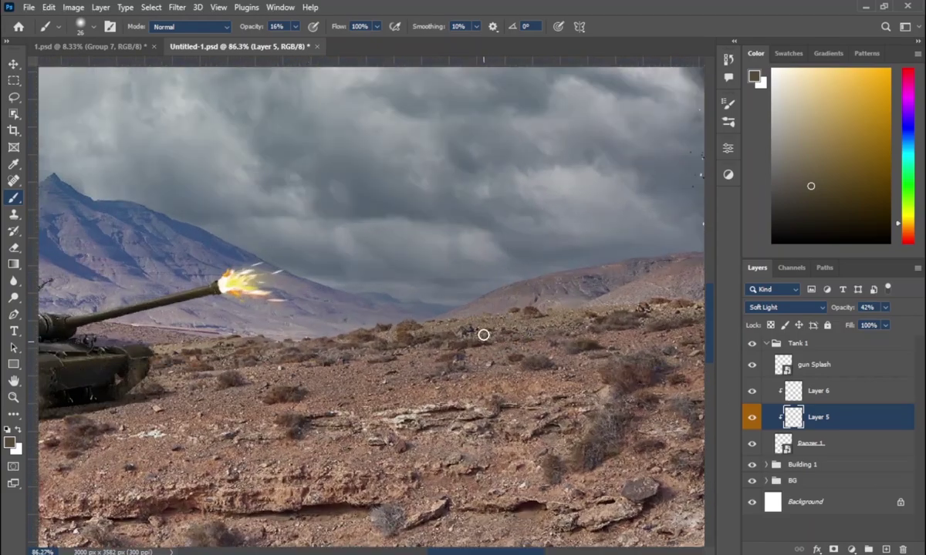
pyautogui.moveTo(483, 335); pyautogui.dragTo(383, 385)
pyautogui.hotkey('alt', ']')
pyautogui.hotkey('alt', ']')
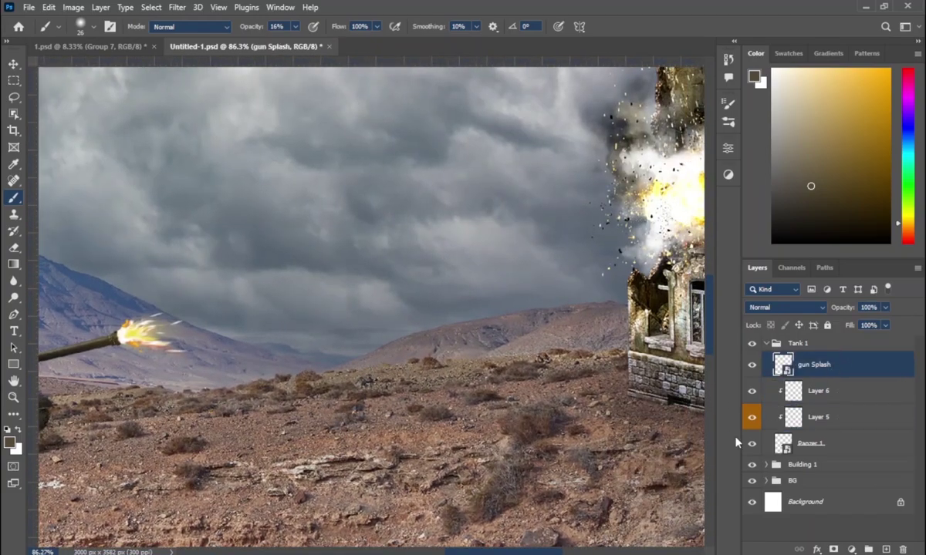
# Step: Duplicate the muzzle flash and move the copy, slightly tilted, into the sky ahead
pyautogui.hotkey('ctrl', 'j')
pyautogui.hotkey('ctrl', 't')
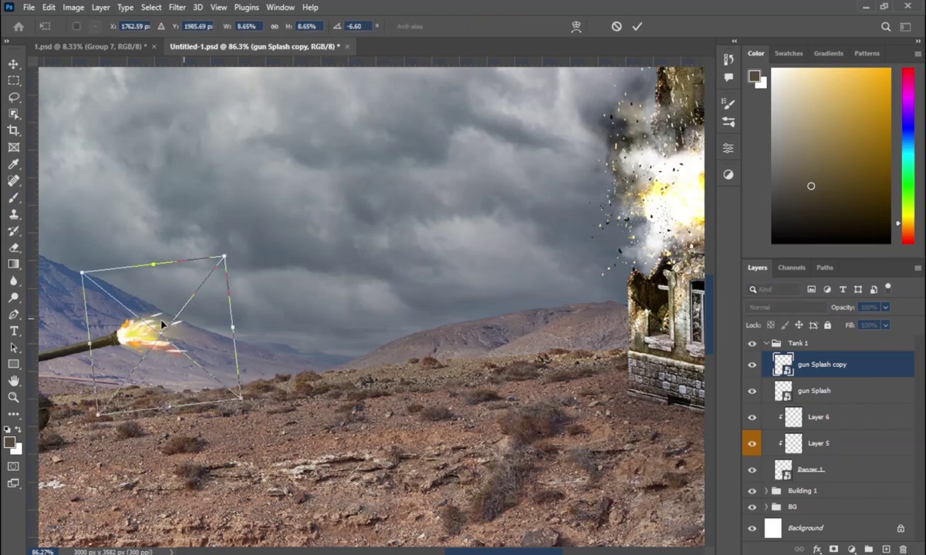
pyautogui.moveTo(146, 334)
pyautogui.mouseDown()
pyautogui.moveTo(324, 295)
pyautogui.moveTo(290, 298)
pyautogui.mouseUp()
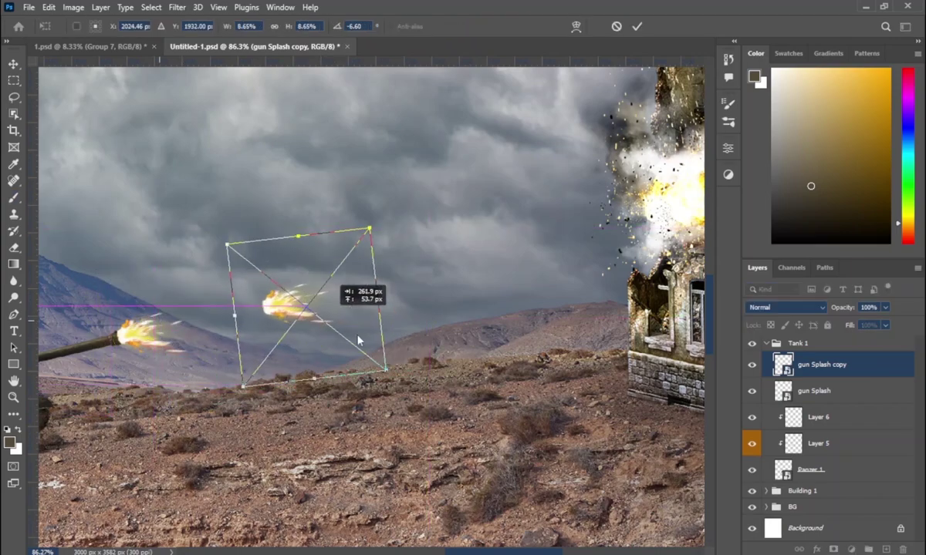
pyautogui.moveTo(429, 408); pyautogui.dragTo(433, 406)
pyautogui.click(634, 24)
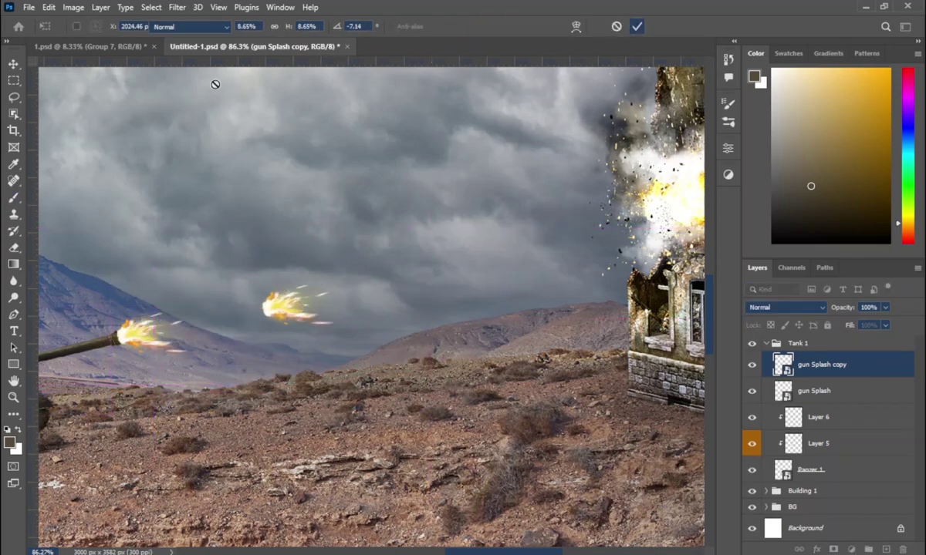
# Step: Apply a Motion Blur with angle 10 and a long distance to the flash copy
pyautogui.click(177, 7)
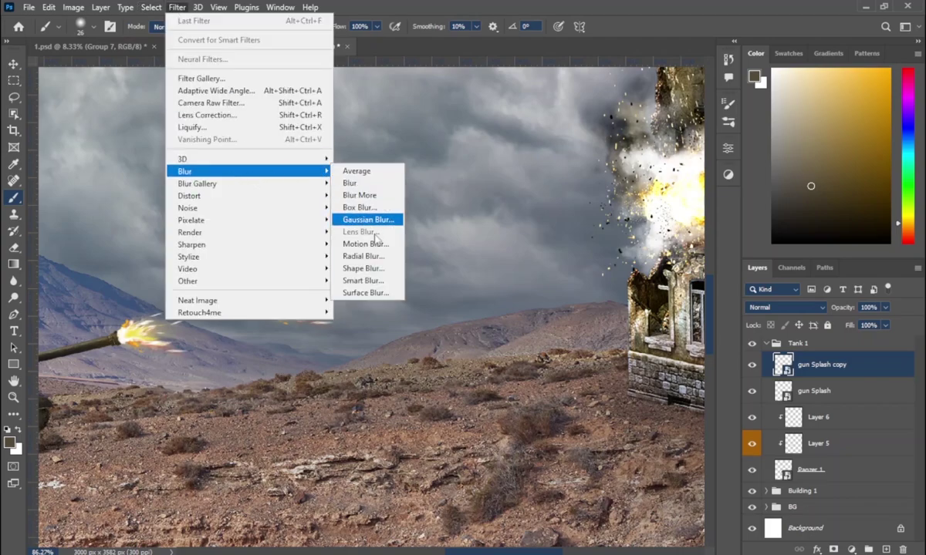
pyautogui.click(365, 243)
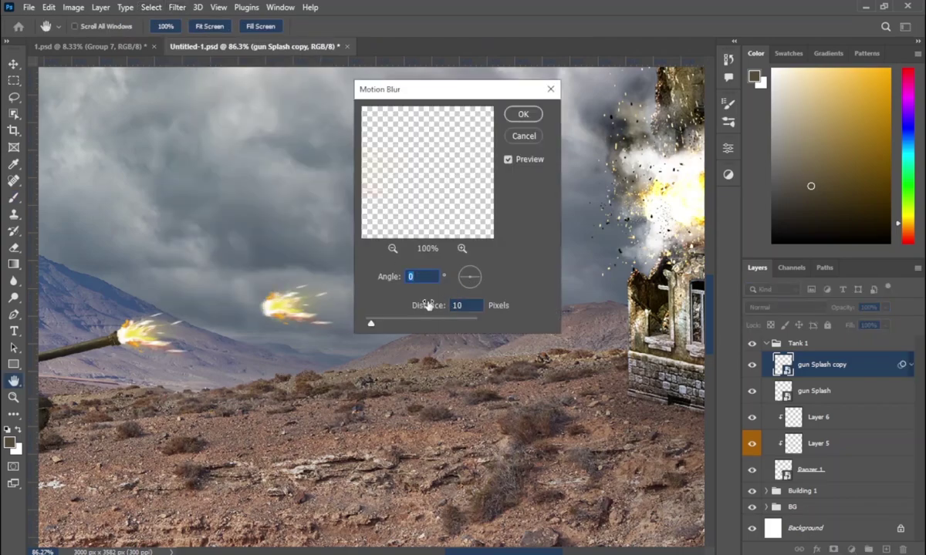
pyautogui.moveTo(403, 325); pyautogui.dragTo(407, 323)
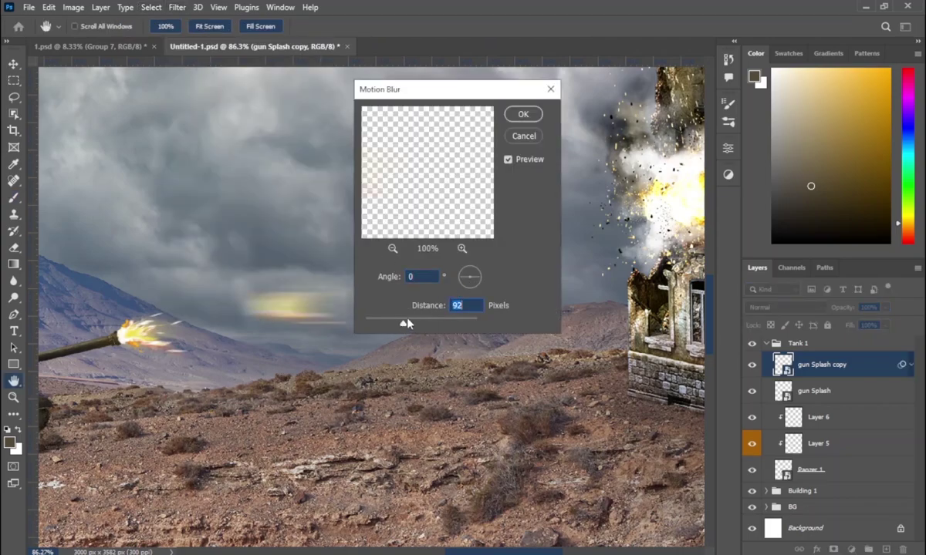
pyautogui.click(483, 281)
pyautogui.moveTo(425, 322); pyautogui.dragTo(451, 328)
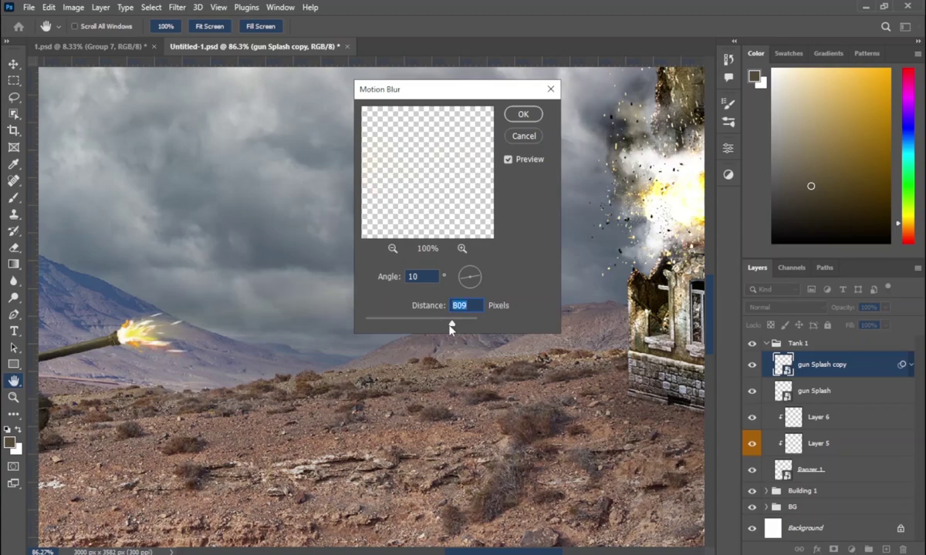
pyautogui.click(523, 114)
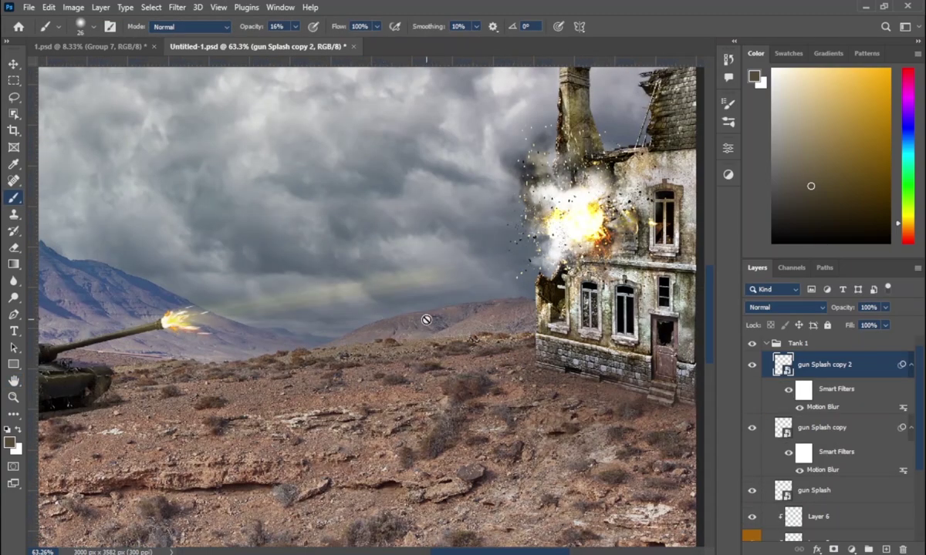
# Step: Position and tilt the second blurred flash copy in the sky
pyautogui.moveTo(426, 319); pyautogui.dragTo(407, 323)
pyautogui.hotkey('ctrl', 't')
pyautogui.click(472, 229)
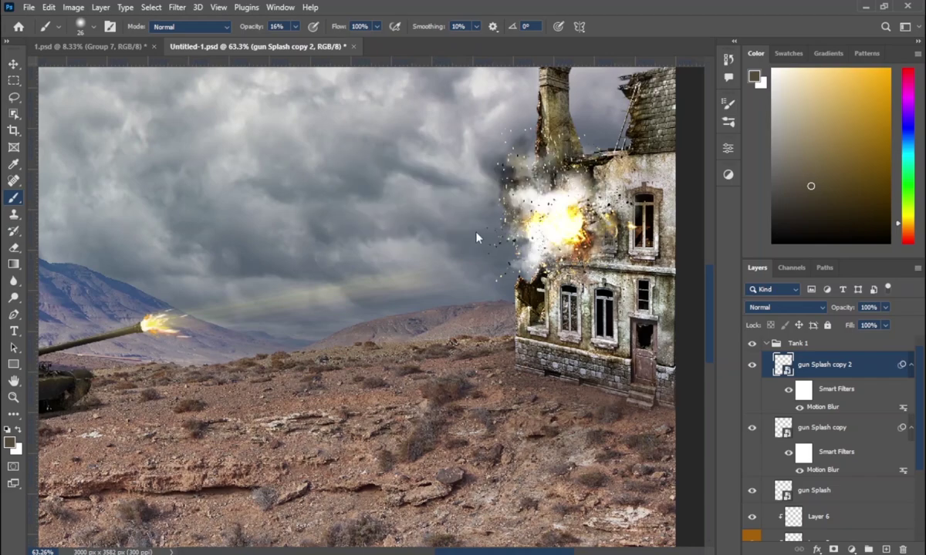
pyautogui.moveTo(158, 324); pyautogui.dragTo(270, 305)
pyautogui.moveTo(385, 363)
pyautogui.mouseDown()
pyautogui.moveTo(399, 377)
pyautogui.moveTo(405, 338)
pyautogui.mouseUp()
pyautogui.click(637, 26)
pyautogui.hotkey('ctrl', 'f')
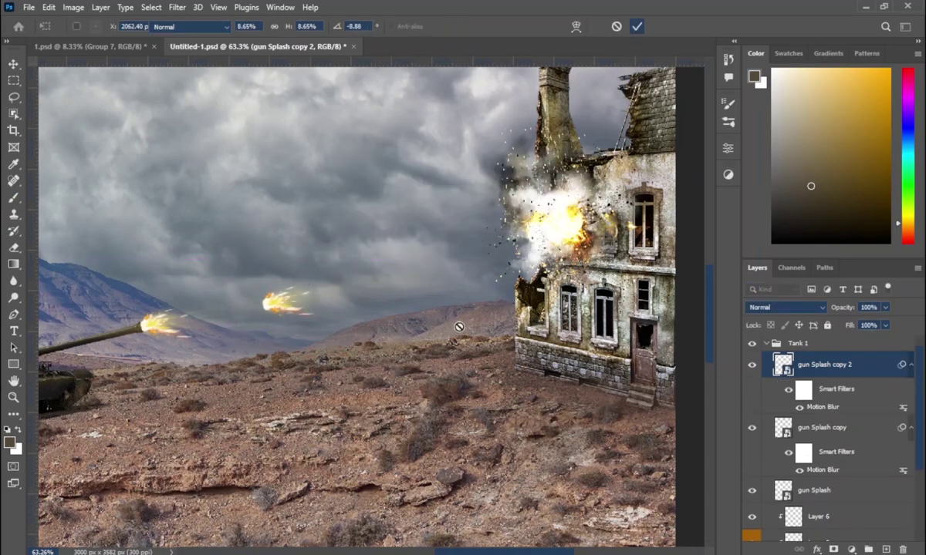
pyautogui.press('b')
pyautogui.scroll(-2, 442, 329)
pyautogui.scroll(-1, 432, 324)
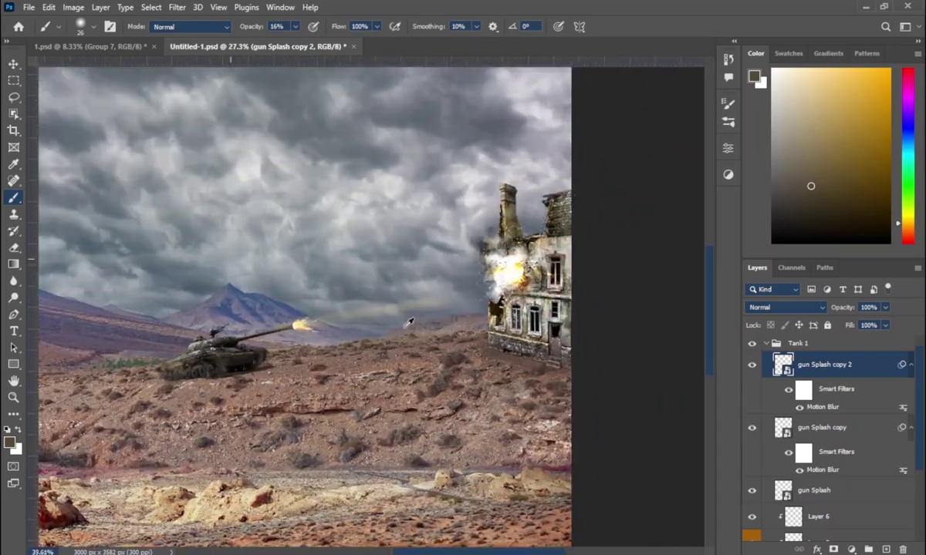
pyautogui.scroll(3, 420, 308)
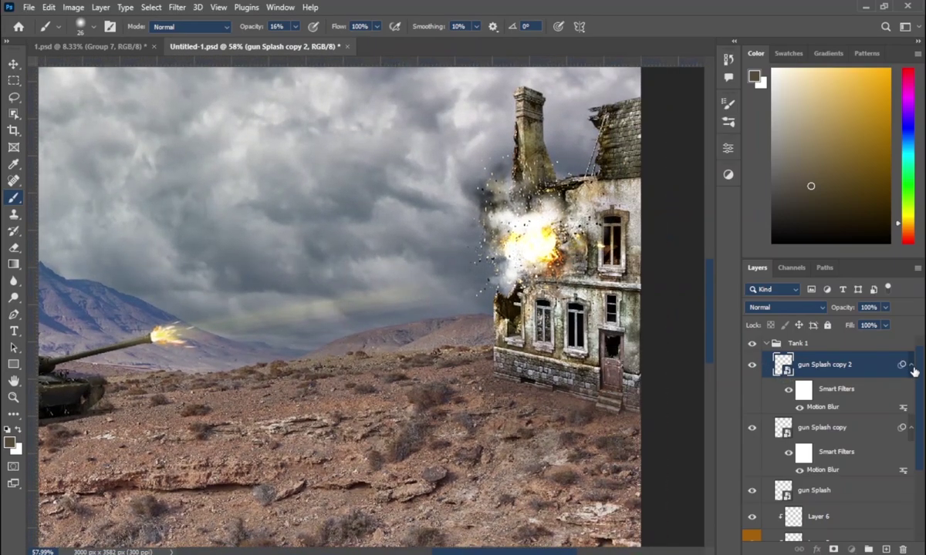
# Step: Merge both flash copies and stretch the streak to the building at 84% opacity
pyautogui.click(911, 365)
pyautogui.click(910, 391)
pyautogui.keyDown('shift'); pyautogui.click(805, 399); pyautogui.keyUp('shift')
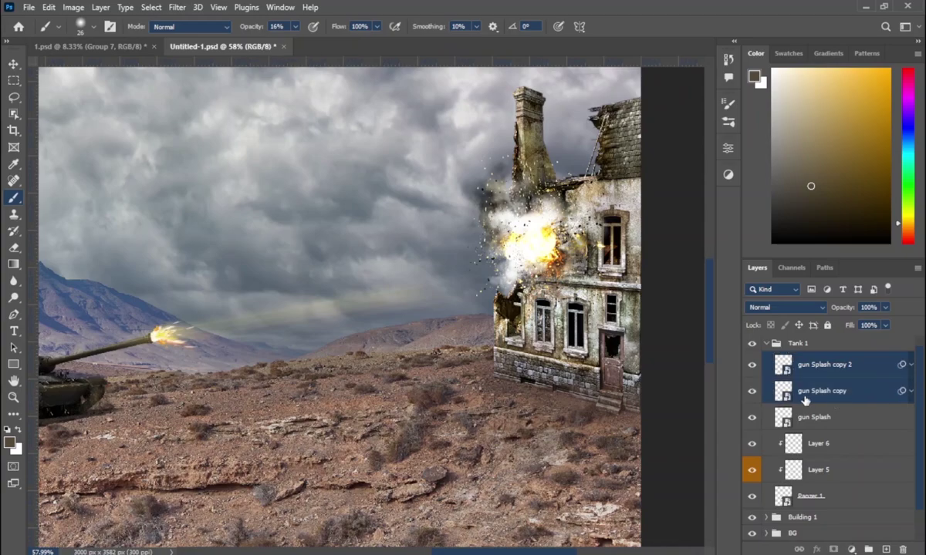
pyautogui.hotkey('ctrl', 'e')
pyautogui.hotkey('ctrl', 't')
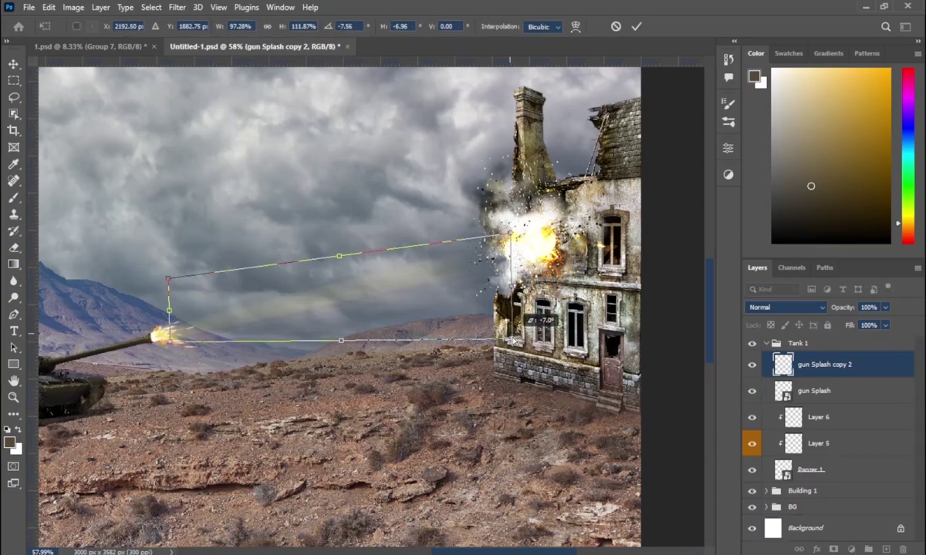
pyautogui.press('Return')
pyautogui.scroll(-5, 451, 309)
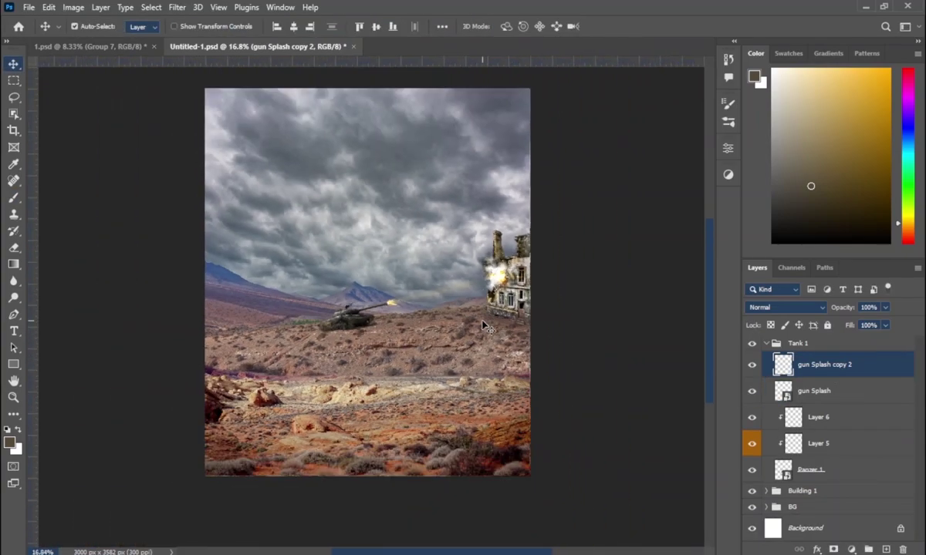
pyautogui.scroll(1, 449, 318)
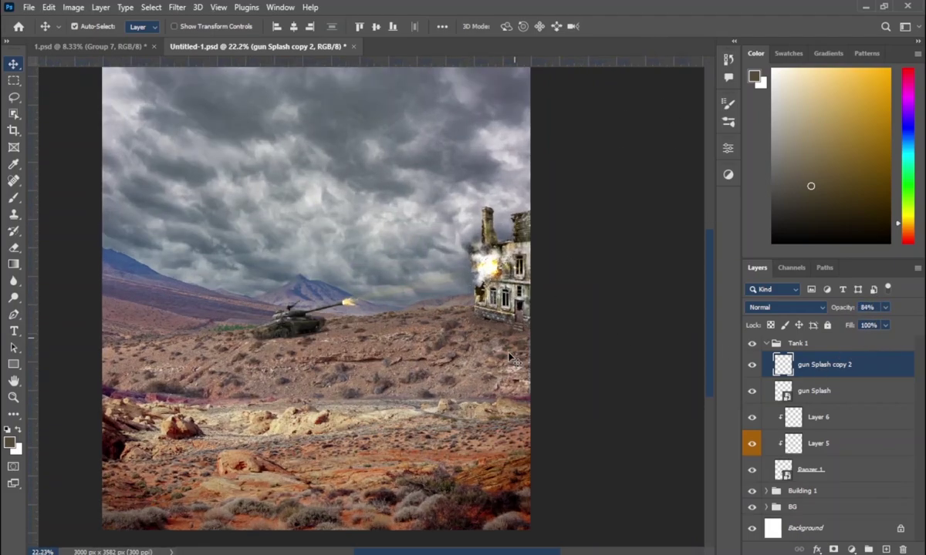
pyautogui.hscroll(2, 509, 358)
# Step: Clip a Vibrance adjustment to Tank 1 with vibrance +28 and adjusted saturation
pyautogui.click(767, 344)
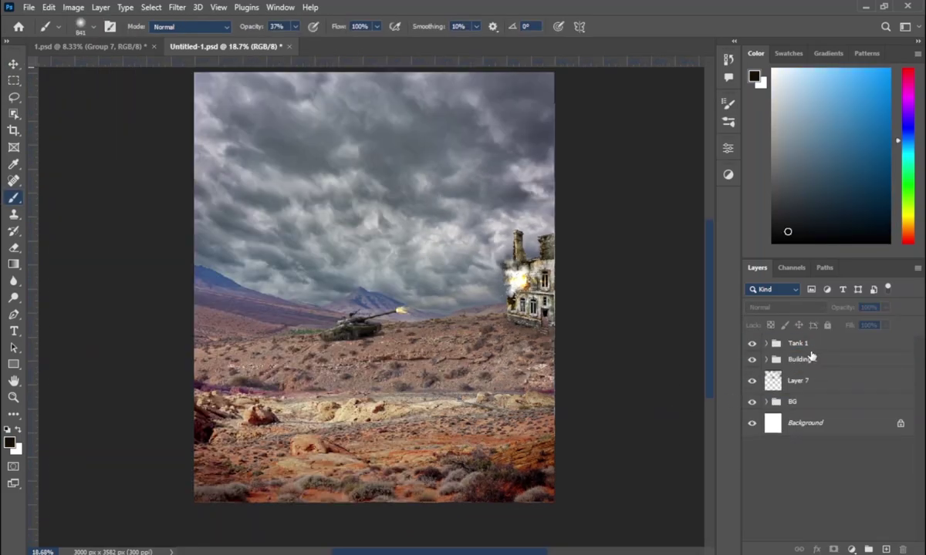
pyautogui.click(763, 335)
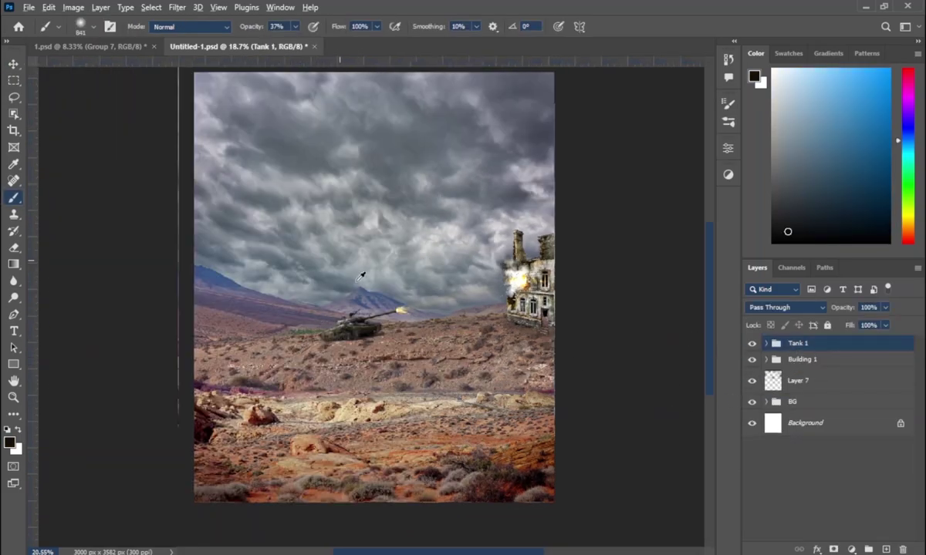
pyautogui.scroll(3, 355, 339)
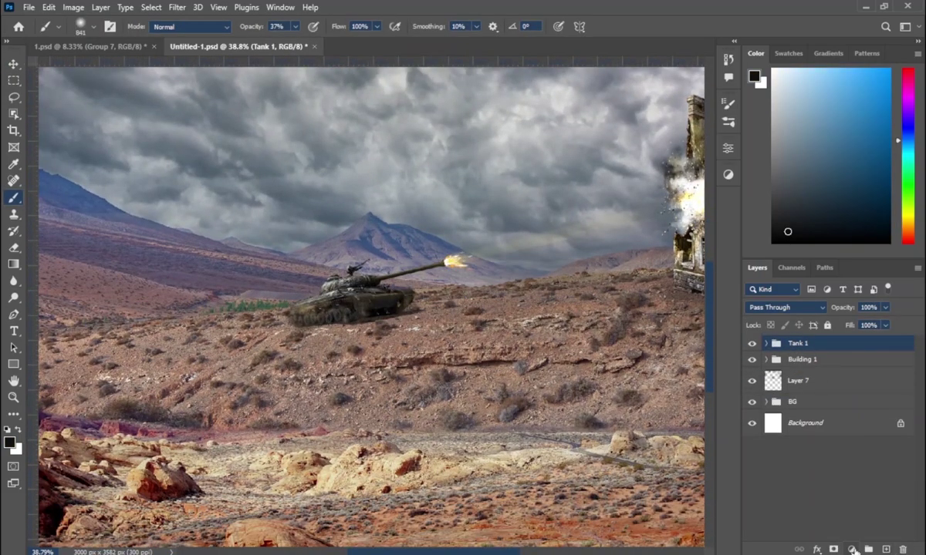
pyautogui.click(851, 550)
pyautogui.click(806, 387)
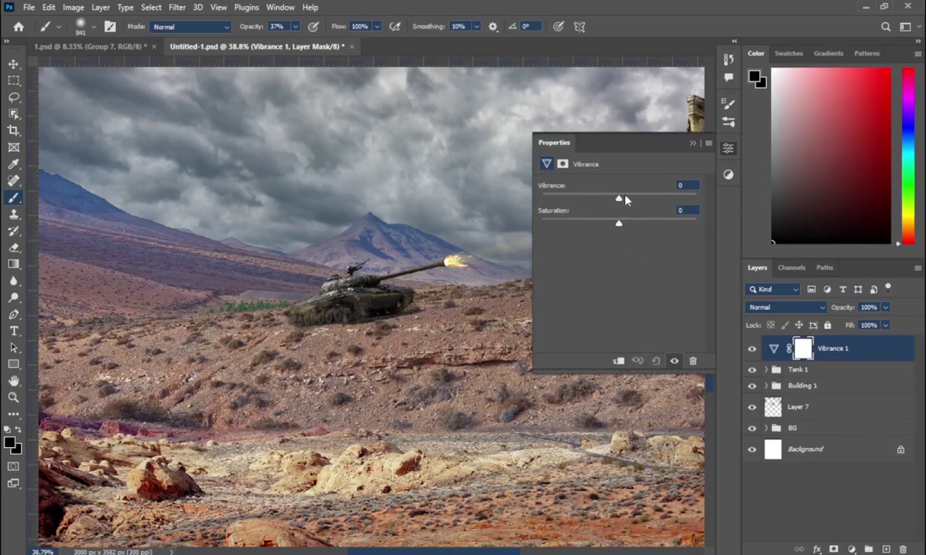
pyautogui.moveTo(625, 200); pyautogui.dragTo(638, 200)
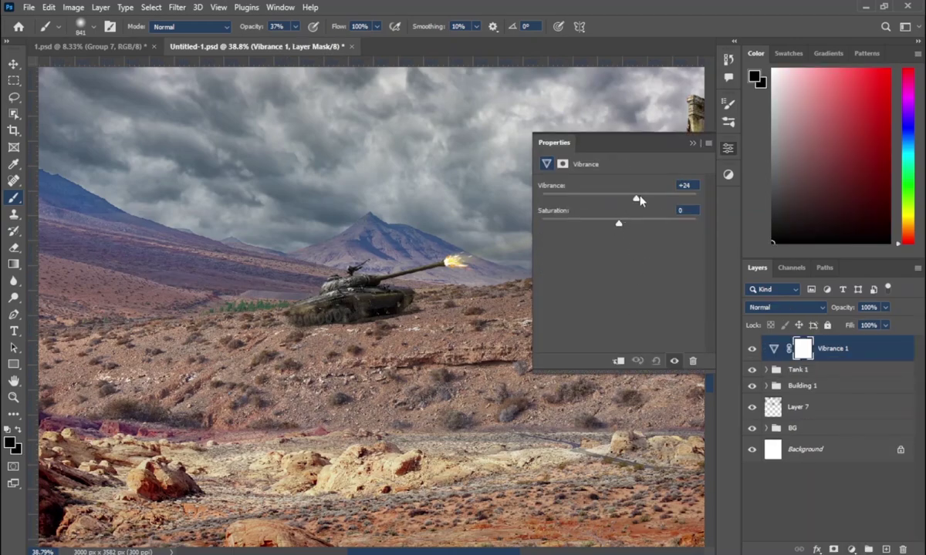
pyautogui.keyDown('alt'); pyautogui.click(812, 360); pyautogui.keyUp('alt')
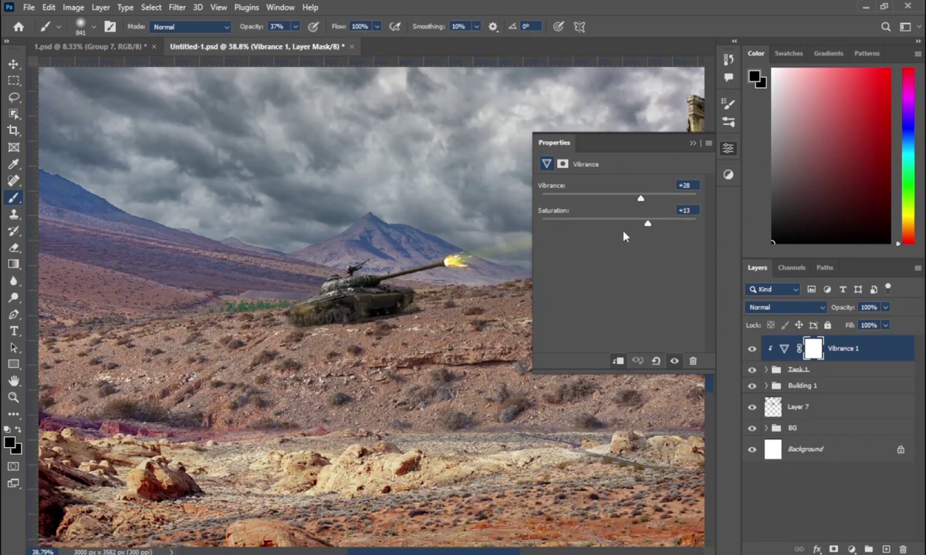
pyautogui.moveTo(591, 237); pyautogui.dragTo(609, 230)
pyautogui.click(690, 144)
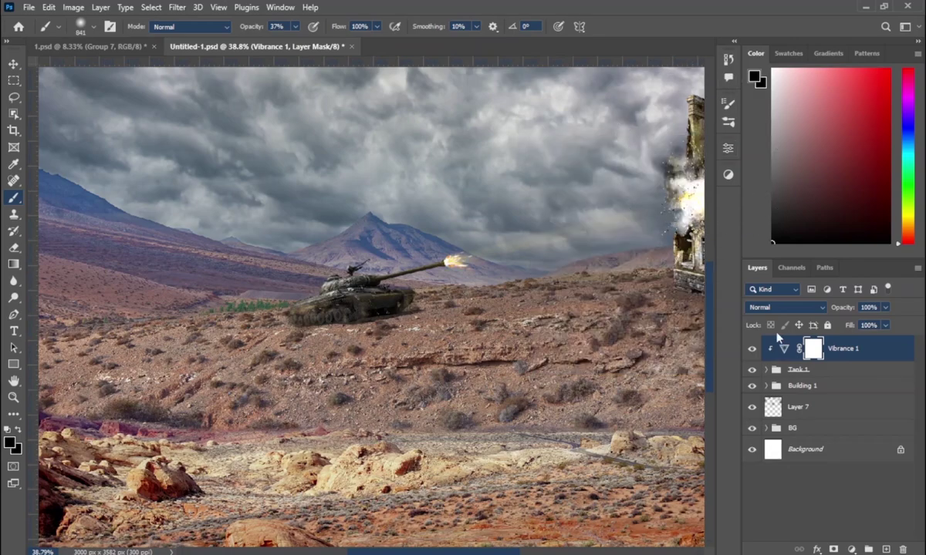
# Step: Fade the Tank 1 group slightly and select the vibrance adjustment's mask
pyautogui.click(840, 374)
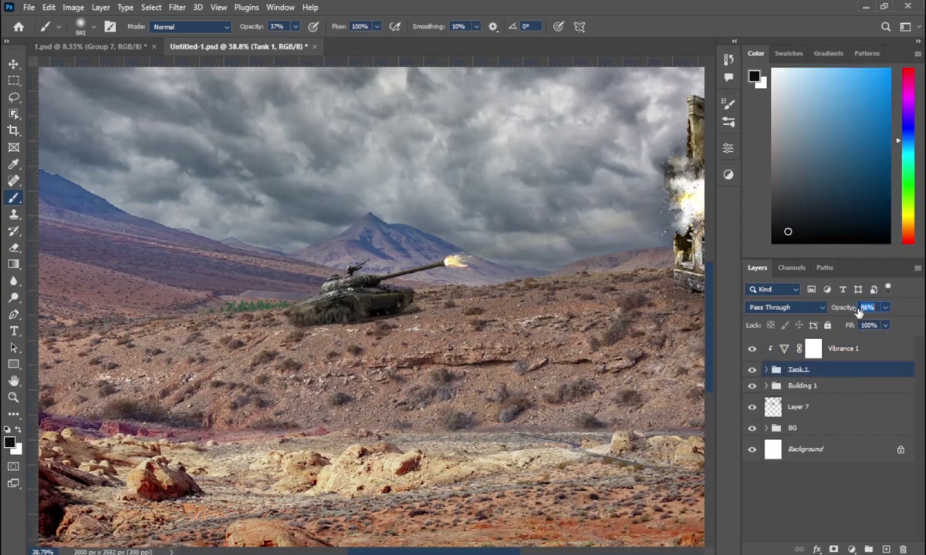
pyautogui.moveTo(859, 312); pyautogui.dragTo(857, 312)
pyautogui.click(795, 492)
pyautogui.scroll(-3, 549, 321)
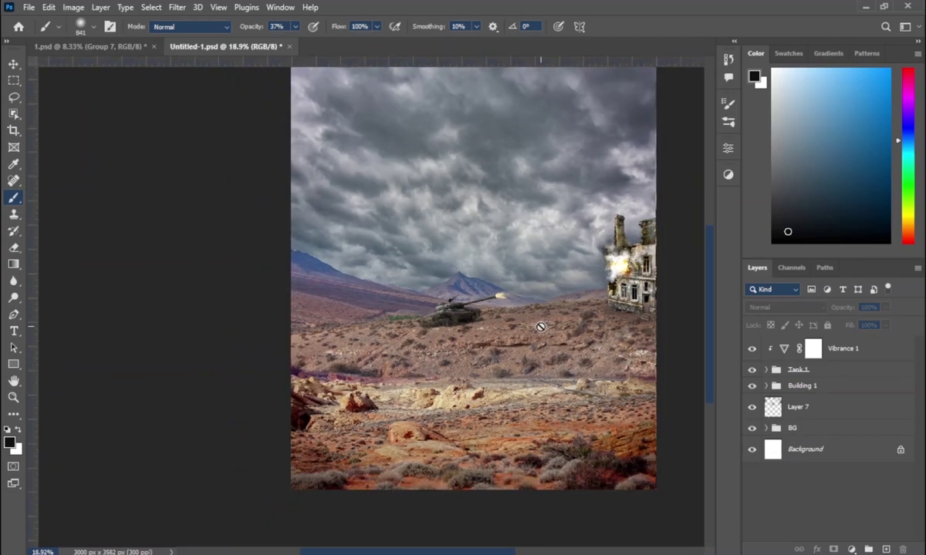
pyautogui.click(852, 359)
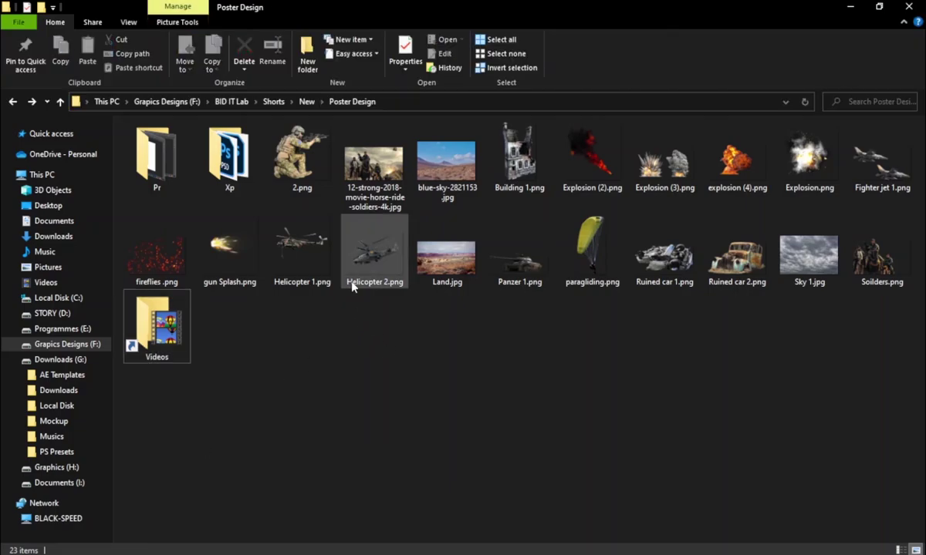
# Step: Place the Helicopter 2 image mirrored, at about half size, up in the sky
pyautogui.click(384, 283)
pyautogui.moveTo(383, 284); pyautogui.dragTo(335, 283)
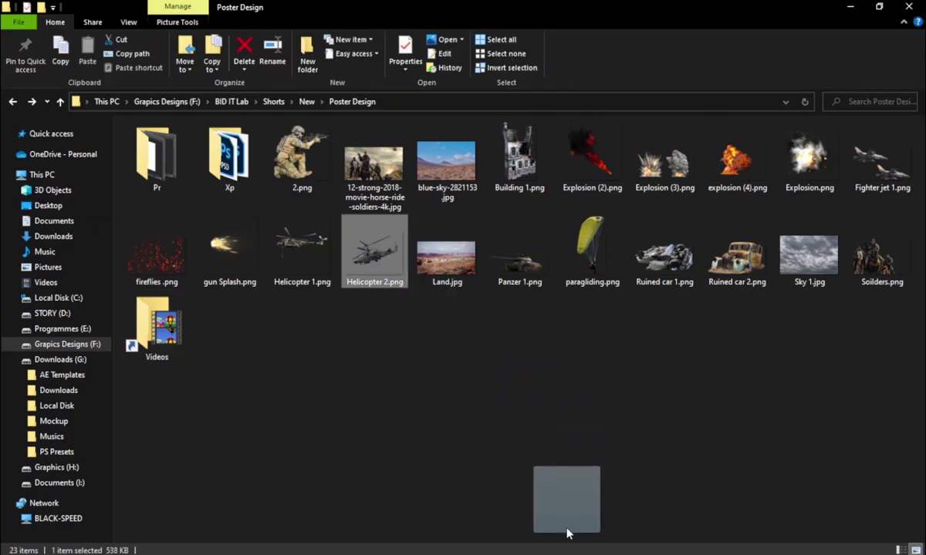
pyautogui.rightClick(316, 309)
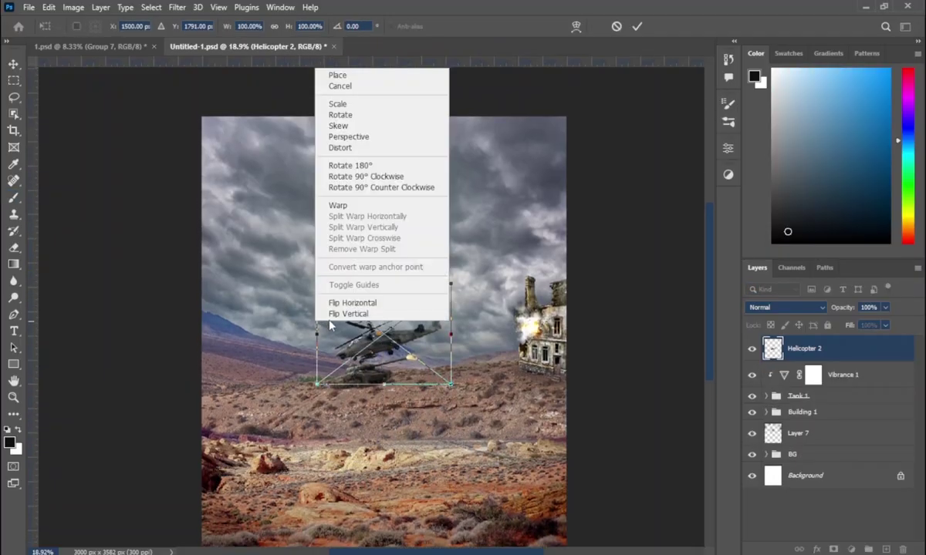
pyautogui.click(351, 300)
pyautogui.moveTo(355, 316); pyautogui.dragTo(272, 181)
pyautogui.moveTo(391, 244)
pyautogui.mouseDown()
pyautogui.moveTo(337, 213)
pyautogui.moveTo(287, 202)
pyautogui.mouseUp()
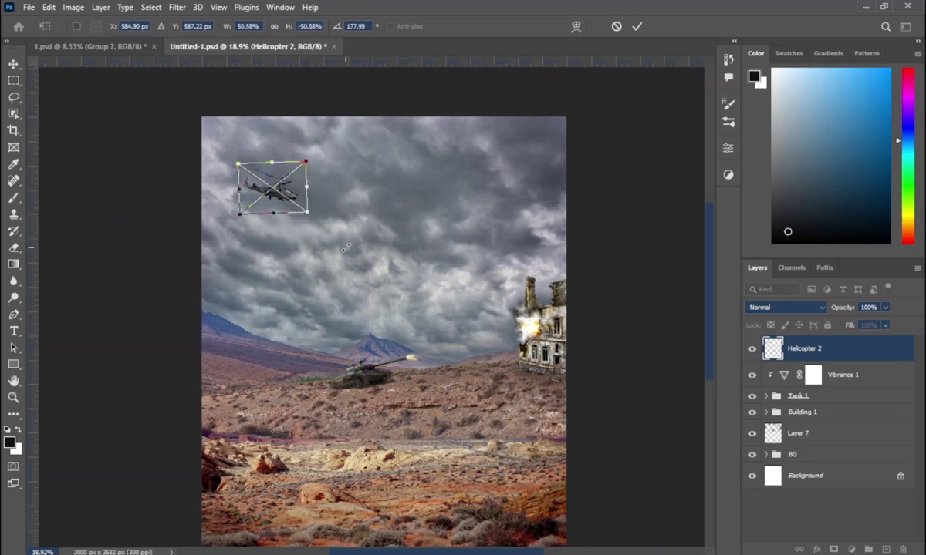
pyautogui.scroll(-1, 321, 213)
pyautogui.click(636, 26)
pyautogui.press('b')
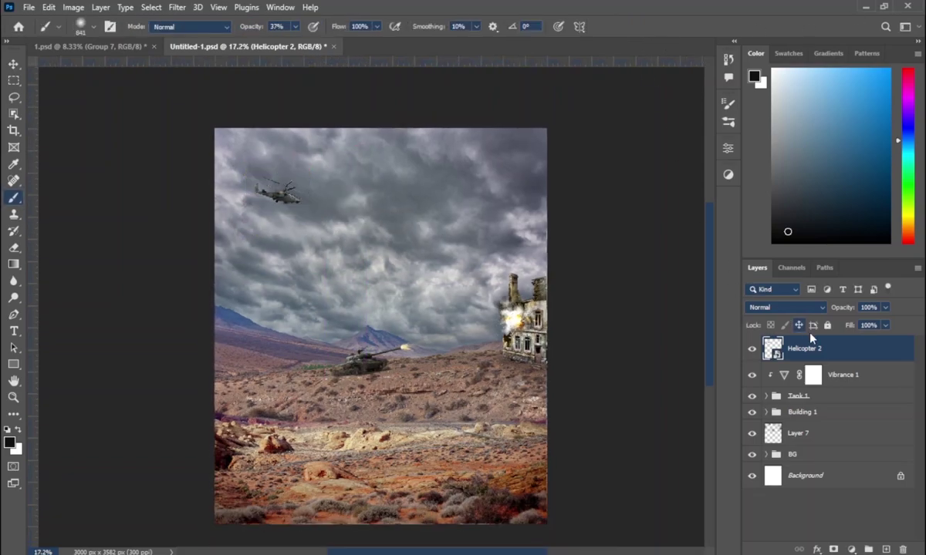
# Step: Place the Fighter jet 1 image, shrunk, just below the attack helicopter
pyautogui.scroll(4, 285, 204)
pyautogui.scroll(4, 286, 204)
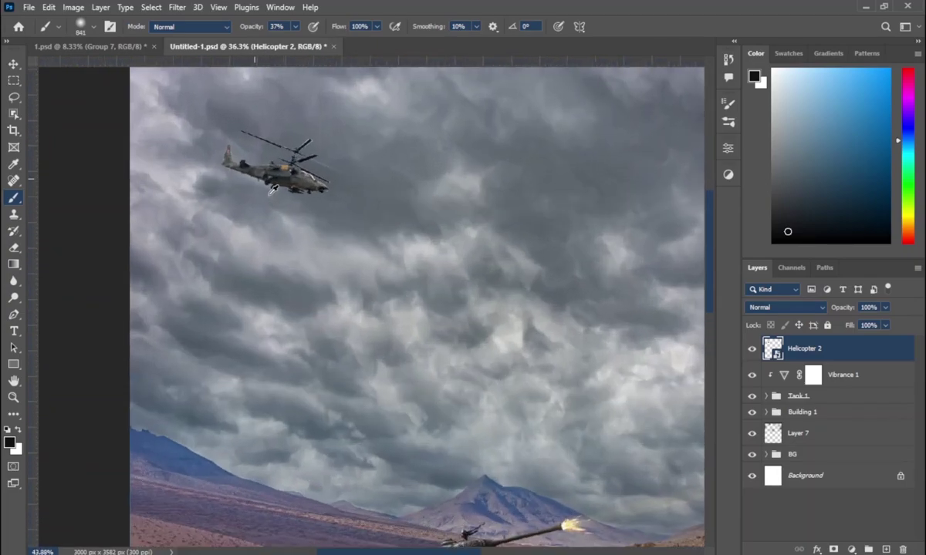
pyautogui.scroll(2, 285, 203)
pyautogui.scroll(-3, 285, 203)
pyautogui.scroll(-3, 301, 220)
pyautogui.scroll(-3, 347, 255)
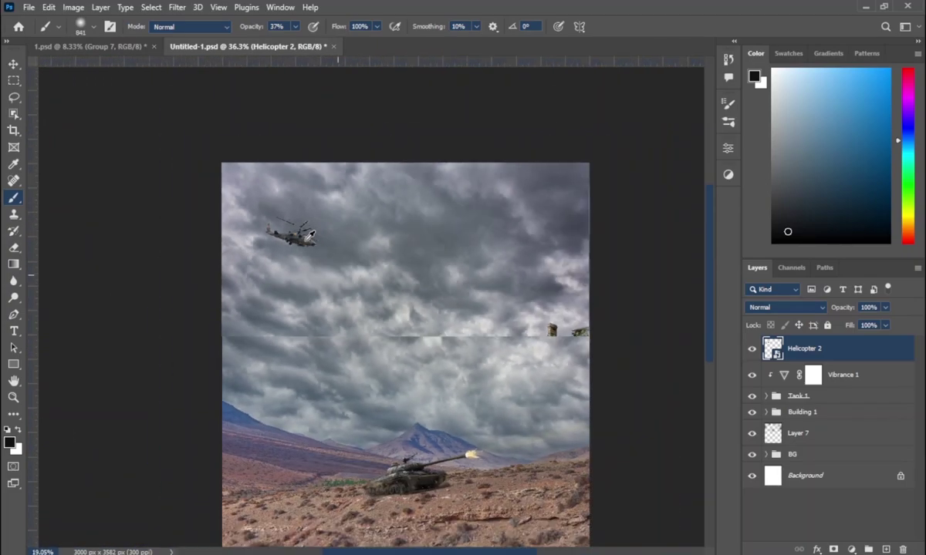
pyautogui.scroll(-2, 401, 288)
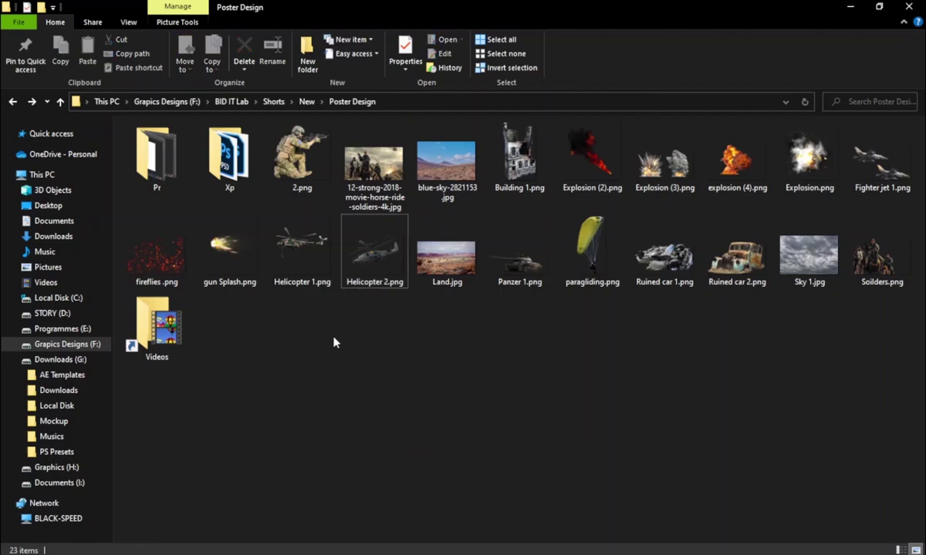
pyautogui.moveTo(880, 158)
pyautogui.mouseDown()
pyautogui.moveTo(538, 506)
pyautogui.moveTo(230, 194)
pyautogui.mouseUp()
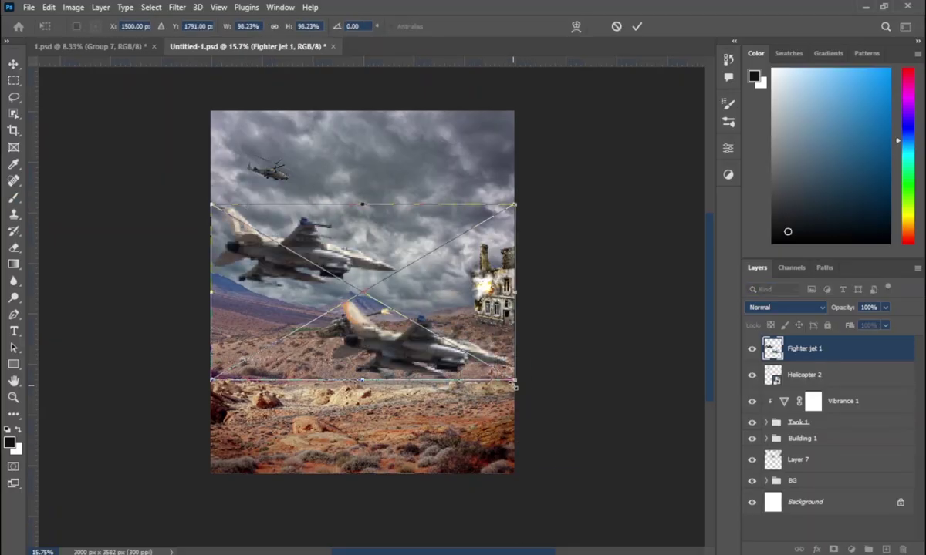
pyautogui.moveTo(503, 392)
pyautogui.mouseDown()
pyautogui.moveTo(412, 319)
pyautogui.moveTo(375, 304)
pyautogui.mouseUp()
pyautogui.scroll(3, 375, 303)
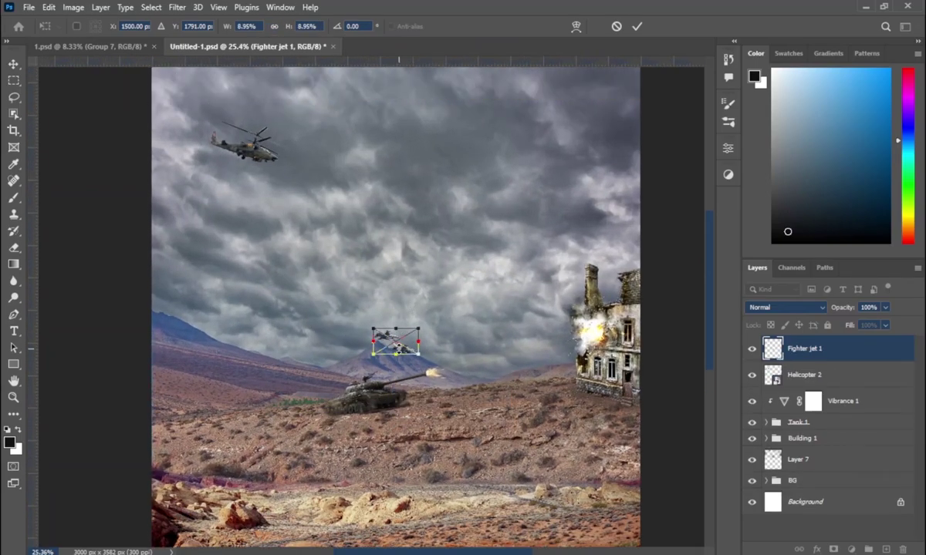
pyautogui.moveTo(310, 288)
pyautogui.mouseDown()
pyautogui.moveTo(280, 277)
pyautogui.moveTo(260, 211)
pyautogui.mouseUp()
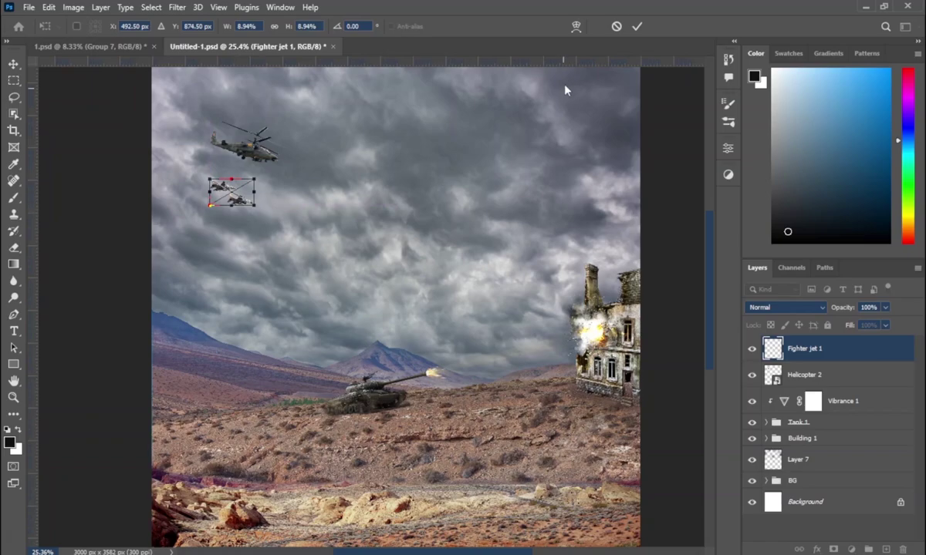
pyautogui.click(637, 27)
pyautogui.press('b')
# Step: Return to the image folder and select the Helicopter 1 image file
pyautogui.scroll(3, 448, 245)
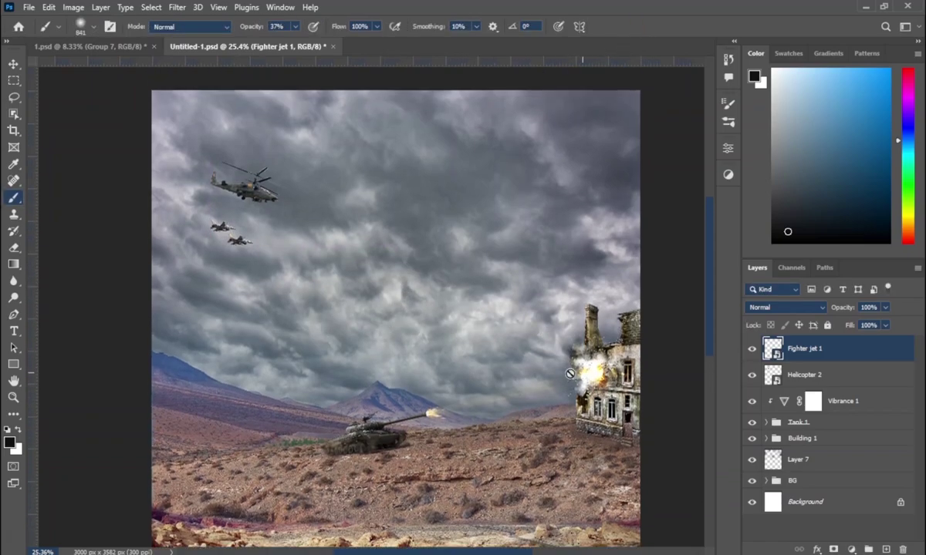
pyautogui.hotkey('alt', 'Tab')
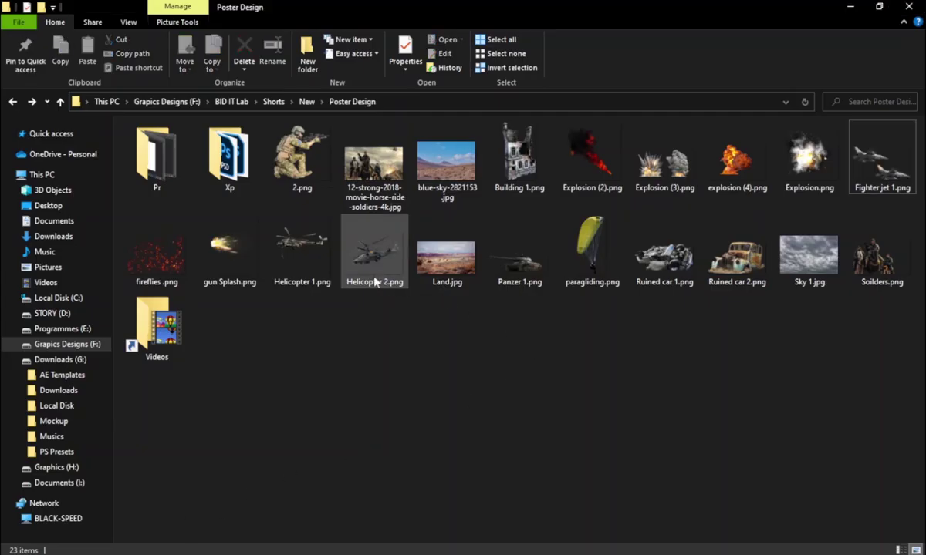
pyautogui.click(304, 255)
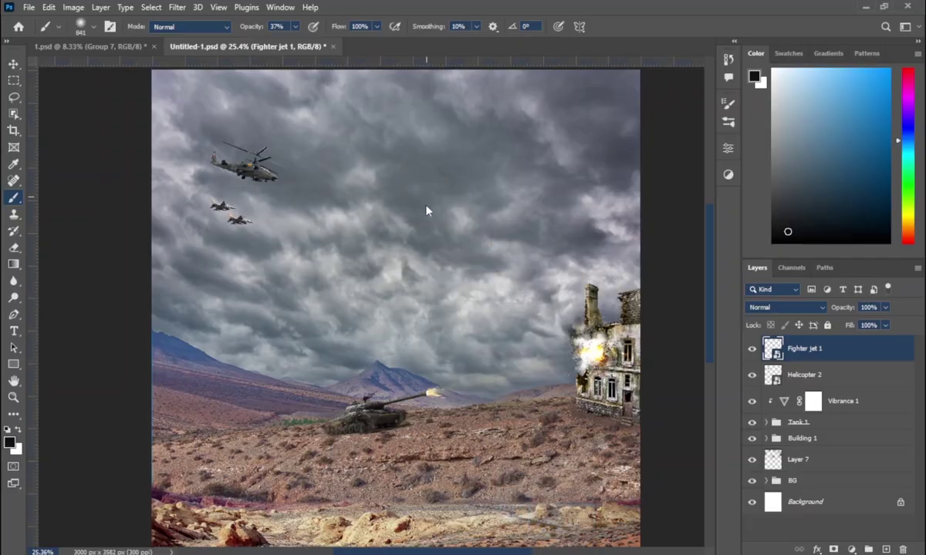
# Step: Place the Helicopter 1 image mirrored, shrunk and slightly tilted
pyautogui.moveTo(303, 263); pyautogui.dragTo(432, 216)
pyautogui.rightClick(437, 221)
pyautogui.click(483, 452)
pyautogui.scroll(-3, 280, 227)
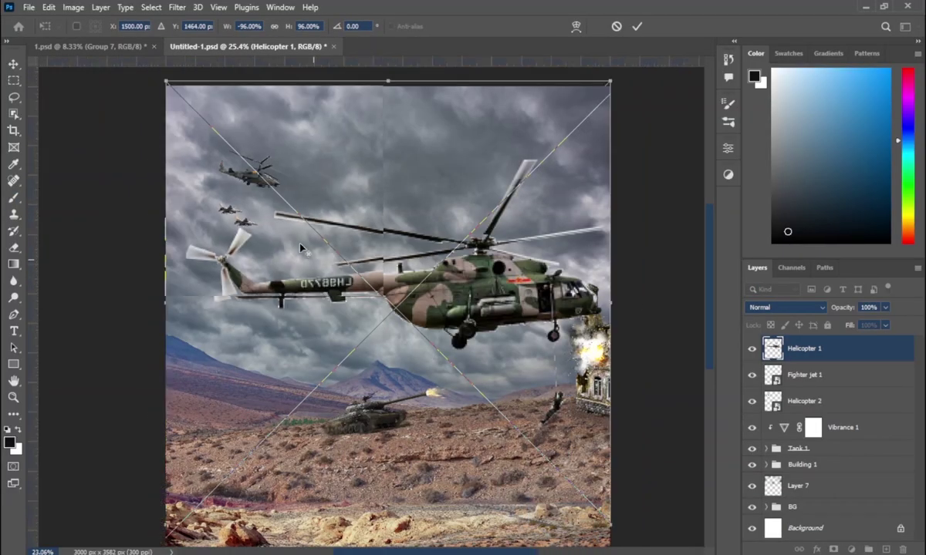
pyautogui.moveTo(189, 110); pyautogui.dragTo(331, 248)
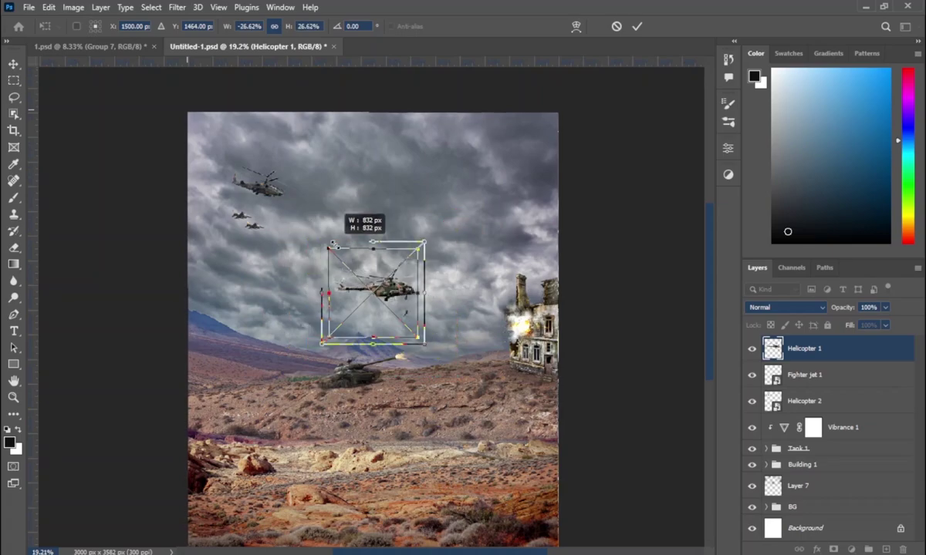
pyautogui.moveTo(435, 332); pyautogui.dragTo(457, 362)
pyautogui.scroll(1, 393, 302)
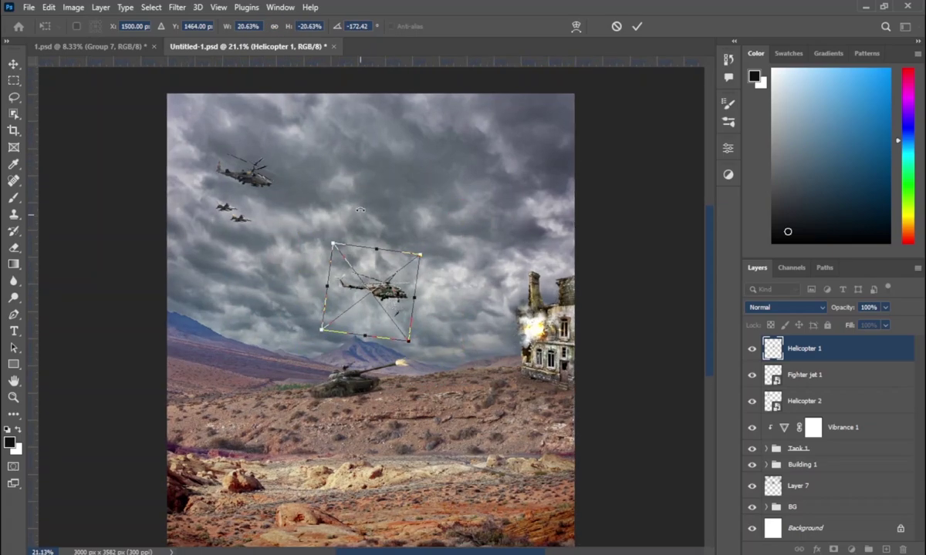
# Step: Set the helicopter high in the sky at about 30% size, then duplicate Fighter jet 1
pyautogui.moveTo(342, 256); pyautogui.dragTo(340, 146)
pyautogui.moveTo(406, 229)
pyautogui.mouseDown()
pyautogui.moveTo(426, 248)
pyautogui.moveTo(388, 229)
pyautogui.moveTo(427, 270)
pyautogui.moveTo(383, 217)
pyautogui.mouseUp()
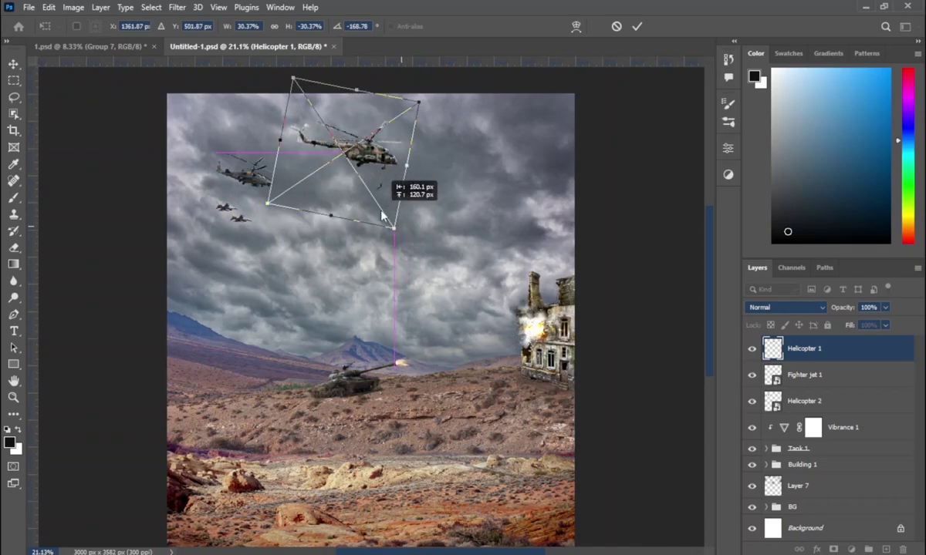
pyautogui.moveTo(433, 245); pyautogui.dragTo(438, 250)
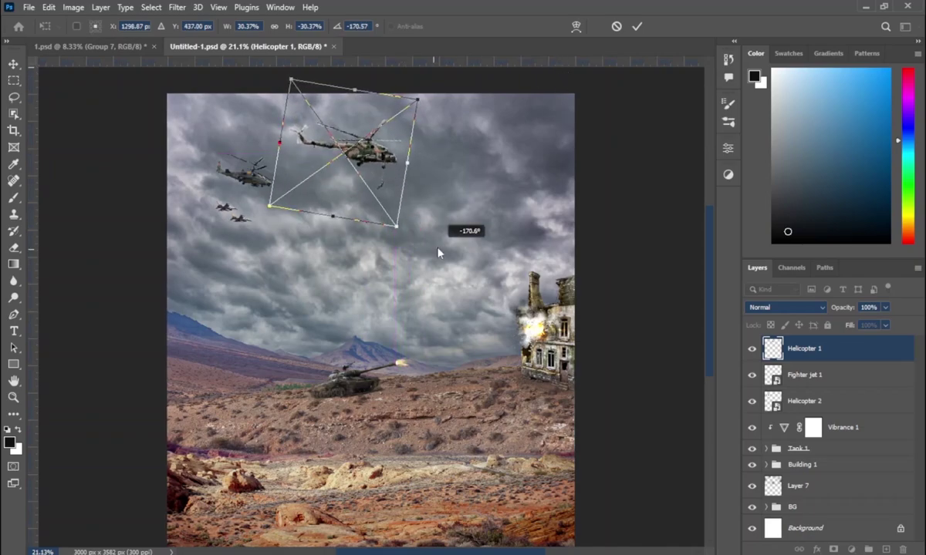
pyautogui.moveTo(380, 211); pyautogui.dragTo(360, 203)
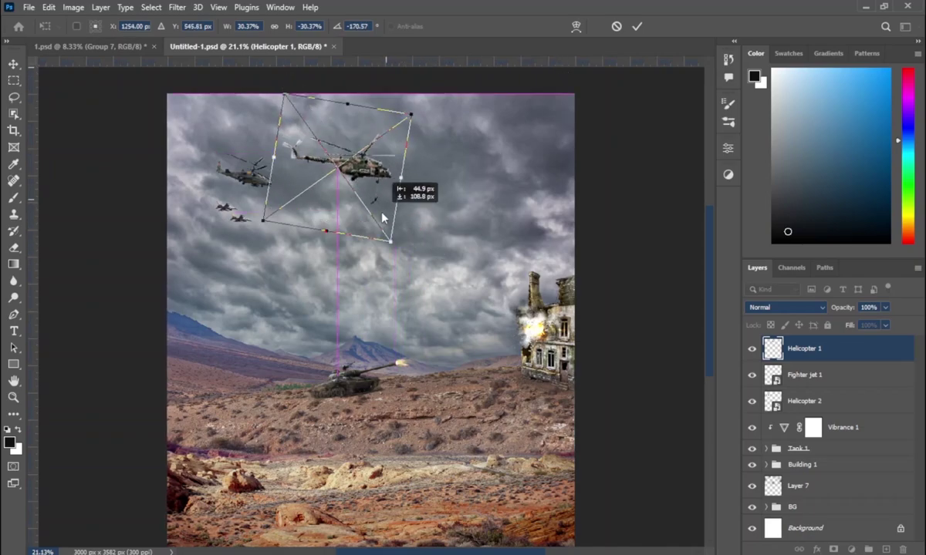
pyautogui.click(637, 27)
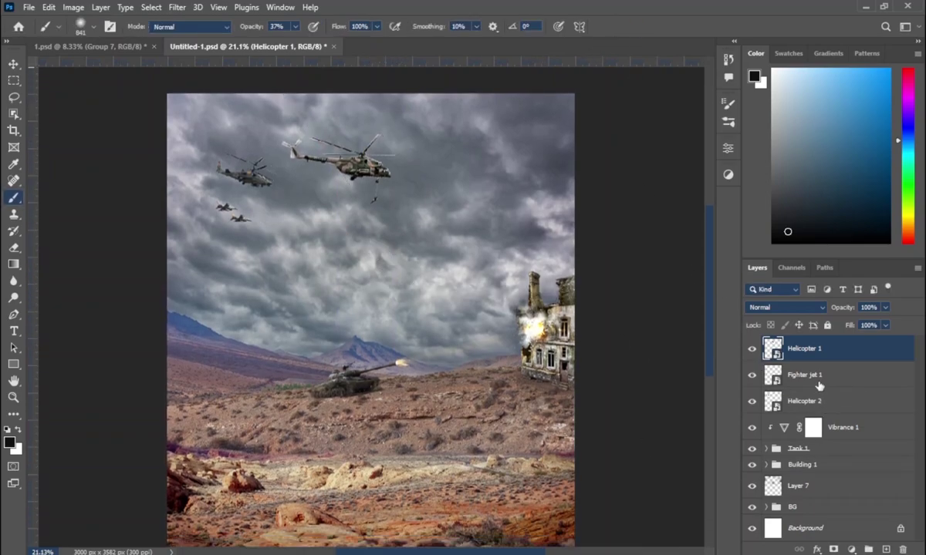
pyautogui.click(822, 377)
pyautogui.hotkey('ctrl', 'j')
# Step: Move the copied jet pair right, between the two helicopters
pyautogui.hotkey('ctrl', 't')
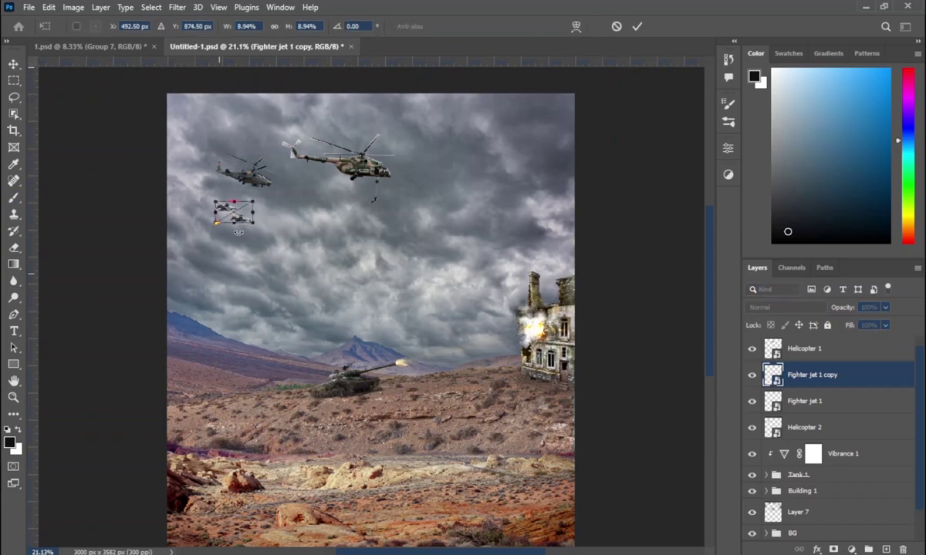
pyautogui.moveTo(235, 210); pyautogui.dragTo(314, 209)
pyautogui.press('Return')
pyautogui.press('b')
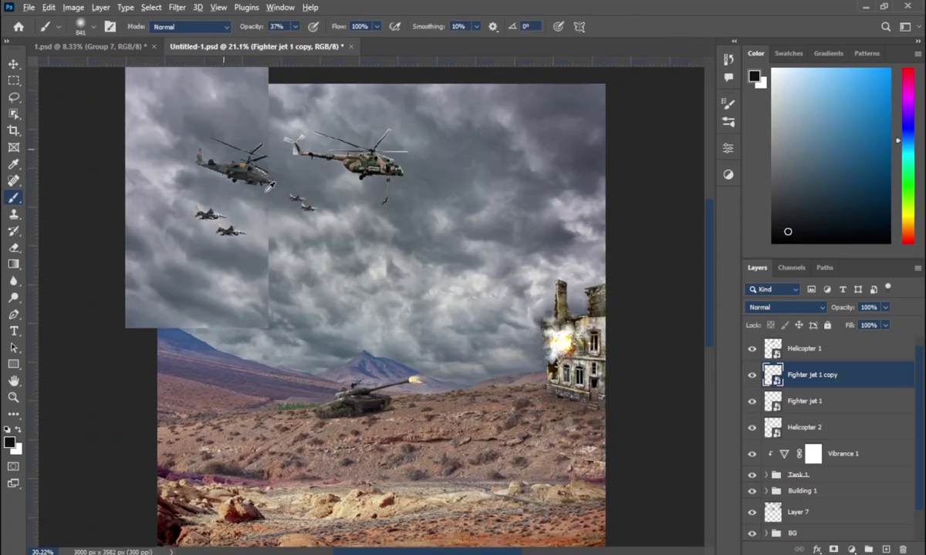
pyautogui.scroll(5, 263, 162)
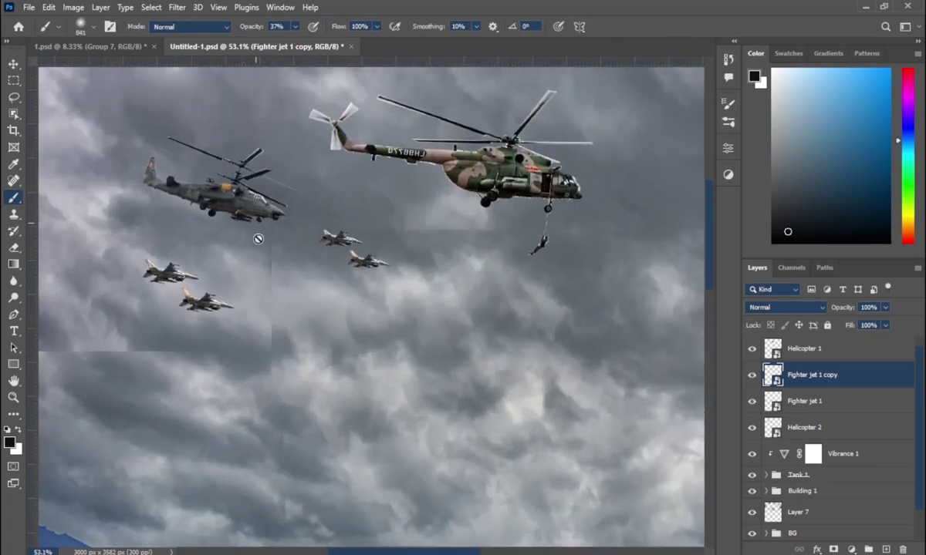
pyautogui.press('v')
# Step: Motion-blur Helicopter 2 at about -21° angle and 26 px distance
pyautogui.click(772, 426)
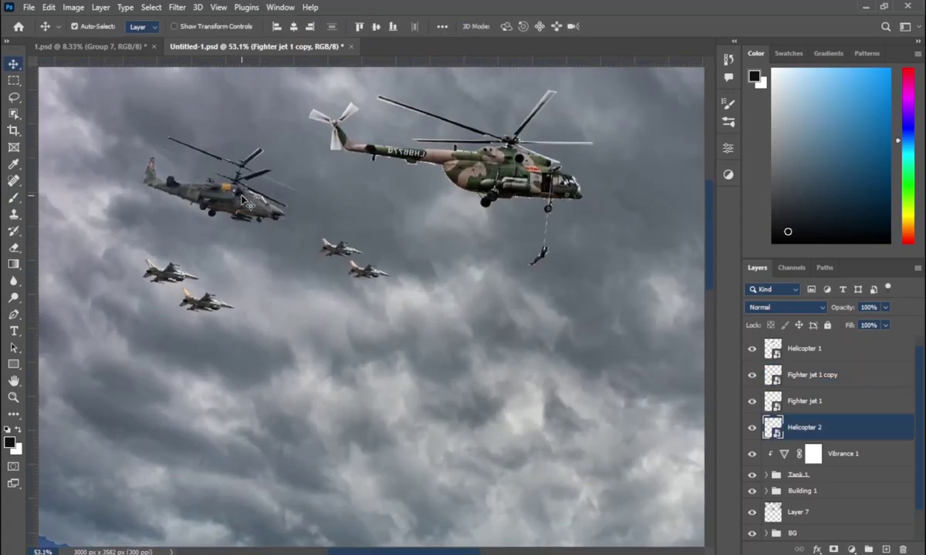
pyautogui.click(176, 9)
pyautogui.moveTo(185, 171)
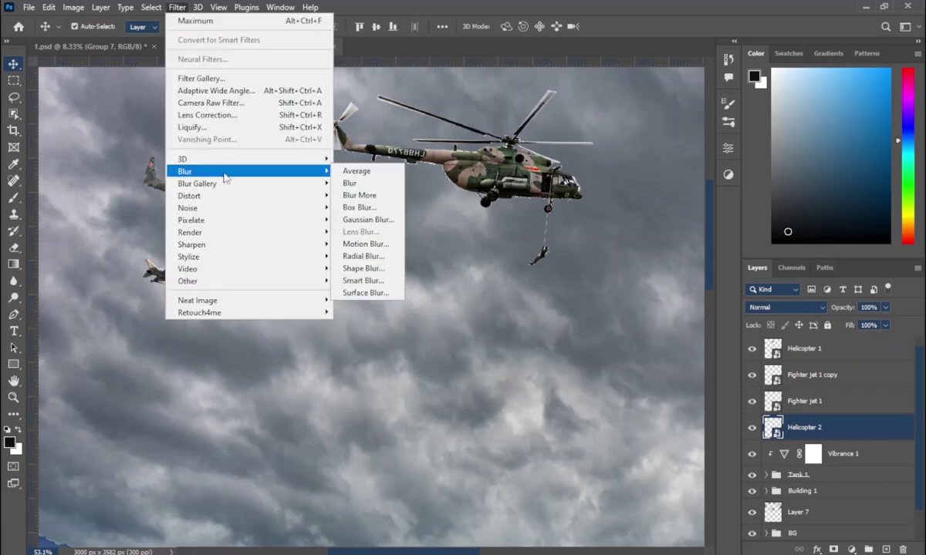
pyautogui.click(365, 244)
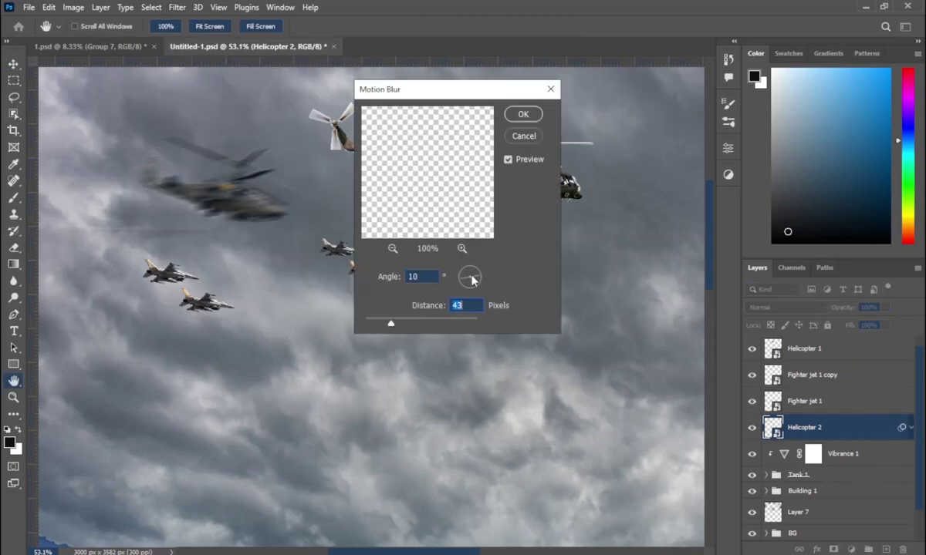
pyautogui.moveTo(472, 272); pyautogui.dragTo(479, 285)
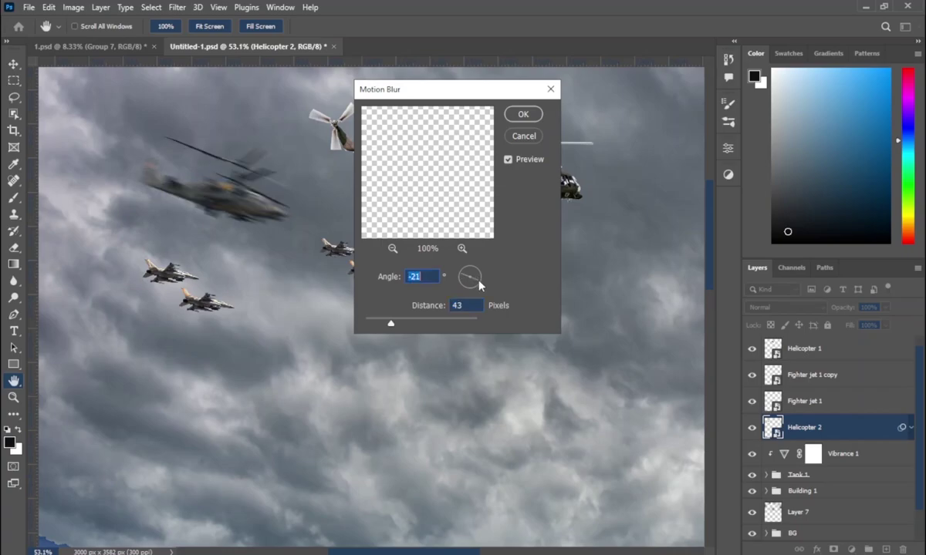
pyautogui.press('Up')
pyautogui.press('Up')
pyautogui.press('Up')
pyautogui.moveTo(391, 323); pyautogui.dragTo(380, 330)
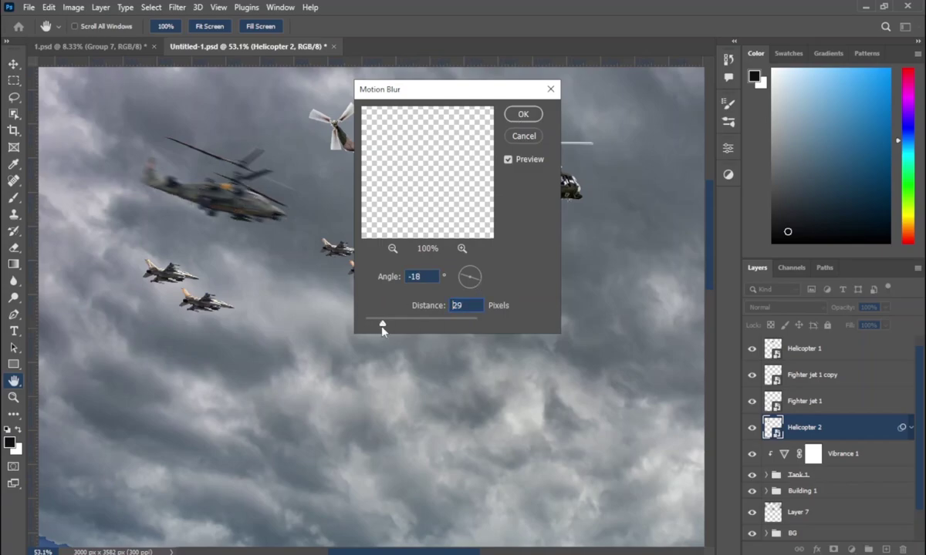
pyautogui.click(522, 113)
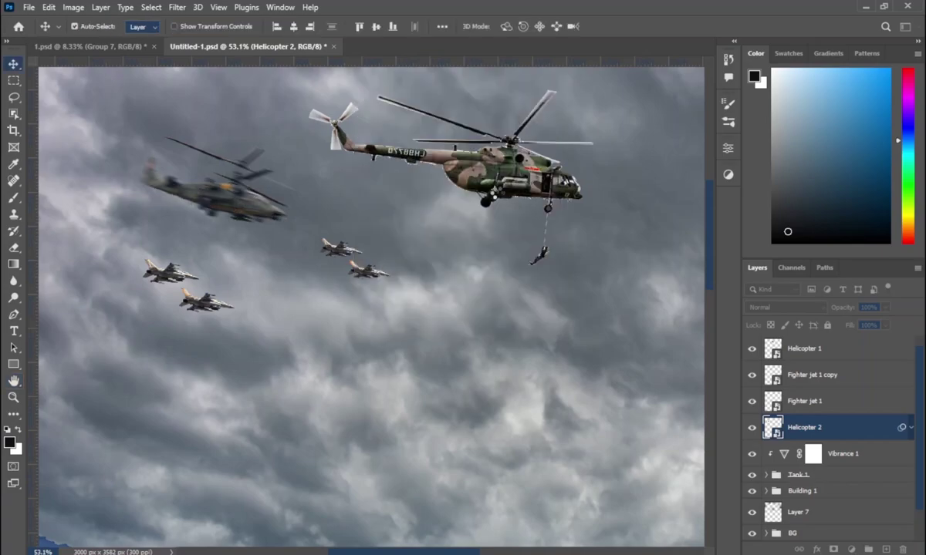
pyautogui.scroll(-2, 445, 249)
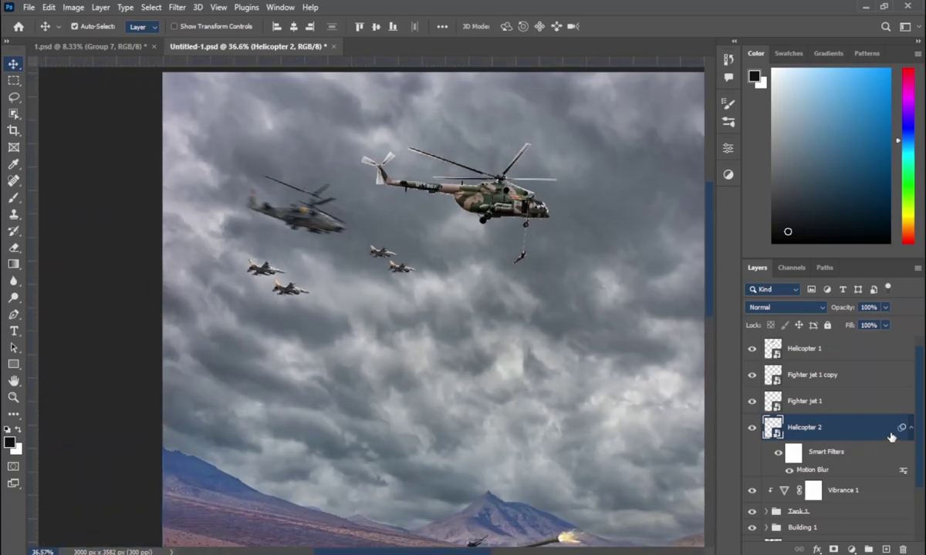
pyautogui.click(910, 428)
# Step: Set up a Motion Blur on Fighter jet 1 at about -17° and 23 px
pyautogui.click(810, 401)
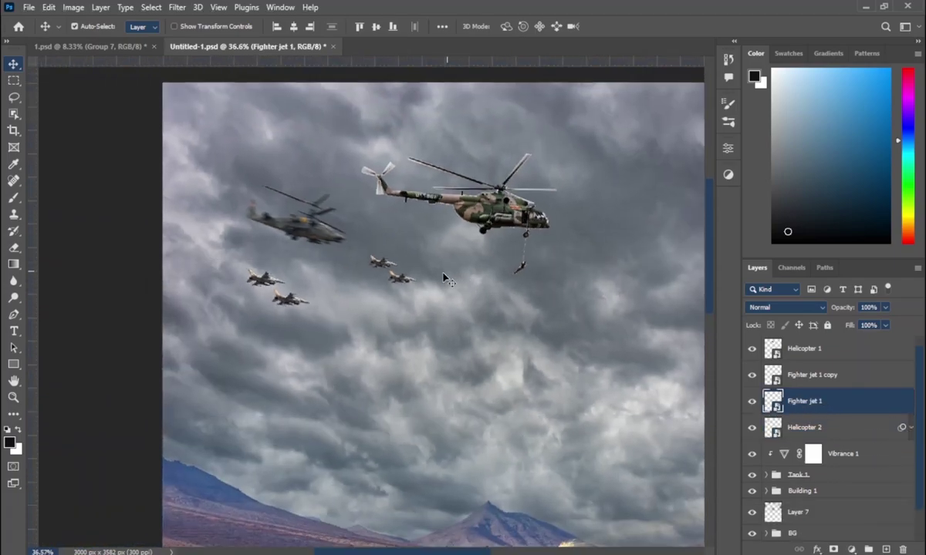
pyautogui.click(177, 7)
pyautogui.moveTo(185, 171)
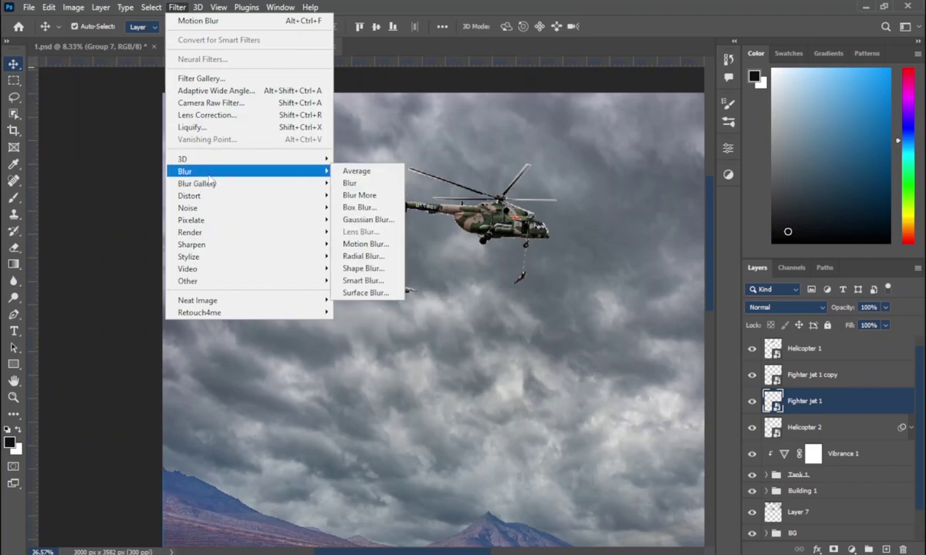
pyautogui.click(365, 244)
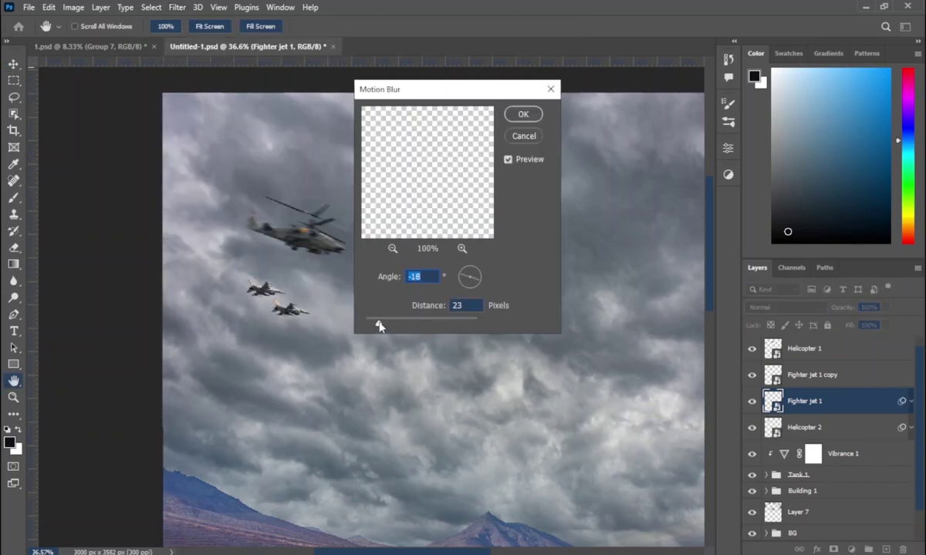
pyautogui.press('Tab')
pyautogui.hotkey('shift', 'Tab')
pyautogui.write('-30')
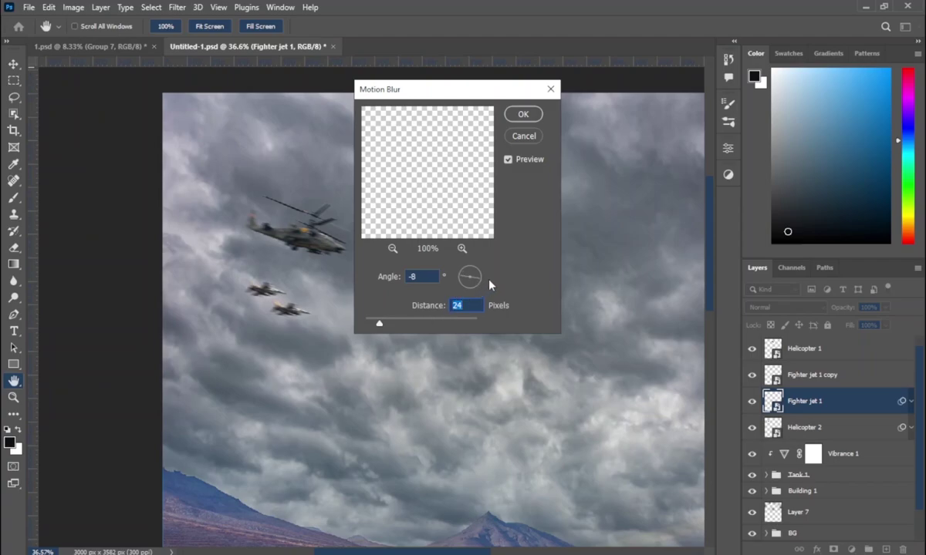
pyautogui.moveTo(478, 286); pyautogui.dragTo(483, 281)
pyautogui.moveTo(381, 323); pyautogui.dragTo(379, 324)
# Step: Apply the jets' motion blur and expand the Fighter jet 1 copy's filters
pyautogui.click(525, 116)
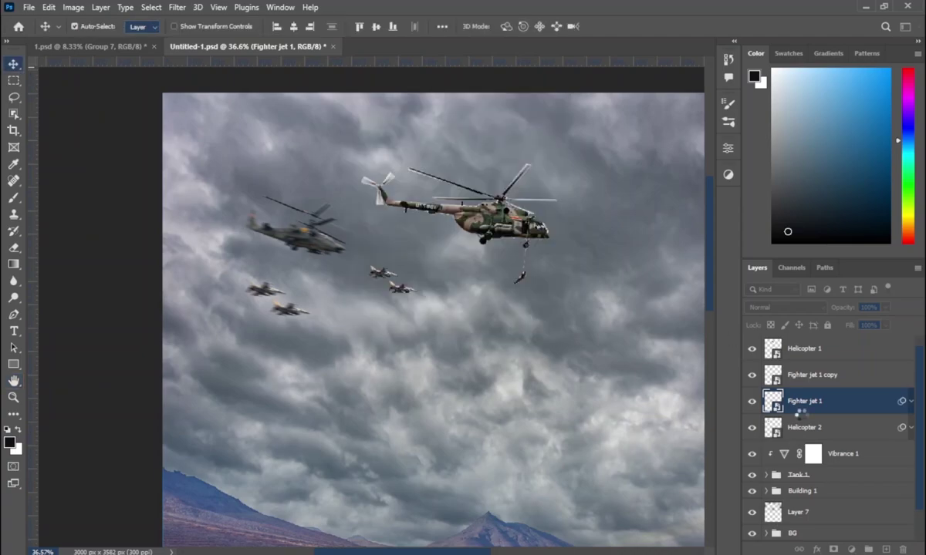
pyautogui.click(879, 375)
pyautogui.click(910, 402)
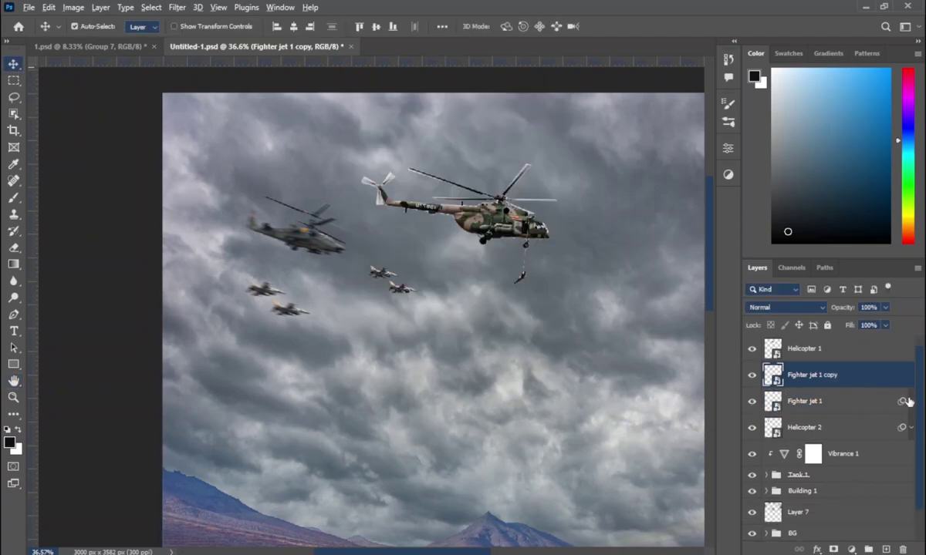
pyautogui.click(800, 402)
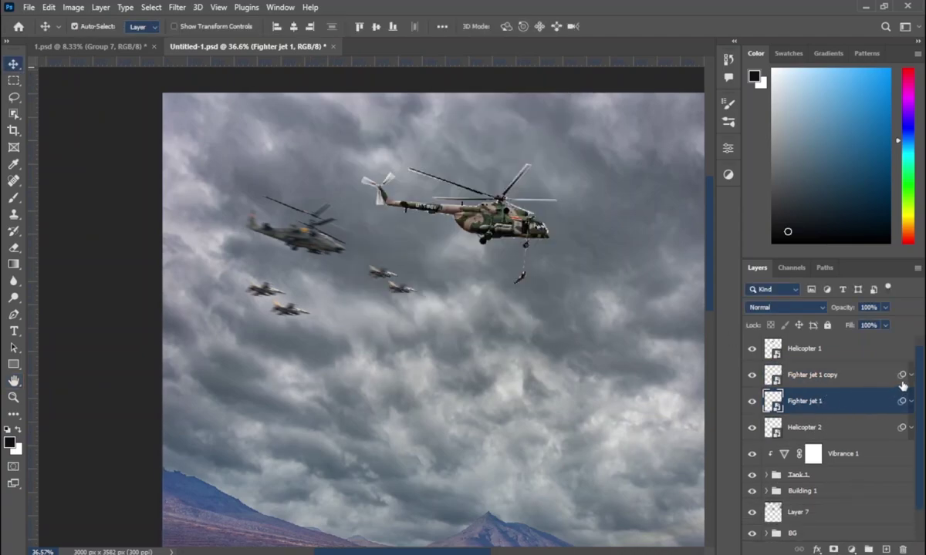
pyautogui.click(909, 375)
# Step: Change the copied jets' Motion Blur to distance 64 and angle -8
pyautogui.doubleClick(810, 417)
pyautogui.moveTo(362, 86); pyautogui.dragTo(522, 102)
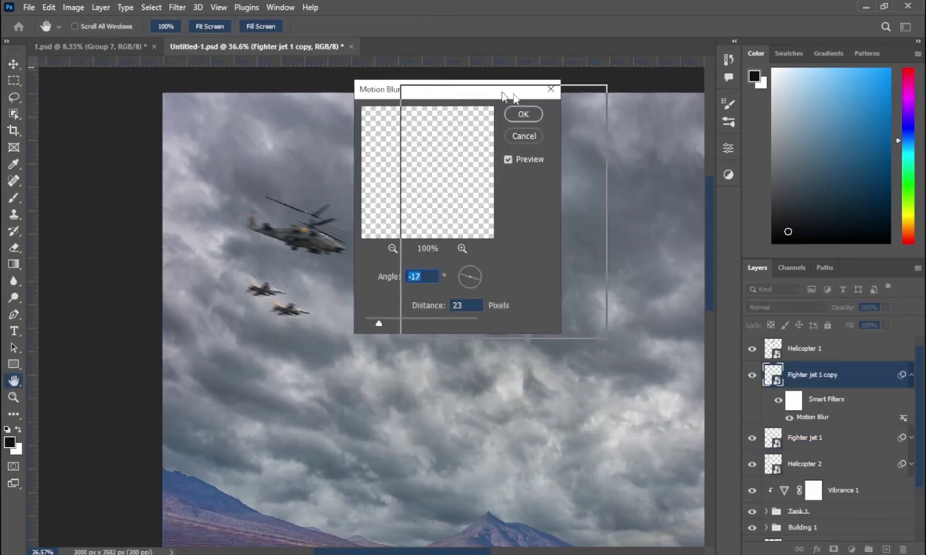
pyautogui.moveTo(539, 337); pyautogui.dragTo(553, 337)
pyautogui.moveTo(639, 297); pyautogui.dragTo(621, 290)
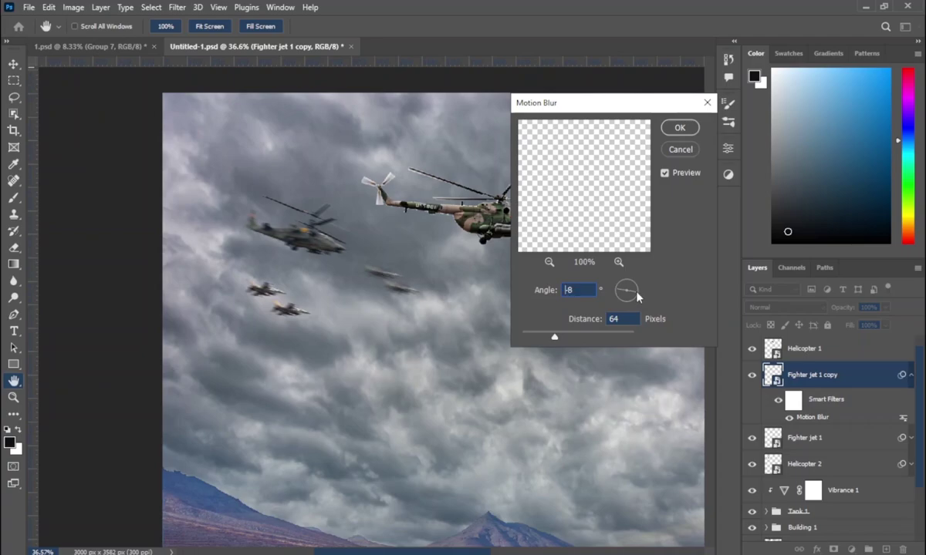
pyautogui.press('Return')
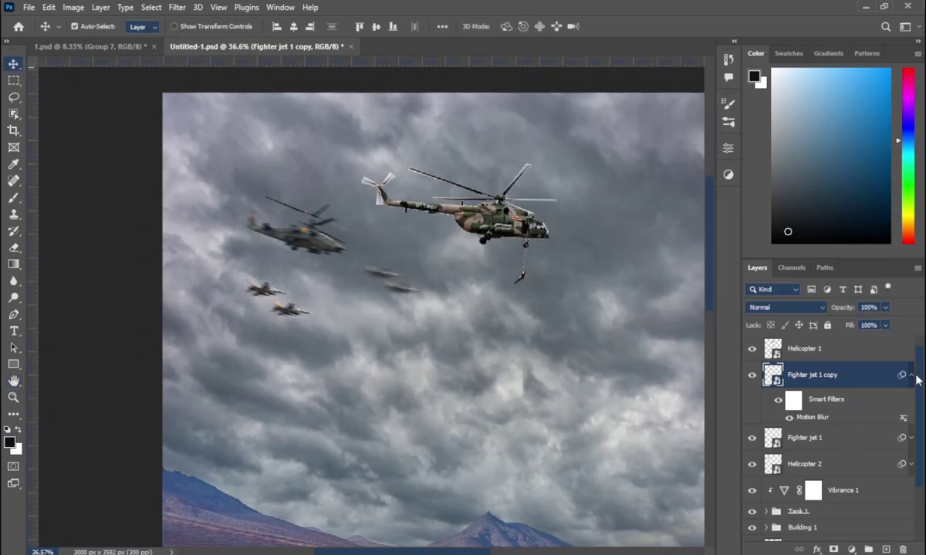
pyautogui.click(912, 375)
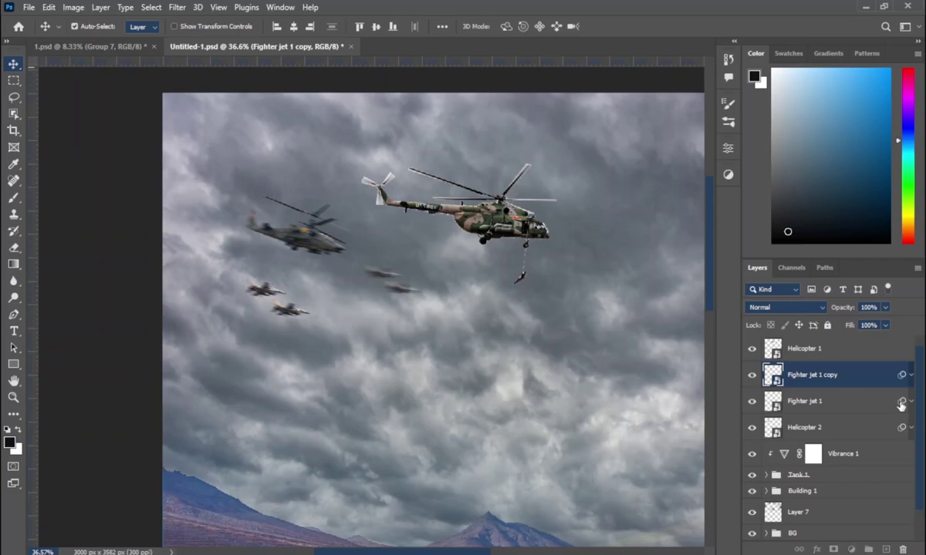
pyautogui.click(804, 427)
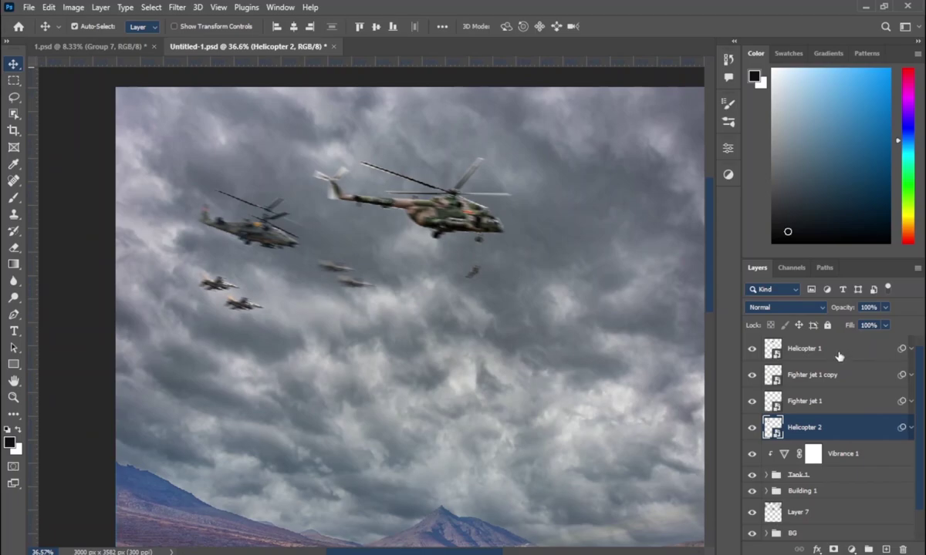
pyautogui.click(840, 355)
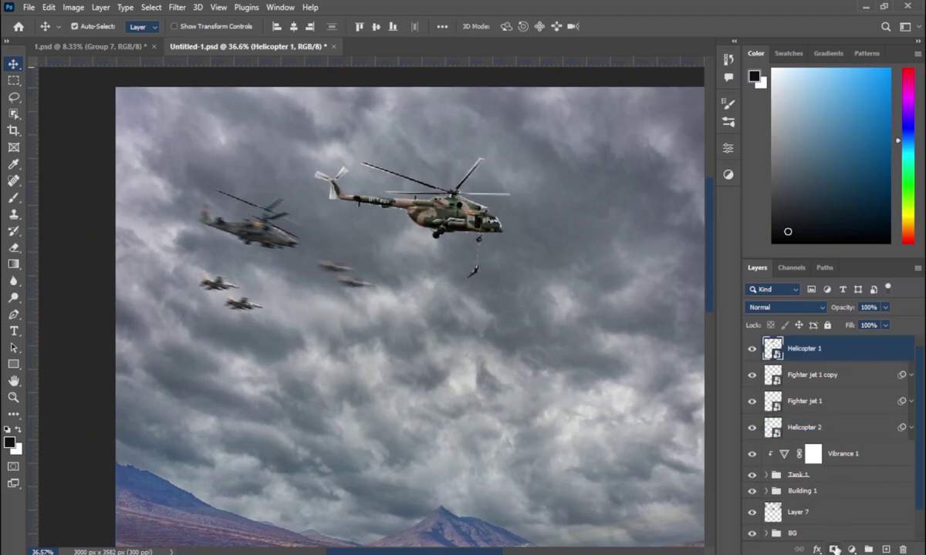
pyautogui.keyDown('ctrl'); pyautogui.click(773, 349); pyautogui.keyUp('ctrl')
pyautogui.click(833, 549)
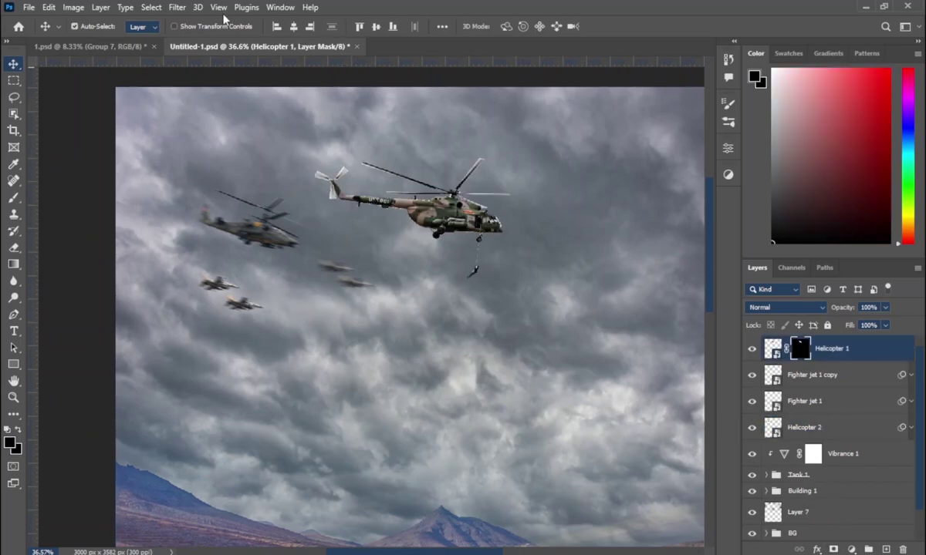
pyautogui.click(179, 7)
pyautogui.moveTo(188, 281)
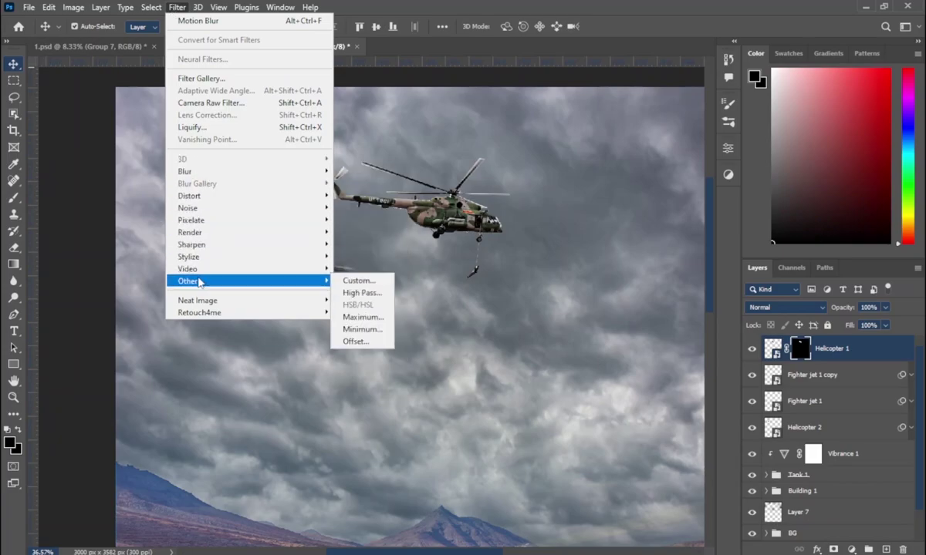
pyautogui.click(362, 329)
pyautogui.moveTo(488, 95); pyautogui.dragTo(664, 111)
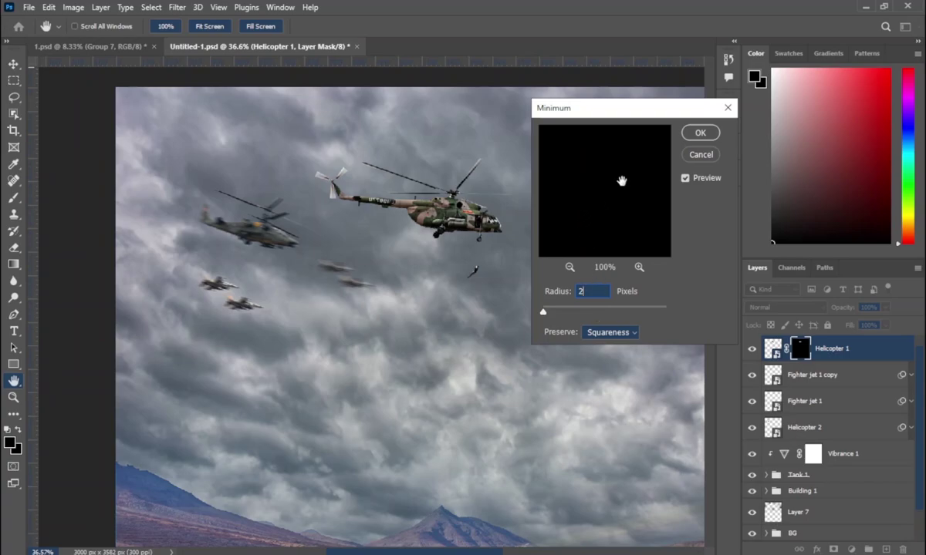
pyautogui.click(701, 154)
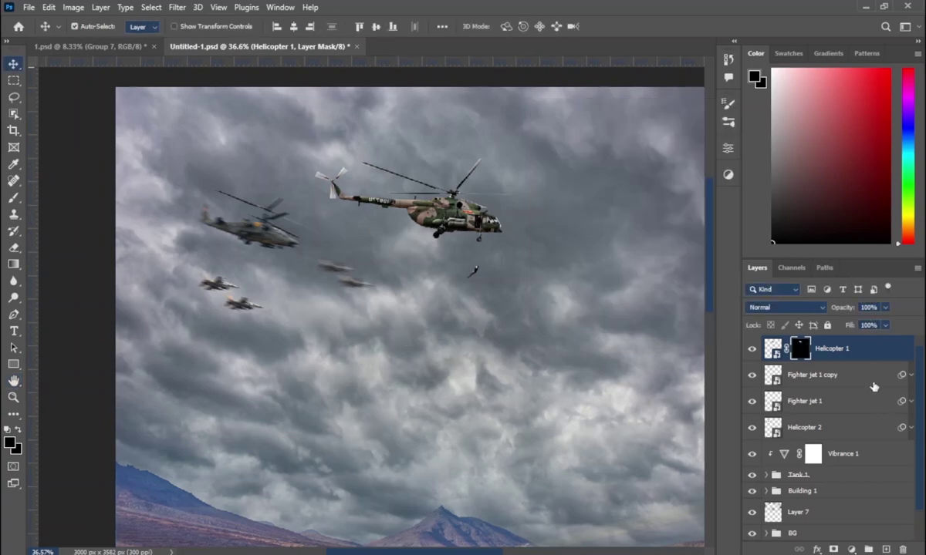
pyautogui.rightClick(820, 355)
pyautogui.click(177, 9)
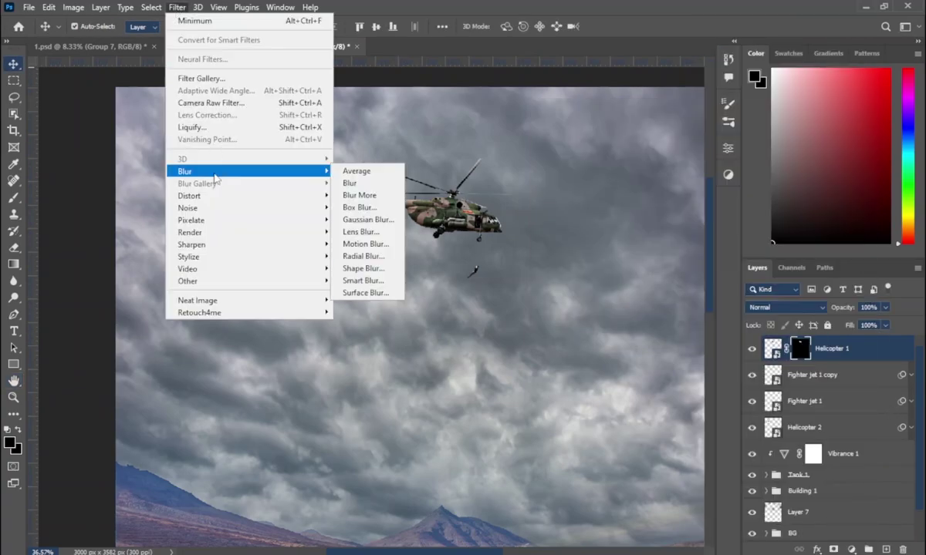
pyautogui.click(359, 244)
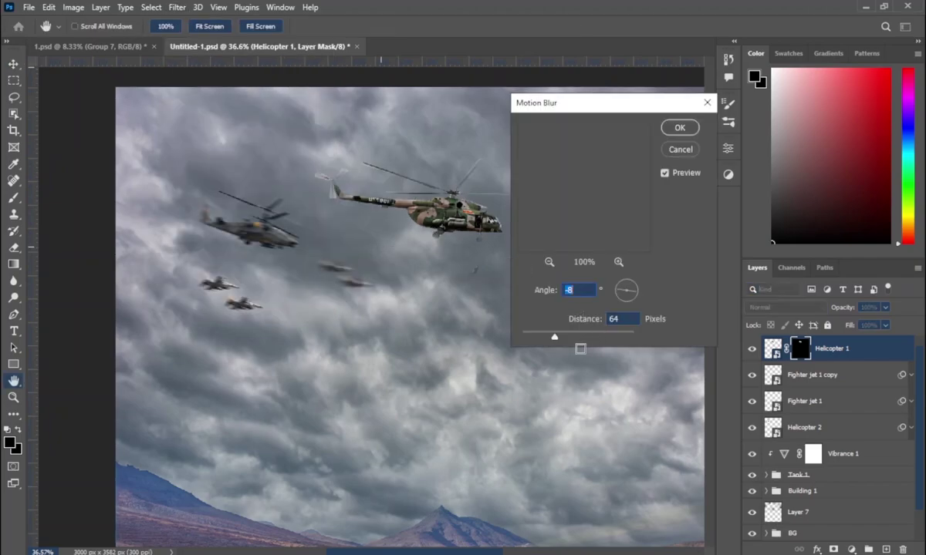
pyautogui.click(680, 149)
pyautogui.rightClick(884, 353)
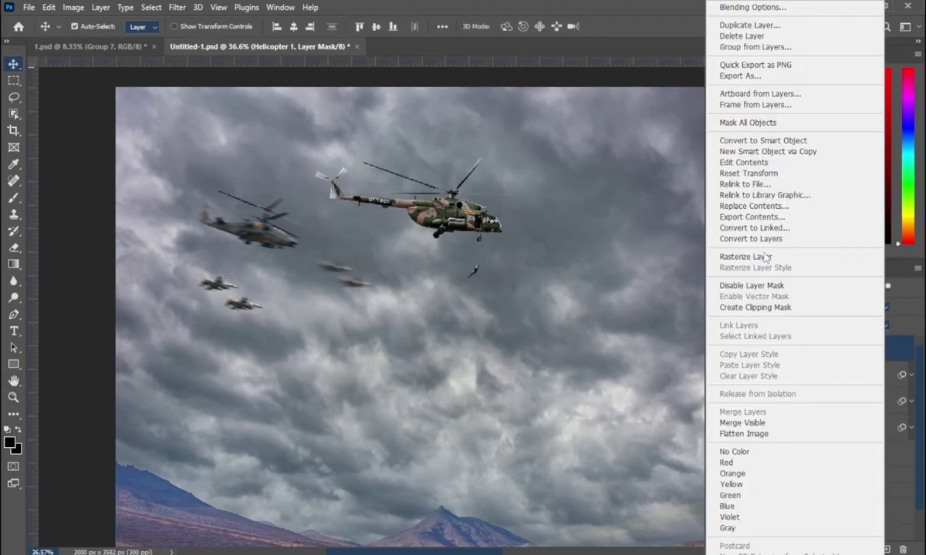
pyautogui.click(661, 131)
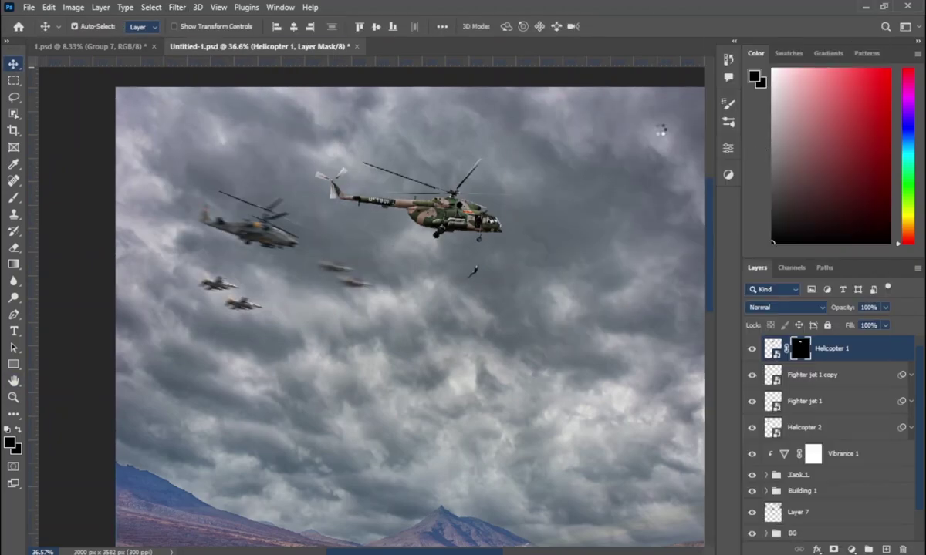
# Step: Apply a Motion Blur of distance 23 to Helicopter 1
pyautogui.click(179, 9)
pyautogui.moveTo(232, 172)
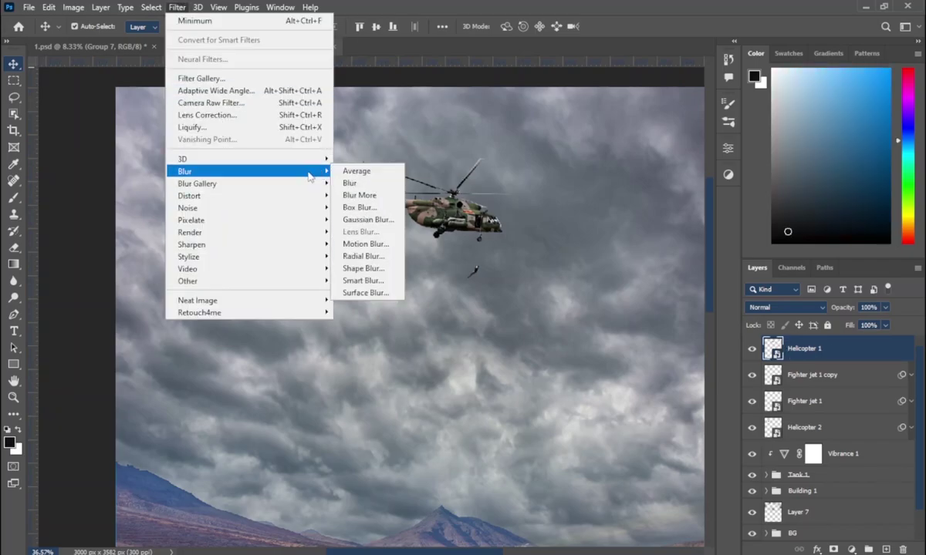
pyautogui.click(365, 244)
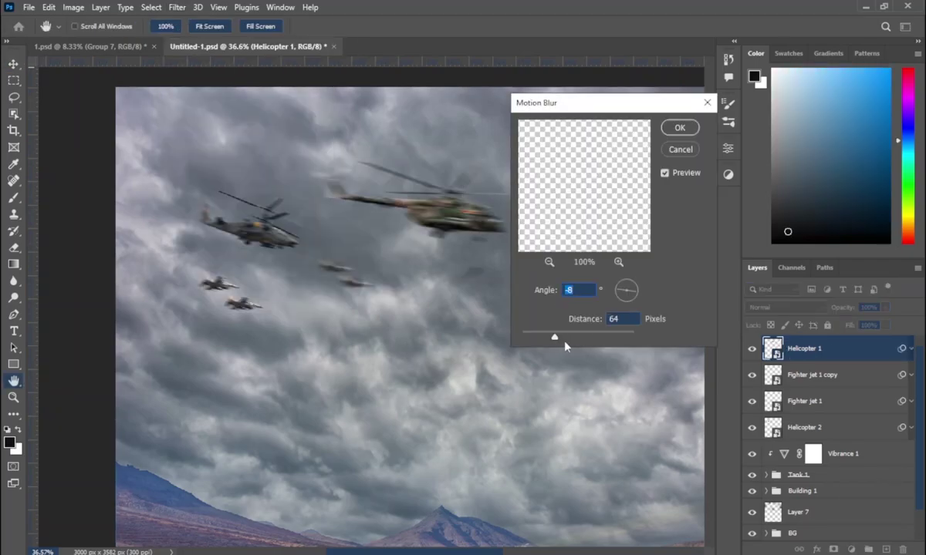
pyautogui.moveTo(549, 343); pyautogui.dragTo(542, 341)
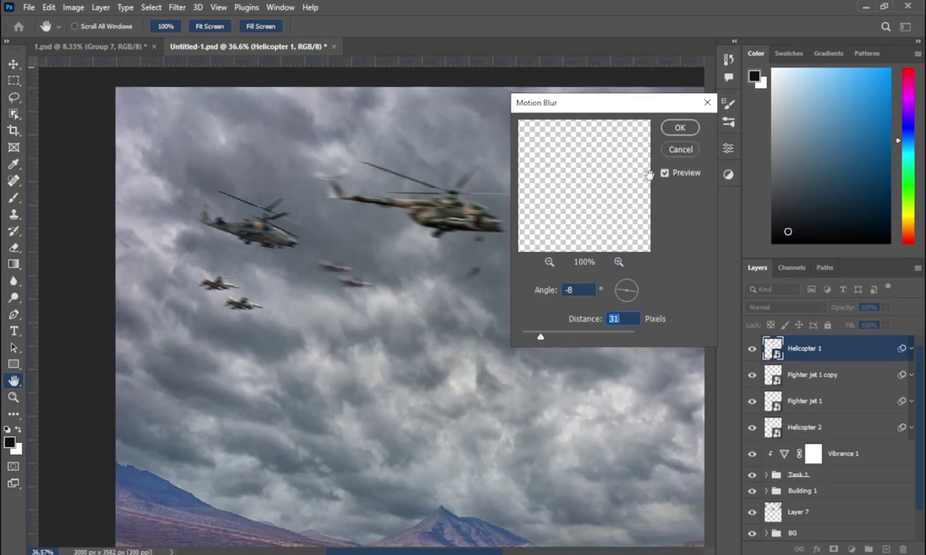
pyautogui.moveTo(540, 340); pyautogui.dragTo(539, 340)
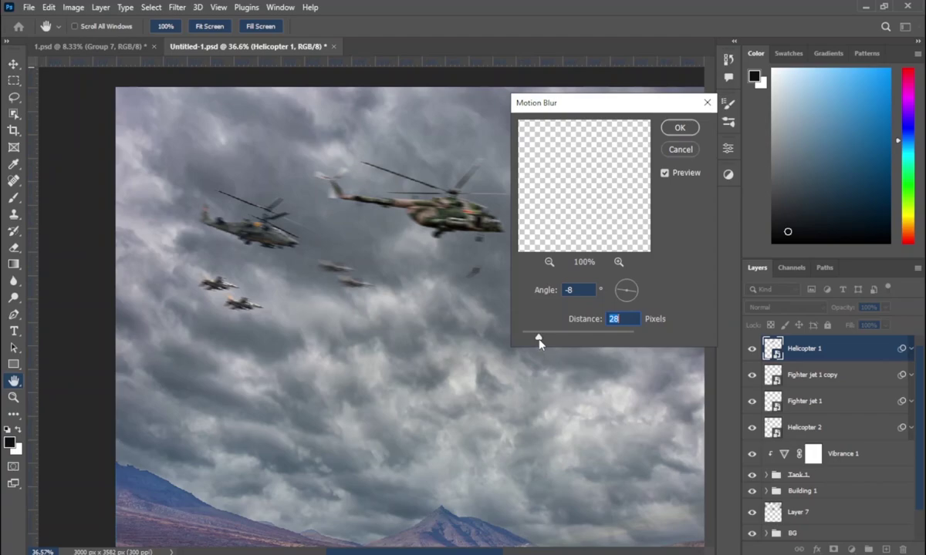
pyautogui.click(676, 128)
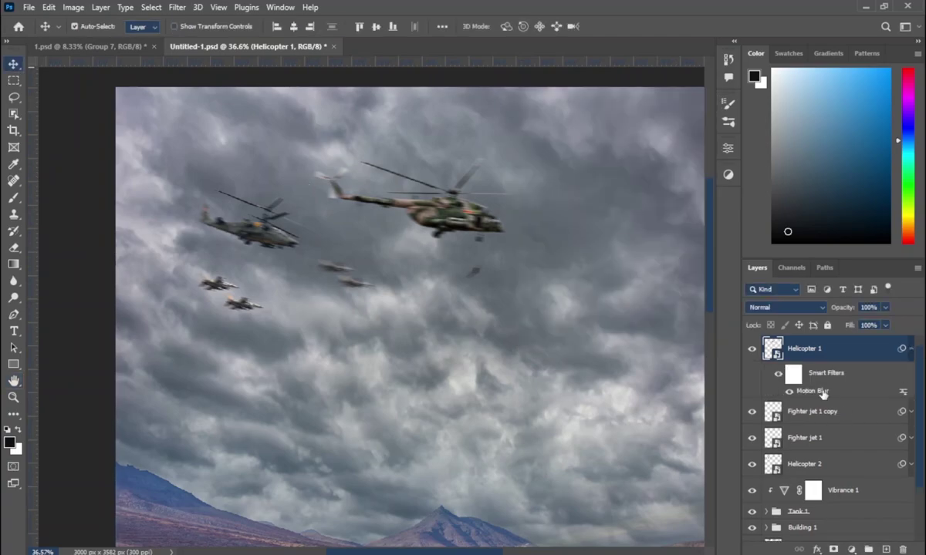
pyautogui.doubleClick(818, 391)
pyautogui.moveTo(538, 340); pyautogui.dragTo(541, 344)
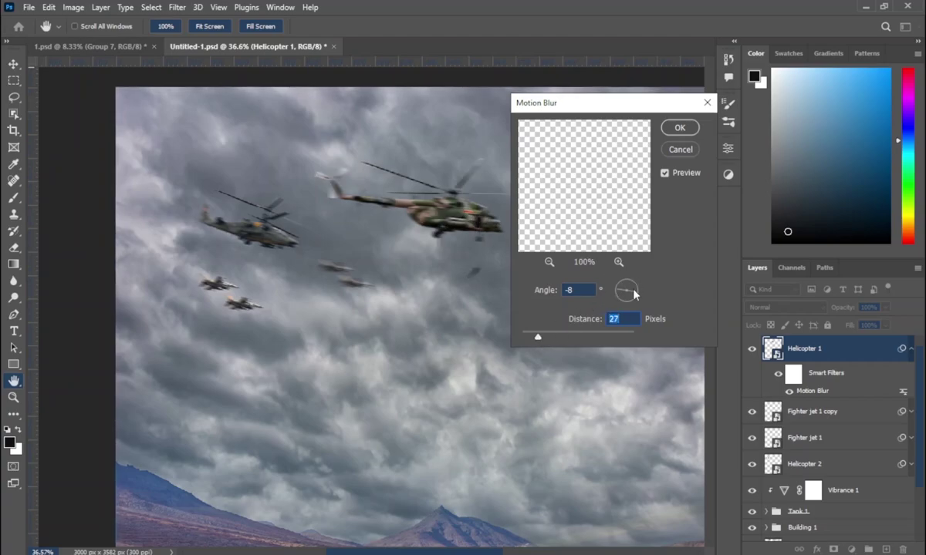
pyautogui.click(679, 128)
# Step: Tilt the transport helicopter about three degrees and resize it
pyautogui.press('v')
pyautogui.hotkey('ctrl', 't')
pyautogui.click(474, 283)
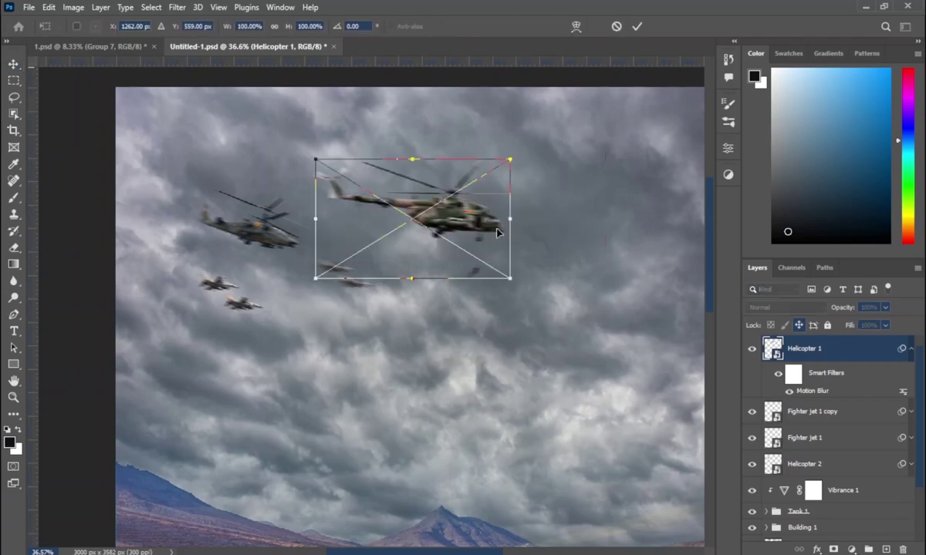
pyautogui.moveTo(538, 280); pyautogui.dragTo(526, 288)
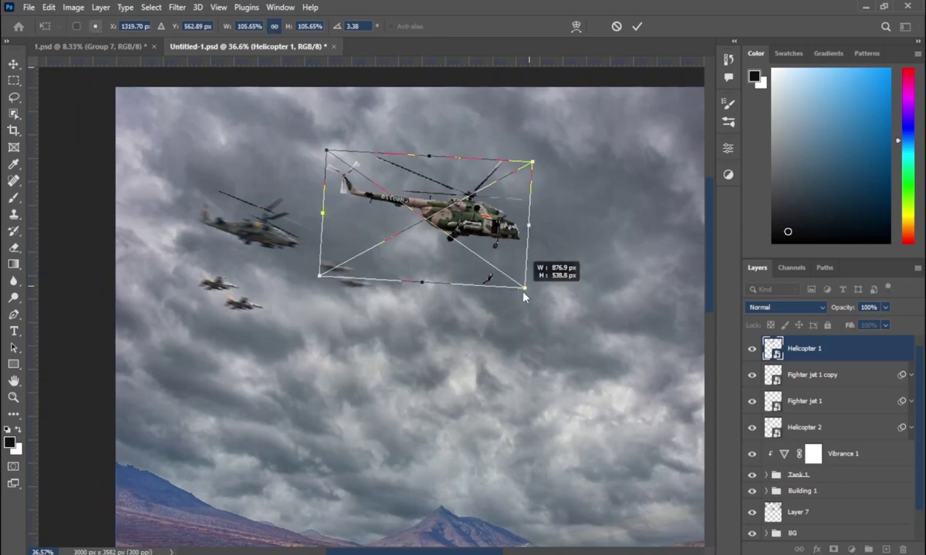
pyautogui.click(636, 26)
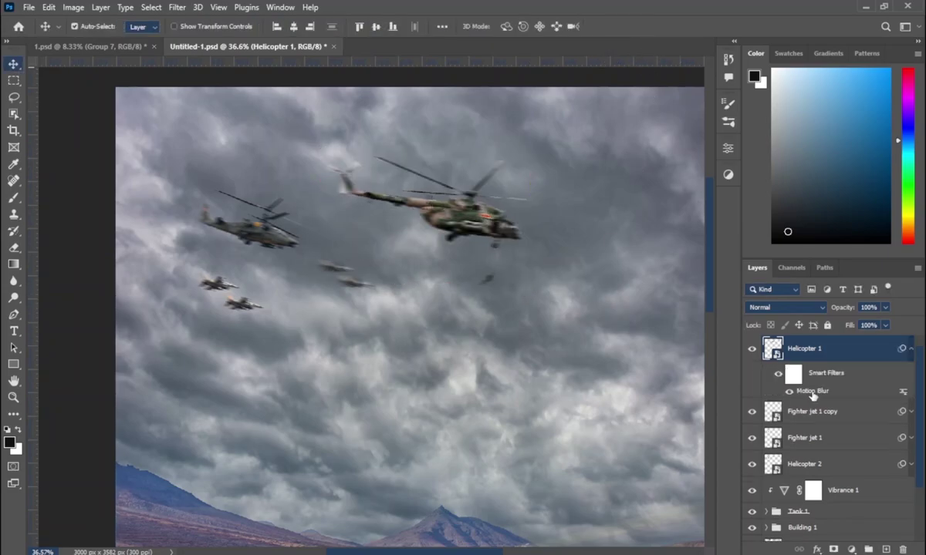
# Step: Group all four aircraft layers together
pyautogui.click(793, 376)
pyautogui.press('b')
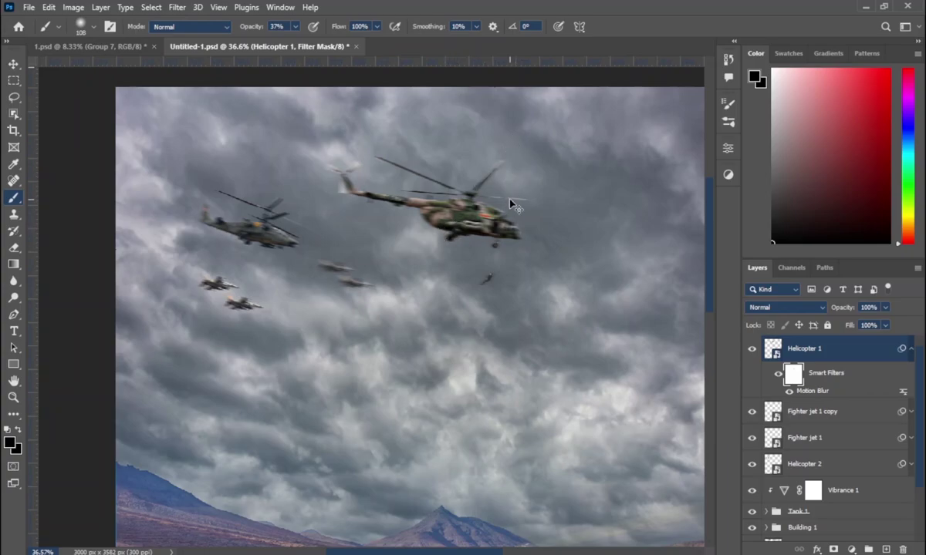
pyautogui.scroll(-5, 411, 323)
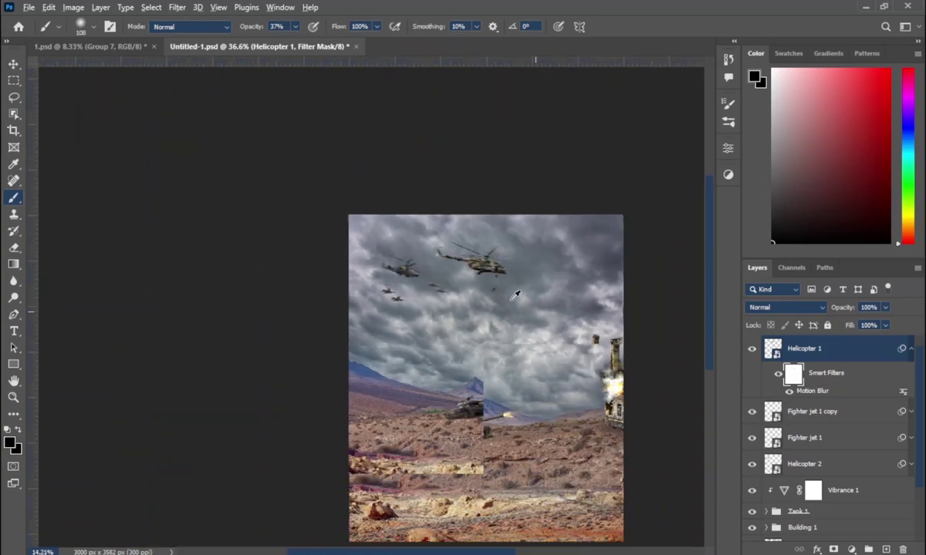
pyautogui.scroll(2, 393, 304)
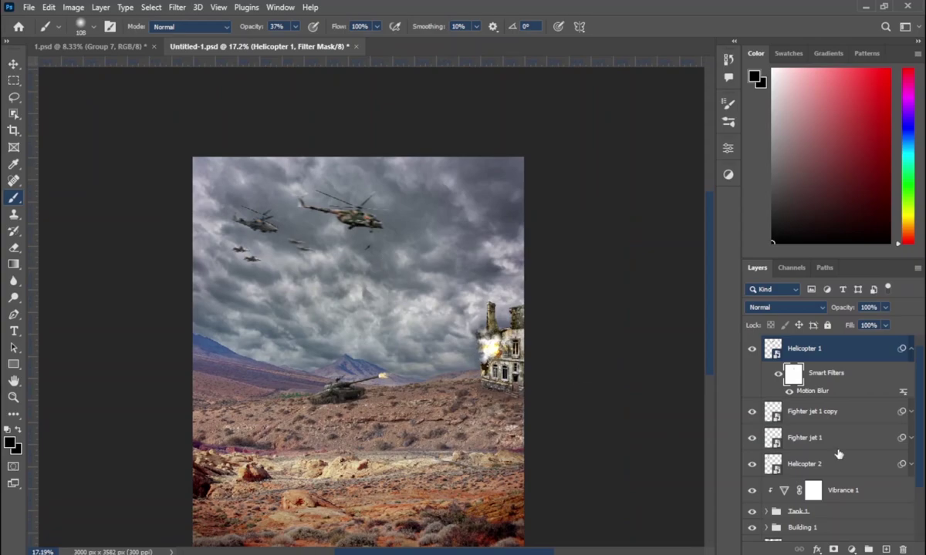
pyautogui.keyDown('shift'); pyautogui.click(839, 459); pyautogui.keyUp('shift')
pyautogui.hotkey('ctrl', 'g')
pyautogui.write('Helicopter')
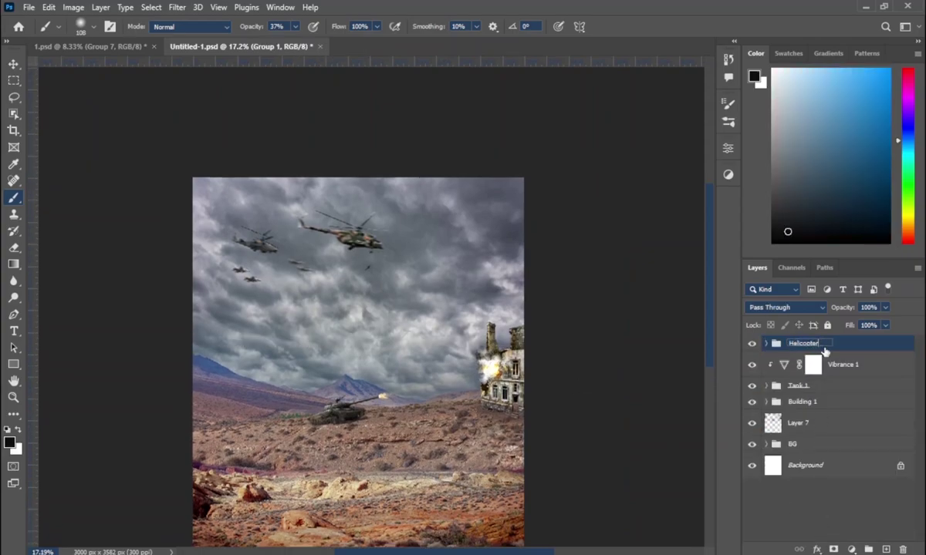
# Step: Name the group Helicopter and clip a Brightness/Contrast adjustment (brightness 15, contrast -11) to it
pyautogui.press('Return')
pyautogui.click(851, 549)
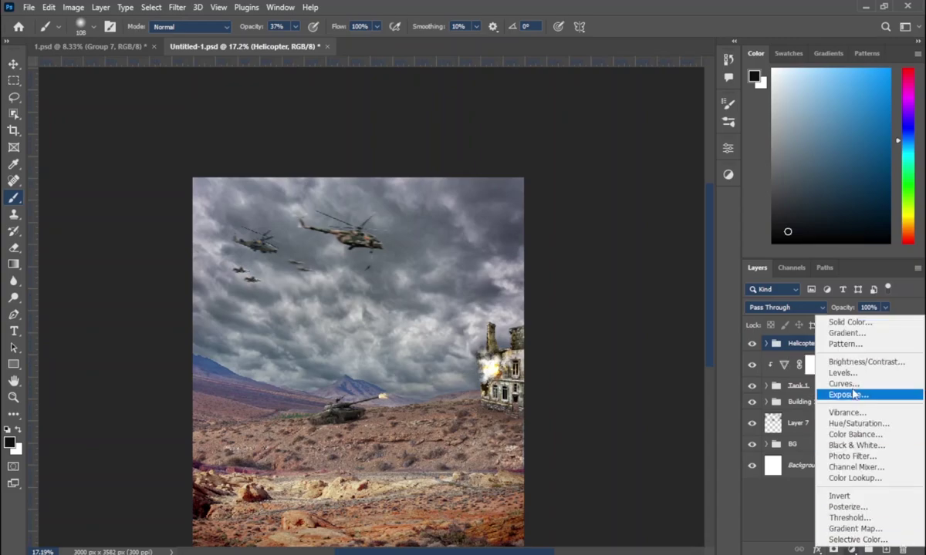
pyautogui.click(816, 359)
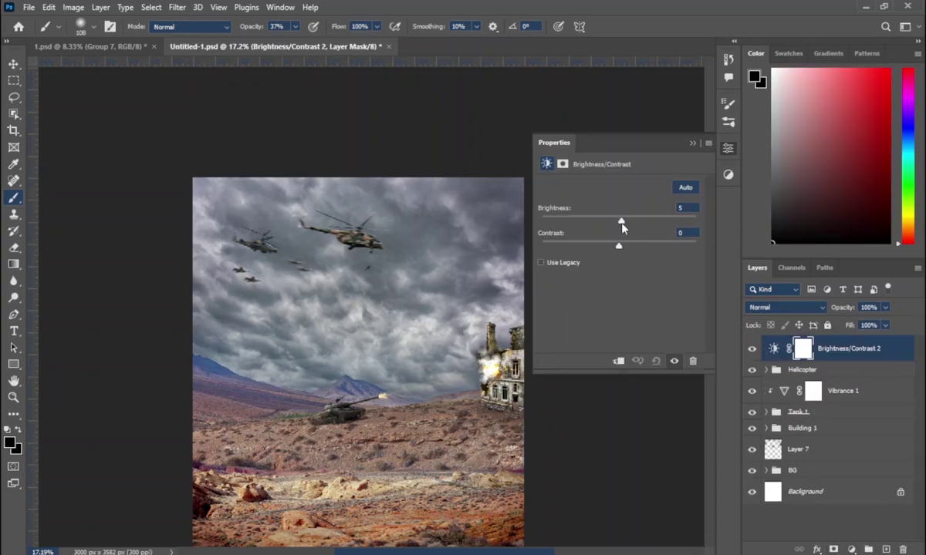
pyautogui.moveTo(622, 224); pyautogui.dragTo(603, 249)
pyautogui.keyDown('alt'); pyautogui.click(797, 361); pyautogui.keyUp('alt')
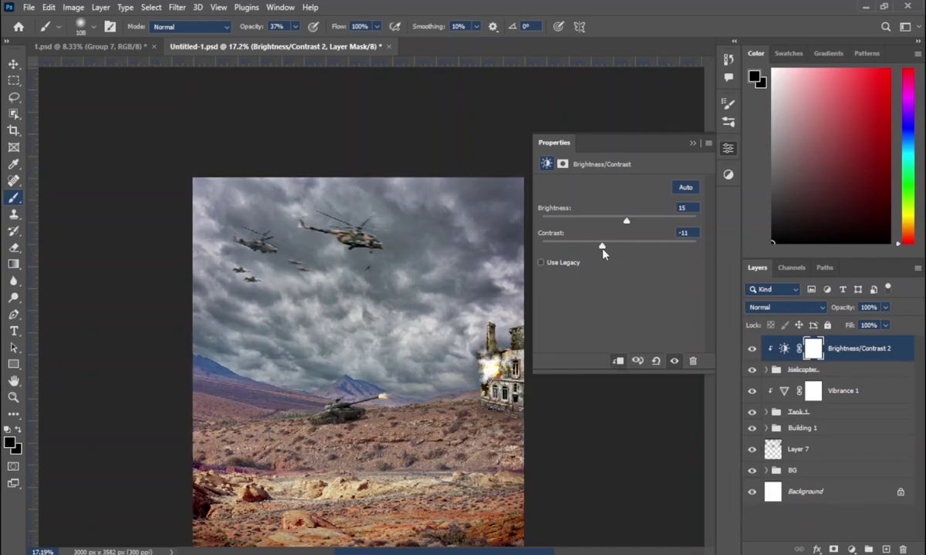
pyautogui.click(695, 144)
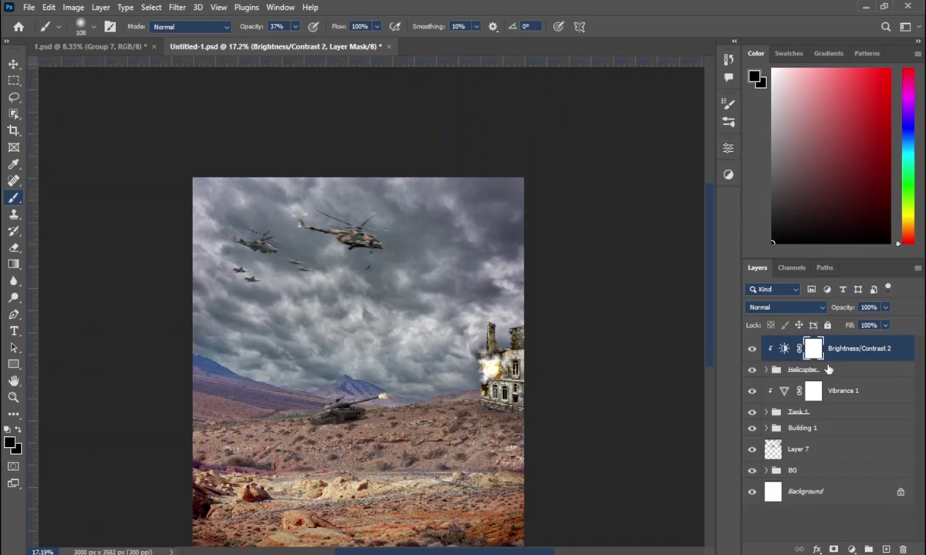
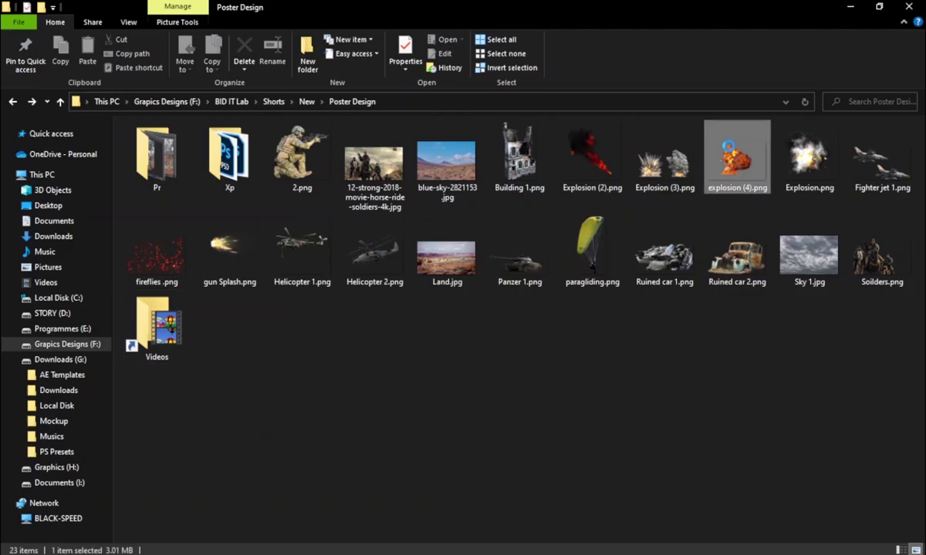
# Step: Drag explosion (4).png out of the Poster Design folder toward the Photoshop canvas
pyautogui.moveTo(679, 134); pyautogui.dragTo(563, 548)
# Step: Place explosion (4) on the hillside, shrunk and distorted to match the ground's perspective
pyautogui.moveTo(332, 392); pyautogui.dragTo(292, 351)
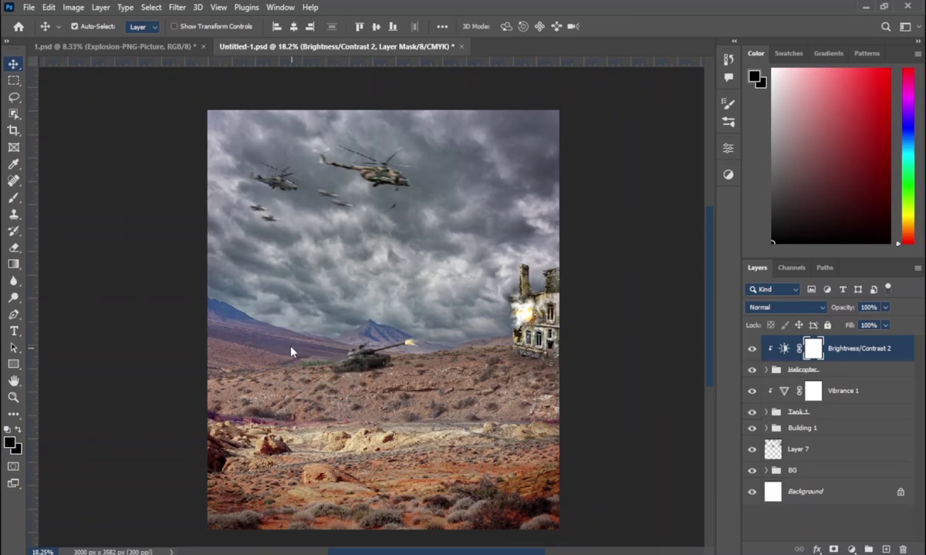
pyautogui.moveTo(559, 435); pyautogui.dragTo(407, 372)
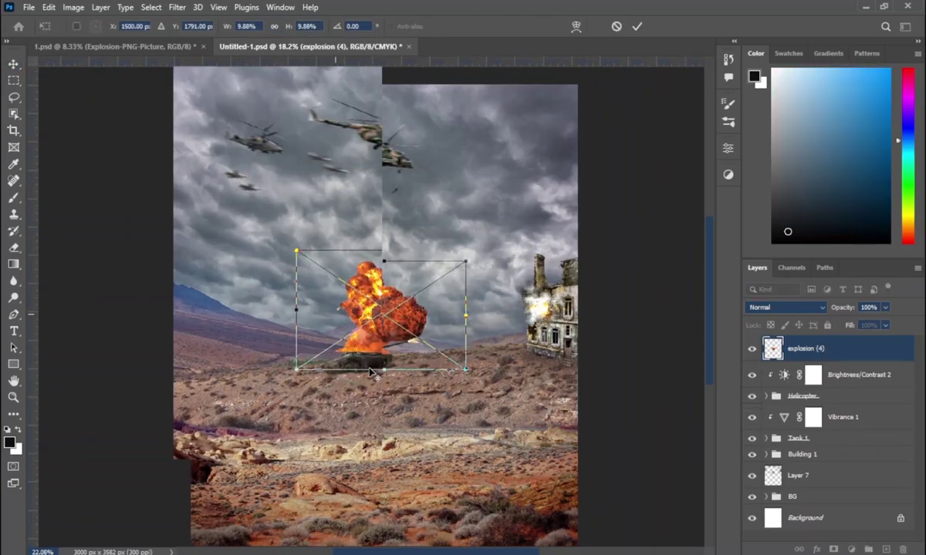
pyautogui.scroll(5, 371, 370)
pyautogui.moveTo(231, 132); pyautogui.dragTo(244, 99)
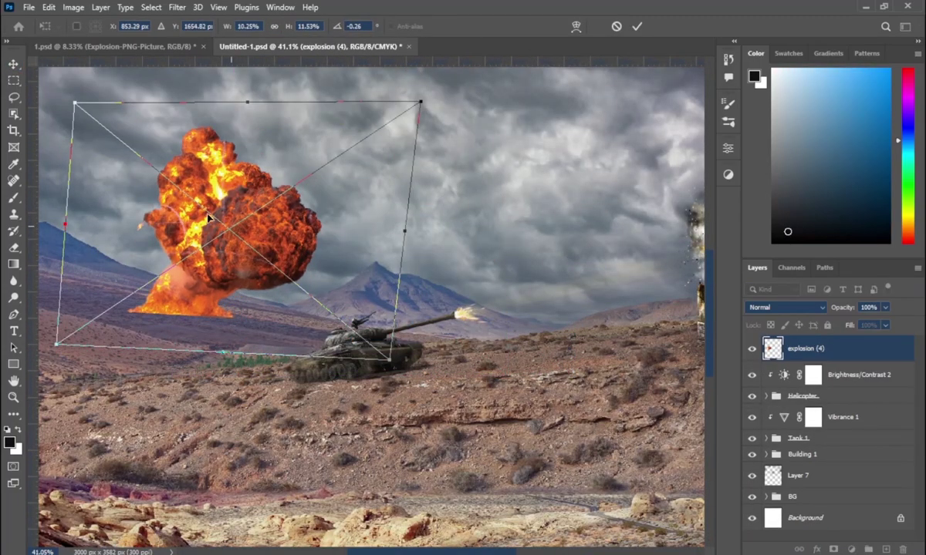
pyautogui.moveTo(75, 102); pyautogui.dragTo(64, 99)
pyautogui.moveTo(56, 344); pyautogui.dragTo(68, 342)
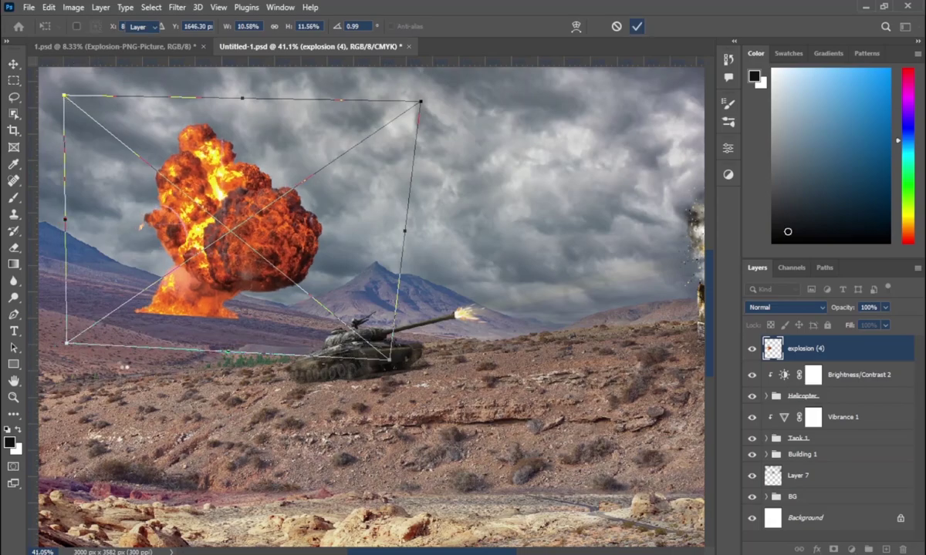
pyautogui.press('Return')
pyautogui.scroll(2, 190, 282)
pyautogui.scroll(2, 178, 320)
pyautogui.scroll(2, 175, 323)
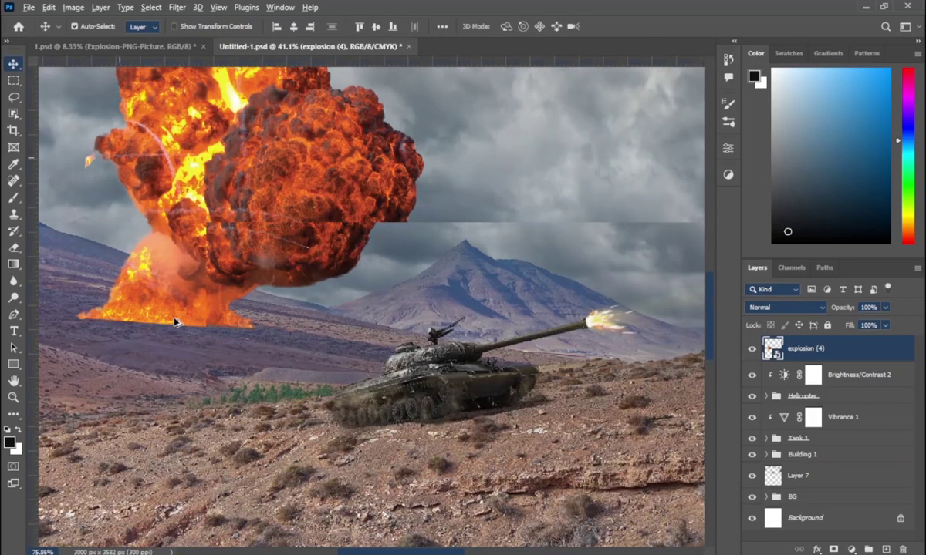
pyautogui.scroll(2, 150, 290)
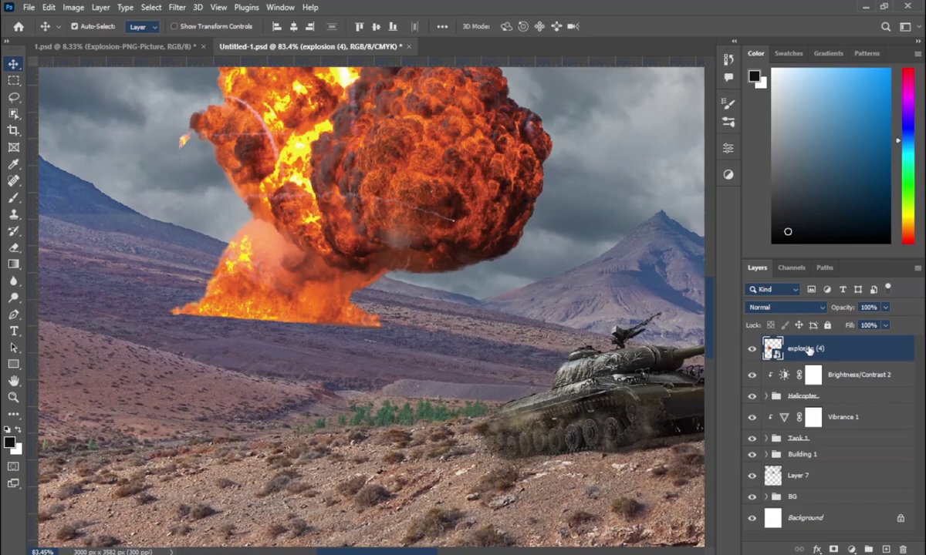
# Step: Group the explosion layer into a group named 'explosion' and add a layer mask
pyautogui.hotkey('ctrl', 'g')
pyautogui.doubleClick(802, 343)
pyautogui.write('explosion')
pyautogui.press('Return')
pyautogui.click(833, 549)
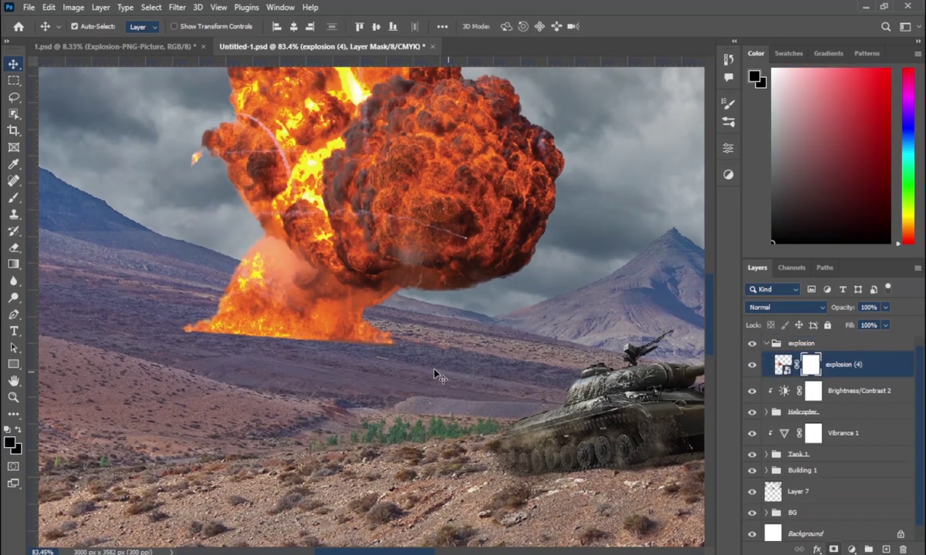
# Step: Choose grass-style brush preset 7 for painting the mask
pyautogui.scroll(2, 298, 337)
pyautogui.scroll(2, 298, 331)
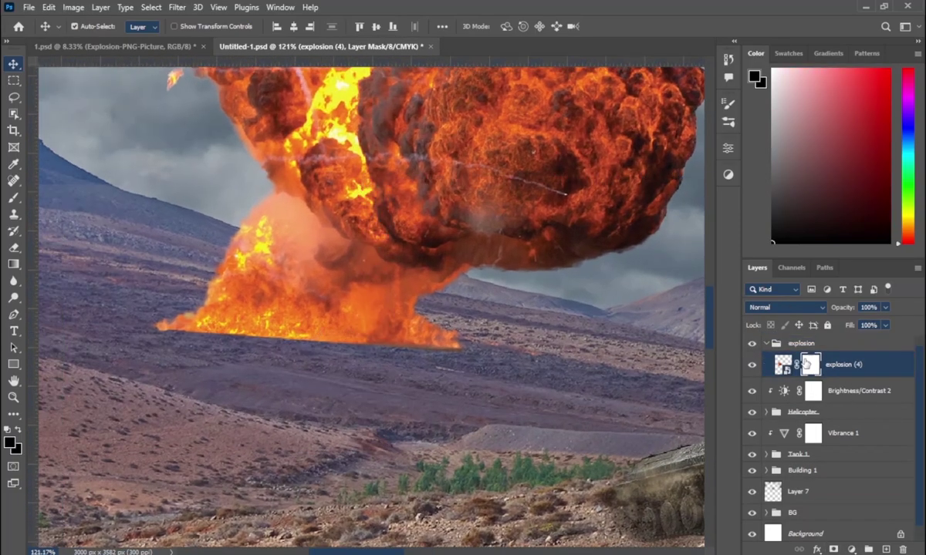
pyautogui.press('b')
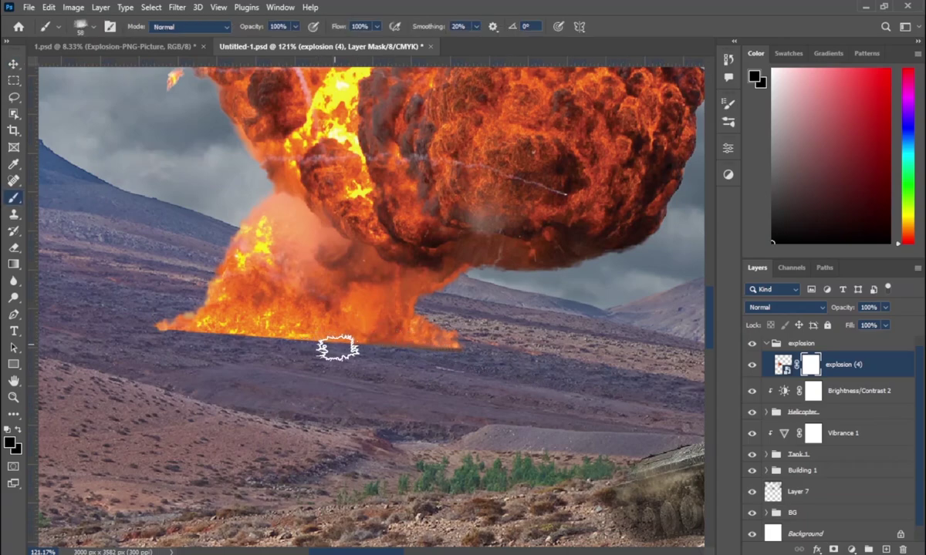
pyautogui.rightClick(337, 348)
pyautogui.scroll(-5, 417, 478)
pyautogui.press('Escape')
pyautogui.click(728, 122)
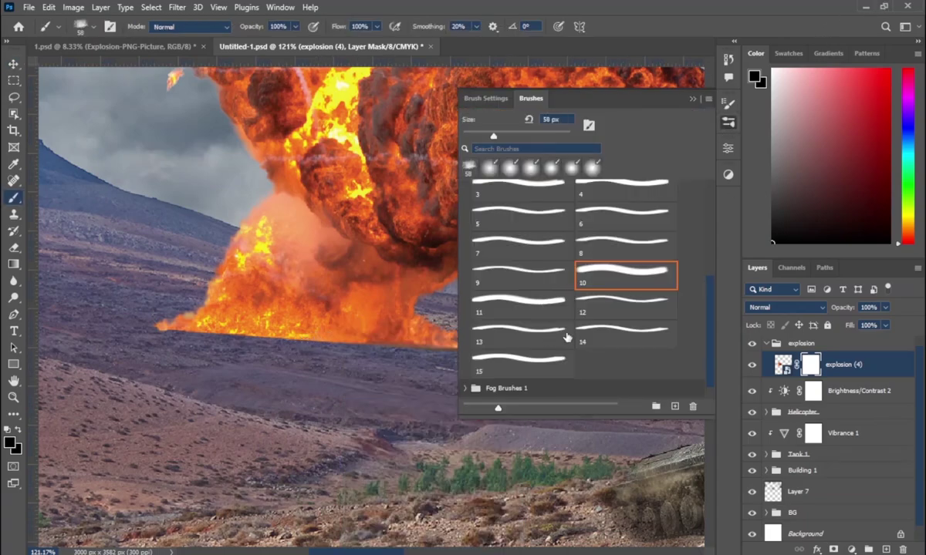
pyautogui.click(617, 304)
pyautogui.click(518, 245)
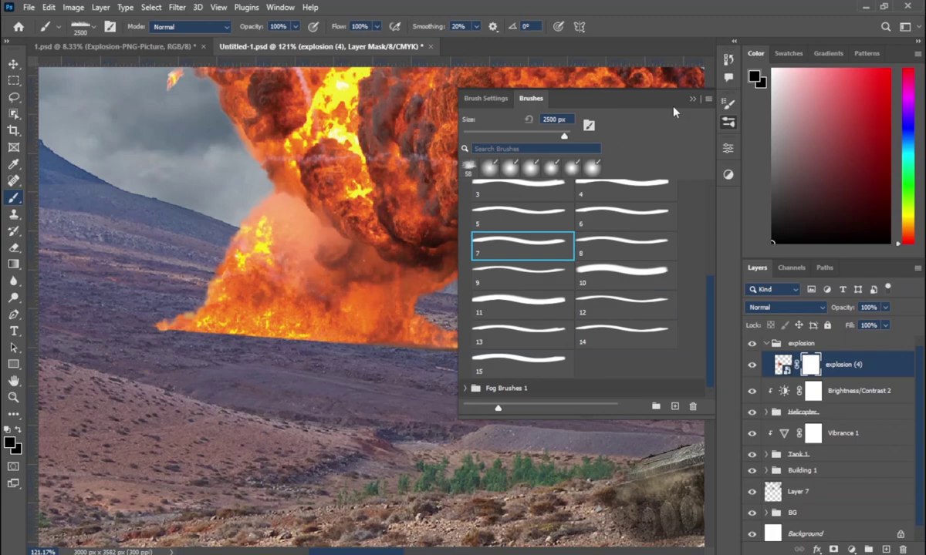
pyautogui.click(641, 133)
# Step: Mask the explosion's base and left edge into the ground with grass strokes, then add empty Layer 8
pyautogui.rightClick(344, 278)
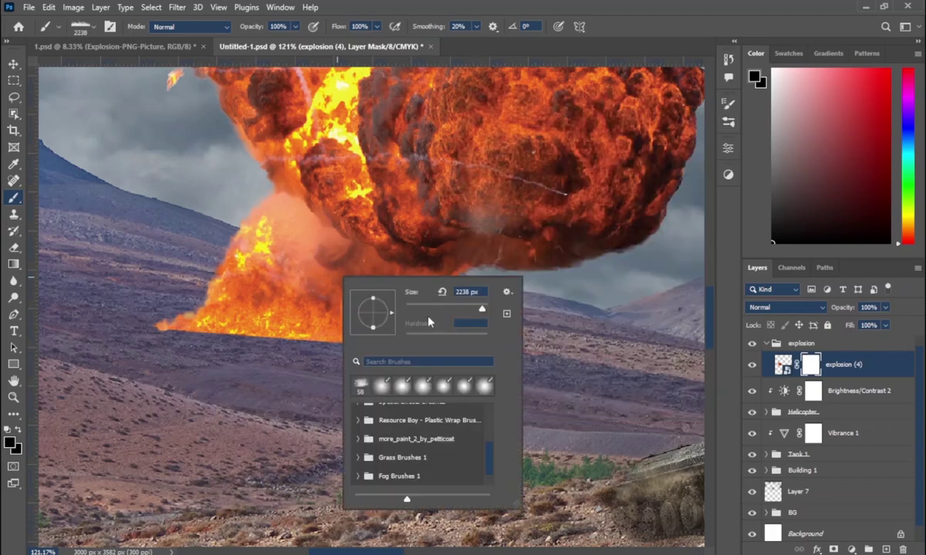
pyautogui.moveTo(248, 331); pyautogui.dragTo(227, 328)
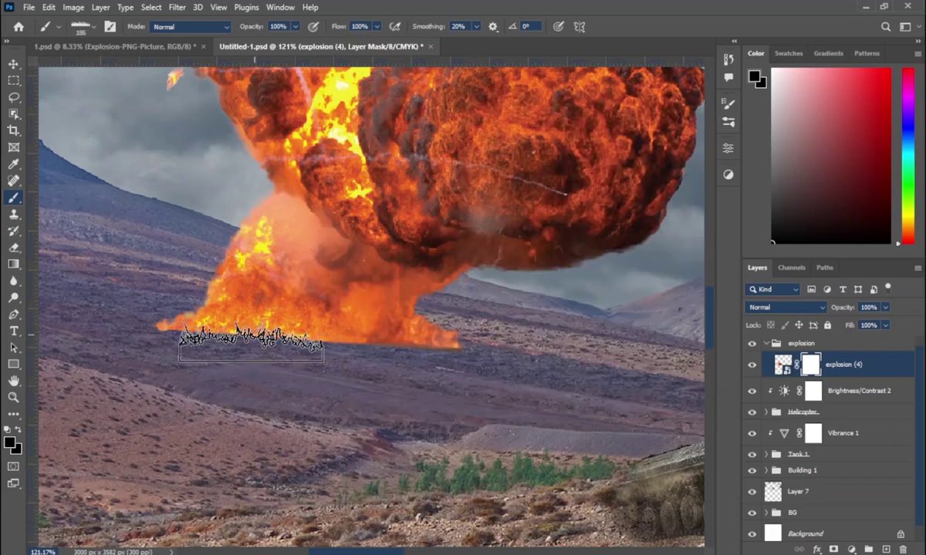
pyautogui.moveTo(149, 300)
pyautogui.mouseDown()
pyautogui.moveTo(139, 314)
pyautogui.moveTo(483, 341)
pyautogui.mouseUp()
pyautogui.press('Right')
pyautogui.press('Right')
pyautogui.press('Right')
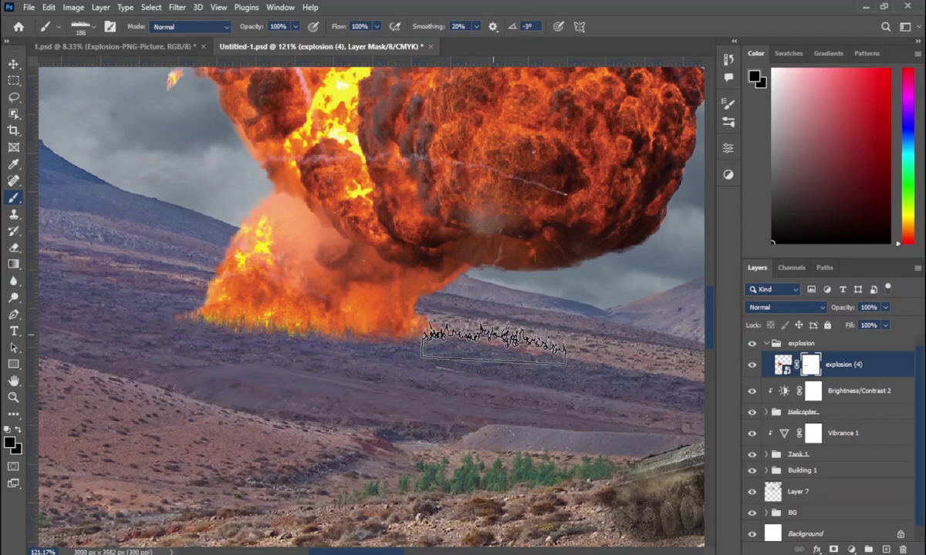
pyautogui.scroll(-2, 486, 332)
pyautogui.click(884, 549)
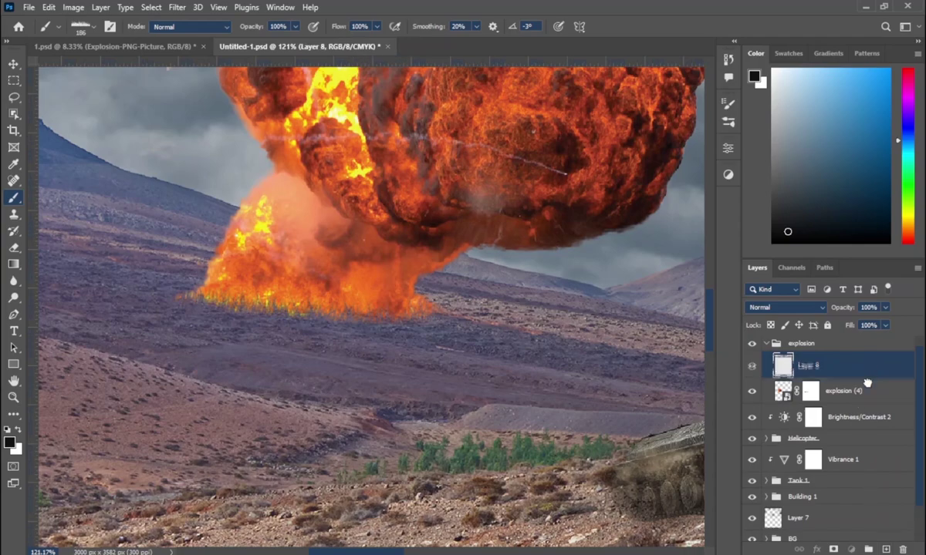
# Step: Move Layer 8 below explosion (4), set it to Soft Light, and paint a sampled yellow glow
pyautogui.moveTo(866, 382); pyautogui.dragTo(862, 400)
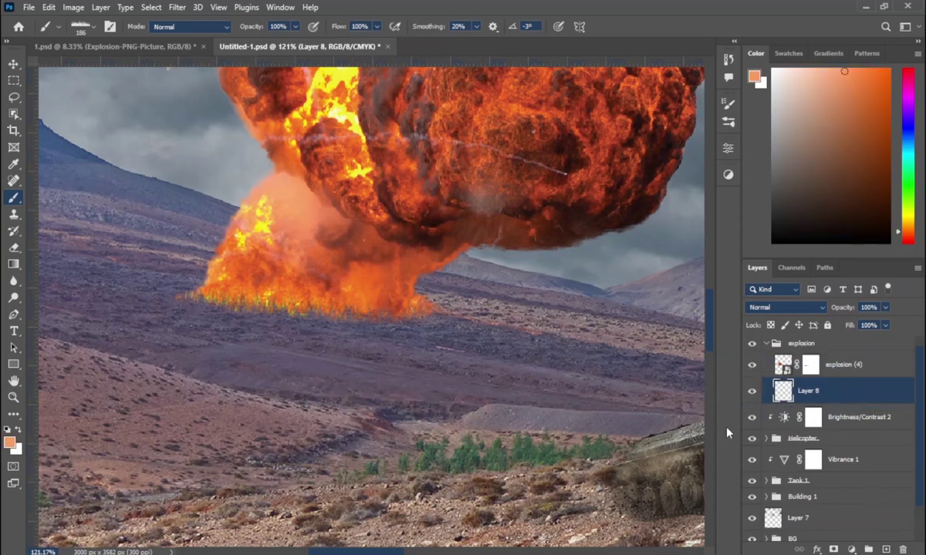
pyautogui.click(783, 306)
pyautogui.click(771, 410)
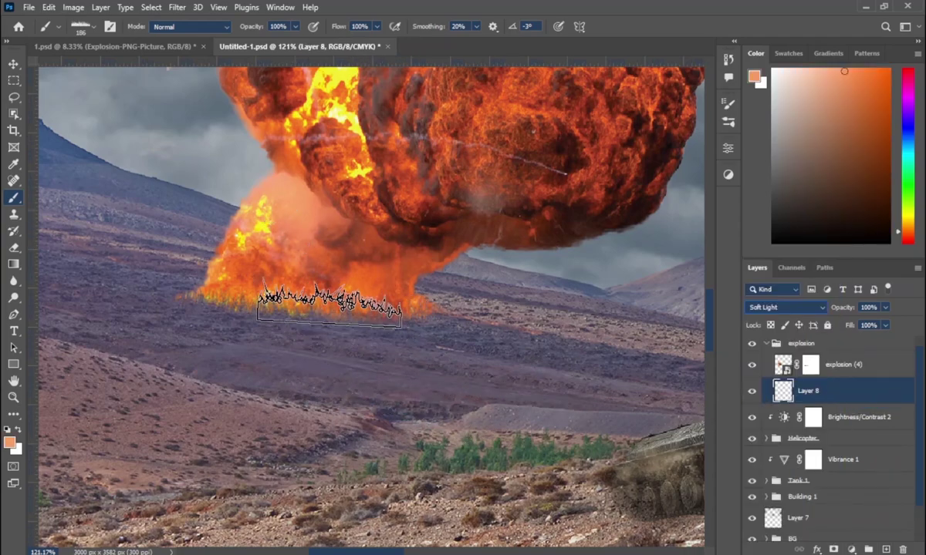
pyautogui.rightClick(334, 299)
pyautogui.moveTo(245, 324); pyautogui.dragTo(259, 328)
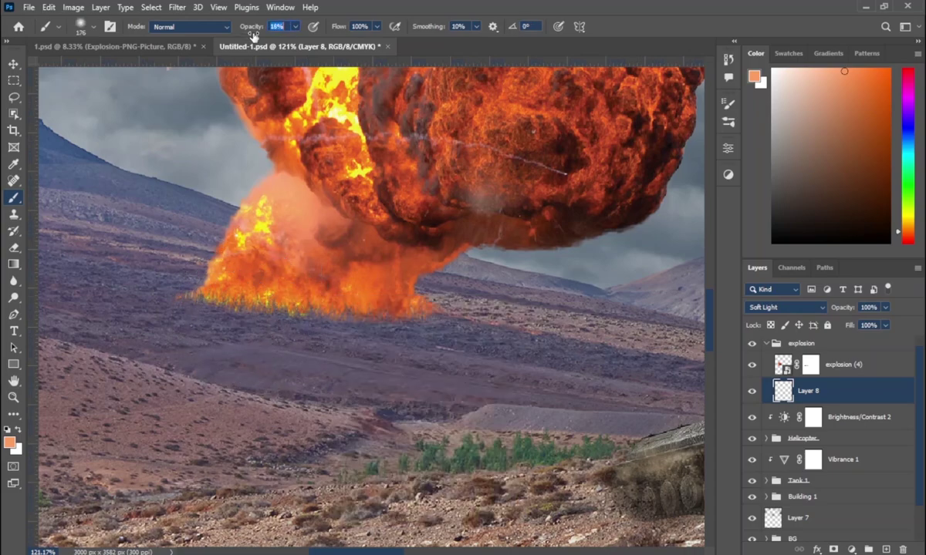
pyautogui.keyDown('alt'); pyautogui.click(336, 91); pyautogui.keyUp('alt')
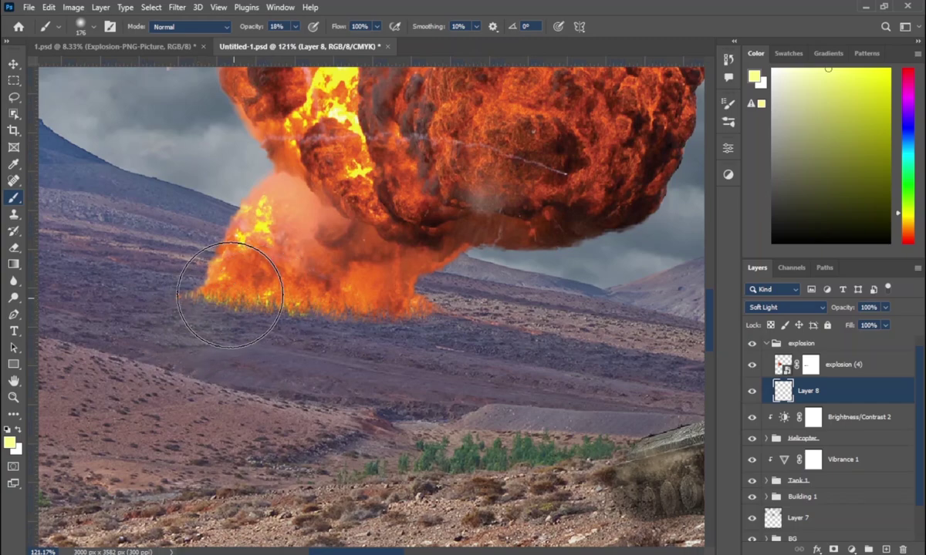
pyautogui.moveTo(209, 297)
pyautogui.mouseDown()
pyautogui.moveTo(463, 292)
pyautogui.moveTo(411, 314)
pyautogui.moveTo(271, 295)
pyautogui.mouseUp()
pyautogui.scroll(1, 286, 295)
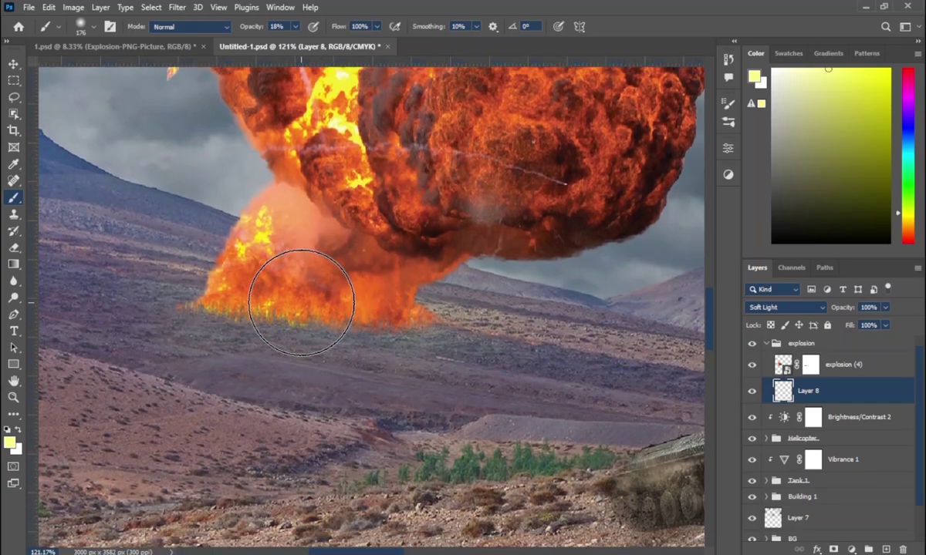
# Step: Add Layer 9 and paint a faint 10% black shadow across the ground
pyautogui.hotkey('ctrl', 'shift', 'alt', 'n')
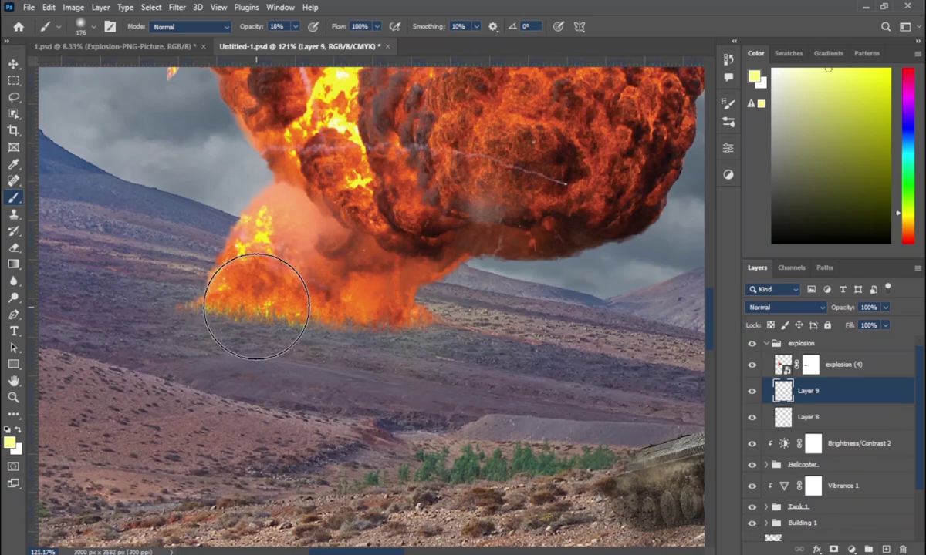
pyautogui.click(16, 447)
pyautogui.moveTo(332, 247); pyautogui.dragTo(294, 282)
pyautogui.click(585, 112)
pyautogui.press('x')
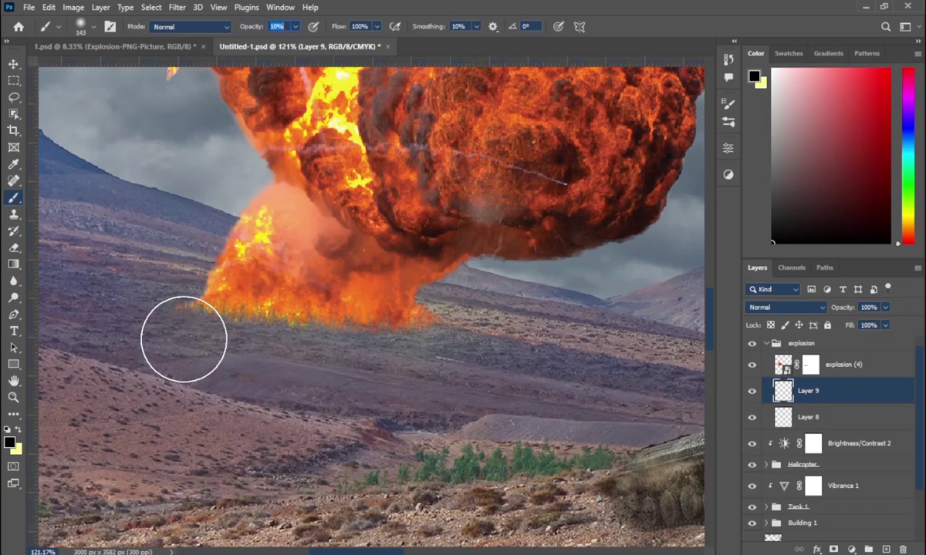
pyautogui.moveTo(386, 331); pyautogui.dragTo(547, 342)
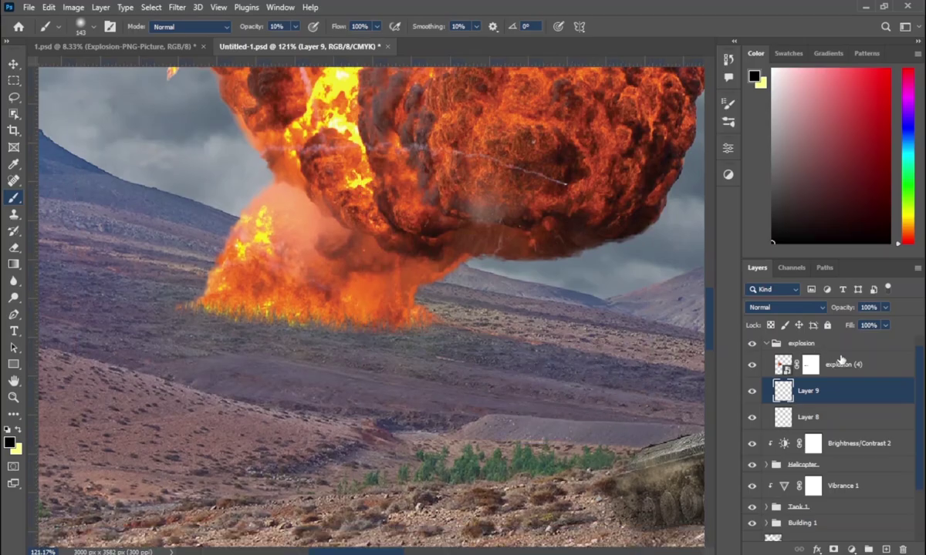
# Step: Drag Explosion.png from File Explorer into the explosion group above explosion (4)
pyautogui.click(786, 364)
pyautogui.hotkey('alt', 'Tab')
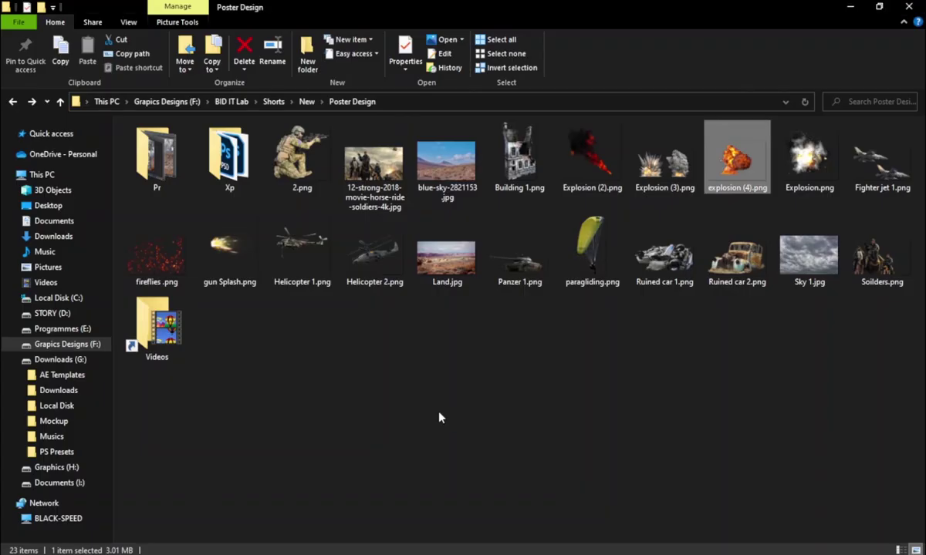
pyautogui.moveTo(809, 158)
pyautogui.mouseDown()
pyautogui.moveTo(580, 509)
pyautogui.moveTo(356, 335)
pyautogui.mouseUp()
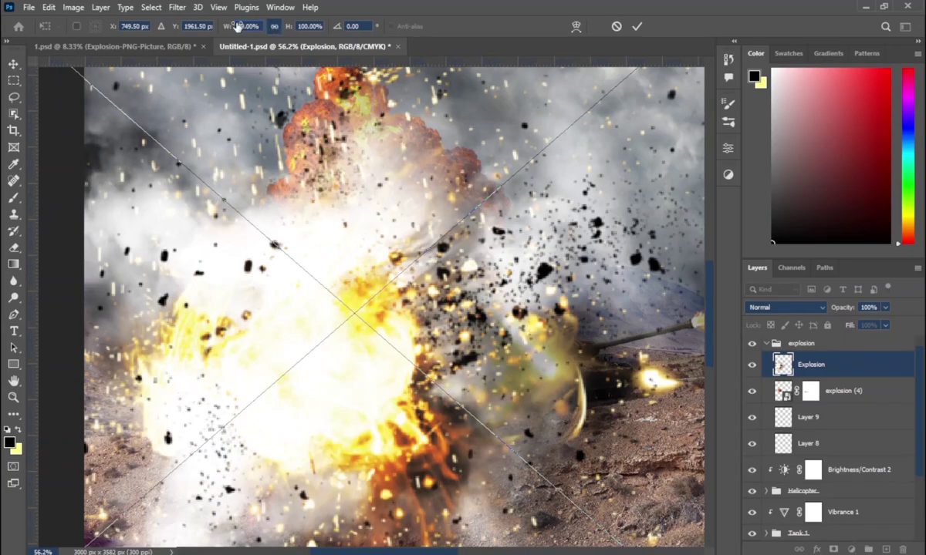
# Step: Scale the new Explosion image to about 15% and blend it in Overlay mode
pyautogui.moveTo(236, 27); pyautogui.dragTo(183, 26)
pyautogui.scroll(5, 359, 315)
pyautogui.moveTo(395, 317); pyautogui.dragTo(572, 432)
pyautogui.click(786, 307)
pyautogui.click(758, 393)
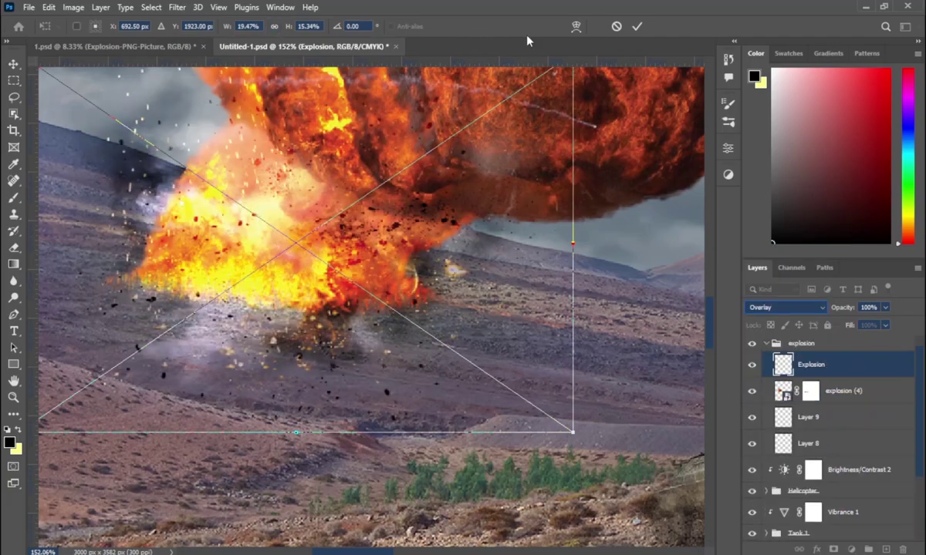
pyautogui.press('Return')
# Step: Add Layer 10 above Explosion in Soft Light, sampling the explosion's orange-brown
pyautogui.press('b')
pyautogui.scroll(-3, 409, 297)
pyautogui.scroll(-3, 408, 297)
pyautogui.scroll(-2, 409, 297)
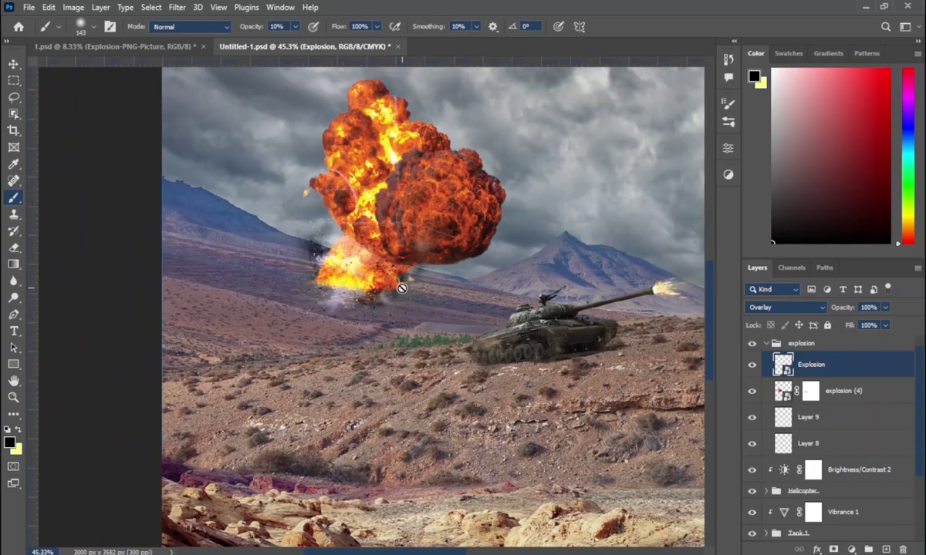
pyautogui.scroll(2, 409, 297)
pyautogui.scroll(2, 407, 297)
pyautogui.scroll(2, 407, 297)
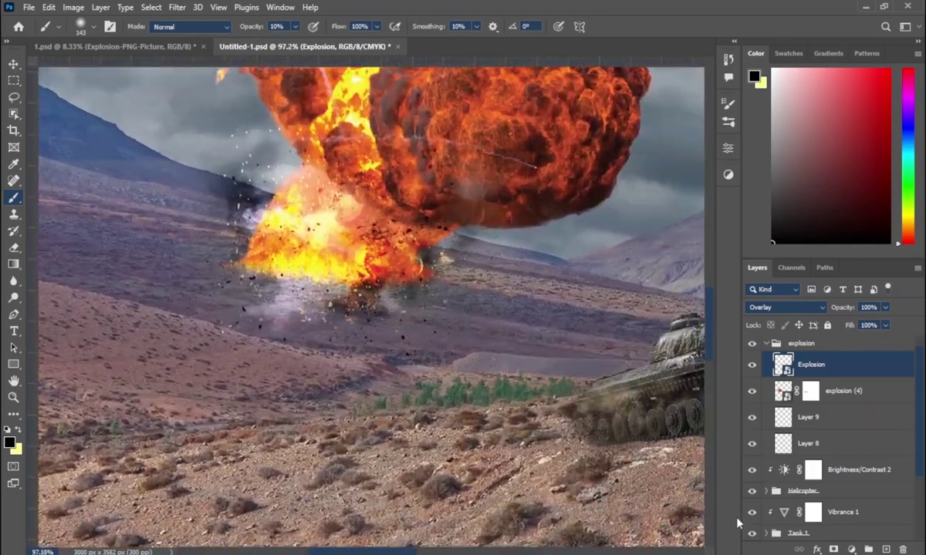
pyautogui.click(887, 550)
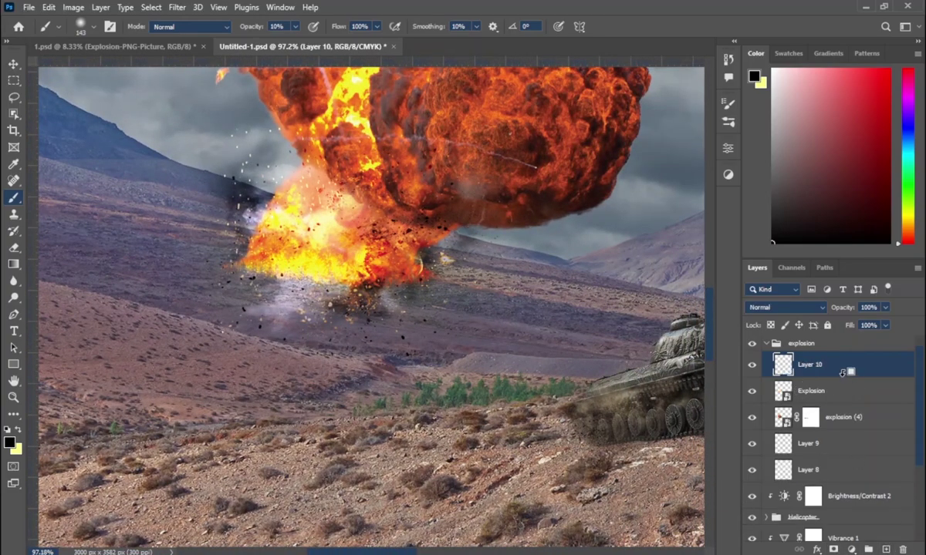
pyautogui.keyDown('alt'); pyautogui.click(573, 118); pyautogui.keyUp('alt')
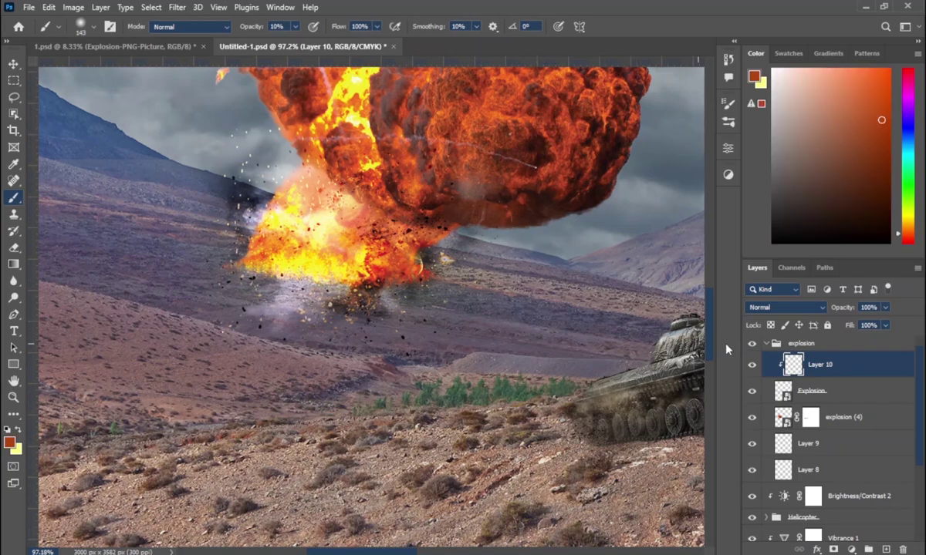
pyautogui.click(784, 307)
pyautogui.click(741, 388)
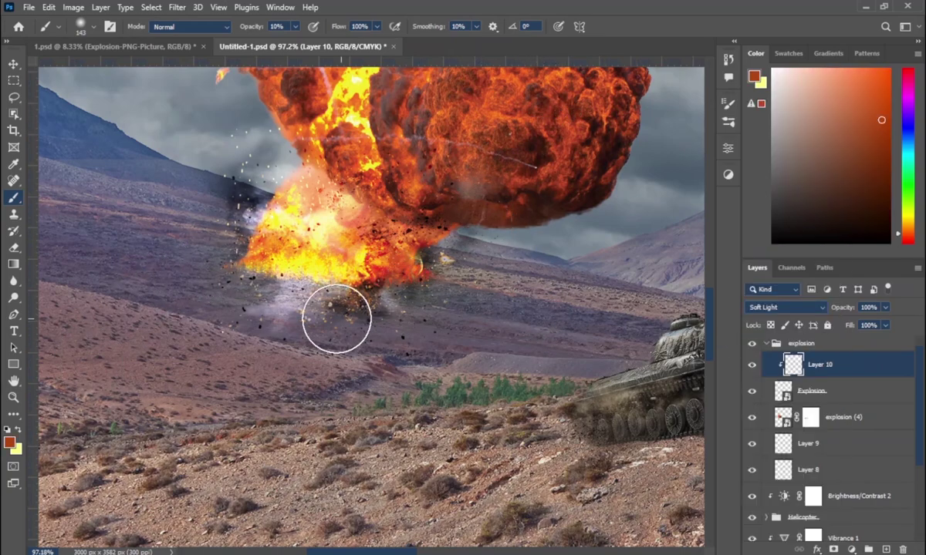
# Step: Reduce the brush size and pick a dark red-brown paint colour
pyautogui.moveTo(309, 307); pyautogui.dragTo(289, 306)
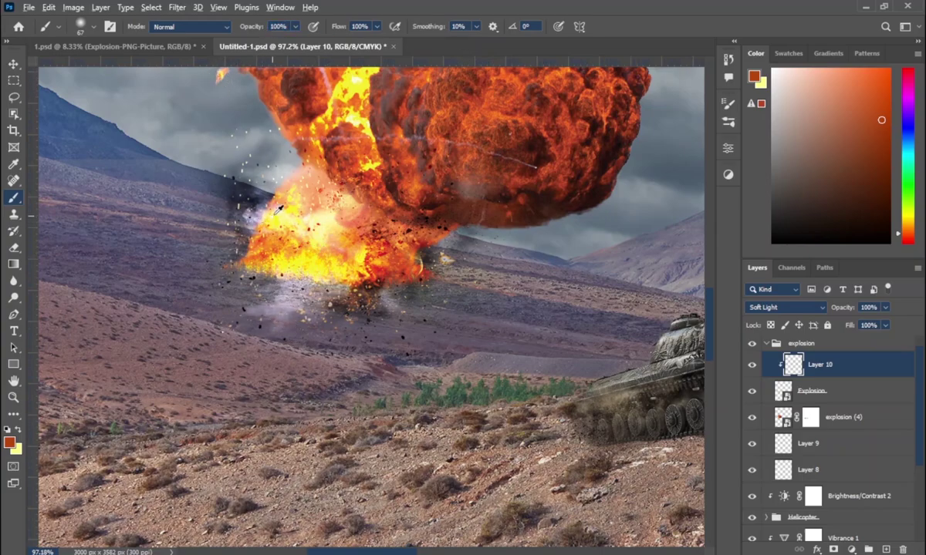
pyautogui.keyDown('alt'); pyautogui.click(311, 176); pyautogui.keyUp('alt')
pyautogui.keyDown('alt'); pyautogui.click(305, 331); pyautogui.keyUp('alt')
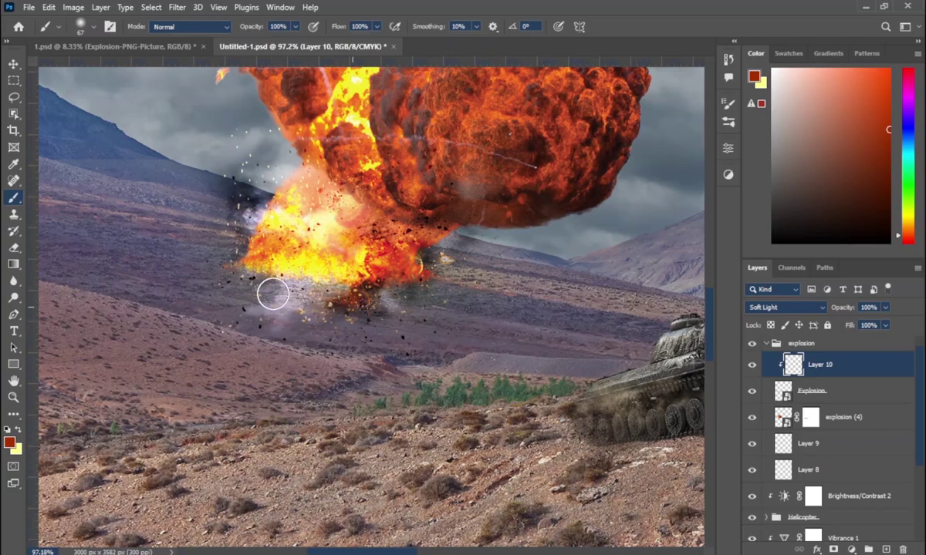
pyautogui.scroll(-6, 394, 280)
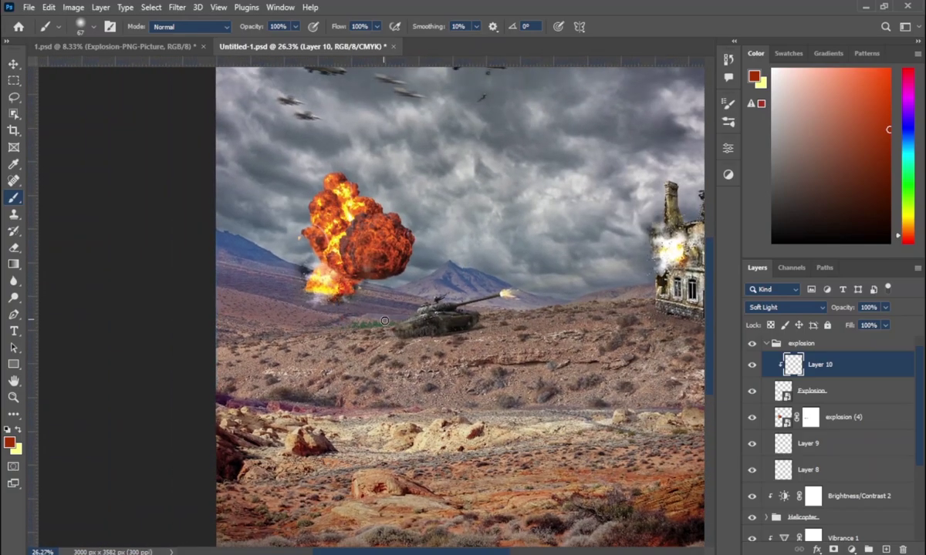
# Step: Place Explosion (2).png above the explosion group inside its own Explosion 2 group
pyautogui.hotkey('alt', 'Tab')
pyautogui.moveTo(661, 156); pyautogui.dragTo(396, 419)
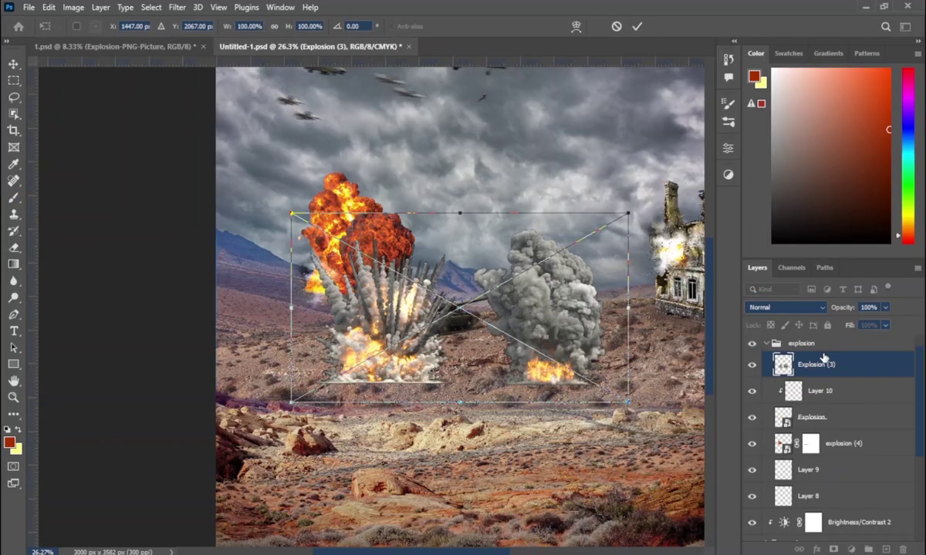
pyautogui.press('Return')
pyautogui.hotkey('ctrl', ']')
pyautogui.click(767, 370)
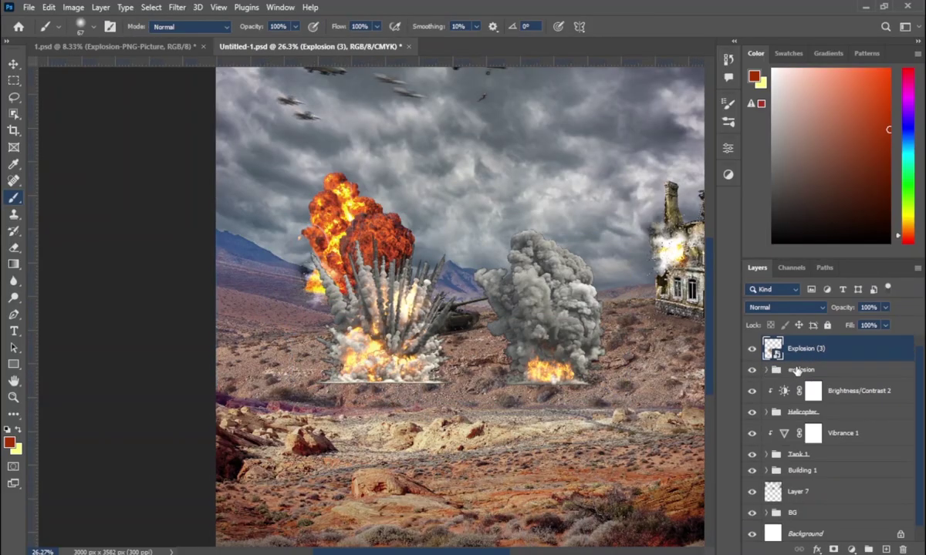
pyautogui.doubleClick(819, 369)
pyautogui.write('1')
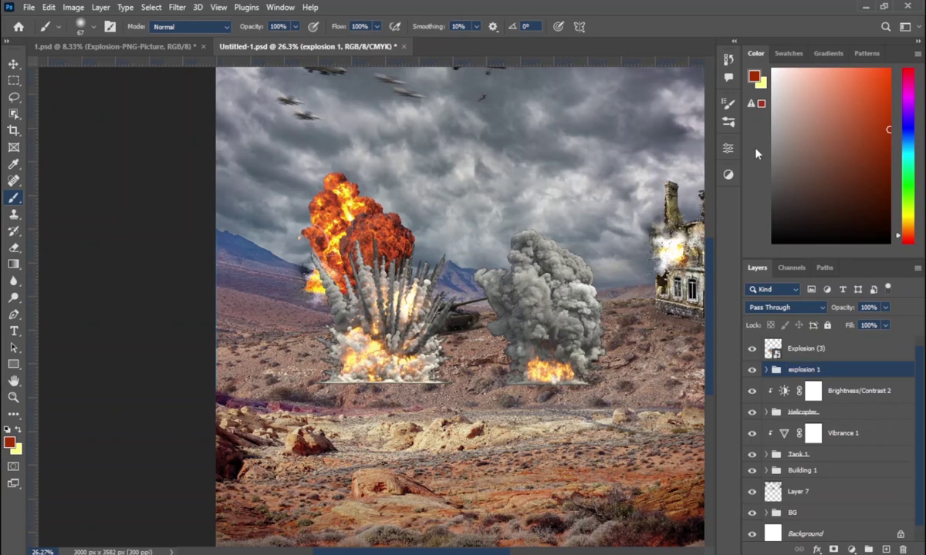
pyautogui.click(810, 351)
pyautogui.write('2')
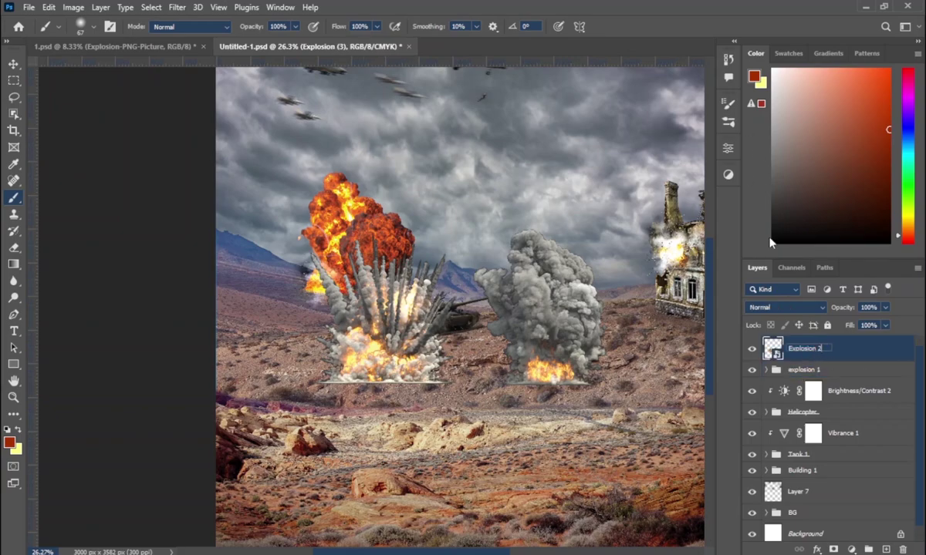
pyautogui.hotkey('ctrl', 'g')
pyautogui.write('Explosion 2')
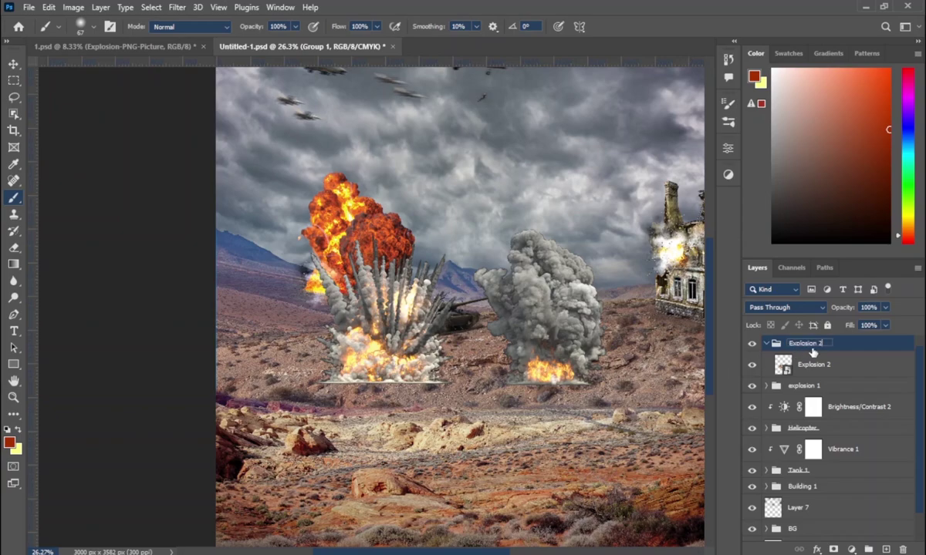
pyautogui.click(811, 364)
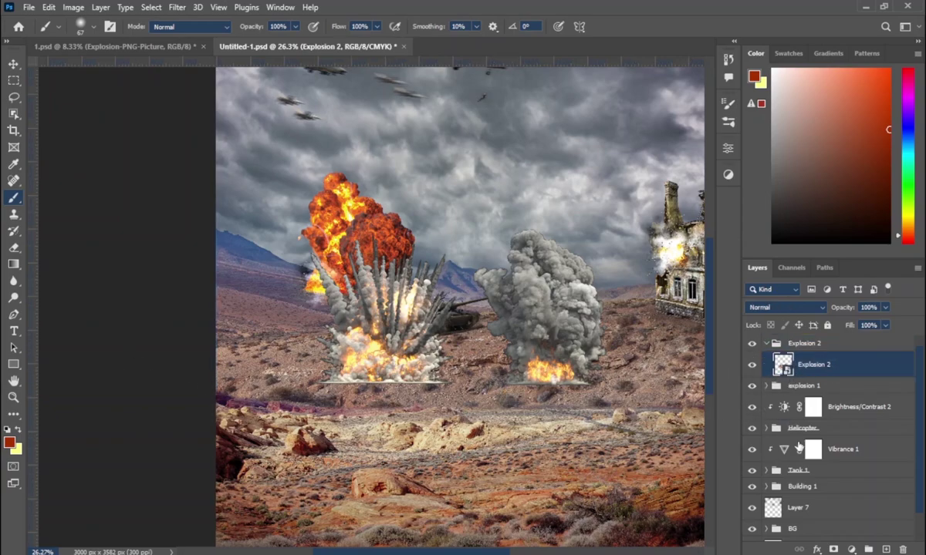
# Step: Add a mask to Explosion 2 and mask out its grey smoke cloud with a lasso fill
pyautogui.click(833, 549)
pyautogui.press('l')
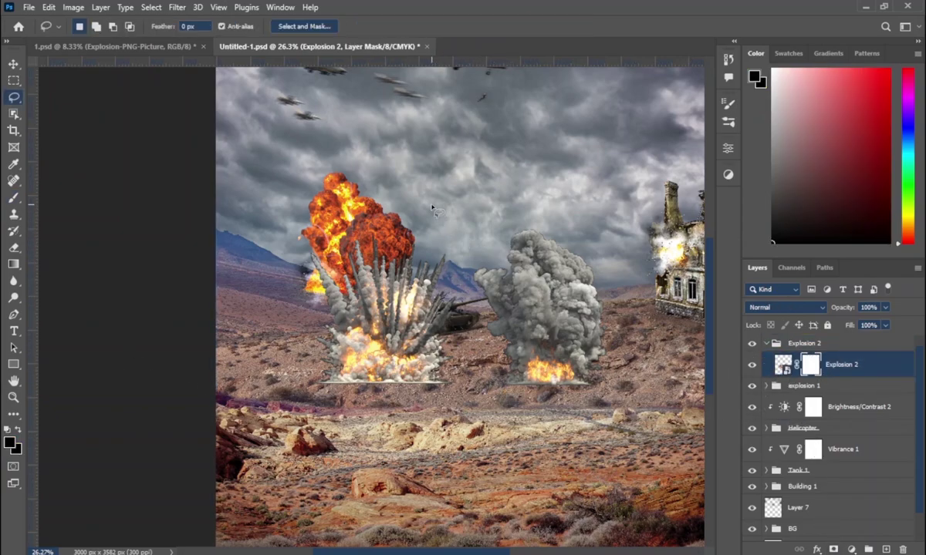
pyautogui.moveTo(530, 164); pyautogui.dragTo(534, 159)
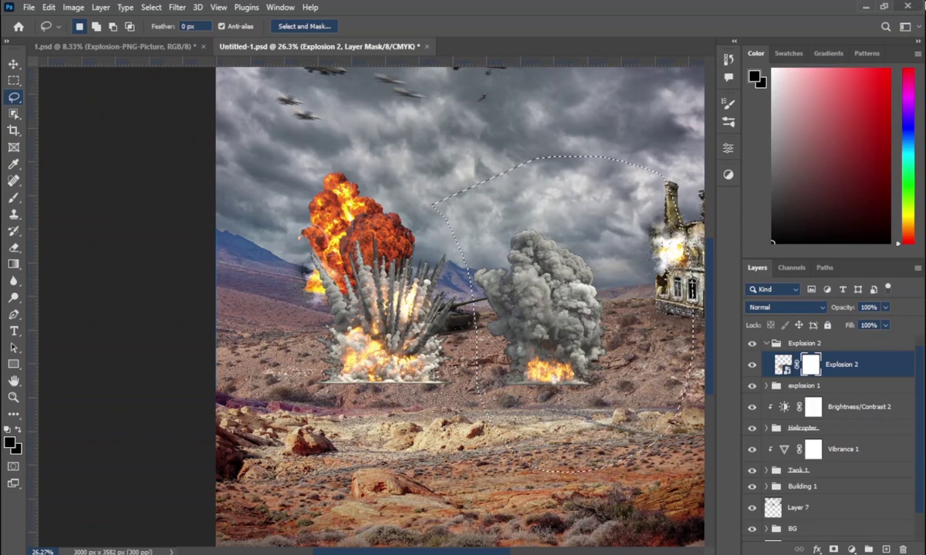
pyautogui.hotkey('alt', 'BackSpace')
pyautogui.hotkey('ctrl', 'd')
# Step: Shrink the burst to about 20% and move it onto the far-left hillside
pyautogui.hotkey('ctrl', 't')
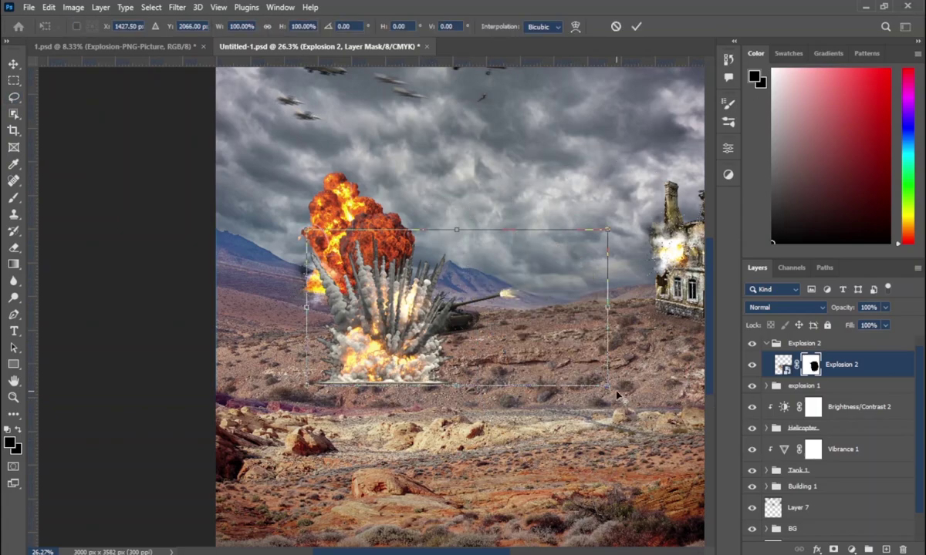
pyautogui.moveTo(608, 386); pyautogui.dragTo(494, 328)
pyautogui.scroll(3, 296, 329)
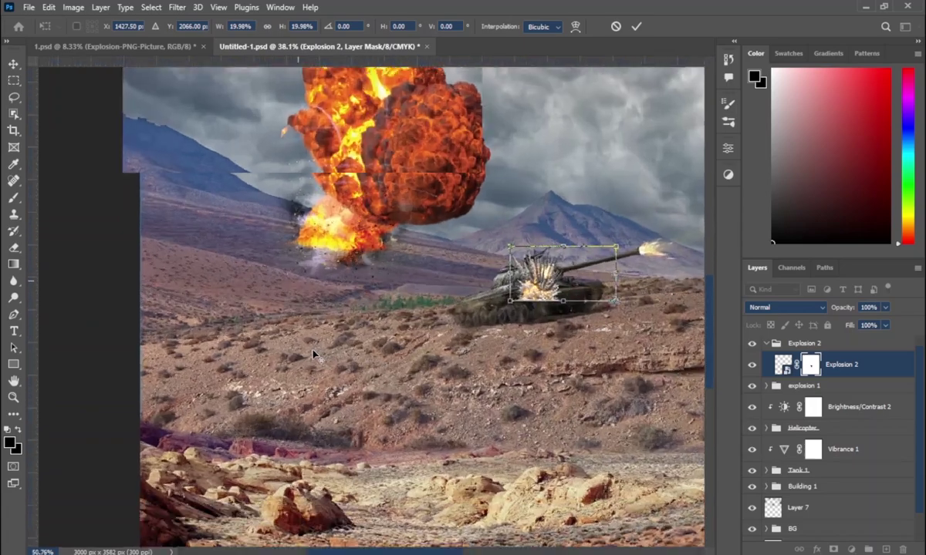
pyautogui.scroll(2, 312, 354)
pyautogui.moveTo(576, 269); pyautogui.dragTo(242, 179)
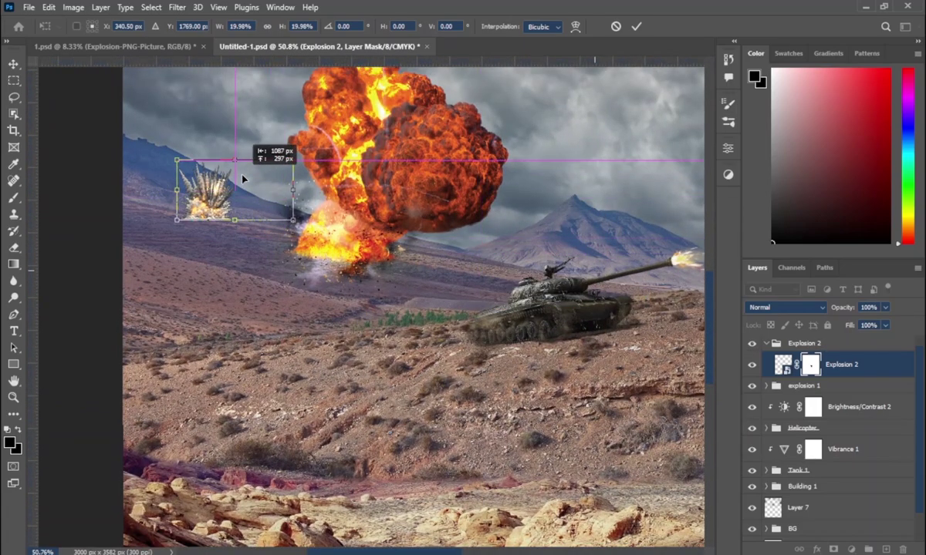
pyautogui.click(635, 26)
pyautogui.press('l')
pyautogui.click(766, 343)
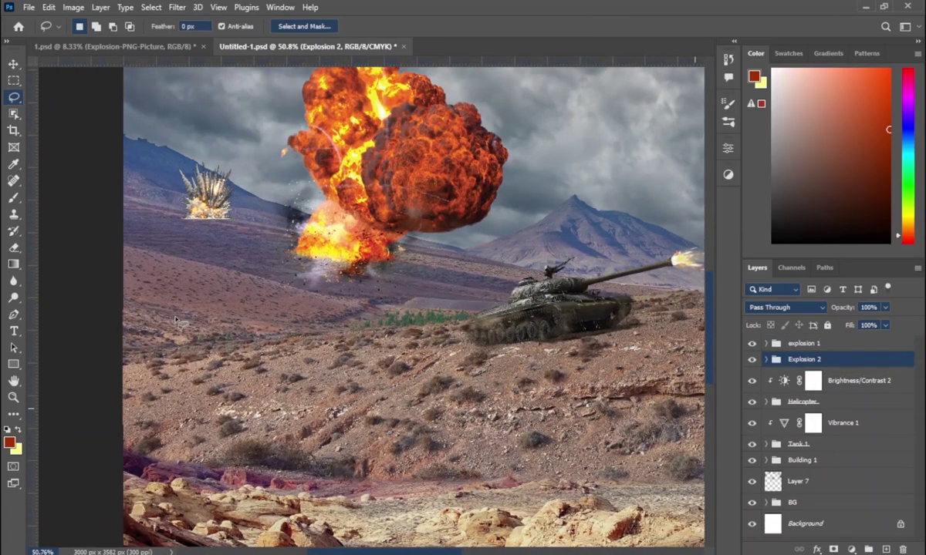
pyautogui.scroll(1, 201, 223)
pyautogui.scroll(3, 201, 224)
pyautogui.scroll(3, 200, 224)
# Step: Inspect the Explosion 2 and explosion groups' layers and centre the view on the small burst
pyautogui.scroll(2, 200, 223)
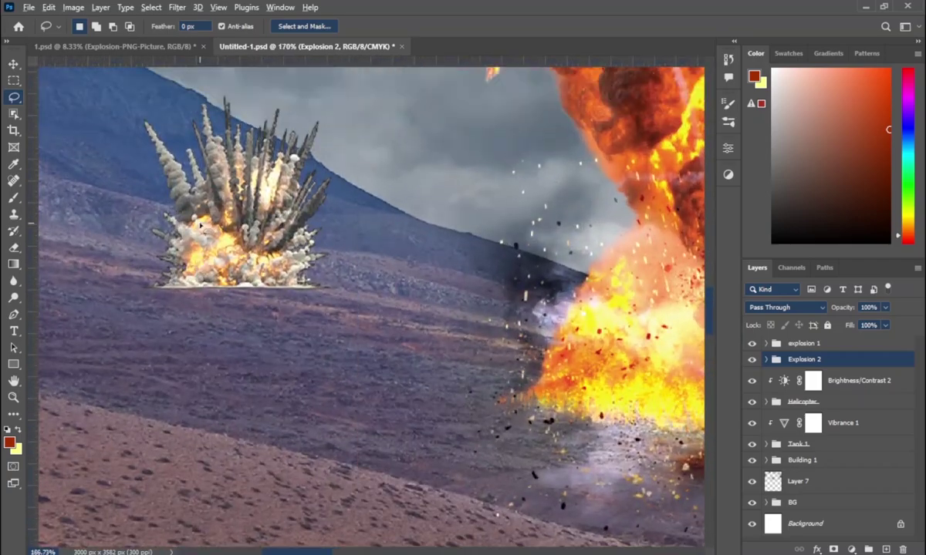
pyautogui.scroll(2, 200, 223)
pyautogui.click(766, 359)
pyautogui.click(842, 383)
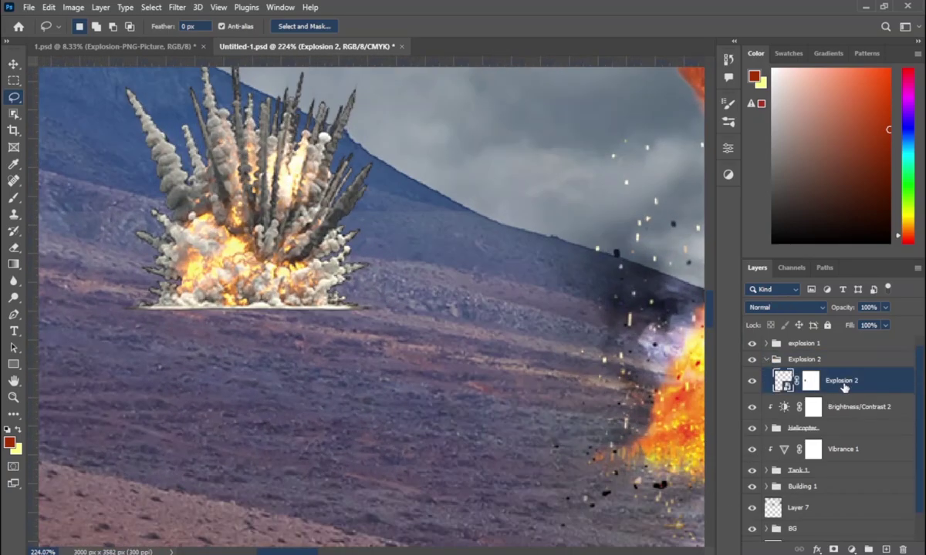
pyautogui.click(766, 359)
pyautogui.click(766, 343)
pyautogui.click(829, 375)
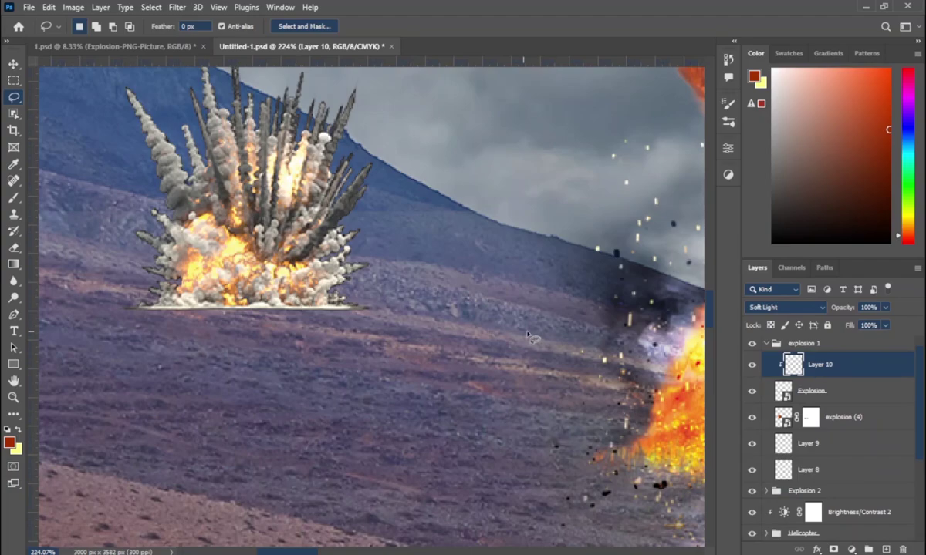
pyautogui.moveTo(358, 274); pyautogui.dragTo(393, 316)
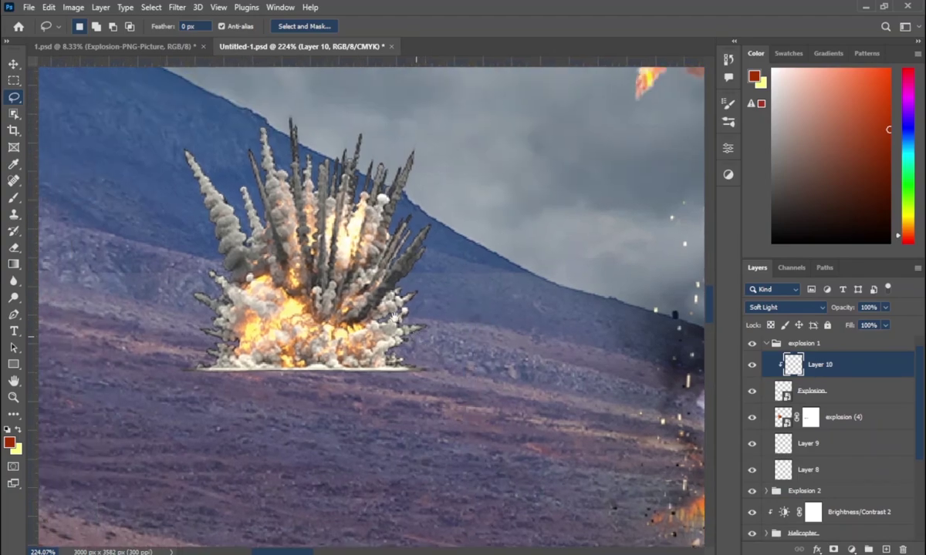
pyautogui.click(766, 343)
pyautogui.click(804, 359)
# Step: Add Soft Light Layer 11 above Explosion 2, sample yellow, and clip it to the burst
pyautogui.hotkey('ctrl', 'shift', 'alt', 'n')
pyautogui.press('b')
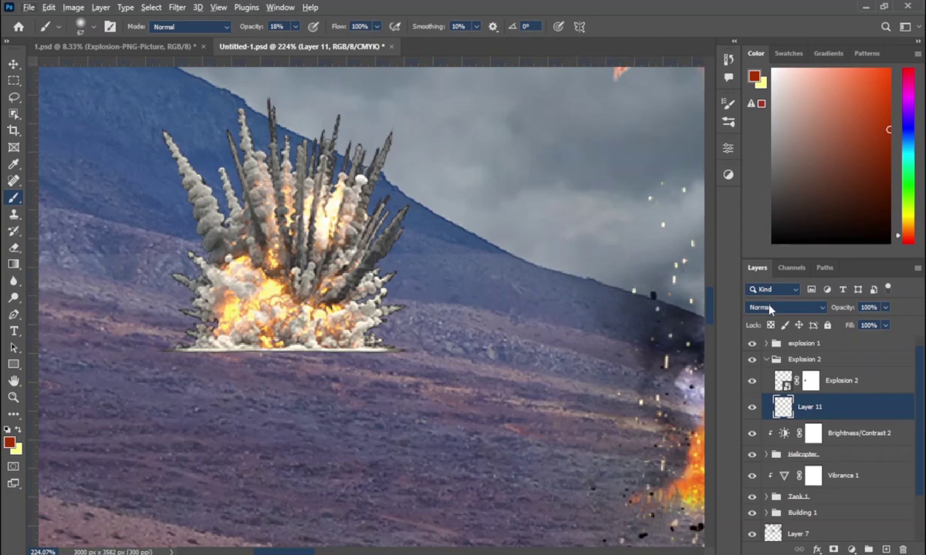
pyautogui.click(769, 308)
pyautogui.click(814, 404)
pyautogui.moveTo(816, 407); pyautogui.dragTo(849, 378)
pyautogui.keyDown('alt'); pyautogui.click(275, 283); pyautogui.keyUp('alt')
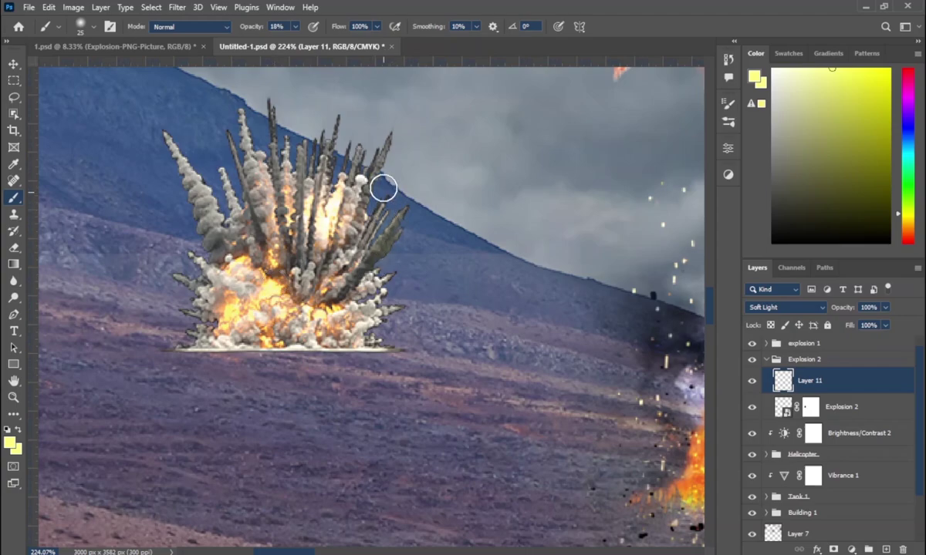
pyautogui.keyDown('alt'); pyautogui.click(839, 393); pyautogui.keyUp('alt')
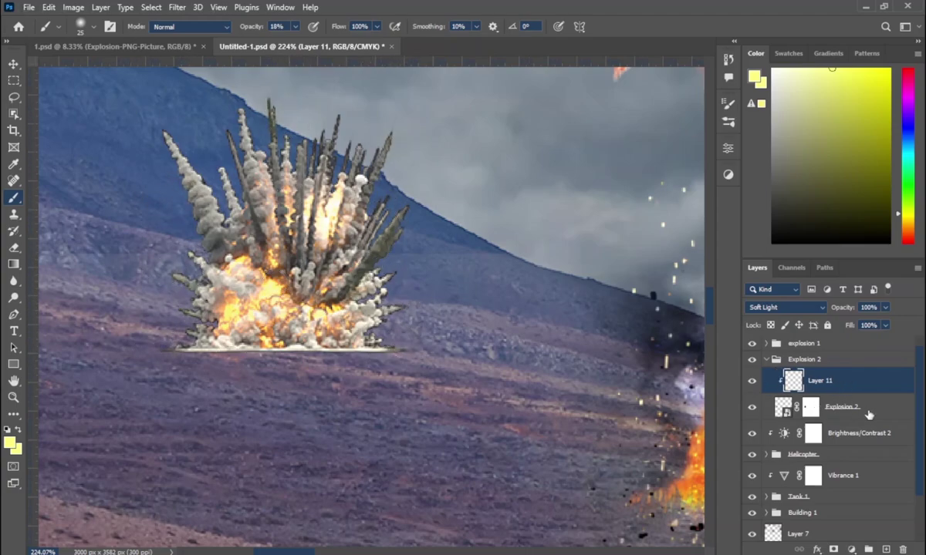
# Step: Convert the Explosion 2 layer into a smart object
pyautogui.click(803, 405)
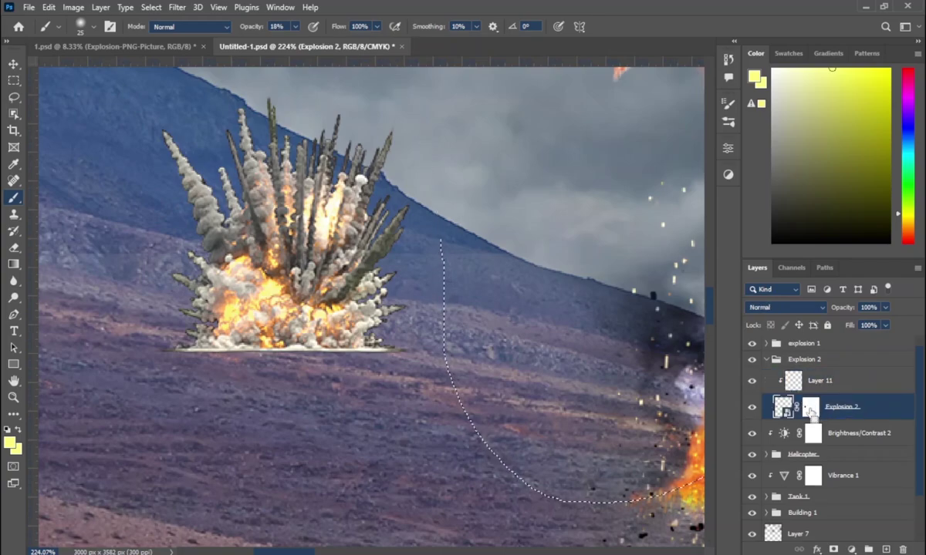
pyautogui.rightClick(784, 409)
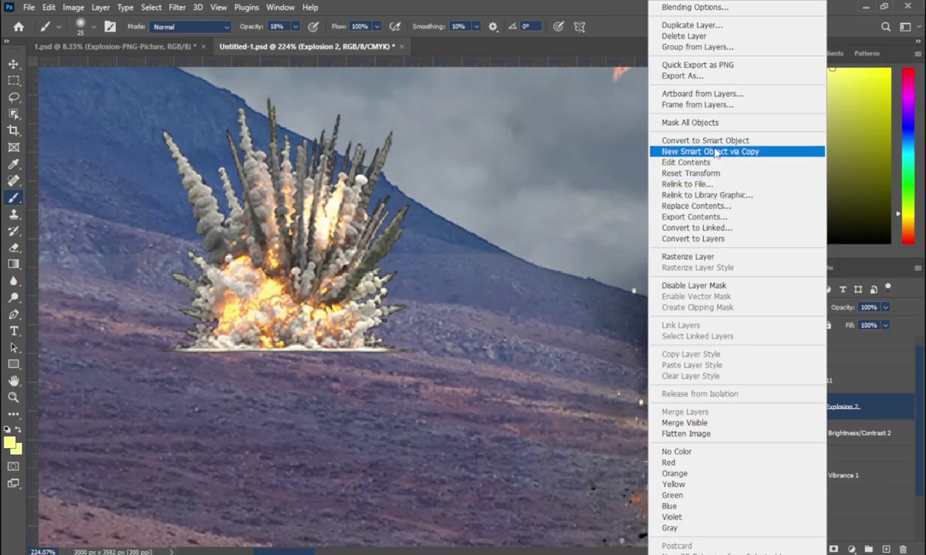
pyautogui.click(682, 138)
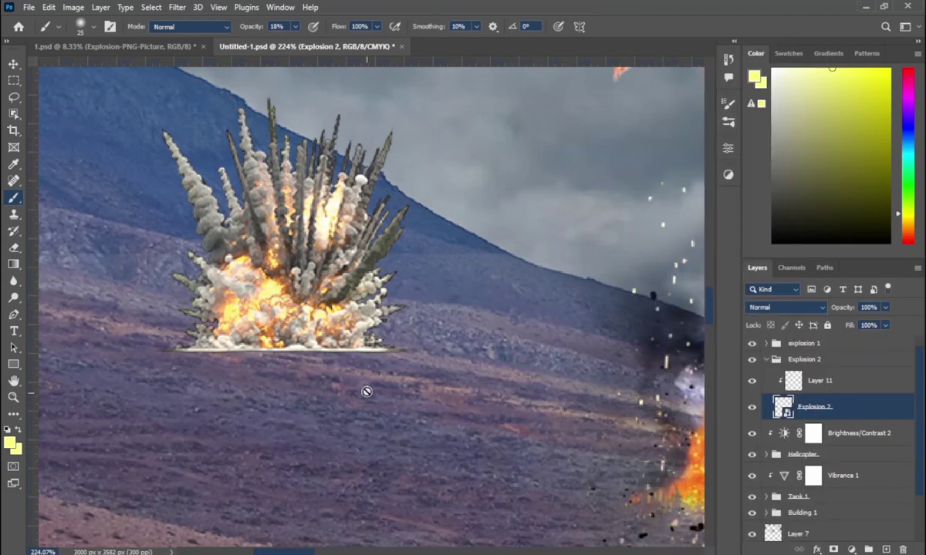
pyautogui.scroll(2, 366, 392)
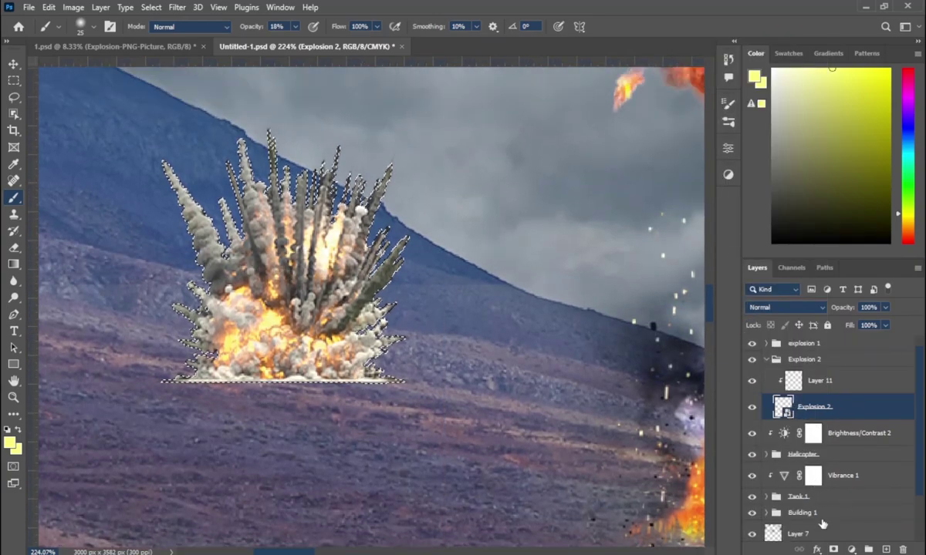
# Step: Add a mask to Explosion 2 and tighten it with a Minimum filter of radius 2
pyautogui.keyDown('alt'); pyautogui.click(834, 549); pyautogui.keyUp('alt')
pyautogui.scroll(1, 398, 349)
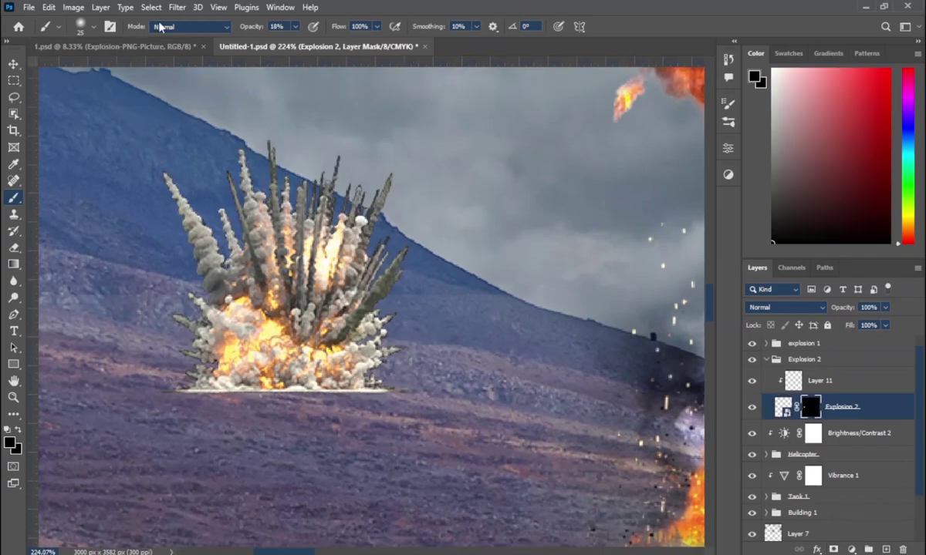
pyautogui.click(180, 8)
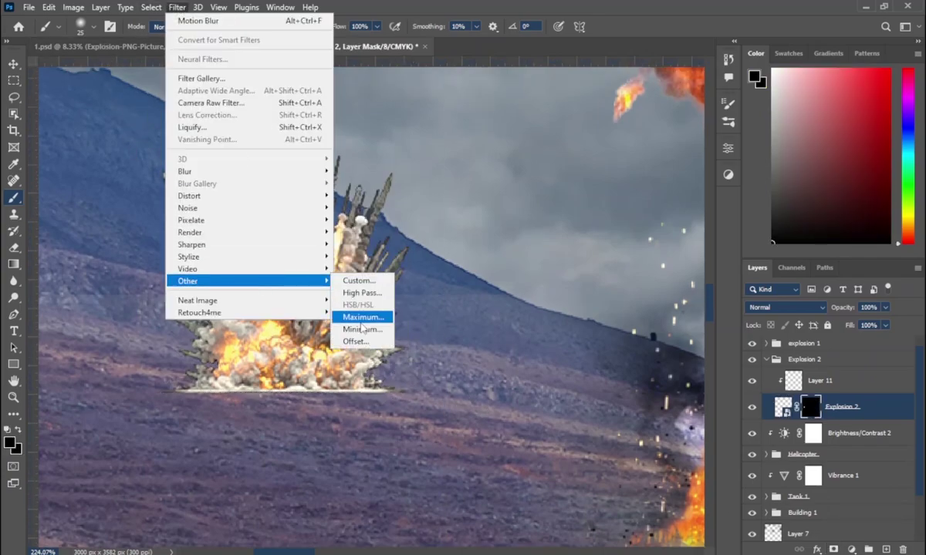
pyautogui.click(360, 324)
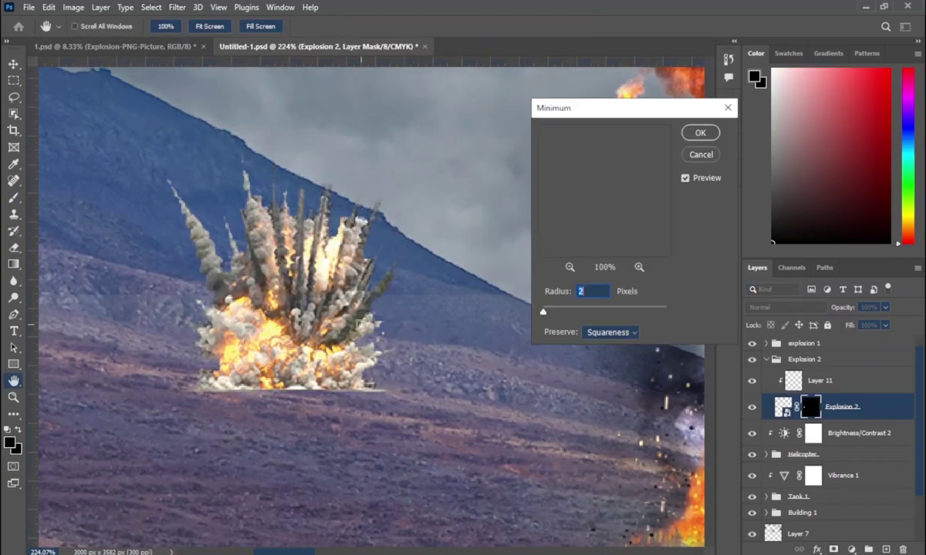
pyautogui.click(699, 134)
# Step: Set up the grass brush tip at about 56 px and 62% opacity, angled slightly
pyautogui.press('b')
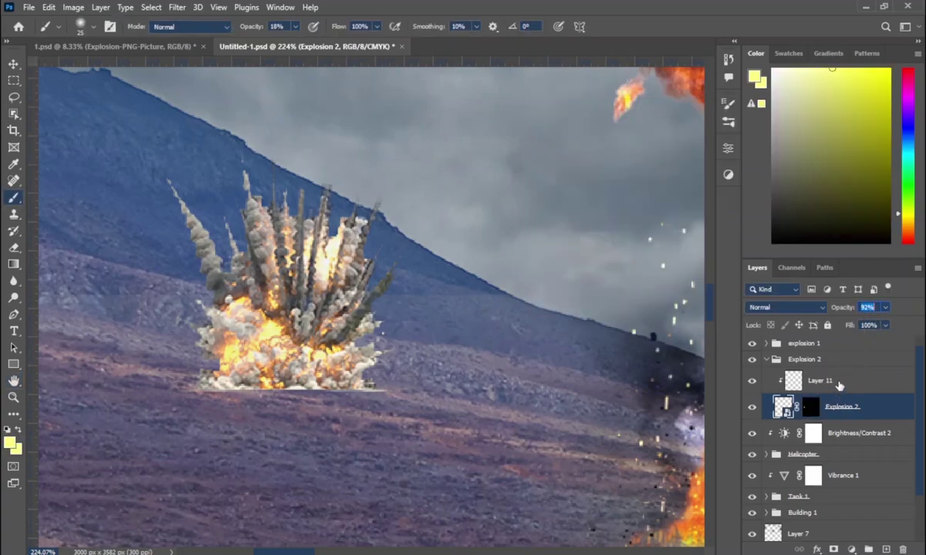
pyautogui.press('.')
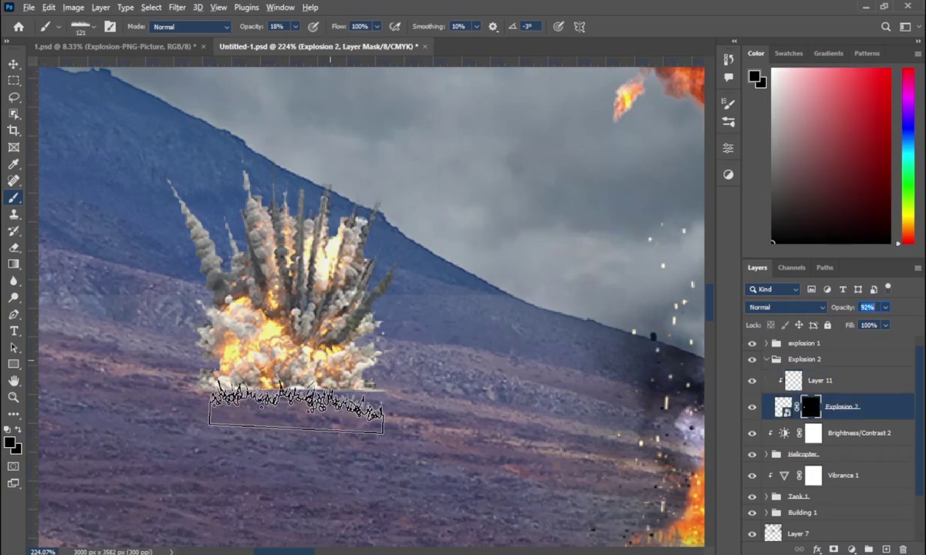
pyautogui.scroll(2, 235, 408)
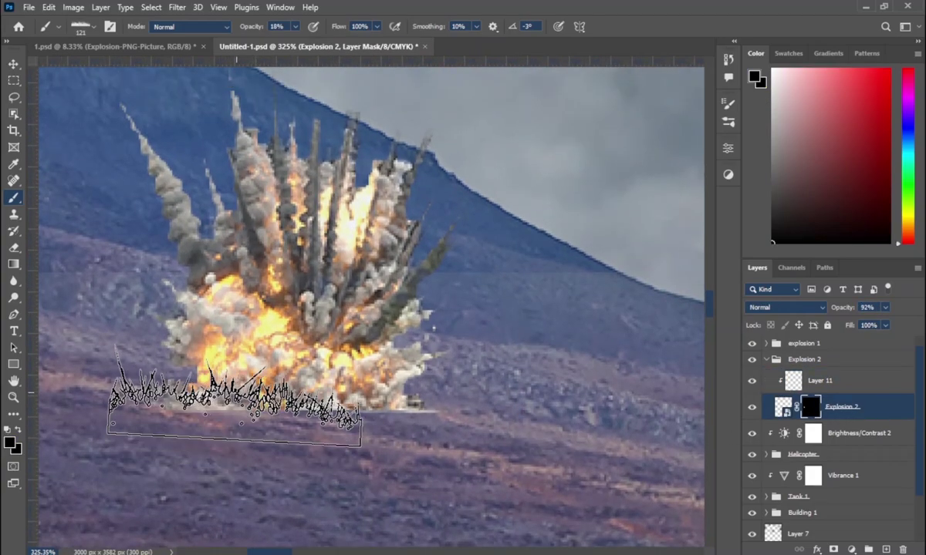
pyautogui.moveTo(475, 402); pyautogui.dragTo(432, 402)
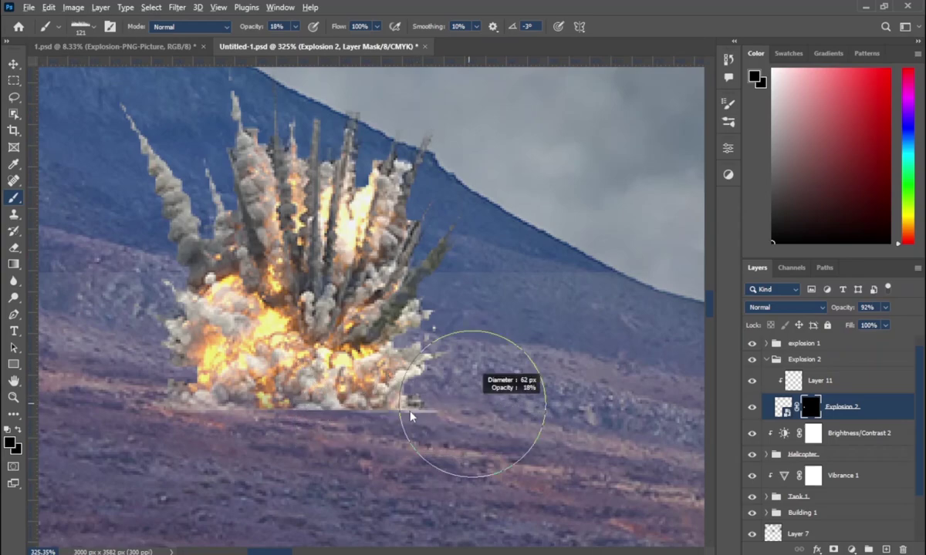
pyautogui.press('6')
pyautogui.press('2')
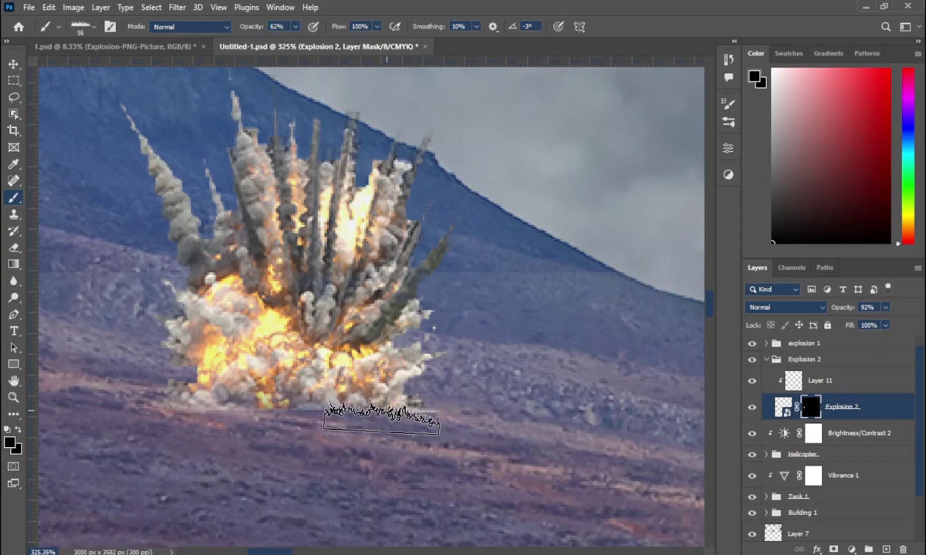
pyautogui.press('Right')
pyautogui.press('Right')
pyautogui.press('Right')
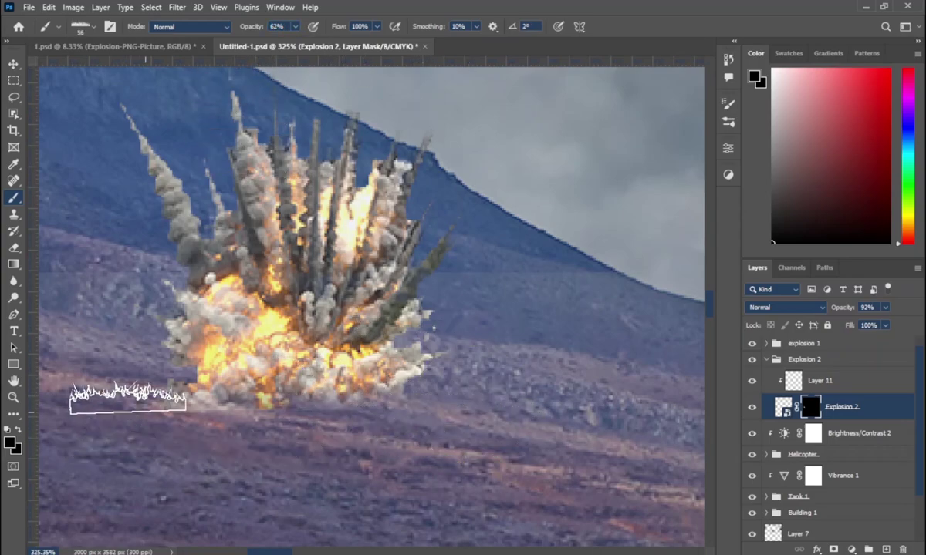
pyautogui.scroll(-5, 373, 419)
# Step: Expand the explosion 1 group and select Layer 10 inside it
pyautogui.scroll(-1, 373, 419)
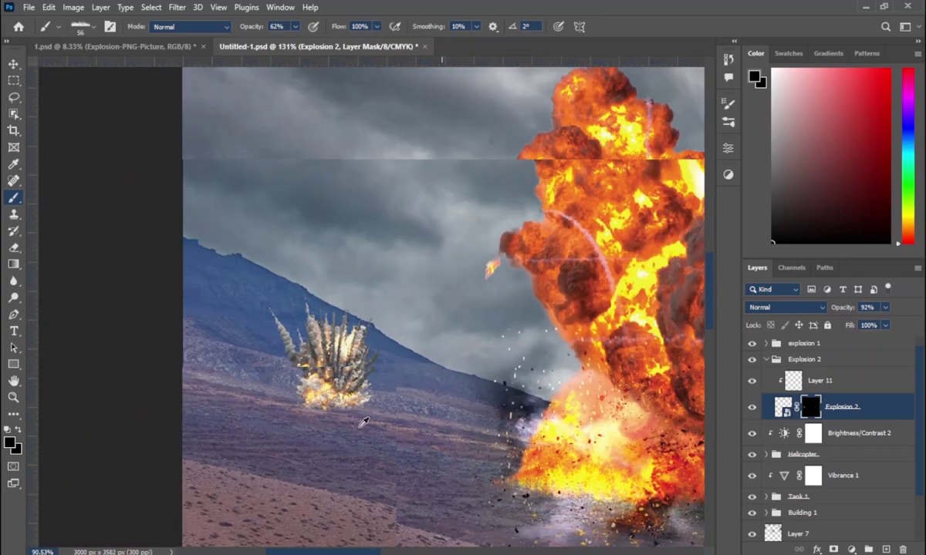
pyautogui.scroll(-2, 362, 409)
pyautogui.scroll(-1, 347, 397)
pyautogui.scroll(-1, 333, 390)
pyautogui.scroll(1, 432, 401)
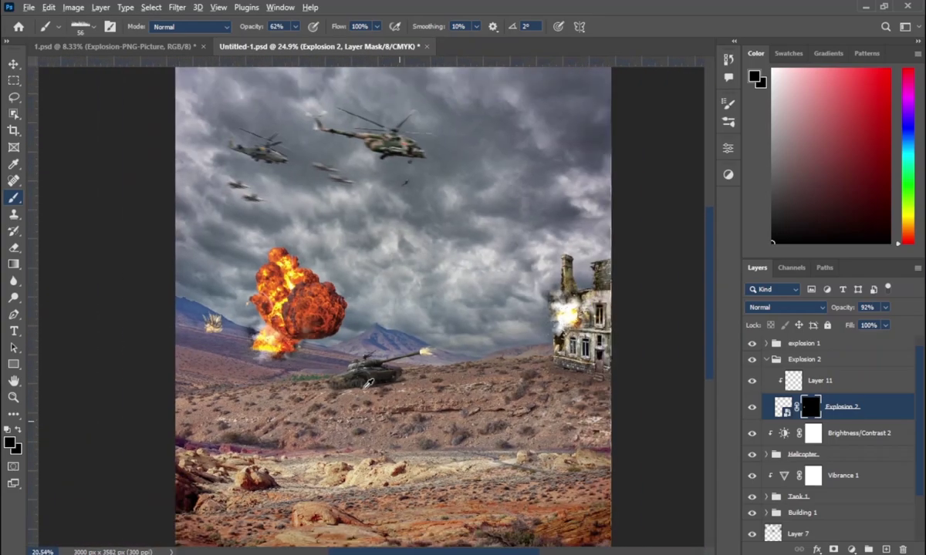
pyautogui.scroll(1, 555, 417)
pyautogui.scroll(1, 664, 432)
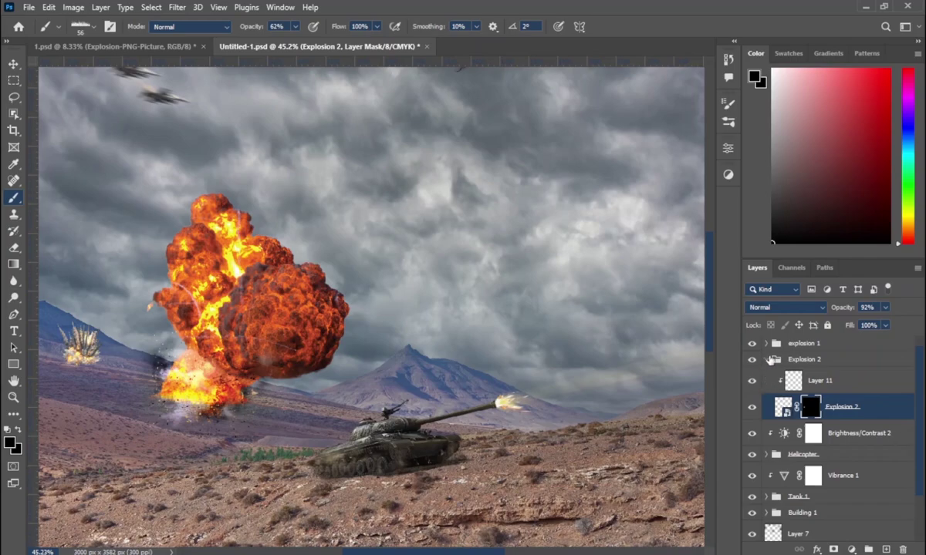
pyautogui.click(769, 359)
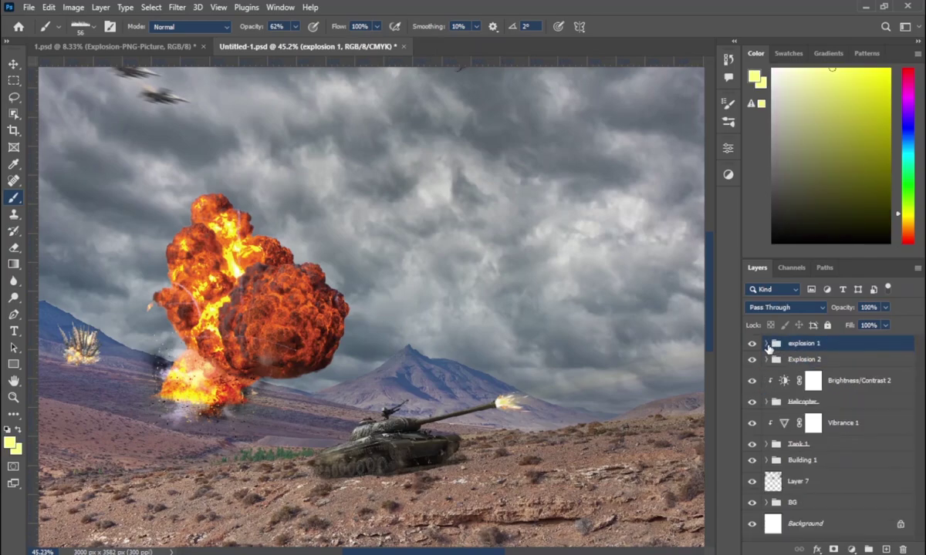
pyautogui.click(766, 343)
pyautogui.click(802, 365)
# Step: Add a Brightness/Contrast layer with brightness 95 and contrast raised to 39
pyautogui.click(851, 549)
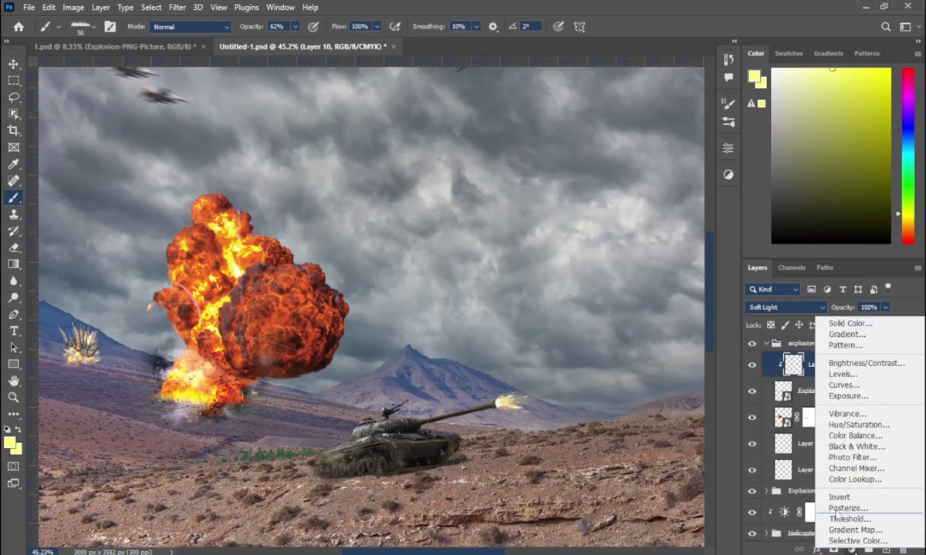
pyautogui.click(837, 363)
pyautogui.moveTo(618, 219); pyautogui.dragTo(668, 221)
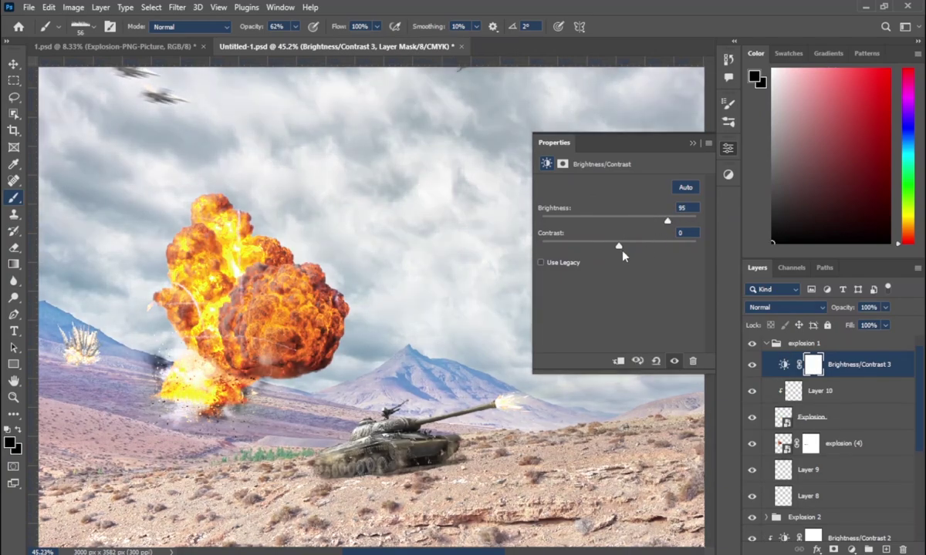
pyautogui.moveTo(618, 246); pyautogui.dragTo(657, 245)
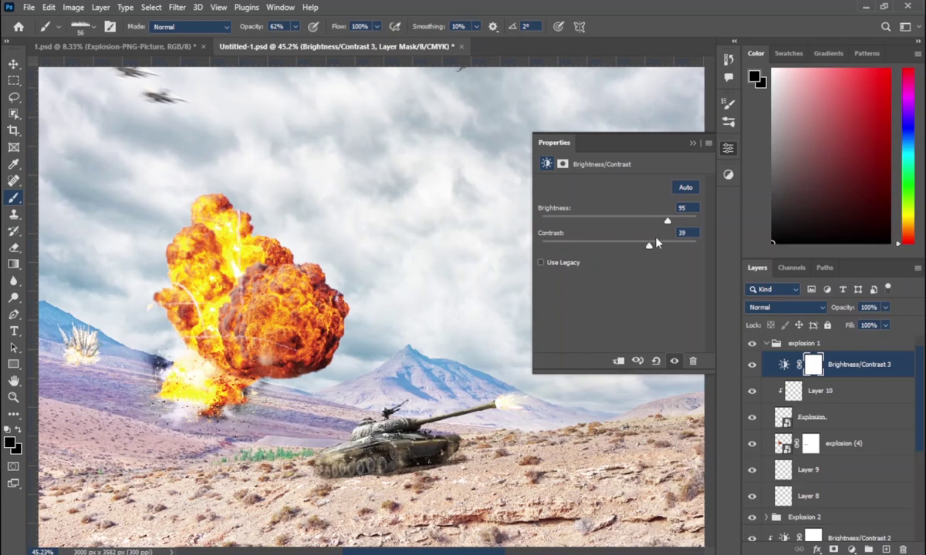
pyautogui.click(692, 145)
# Step: Move Brightness/Contrast 3 just above explosion (4) and invert its mask to black
pyautogui.moveTo(847, 365); pyautogui.dragTo(863, 423)
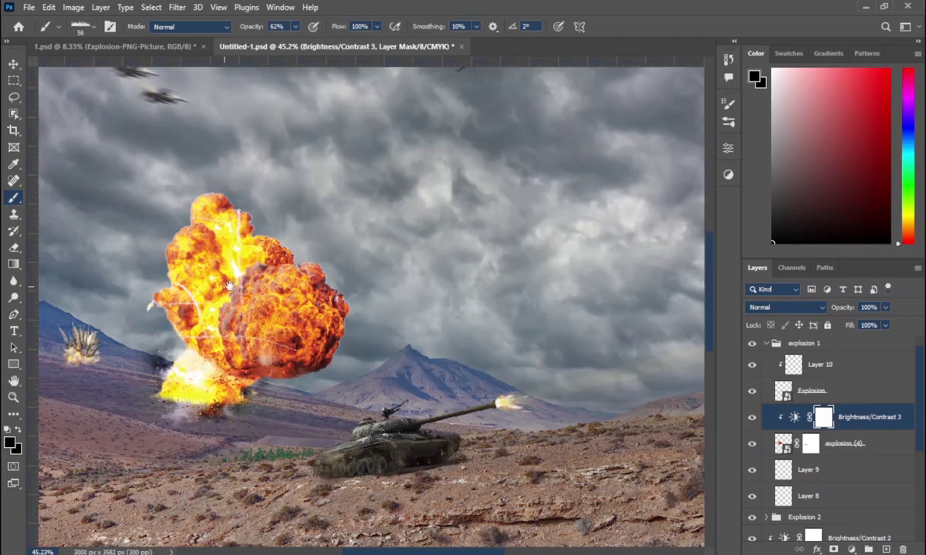
pyautogui.moveTo(230, 286); pyautogui.dragTo(598, 403)
pyautogui.hotkey('ctrl', 'i')
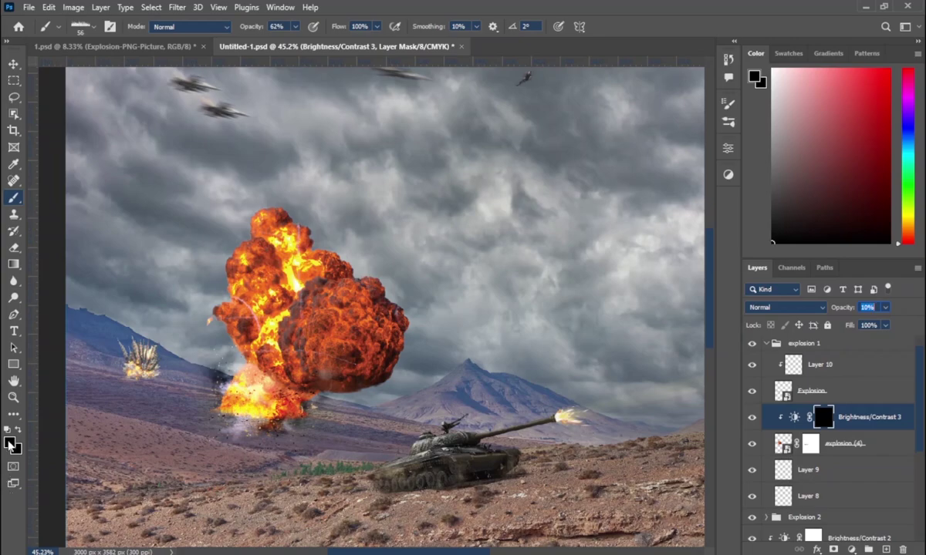
# Step: Set the painting colour to white (ffffff) with a soft round brush about 190 px
pyautogui.click(10, 442)
pyautogui.write('ffffff')
pyautogui.press('Return')
pyautogui.rightClick(326, 325)
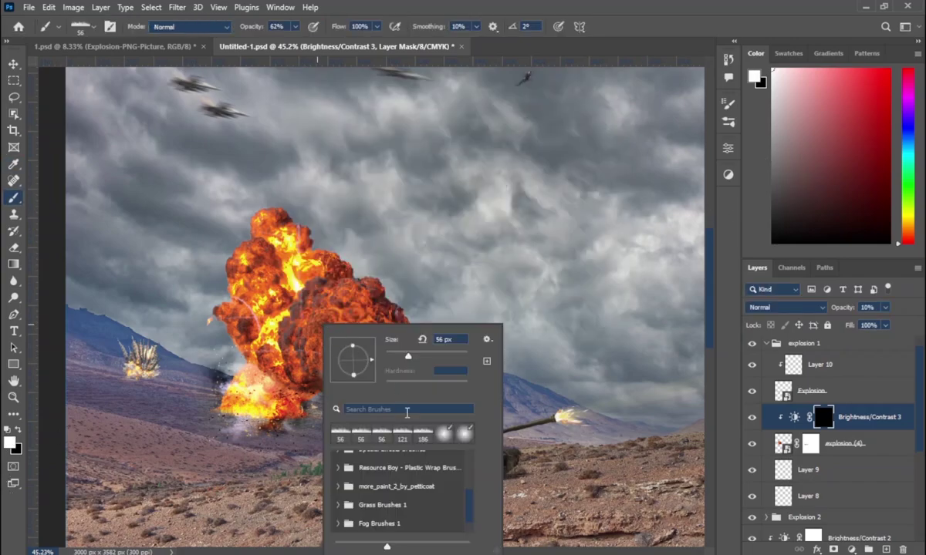
pyautogui.press('Escape')
pyautogui.keyDown('alt'); pyautogui.rightClick(320, 280); pyautogui.keyUp('alt')
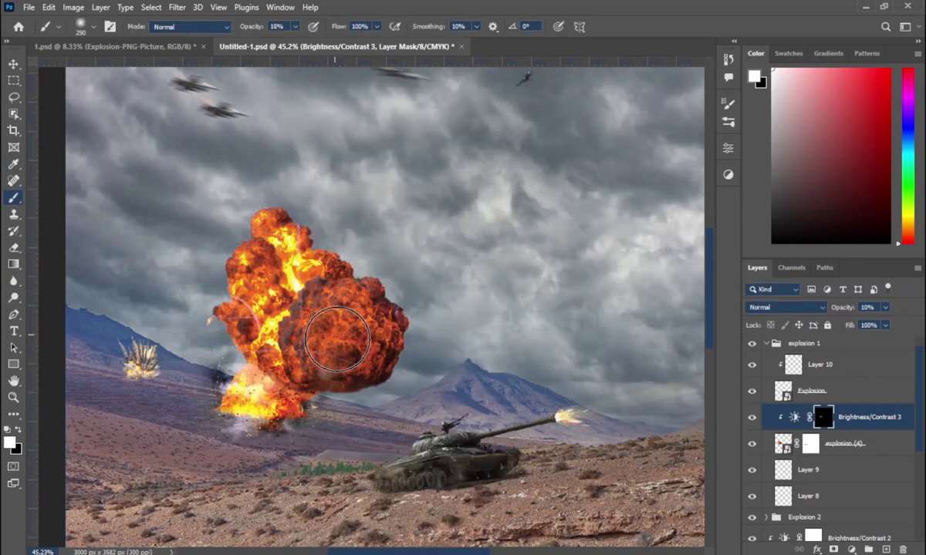
pyautogui.keyDown('alt'); pyautogui.rightClick(287, 306); pyautogui.keyUp('alt')
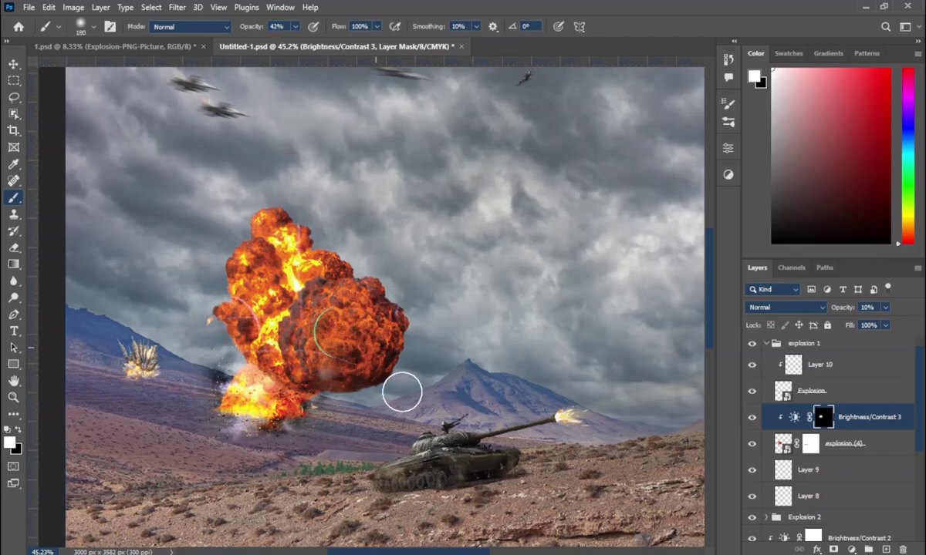
# Step: Raise Brightness/Contrast 3 opacity to 89% and resize the brush to about 71 px
pyautogui.moveTo(849, 311); pyautogui.dragTo(920, 308)
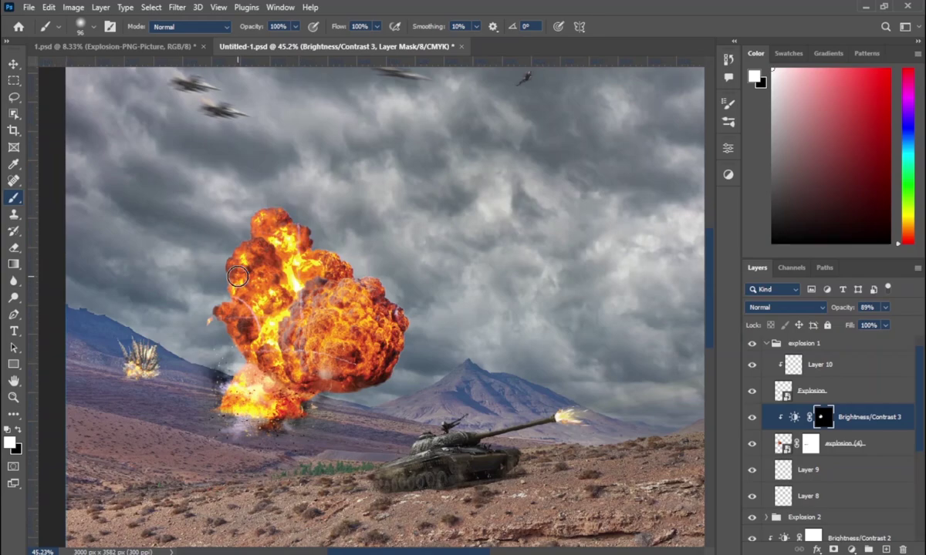
pyautogui.scroll(3, 368, 327)
pyautogui.moveTo(353, 340); pyautogui.dragTo(356, 389)
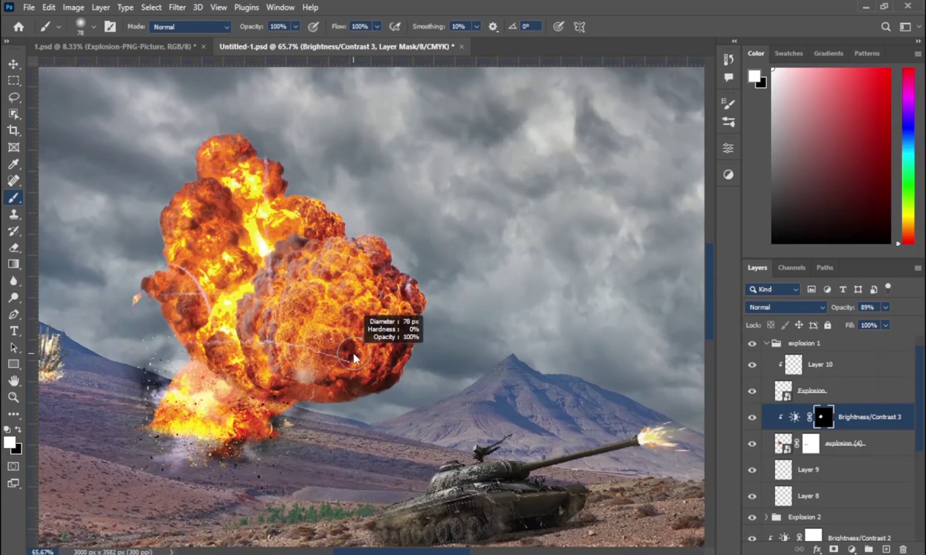
pyautogui.scroll(-1, 810, 463)
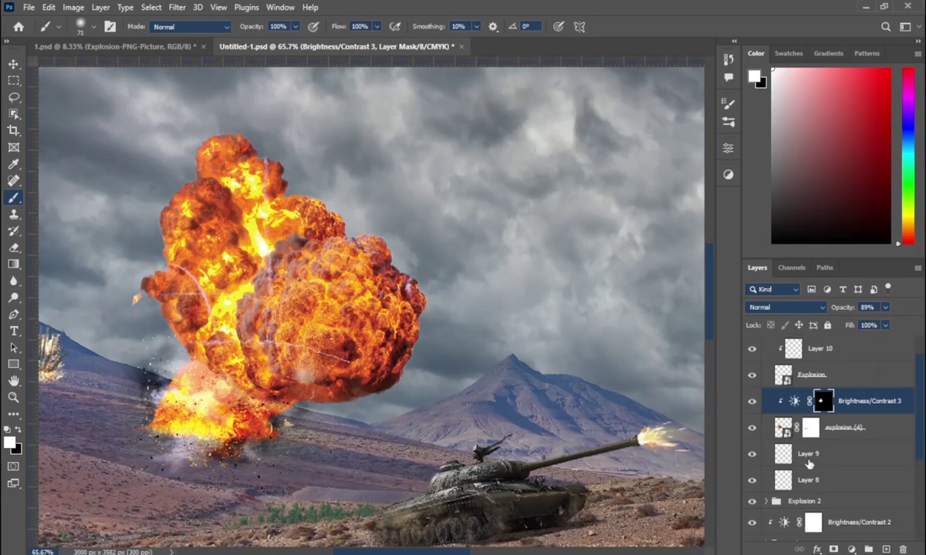
# Step: Add Layer 12 in Soft Light, clip it below, and reset colours to paint black
pyautogui.click(885, 549)
pyautogui.click(785, 307)
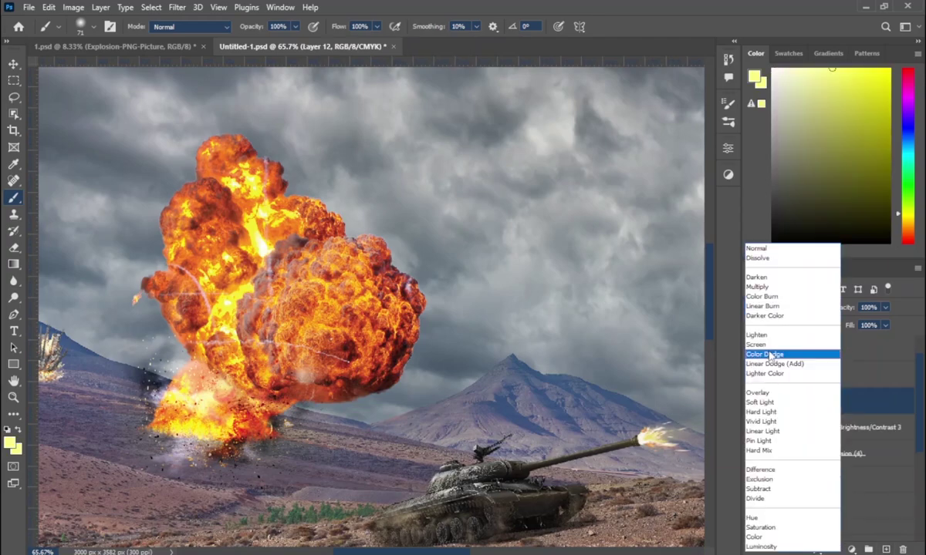
pyautogui.click(766, 399)
pyautogui.keyDown('alt'); pyautogui.click(819, 410); pyautogui.keyUp('alt')
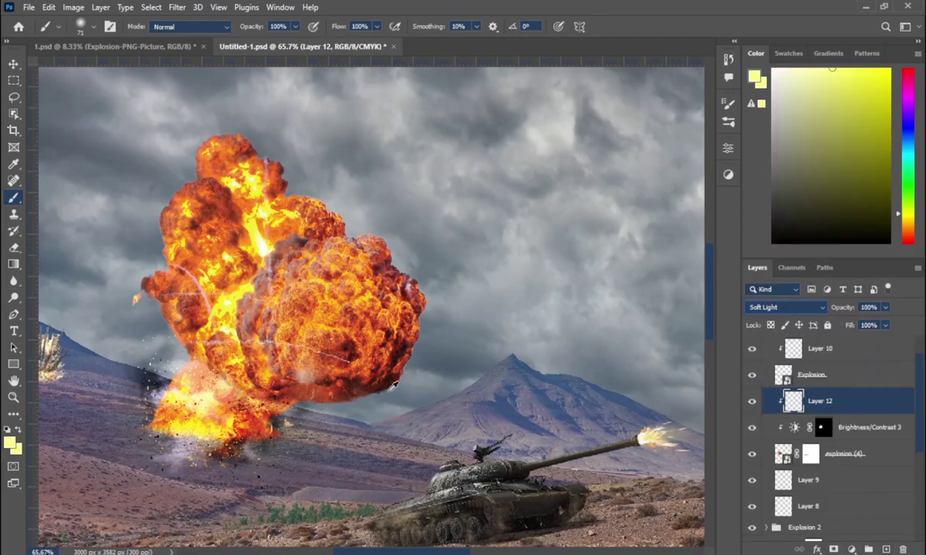
pyautogui.press('d')
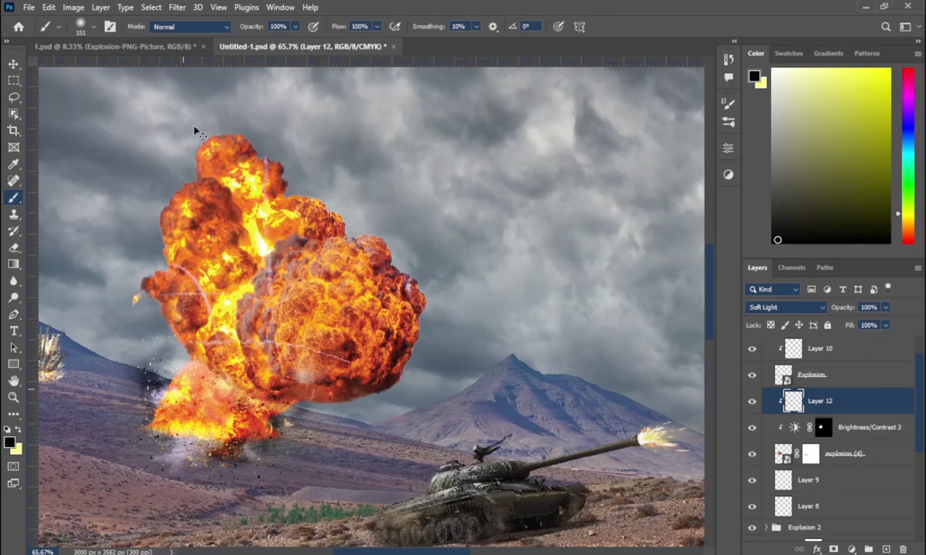
pyautogui.moveTo(252, 27); pyautogui.dragTo(238, 38)
pyautogui.moveTo(255, 270); pyautogui.dragTo(228, 304)
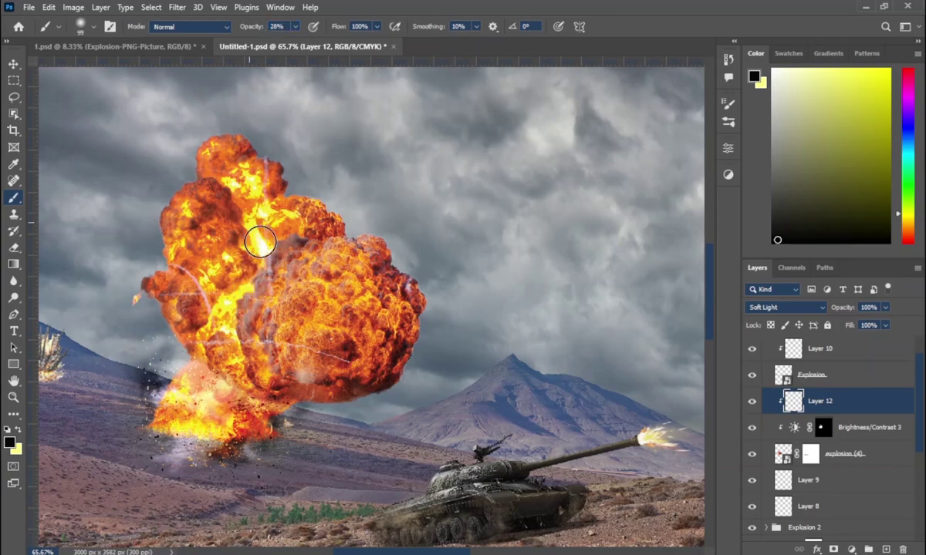
pyautogui.scroll(-2, 378, 297)
pyautogui.scroll(-3, 379, 297)
pyautogui.scroll(-2, 379, 297)
# Step: Skew the top edge of the explosion 1 group slightly with Free Transform
pyautogui.scroll(1, 379, 297)
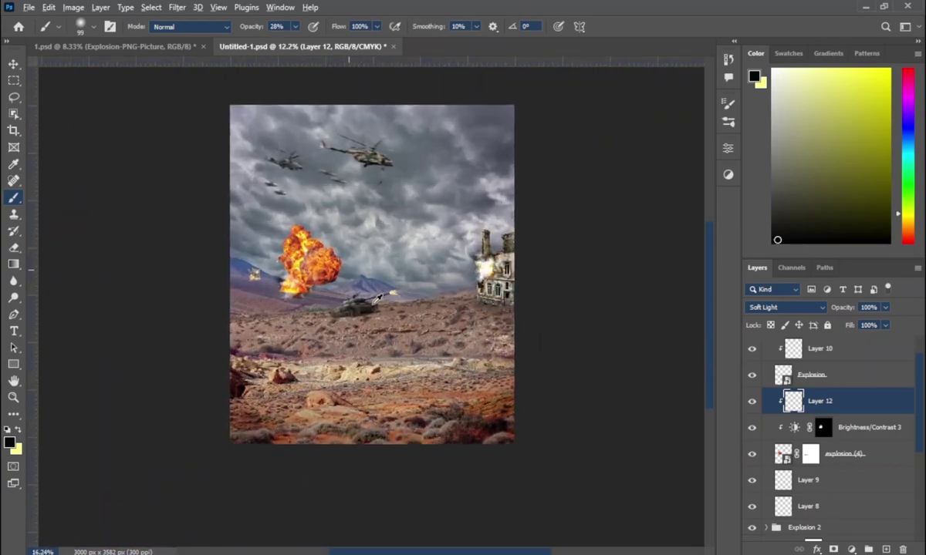
pyautogui.scroll(1, 378, 297)
pyautogui.scroll(1, 320, 286)
pyautogui.keyDown('ctrl'); pyautogui.click(320, 285); pyautogui.keyUp('ctrl')
pyautogui.hotkey('ctrl', 't')
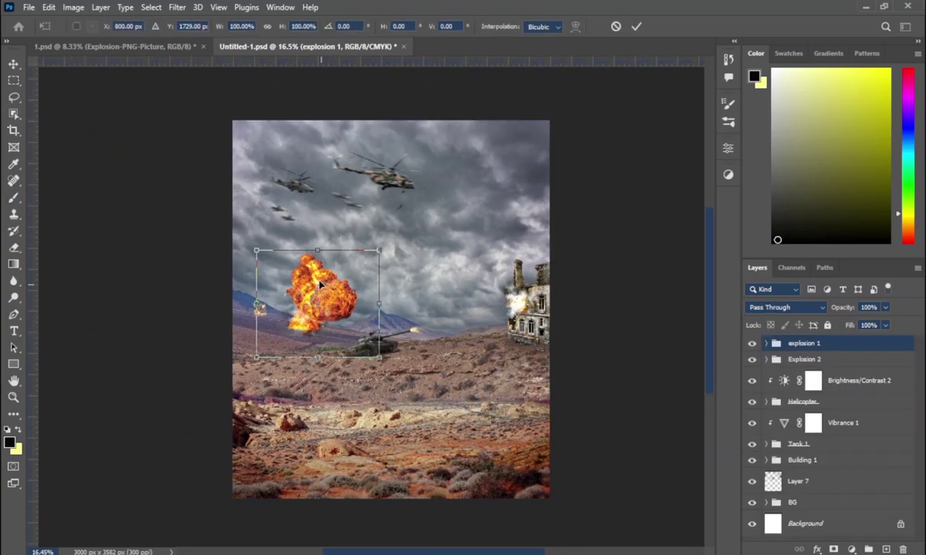
pyautogui.moveTo(317, 251); pyautogui.dragTo(320, 260)
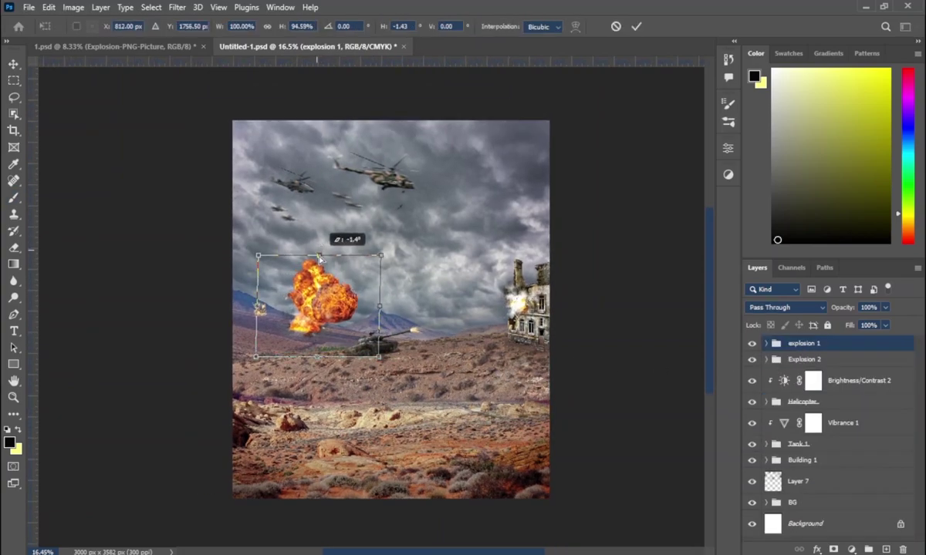
pyautogui.press('Return')
pyautogui.press('b')
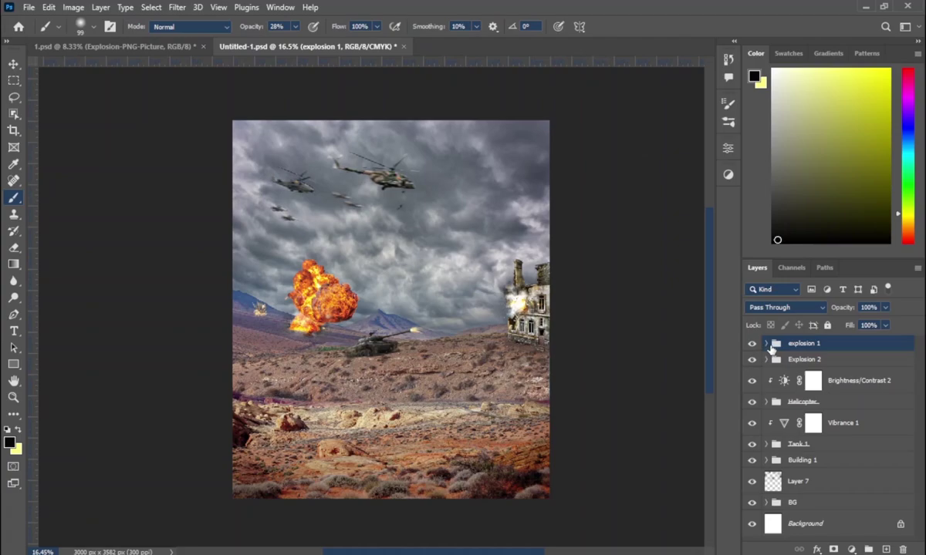
# Step: Check explosion (4) in the group, collapse it, and drag the paragliding image in
pyautogui.click(766, 343)
pyautogui.scroll(-1, 834, 432)
pyautogui.click(840, 454)
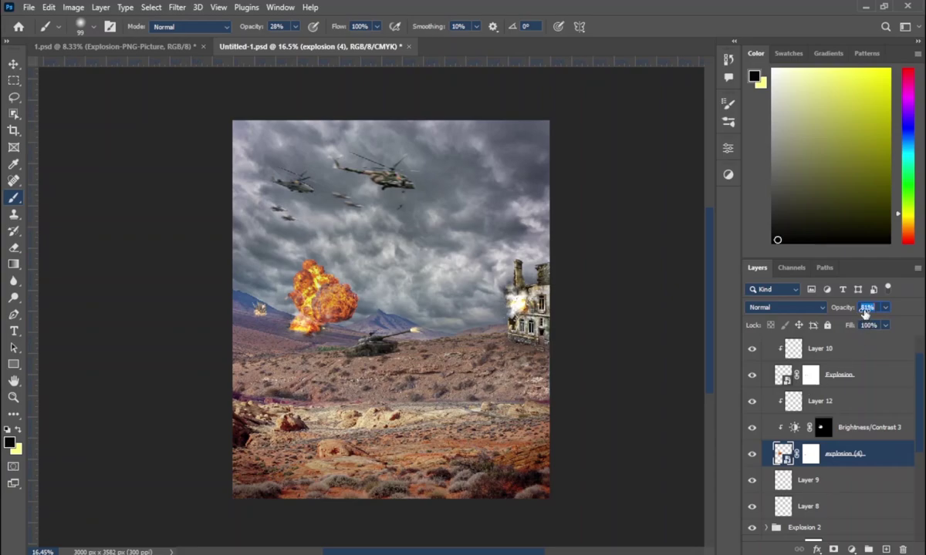
pyautogui.scroll(1, 813, 396)
pyautogui.click(767, 344)
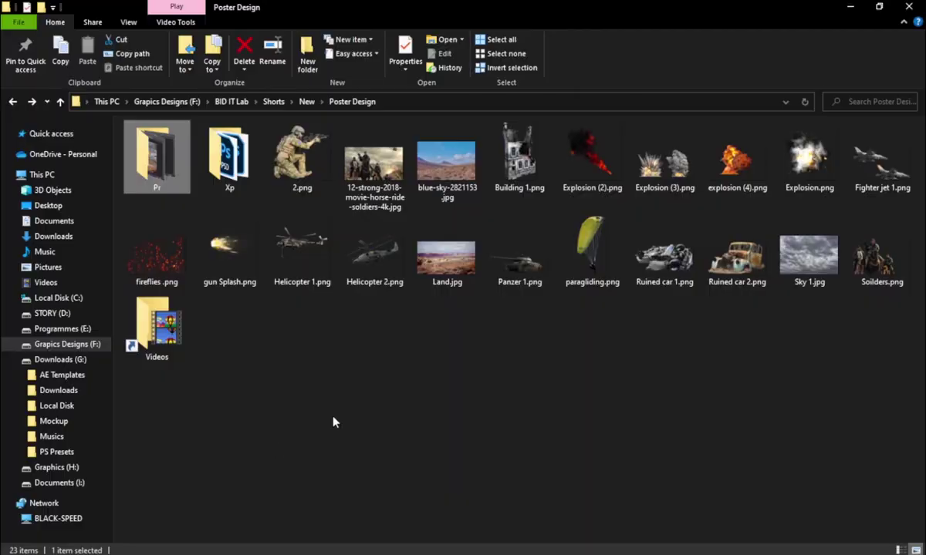
pyautogui.moveTo(574, 274)
pyautogui.mouseDown()
pyautogui.moveTo(583, 507)
pyautogui.moveTo(433, 235)
pyautogui.mouseUp()
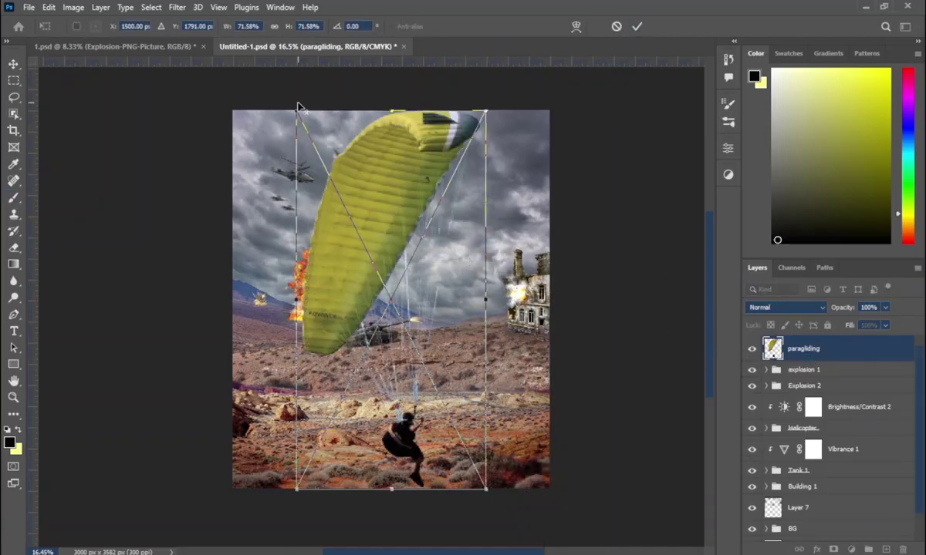
# Step: Shrink, flip horizontally and place the paraglider in the sky, then open its embedded contents
pyautogui.moveTo(298, 106); pyautogui.dragTo(356, 230)
pyautogui.rightClick(395, 263)
pyautogui.click(428, 500)
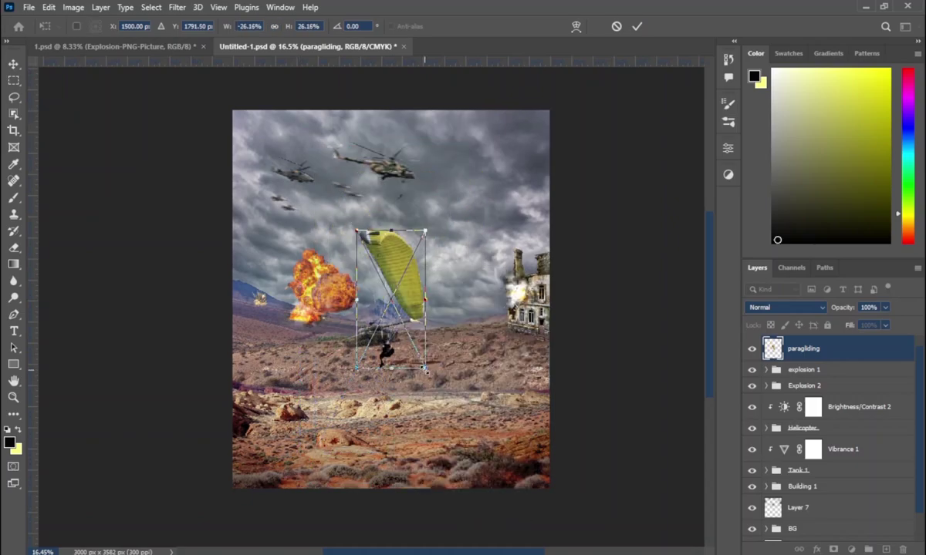
pyautogui.moveTo(424, 368); pyautogui.dragTo(416, 324)
pyautogui.scroll(2, 449, 286)
pyautogui.moveTo(351, 305)
pyautogui.mouseDown()
pyautogui.moveTo(513, 215)
pyautogui.moveTo(451, 162)
pyautogui.mouseUp()
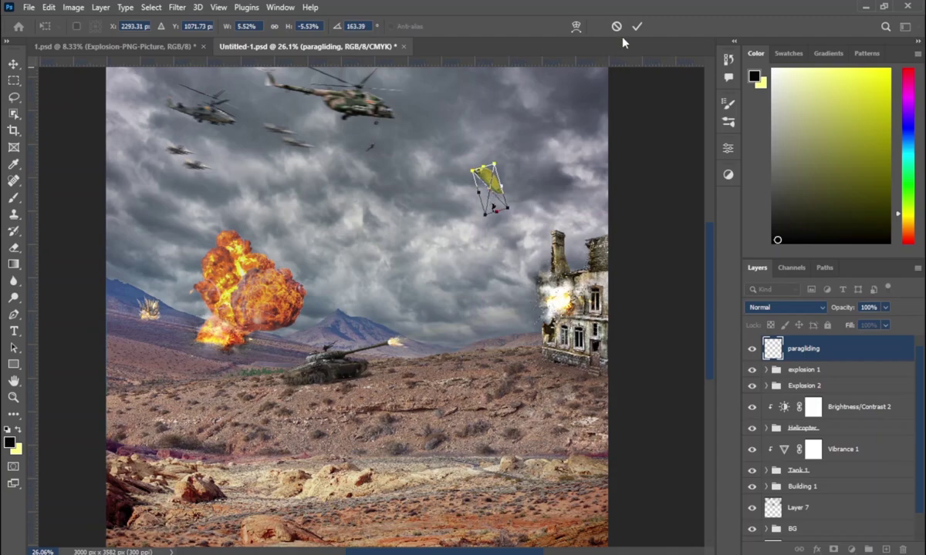
pyautogui.click(636, 26)
pyautogui.doubleClick(773, 349)
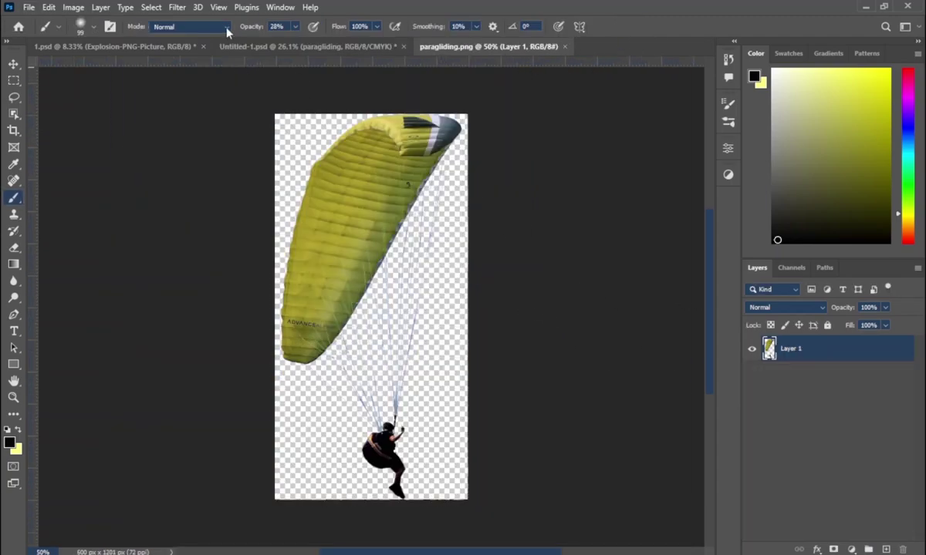
# Step: Select the paraglider's yellow wing using Color Range
pyautogui.click(151, 7)
pyautogui.click(179, 133)
pyautogui.click(314, 209)
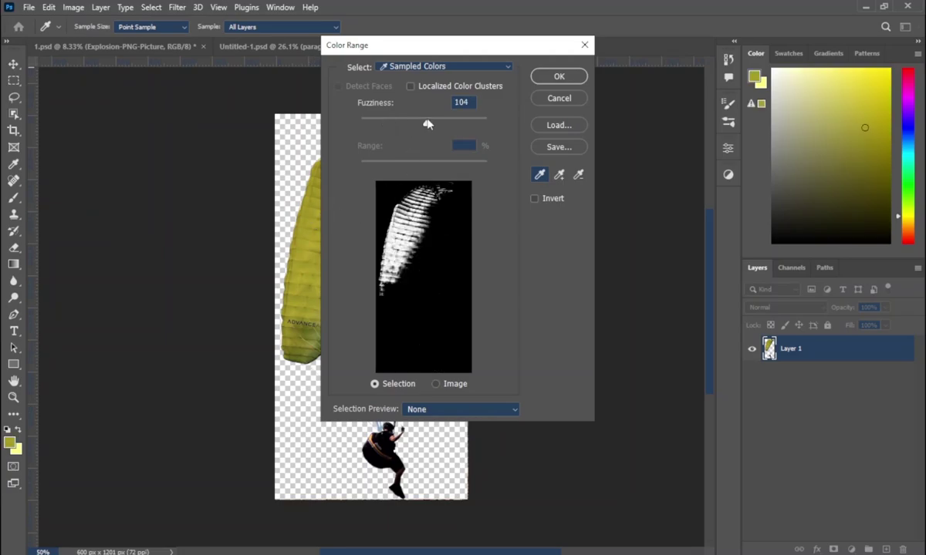
pyautogui.doubleClick(465, 104)
pyautogui.write('100')
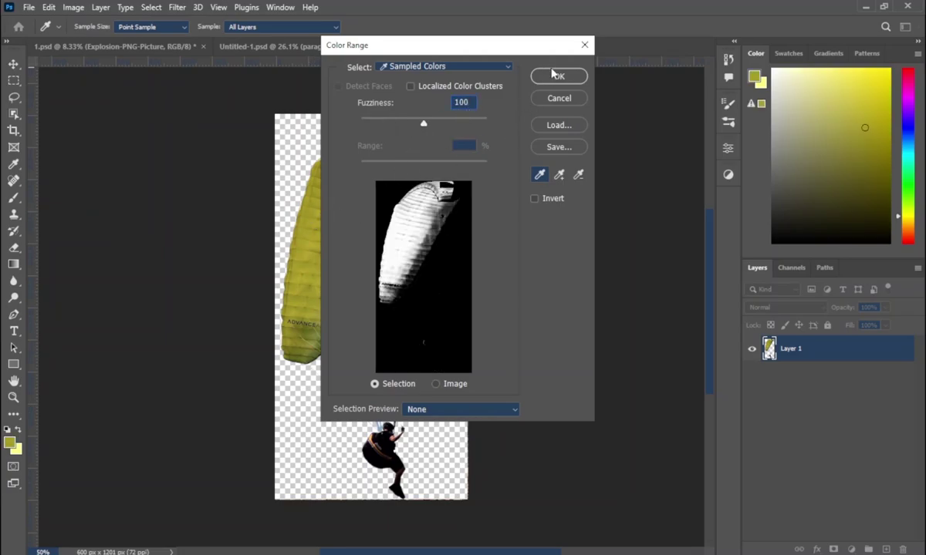
pyautogui.click(557, 77)
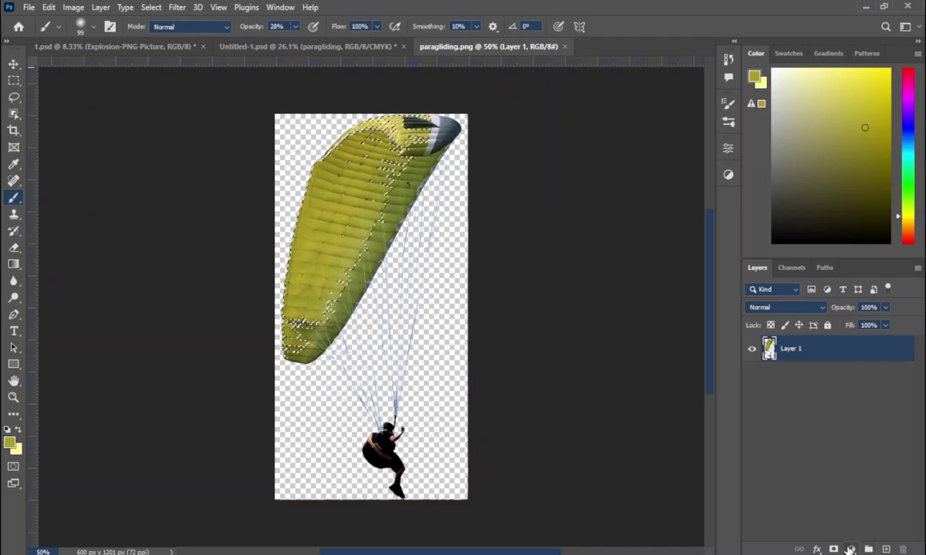
# Step: Fill the wing selection with a dark green Solid Color layer
pyautogui.click(850, 549)
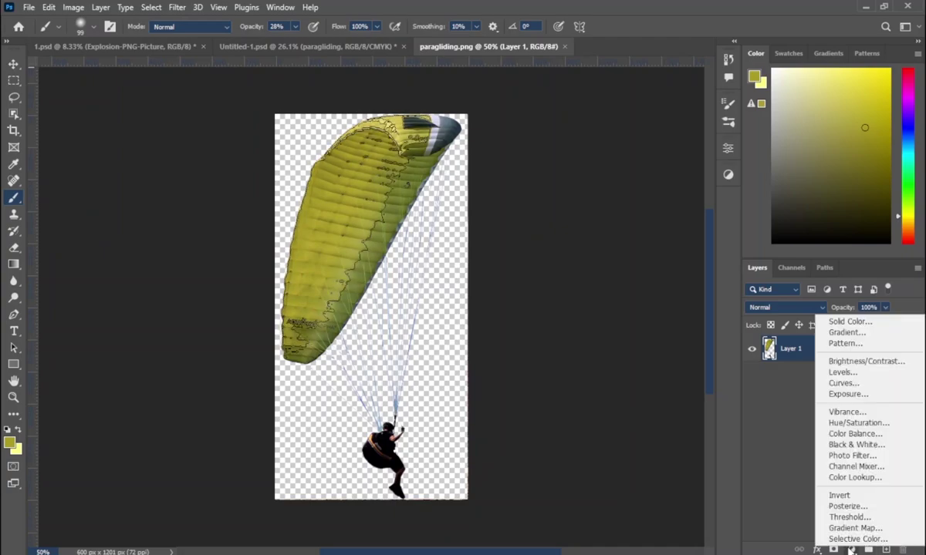
pyautogui.click(848, 322)
pyautogui.moveTo(470, 213); pyautogui.dragTo(470, 241)
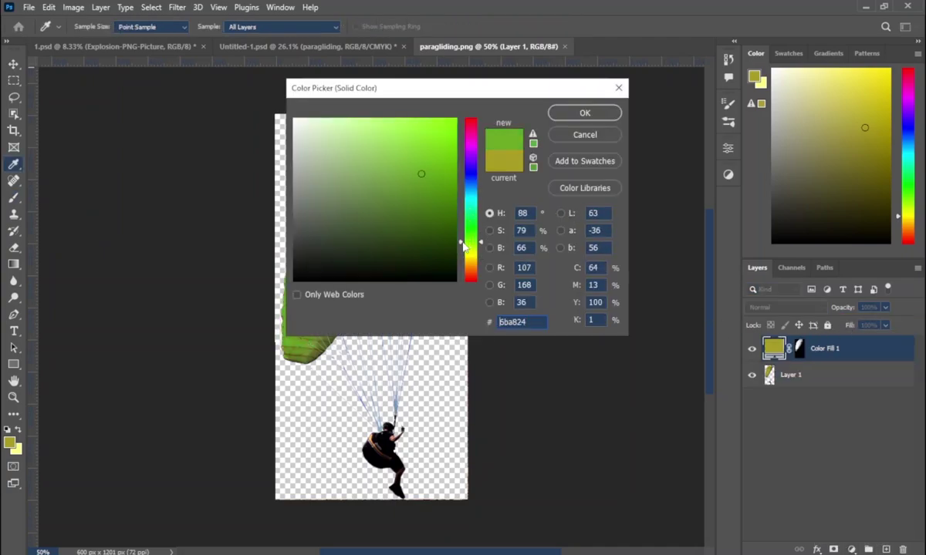
pyautogui.click(458, 231)
pyautogui.click(457, 242)
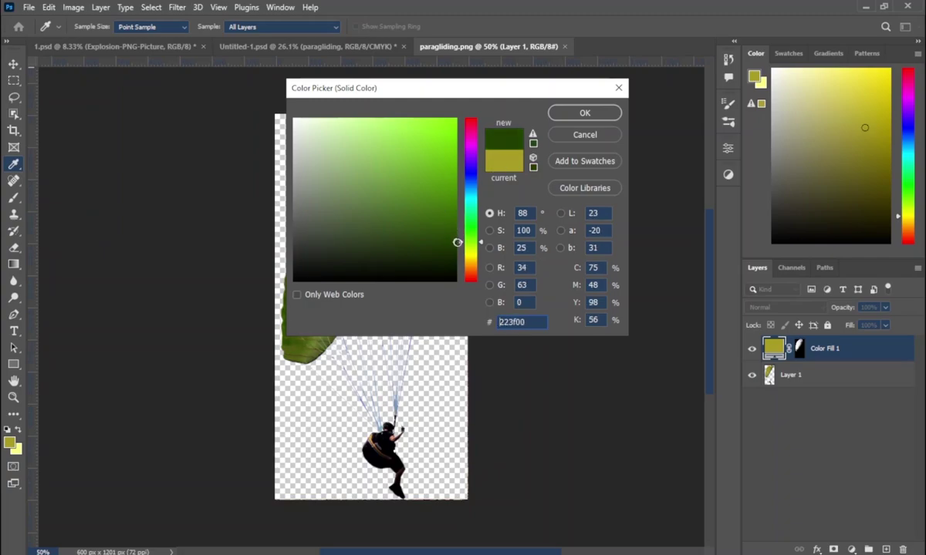
pyautogui.click(585, 113)
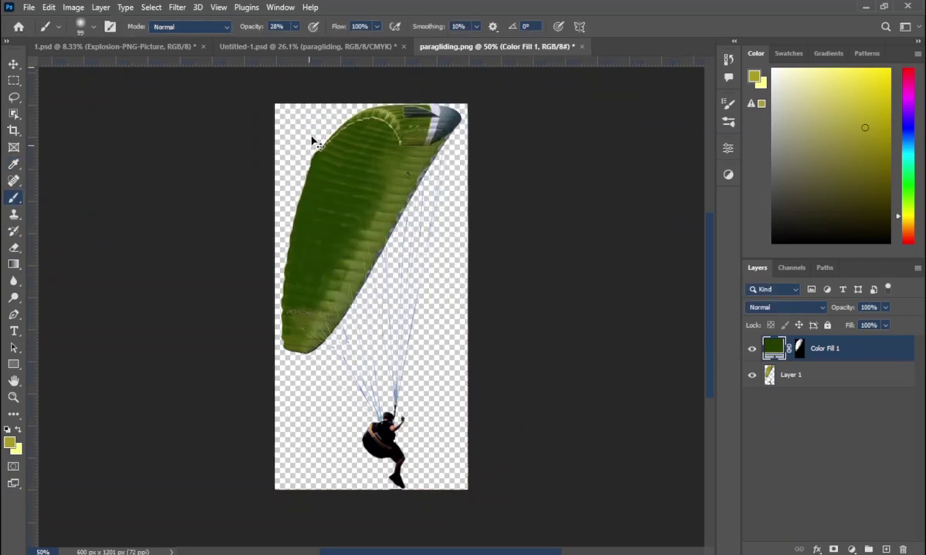
# Step: Merge and save the paraglider contents, then return to the war poster document
pyautogui.hotkey('ctrl', 's')
pyautogui.click(510, 245)
pyautogui.hotkey('ctrl', 'shift', 'e')
pyautogui.hotkey('ctrl', 's')
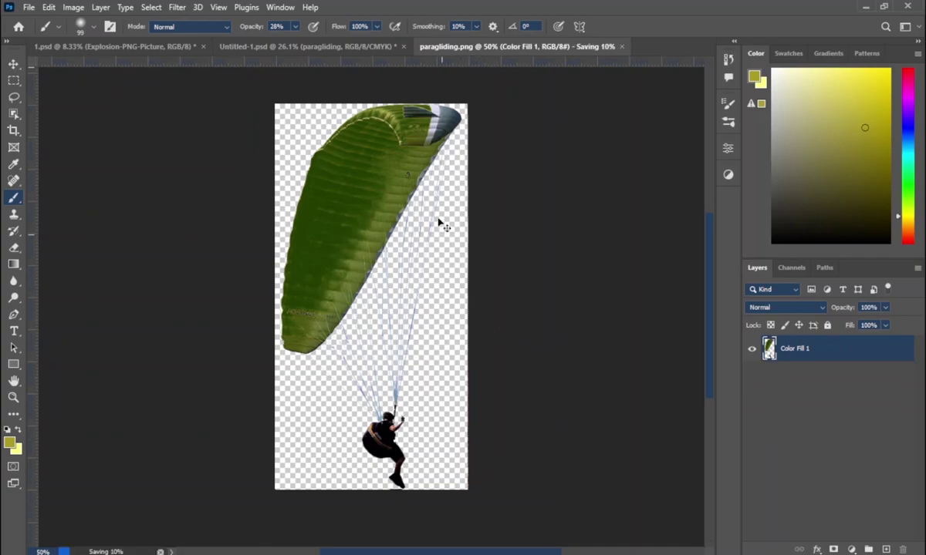
pyautogui.click(327, 46)
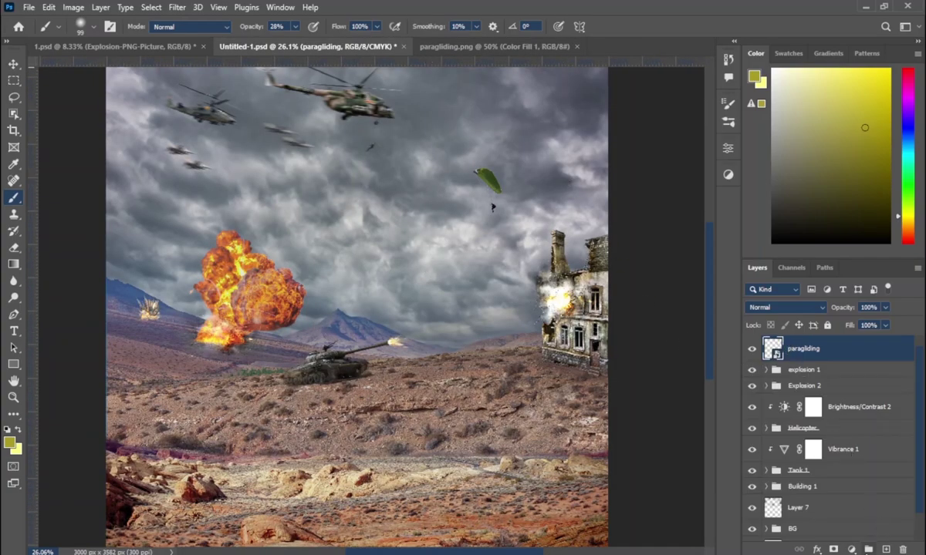
# Step: Add a Brightness/Contrast layer at about -70 brightness, clipped to the paraglider
pyautogui.click(851, 549)
pyautogui.click(848, 362)
pyautogui.moveTo(618, 221); pyautogui.dragTo(565, 225)
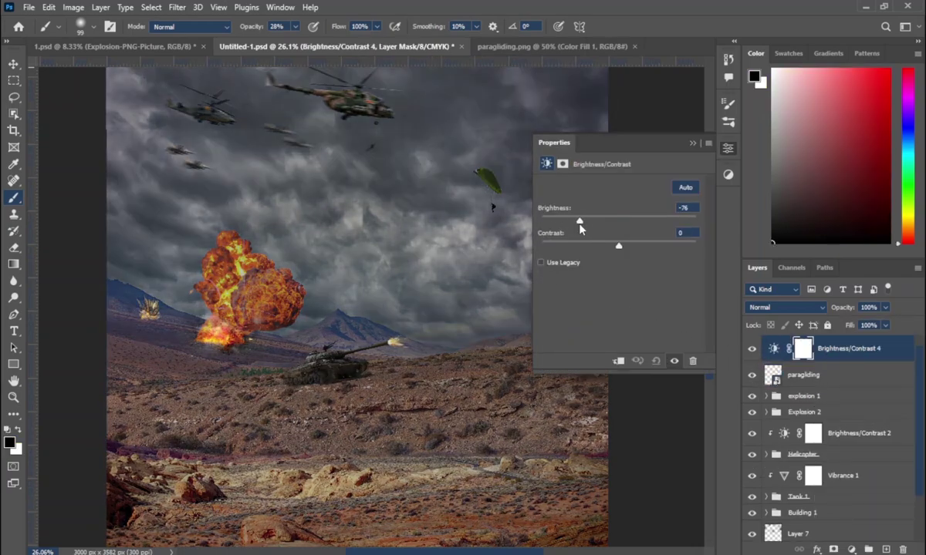
pyautogui.keyDown('alt'); pyautogui.click(810, 359); pyautogui.keyUp('alt')
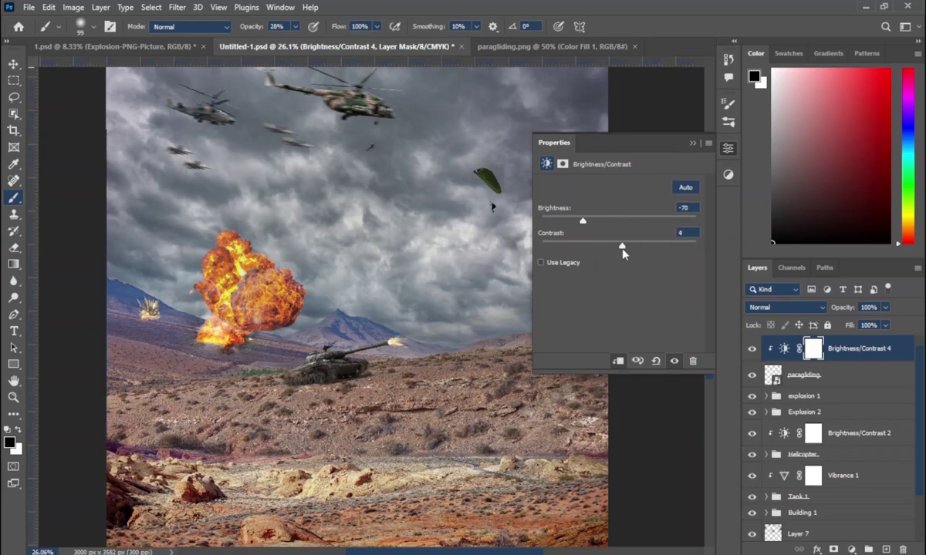
pyautogui.click(692, 143)
pyautogui.scroll(-3, 475, 223)
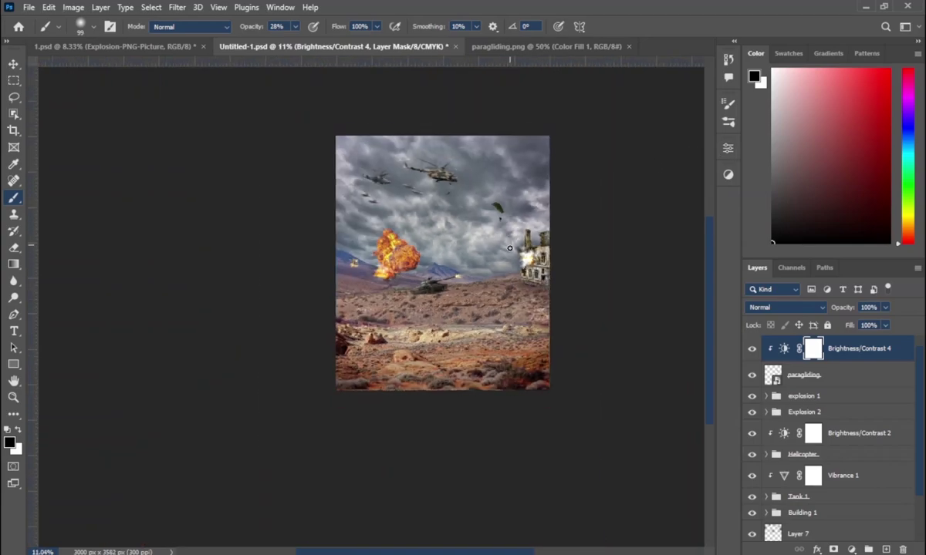
pyautogui.scroll(2, 475, 224)
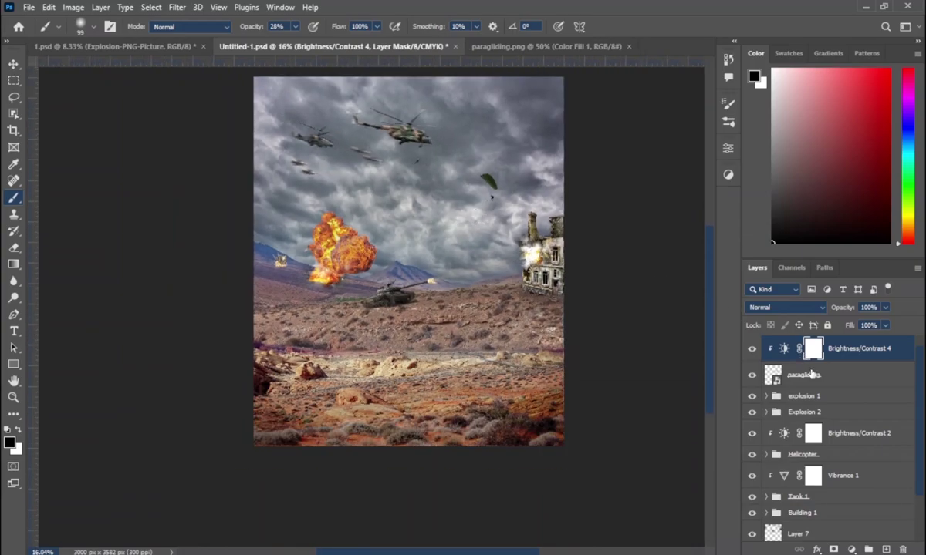
# Step: Shrink the paragliding layer slightly with Free Transform
pyautogui.hotkey('alt', '[')
pyautogui.hotkey('ctrl', 't')
pyautogui.moveTo(490, 202); pyautogui.dragTo(476, 182)
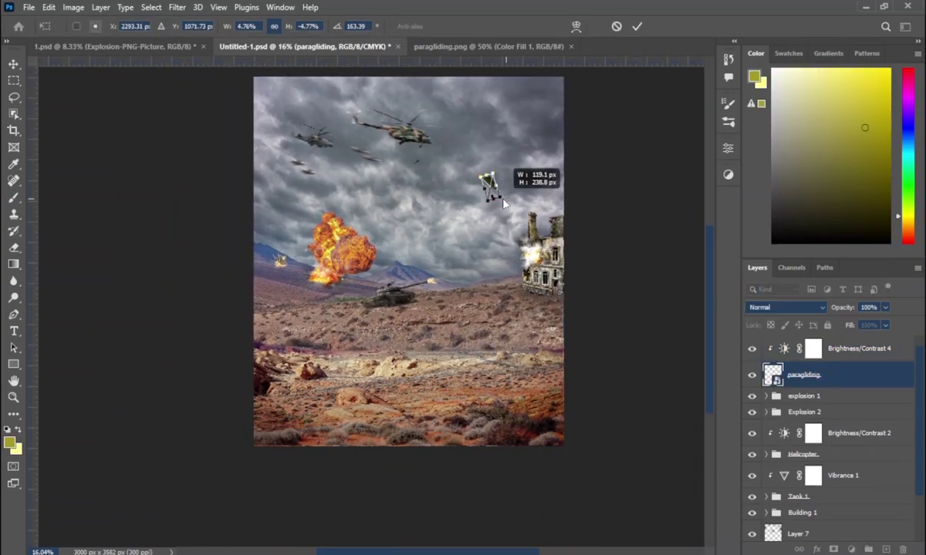
pyautogui.click(637, 26)
pyautogui.press('b')
pyautogui.scroll(2, 575, 204)
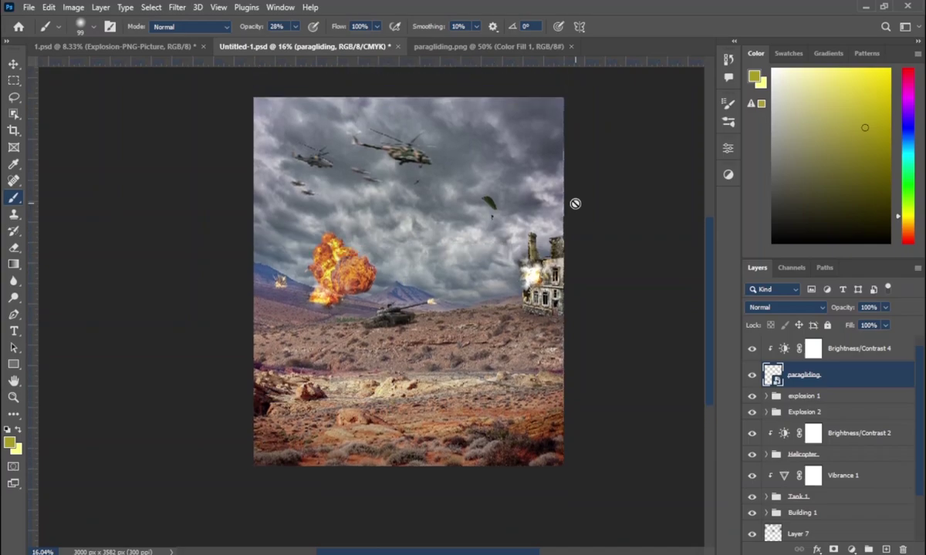
pyautogui.scroll(1, 652, 285)
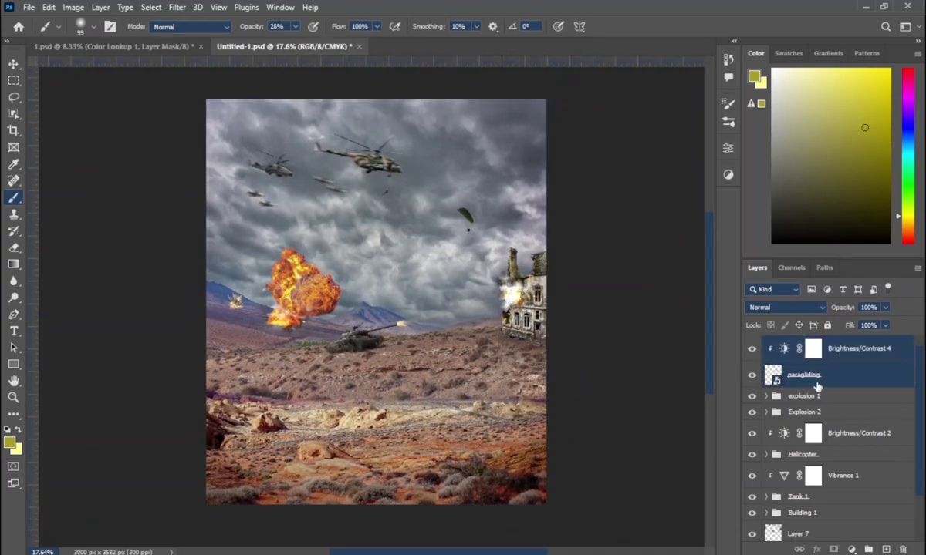
pyautogui.write('paragliding')
# Step: Name the paragliding group and group the Helicopter layers with Brightness/Contrast 2
pyautogui.press('Return')
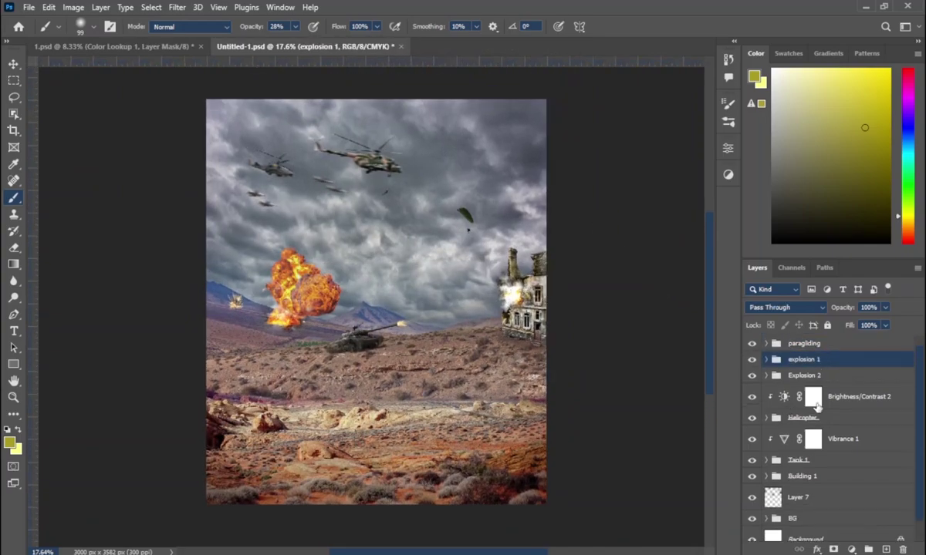
pyautogui.click(803, 417)
pyautogui.keyDown('shift'); pyautogui.click(831, 397); pyautogui.keyUp('shift')
pyautogui.hotkey('ctrl', 'g')
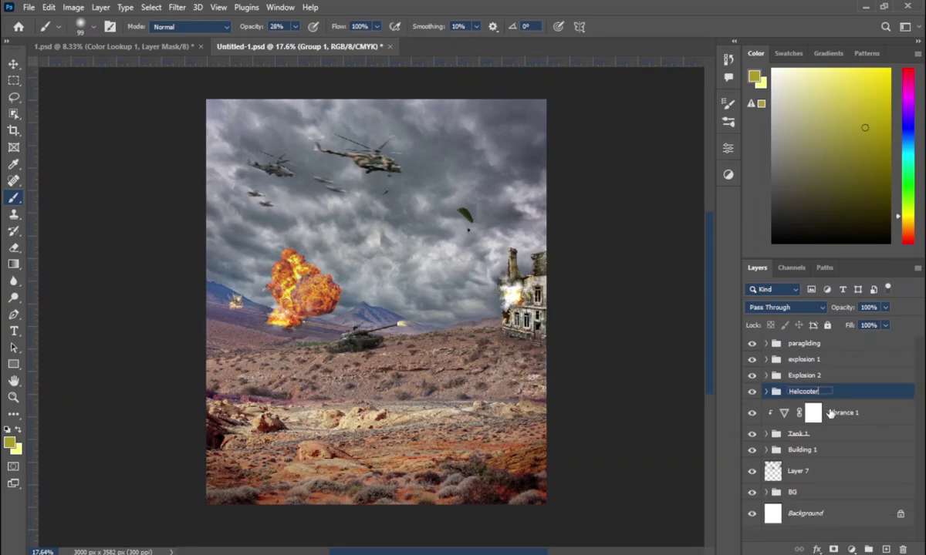
pyautogui.click(830, 415)
pyautogui.click(816, 433)
pyautogui.click(824, 424)
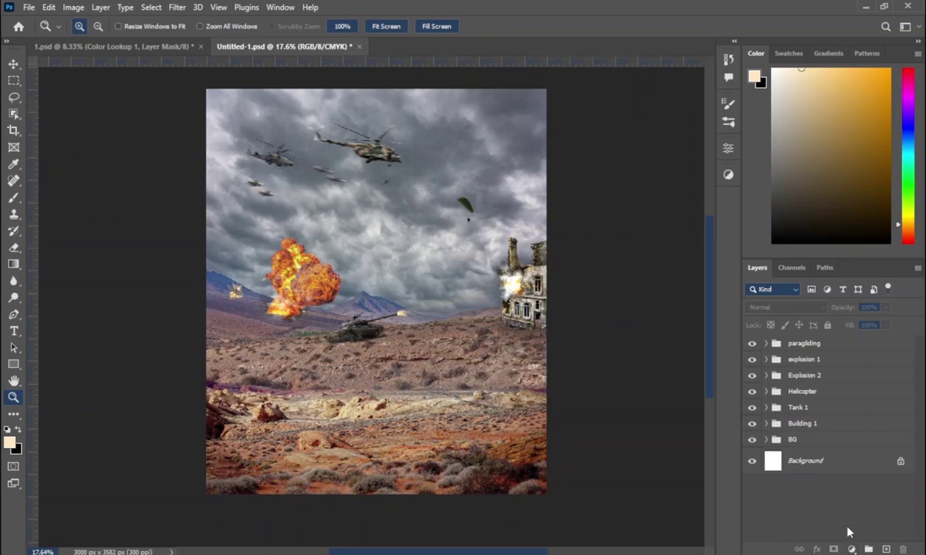
pyautogui.click(849, 343)
# Step: Add a Color Lookup layer using the TealOrangePlusContrast.3DL LUT
pyautogui.click(851, 549)
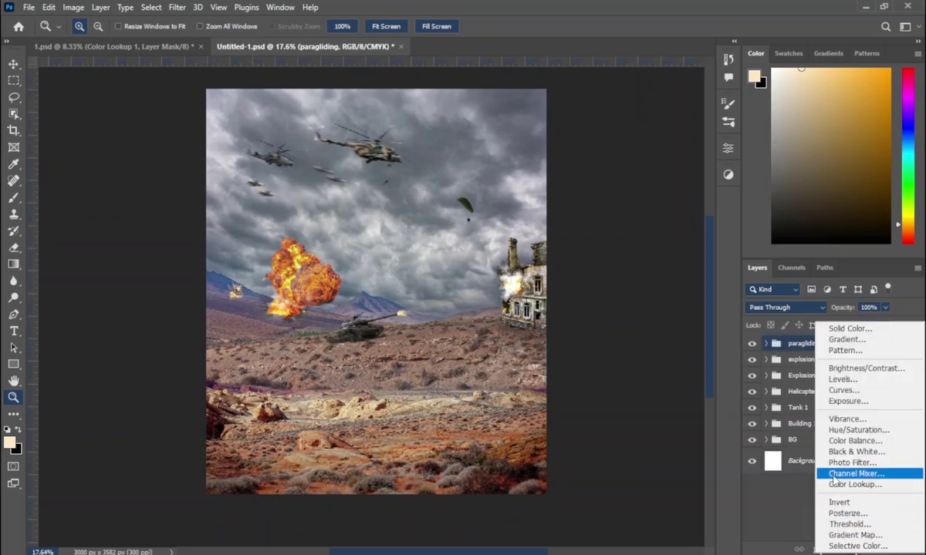
pyautogui.click(848, 484)
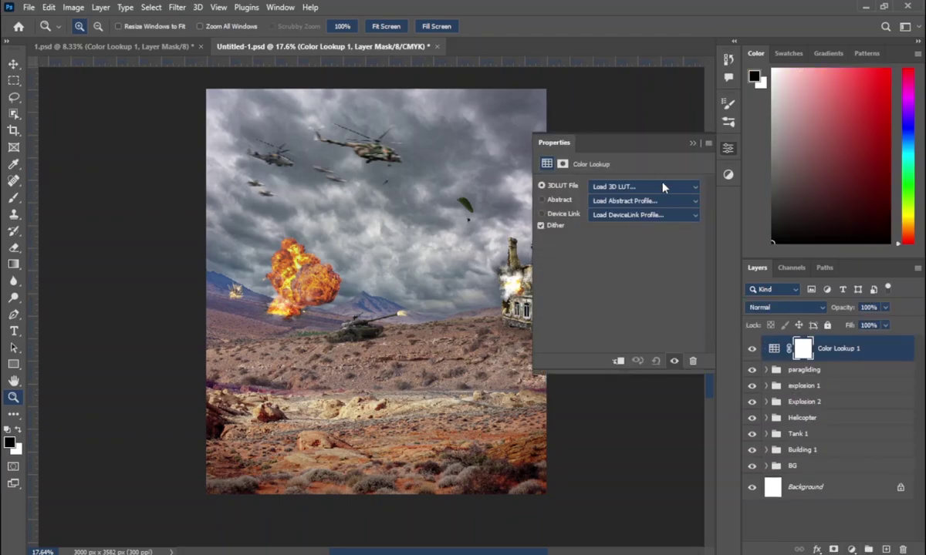
pyautogui.click(644, 186)
pyautogui.click(648, 539)
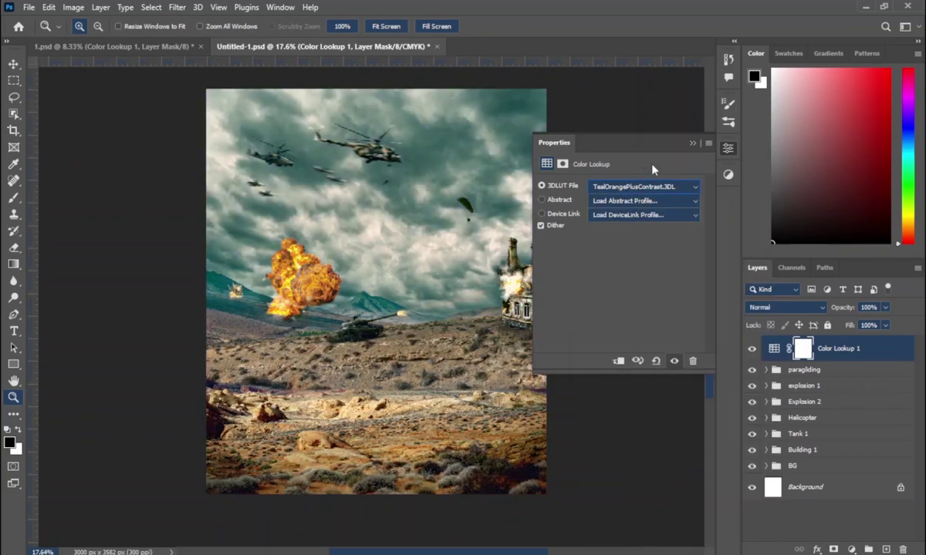
pyautogui.click(692, 143)
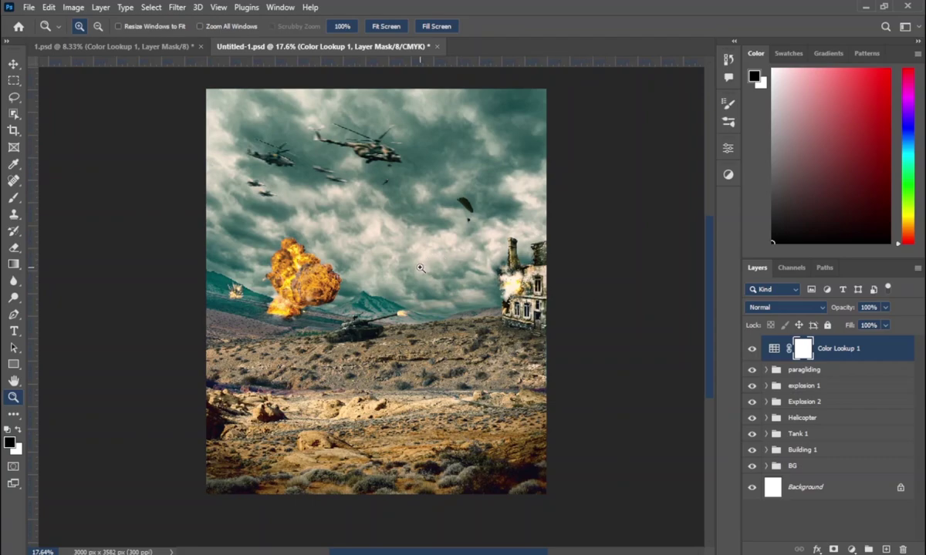
# Step: Add a new layer above the BG group set to Soft Light
pyautogui.click(810, 467)
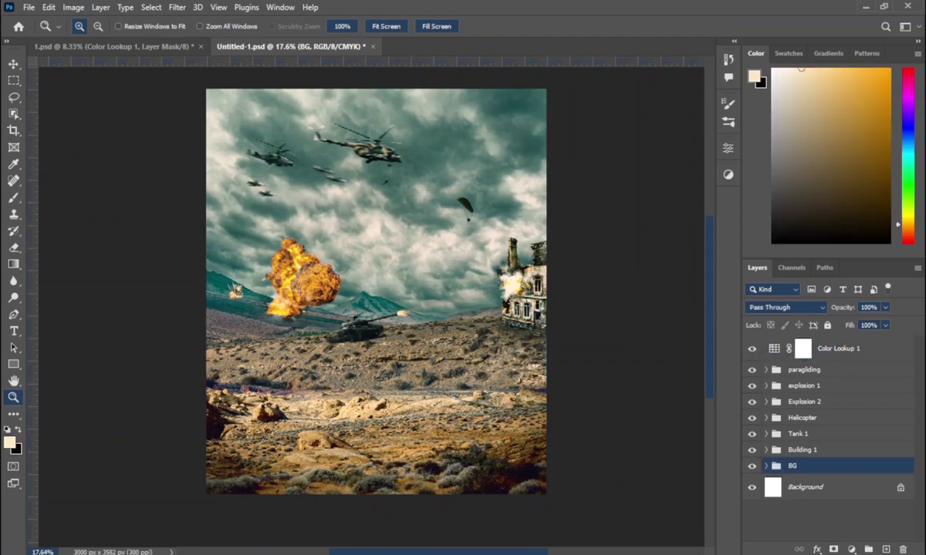
pyautogui.click(885, 549)
pyautogui.click(783, 307)
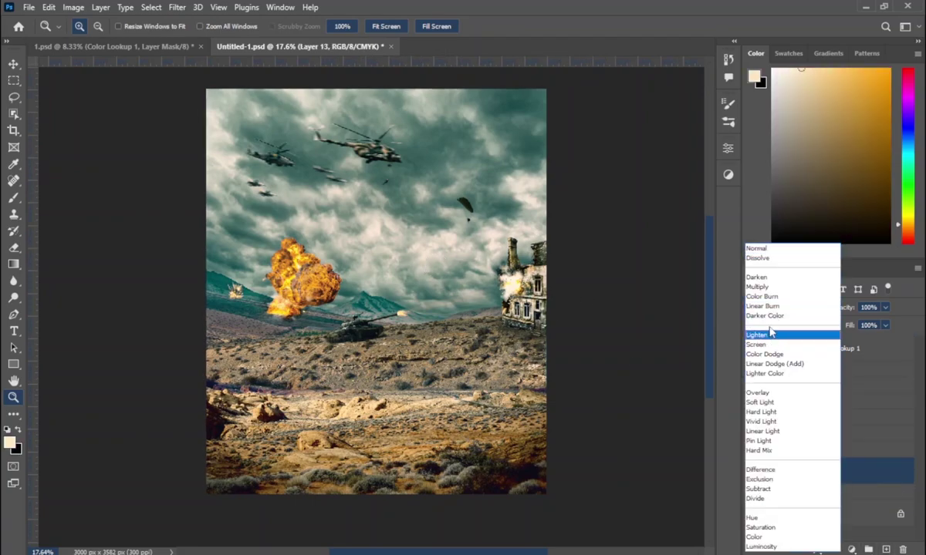
pyautogui.click(759, 402)
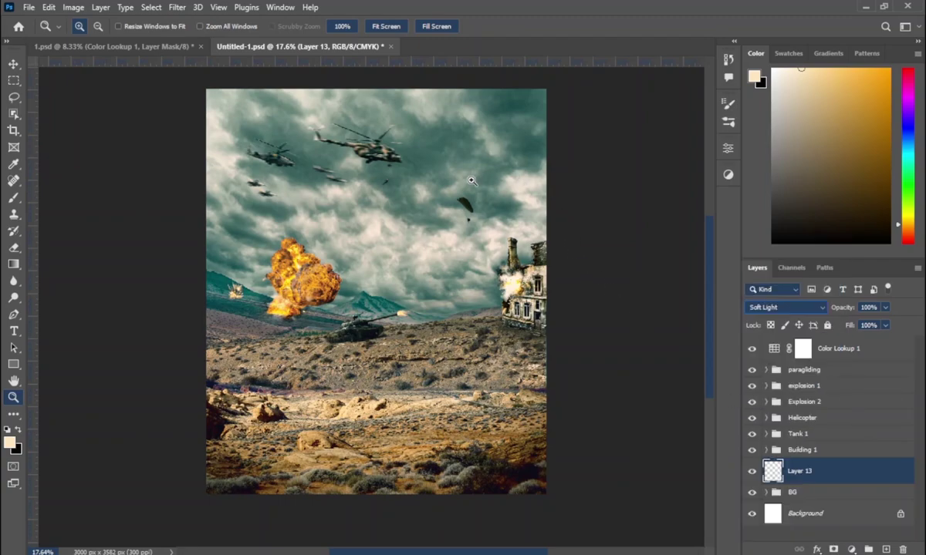
# Step: Set up a black brush of about 303 px
pyautogui.click(14, 197)
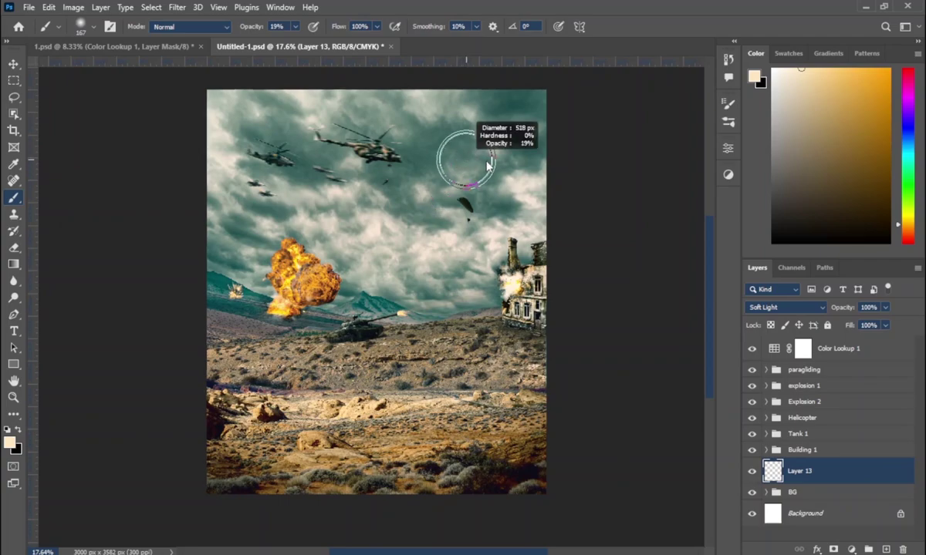
pyautogui.moveTo(462, 164); pyautogui.dragTo(505, 110)
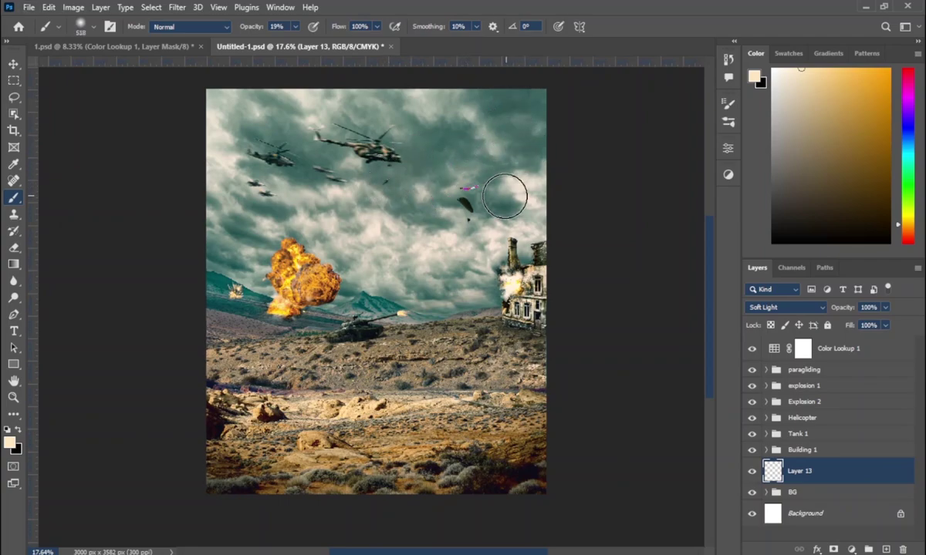
pyautogui.moveTo(225, 253); pyautogui.dragTo(211, 271)
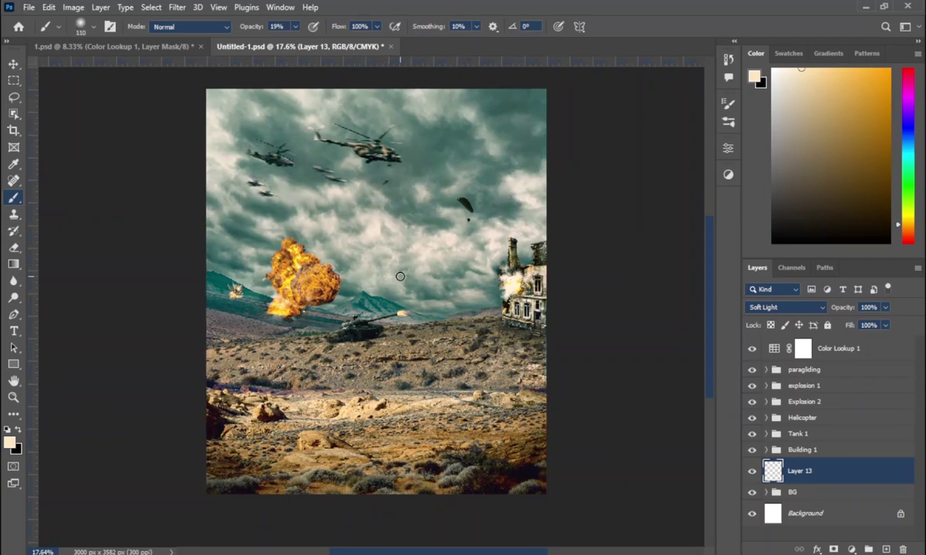
pyautogui.press('x')
pyautogui.moveTo(401, 277); pyautogui.dragTo(366, 223)
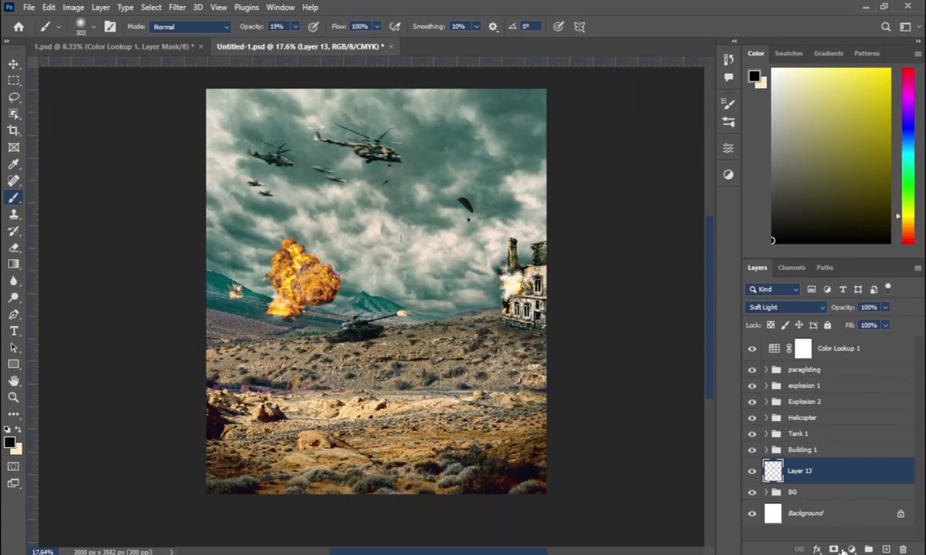
# Step: Duplicate the BG group as BG copy
pyautogui.click(824, 497)
pyautogui.hotkey('ctrl', 'j')
pyautogui.press('j')
pyautogui.rightClick(806, 494)
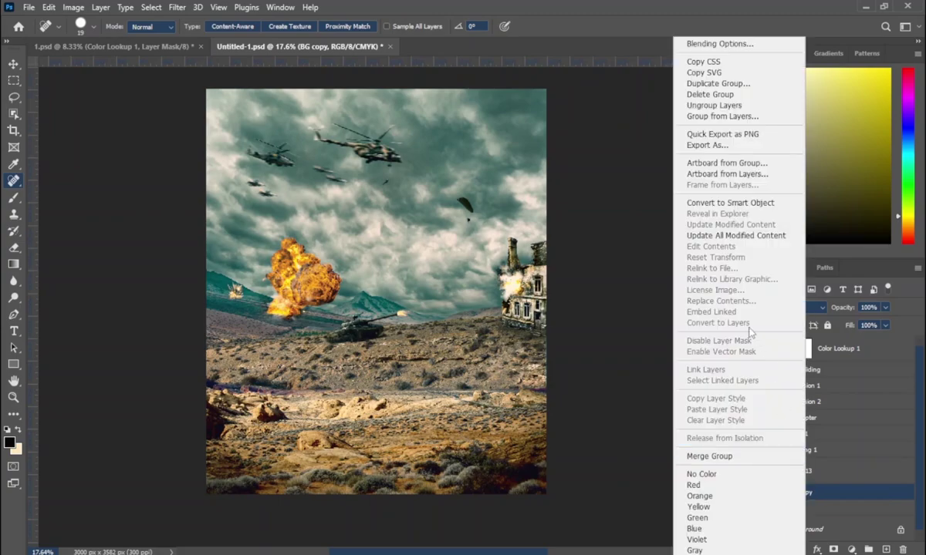
pyautogui.press('Escape')
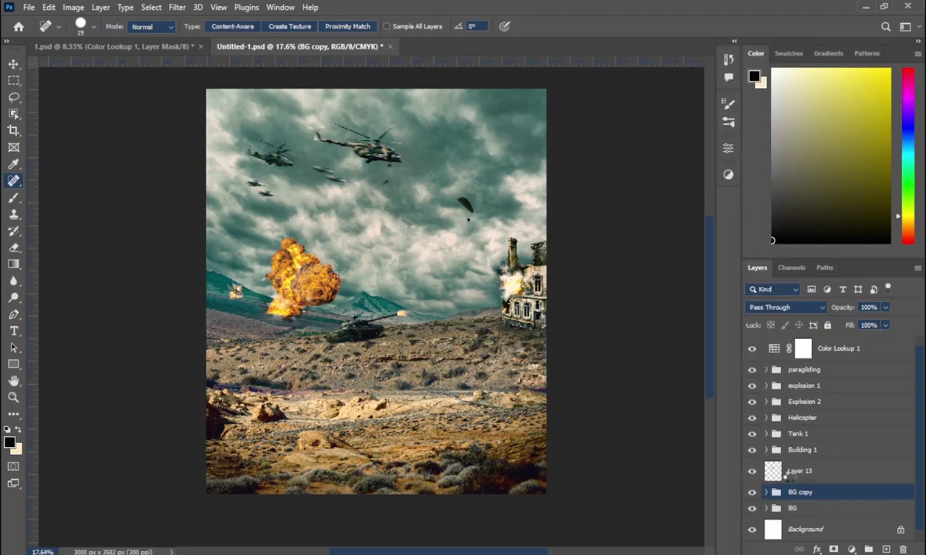
# Step: Apply a 2.6-pixel Gaussian Blur to BG copy
pyautogui.click(177, 7)
pyautogui.moveTo(198, 184)
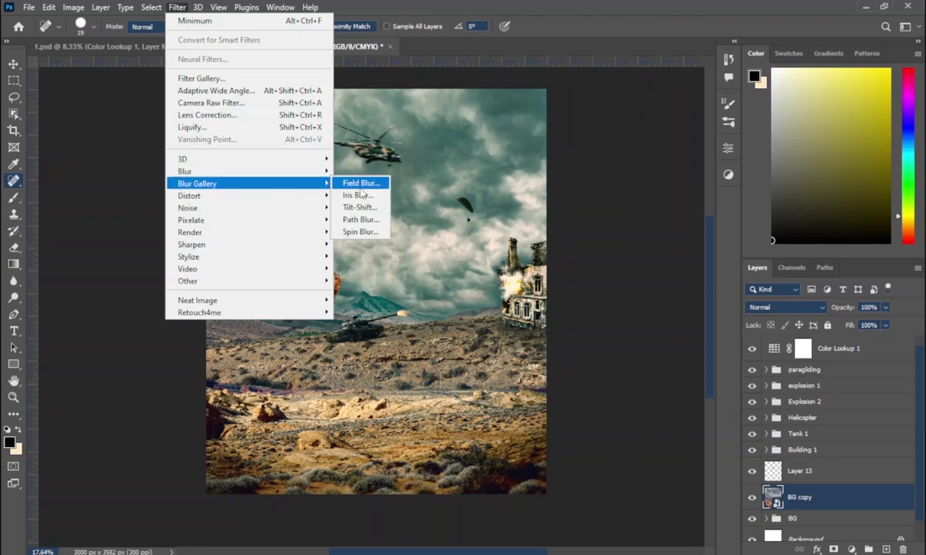
pyautogui.click(363, 213)
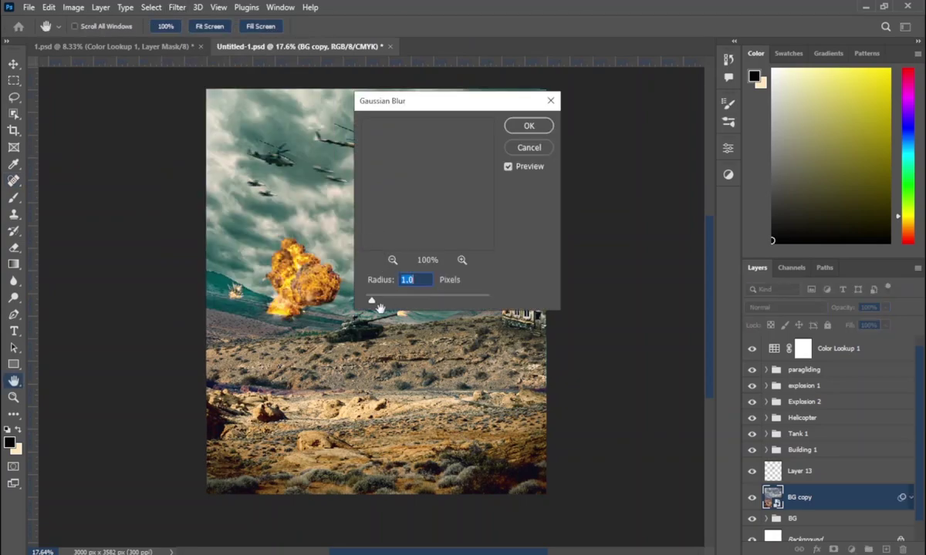
pyautogui.moveTo(375, 300); pyautogui.dragTo(382, 300)
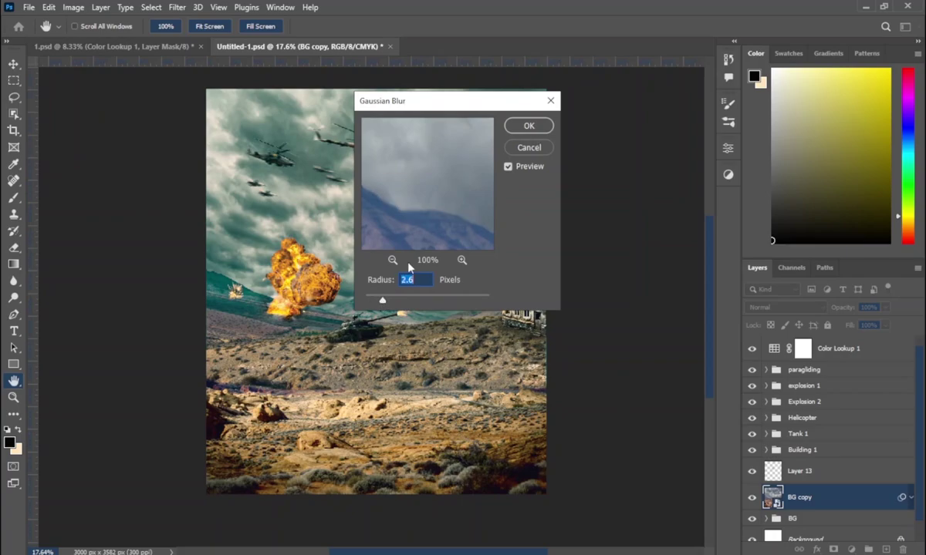
pyautogui.click(527, 125)
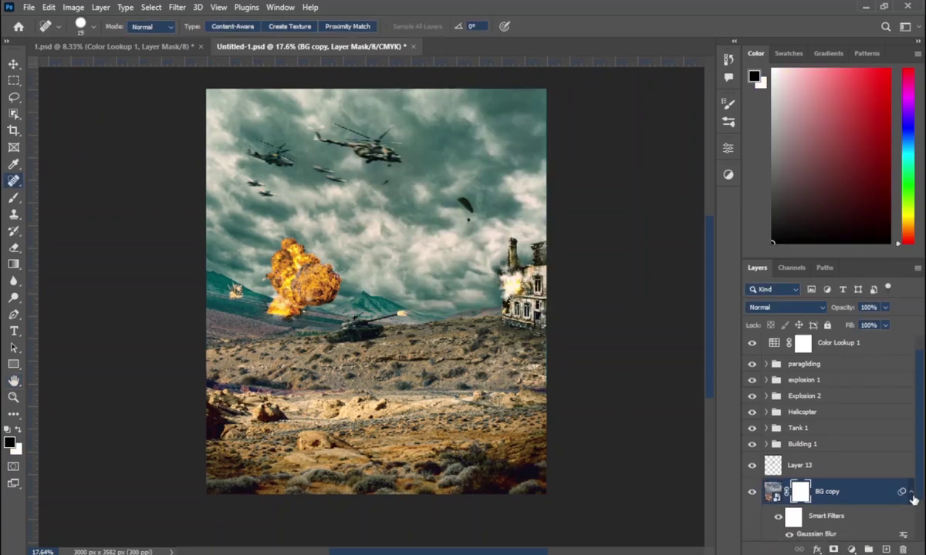
# Step: Paint white on the blur filter mask with a large brush to reveal blur in one area
pyautogui.scroll(-1, 903, 497)
pyautogui.click(793, 518)
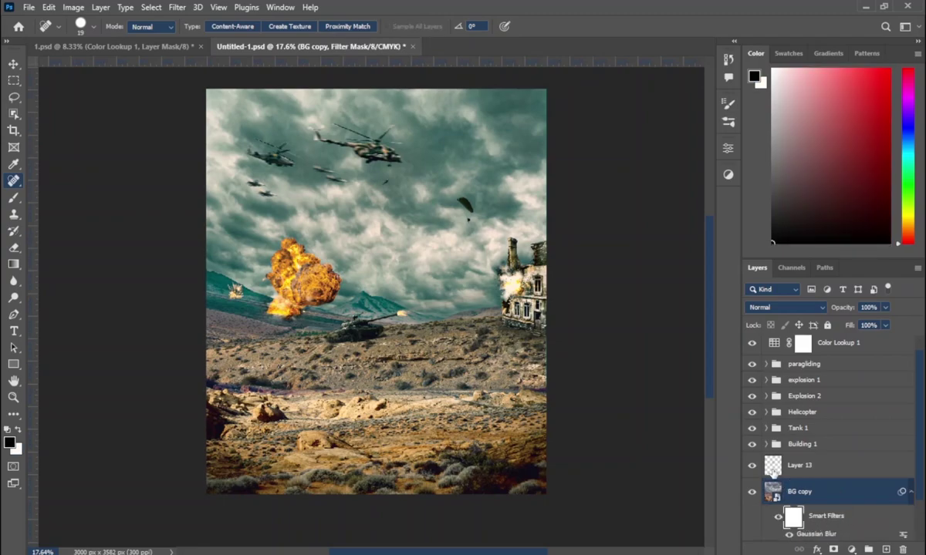
pyautogui.scroll(-1, 779, 494)
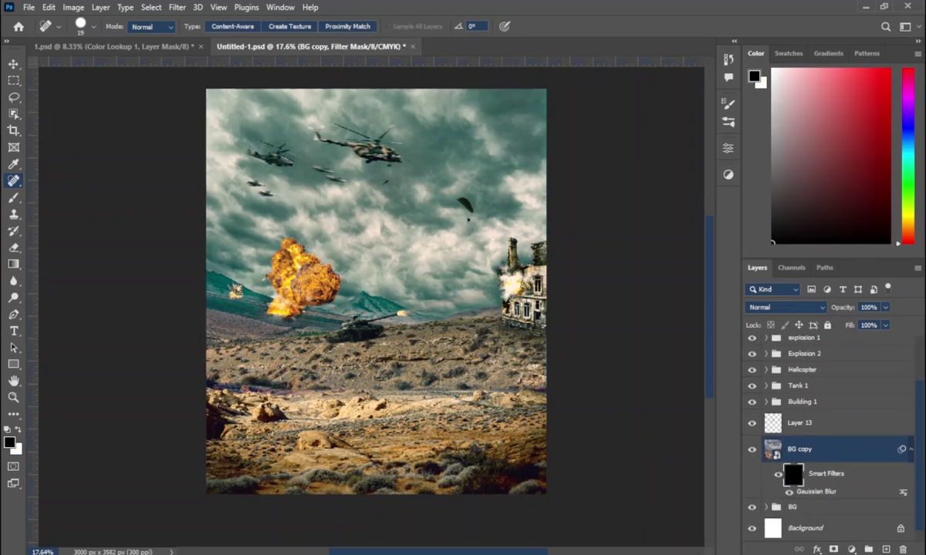
pyautogui.press('b')
pyautogui.press('x')
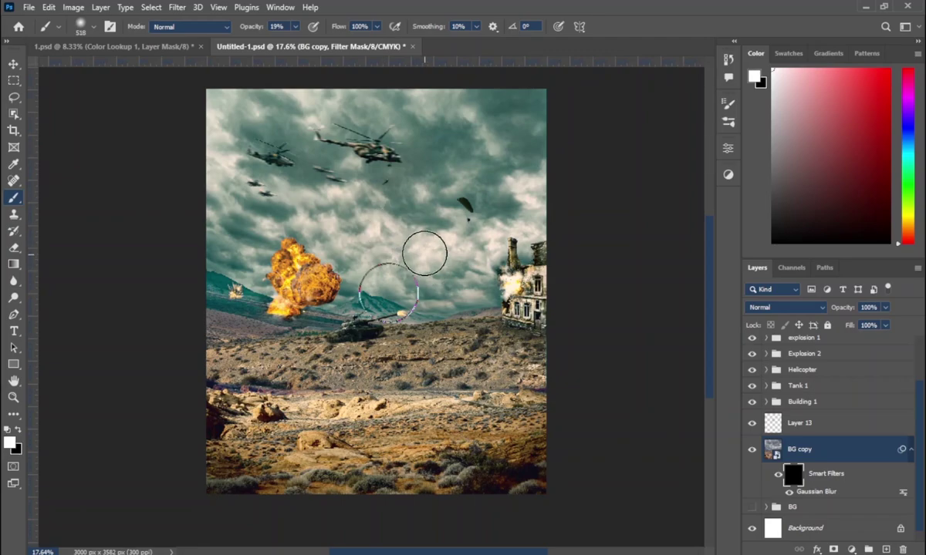
pyautogui.moveTo(432, 106); pyautogui.dragTo(478, 108)
pyautogui.write('100')
pyautogui.press('x')
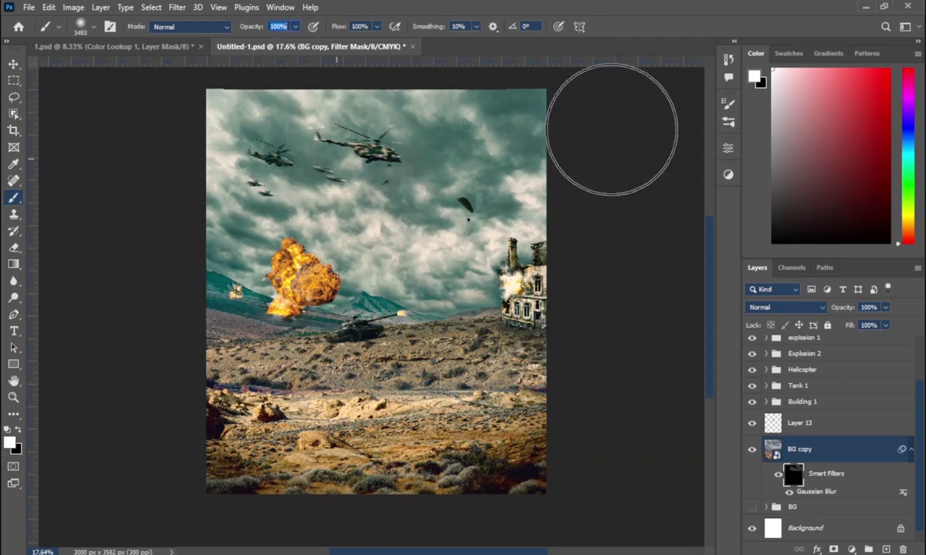
pyautogui.press('0')
pyautogui.rightClick(415, 213)
pyautogui.moveTo(431, 154); pyautogui.dragTo(512, 181)
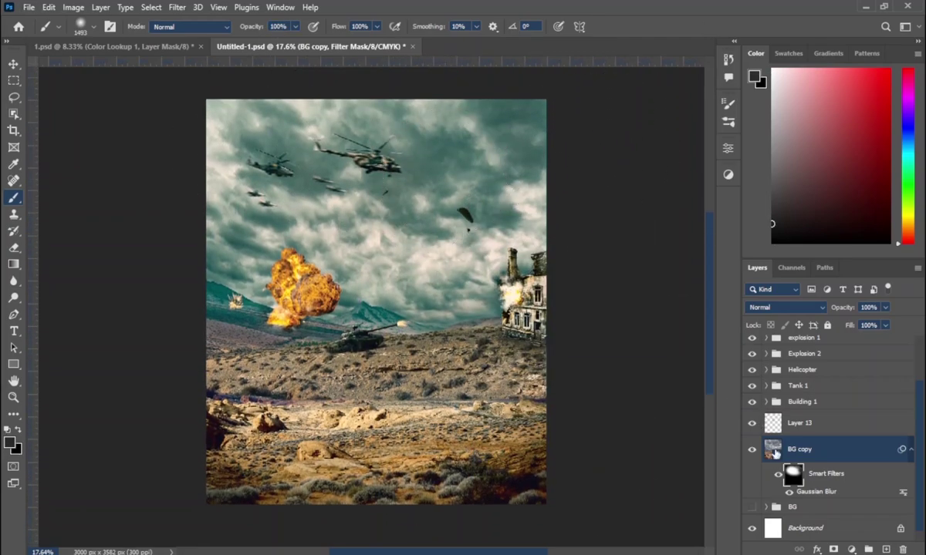
pyautogui.click(910, 452)
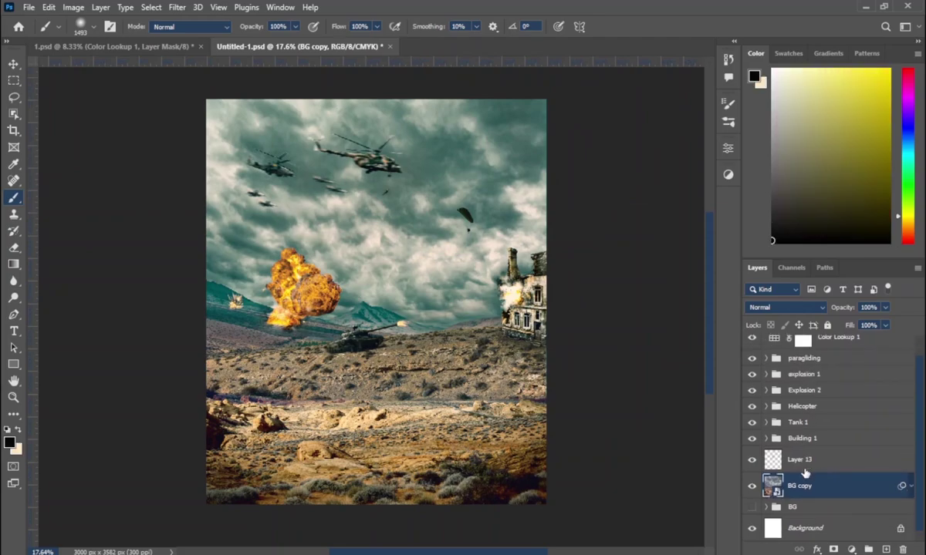
# Step: Select Layer 13, set a 14% opacity brush of about 507 px, and add Layer 14
pyautogui.click(806, 459)
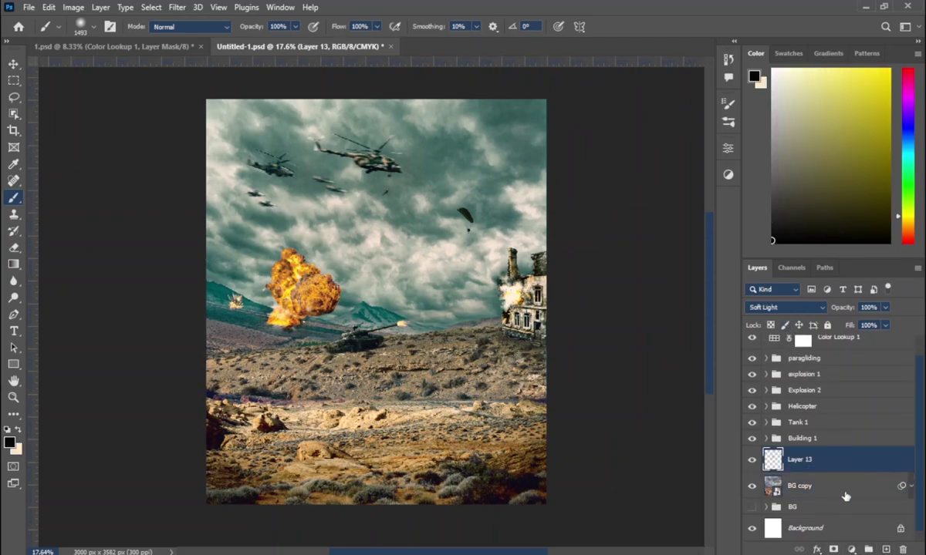
pyautogui.press('[')
pyautogui.press('[')
pyautogui.press('[')
pyautogui.press('1')
pyautogui.press('4')
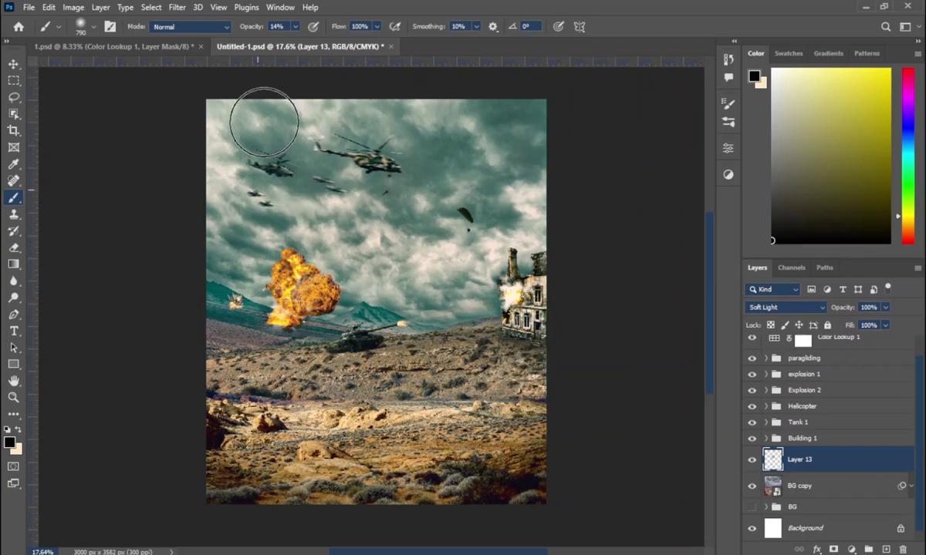
pyautogui.moveTo(347, 408); pyautogui.dragTo(307, 430)
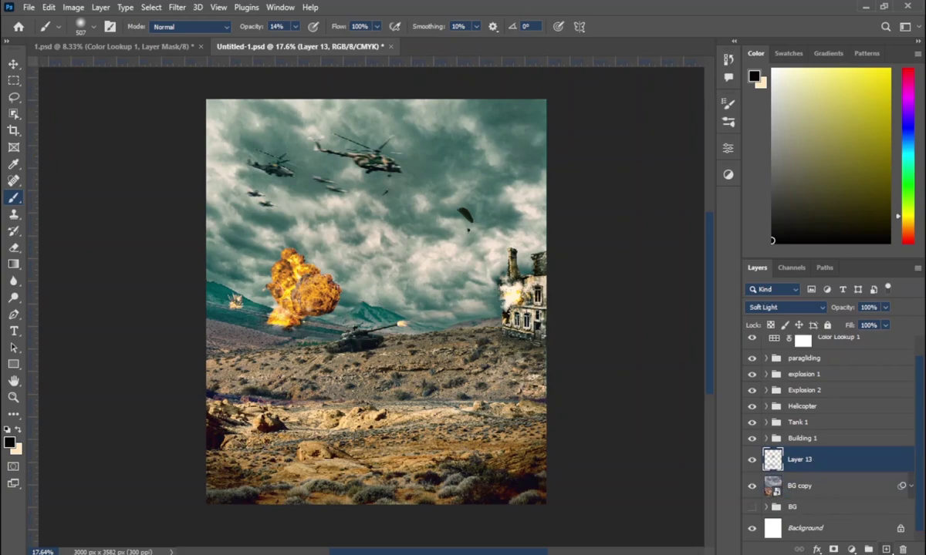
pyautogui.click(886, 550)
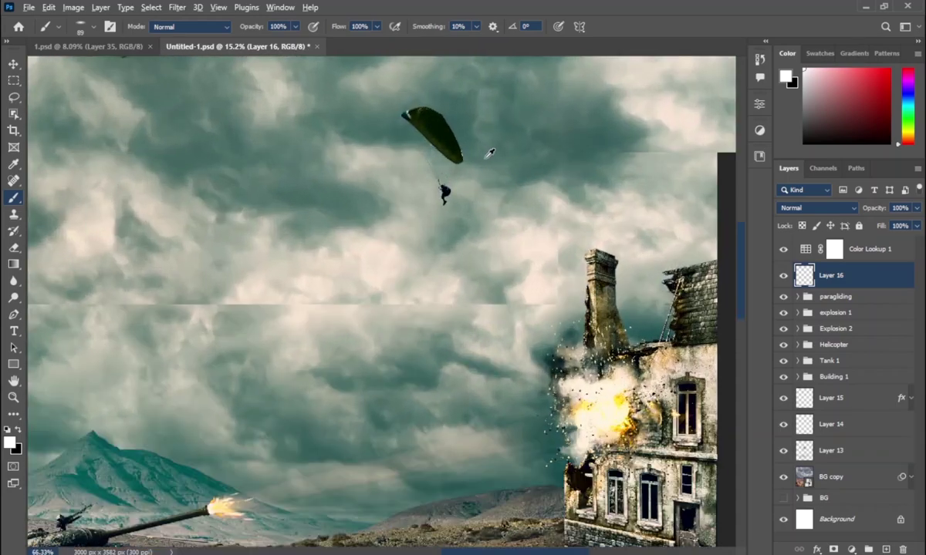
# Step: Paint four small white dots around the paraglider on Layer 16, enlarging the brush to 35 px
pyautogui.scroll(2, 489, 154)
pyautogui.scroll(1, 489, 154)
pyautogui.scroll(1, 489, 154)
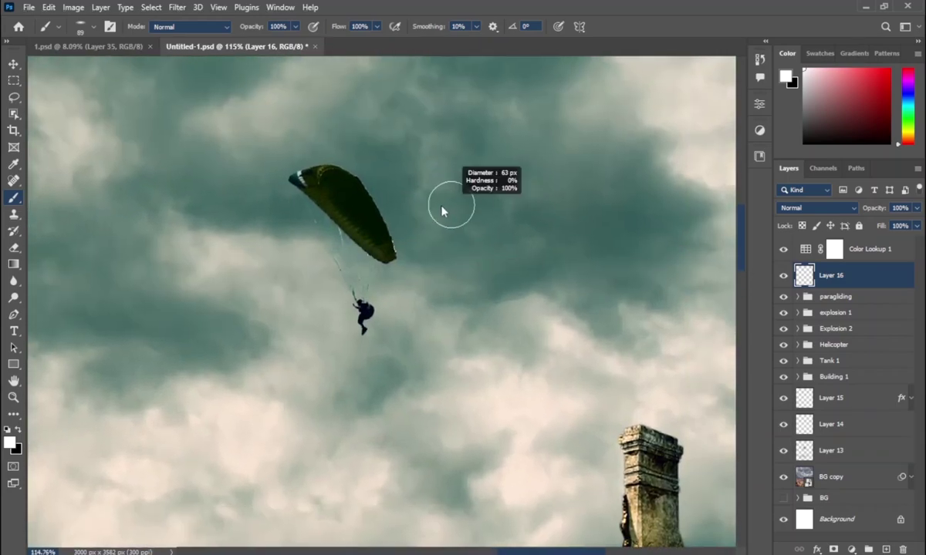
pyautogui.click(391, 206)
pyautogui.click(382, 174)
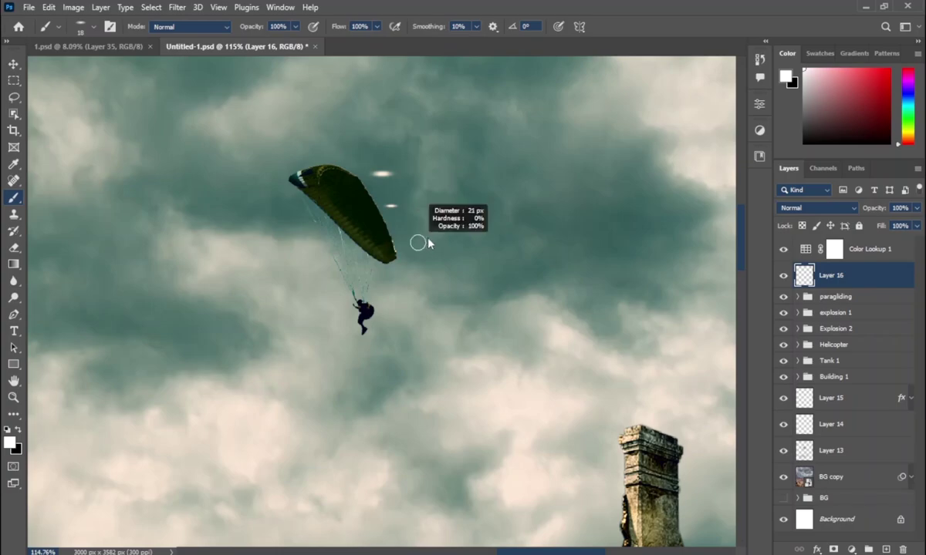
pyautogui.click(409, 237)
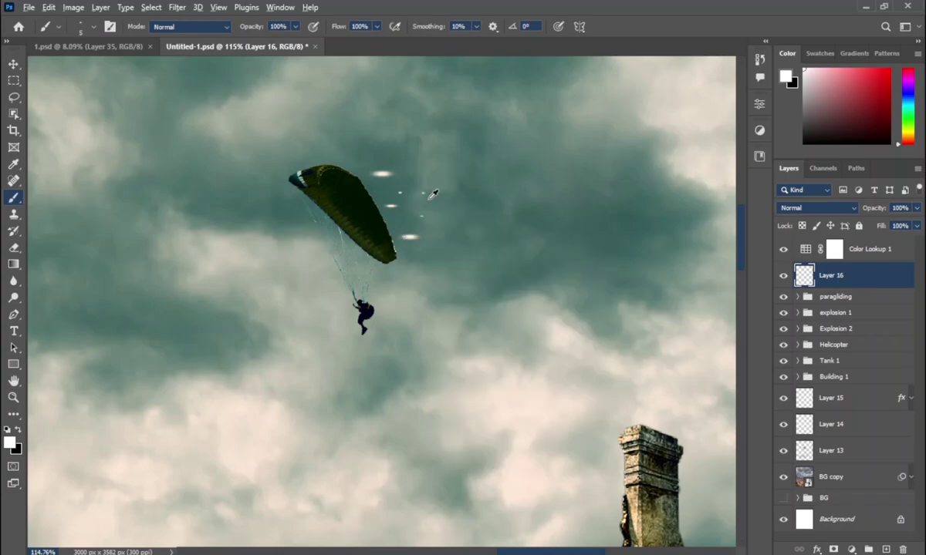
pyautogui.press(']')
pyautogui.press(']')
pyautogui.press(']')
pyautogui.press(']')
pyautogui.press(']')
pyautogui.press(']')
pyautogui.click(427, 172)
# Step: Make Layer 16 a smart object and apply Motion Blur at angle 12, distance about 382
pyautogui.scroll(-1, 457, 208)
pyautogui.rightClick(856, 278)
pyautogui.press('Escape')
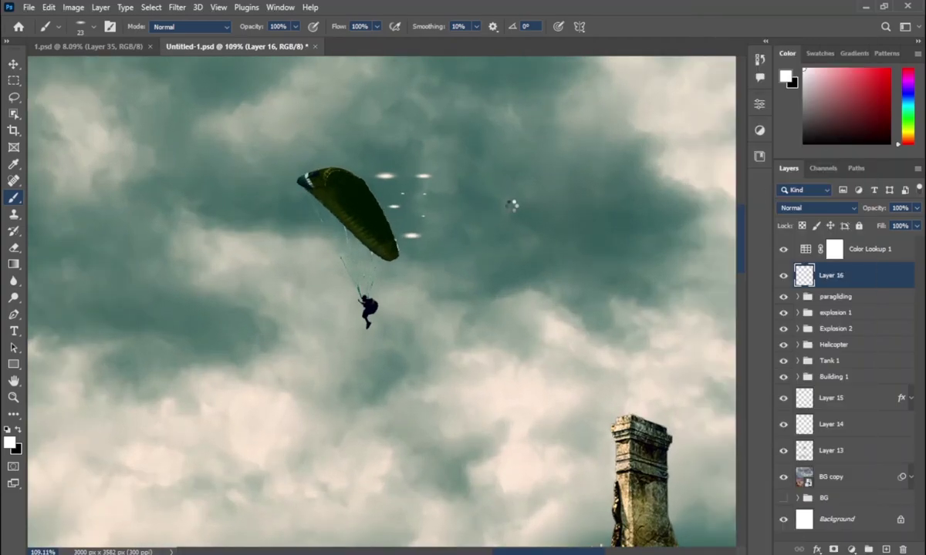
pyautogui.click(177, 7)
pyautogui.moveTo(185, 172)
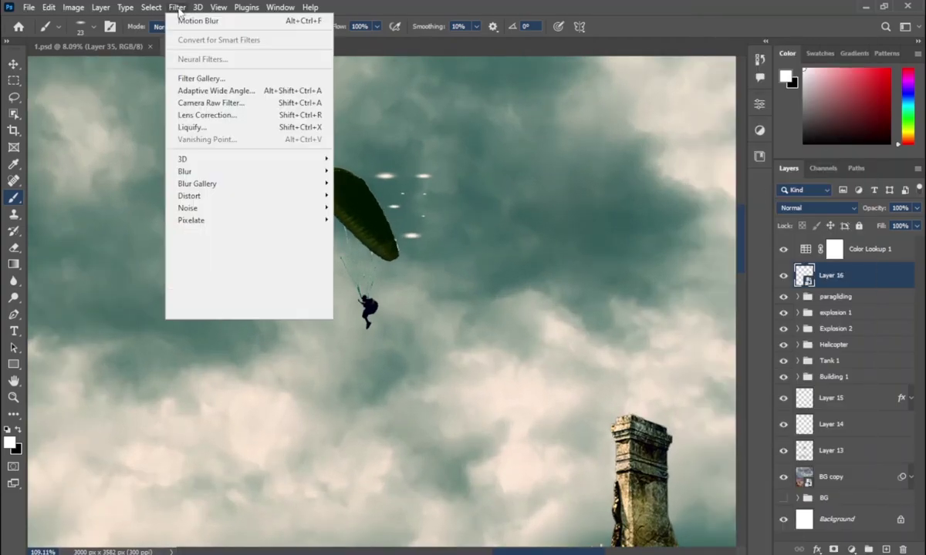
pyautogui.click(358, 244)
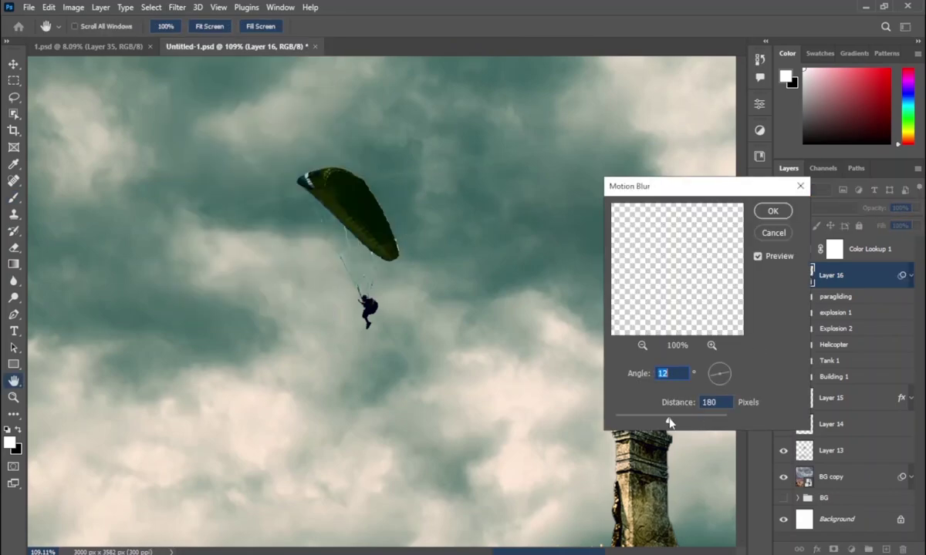
pyautogui.moveTo(676, 421); pyautogui.dragTo(680, 421)
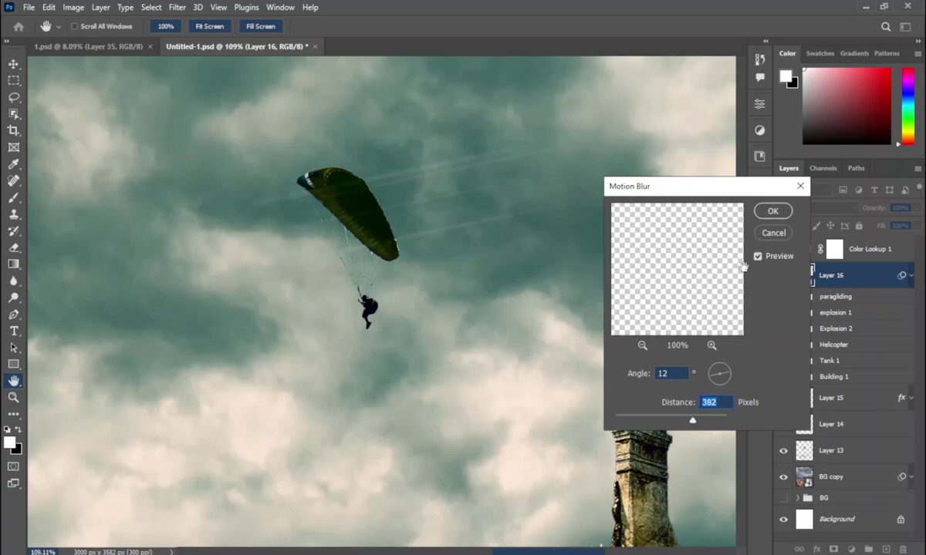
pyautogui.click(772, 211)
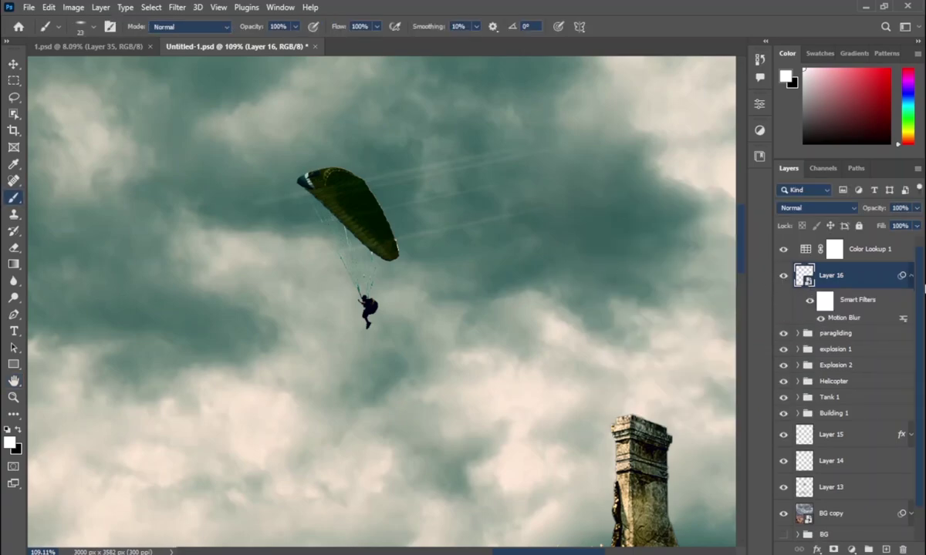
# Step: Duplicate the streak layer and merge both copies into one layer
pyautogui.click(910, 276)
pyautogui.scroll(-2, 533, 289)
pyautogui.scroll(-1, 541, 290)
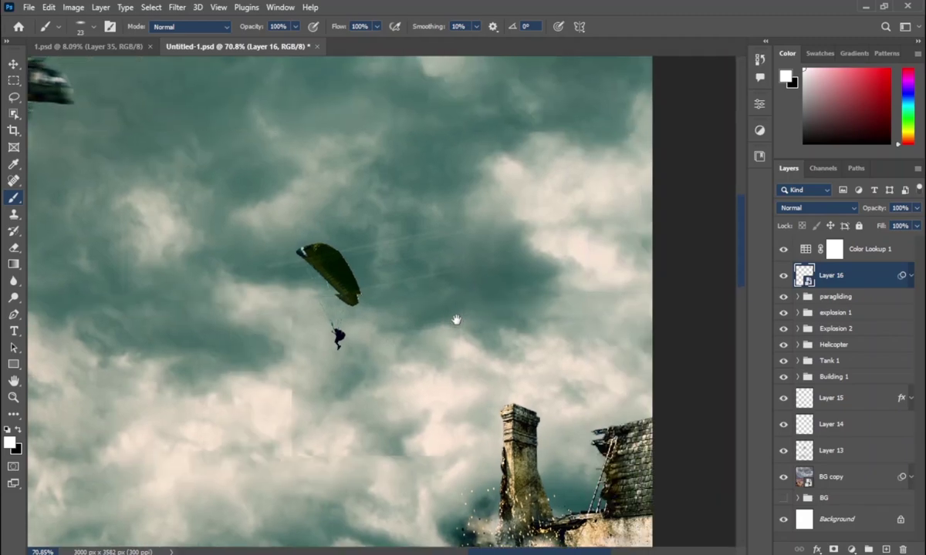
pyautogui.hotkey('ctrl', 'j')
pyautogui.keyDown('shift'); pyautogui.click(892, 305); pyautogui.keyUp('shift')
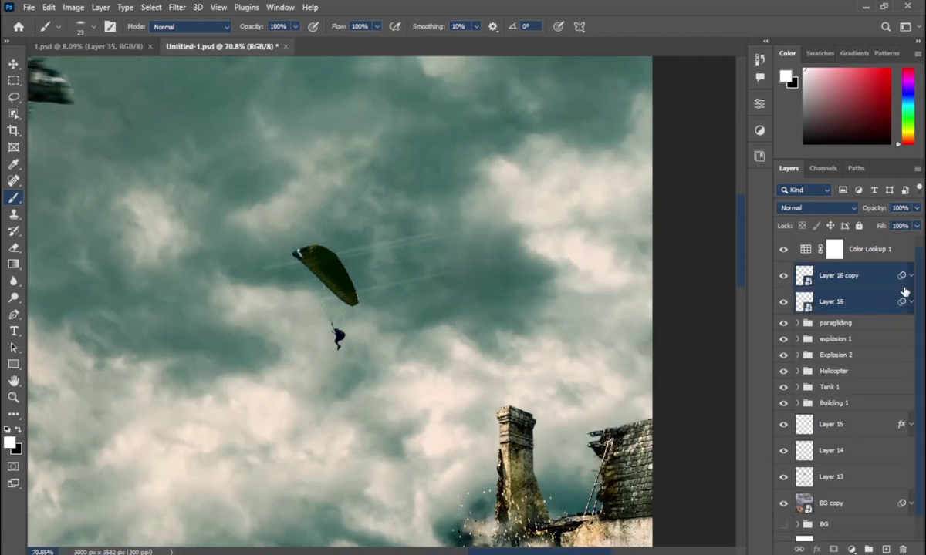
pyautogui.rightClick(852, 276)
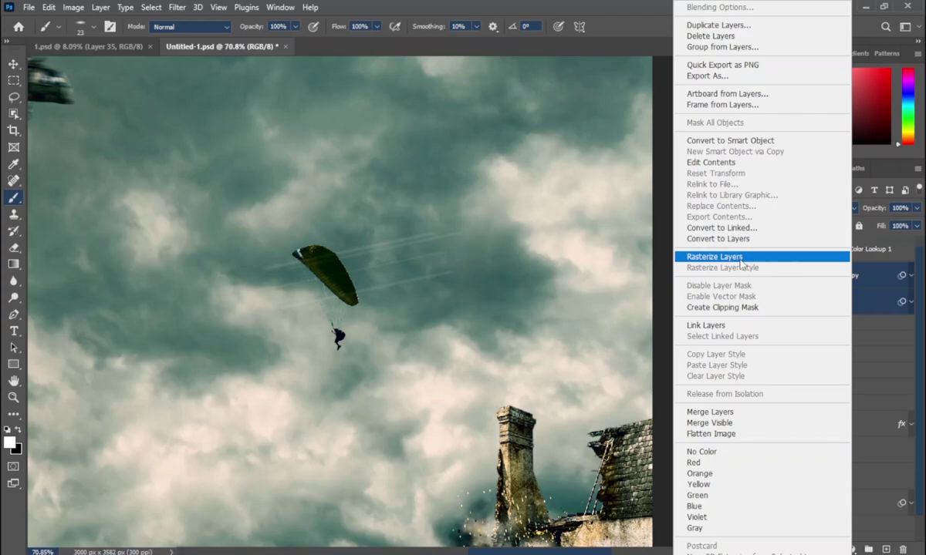
pyautogui.click(730, 141)
pyautogui.hotkey('ctrl', 'e')
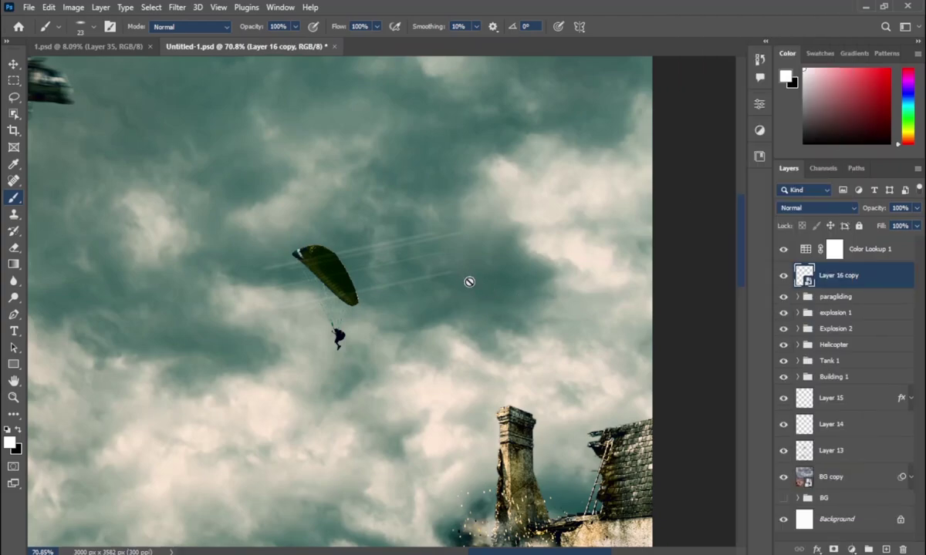
# Step: Nudge the merged streaks sideways and rotate them about four degrees counter-clockwise
pyautogui.hotkey('ctrl', 't')
pyautogui.moveTo(403, 252); pyautogui.dragTo(412, 252)
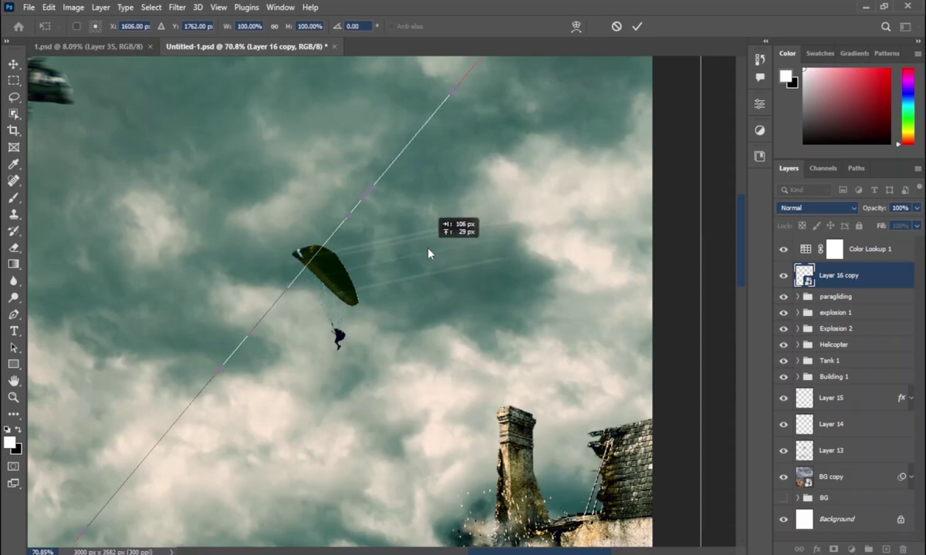
pyautogui.moveTo(433, 253); pyautogui.dragTo(425, 253)
pyautogui.moveTo(365, 28); pyautogui.dragTo(338, 285)
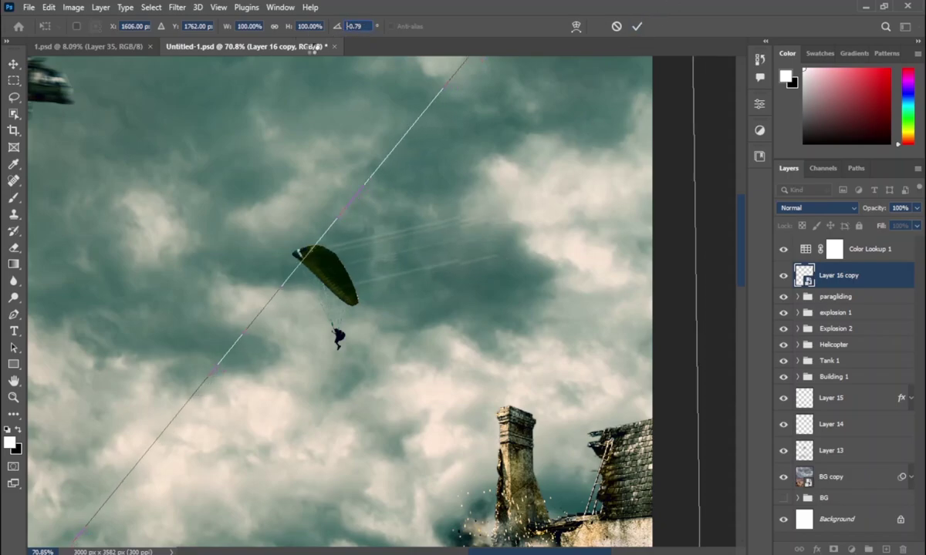
pyautogui.moveTo(287, 52); pyautogui.dragTo(233, 105)
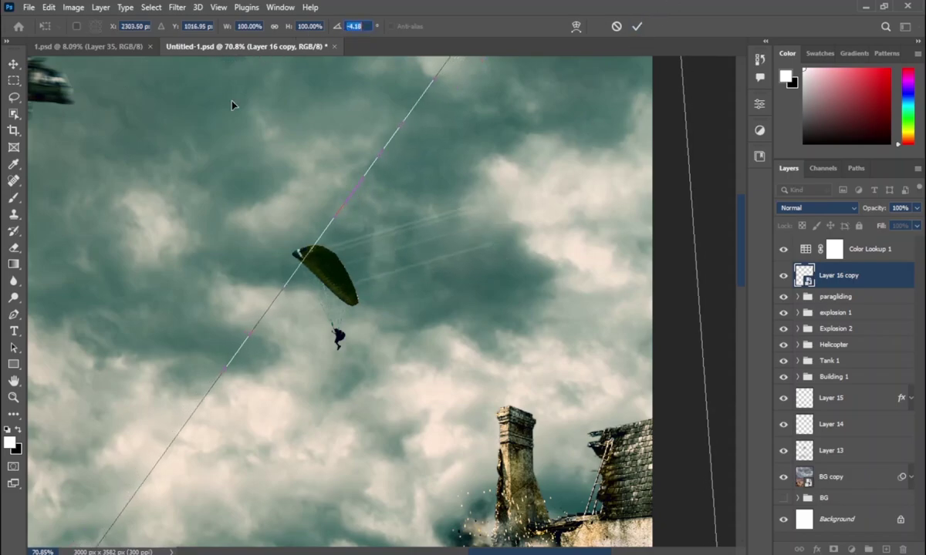
pyautogui.click(634, 25)
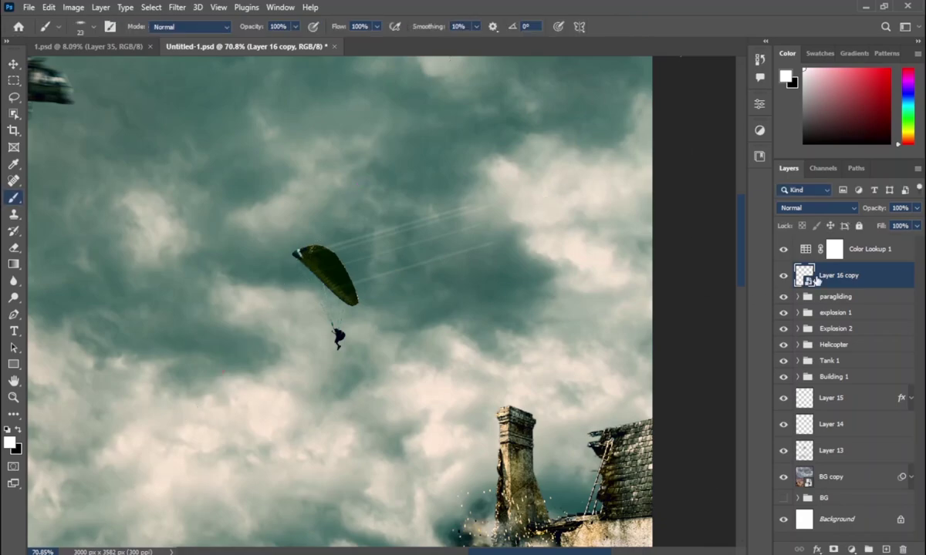
# Step: Reapply Motion Blur to the streaks, then duplicate and merge them with Layer 16 copy 2
pyautogui.click(177, 7)
pyautogui.moveTo(185, 172)
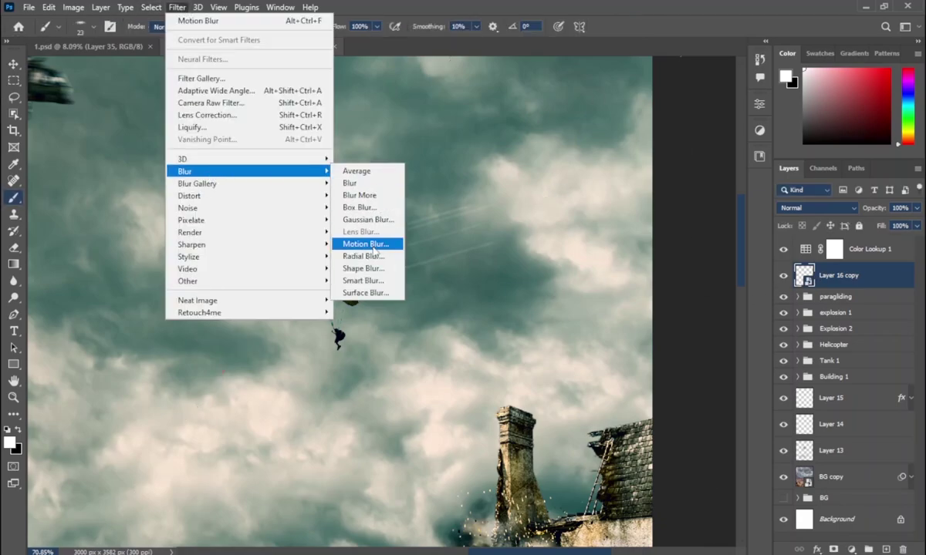
pyautogui.click(353, 239)
pyautogui.press('Return')
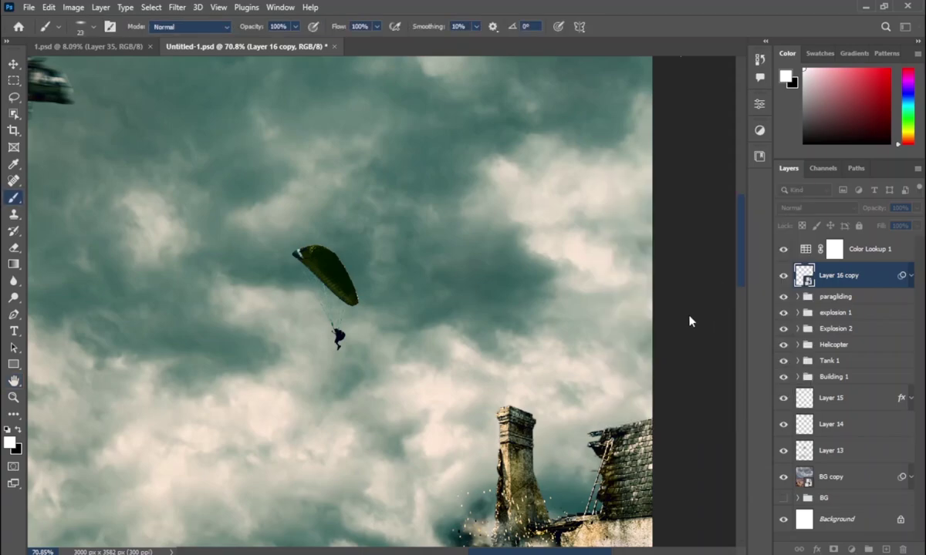
pyautogui.hotkey('ctrl', 'j')
pyautogui.hotkey('ctrl', 'j')
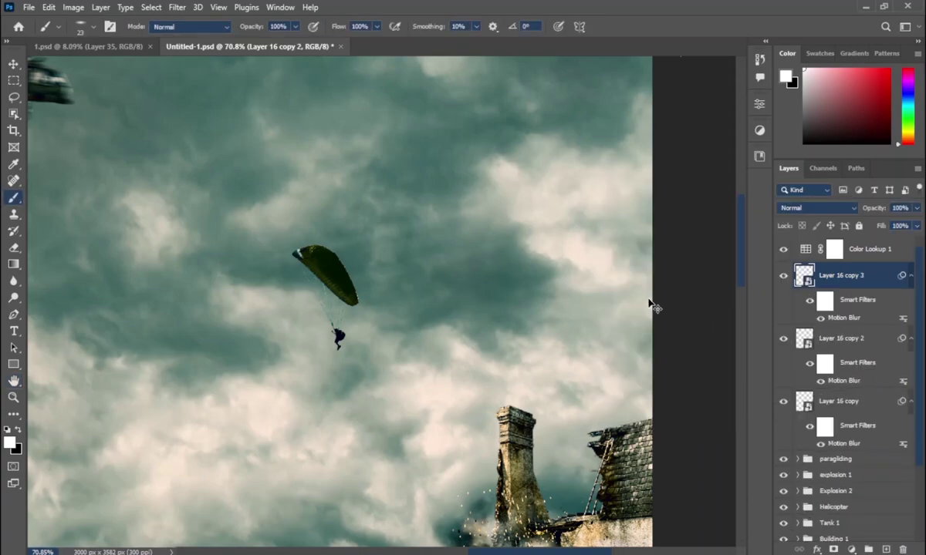
pyautogui.keyDown('ctrl'); pyautogui.click(864, 339); pyautogui.keyUp('ctrl')
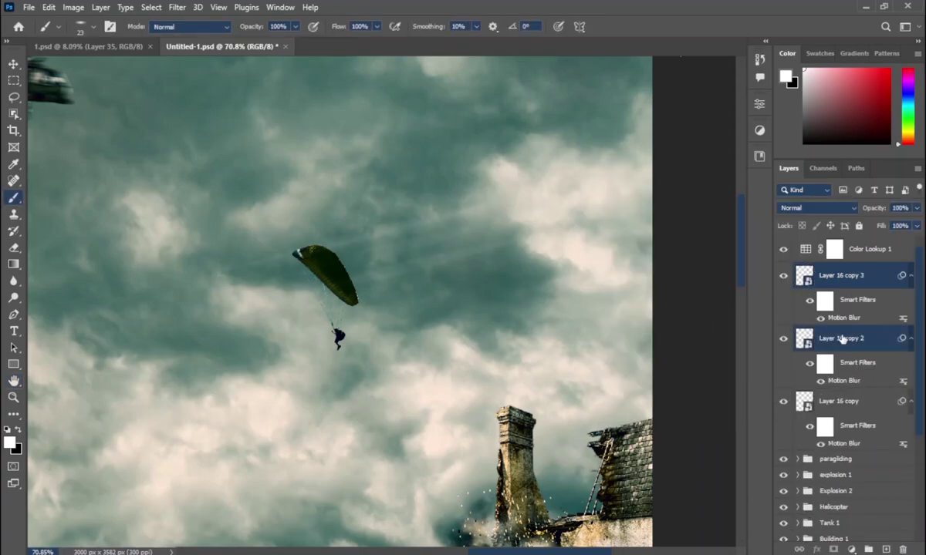
pyautogui.rightClick(802, 266)
pyautogui.press('Escape')
pyautogui.hotkey('ctrl', 'e')
# Step: Move a streak copy to a new spot and combine all streak layers into one smart object beside the paraglider
pyautogui.press('v')
pyautogui.moveTo(372, 258)
pyautogui.mouseDown()
pyautogui.moveTo(418, 264)
pyautogui.moveTo(463, 251)
pyautogui.mouseUp()
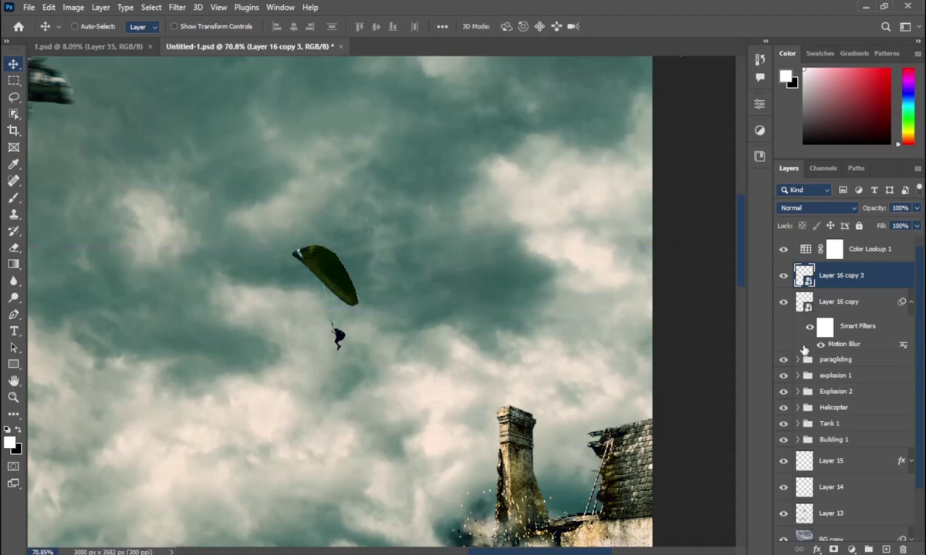
pyautogui.hotkey('ctrl', 'j')
pyautogui.keyDown('shift'); pyautogui.click(843, 355); pyautogui.keyUp('shift')
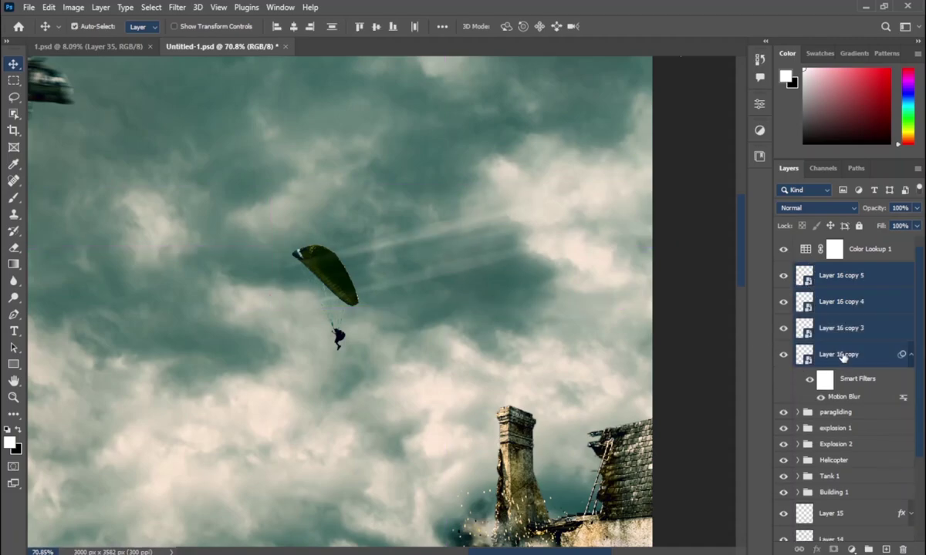
pyautogui.rightClick(835, 299)
pyautogui.click(698, 141)
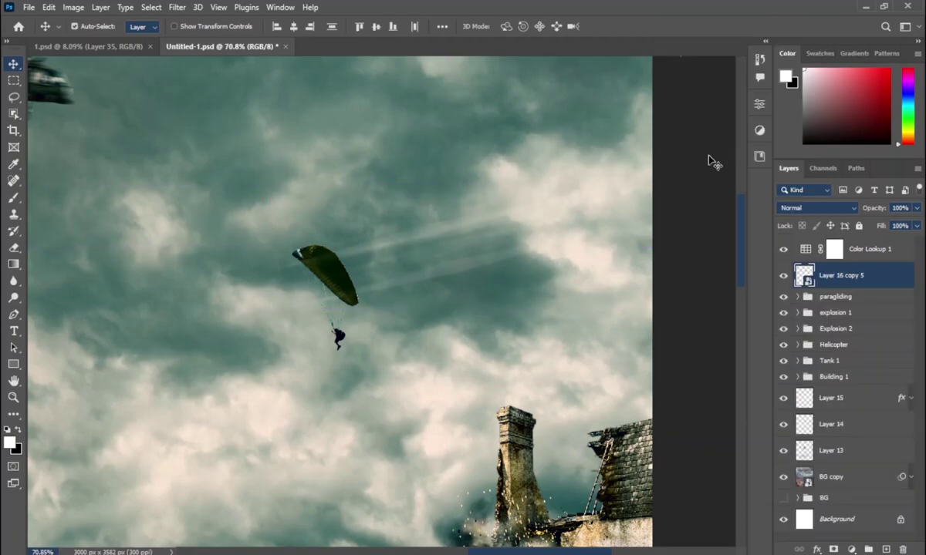
pyautogui.moveTo(446, 275); pyautogui.dragTo(430, 278)
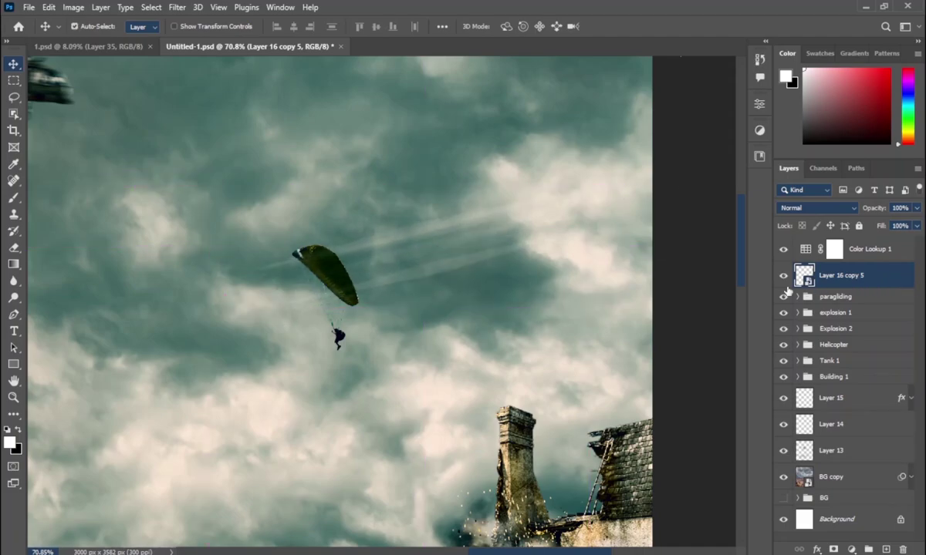
# Step: Add a layer mask and paint black with a large brush to fade the streaks' right ends
pyautogui.click(833, 548)
pyautogui.press('b')
pyautogui.press('x')
pyautogui.rightClick(308, 309)
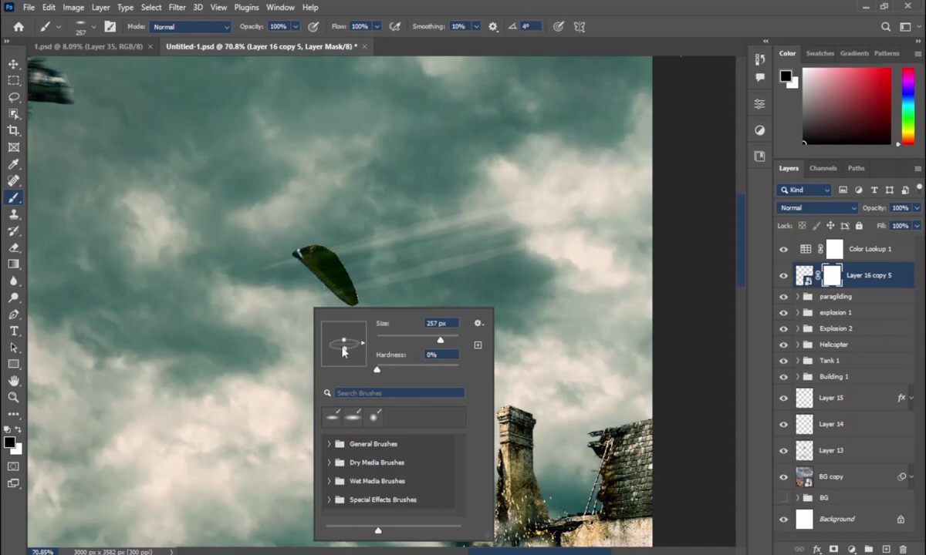
pyautogui.click(264, 279)
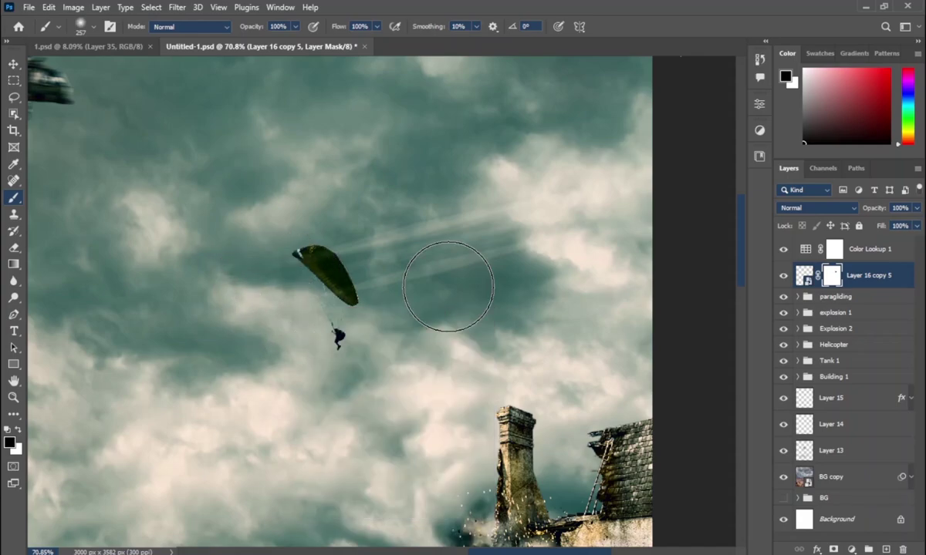
pyautogui.press(']')
pyautogui.press(']')
pyautogui.press(']')
pyautogui.moveTo(629, 218); pyautogui.dragTo(444, 445)
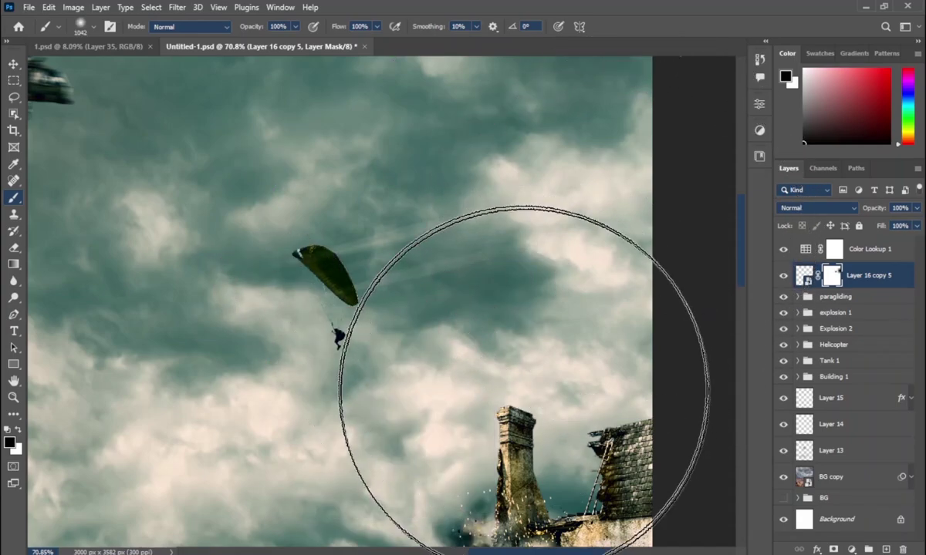
pyautogui.hotkey('ctrl', '0')
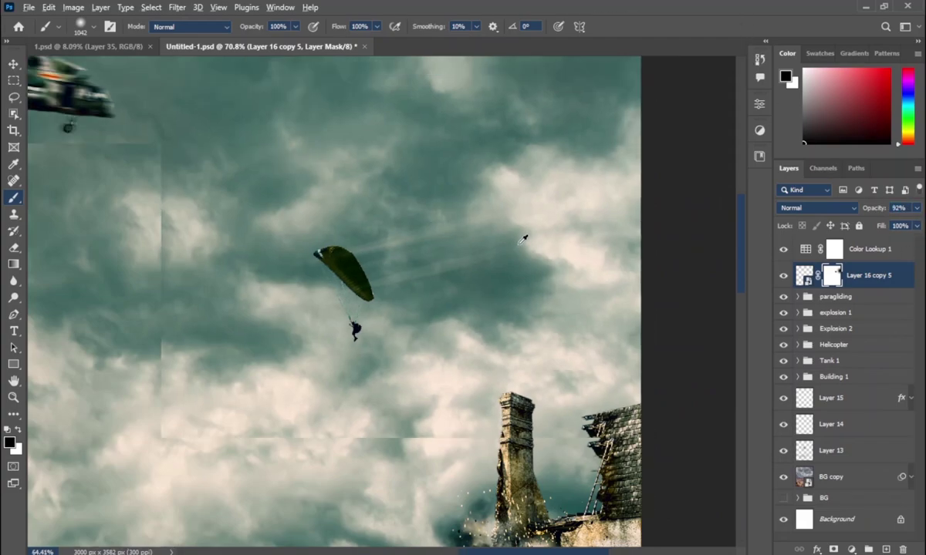
# Step: Give the paraglider layer a slight Motion Blur
pyautogui.click(802, 298)
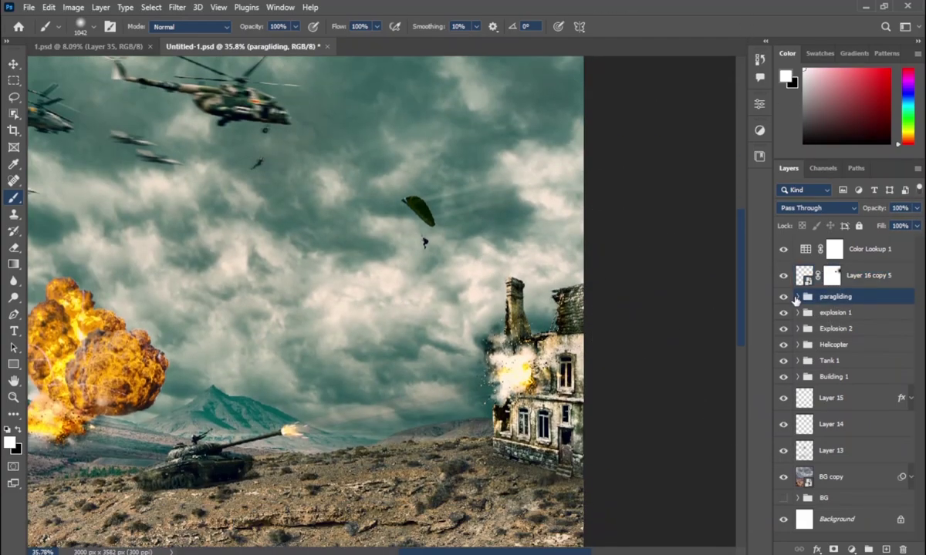
pyautogui.click(798, 297)
pyautogui.click(849, 345)
pyautogui.click(176, 7)
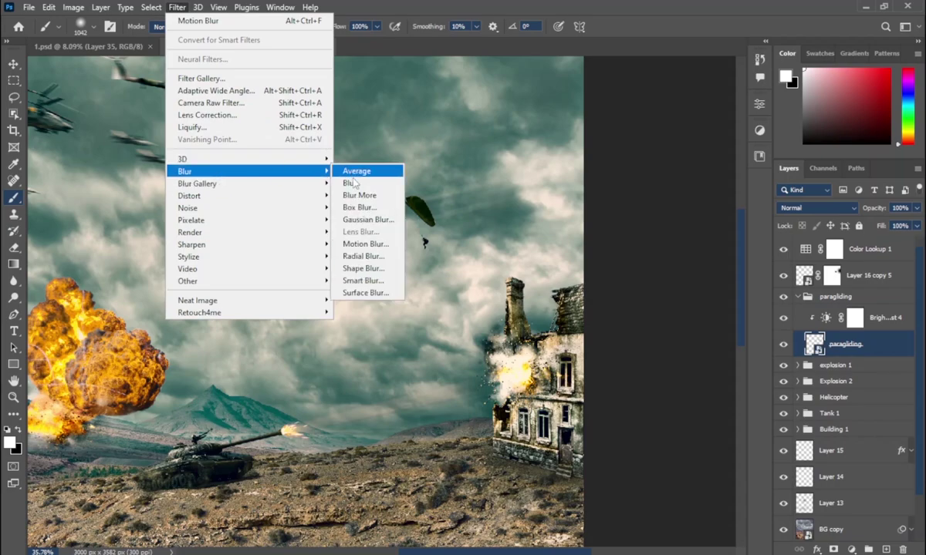
pyautogui.click(339, 231)
pyautogui.moveTo(692, 421); pyautogui.dragTo(627, 422)
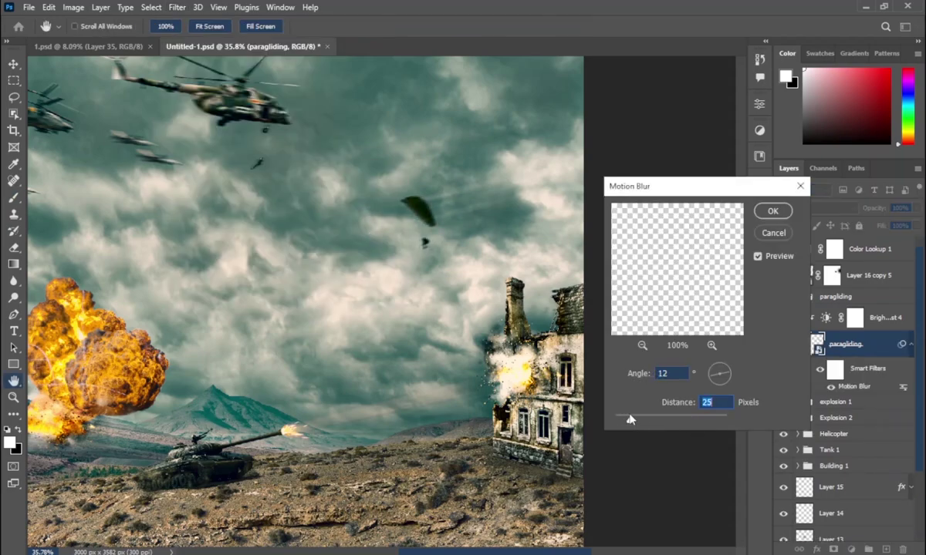
pyautogui.press('Return')
# Step: Set up a black brush at 21% for the paraglider's filter mask
pyautogui.press('b')
pyautogui.press('x')
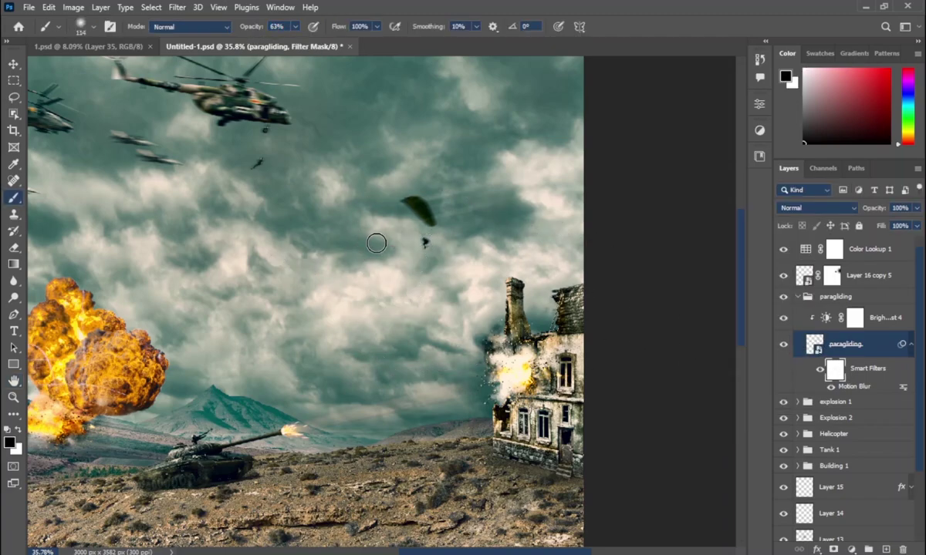
pyautogui.write('21')
pyautogui.press('Return')
pyautogui.scroll(-3, 432, 253)
pyautogui.scroll(-2, 449, 265)
# Step: Group Color Lookup, Layer 16 copy 5 and the paragliding group into a new group named 'paragliding'
pyautogui.press('x')
pyautogui.click(835, 296)
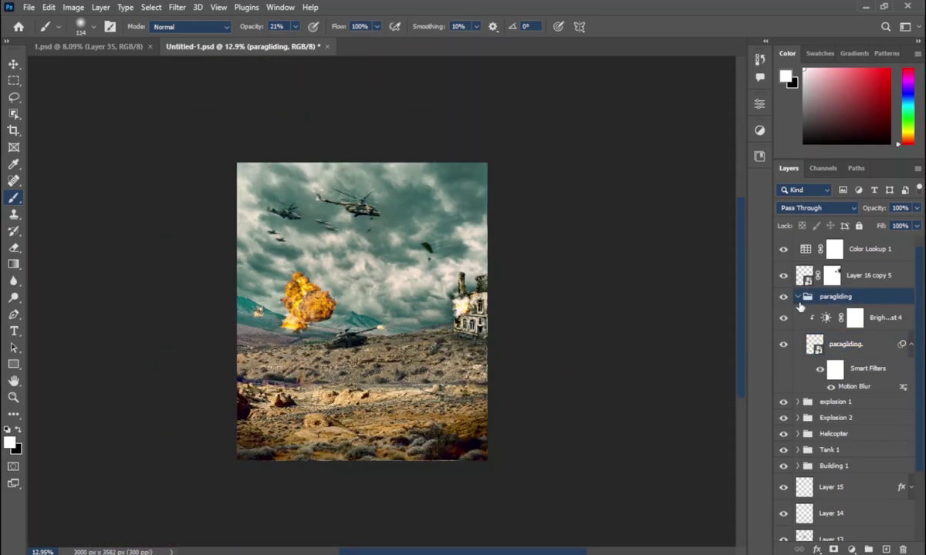
pyautogui.click(797, 296)
pyautogui.keyDown('shift'); pyautogui.click(863, 261); pyautogui.keyUp('shift')
pyautogui.hotkey('ctrl', 'g')
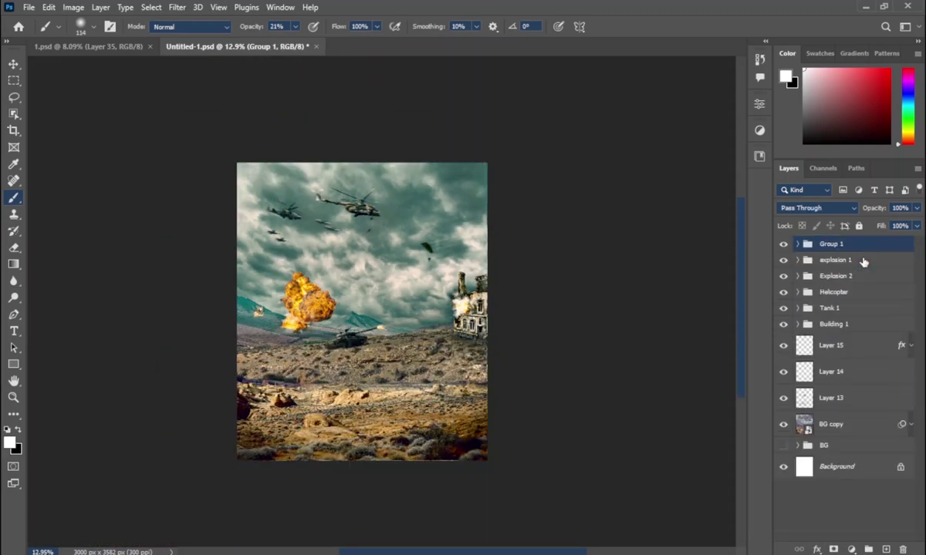
pyautogui.doubleClick(831, 243)
pyautogui.write('paragliding')
pyautogui.click(837, 260)
pyautogui.click(803, 295)
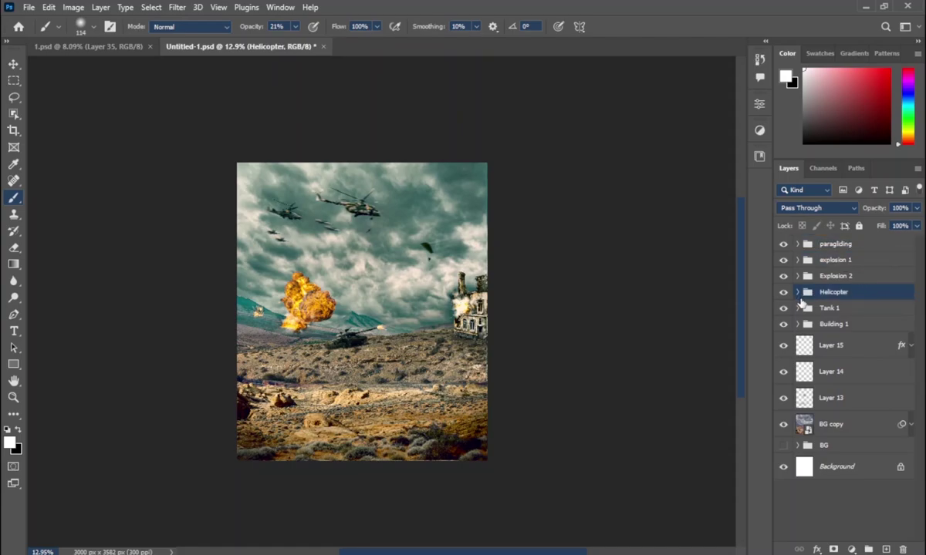
# Step: Apply a level horizontal Motion Blur of about 15 px to explosion (4) in the explosion 1 group
pyautogui.click(806, 260)
pyautogui.click(818, 386)
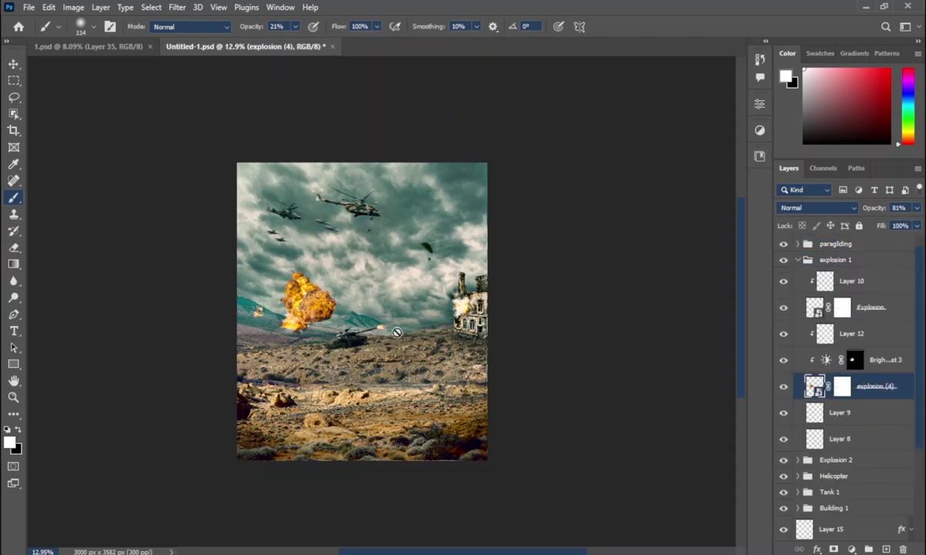
pyautogui.scroll(2, 307, 293)
pyautogui.scroll(1, 307, 293)
pyautogui.click(176, 8)
pyautogui.moveTo(184, 171)
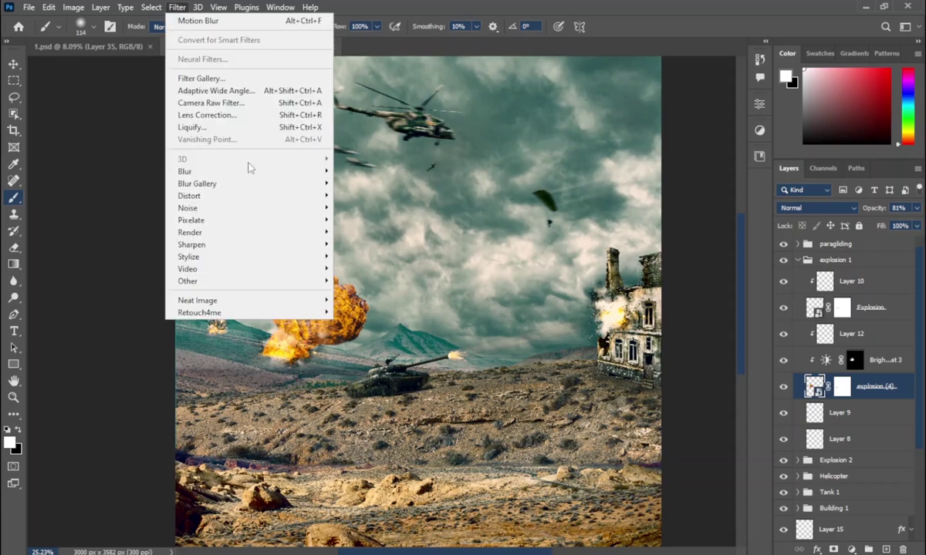
pyautogui.click(362, 243)
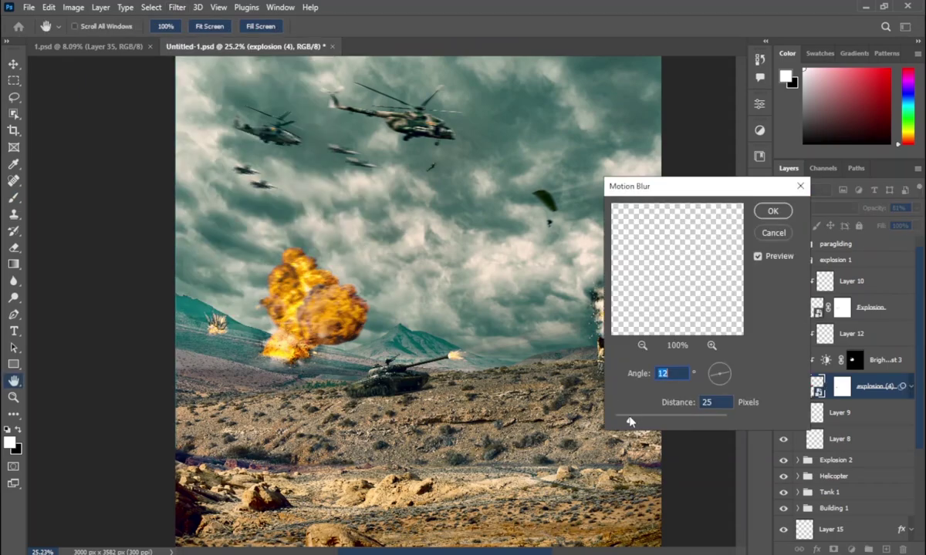
pyautogui.moveTo(630, 421); pyautogui.dragTo(621, 420)
pyautogui.moveTo(723, 370); pyautogui.dragTo(732, 380)
pyautogui.moveTo(621, 420)
pyautogui.mouseDown()
pyautogui.moveTo(630, 419)
pyautogui.moveTo(617, 419)
pyautogui.mouseUp()
pyautogui.moveTo(730, 381); pyautogui.dragTo(726, 380)
pyautogui.click(772, 211)
pyautogui.press('b')
pyautogui.scroll(-3, 331, 293)
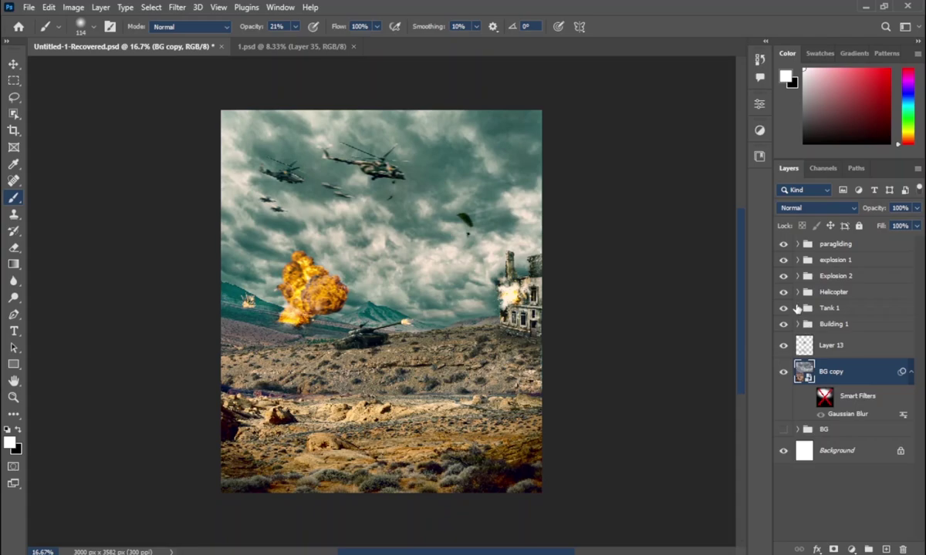
# Step: Select Panzer 1 inside the nested Tank 1 groups and give it Motion Blur at angle 13, distance 12
pyautogui.click(797, 308)
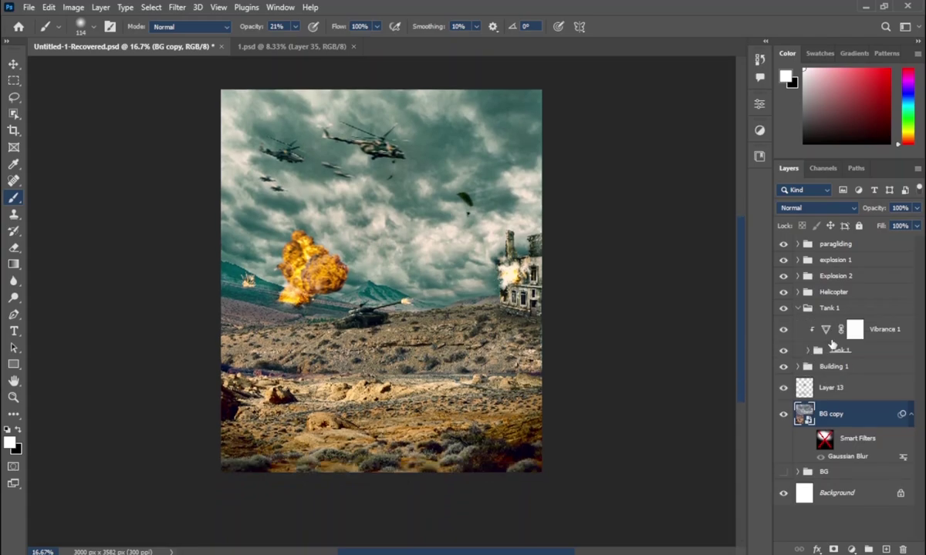
pyautogui.click(807, 351)
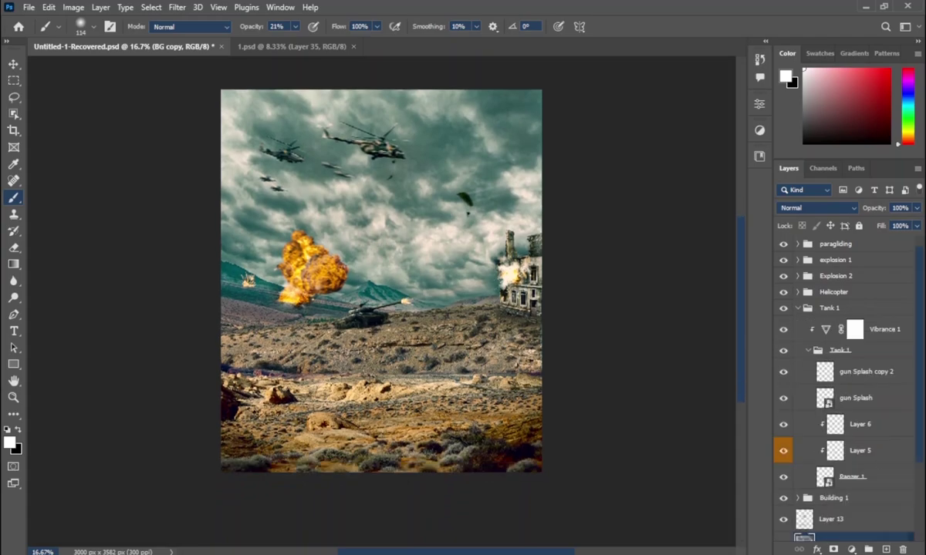
pyautogui.scroll(-2, 877, 396)
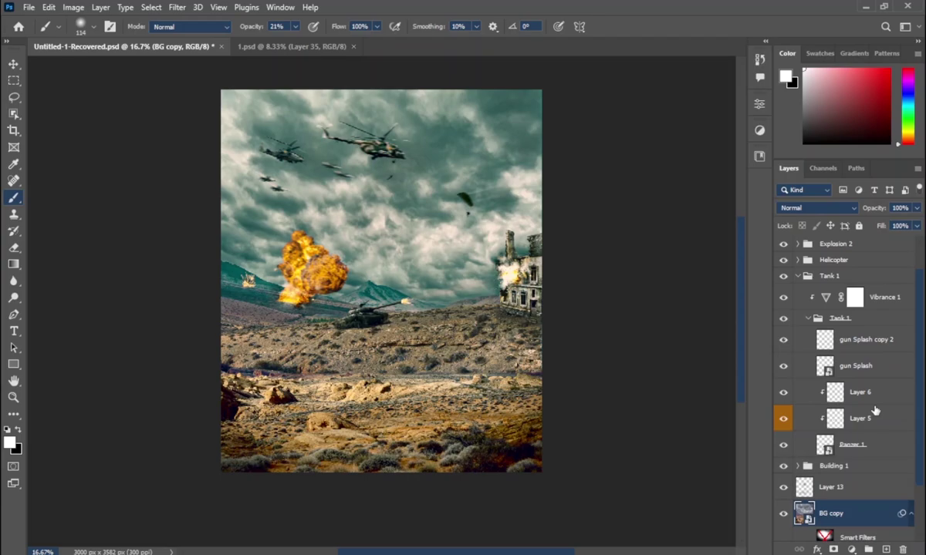
pyautogui.click(850, 448)
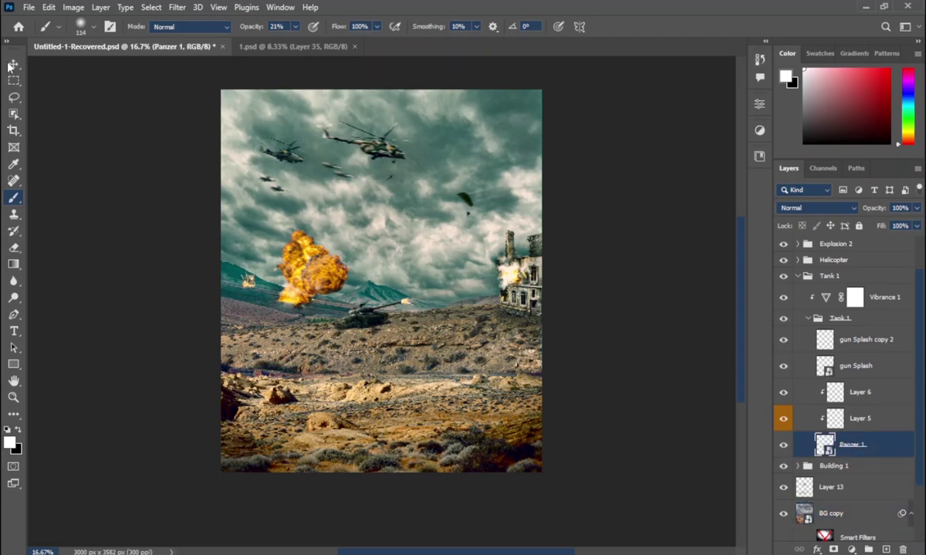
pyautogui.click(176, 6)
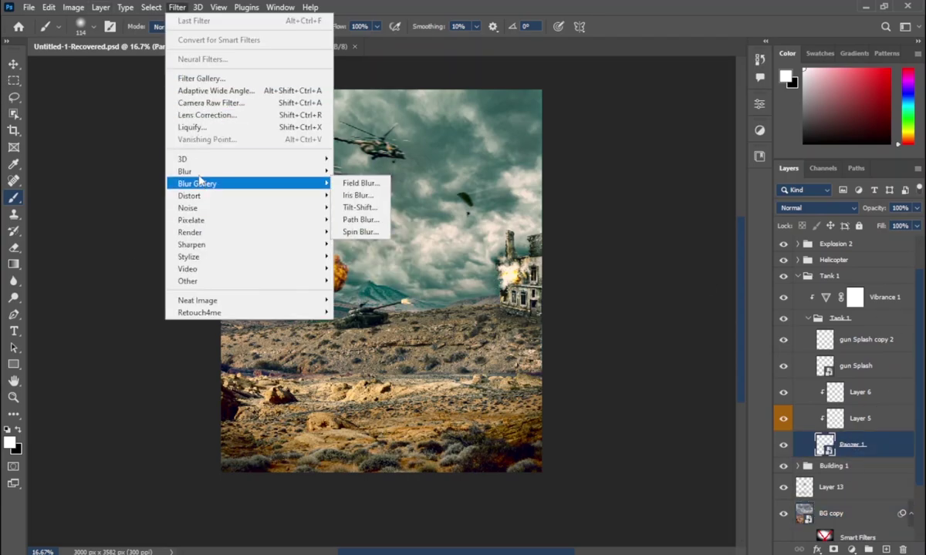
pyautogui.click(355, 235)
pyautogui.press('alt')
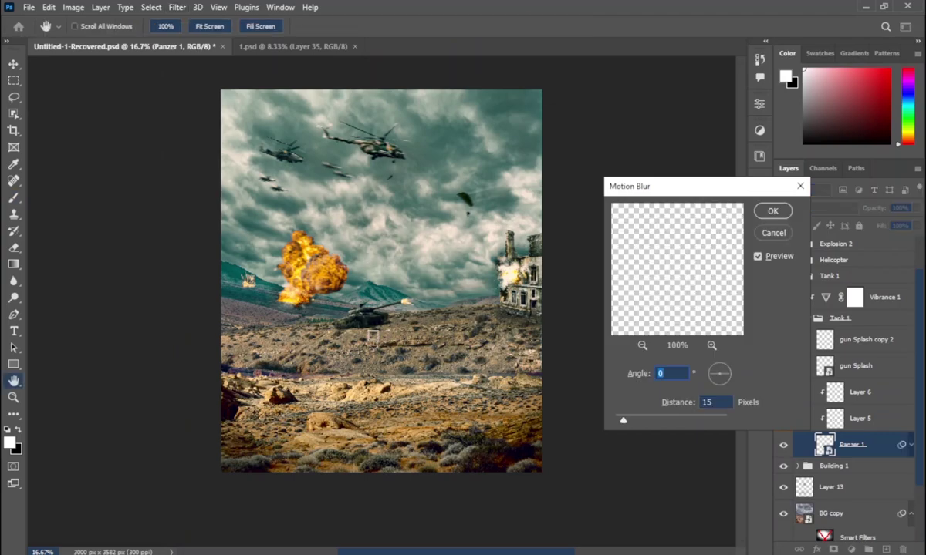
pyautogui.click(364, 312)
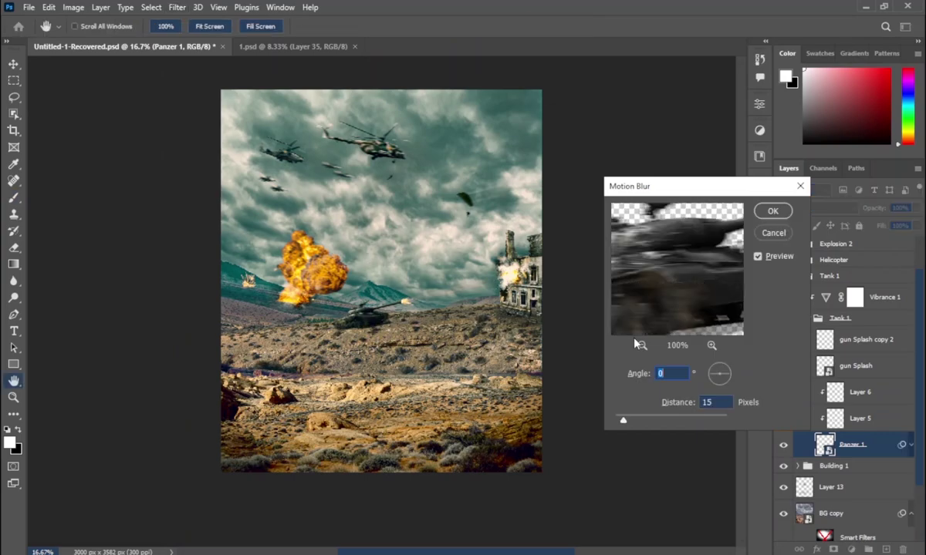
pyautogui.moveTo(730, 380); pyautogui.dragTo(734, 370)
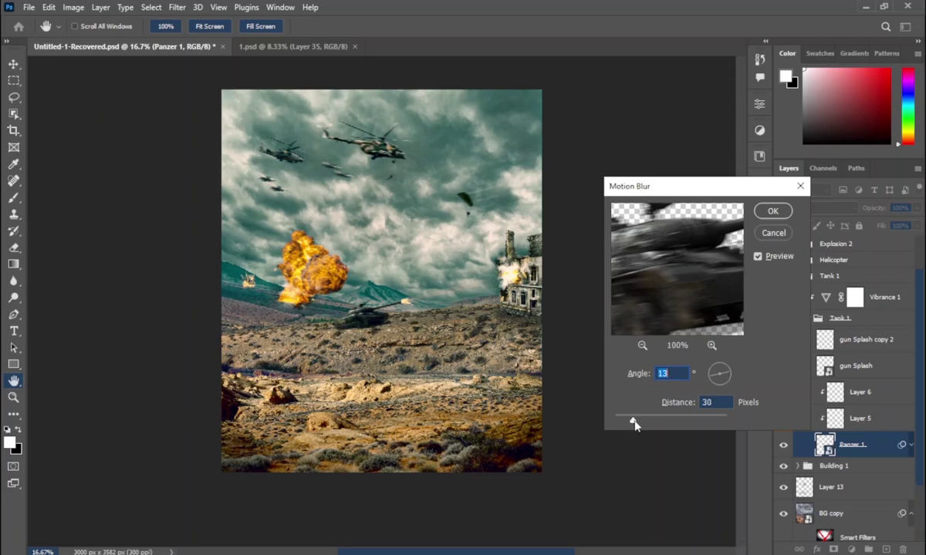
pyautogui.moveTo(623, 420)
pyautogui.mouseDown()
pyautogui.moveTo(637, 420)
pyautogui.moveTo(622, 421)
pyautogui.mouseUp()
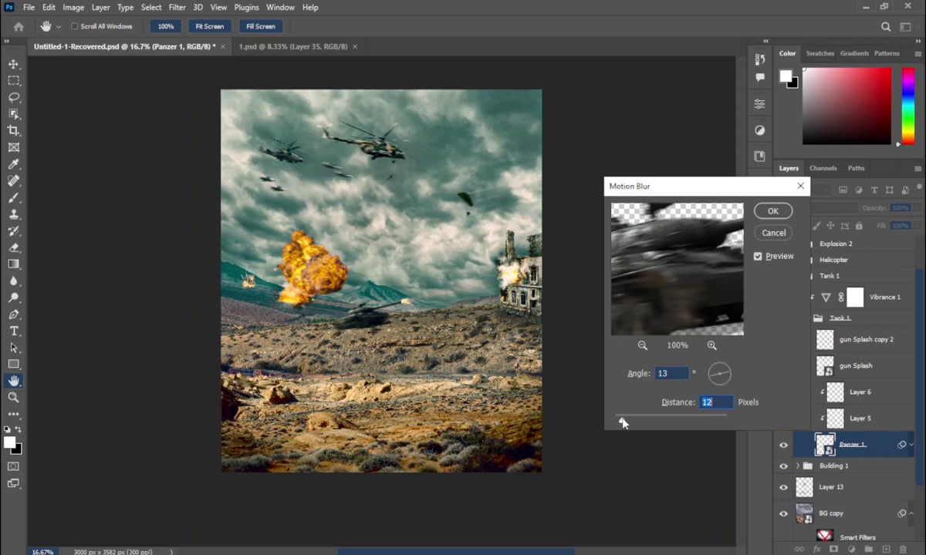
pyautogui.click(784, 214)
pyautogui.press('b')
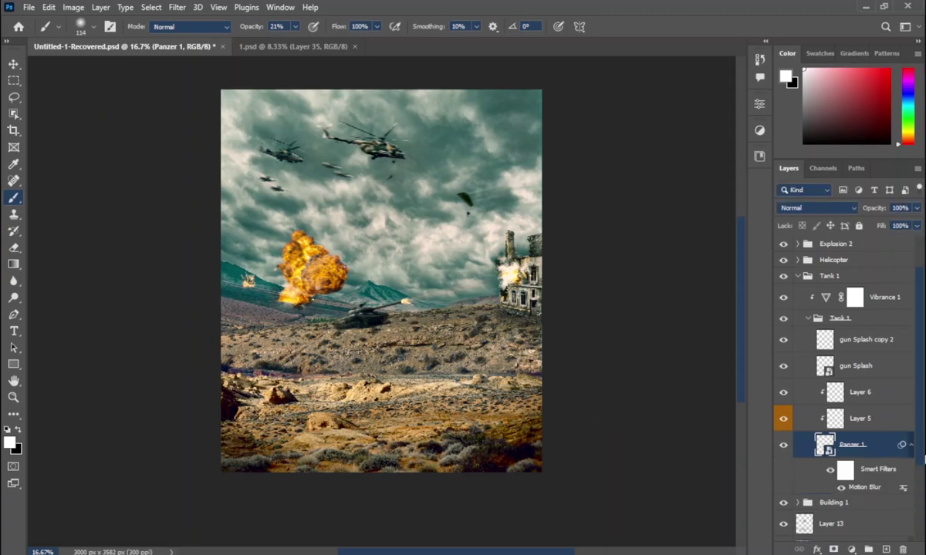
pyautogui.click(911, 446)
# Step: Duplicate BG copy into BG copy 2 and convert it to a smart object
pyautogui.click(807, 319)
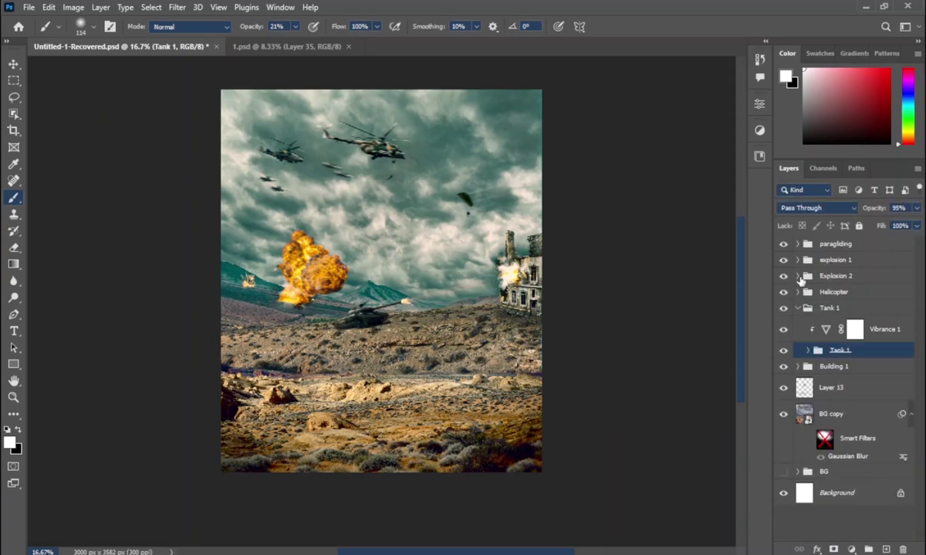
pyautogui.click(911, 417)
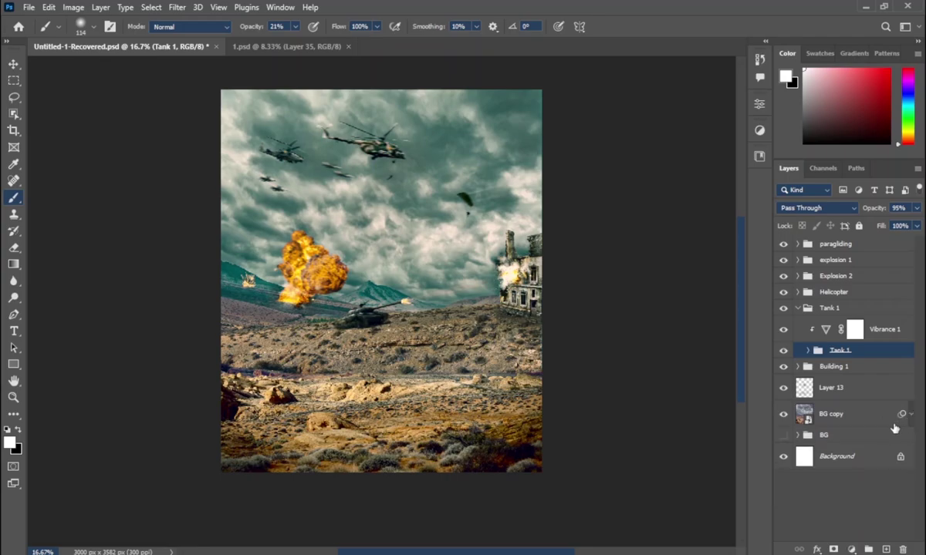
pyautogui.click(860, 424)
pyautogui.hotkey('ctrl', 'j')
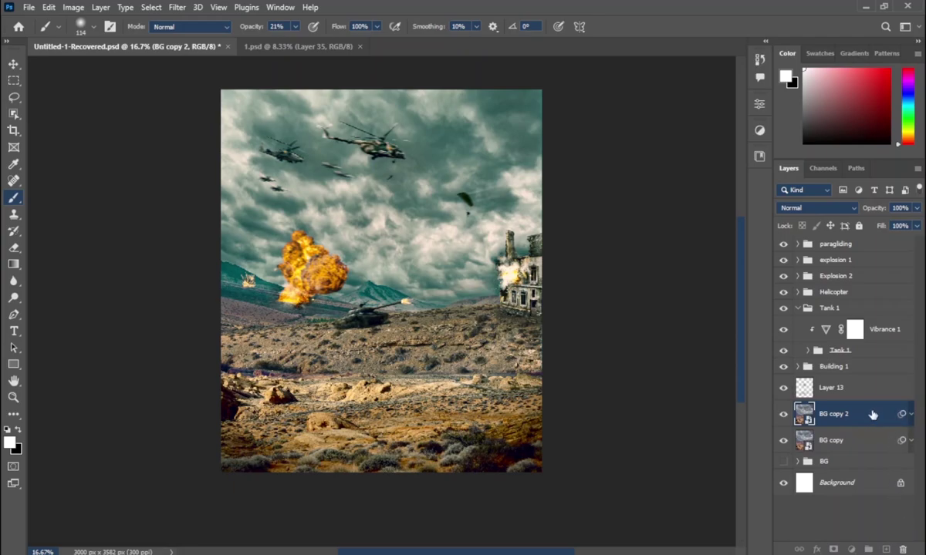
pyautogui.rightClick(872, 415)
pyautogui.click(740, 141)
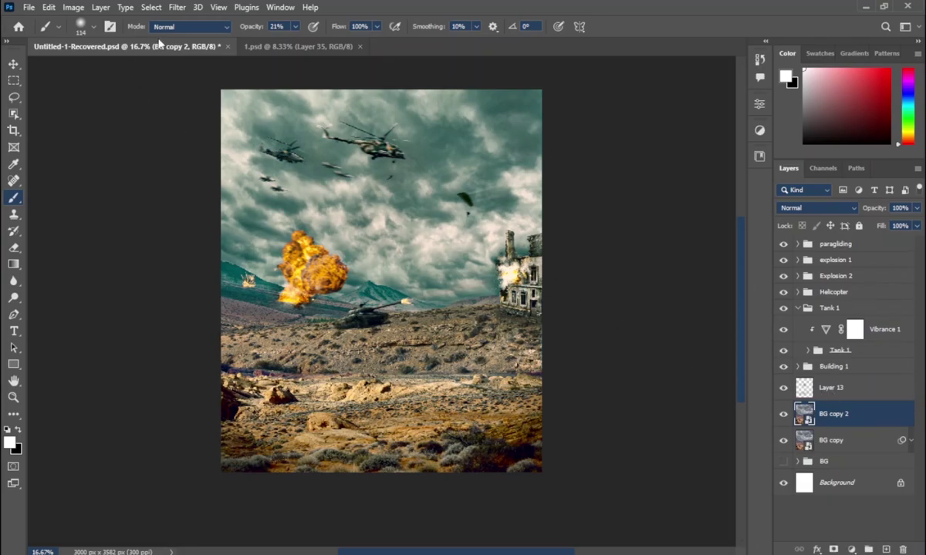
# Step: Apply Motion Blur to BG copy 2 at about 9° and 12 pixels
pyautogui.click(176, 9)
pyautogui.moveTo(185, 171)
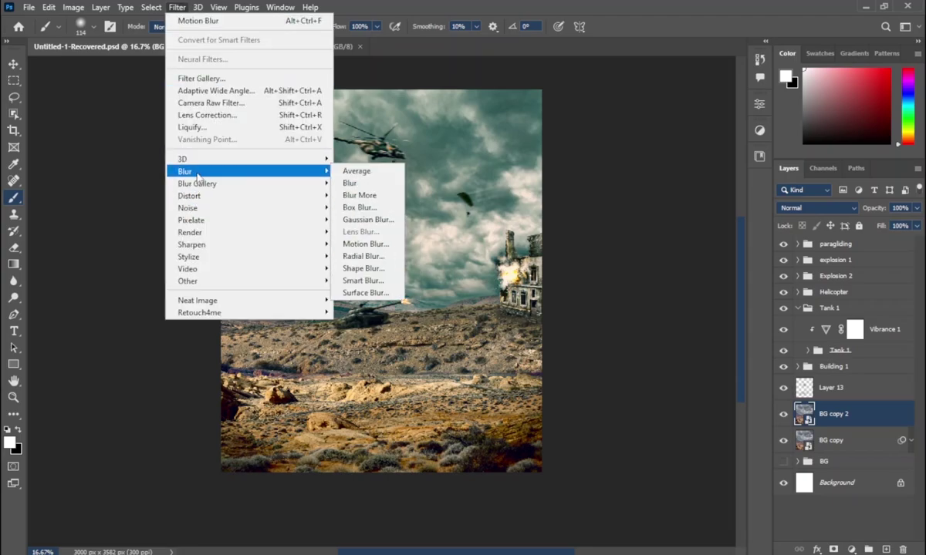
pyautogui.click(357, 246)
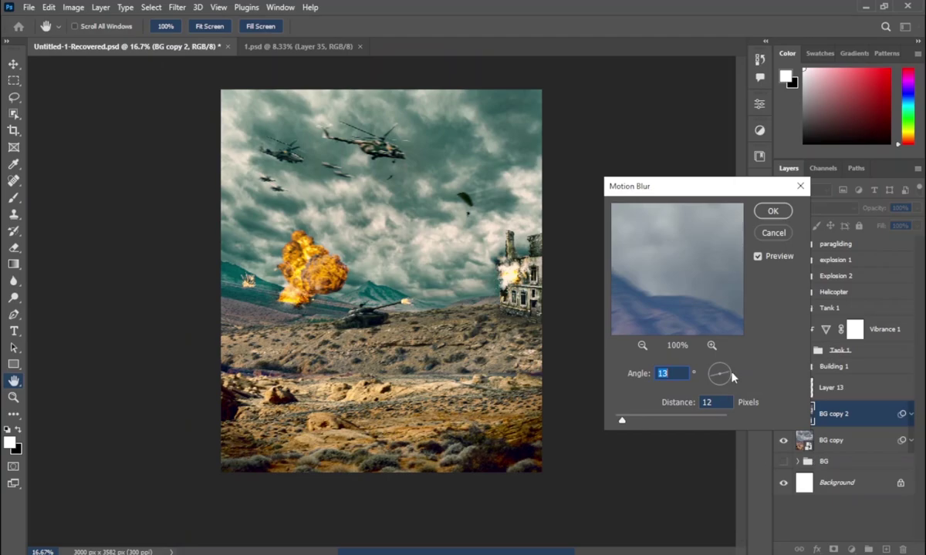
pyautogui.moveTo(621, 421); pyautogui.dragTo(620, 421)
pyautogui.click(772, 210)
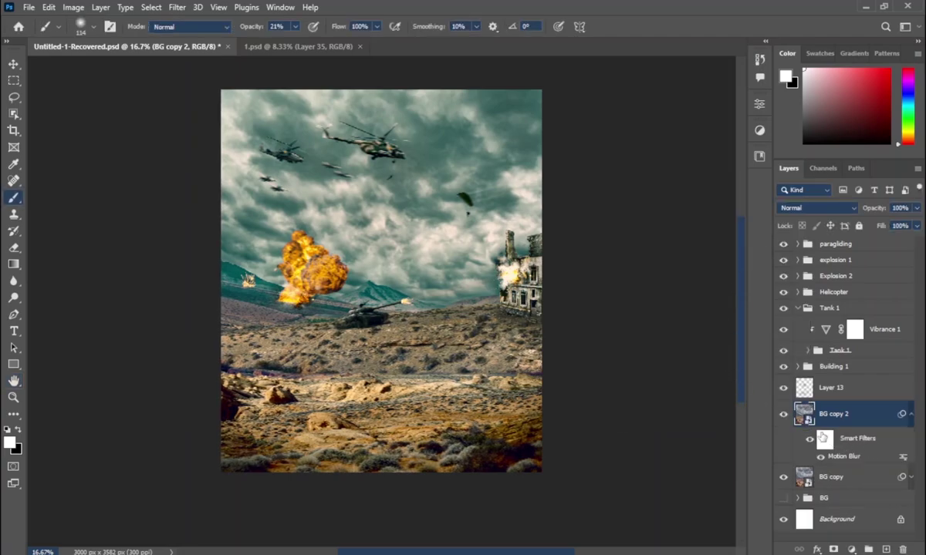
# Step: Fill BG copy 2's filter mask black and set a ~400 px white brush at 100% opacity
pyautogui.click(823, 441)
pyautogui.hotkey('ctrl', 'i')
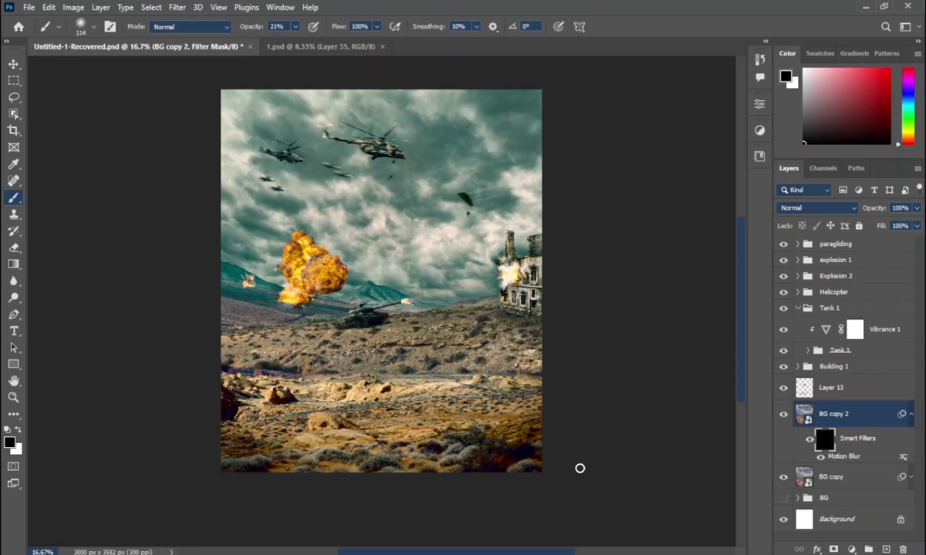
pyautogui.moveTo(349, 345); pyautogui.dragTo(382, 345)
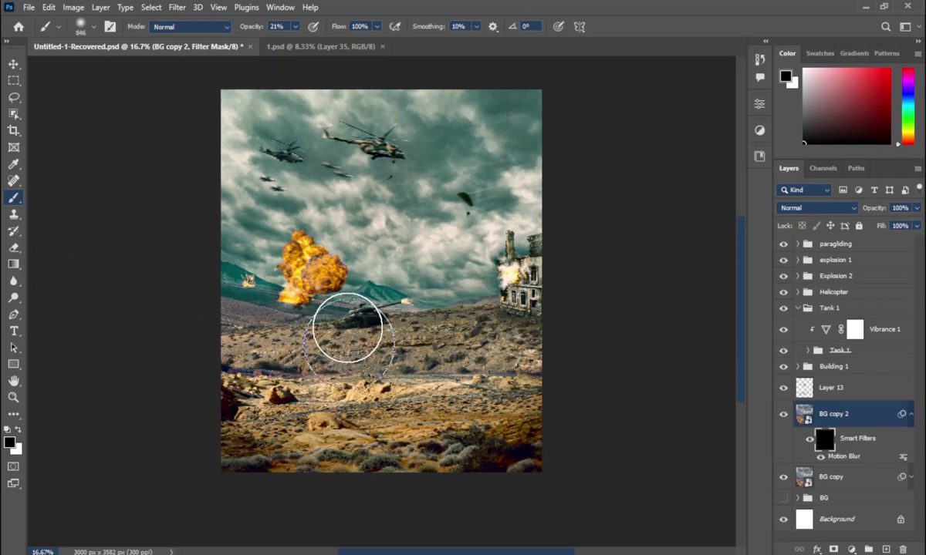
pyautogui.moveTo(351, 326); pyautogui.dragTo(327, 338)
pyautogui.press('x')
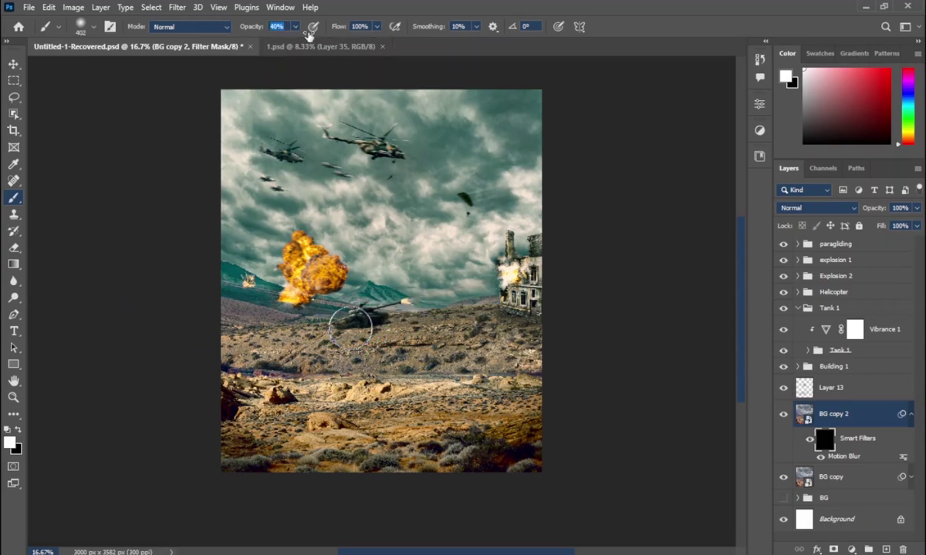
pyautogui.write('100')
pyautogui.press('Return')
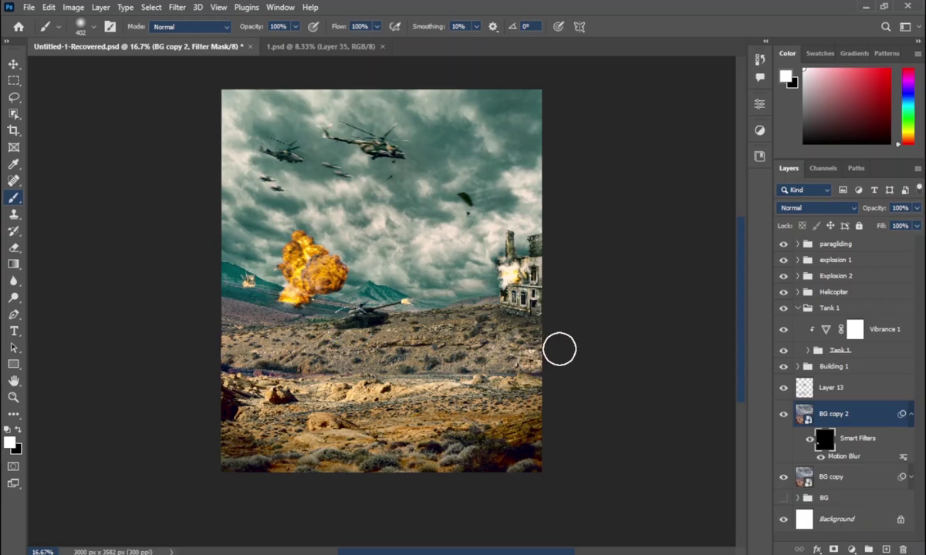
# Step: Paint the blur back across the lower ground and lengthen BG copy 2's Motion Blur distance
pyautogui.moveTo(559, 349); pyautogui.dragTo(375, 379)
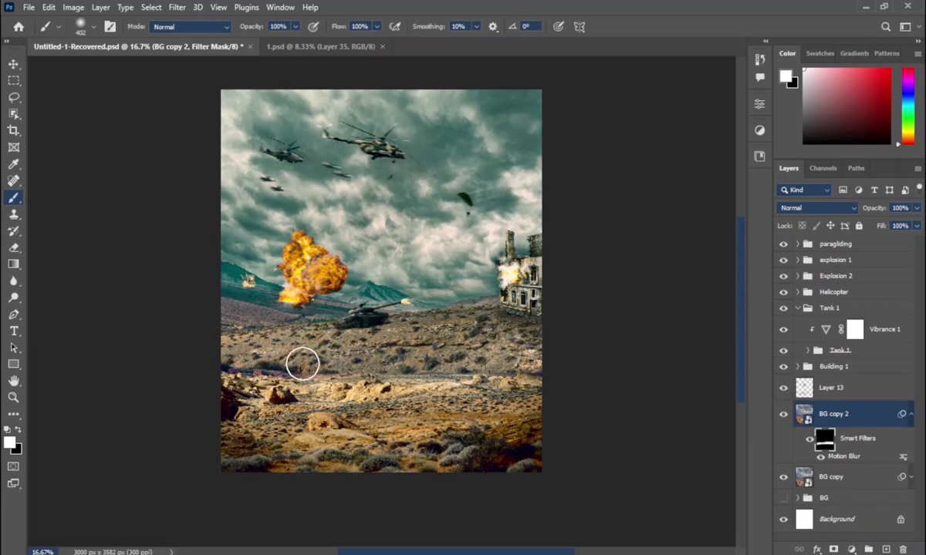
pyautogui.moveTo(228, 372); pyautogui.dragTo(527, 358)
pyautogui.doubleClick(849, 460)
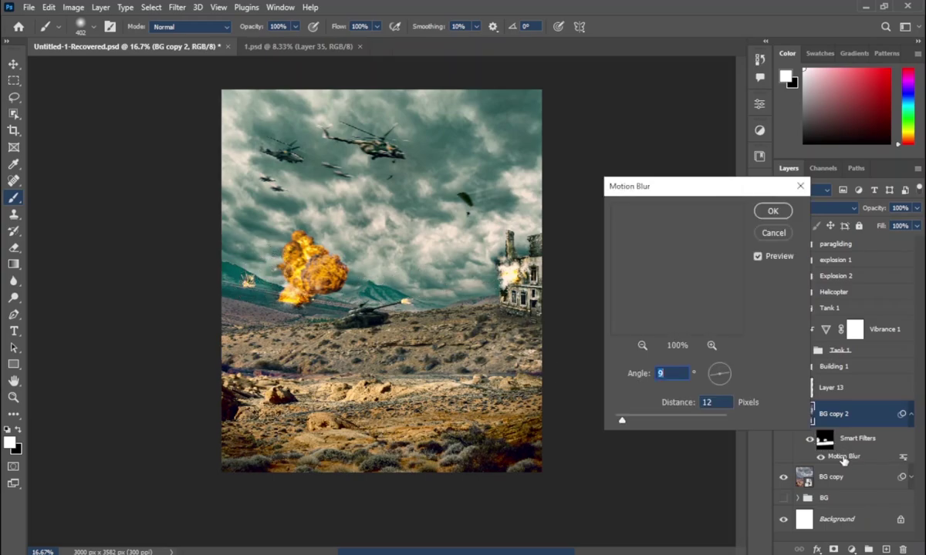
pyautogui.moveTo(627, 423); pyautogui.dragTo(624, 422)
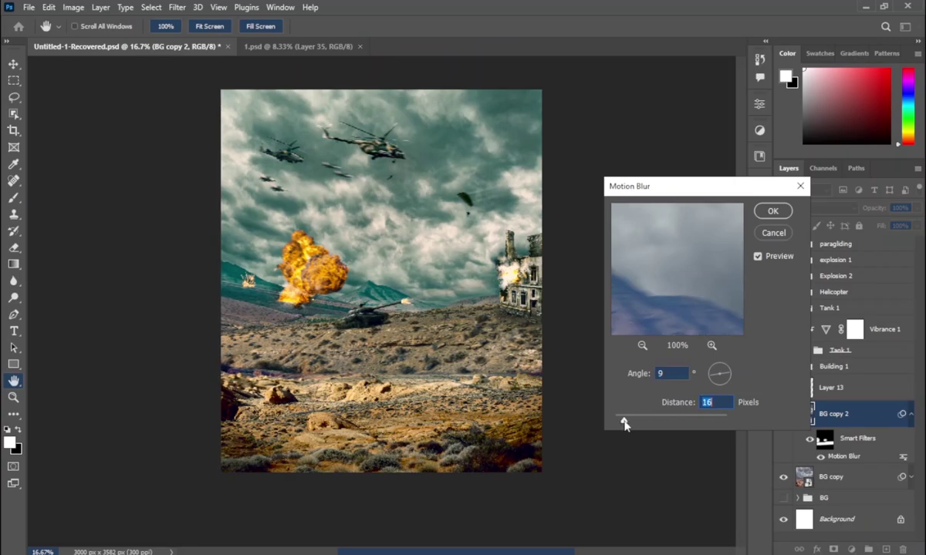
# Step: Apply the longer blur, select Layer 13, and flatten the brush tip into an ellipse
pyautogui.click(772, 210)
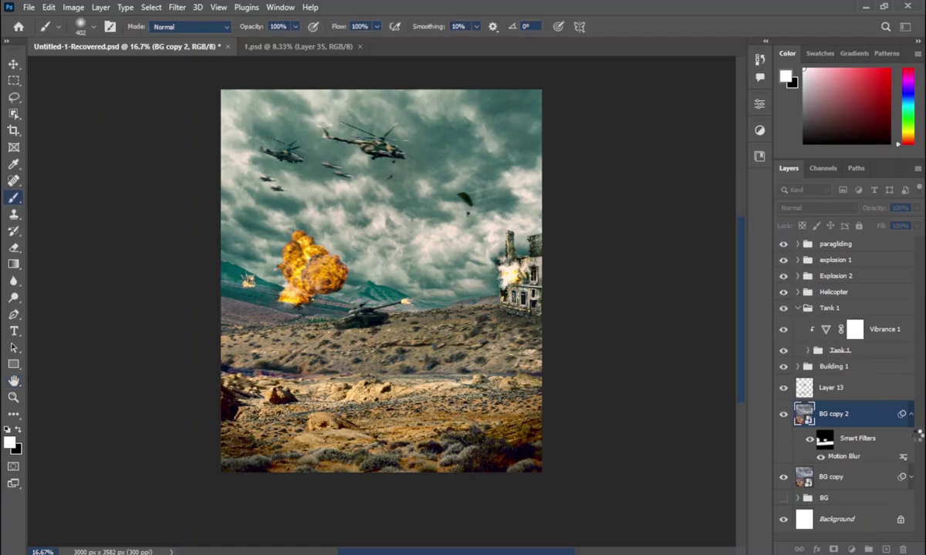
pyautogui.click(910, 415)
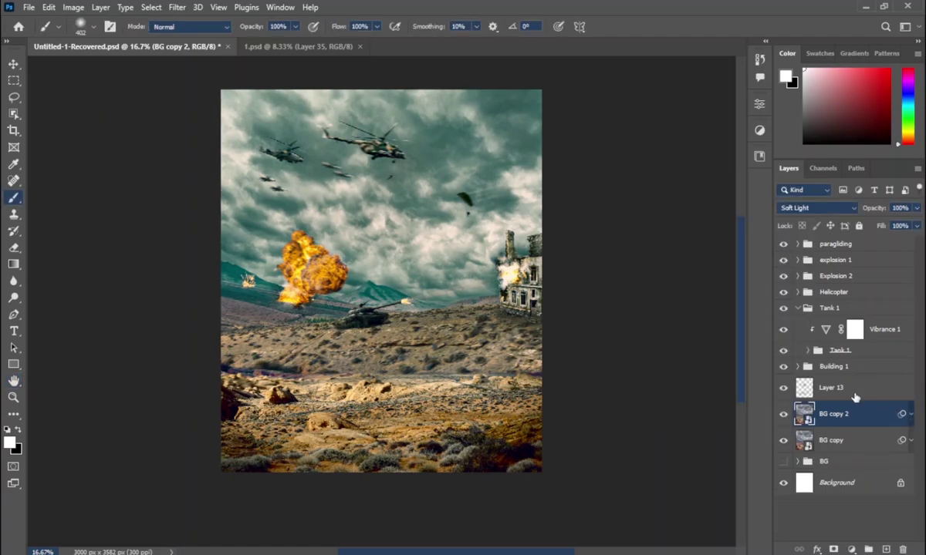
pyautogui.click(855, 397)
pyautogui.scroll(2, 405, 378)
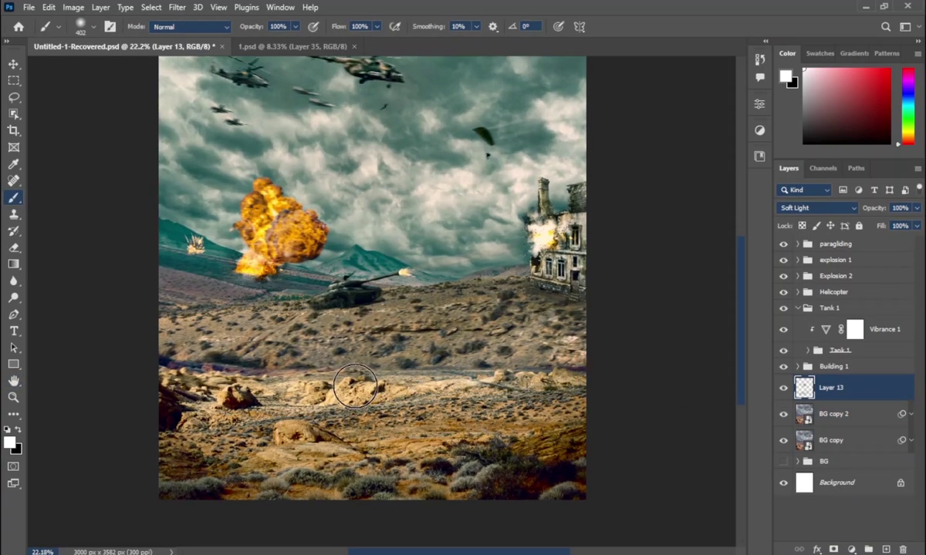
pyautogui.rightClick(371, 347)
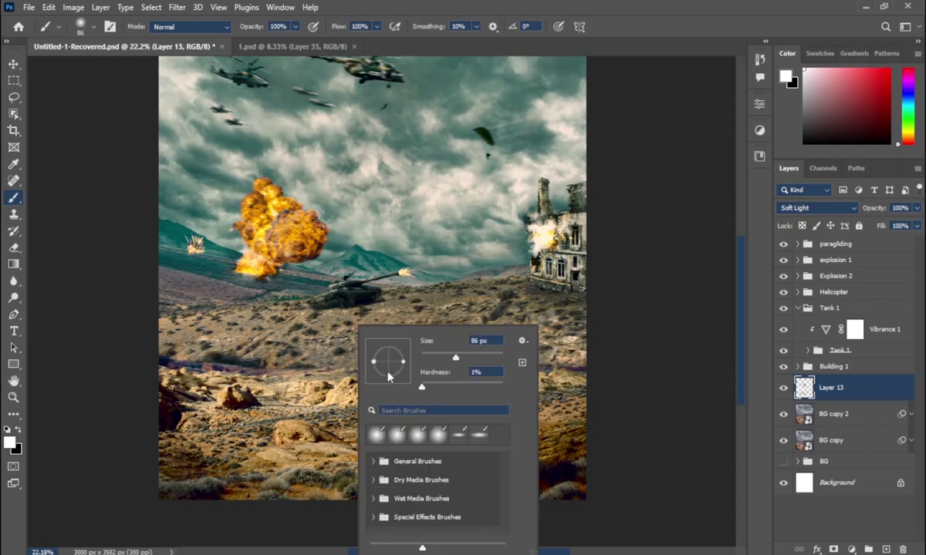
pyautogui.moveTo(391, 378); pyautogui.dragTo(401, 370)
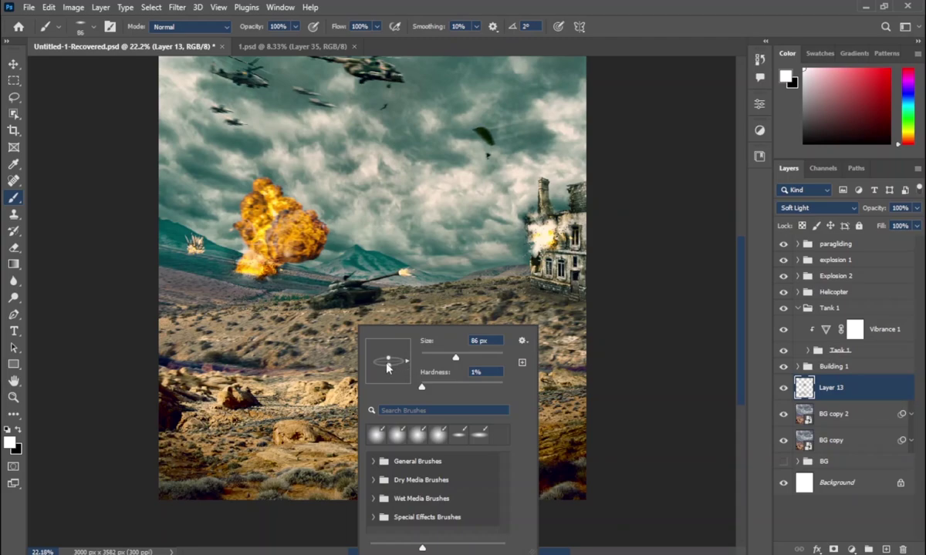
pyautogui.keyDown('alt'); pyautogui.rightClick(390, 286); pyautogui.keyUp('alt')
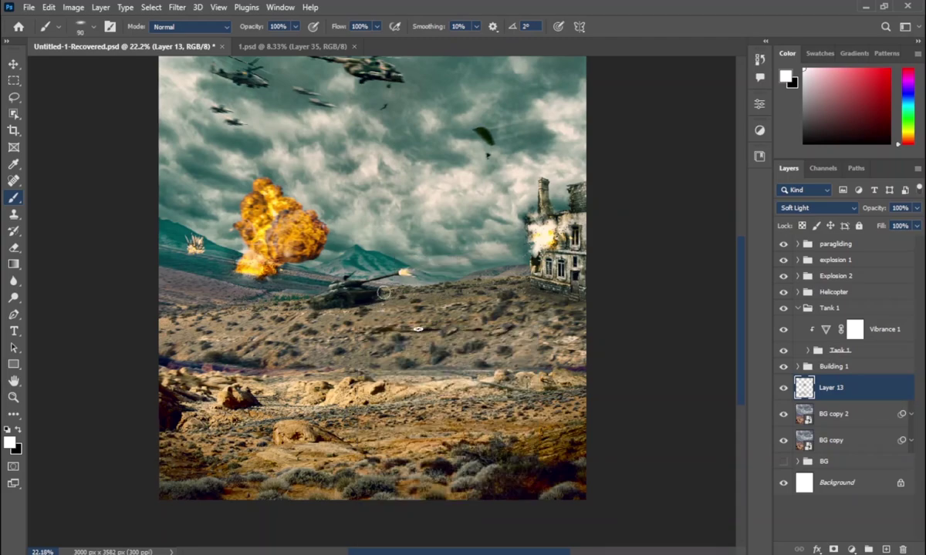
# Step: On a new Layer 14, paint small flattened white dabs across the middle ground below the tank
pyautogui.hotkey('ctrl', 'shift', 'alt', 'n')
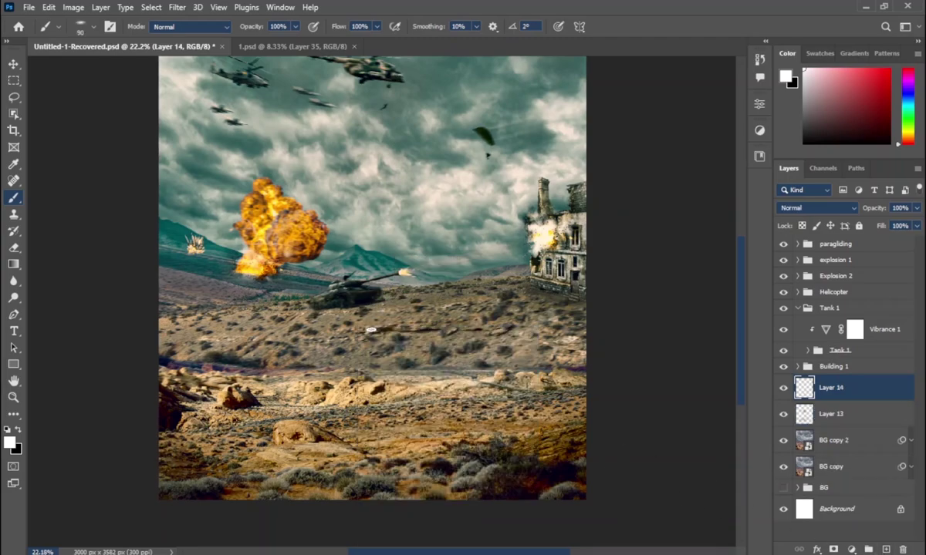
pyautogui.keyDown('alt'); pyautogui.rightClick(371, 324); pyautogui.keyUp('alt')
pyautogui.rightClick(360, 318)
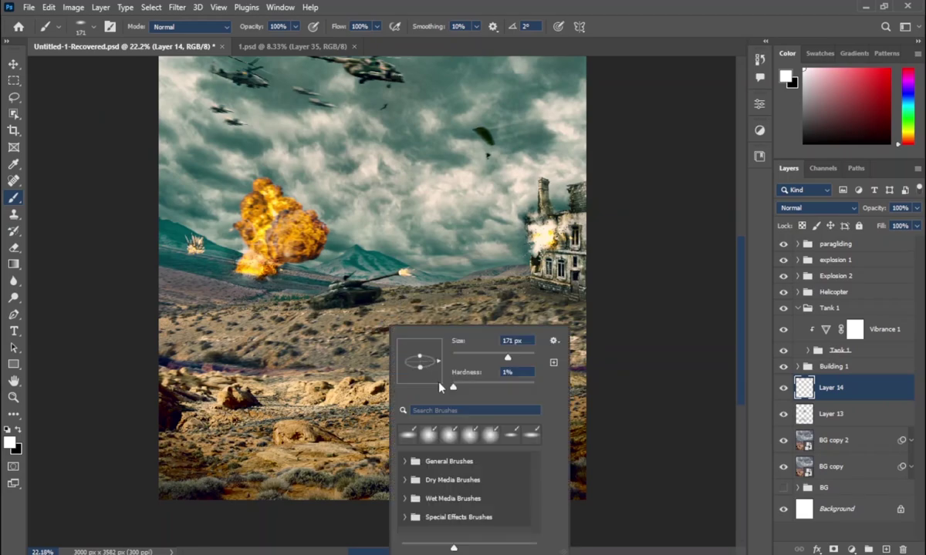
pyautogui.keyDown('alt'); pyautogui.rightClick(367, 326); pyautogui.keyUp('alt')
pyautogui.keyDown('alt'); pyautogui.rightClick(384, 349); pyautogui.keyUp('alt')
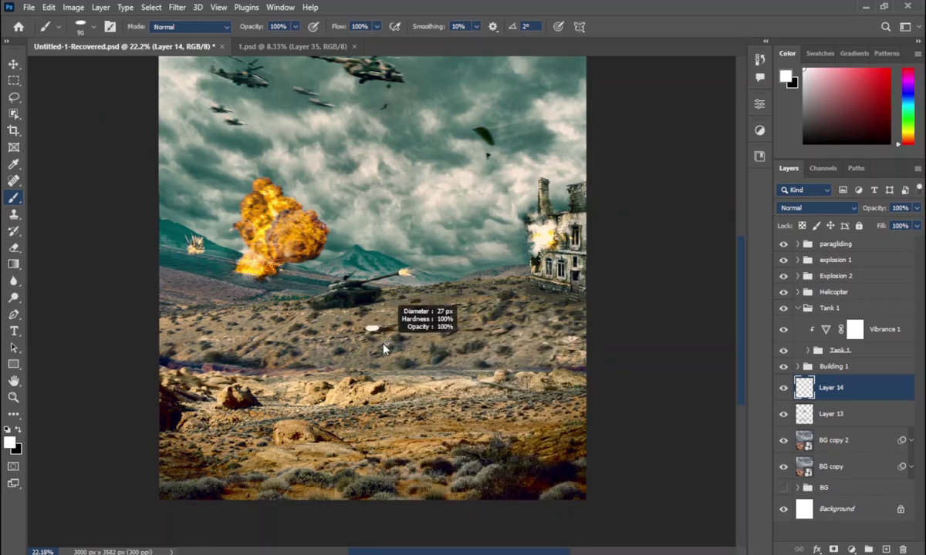
pyautogui.keyDown('alt'); pyautogui.rightClick(381, 340); pyautogui.keyUp('alt')
pyautogui.click(394, 335)
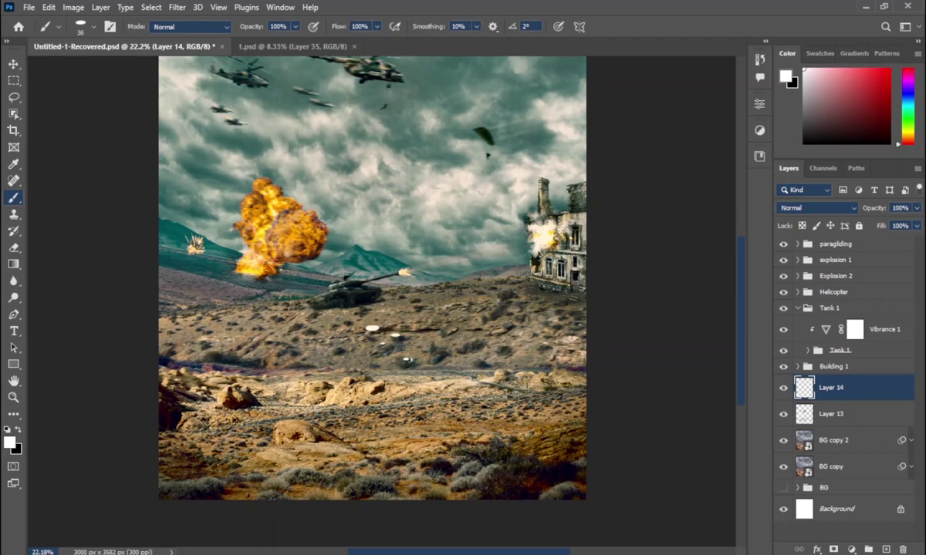
pyautogui.keyDown('alt'); pyautogui.rightClick(403, 318); pyautogui.keyUp('alt')
pyautogui.keyDown('alt'); pyautogui.rightClick(319, 320); pyautogui.keyUp('alt')
pyautogui.keyDown('alt'); pyautogui.rightClick(425, 347); pyautogui.keyUp('alt')
# Step: Motion-blur Layer 14's dabs at distance 2000, angle 8, and group both streak layers into Group 1
pyautogui.click(178, 7)
pyautogui.moveTo(185, 171)
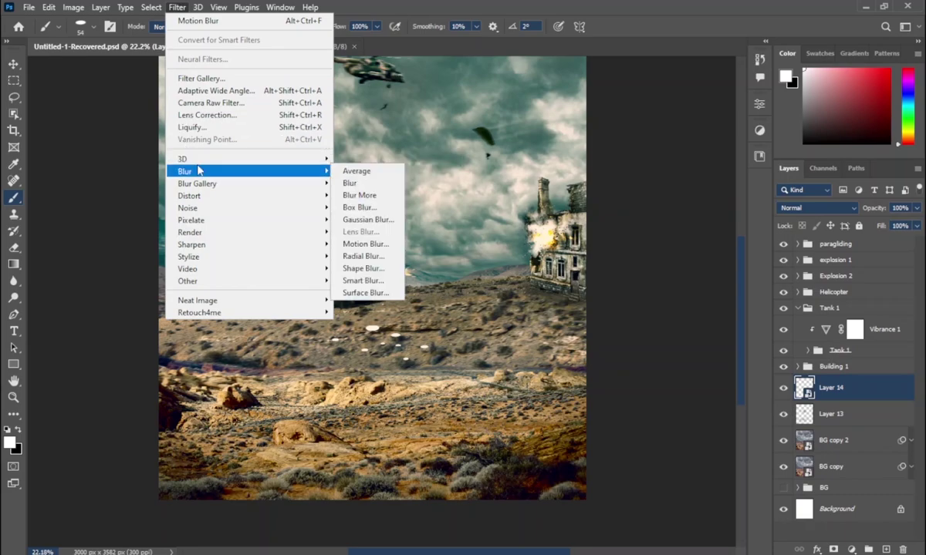
pyautogui.click(375, 244)
pyautogui.moveTo(619, 417); pyautogui.dragTo(739, 421)
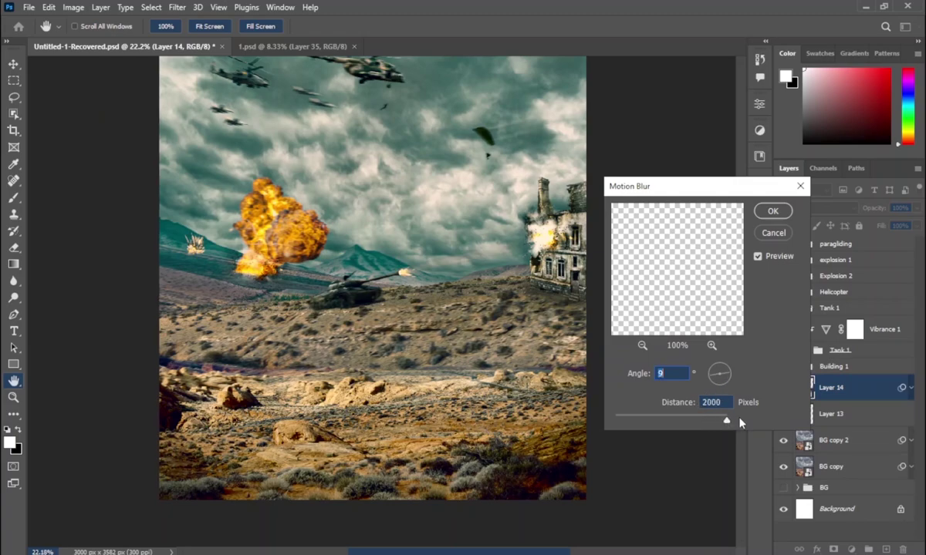
pyautogui.write('8')
pyautogui.press('Tab')
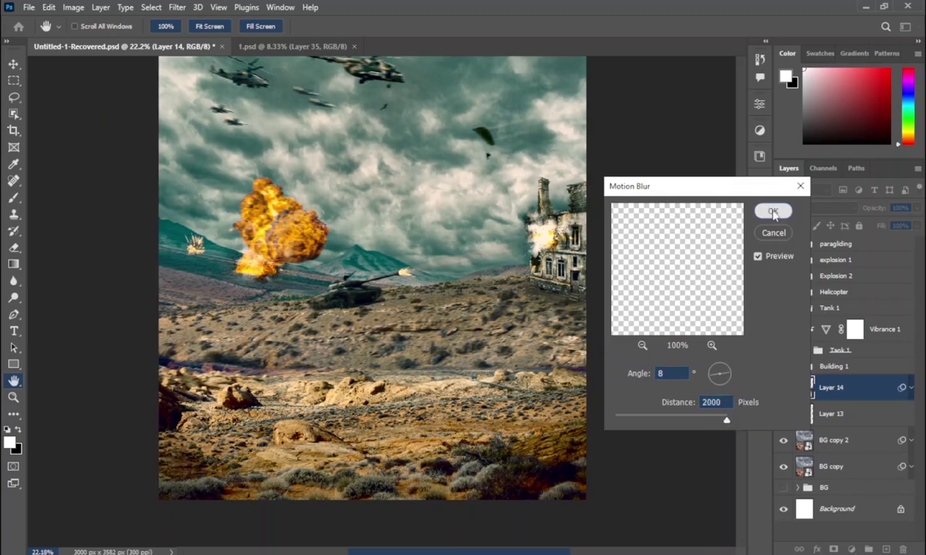
pyautogui.click(774, 212)
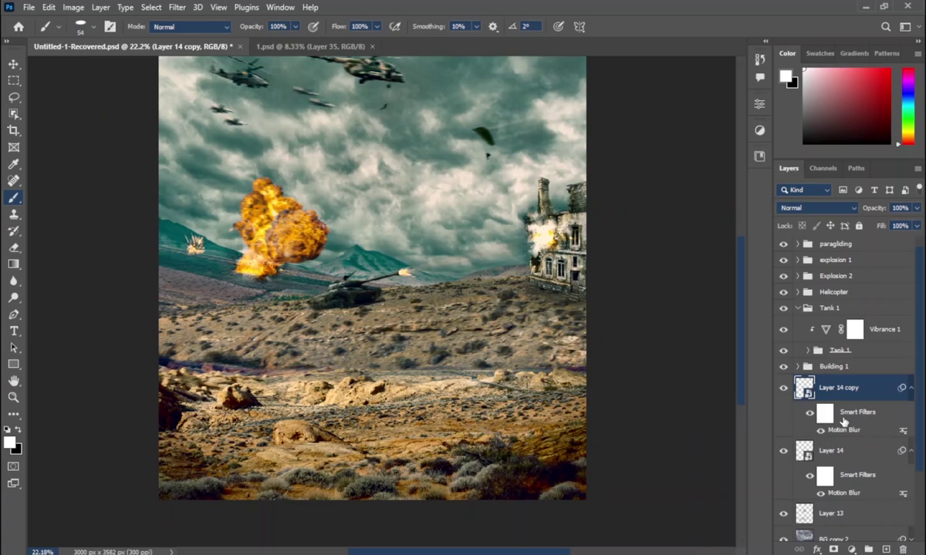
pyautogui.keyDown('shift'); pyautogui.click(866, 447); pyautogui.keyUp('shift')
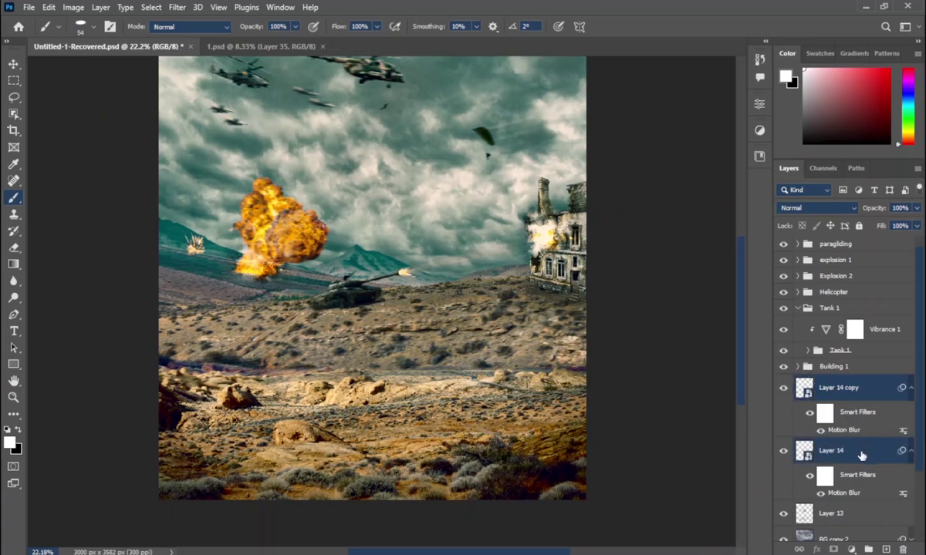
pyautogui.hotkey('ctrl', 'g')
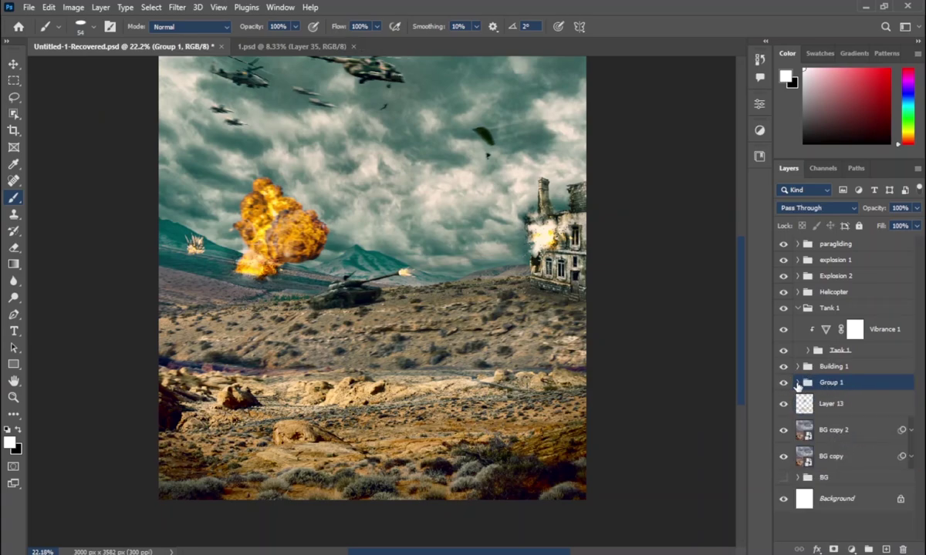
# Step: Inside Group 1, duplicate the two streak layers, making four blurred streak layers
pyautogui.click(797, 382)
pyautogui.click(849, 403)
pyautogui.keyDown('shift'); pyautogui.click(849, 466); pyautogui.keyUp('shift')
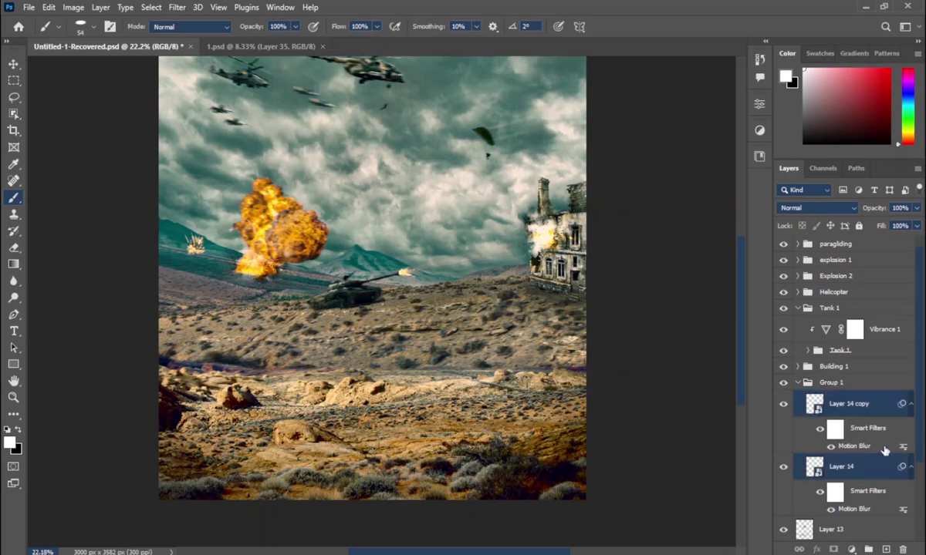
pyautogui.keyDown('alt'); pyautogui.click(910, 403); pyautogui.keyUp('alt')
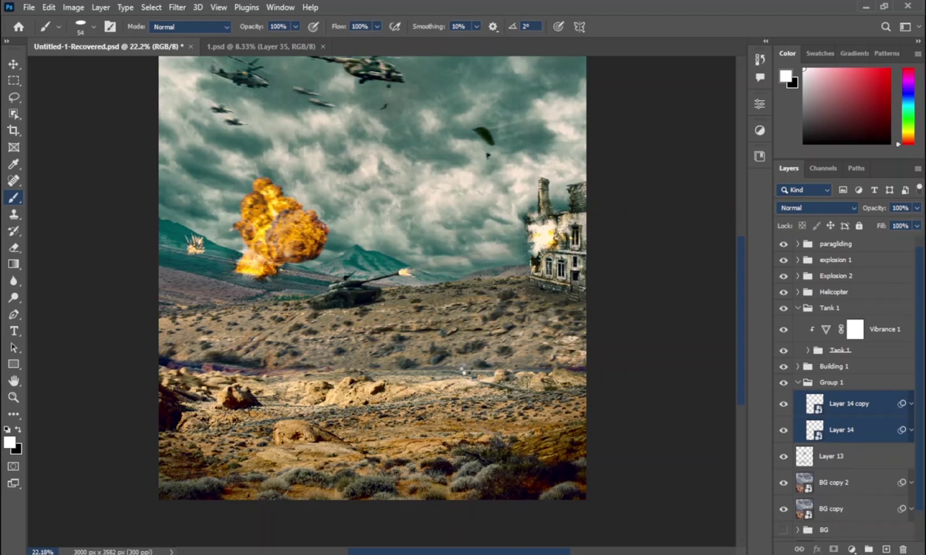
pyautogui.hotkey('ctrl', 'j')
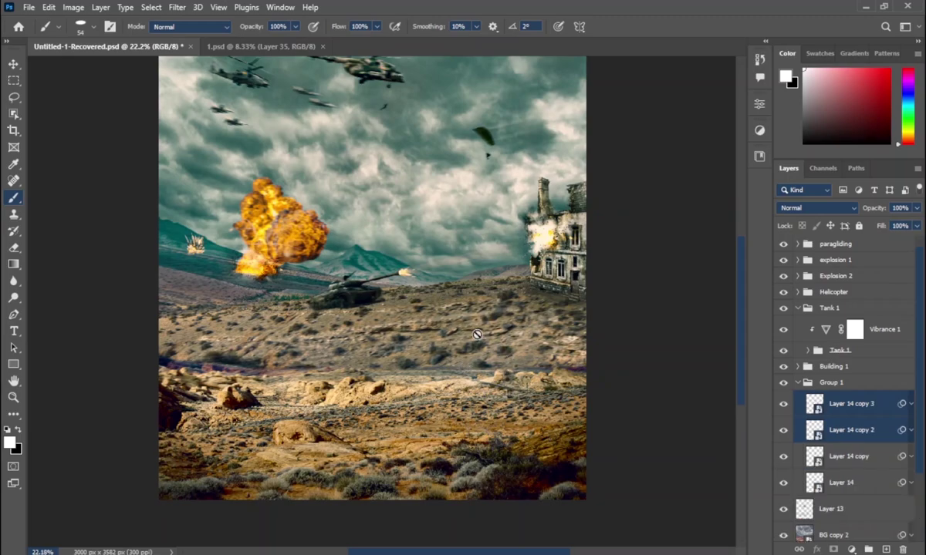
pyautogui.hotkey('ctrl', 't')
pyautogui.click(469, 223)
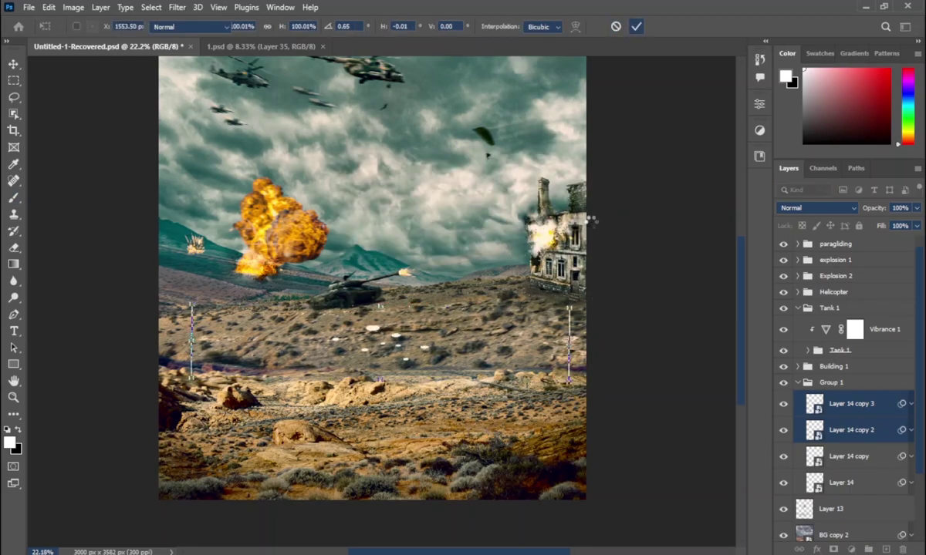
pyautogui.press('b')
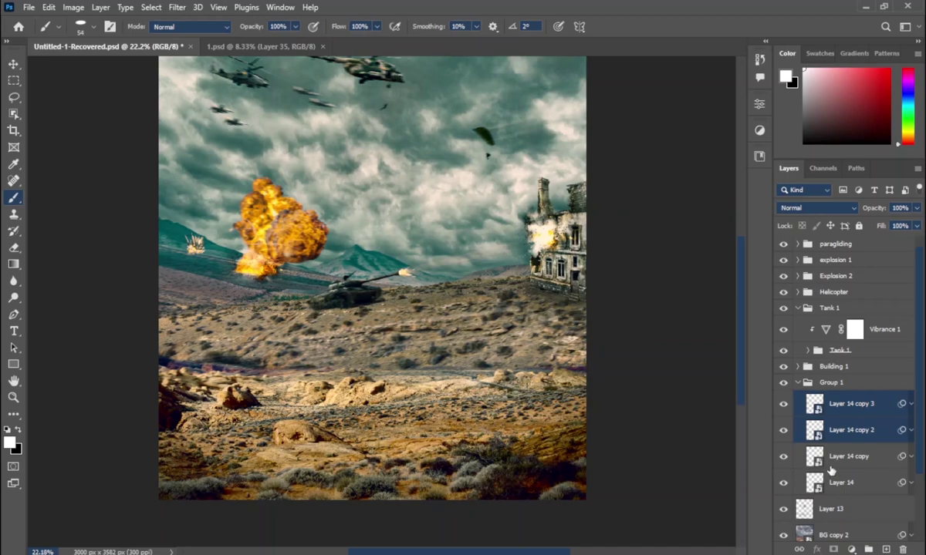
# Step: Change Layer 14 copy 3's Motion Blur angle to 2 degrees and collapse Group 1
pyautogui.keyDown('shift'); pyautogui.click(878, 483); pyautogui.keyUp('shift')
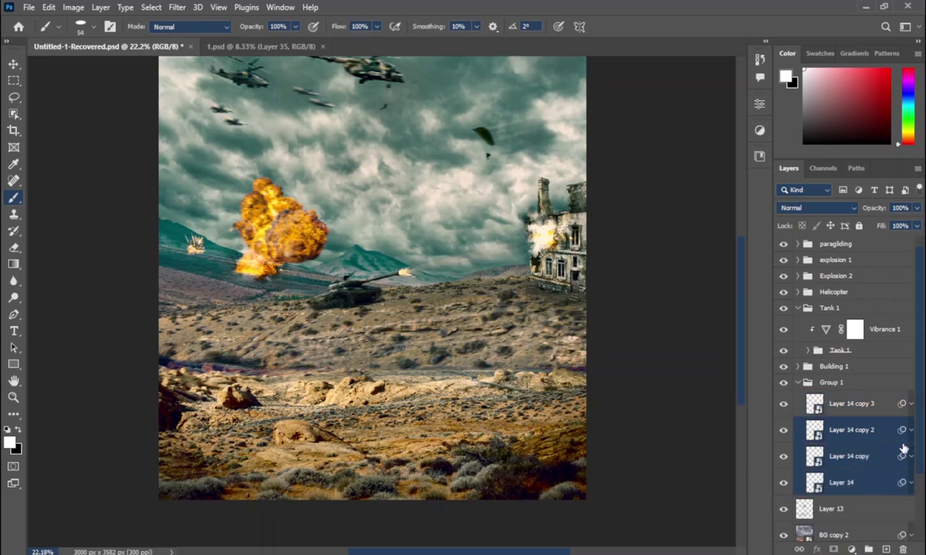
pyautogui.click(904, 404)
pyautogui.keyDown('shift'); pyautogui.click(868, 492); pyautogui.keyUp('shift')
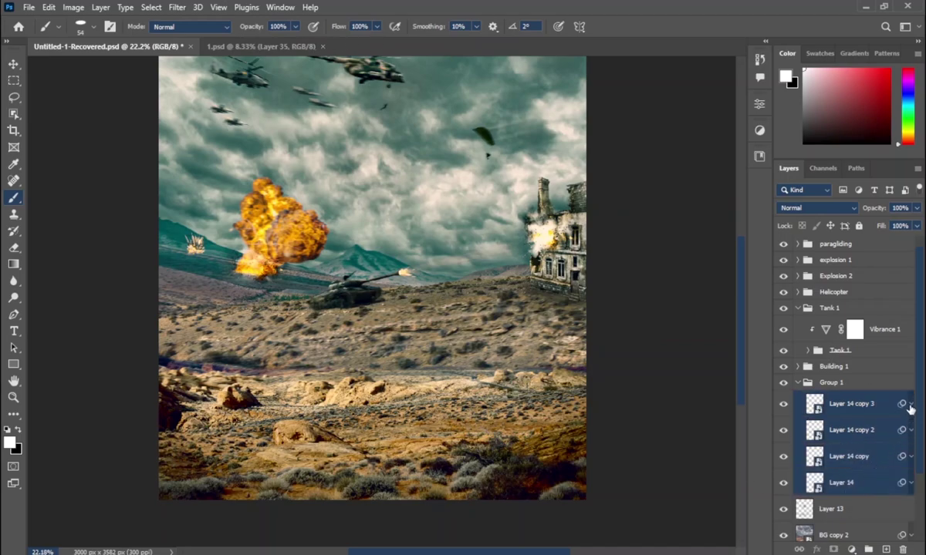
pyautogui.click(910, 405)
pyautogui.doubleClick(856, 446)
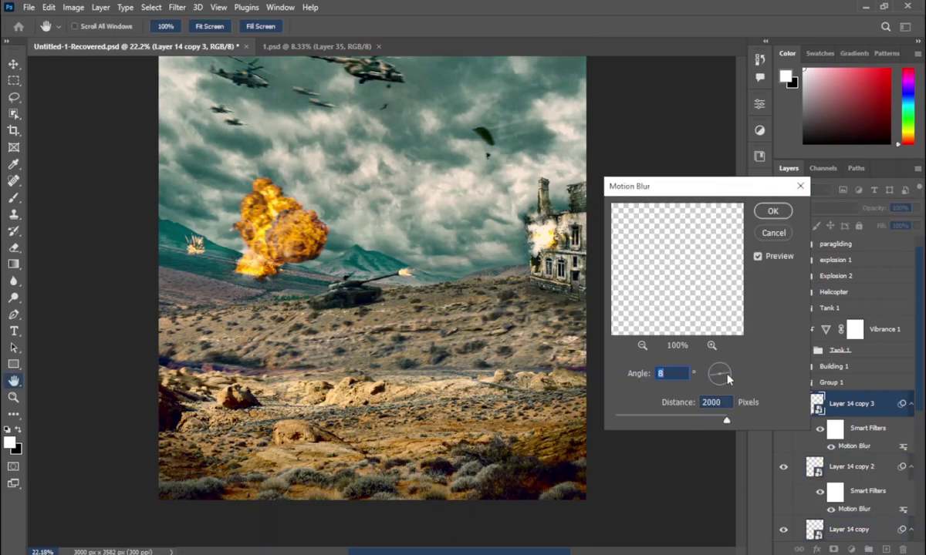
pyautogui.write('2')
pyautogui.click(772, 211)
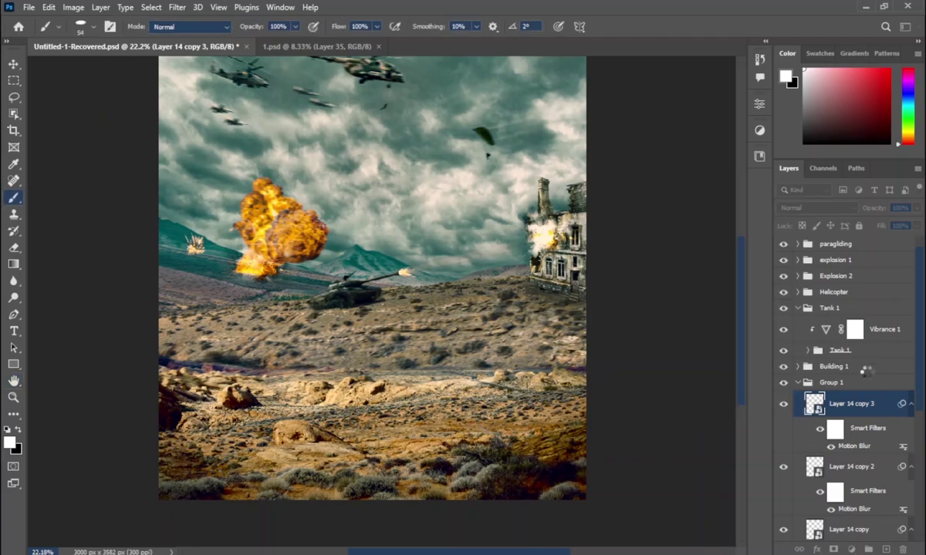
pyautogui.click(797, 383)
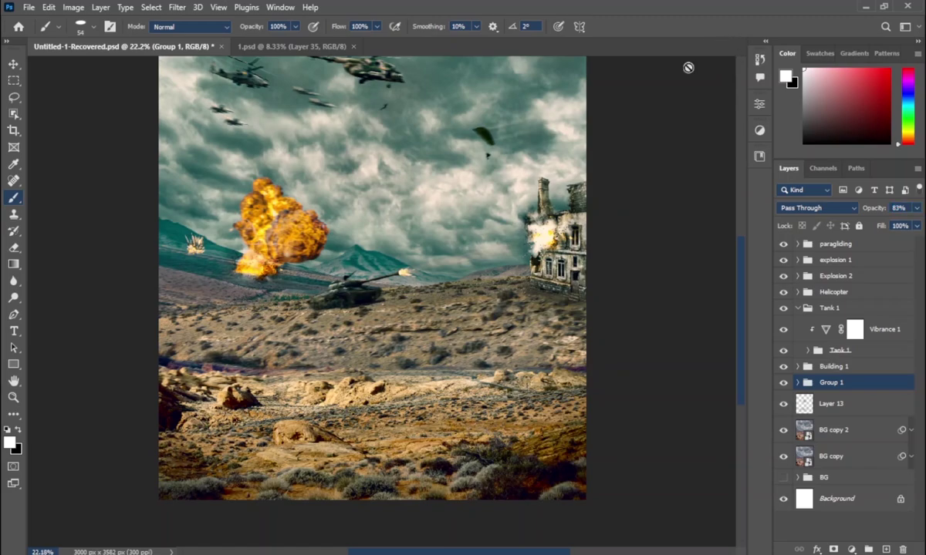
# Step: Drag Ruined car 1.png from the Poster Design folder onto the war-scene canvas
pyautogui.scroll(-2, 444, 340)
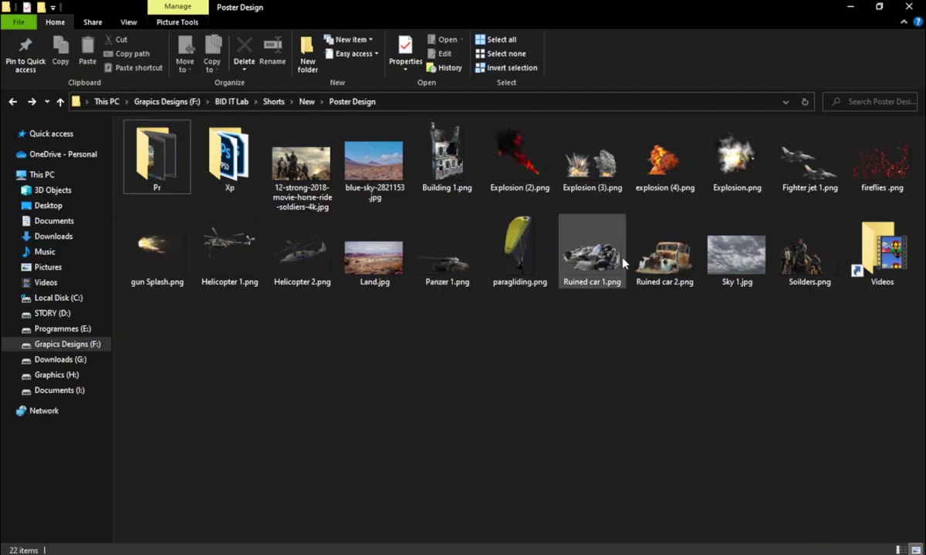
pyautogui.moveTo(617, 261); pyautogui.dragTo(491, 409)
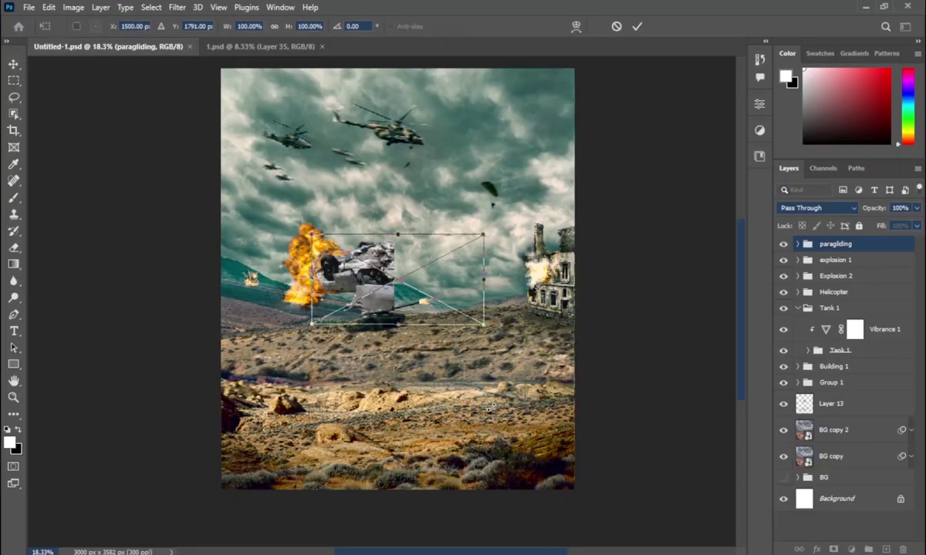
# Step: Shrink, lower and rotate the ruined car onto the rocky slope, then commit it
pyautogui.moveTo(493, 309)
pyautogui.mouseDown()
pyautogui.moveTo(424, 298)
pyautogui.moveTo(533, 405)
pyautogui.mouseUp()
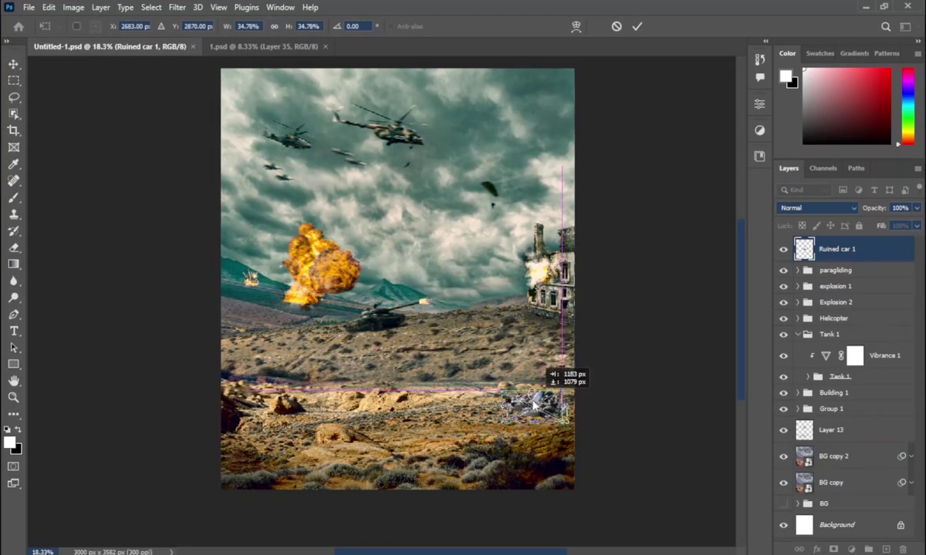
pyautogui.scroll(6, 534, 405)
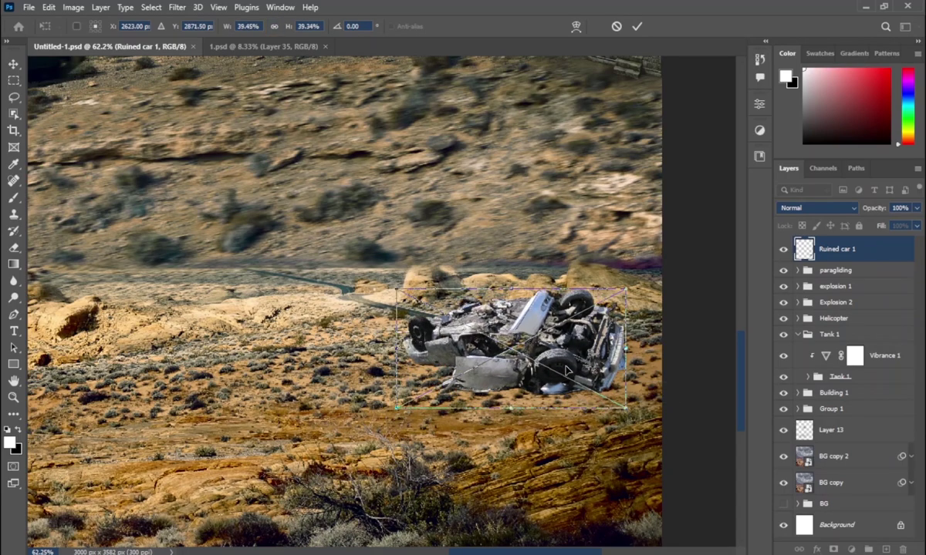
pyautogui.moveTo(567, 371); pyautogui.dragTo(567, 422)
pyautogui.moveTo(670, 441); pyautogui.dragTo(679, 386)
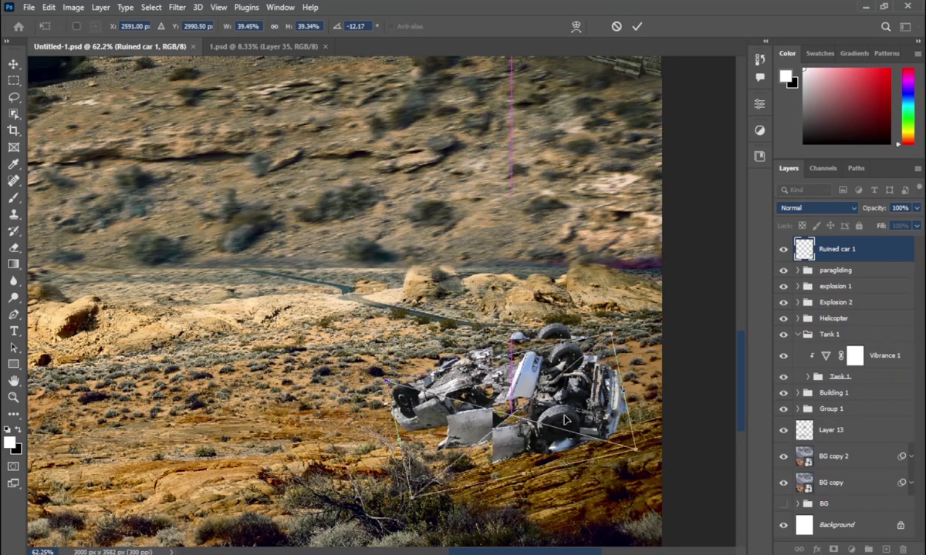
pyautogui.click(642, 27)
pyautogui.press('b')
pyautogui.scroll(-1, 575, 382)
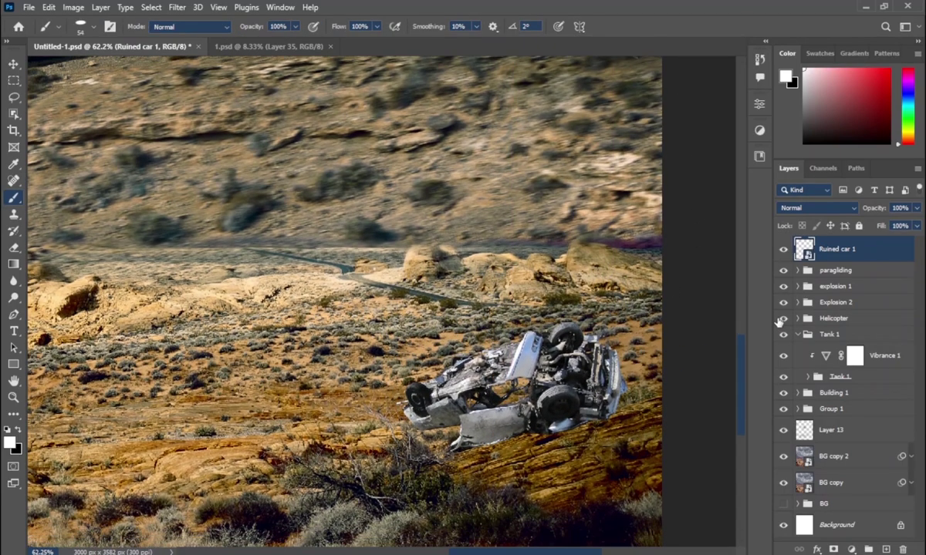
# Step: Group the car as 'Ruined car 1' and add an empty Shad layer beneath it
pyautogui.hotkey('ctrl', 'g')
pyautogui.write('Ruined car 1')
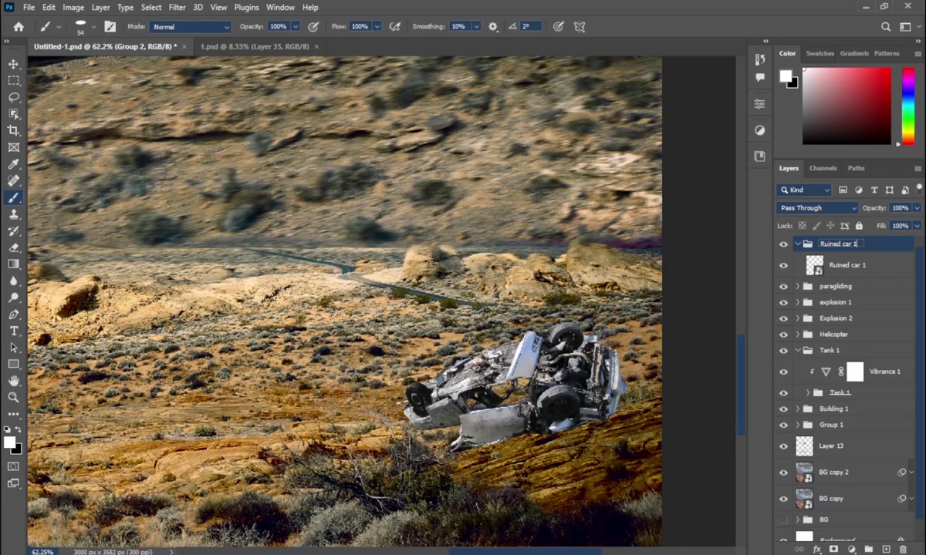
pyautogui.press('Return')
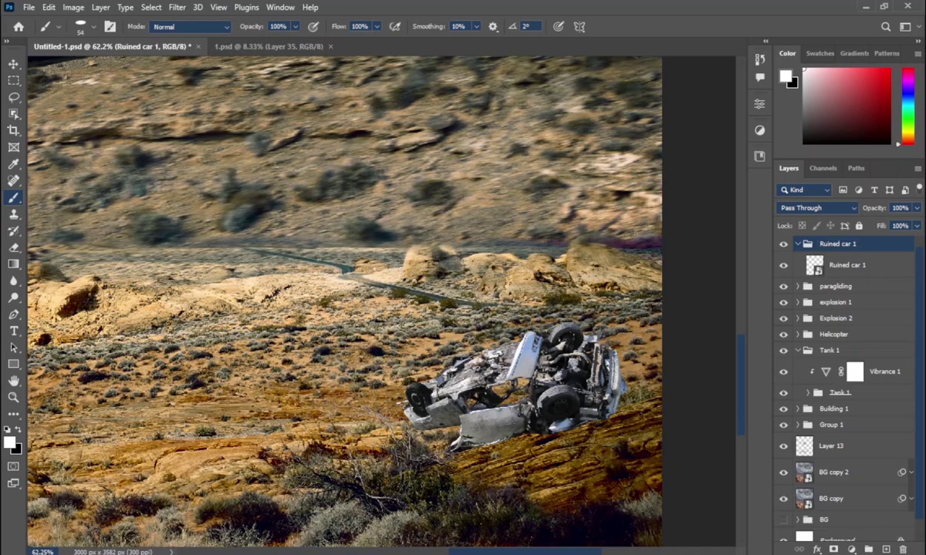
pyautogui.click(871, 263)
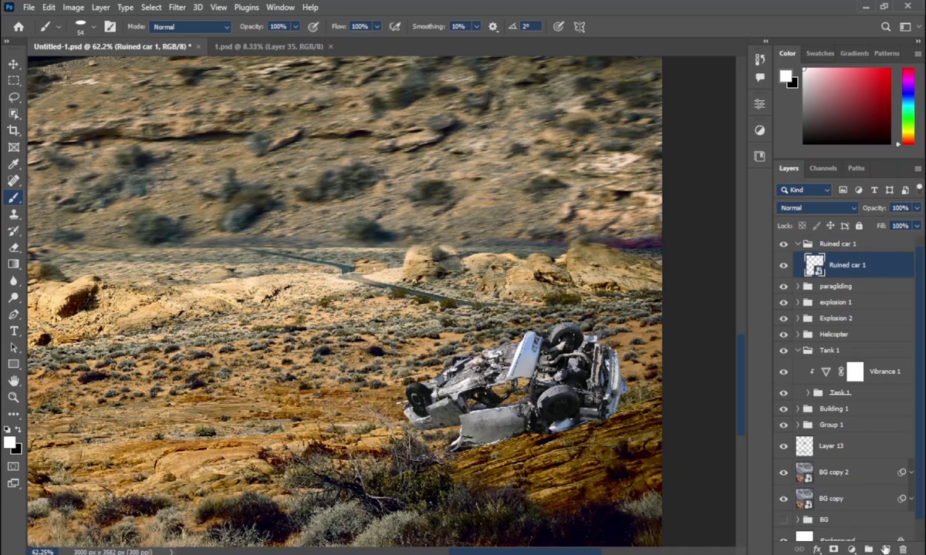
pyautogui.click(885, 550)
pyautogui.moveTo(847, 264); pyautogui.dragTo(847, 296)
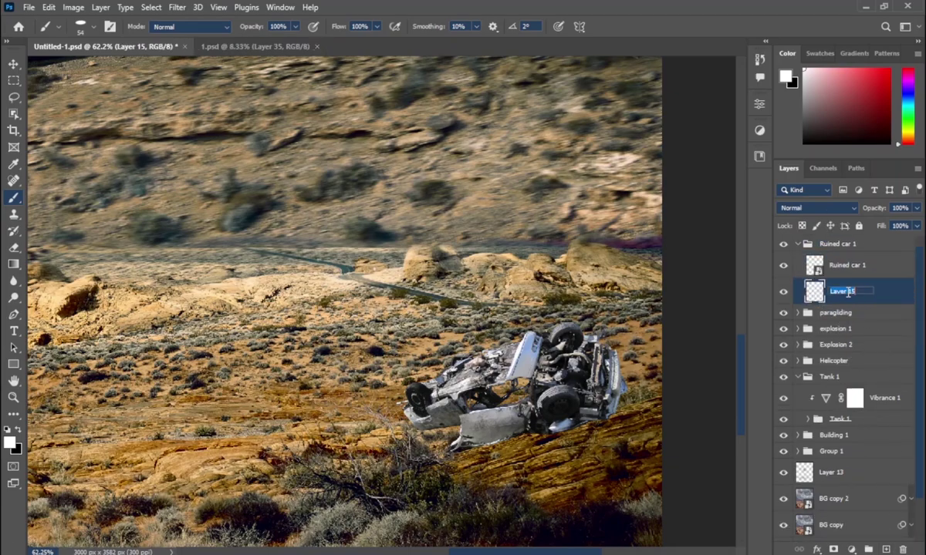
pyautogui.write('Shad')
pyautogui.click(881, 271)
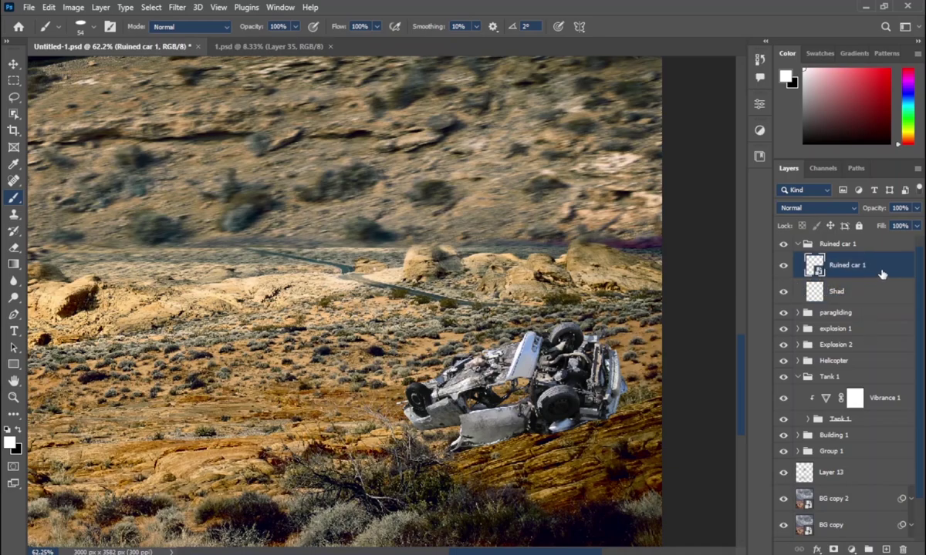
# Step: Add a Color Balance adjustment clipped to the car, with Yellow/Blue at -13
pyautogui.click(852, 550)
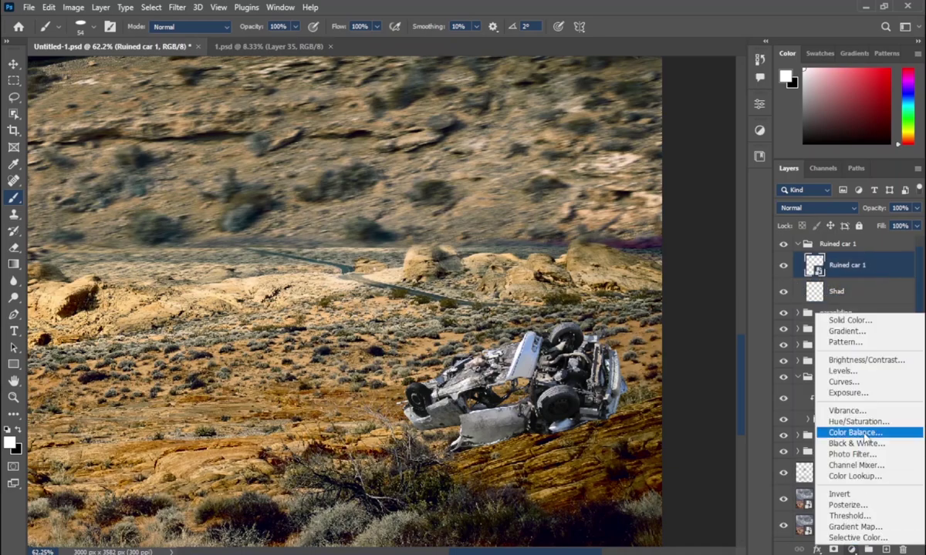
pyautogui.click(817, 406)
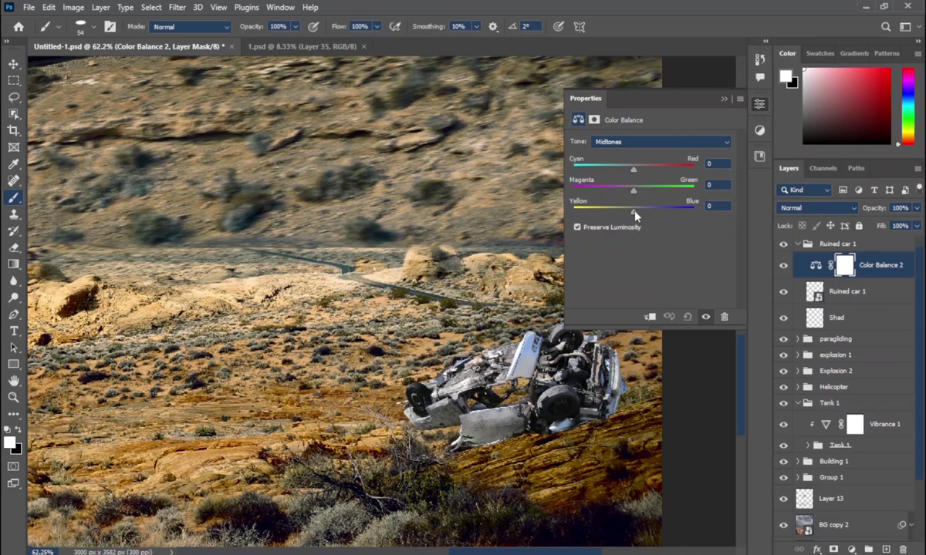
pyautogui.keyDown('alt'); pyautogui.click(847, 272); pyautogui.keyUp('alt')
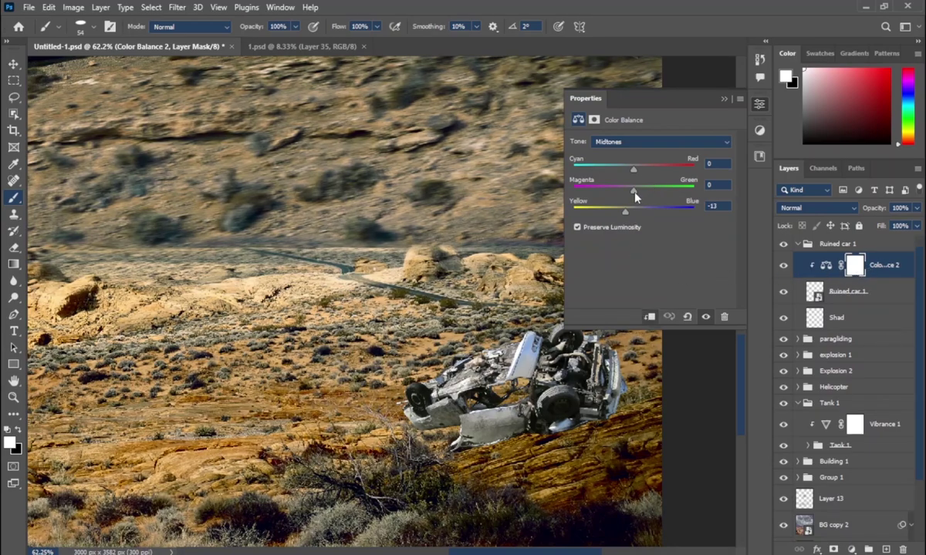
pyautogui.click(723, 99)
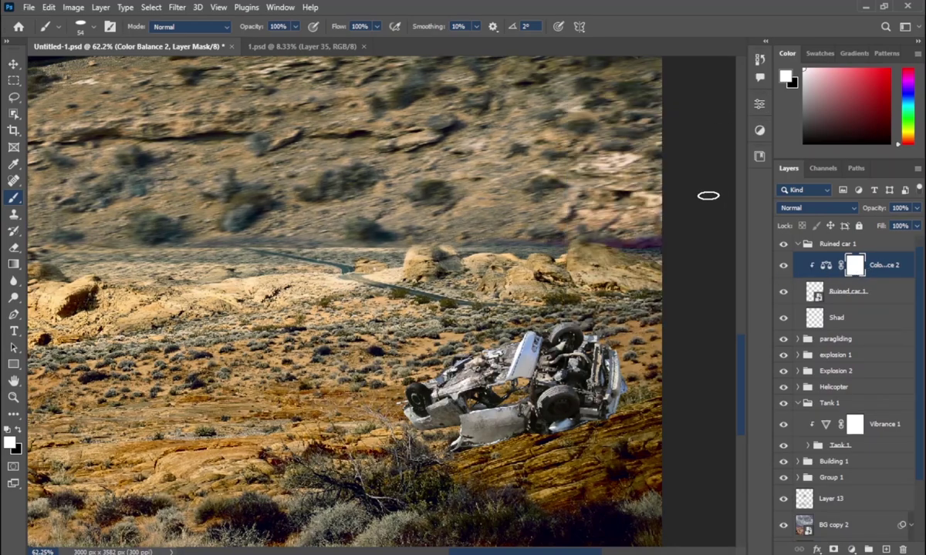
# Step: Add Layer 15 in Soft Light mode and set up a soft brush at 23% opacity
pyautogui.click(887, 549)
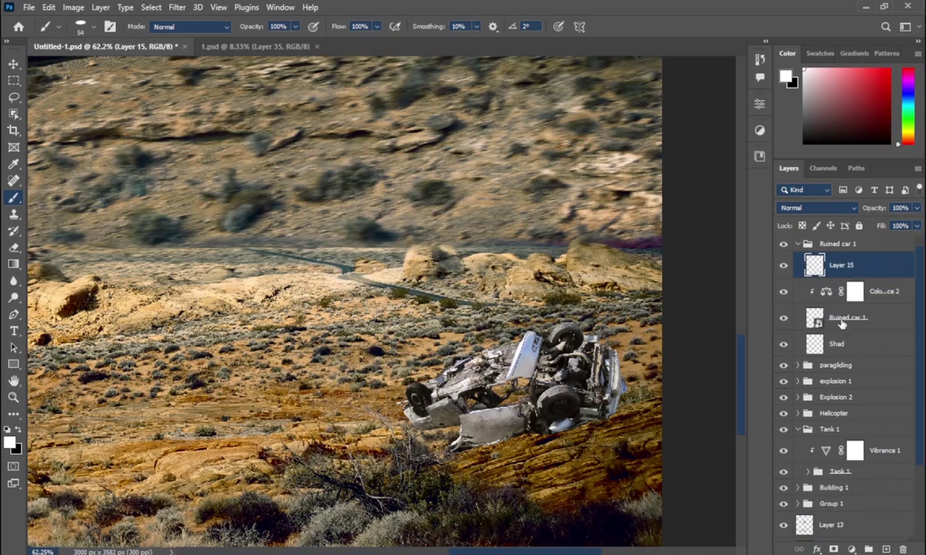
pyautogui.click(818, 208)
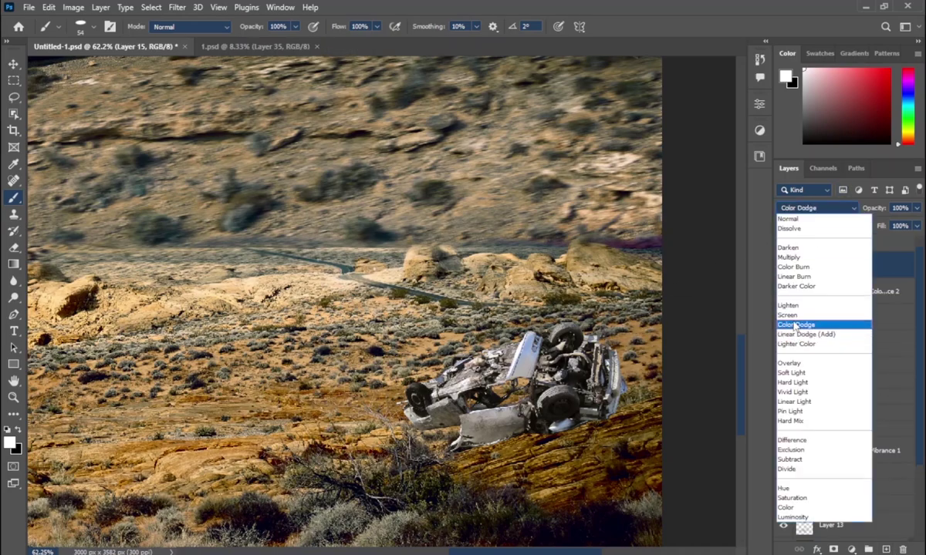
pyautogui.click(802, 364)
pyautogui.rightClick(444, 328)
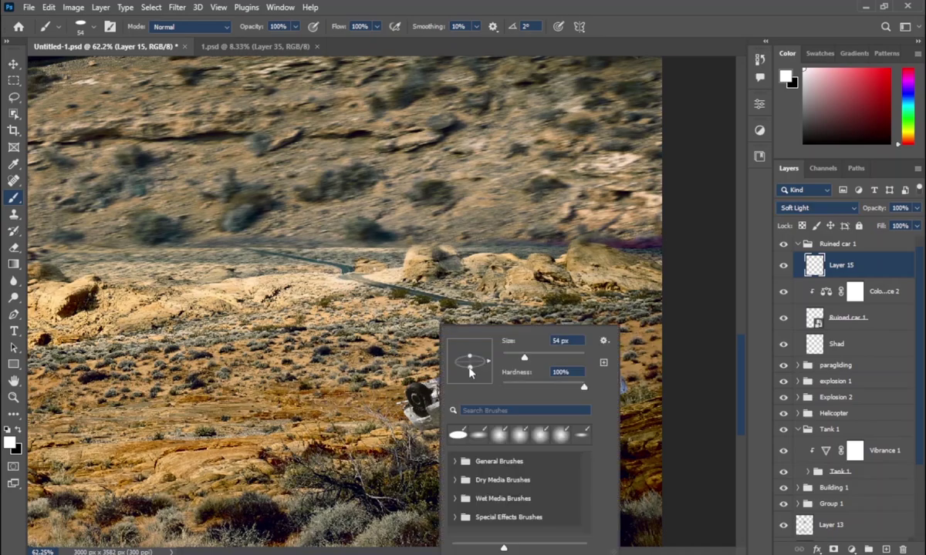
pyautogui.press('Escape')
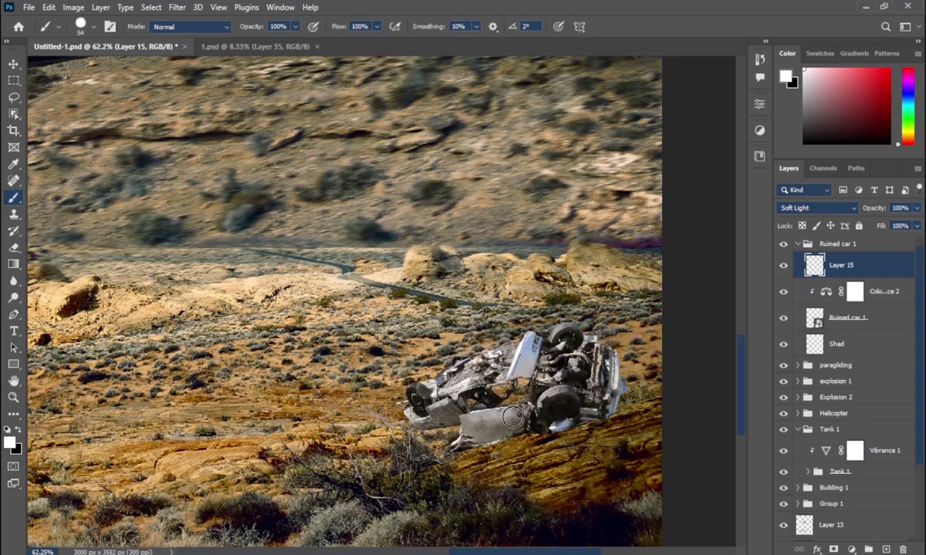
pyautogui.scroll(1, 479, 391)
pyautogui.scroll(3, 500, 412)
pyautogui.rightClick(510, 397)
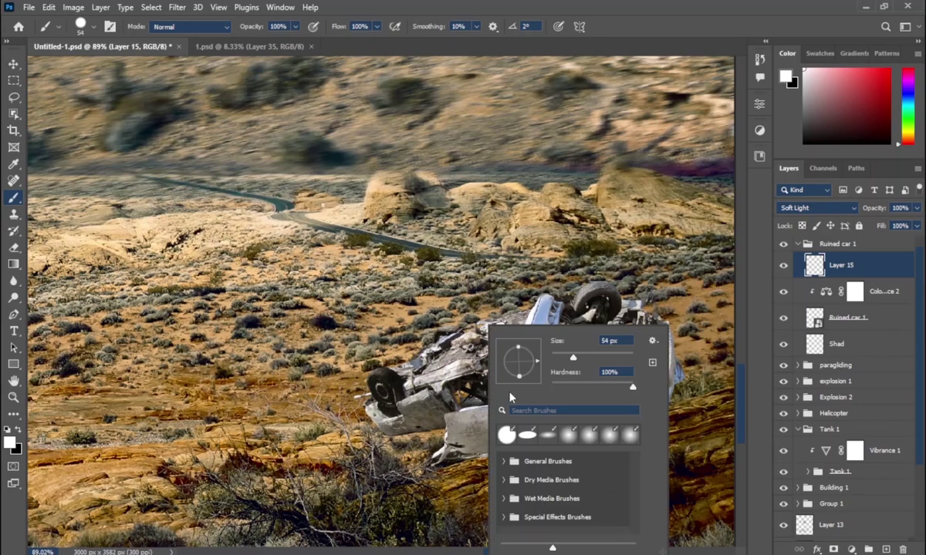
pyautogui.click(274, 26)
pyautogui.write('23')
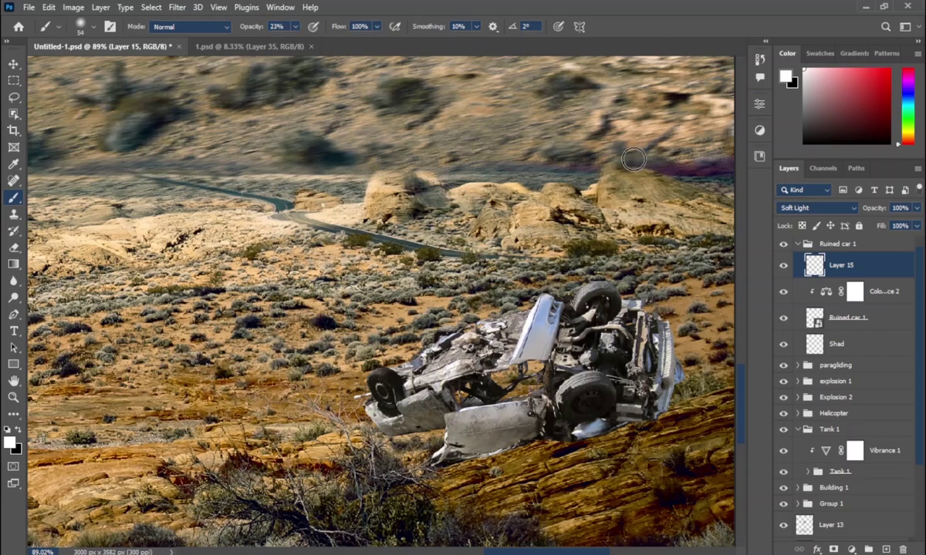
# Step: Paint soft black shading over the wreck and its engine, adding Layer 16 above
pyautogui.press('x')
pyautogui.scroll(5, 572, 439)
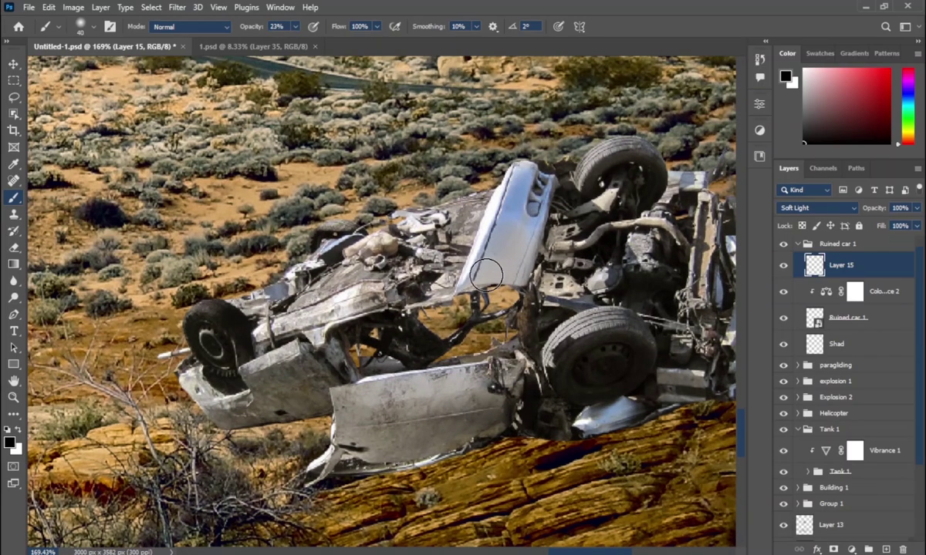
pyautogui.moveTo(366, 363); pyautogui.dragTo(289, 405)
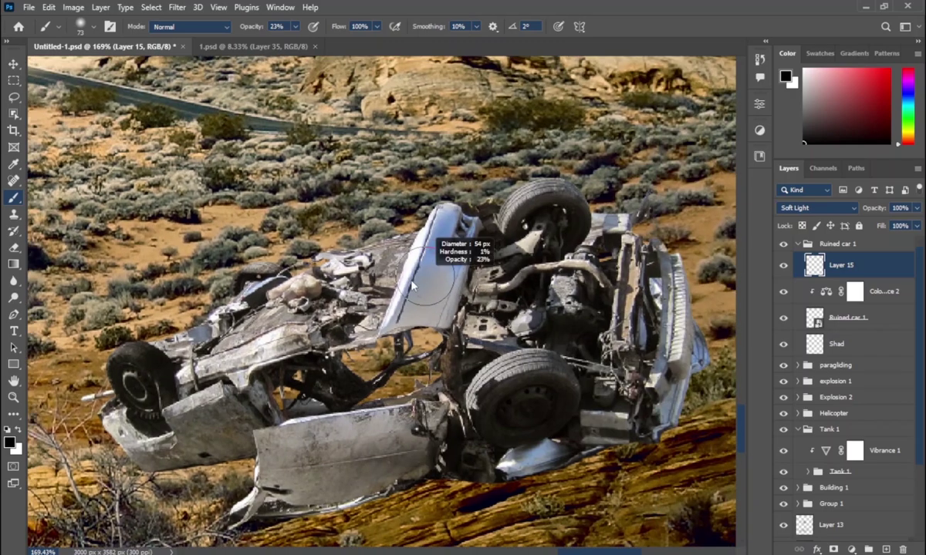
pyautogui.moveTo(412, 286); pyautogui.dragTo(314, 295)
pyautogui.moveTo(283, 440); pyautogui.dragTo(552, 374)
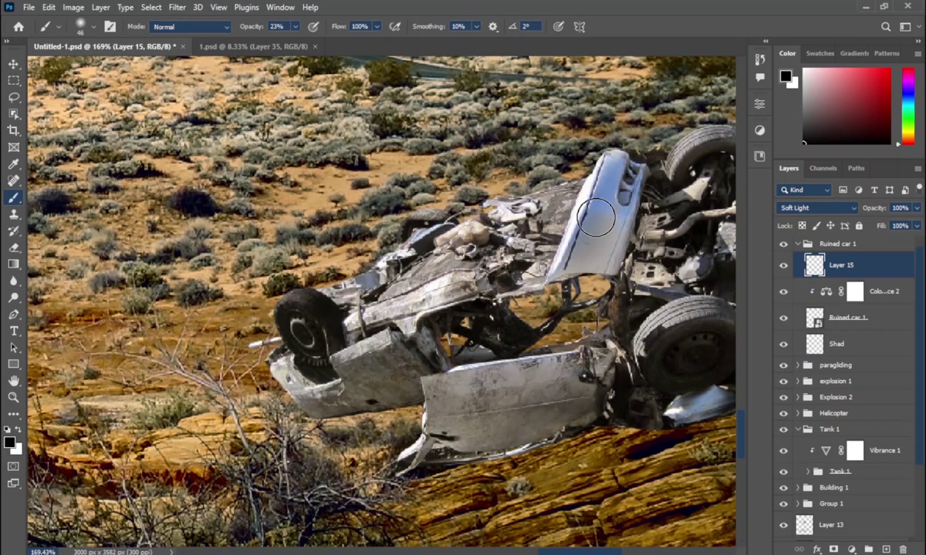
pyautogui.moveTo(507, 214); pyautogui.dragTo(501, 214)
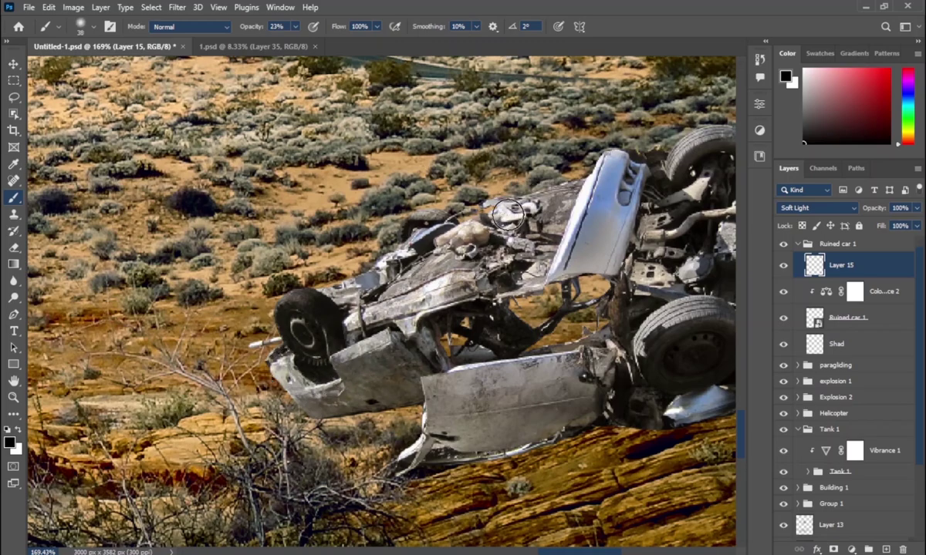
pyautogui.hotkey('ctrl', 'shift', 'alt', 'n')
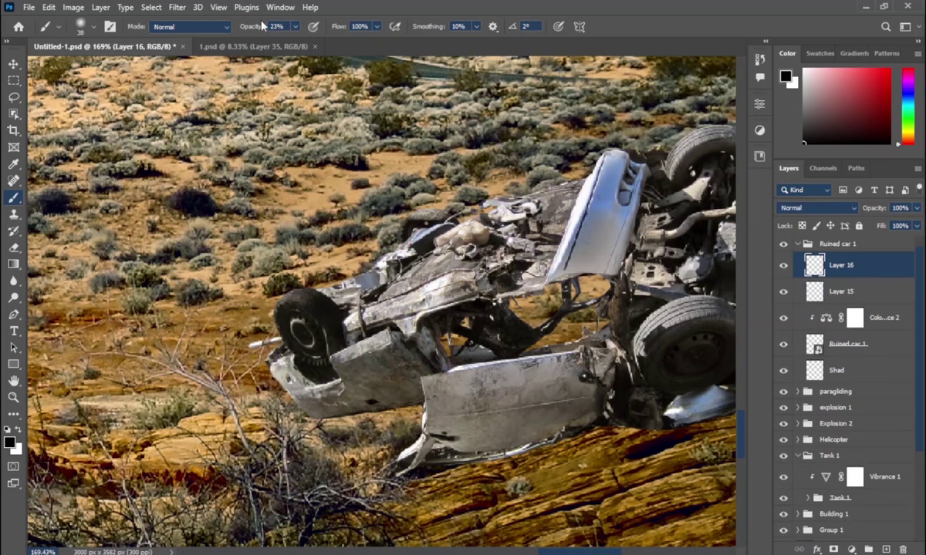
pyautogui.moveTo(563, 193); pyautogui.dragTo(421, 166)
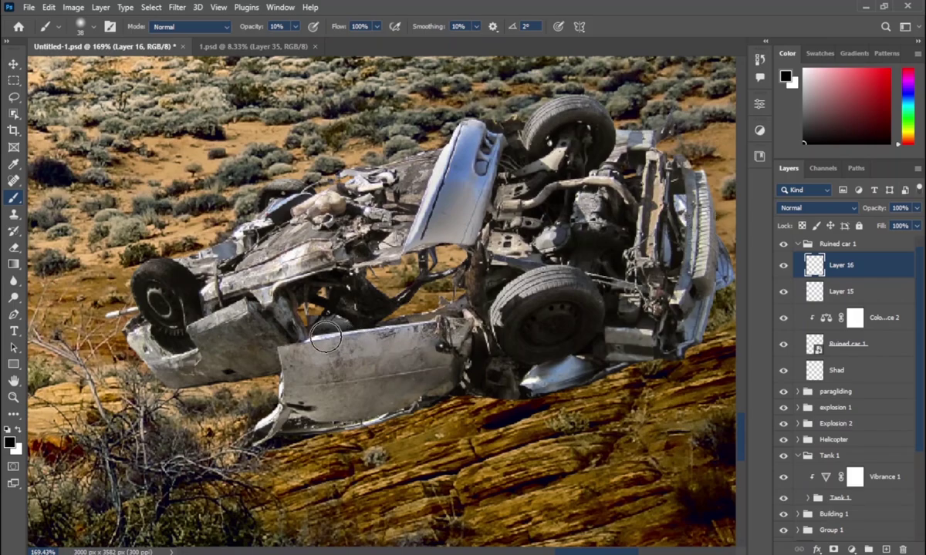
# Step: On the Shad layer, paint soft black contact shadows under the car with a 10% brush
pyautogui.click(833, 374)
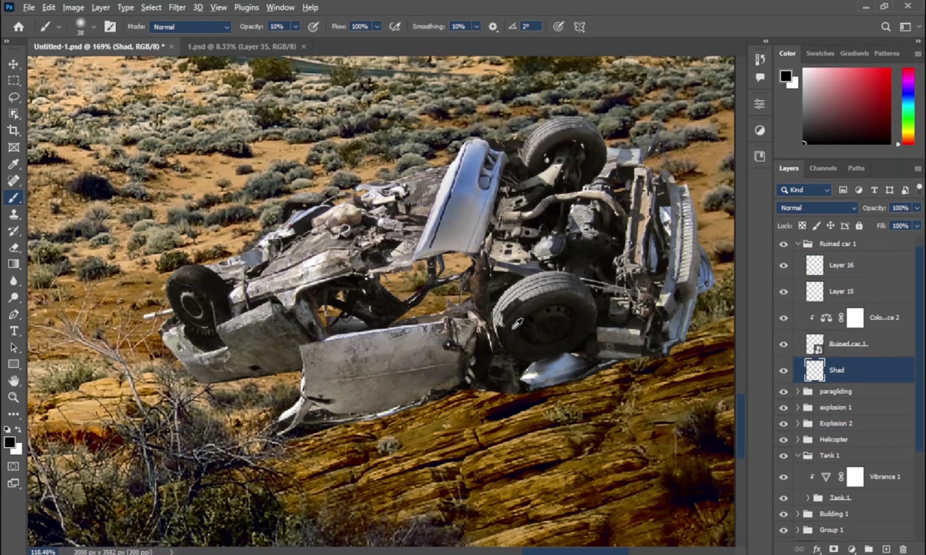
pyautogui.rightClick(520, 366)
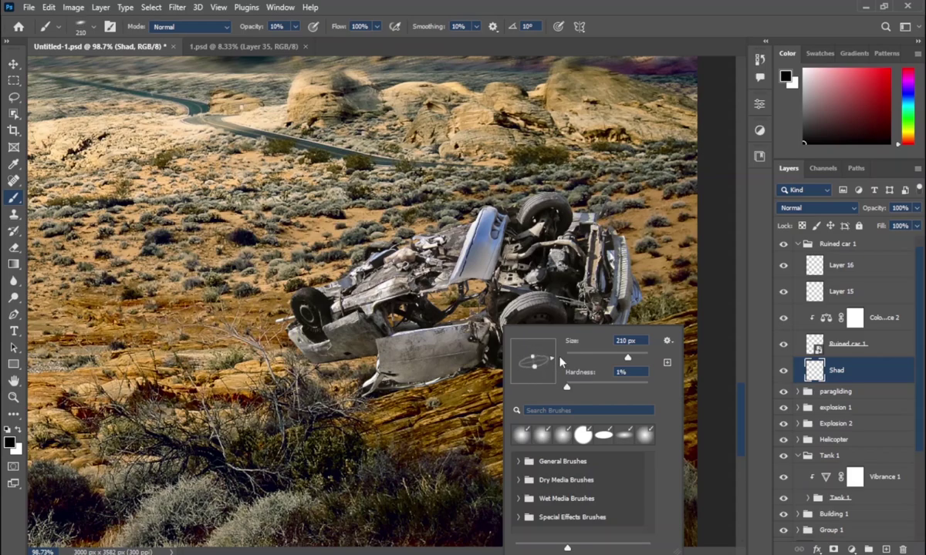
pyautogui.press('Escape')
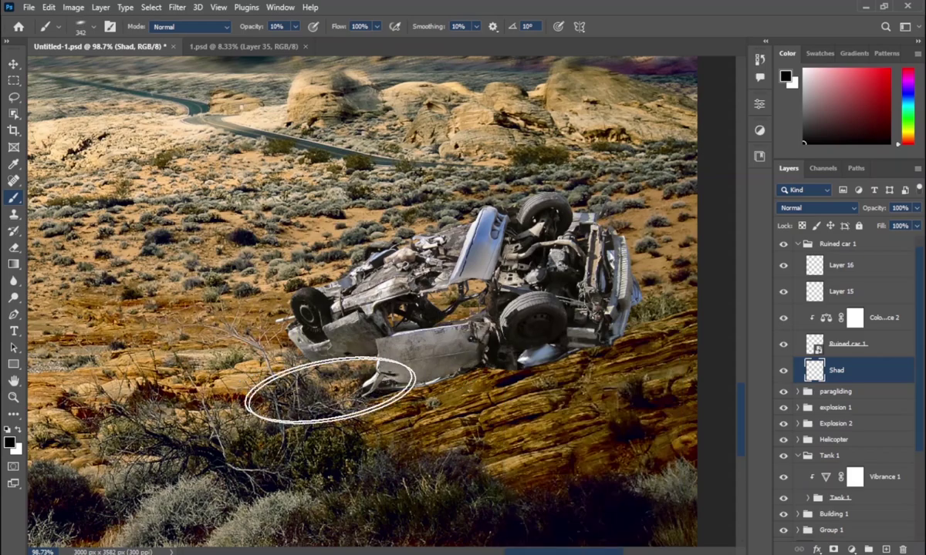
pyautogui.moveTo(330, 390); pyautogui.dragTo(344, 354)
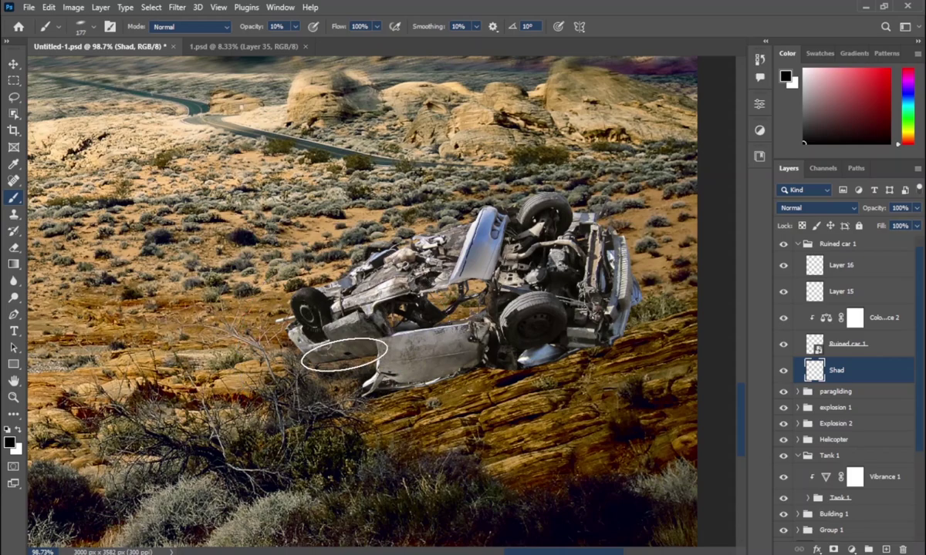
pyautogui.moveTo(535, 375); pyautogui.dragTo(502, 375)
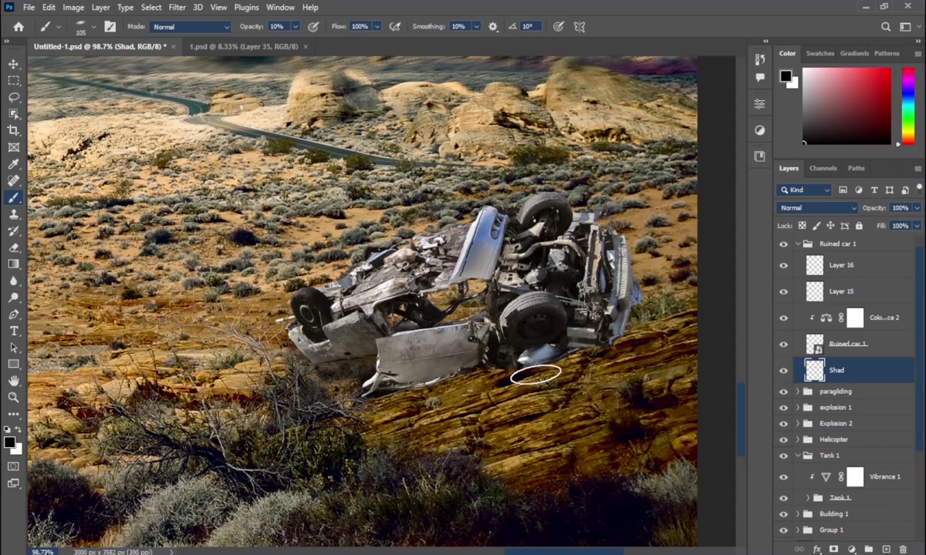
pyautogui.moveTo(444, 298); pyautogui.dragTo(458, 299)
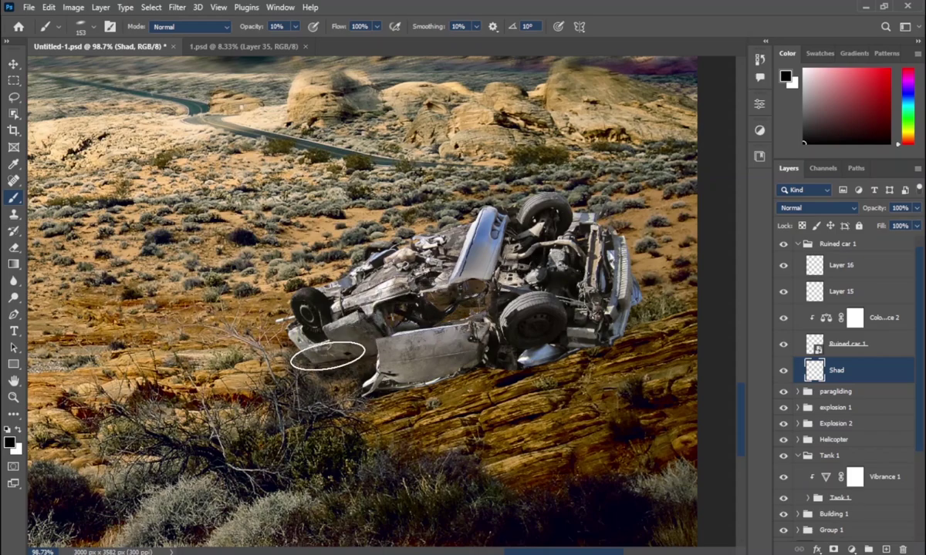
pyautogui.moveTo(328, 354); pyautogui.dragTo(310, 337)
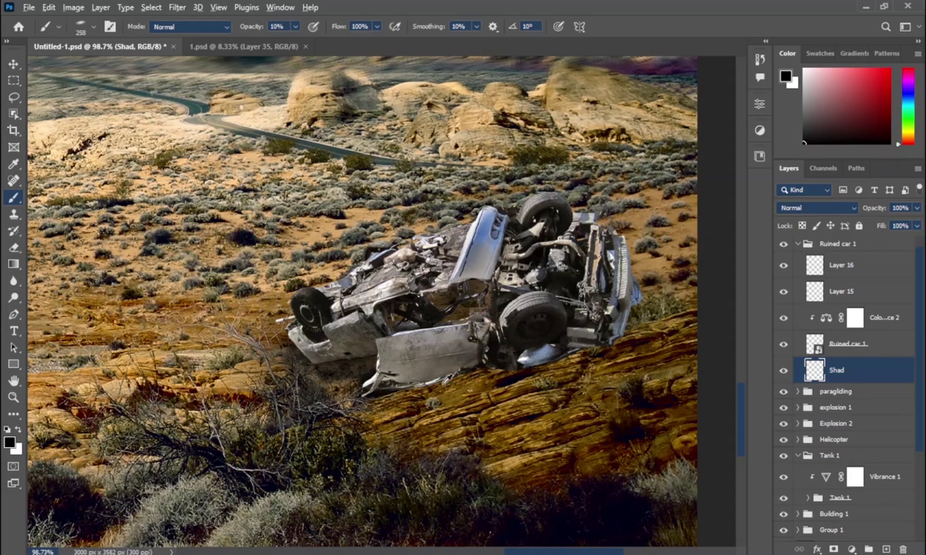
pyautogui.moveTo(423, 378); pyautogui.dragTo(429, 370)
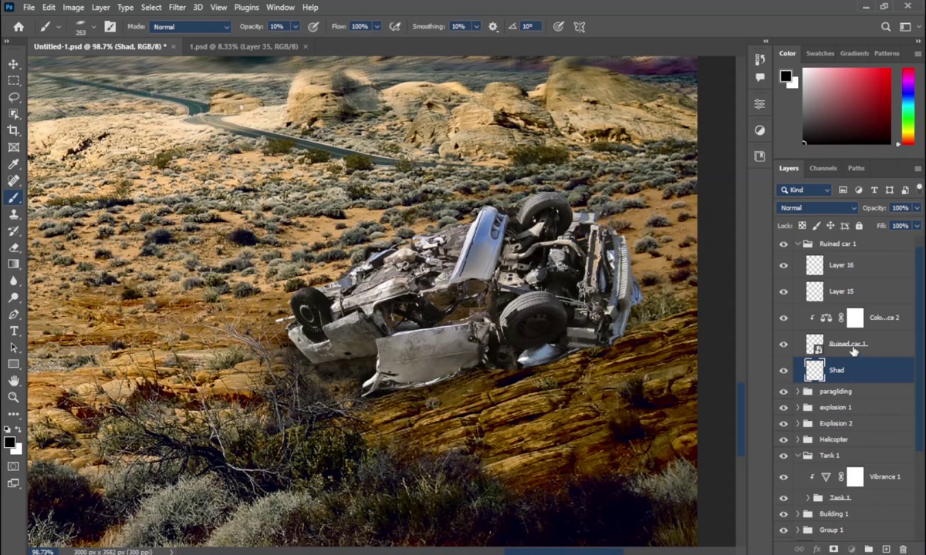
# Step: Add a layer mask to the Ruined car 1 layer and bring up the Brushes panel
pyautogui.click(852, 351)
pyautogui.click(833, 549)
pyautogui.press('x')
pyautogui.rightClick(451, 305)
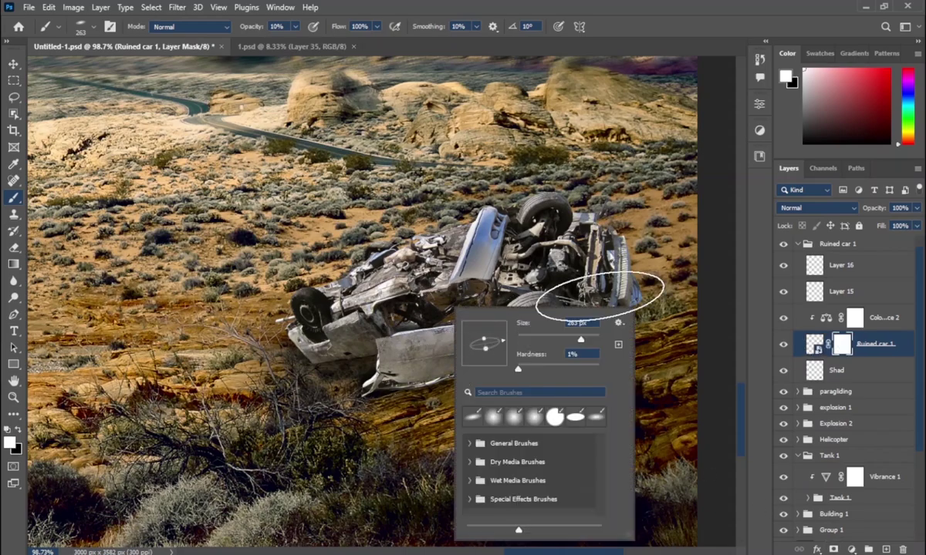
pyautogui.click(760, 103)
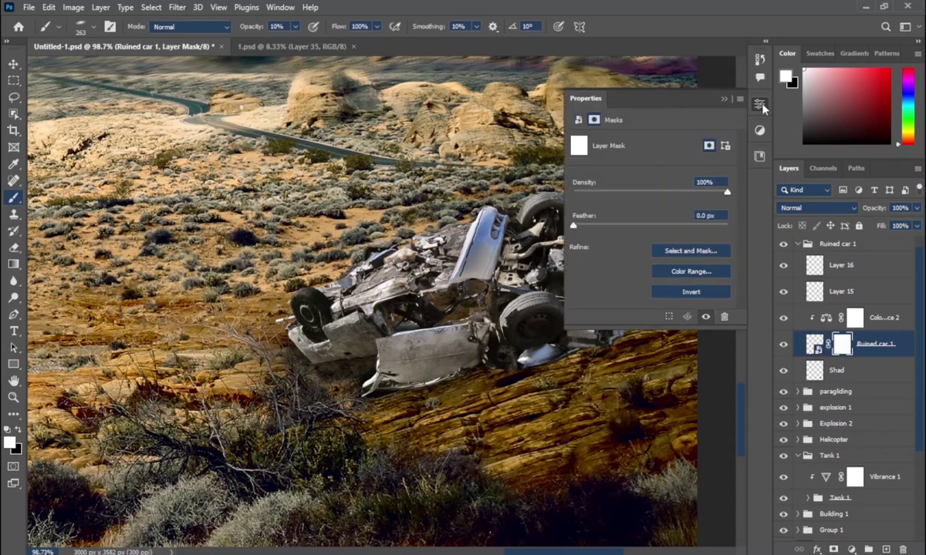
pyautogui.click(760, 105)
pyautogui.click(280, 8)
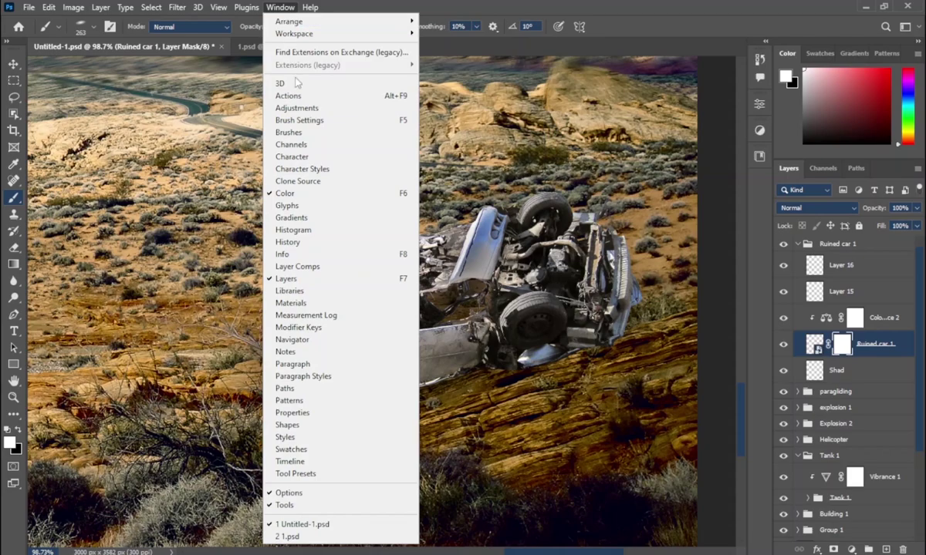
pyautogui.click(288, 132)
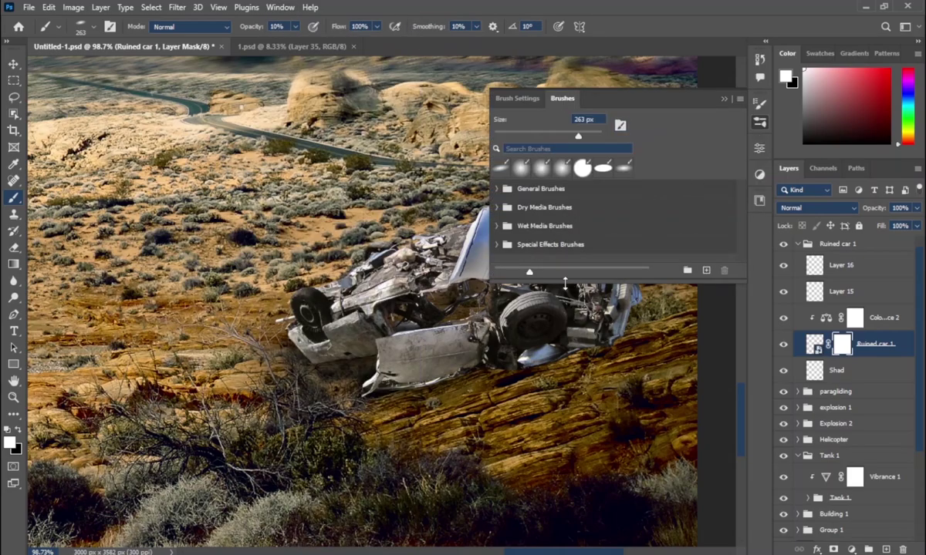
pyautogui.moveTo(565, 284); pyautogui.dragTo(563, 422)
pyautogui.click(725, 101)
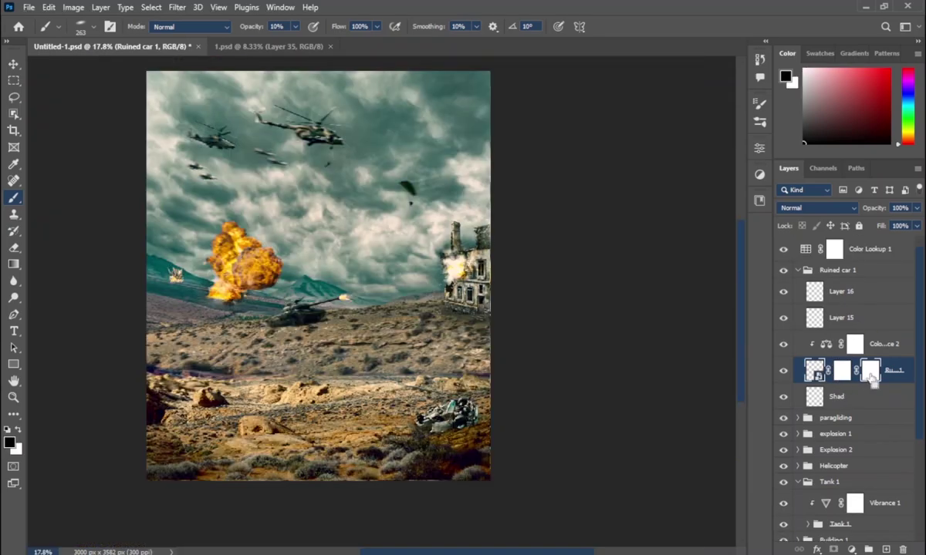
# Step: Pick a small grass brush from the Grass Photoshop Brushes 1 set for the car's mask
pyautogui.click(869, 371)
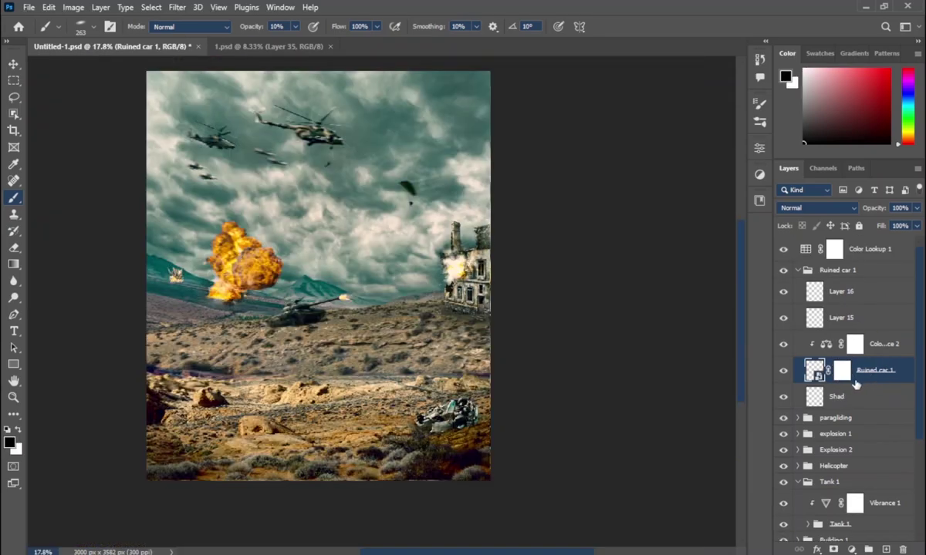
pyautogui.scroll(2, 459, 419)
pyautogui.scroll(2, 451, 462)
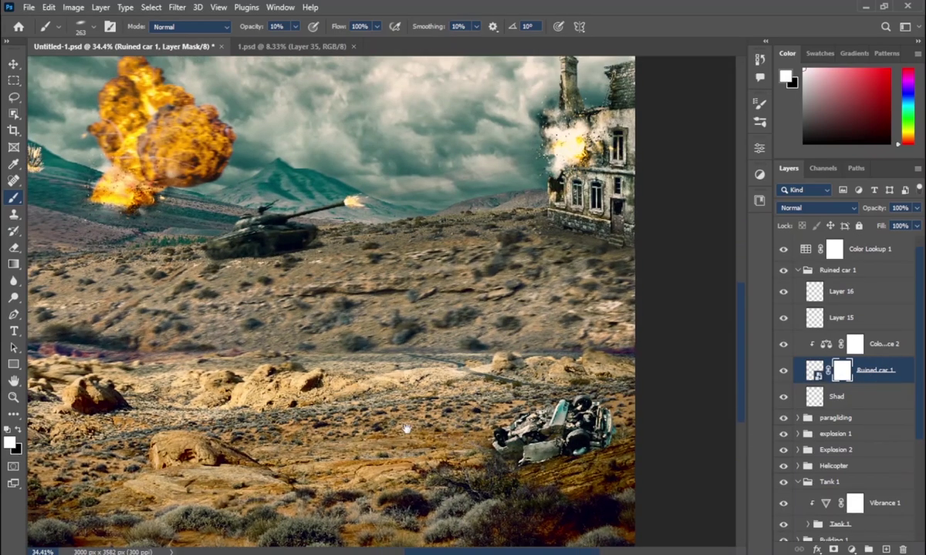
pyautogui.scroll(1, 451, 462)
pyautogui.scroll(2, 451, 461)
pyautogui.scroll(1, 451, 461)
pyautogui.click(759, 122)
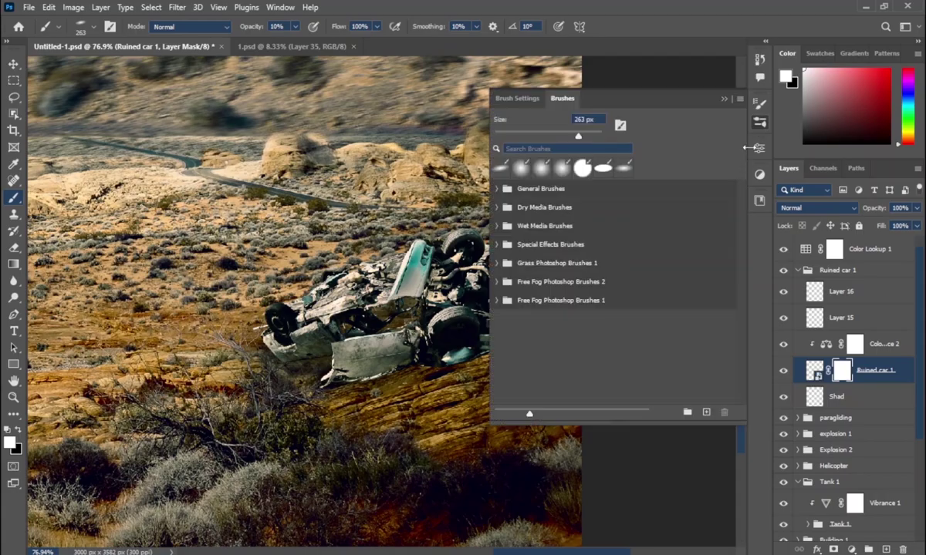
pyautogui.click(496, 263)
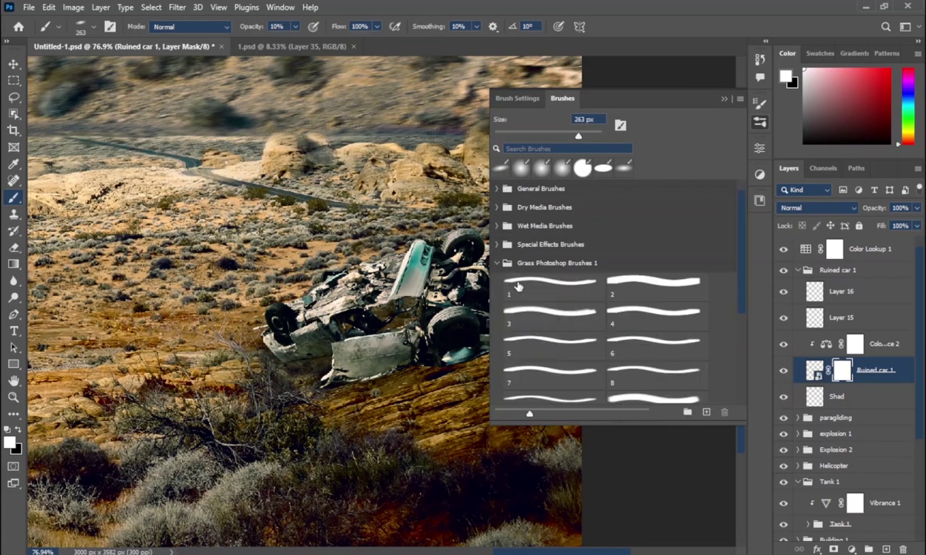
pyautogui.scroll(-2, 598, 355)
pyautogui.click(655, 344)
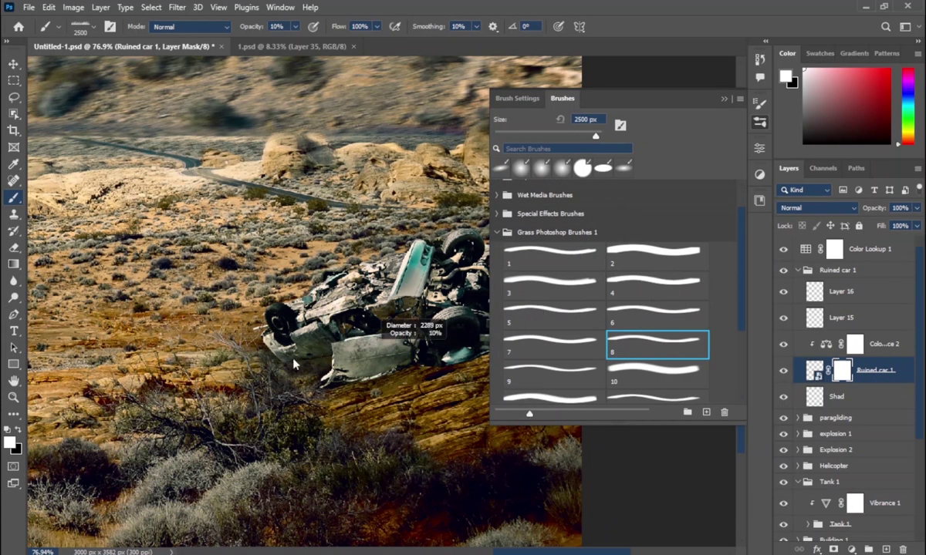
pyautogui.moveTo(340, 355); pyautogui.dragTo(309, 355)
pyautogui.moveTo(327, 395); pyautogui.dragTo(284, 399)
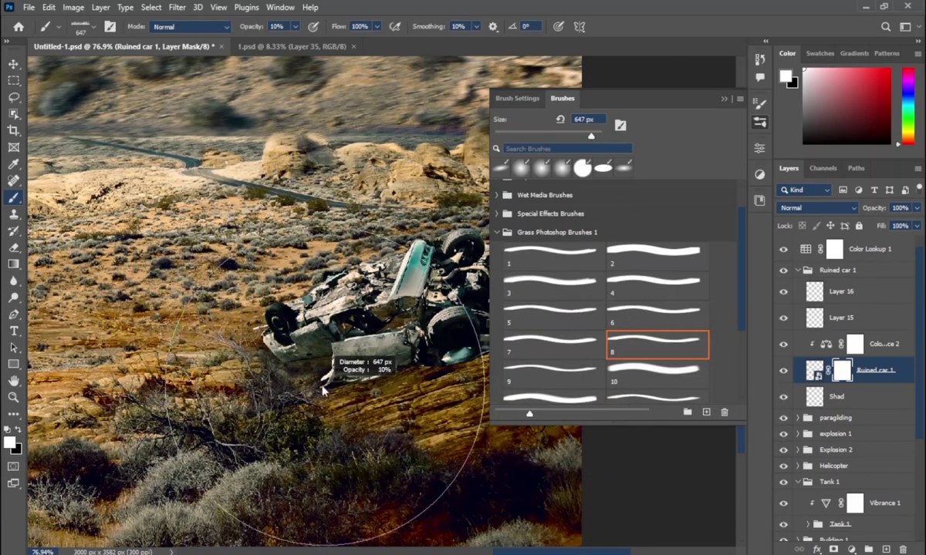
pyautogui.click(725, 99)
# Step: Paint black grass strokes in the mask over the car's lower edge
pyautogui.press('Right')
pyautogui.press('Right')
pyautogui.press('Right')
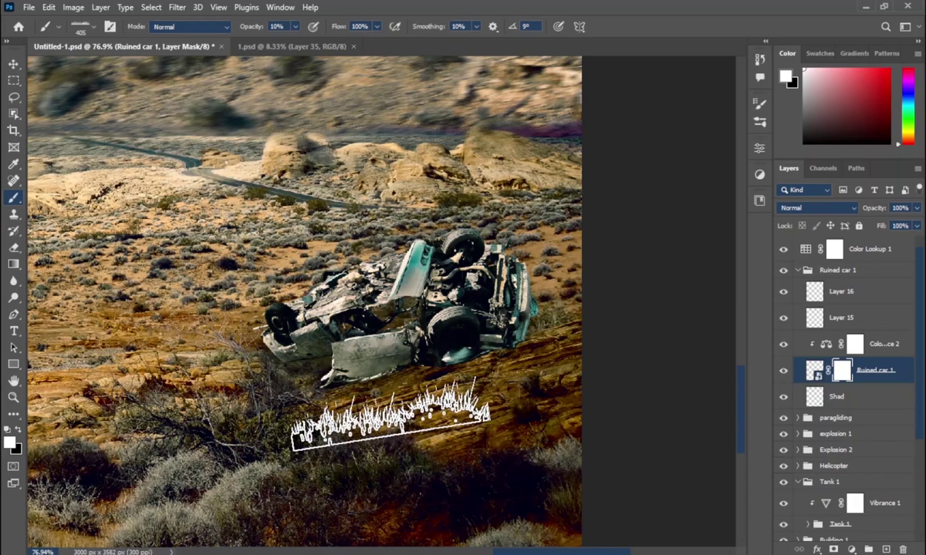
pyautogui.press('x')
pyautogui.moveTo(246, 27); pyautogui.dragTo(305, 31)
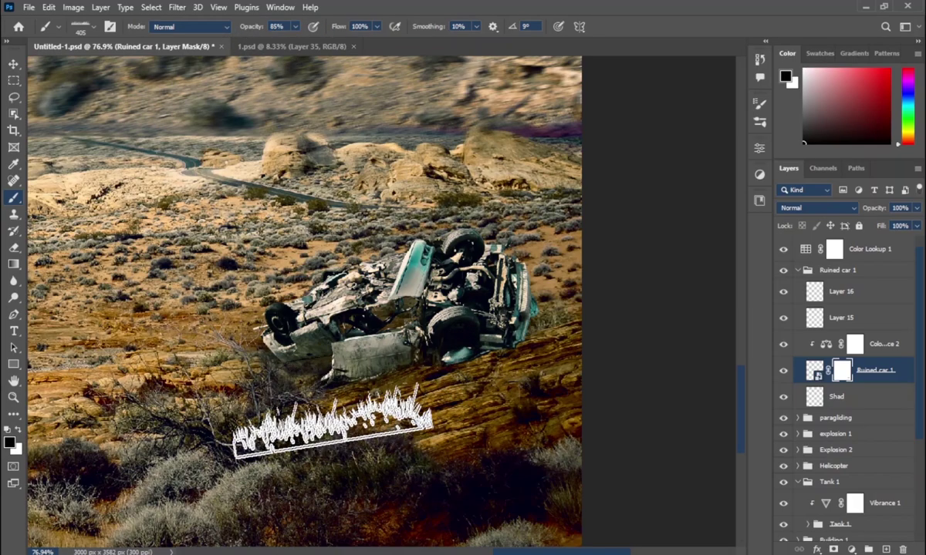
pyautogui.moveTo(432, 333); pyautogui.dragTo(472, 332)
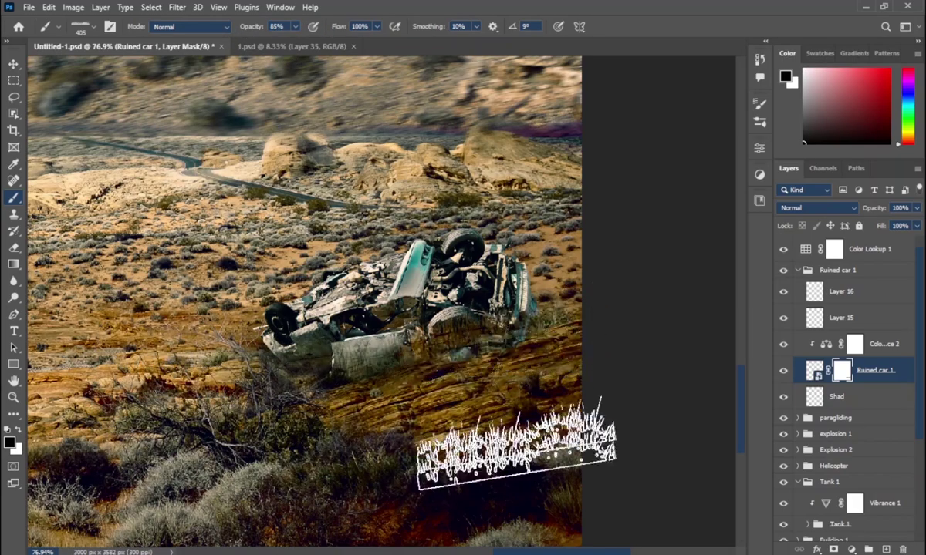
pyautogui.hotkey('ctrl', 'z')
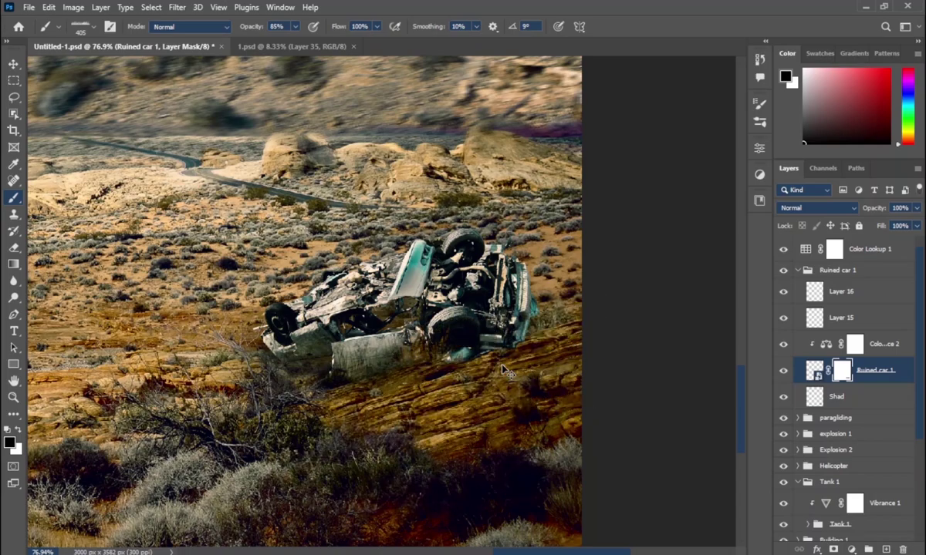
pyautogui.click(505, 371)
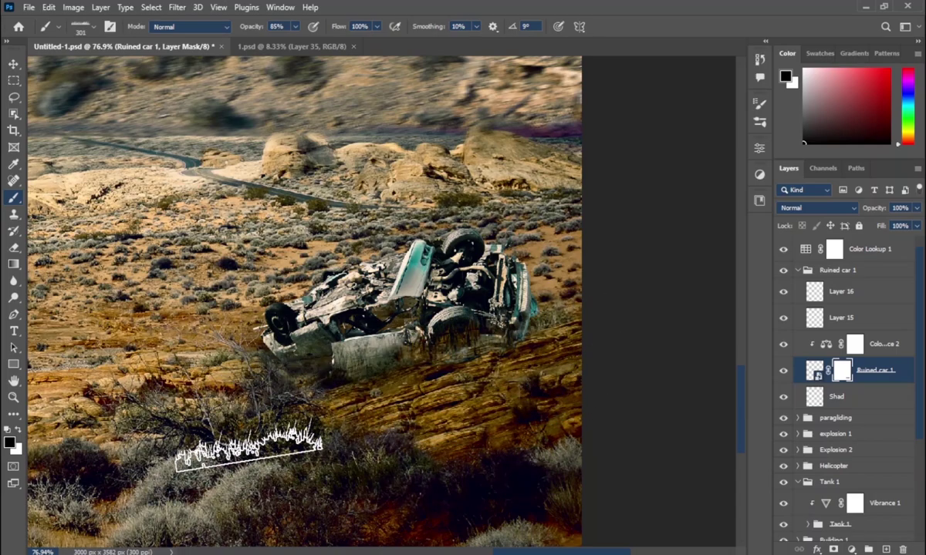
# Step: Set the car layer's opacity to 92% and collapse the Ruined car 1 group
pyautogui.scroll(-5, 509, 397)
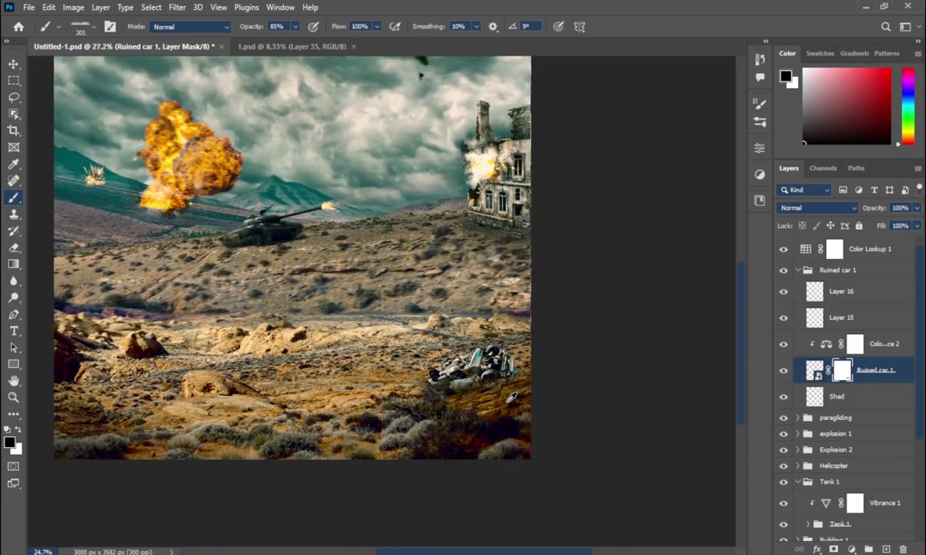
pyautogui.scroll(1, 510, 397)
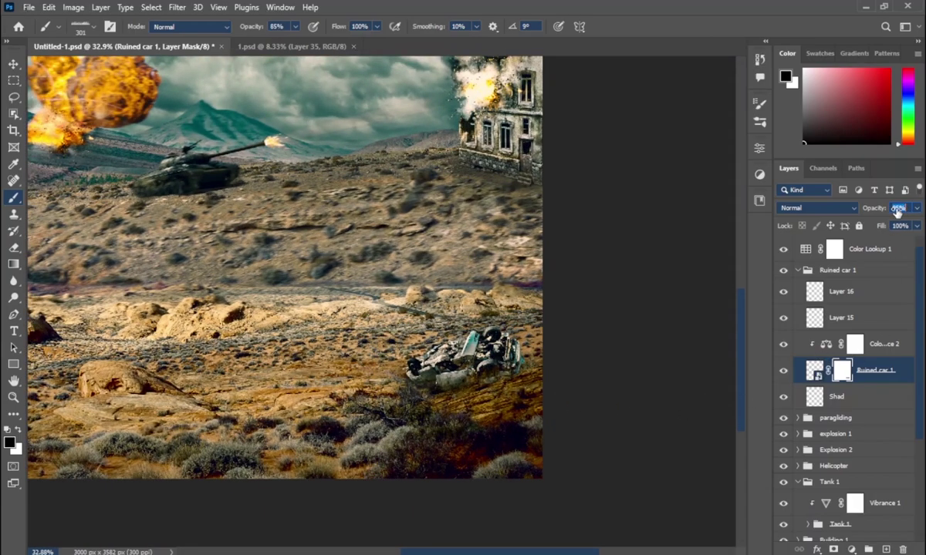
pyautogui.write('80')
pyautogui.press('Return')
pyautogui.write('92')
pyautogui.press('Return')
pyautogui.moveTo(410, 409); pyautogui.dragTo(468, 419)
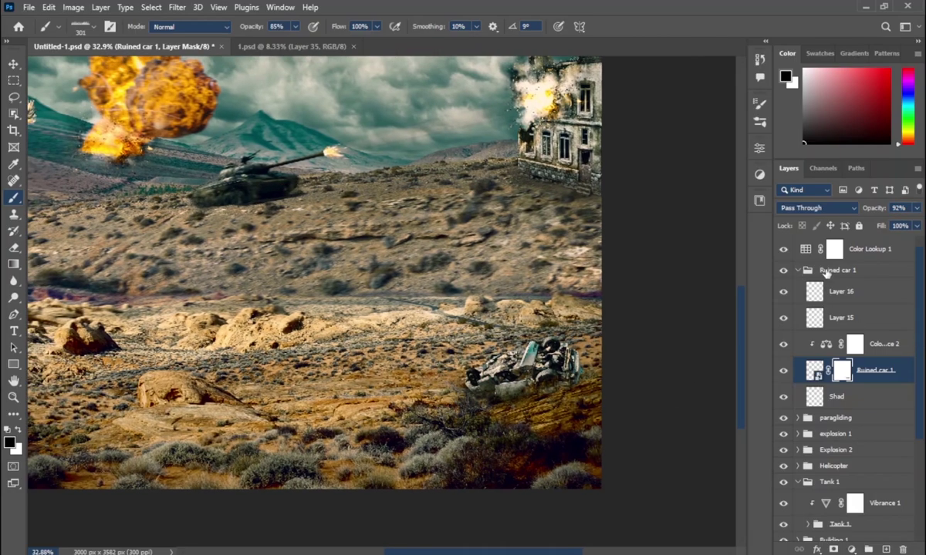
pyautogui.click(797, 270)
pyautogui.hotkey('ctrl', '0')
# Step: Place Ruined car 2 at about 13%, flipped horizontally and tilted on the lower-left rocks
pyautogui.scroll(2, 219, 493)
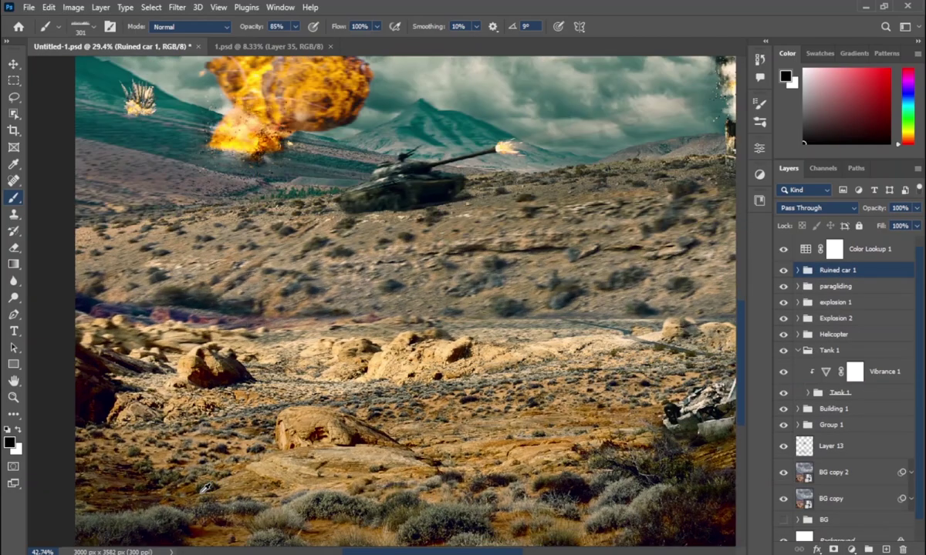
pyautogui.scroll(1, 218, 494)
pyautogui.moveTo(664, 254); pyautogui.dragTo(121, 478)
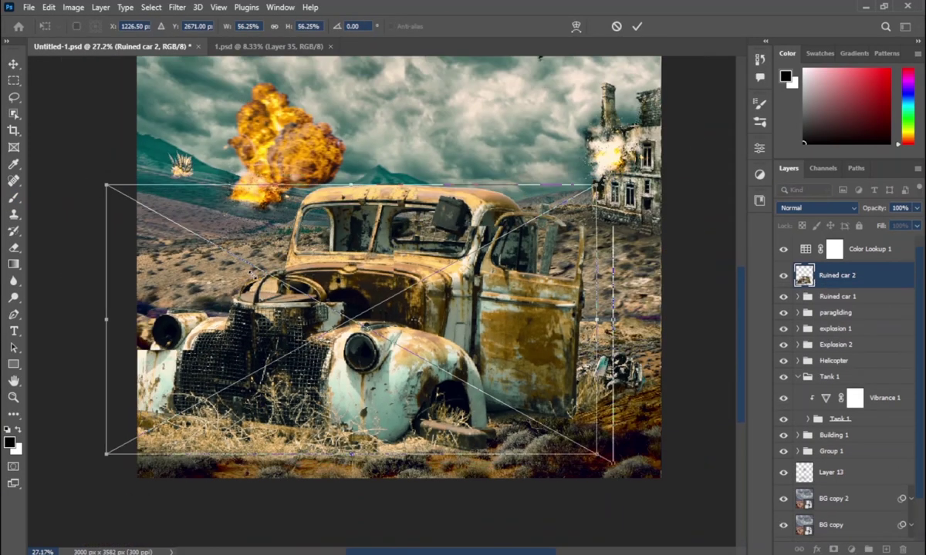
pyautogui.moveTo(253, 273); pyautogui.dragTo(301, 284)
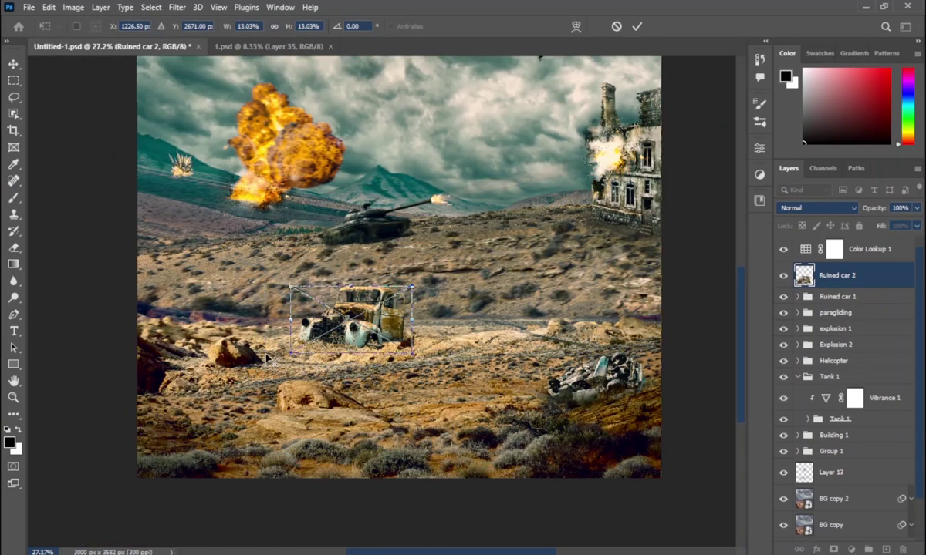
pyautogui.scroll(3, 290, 346)
pyautogui.rightClick(385, 306)
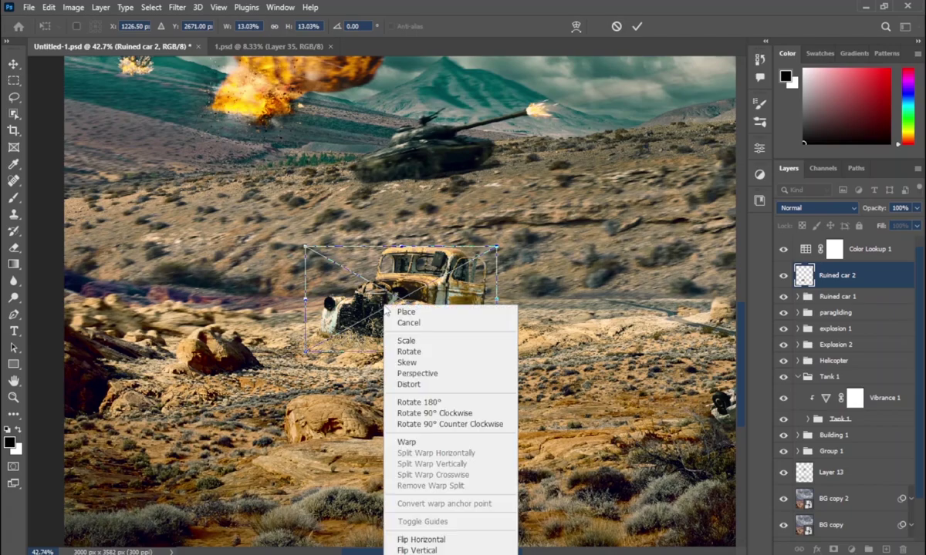
pyautogui.click(420, 540)
pyautogui.moveTo(373, 316); pyautogui.dragTo(152, 423)
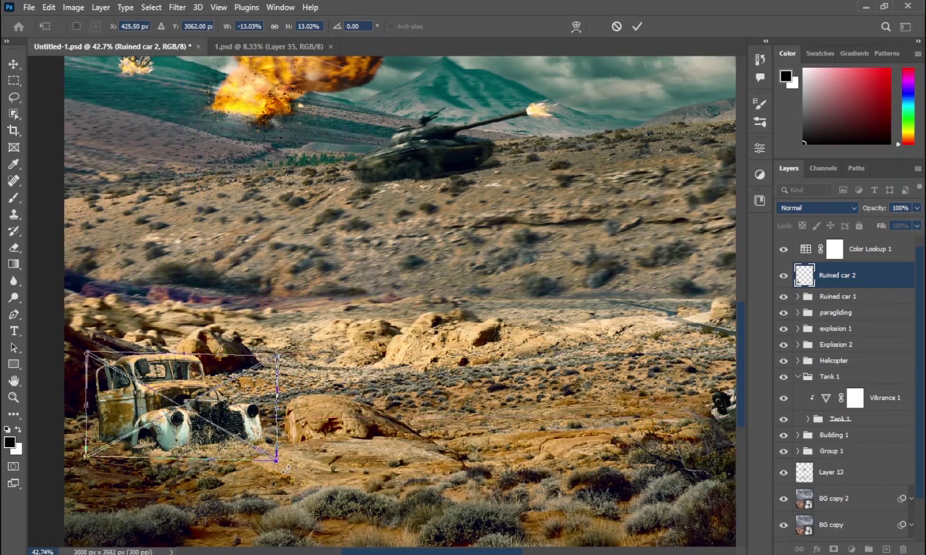
pyautogui.moveTo(280, 461); pyautogui.dragTo(274, 477)
pyautogui.click(637, 27)
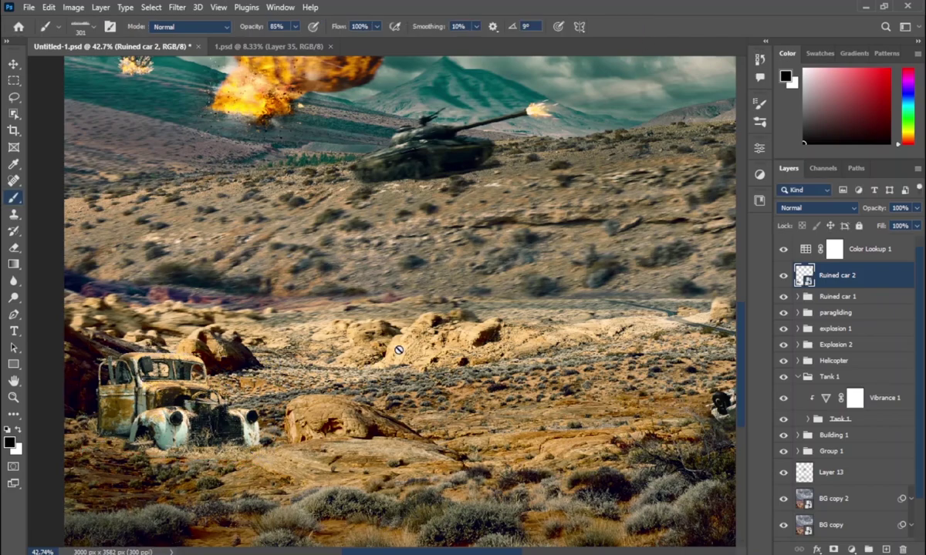
# Step: Add a layer mask to Ruined car 2 and angle the grass brush tip for its base
pyautogui.scroll(-2, 343, 378)
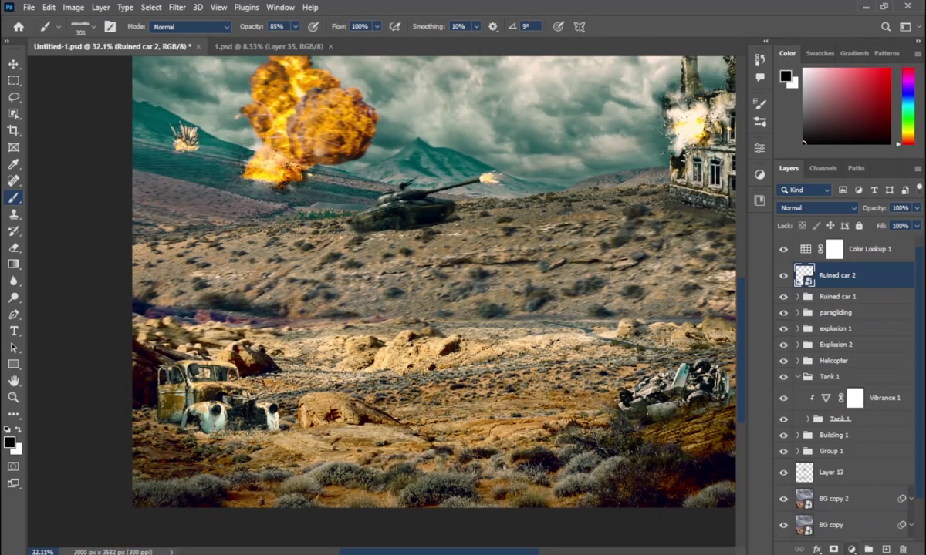
pyautogui.click(833, 549)
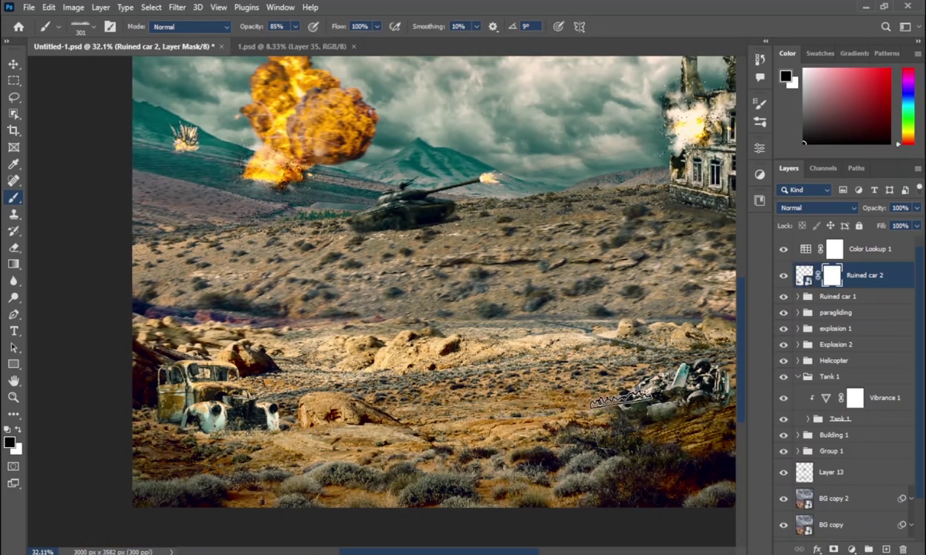
pyautogui.scroll(2, 189, 432)
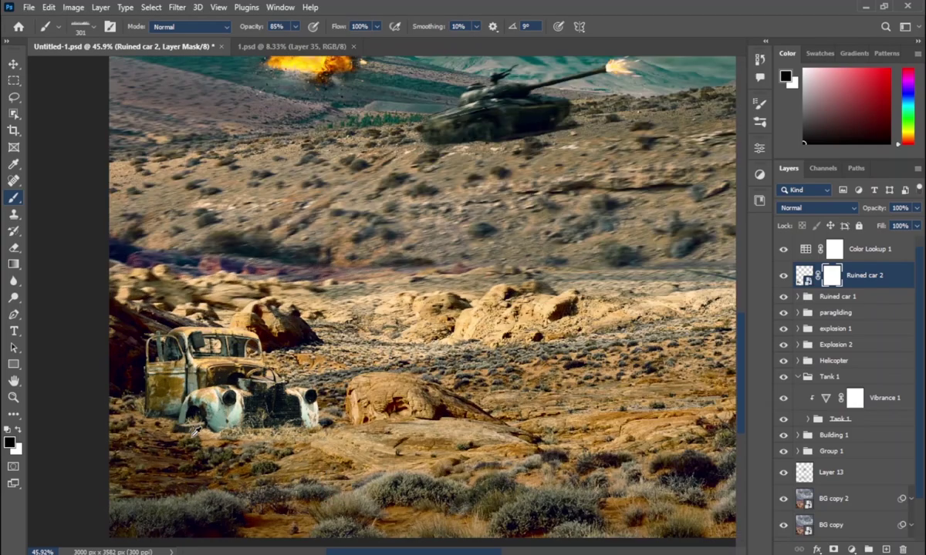
pyautogui.scroll(1, 222, 439)
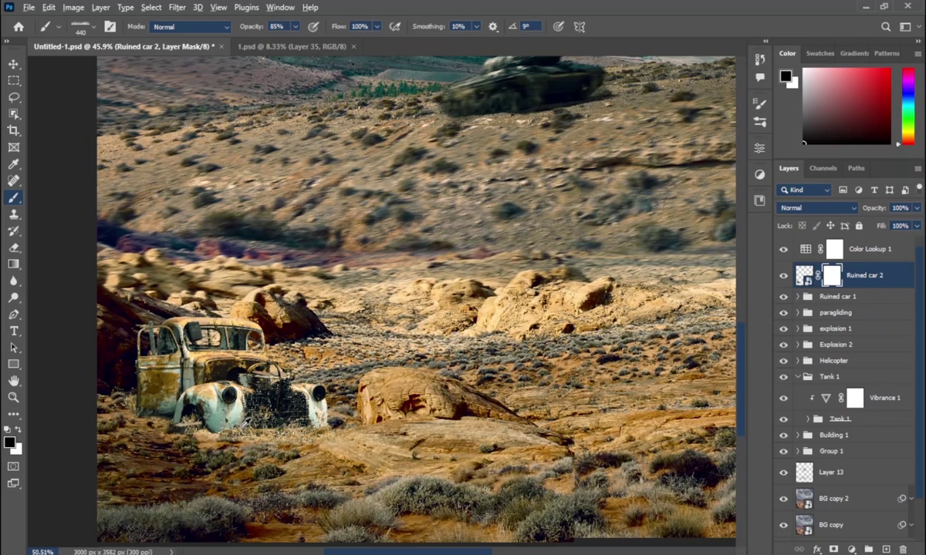
pyautogui.press('Right')
pyautogui.press('Right')
pyautogui.press('Right')
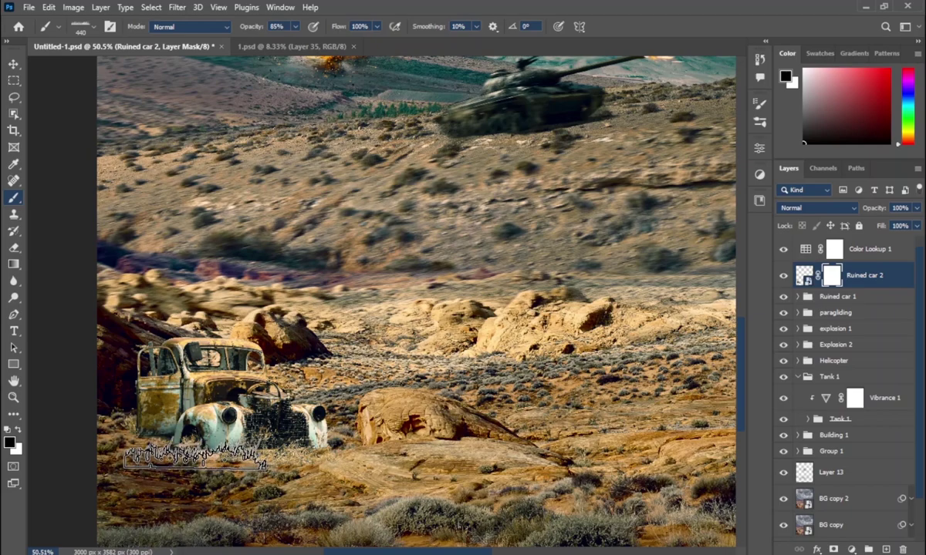
pyautogui.press('Right')
pyautogui.press('Right')
pyautogui.press('Right')
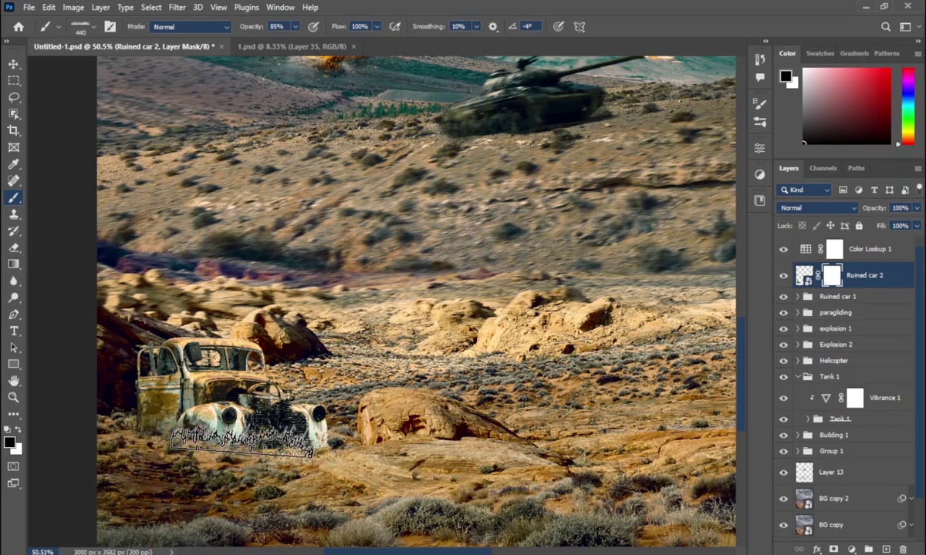
pyautogui.scroll(-2, 372, 459)
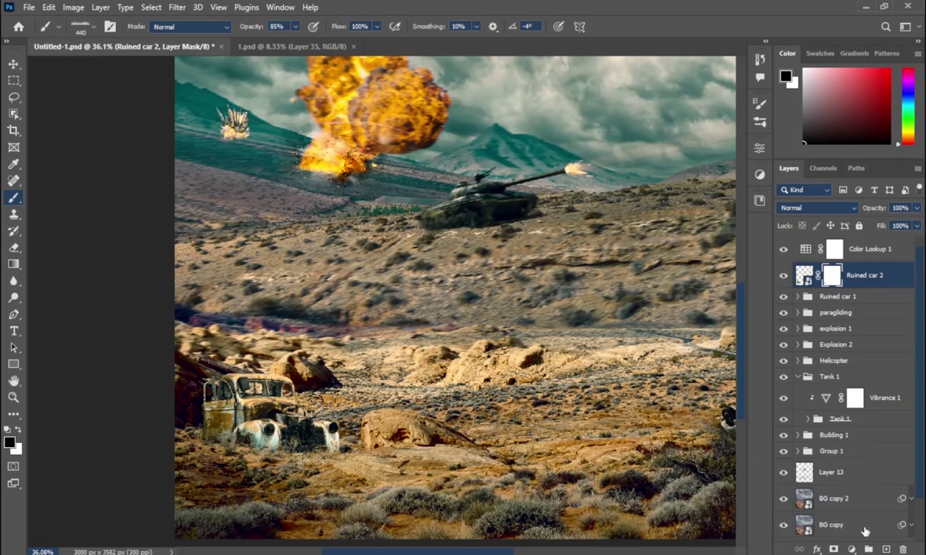
# Step: Add a Brightness/Contrast adjustment with lowered brightness to darken the second car
pyautogui.click(851, 549)
pyautogui.click(843, 359)
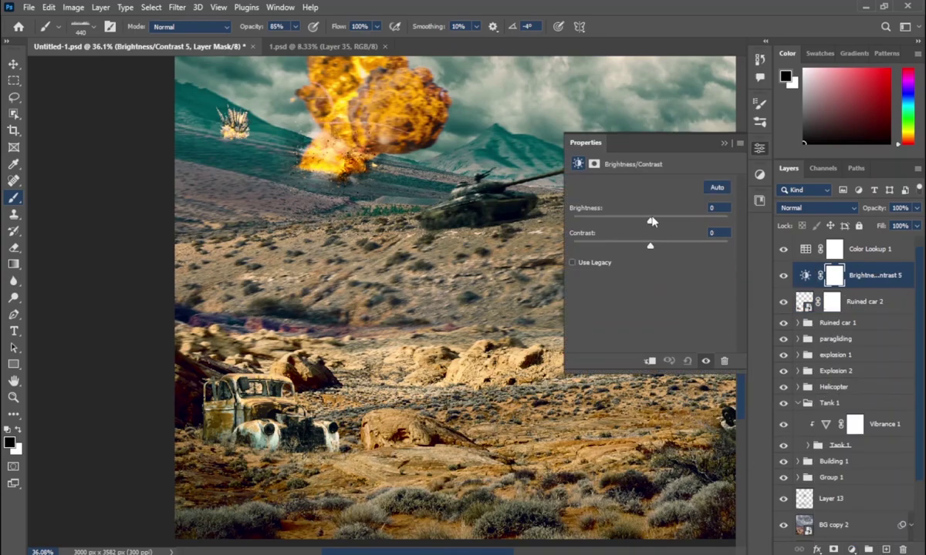
pyautogui.moveTo(652, 221); pyautogui.dragTo(640, 225)
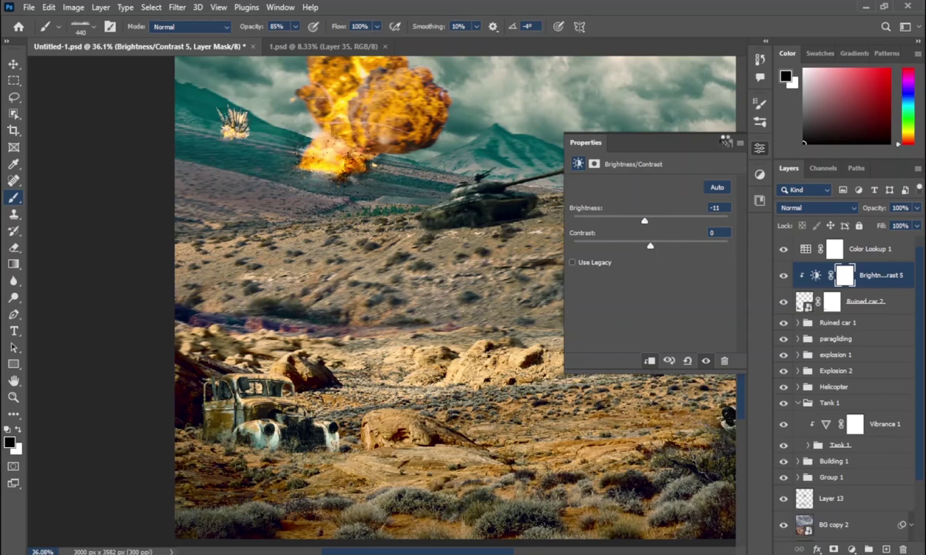
pyautogui.scroll(-3, 294, 449)
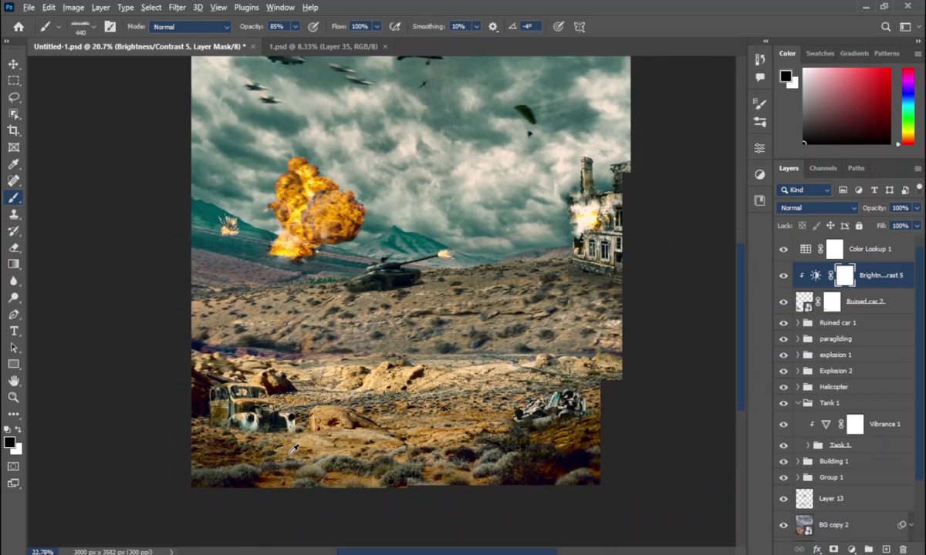
pyautogui.scroll(3, 294, 449)
# Step: Add Layer 17 in Soft Light mode, with a 10% brush around 133 px
pyautogui.click(887, 549)
pyautogui.press('1')
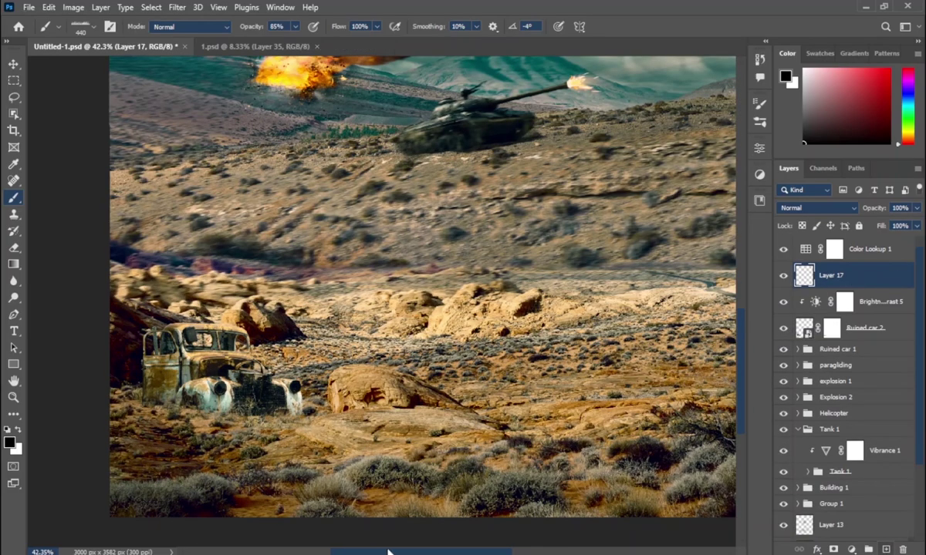
pyautogui.rightClick(281, 328)
pyautogui.press('Escape')
pyautogui.keyDown('alt'); pyautogui.rightClick(207, 395); pyautogui.keyUp('alt')
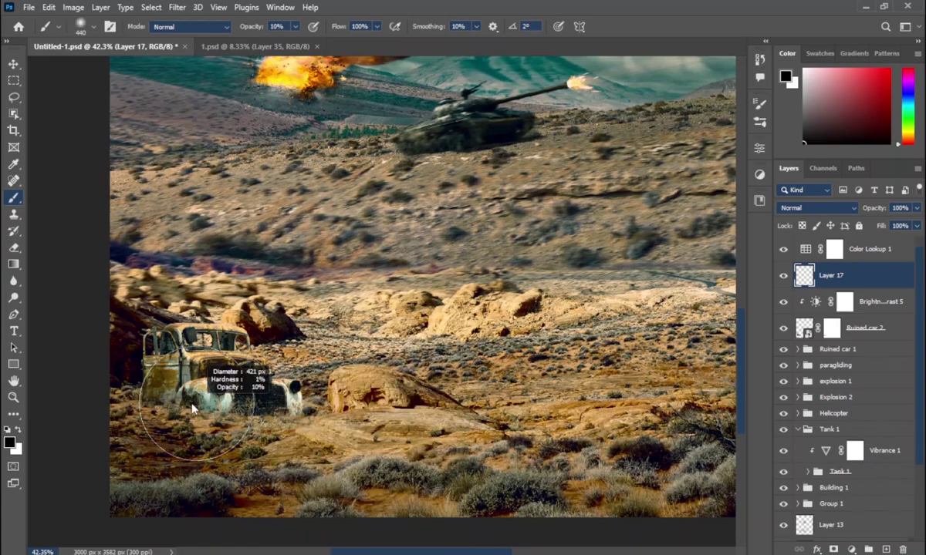
pyautogui.click(815, 208)
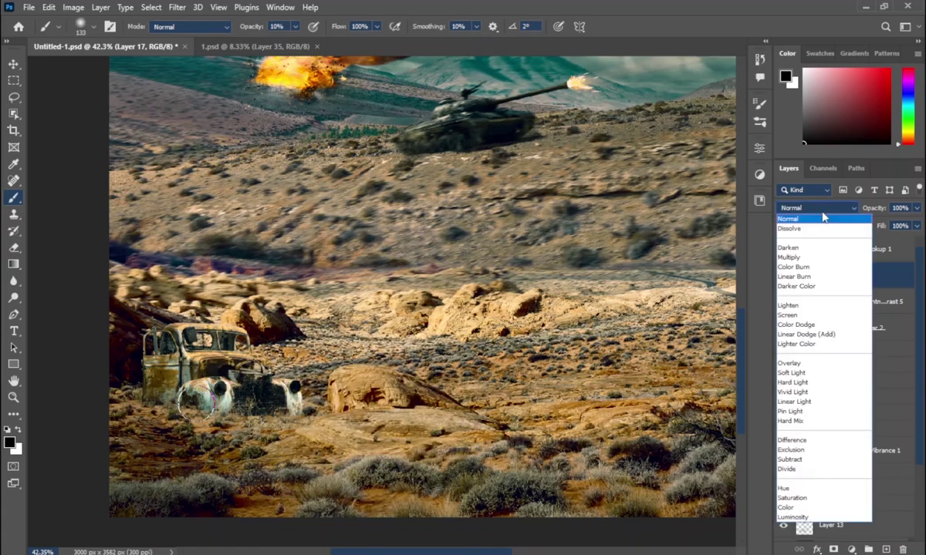
pyautogui.click(795, 374)
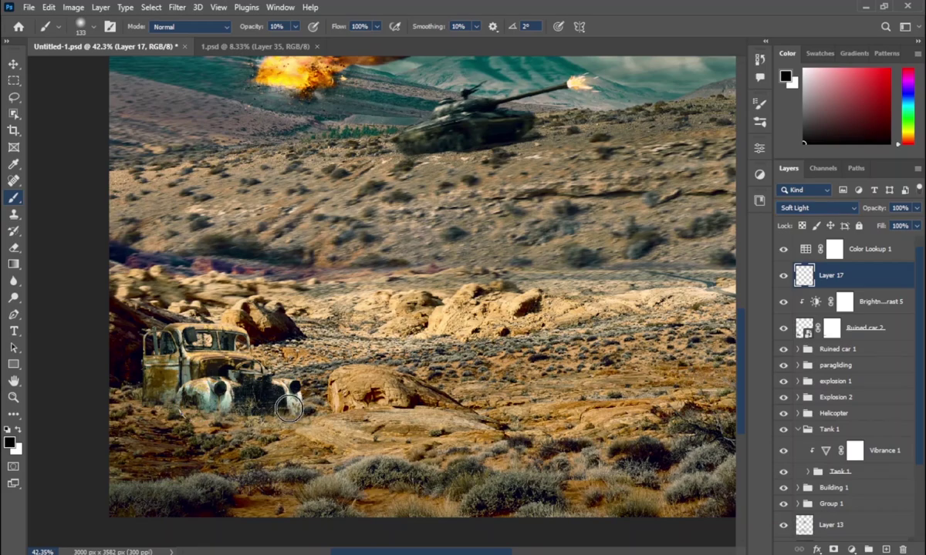
# Step: Group the car's three layers as 'Ruined Car 2'
pyautogui.keyDown('shift'); pyautogui.click(860, 330); pyautogui.keyUp('shift')
pyautogui.hotkey('ctrl', 'g')
pyautogui.write('Ruined Car')
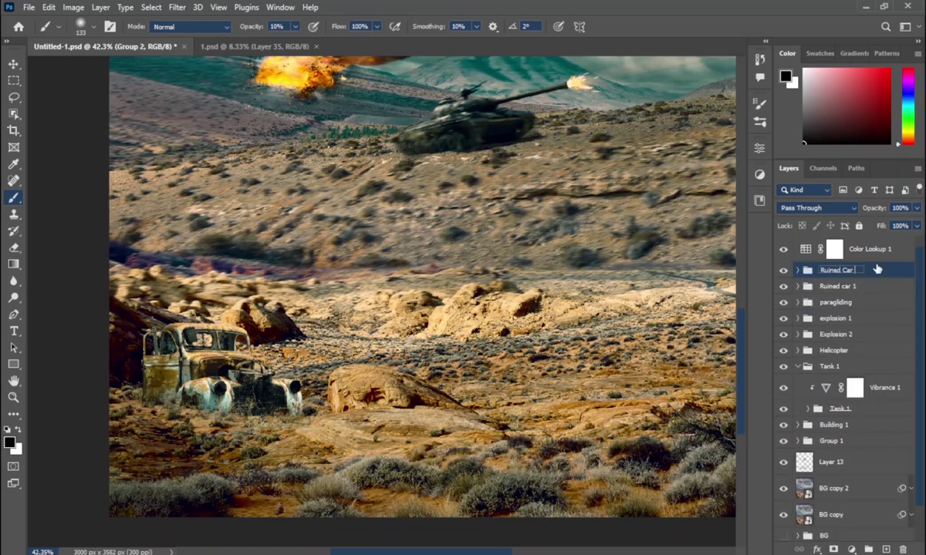
pyautogui.write('2')
pyautogui.press('Return')
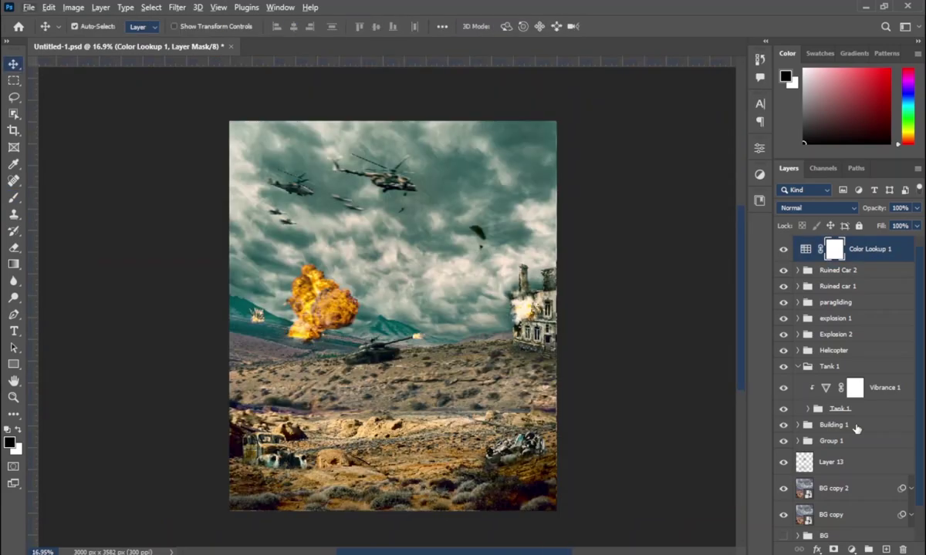
# Step: Duplicate the Building 1 layer and convert the copy to a smart object
pyautogui.click(857, 425)
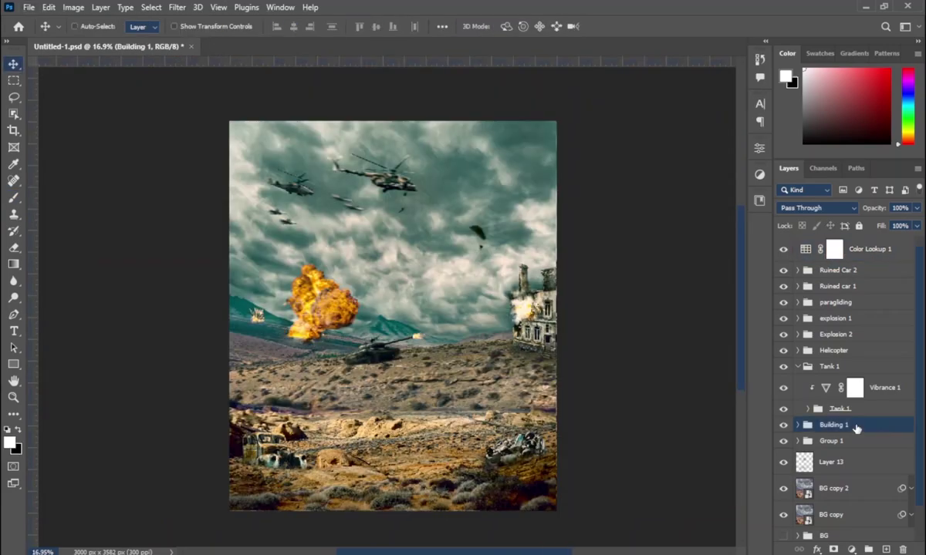
pyautogui.hotkey('ctrl', 'j')
pyautogui.rightClick(820, 427)
pyautogui.click(883, 428)
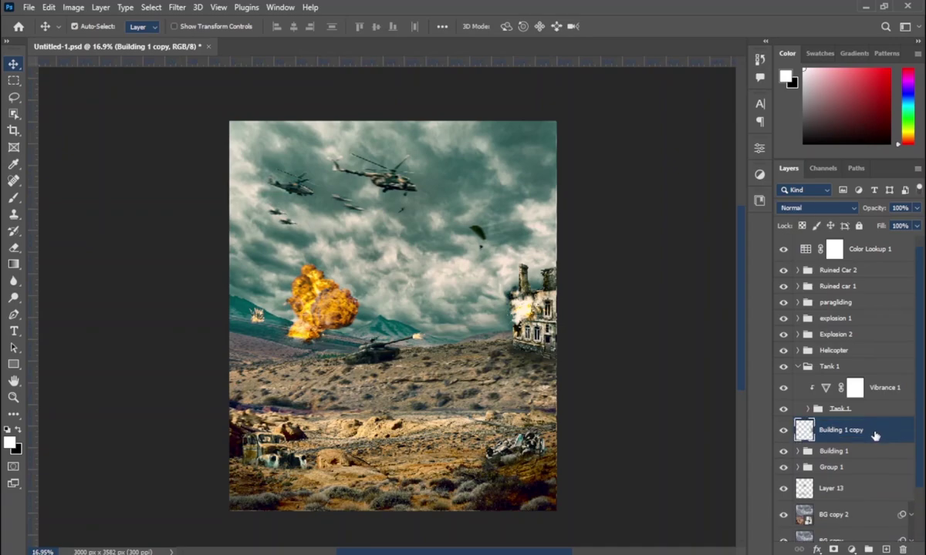
pyautogui.rightClick(913, 429)
pyautogui.click(772, 192)
# Step: Apply a 1.7 px Gaussian Blur to the building copy and hide the original Building 1
pyautogui.click(176, 7)
pyautogui.moveTo(184, 171)
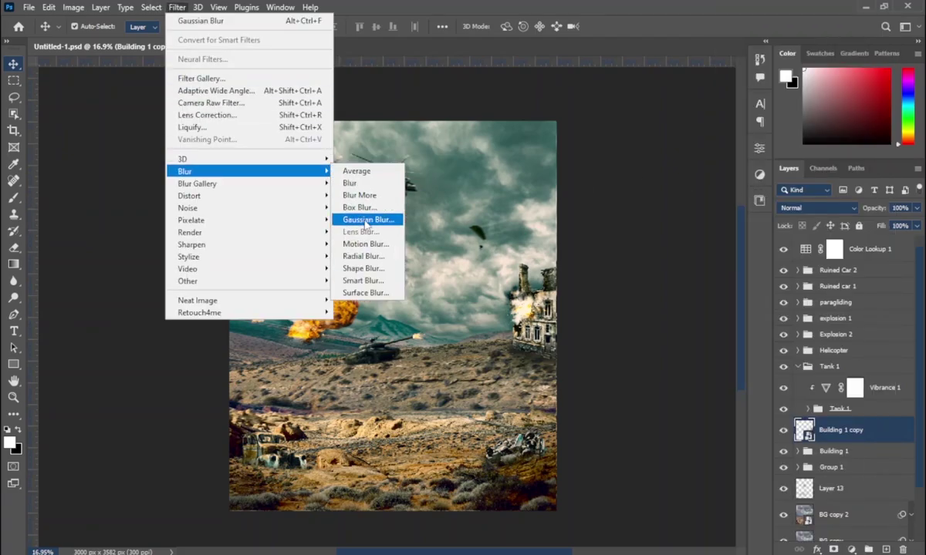
pyautogui.click(368, 220)
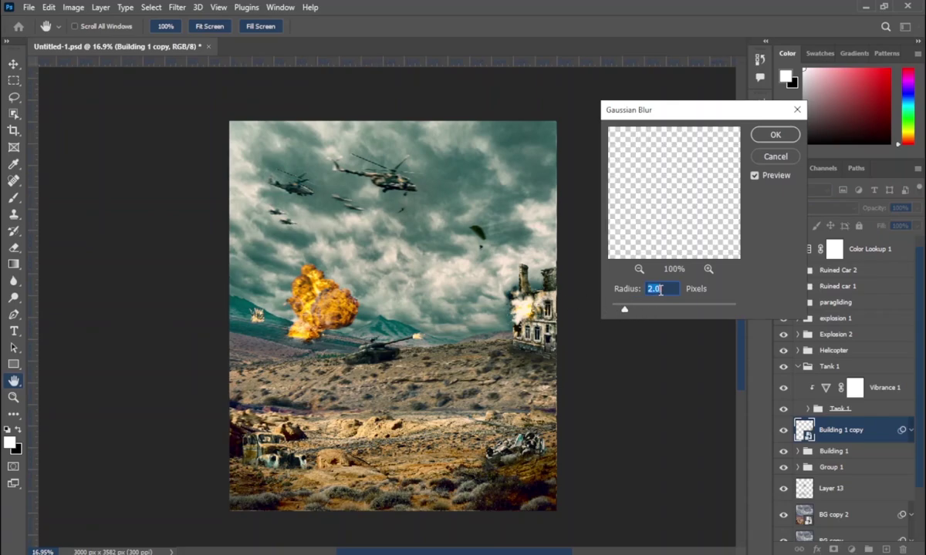
pyautogui.moveTo(624, 311); pyautogui.dragTo(617, 311)
pyautogui.click(776, 135)
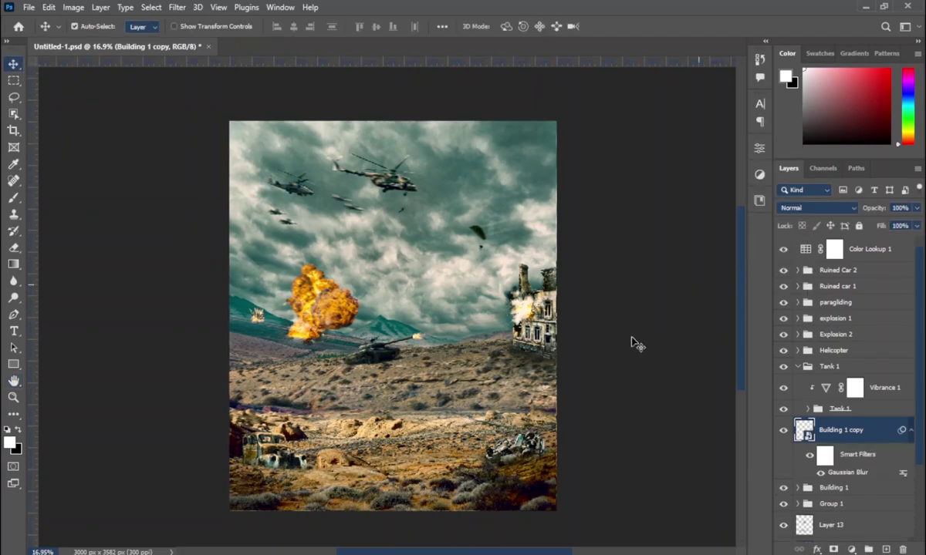
pyautogui.click(913, 432)
pyautogui.click(783, 452)
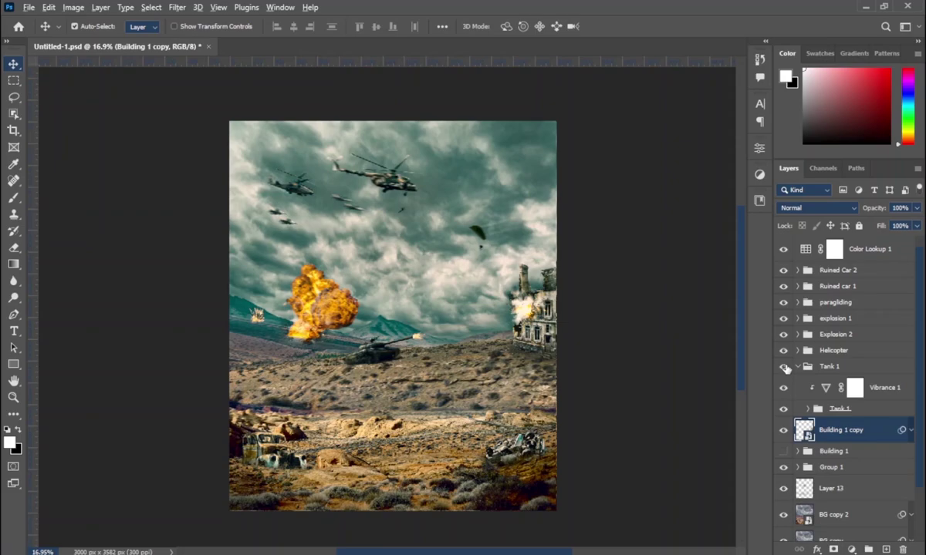
pyautogui.click(840, 249)
# Step: Place Soilders.png in the document, enlarged to about 88%, and commit it
pyautogui.hotkey('alt', 'Tab')
pyautogui.moveTo(809, 255)
pyautogui.mouseDown()
pyautogui.moveTo(574, 549)
pyautogui.moveTo(403, 368)
pyautogui.mouseUp()
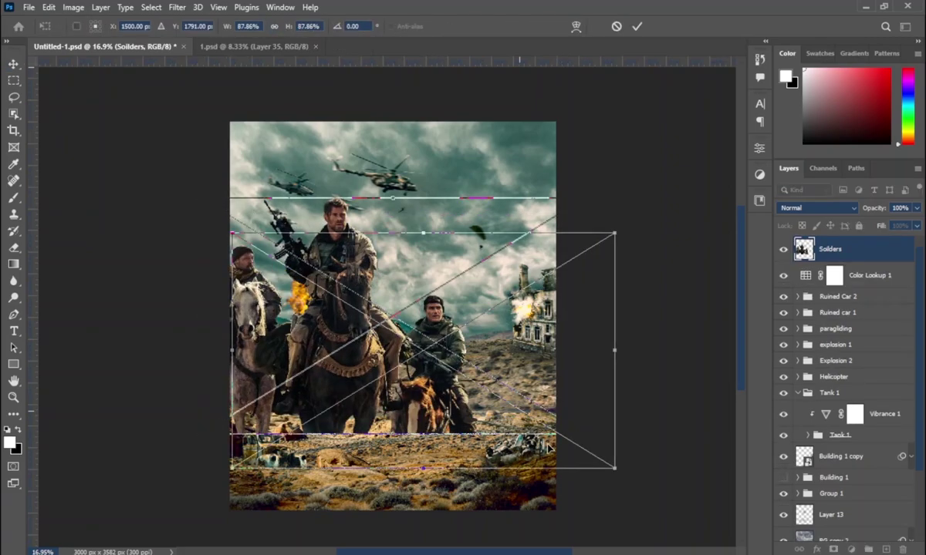
pyautogui.moveTo(561, 421); pyautogui.dragTo(525, 460)
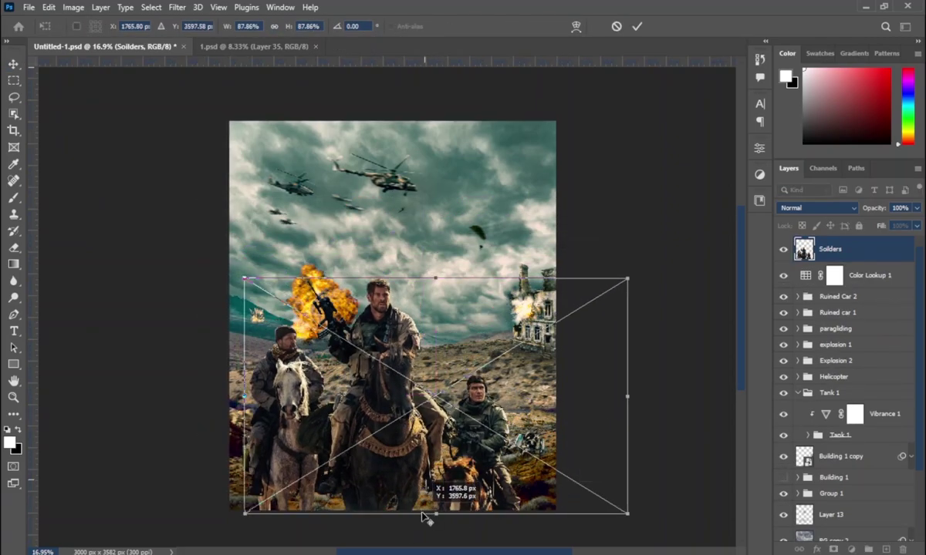
pyautogui.moveTo(436, 278); pyautogui.dragTo(437, 255)
pyautogui.moveTo(451, 321); pyautogui.dragTo(471, 317)
pyautogui.click(636, 26)
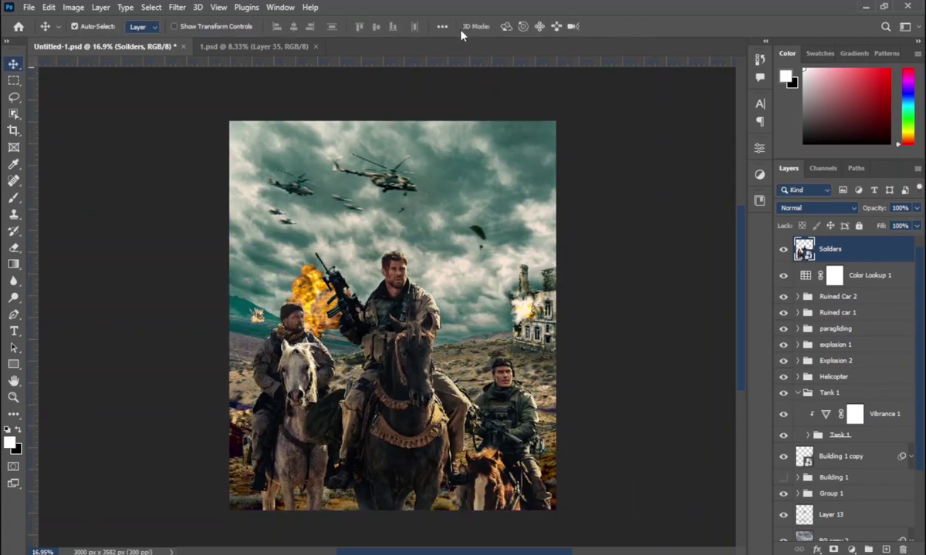
# Step: Align the soldiers layer to the bottom edge of the canvas
pyautogui.click(443, 28)
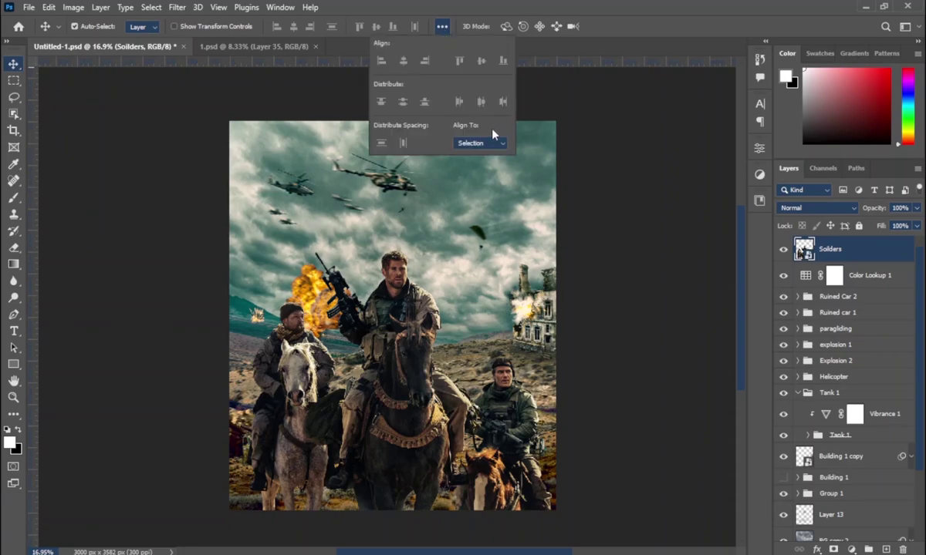
pyautogui.click(465, 164)
pyautogui.click(393, 28)
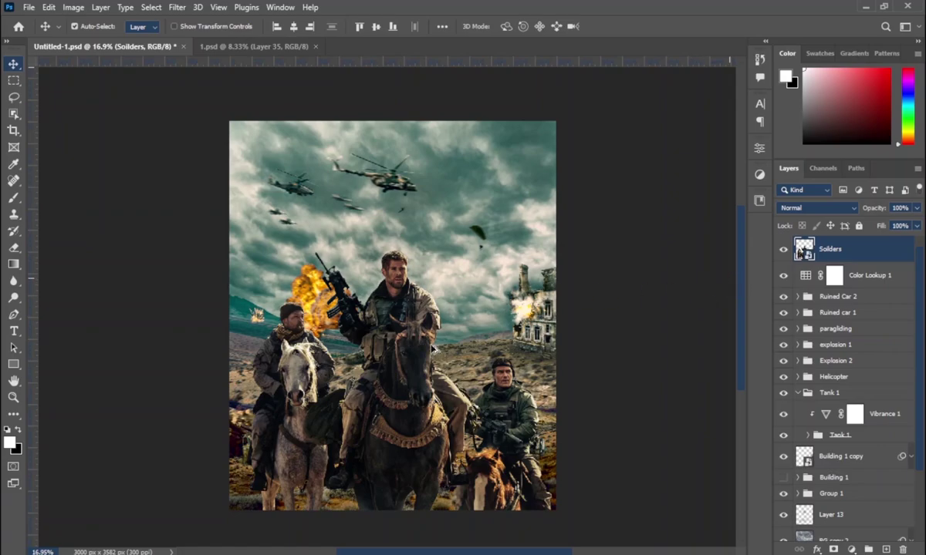
pyautogui.scroll(3, 421, 308)
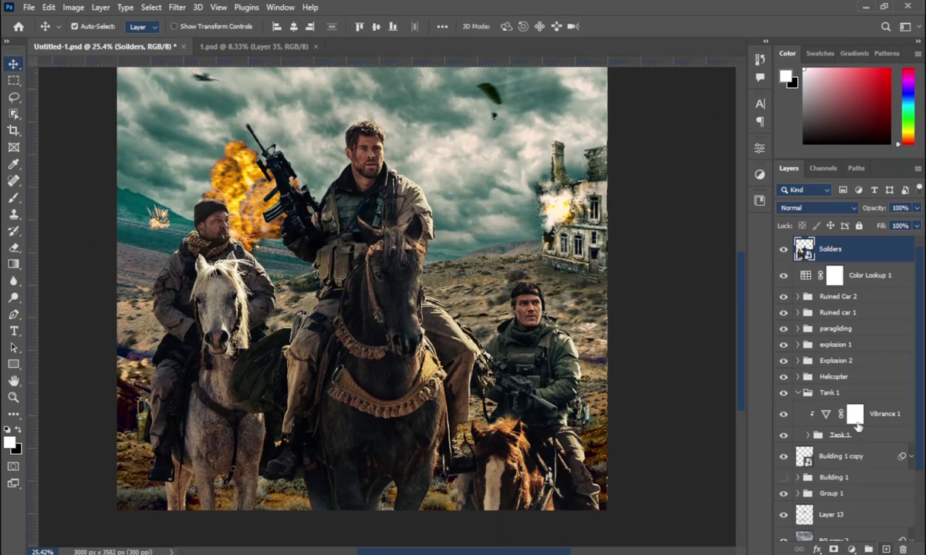
pyautogui.click(851, 549)
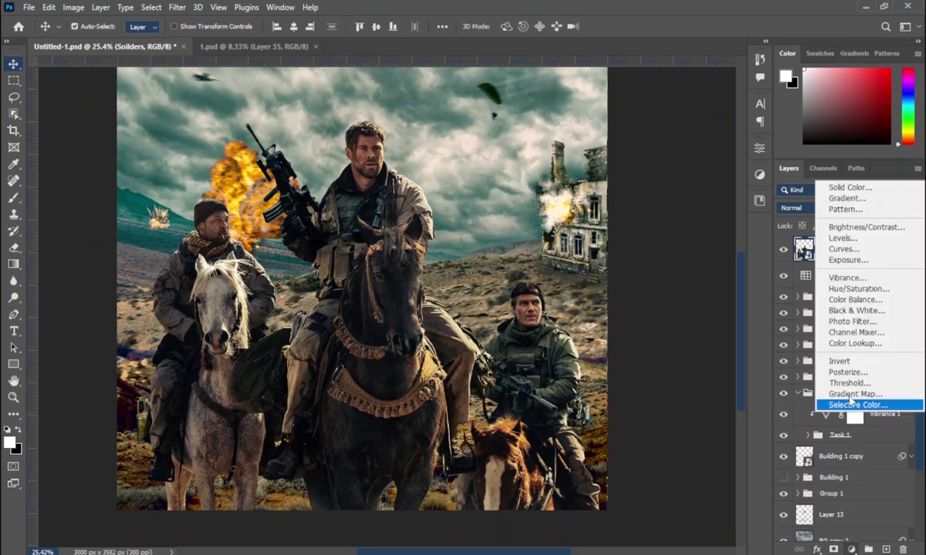
# Step: Add a Brightness/Contrast adjustment and clip it to the soldiers layer
pyautogui.click(851, 229)
pyautogui.moveTo(649, 221); pyautogui.dragTo(653, 220)
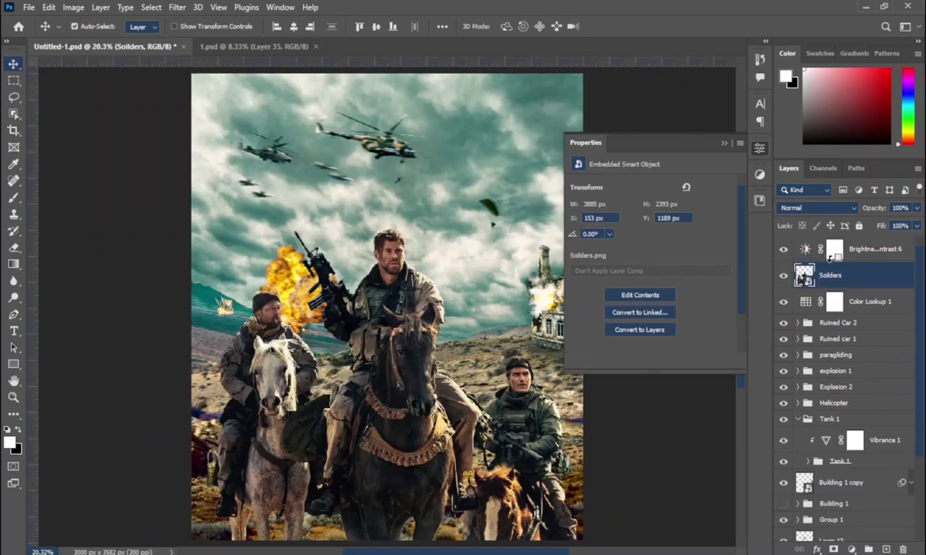
pyautogui.keyDown('alt'); pyautogui.click(830, 259); pyautogui.keyUp('alt')
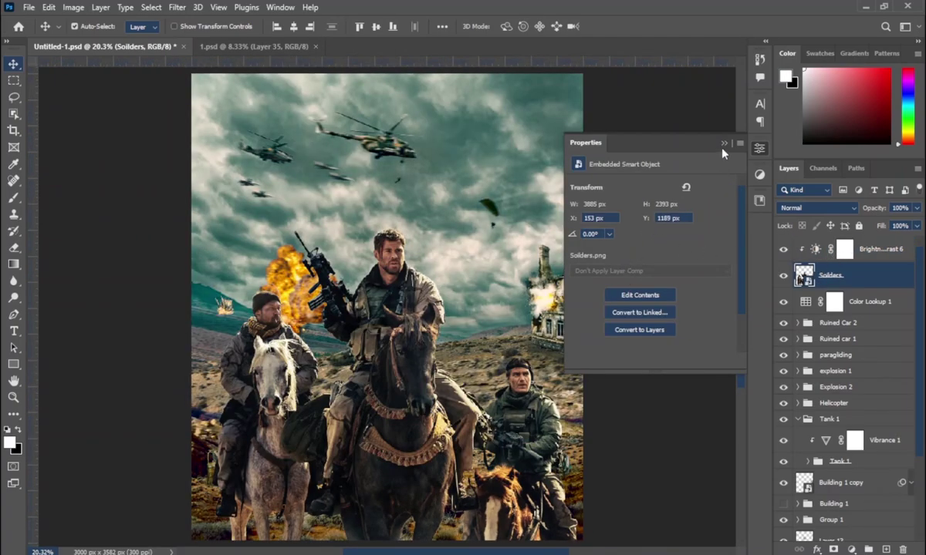
# Step: Lower the adjustment's brightness to about 39 and reselect the soldiers layer
pyautogui.click(723, 145)
pyautogui.doubleClick(816, 249)
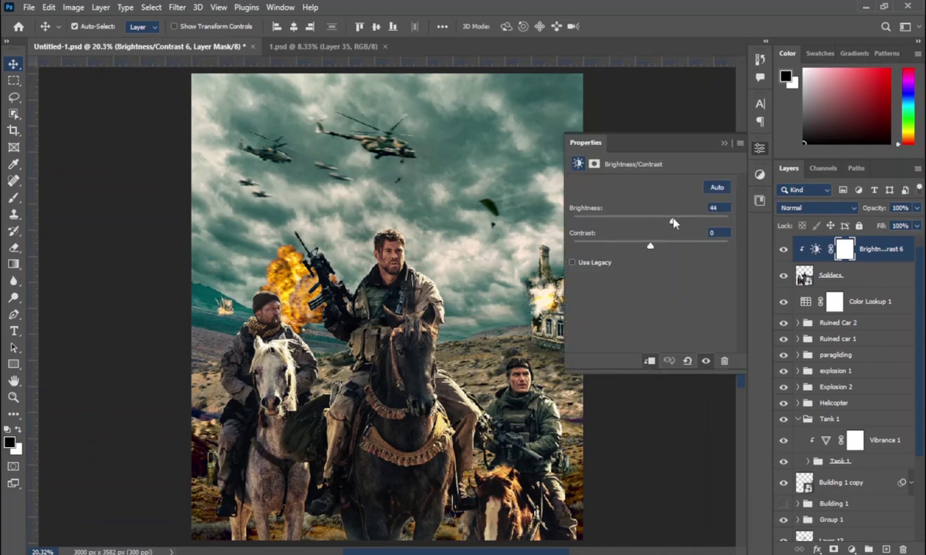
pyautogui.moveTo(672, 223); pyautogui.dragTo(670, 222)
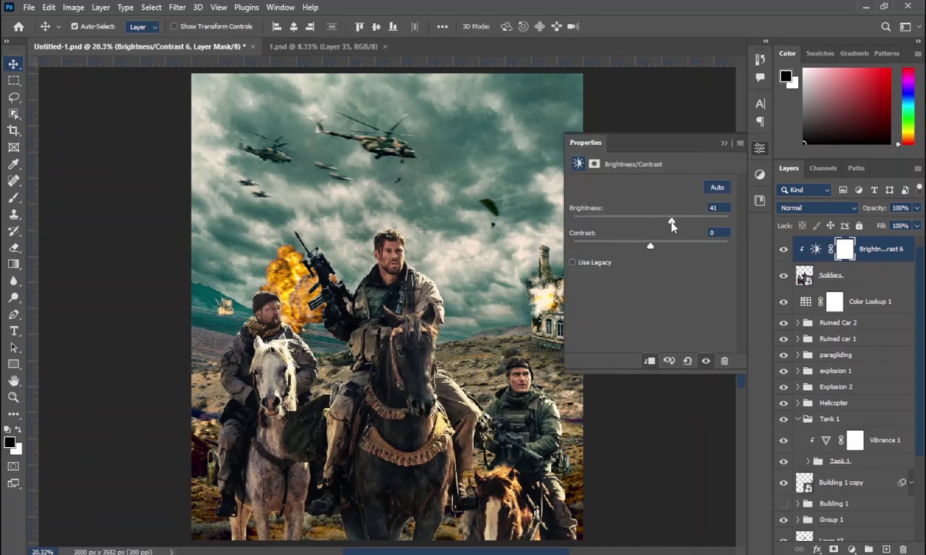
pyautogui.click(723, 145)
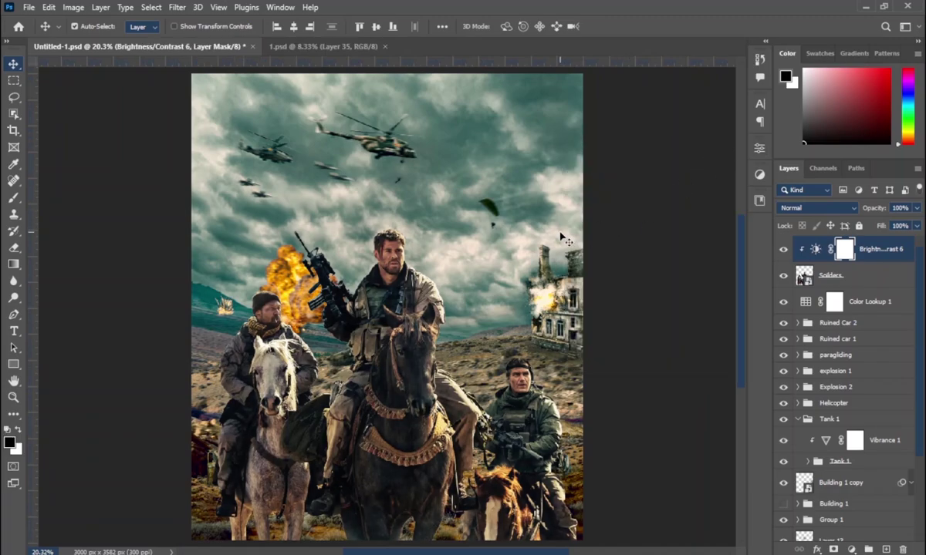
pyautogui.scroll(-2, 503, 249)
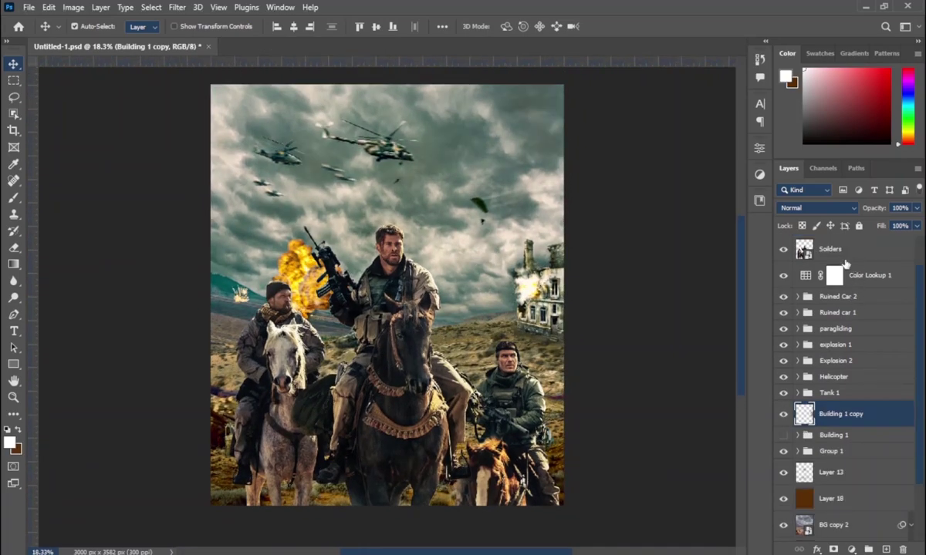
pyautogui.click(846, 264)
# Step: Add new empty layers above the soldiers and set Layer 19 to Soft Light
pyautogui.hotkey('ctrl', 'shift', 'alt', 'n')
pyautogui.hotkey('ctrl', 'shift', 'alt', 'n')
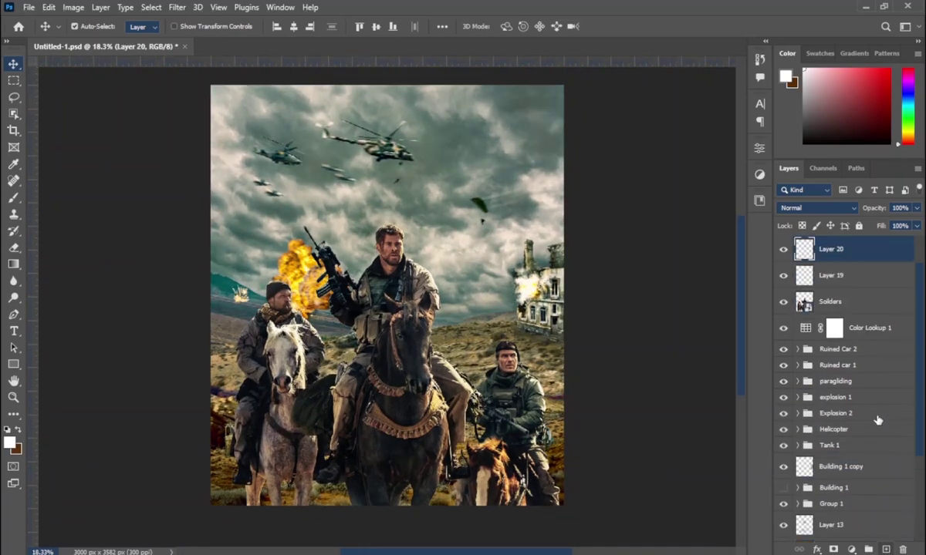
pyautogui.click(830, 276)
pyautogui.click(816, 208)
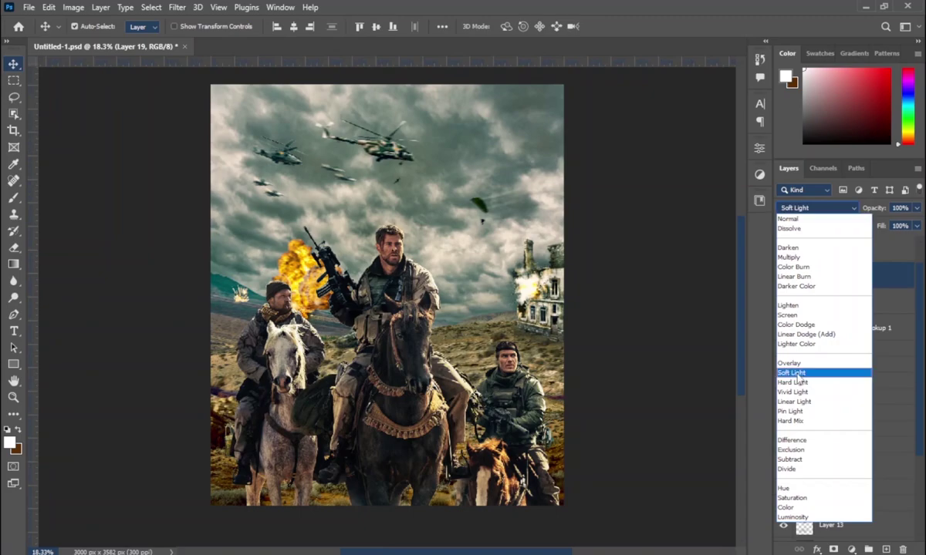
pyautogui.click(764, 356)
# Step: Clip Layer 19 and Layer 20 to the soldiers layer with Create Clipping Mask
pyautogui.rightClick(835, 251)
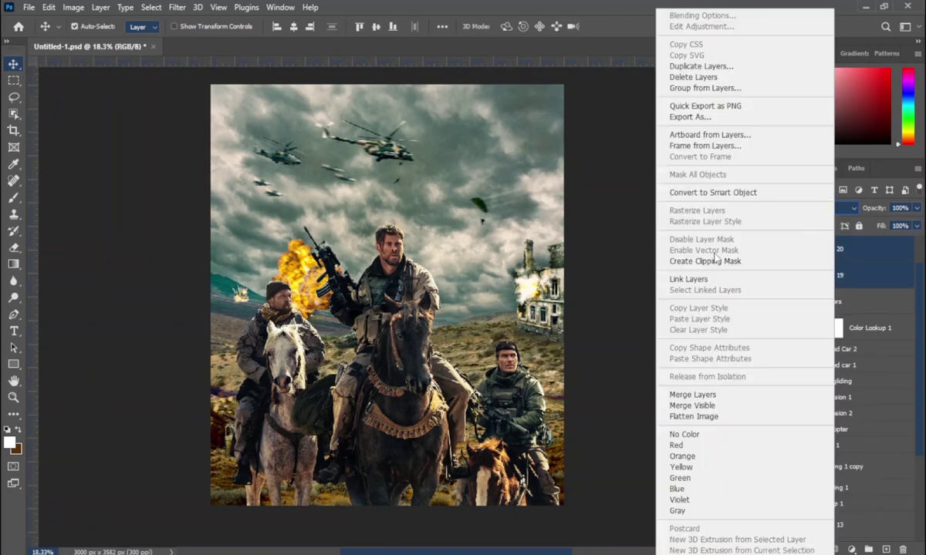
pyautogui.click(802, 254)
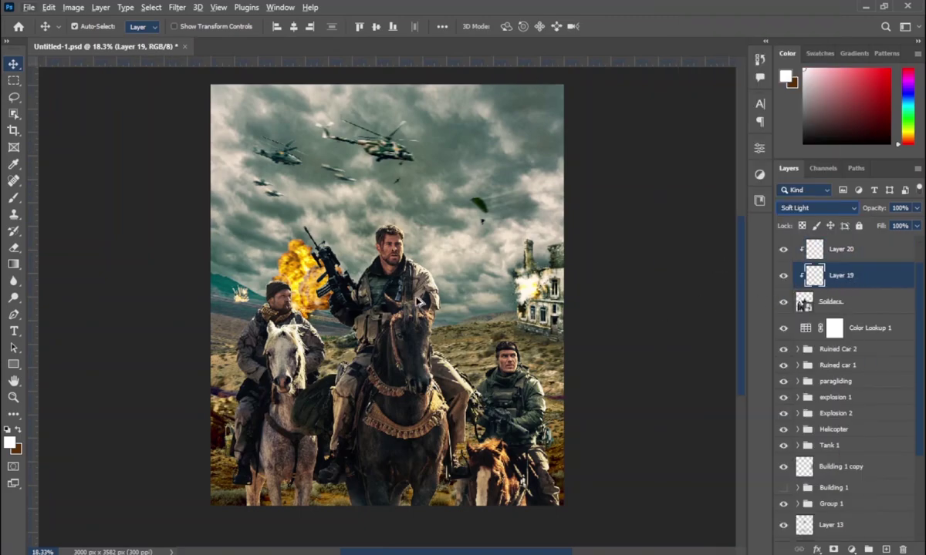
pyautogui.scroll(2, 425, 363)
pyautogui.scroll(2, 348, 293)
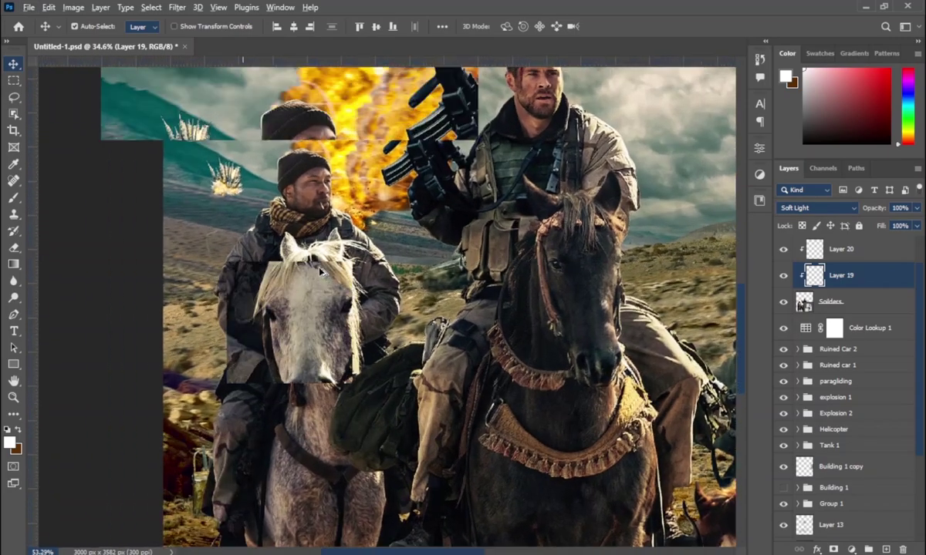
pyautogui.scroll(2, 298, 250)
# Step: Use the Brush at 20% opacity with a brown colour, targeting Layer 20
pyautogui.scroll(2, 292, 294)
pyautogui.scroll(1, 292, 295)
pyautogui.press('b')
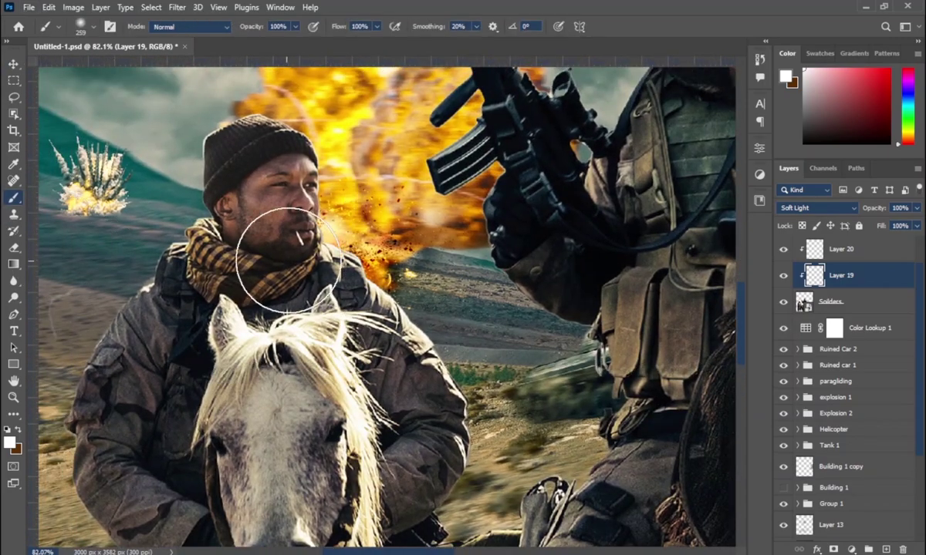
pyautogui.press('2')
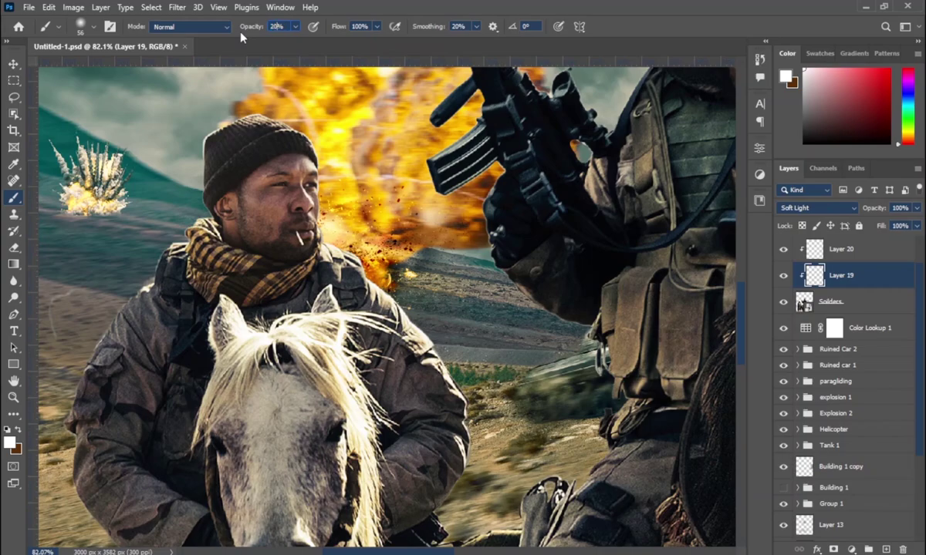
pyautogui.keyDown('alt'); pyautogui.click(281, 149); pyautogui.keyUp('alt')
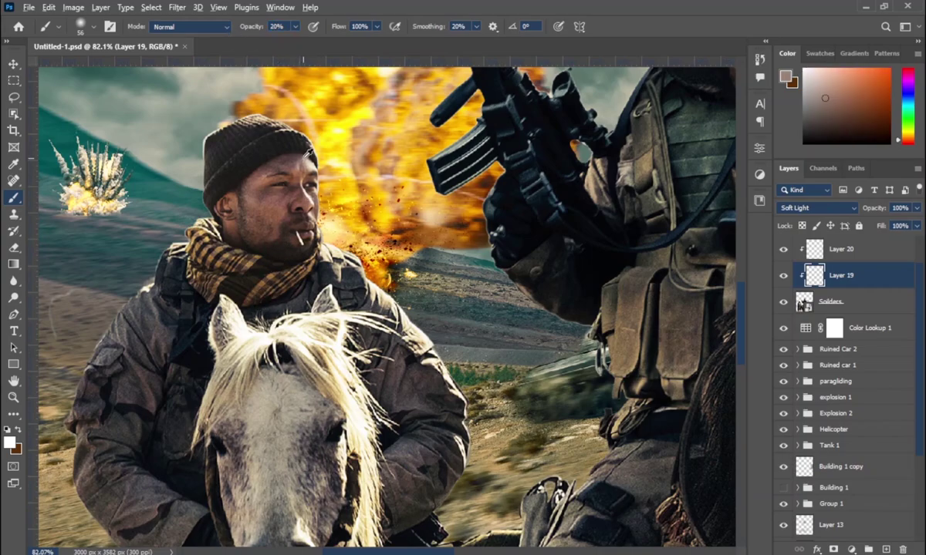
pyautogui.keyDown('alt'); pyautogui.click(287, 154); pyautogui.keyUp('alt')
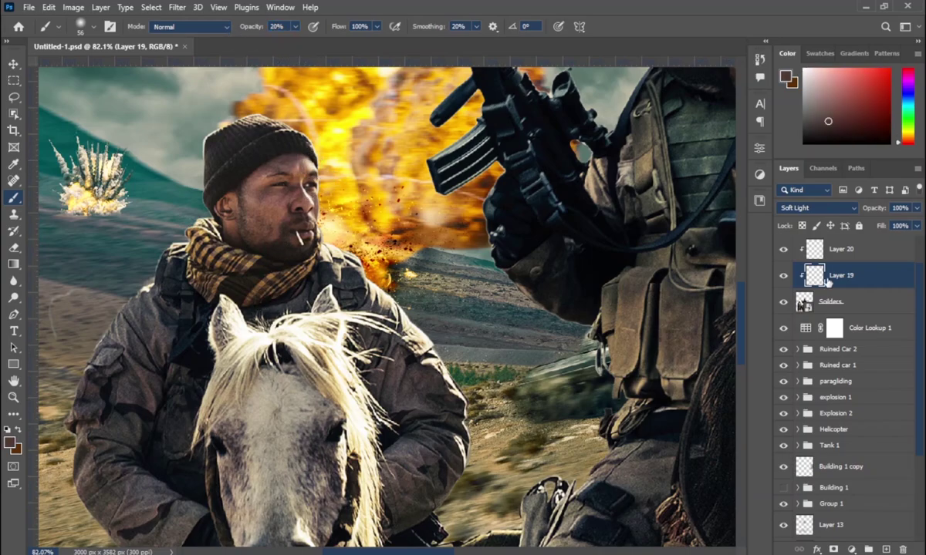
pyautogui.click(814, 249)
pyautogui.keyDown('alt'); pyautogui.click(303, 157); pyautogui.keyUp('alt')
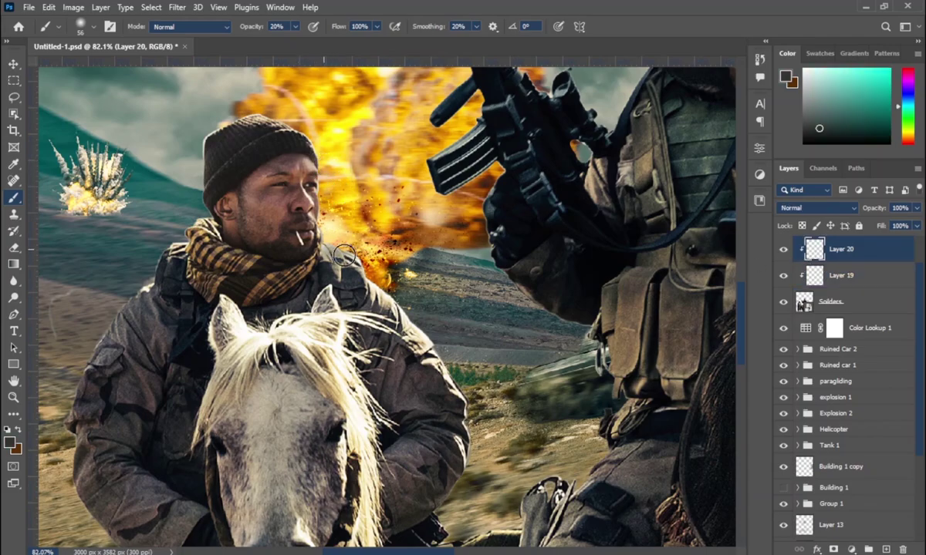
# Step: Sample tones from the horses and paint near-black shading onto the horse's mane
pyautogui.keyDown('alt'); pyautogui.click(402, 325); pyautogui.keyUp('alt')
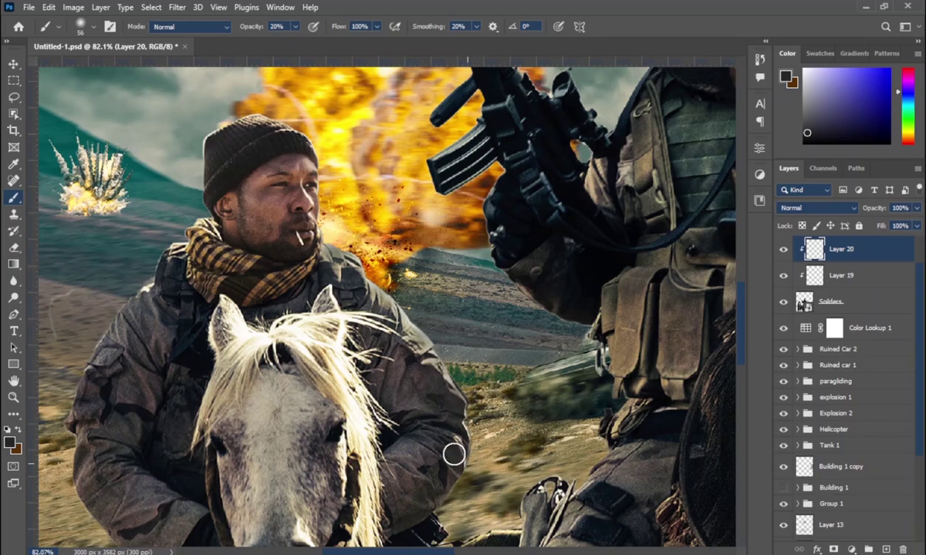
pyautogui.scroll(-2, 386, 223)
pyautogui.hscroll(-4, 385, 223)
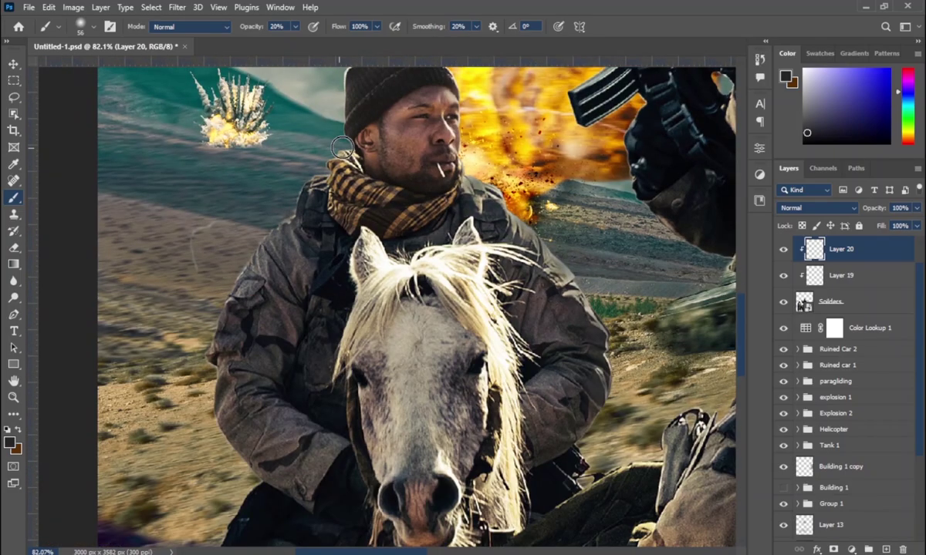
pyautogui.scroll(3, 331, 194)
pyautogui.scroll(-3, 407, 182)
pyautogui.hscroll(5, 408, 182)
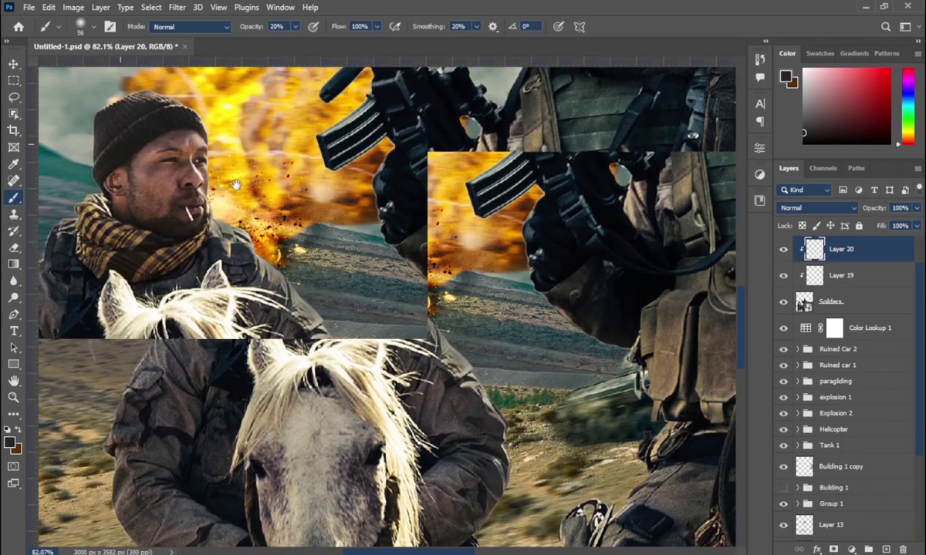
pyautogui.keyDown('alt'); pyautogui.click(318, 266); pyautogui.keyUp('alt')
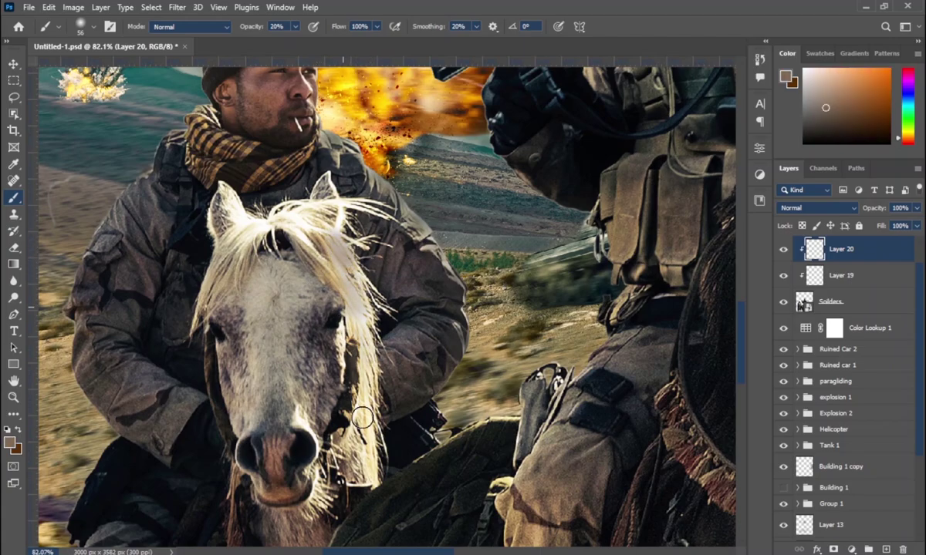
pyautogui.keyDown('alt'); pyautogui.click(357, 378); pyautogui.keyUp('alt')
pyautogui.keyDown('alt'); pyautogui.click(324, 270); pyautogui.keyUp('alt')
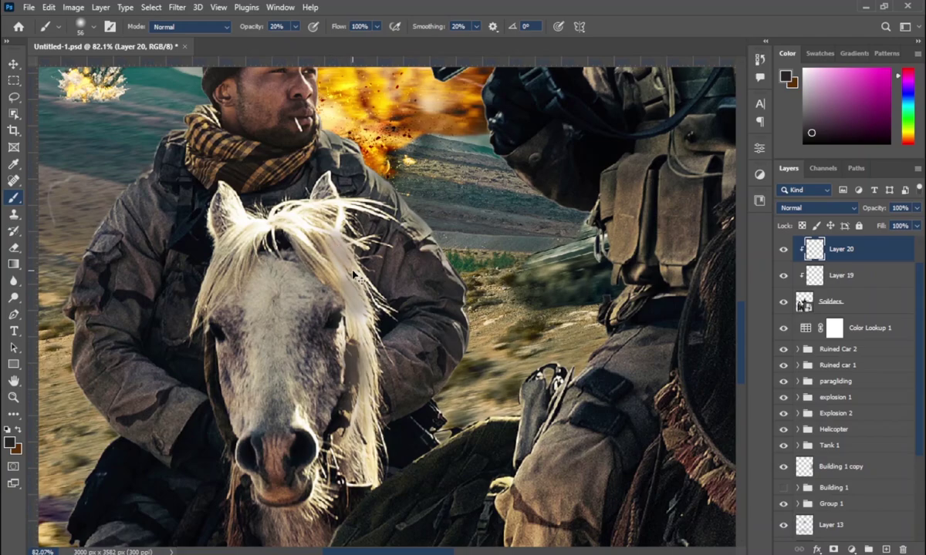
pyautogui.keyDown('alt'); pyautogui.click(339, 347); pyautogui.keyUp('alt')
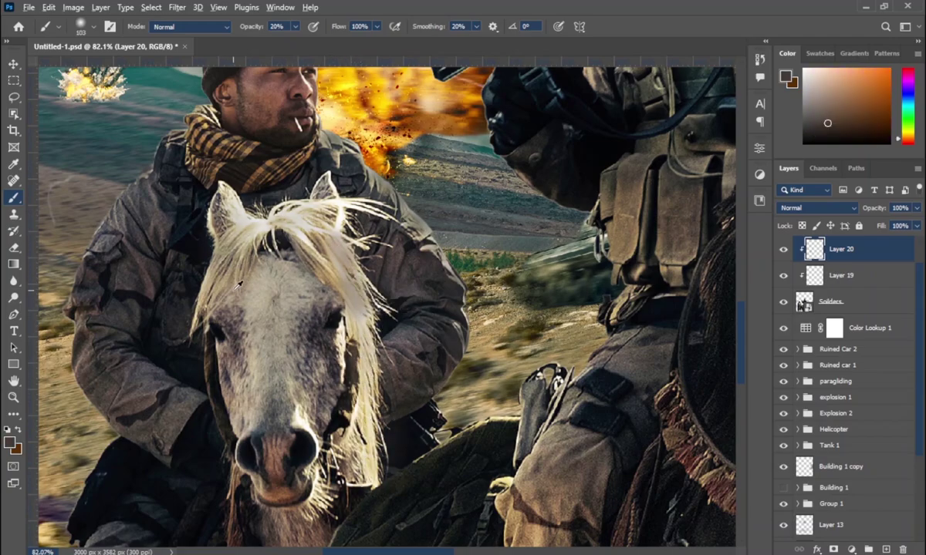
pyautogui.keyDown('alt'); pyautogui.click(322, 207); pyautogui.keyUp('alt')
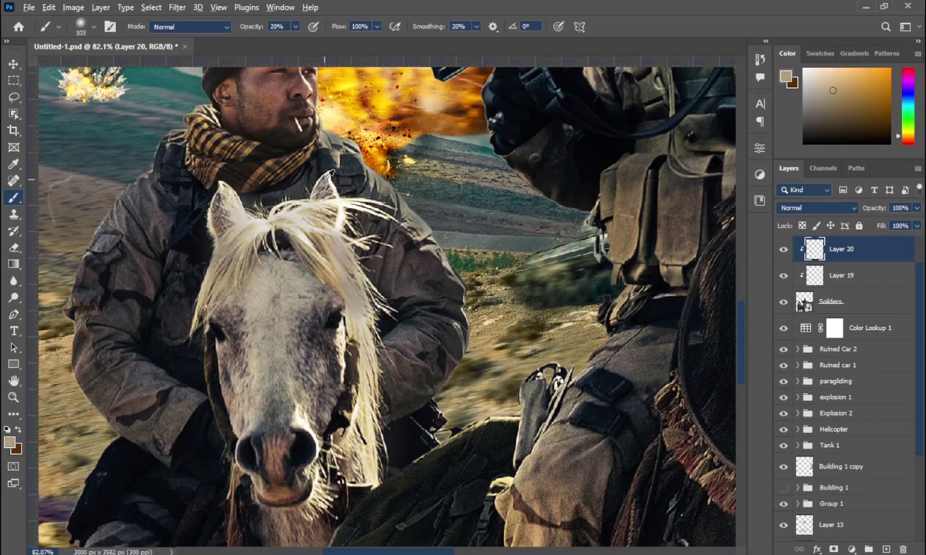
pyautogui.keyDown('alt'); pyautogui.click(308, 173); pyautogui.keyUp('alt')
pyautogui.moveTo(316, 185); pyautogui.dragTo(290, 255)
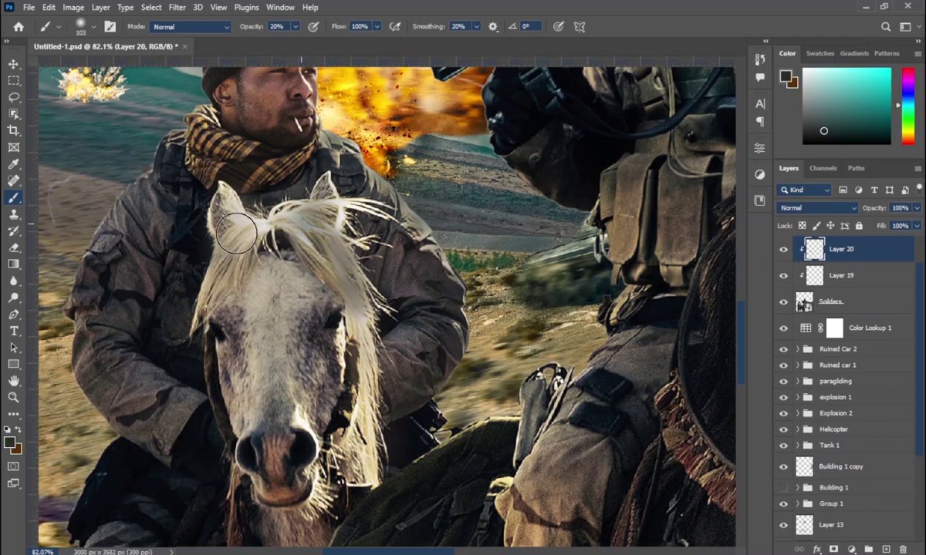
# Step: Enlarge the brush to about 106 px and darken the dark horse's chest and neck
pyautogui.keyDown('alt'); pyautogui.scroll(-1, 289, 254); pyautogui.keyUp('alt')
pyautogui.keyDown('alt'); pyautogui.scroll(-2, 290, 255); pyautogui.keyUp('alt')
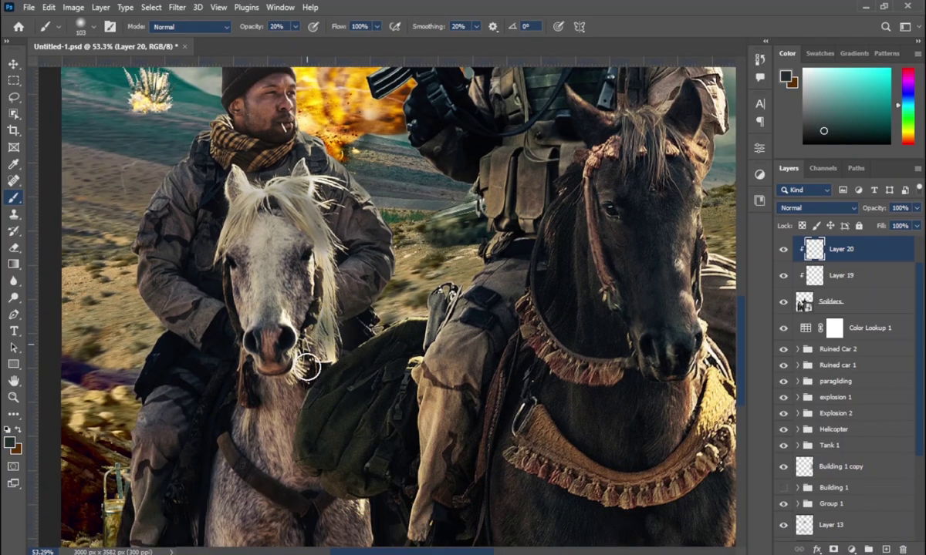
pyautogui.keyDown('alt'); pyautogui.click(286, 324); pyautogui.keyUp('alt')
pyautogui.hscroll(3, 285, 325)
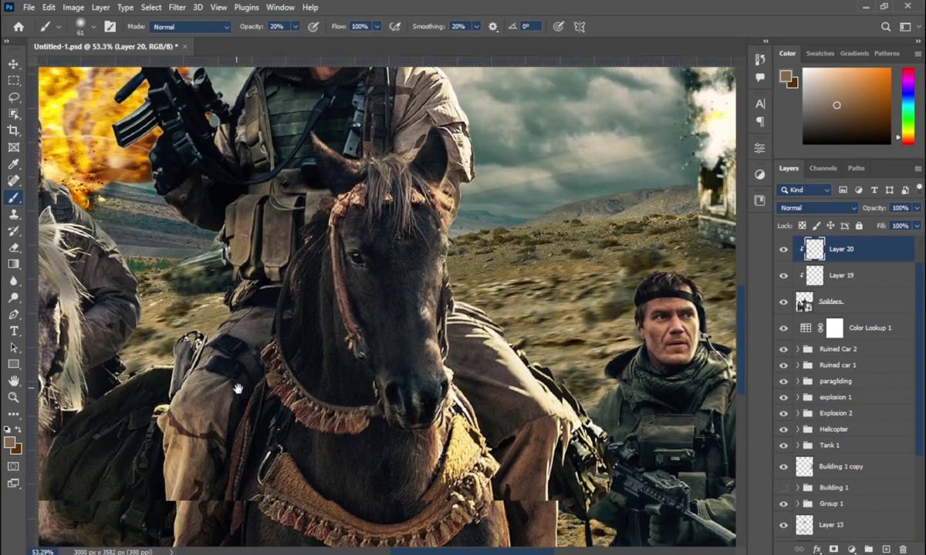
pyautogui.keyDown('alt'); pyautogui.click(212, 292); pyautogui.keyUp('alt')
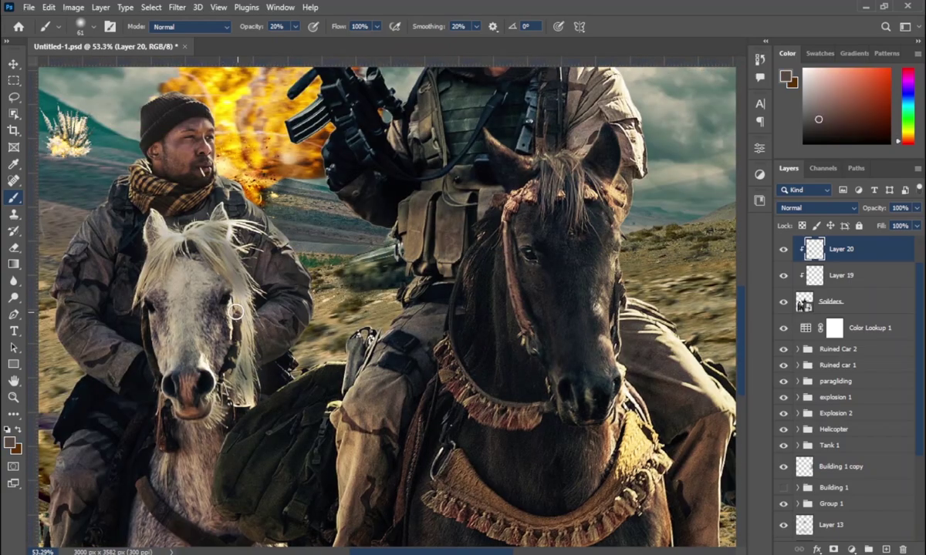
pyautogui.hscroll(5, 237, 308)
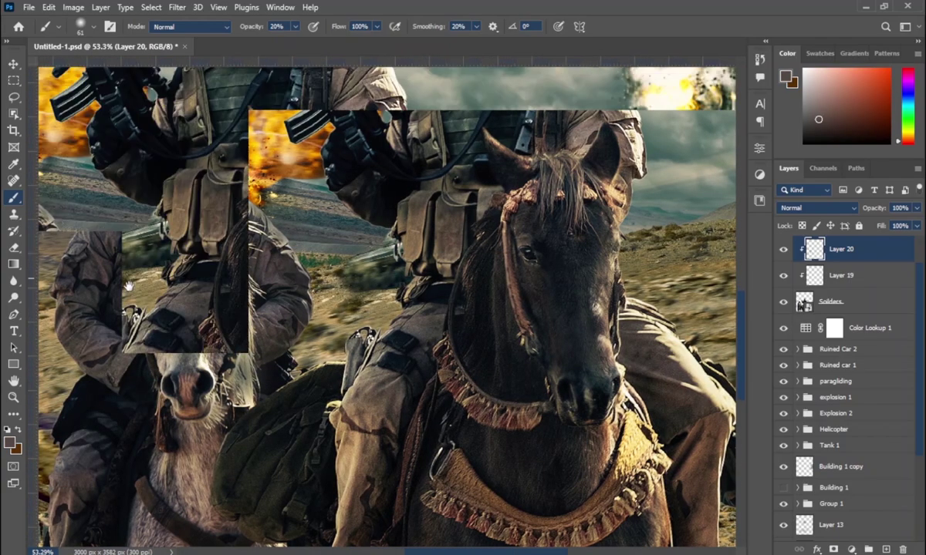
pyautogui.moveTo(378, 312); pyautogui.dragTo(405, 351)
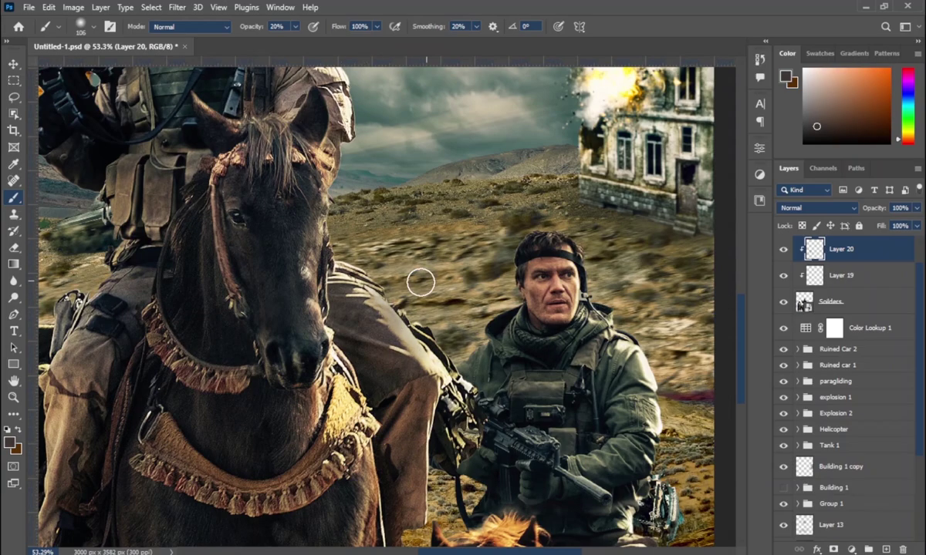
pyautogui.scroll(-3, 467, 388)
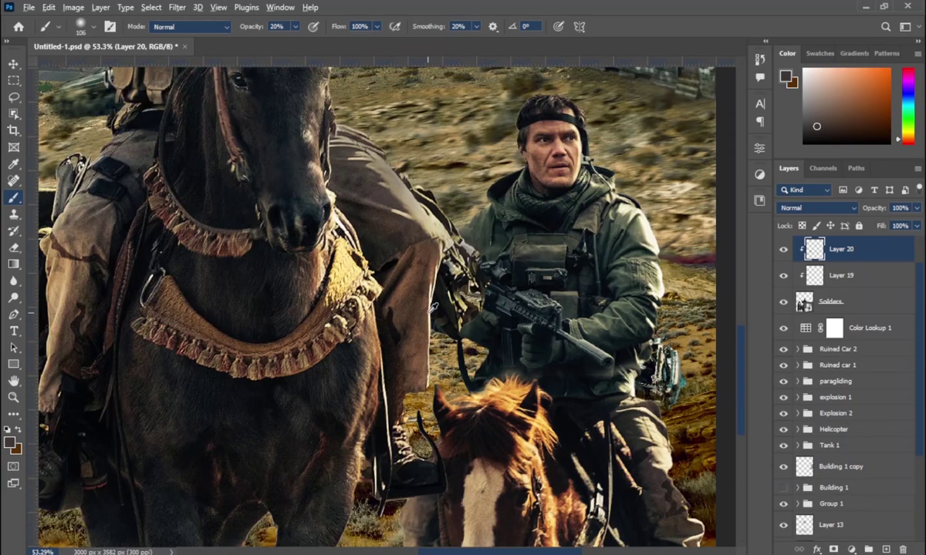
pyautogui.keyDown('alt'); pyautogui.click(427, 333); pyautogui.keyUp('alt')
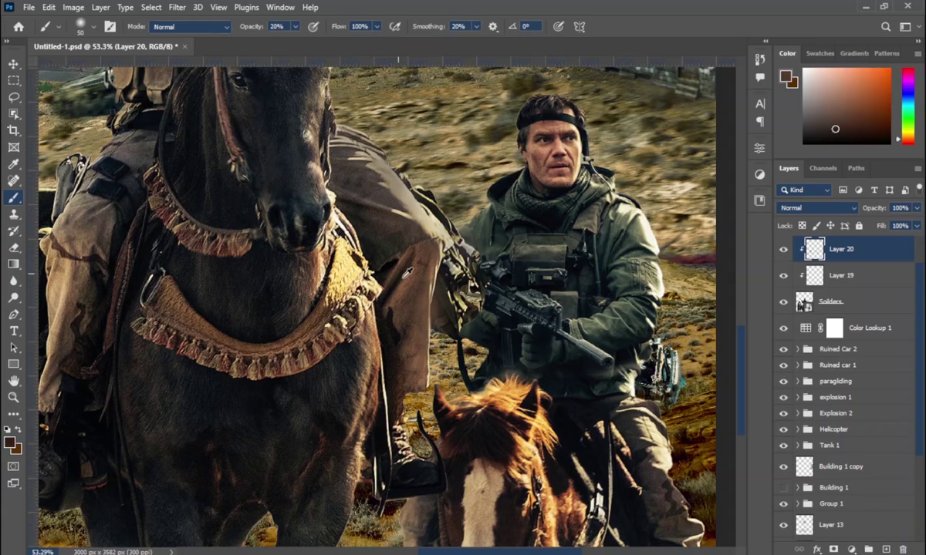
pyautogui.scroll(1, 428, 286)
pyautogui.keyDown('alt'); pyautogui.click(324, 262); pyautogui.keyUp('alt')
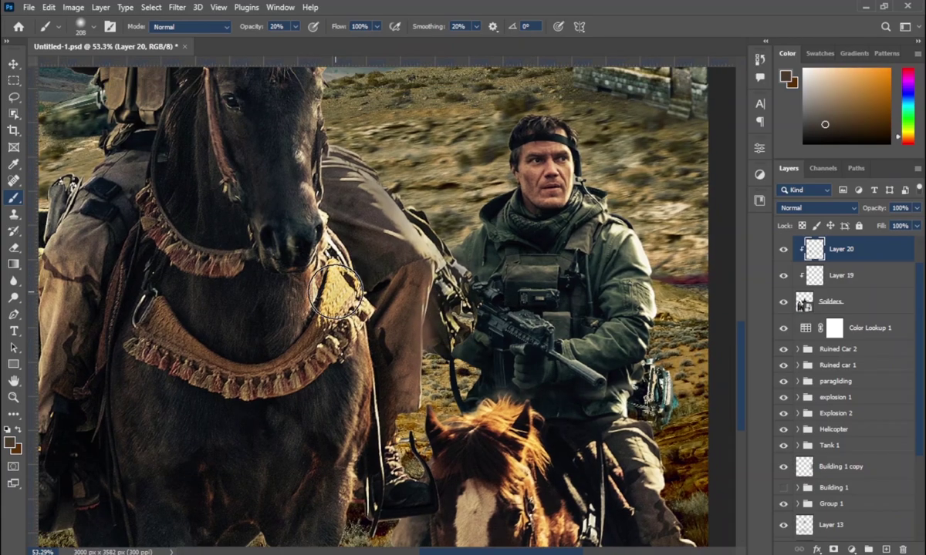
pyautogui.moveTo(322, 292)
pyautogui.mouseDown()
pyautogui.moveTo(347, 317)
pyautogui.moveTo(337, 330)
pyautogui.moveTo(320, 233)
pyautogui.moveTo(305, 205)
pyautogui.mouseUp()
pyautogui.moveTo(512, 337); pyautogui.dragTo(288, 345)
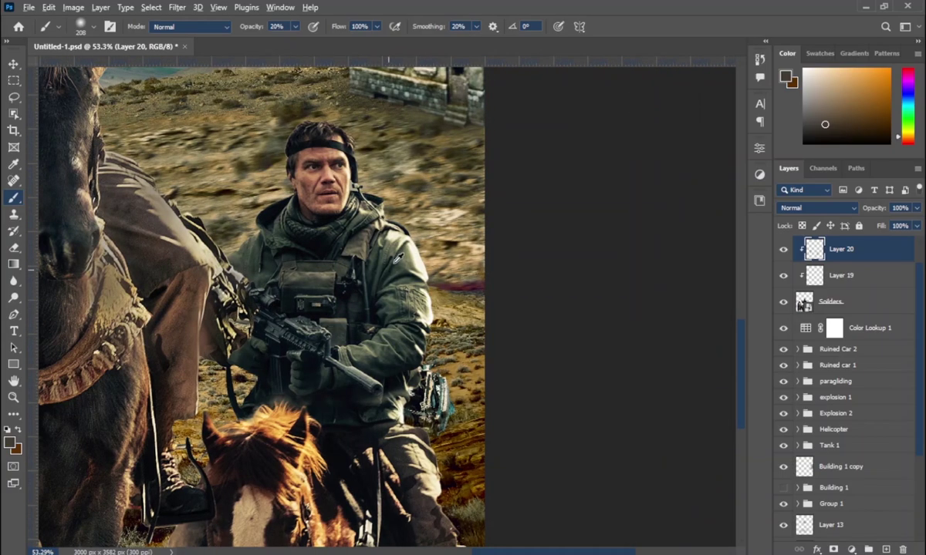
pyautogui.keyDown('alt'); pyautogui.click(382, 241); pyautogui.keyUp('alt')
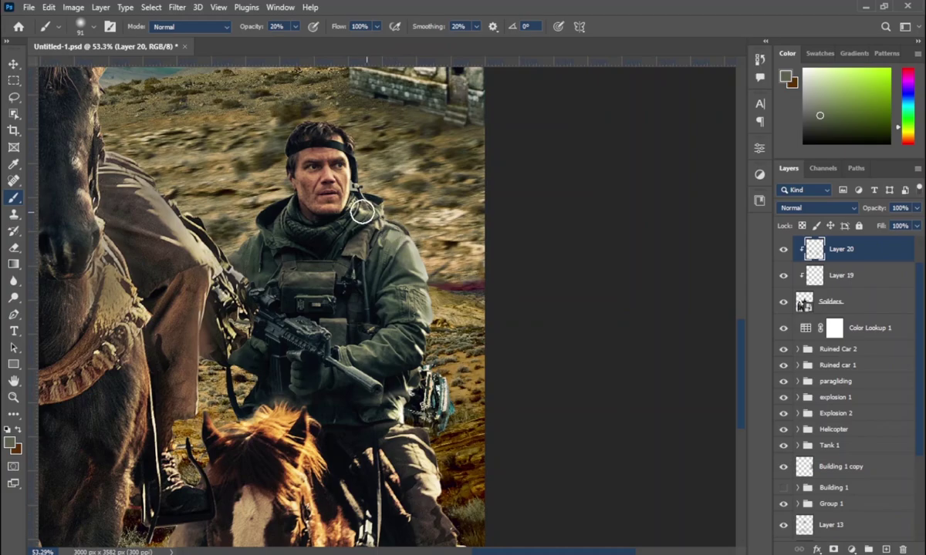
# Step: Sample skin and near-black tones, then move the view to the rifle and horse
pyautogui.keyDown('alt'); pyautogui.click(349, 184); pyautogui.keyUp('alt')
pyautogui.scroll(2, 351, 135)
pyautogui.scroll(2, 347, 168)
pyautogui.keyDown('alt'); pyautogui.click(346, 169); pyautogui.keyUp('alt')
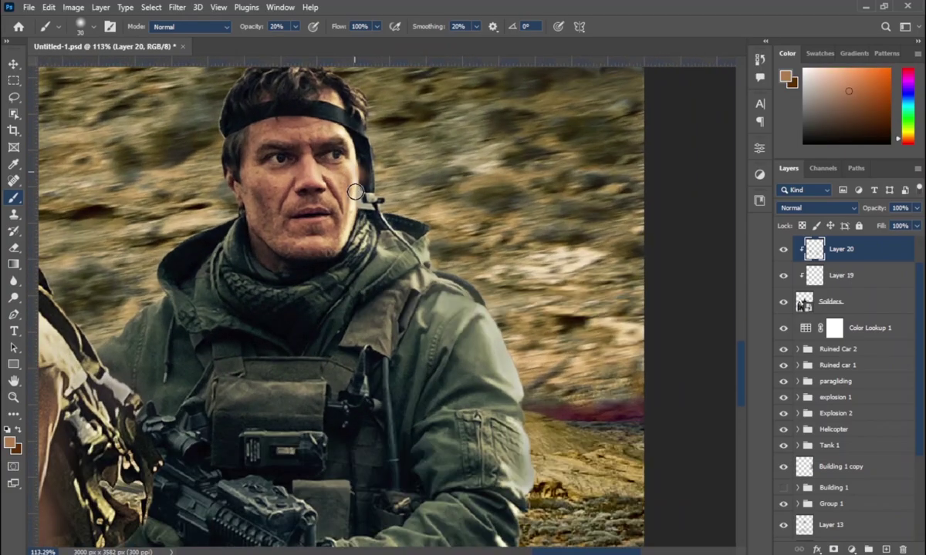
pyautogui.keyDown('alt'); pyautogui.click(354, 138); pyautogui.keyUp('alt')
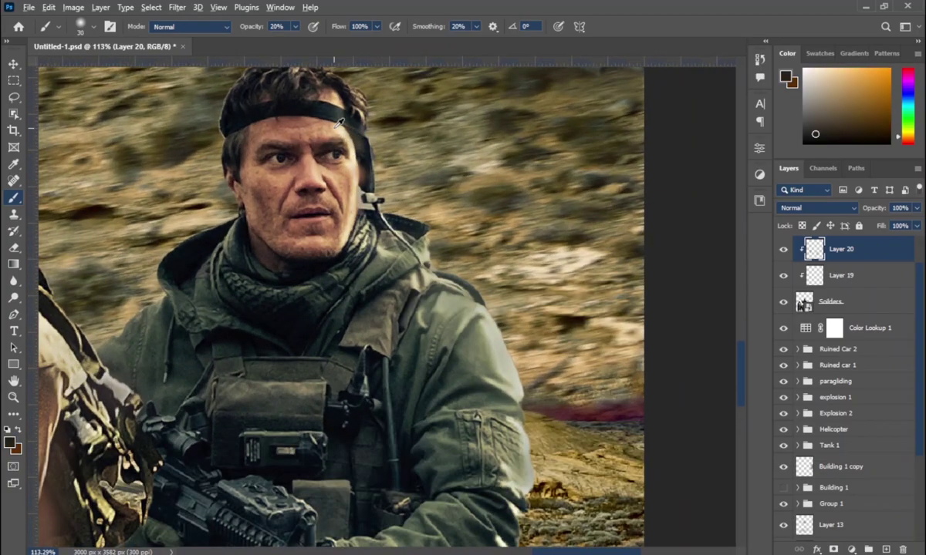
pyautogui.keyDown('alt'); pyautogui.click(316, 98); pyautogui.keyUp('alt')
pyautogui.scroll(-1, 313, 97)
pyautogui.scroll(1, 287, 190)
pyautogui.keyDown('alt'); pyautogui.click(288, 191); pyautogui.keyUp('alt')
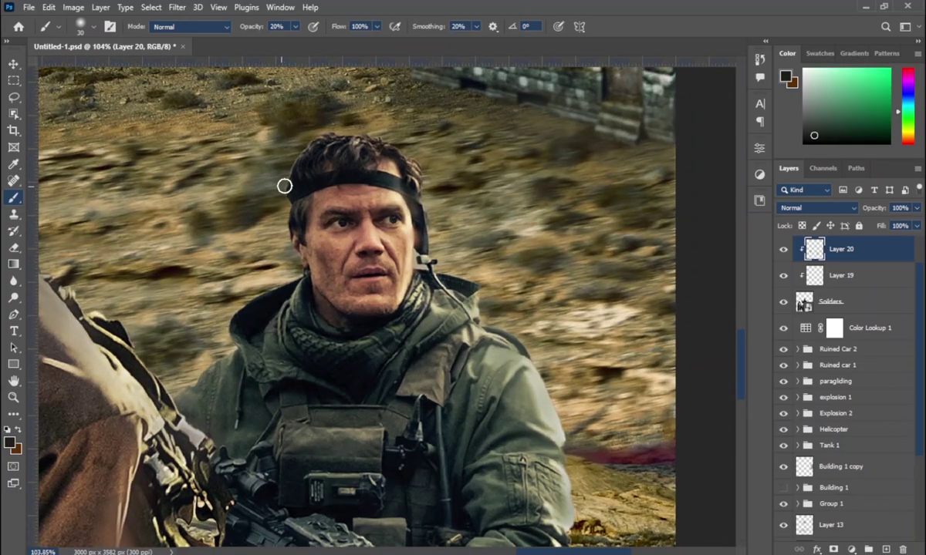
pyautogui.scroll(-1, 291, 209)
pyautogui.moveTo(470, 486); pyautogui.dragTo(386, 348)
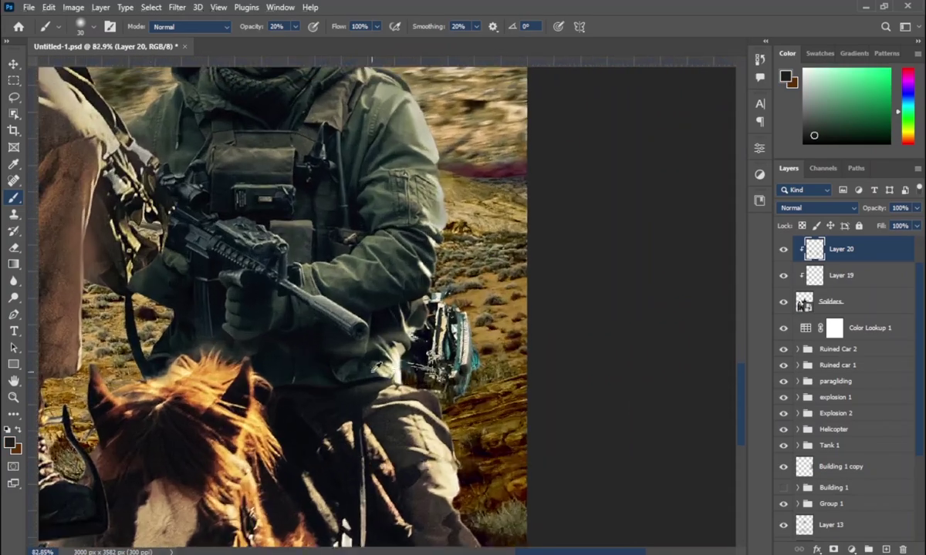
# Step: Pick black and darken the brown horse's face from eye to ear
pyautogui.keyDown('alt'); pyautogui.click(391, 347); pyautogui.keyUp('alt')
pyautogui.keyDown('alt'); pyautogui.click(385, 308); pyautogui.keyUp('alt')
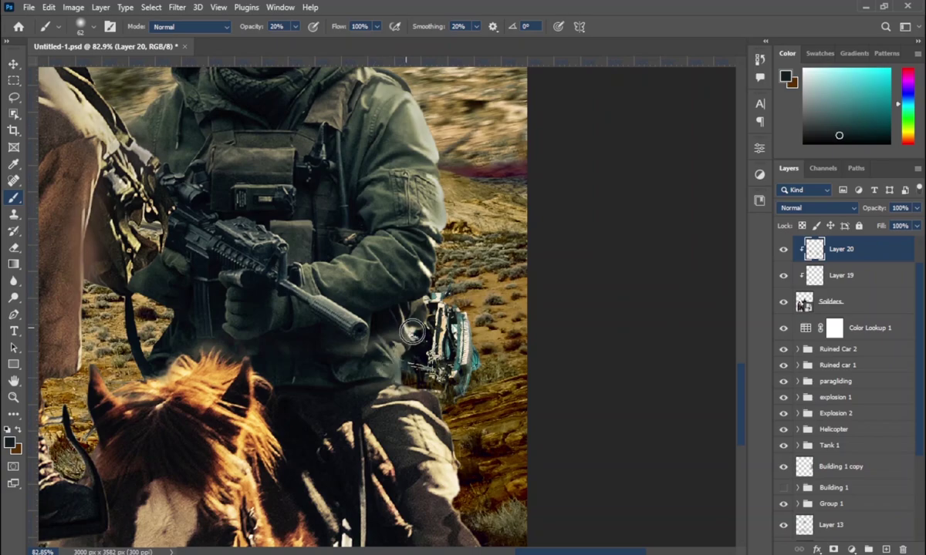
pyautogui.moveTo(386, 309); pyautogui.dragTo(352, 297)
pyautogui.keyDown('alt'); pyautogui.click(365, 243); pyautogui.keyUp('alt')
pyautogui.scroll(-3, 365, 245)
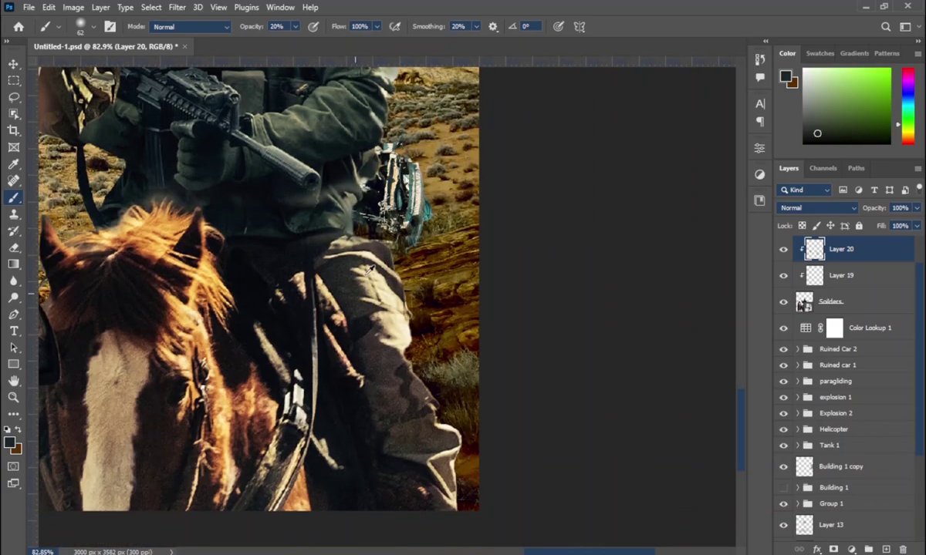
pyautogui.scroll(-3, 355, 270)
pyautogui.keyDown('alt'); pyautogui.click(363, 281); pyautogui.keyUp('alt')
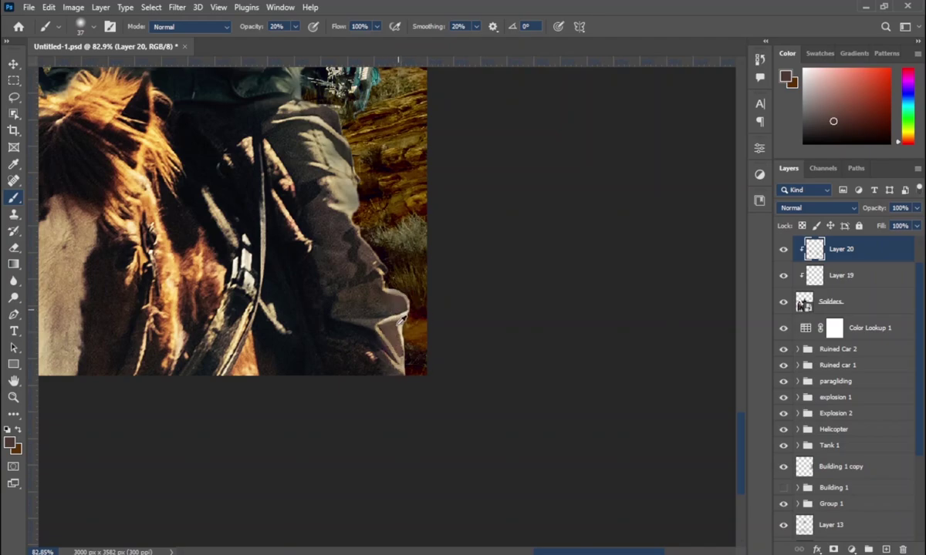
pyautogui.scroll(3, 402, 320)
pyautogui.scroll(-1, 231, 291)
pyautogui.keyDown('alt'); pyautogui.click(235, 259); pyautogui.keyUp('alt')
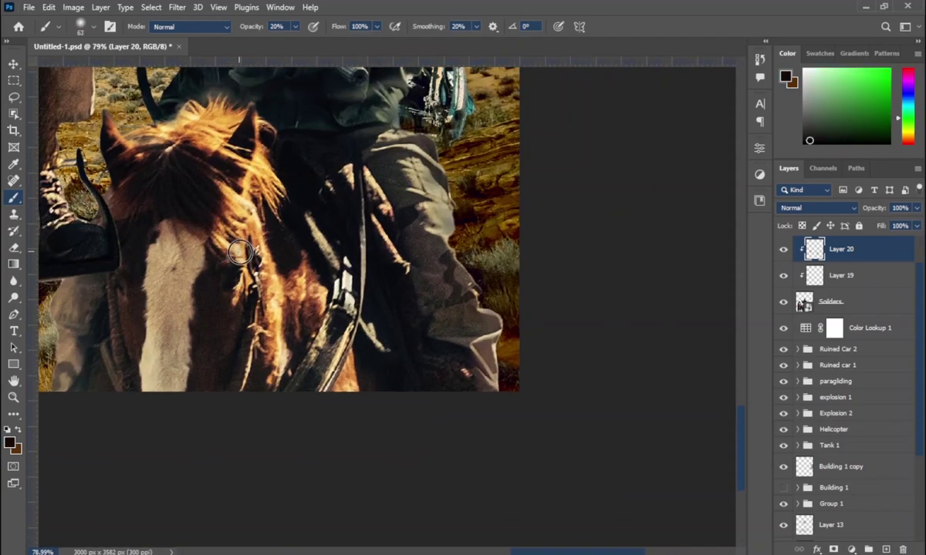
pyautogui.moveTo(239, 251); pyautogui.dragTo(276, 316)
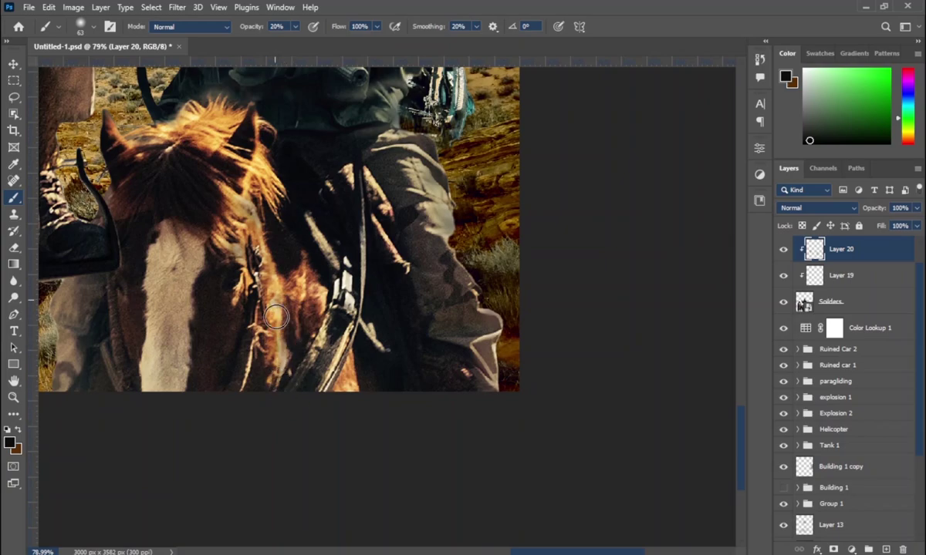
# Step: Darken the horse's forehead between the ears and mane with dark blue-grey strokes
pyautogui.moveTo(275, 317); pyautogui.dragTo(177, 108)
pyautogui.keyDown('alt'); pyautogui.click(173, 112); pyautogui.keyUp('alt')
pyautogui.keyDown('alt'); pyautogui.click(164, 146); pyautogui.keyUp('alt')
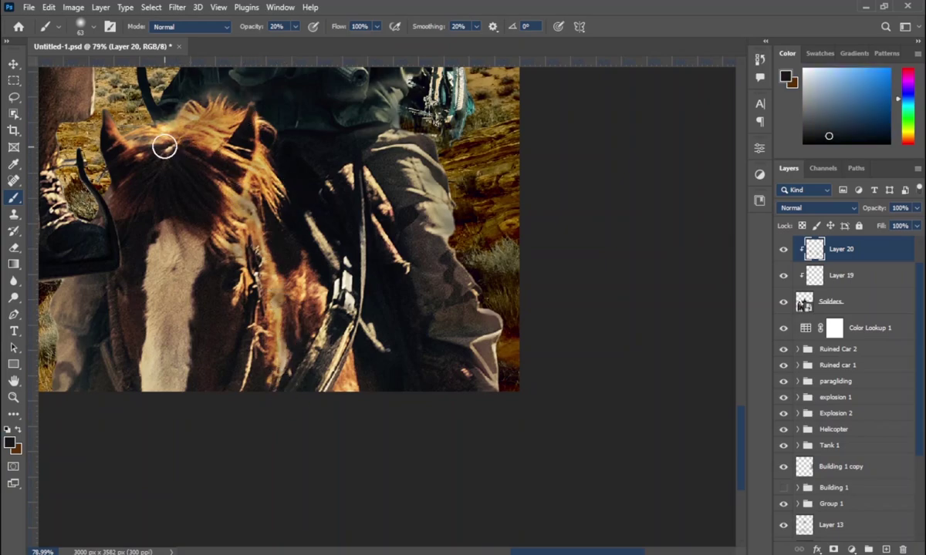
pyautogui.moveTo(164, 146); pyautogui.dragTo(204, 112)
pyautogui.keyDown('alt'); pyautogui.click(120, 123); pyautogui.keyUp('alt')
pyautogui.moveTo(116, 129)
pyautogui.mouseDown()
pyautogui.moveTo(227, 114)
pyautogui.moveTo(277, 201)
pyautogui.mouseUp()
pyautogui.scroll(-5, 302, 276)
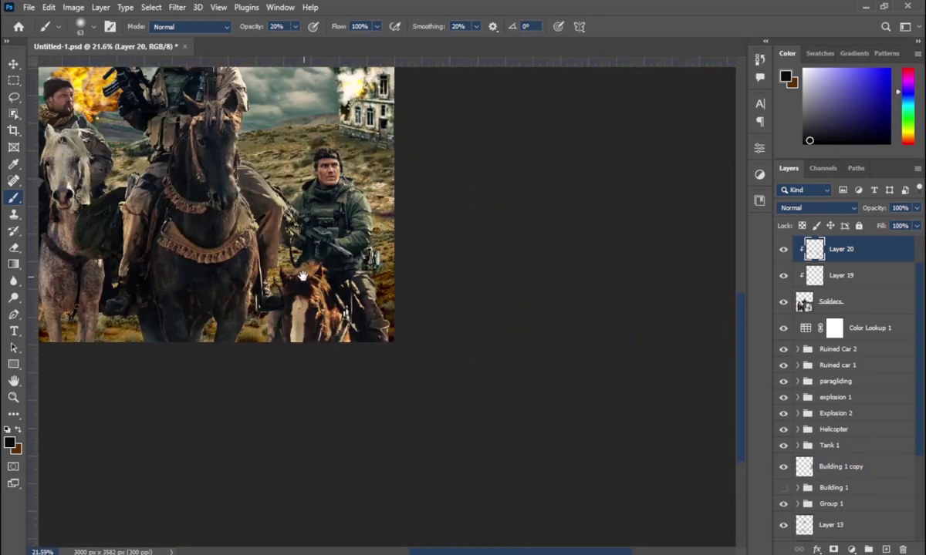
pyautogui.scroll(2, 302, 276)
pyautogui.keyDown('alt'); pyautogui.click(339, 216); pyautogui.keyUp('alt')
pyautogui.scroll(2, 363, 201)
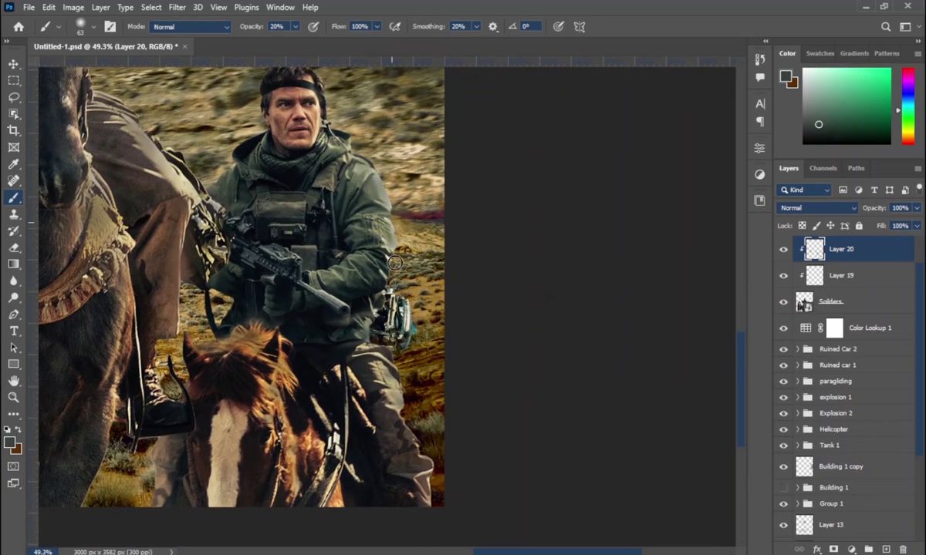
pyautogui.keyDown('alt'); pyautogui.click(383, 330); pyautogui.keyUp('alt')
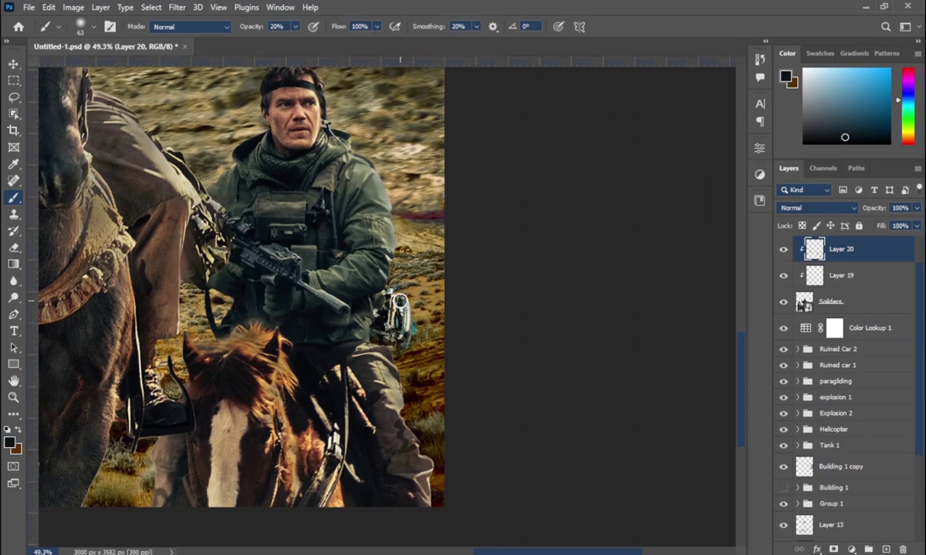
pyautogui.scroll(-4, 399, 301)
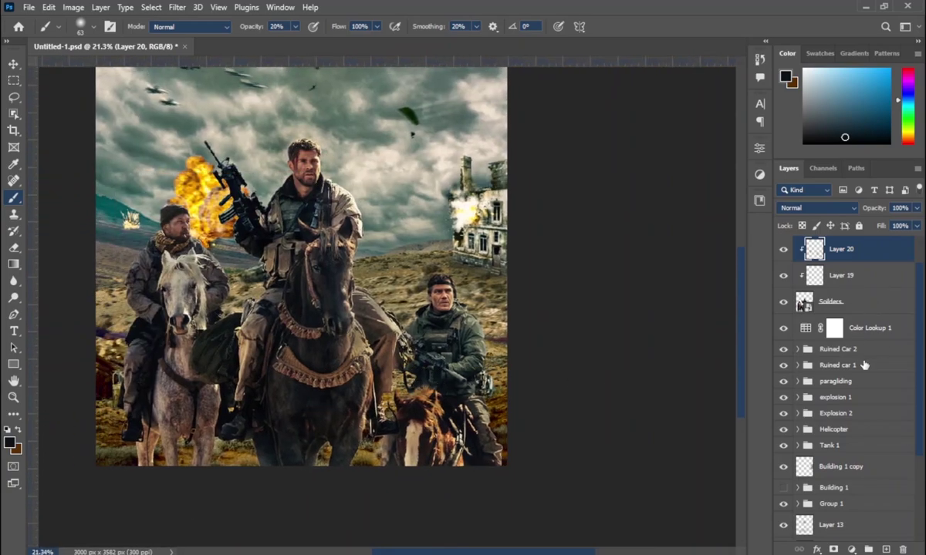
# Step: Switch to Layer 19, pick a light paint colour and resize the brush
pyautogui.click(831, 270)
pyautogui.scroll(1, 320, 270)
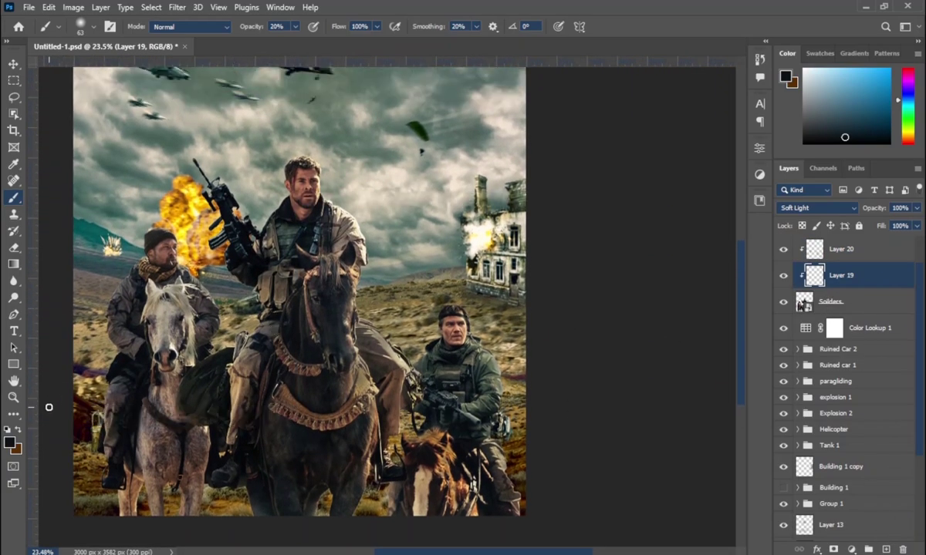
pyautogui.keyDown('alt'); pyautogui.click(497, 221); pyautogui.keyUp('alt')
pyautogui.scroll(1, 263, 316)
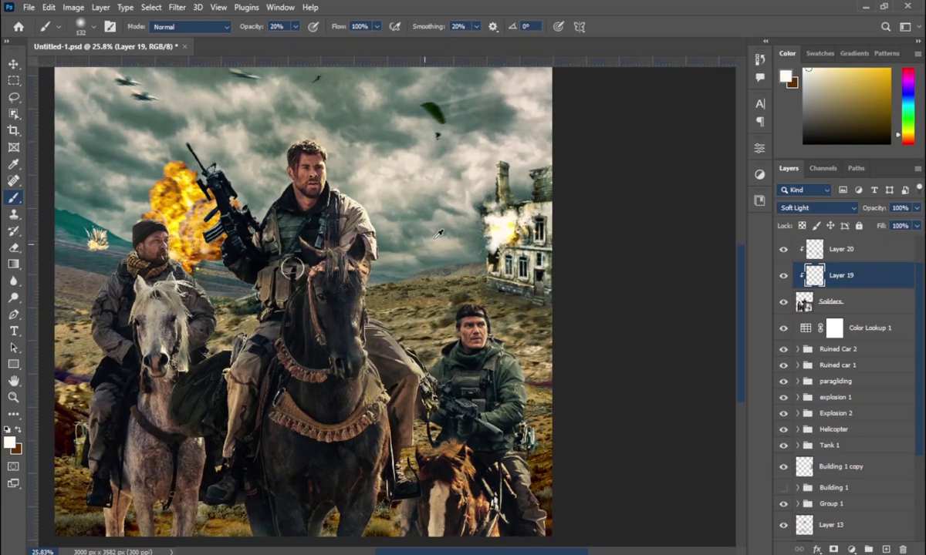
pyautogui.click(847, 69)
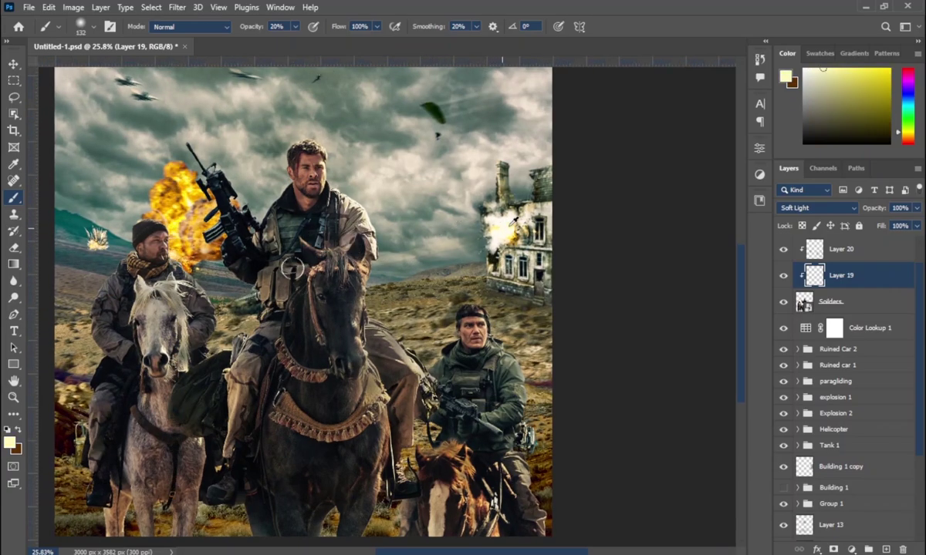
pyautogui.moveTo(293, 154); pyautogui.dragTo(323, 154)
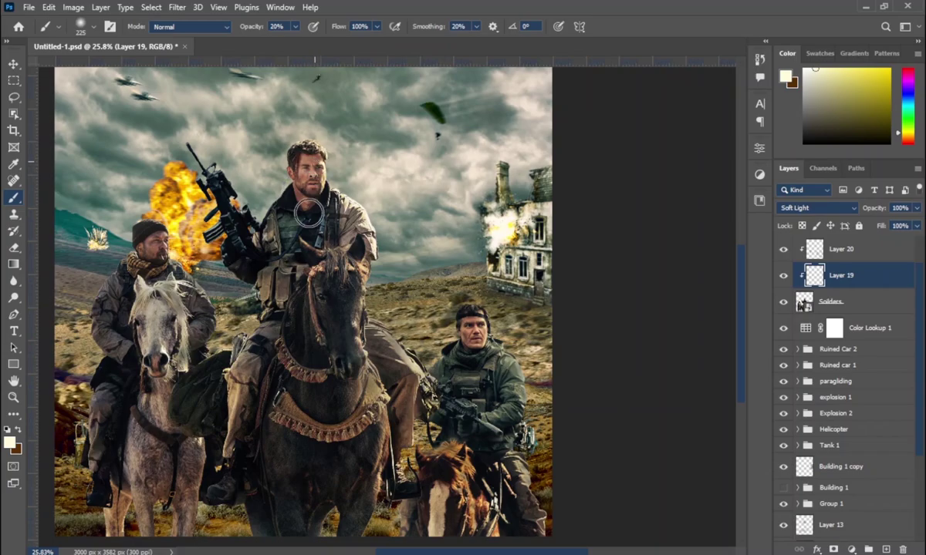
pyautogui.moveTo(315, 274); pyautogui.dragTo(355, 274)
pyautogui.scroll(-2, 320, 299)
pyautogui.scroll(1, 320, 300)
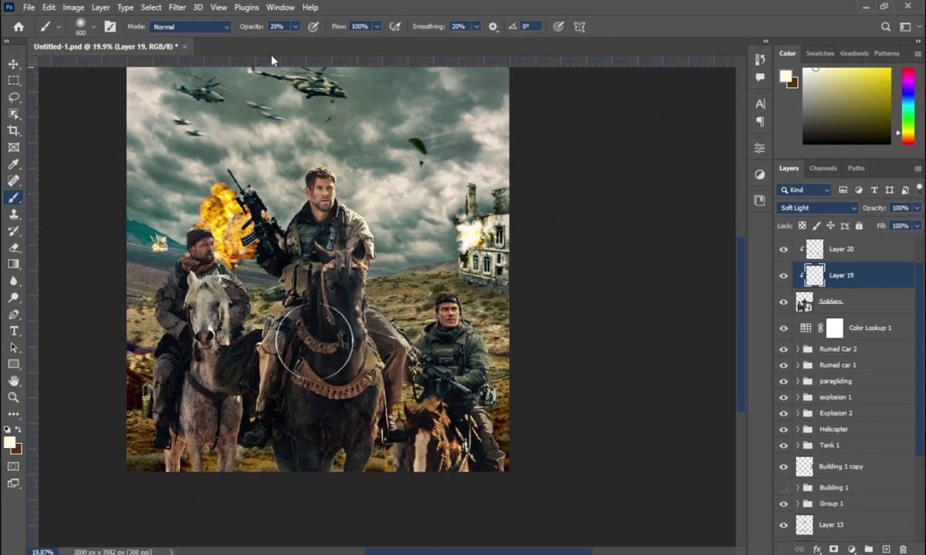
pyautogui.moveTo(324, 443); pyautogui.dragTo(293, 443)
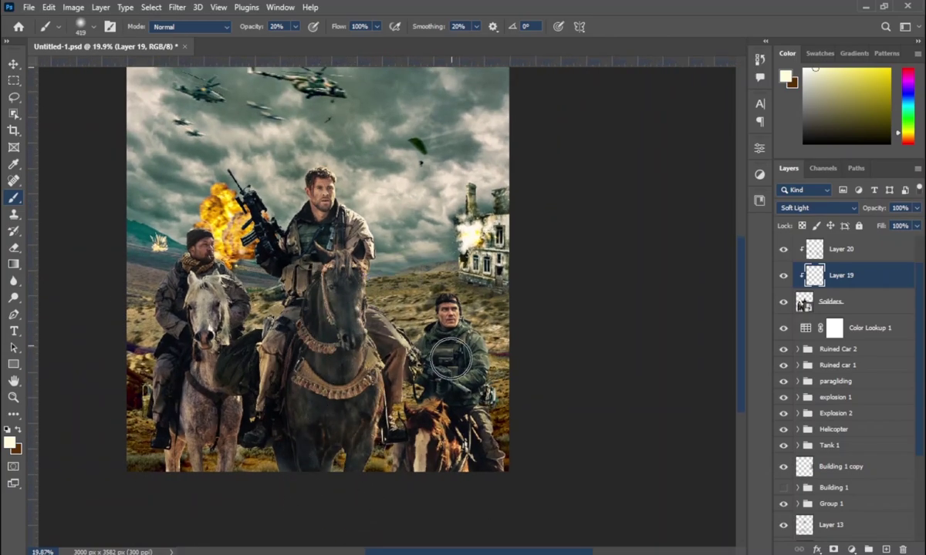
pyautogui.moveTo(231, 262)
pyautogui.mouseDown()
pyautogui.moveTo(208, 262)
pyautogui.moveTo(185, 232)
pyautogui.mouseUp()
# Step: Reset to default black and white colours and make white the painting colour
pyautogui.scroll(3, 210, 233)
pyautogui.scroll(2, 210, 192)
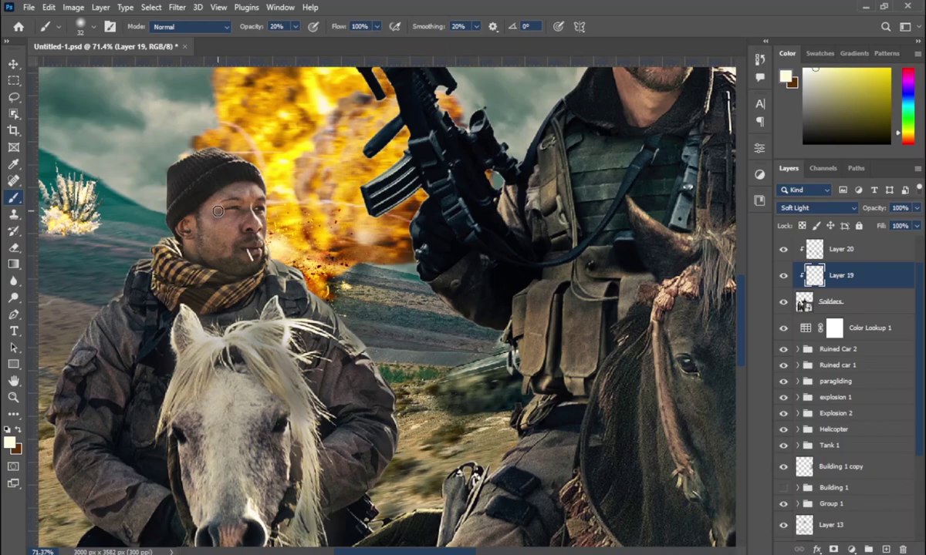
pyautogui.scroll(-2, 218, 211)
pyautogui.scroll(-1, 218, 210)
pyautogui.scroll(-2, 245, 333)
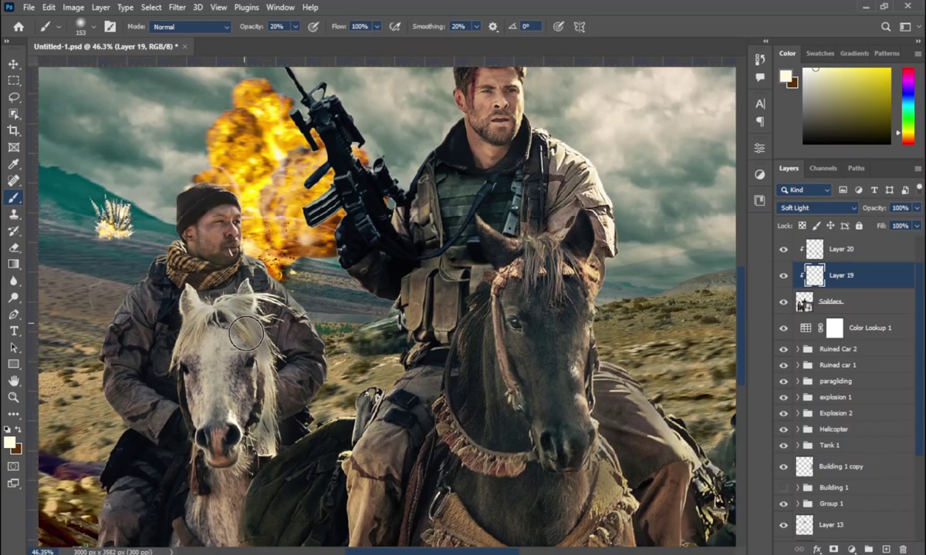
pyautogui.click(15, 448)
pyautogui.press('Escape')
pyautogui.press('d')
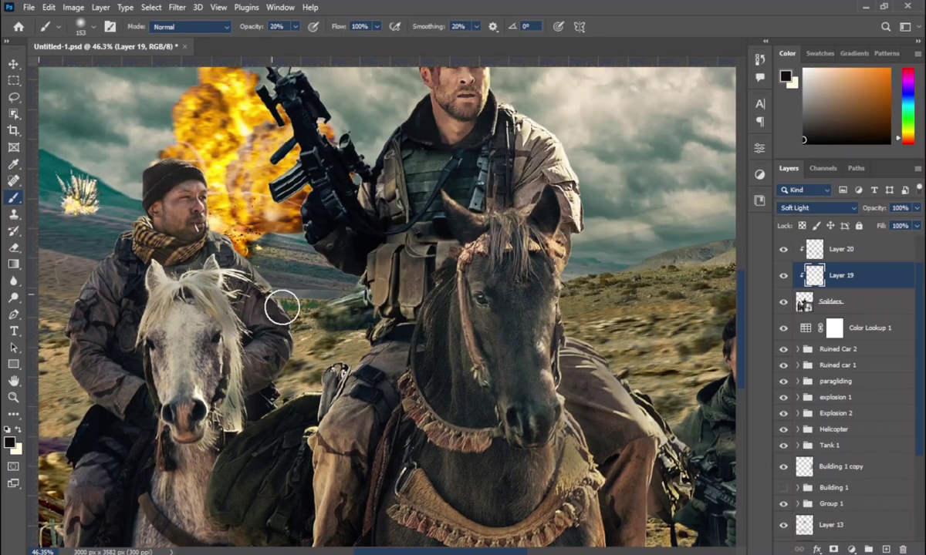
pyautogui.scroll(-2, 255, 270)
pyautogui.hscroll(-2, 254, 270)
pyautogui.press('x')
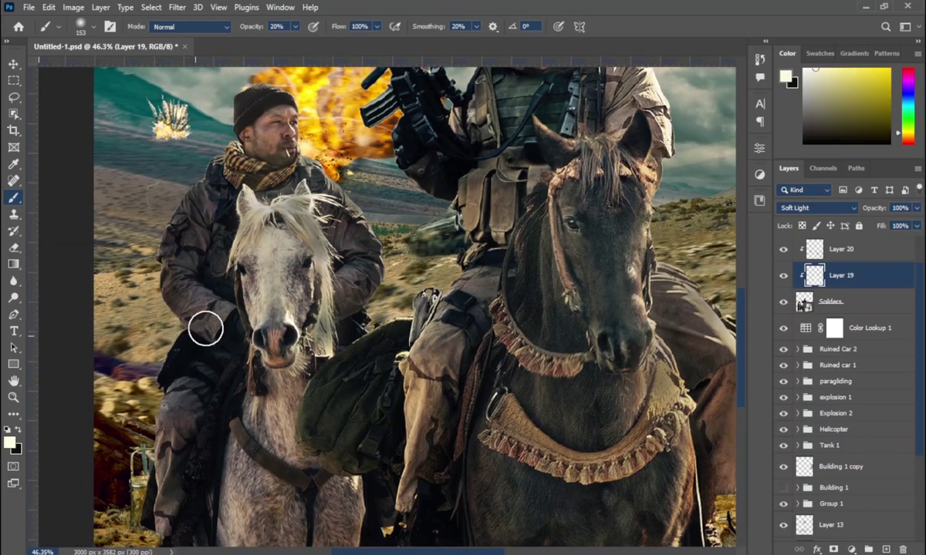
# Step: Dodge and burn the central rider, toggling black/white and briefly using the Eraser
pyautogui.scroll(-2, 162, 386)
pyautogui.hscroll(2, 162, 386)
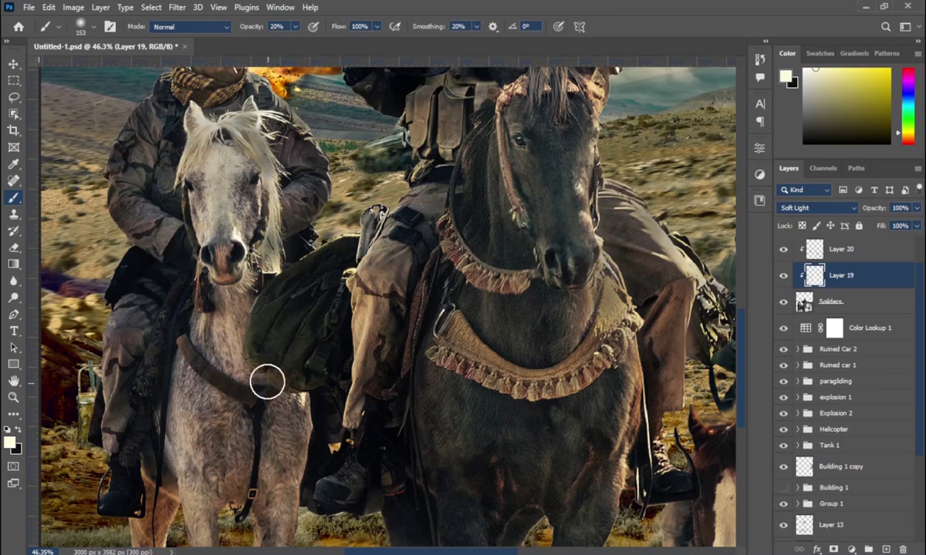
pyautogui.scroll(-2, 306, 316)
pyautogui.scroll(-2, 401, 307)
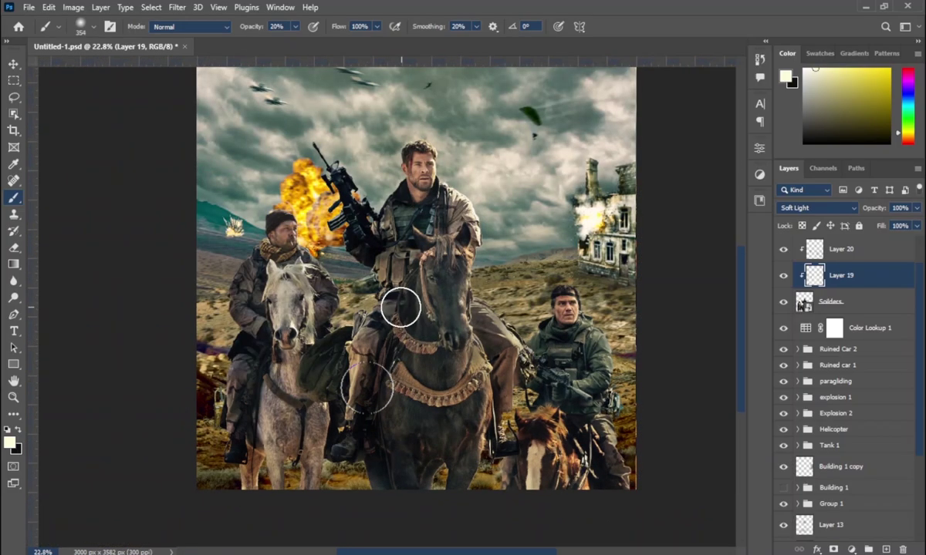
pyautogui.scroll(1, 372, 386)
pyautogui.scroll(1, 372, 401)
pyautogui.press('x')
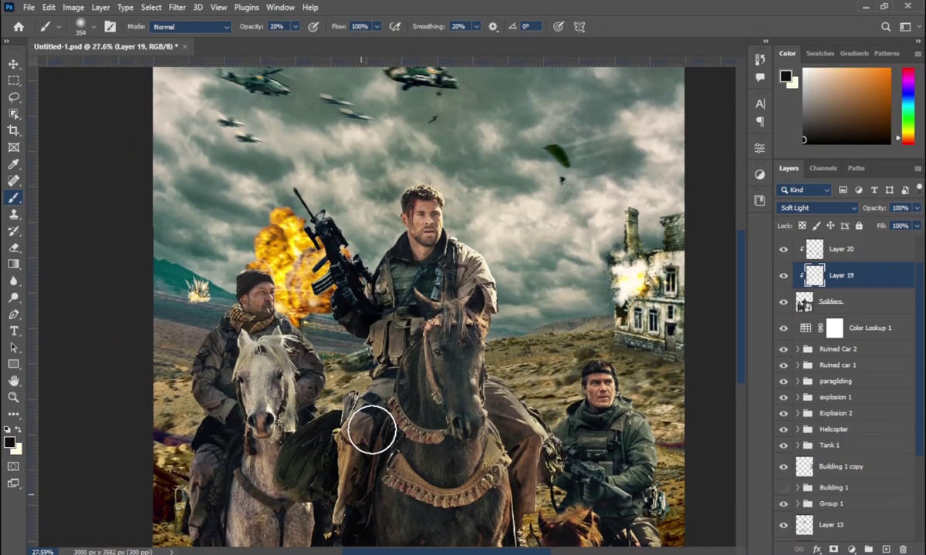
pyautogui.scroll(-1, 372, 429)
pyautogui.press('w')
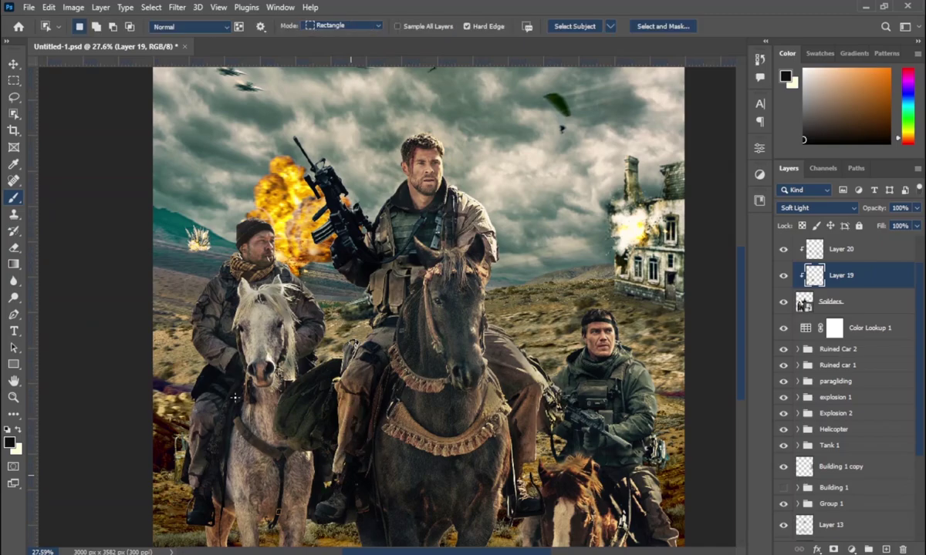
pyautogui.press('e')
pyautogui.press('x')
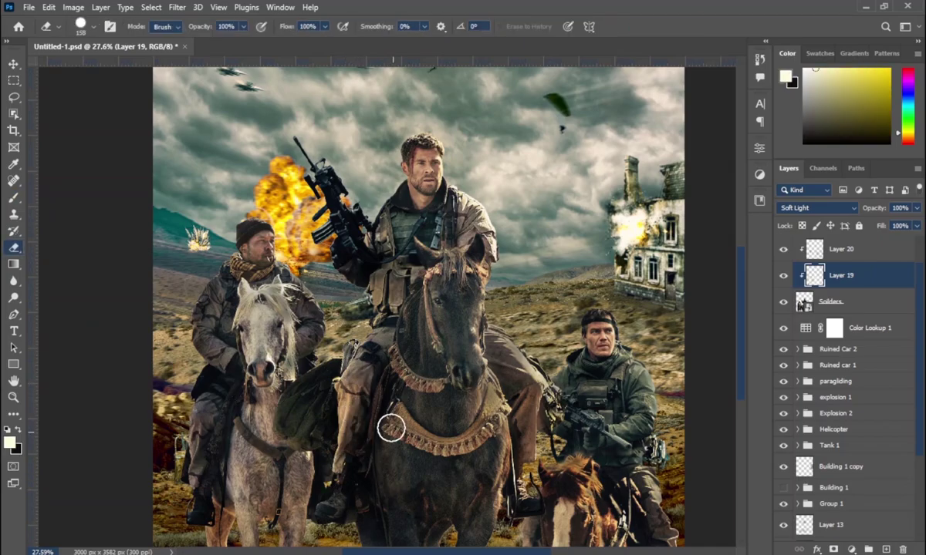
pyautogui.press('x')
pyautogui.press('b')
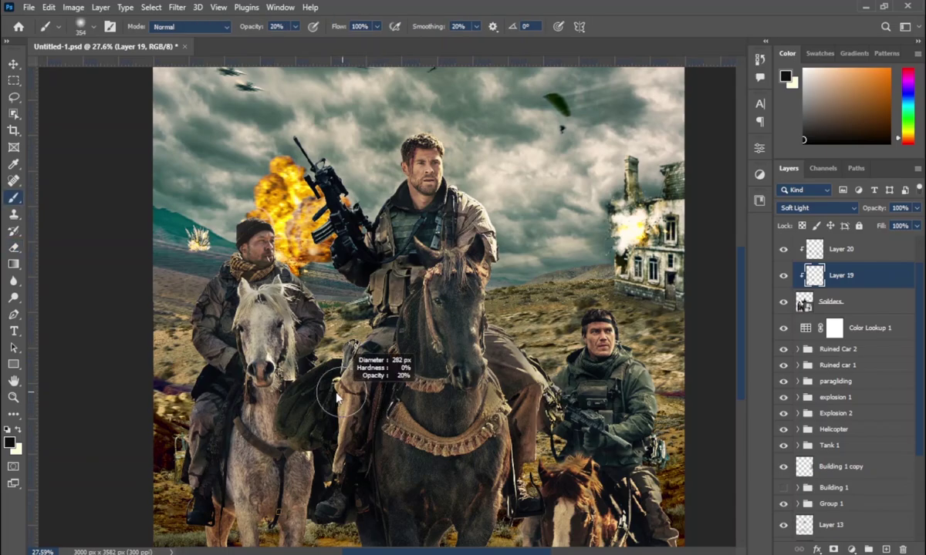
# Step: Set black as the painting colour and enlarge the brush to about 170 px
pyautogui.scroll(2, 374, 318)
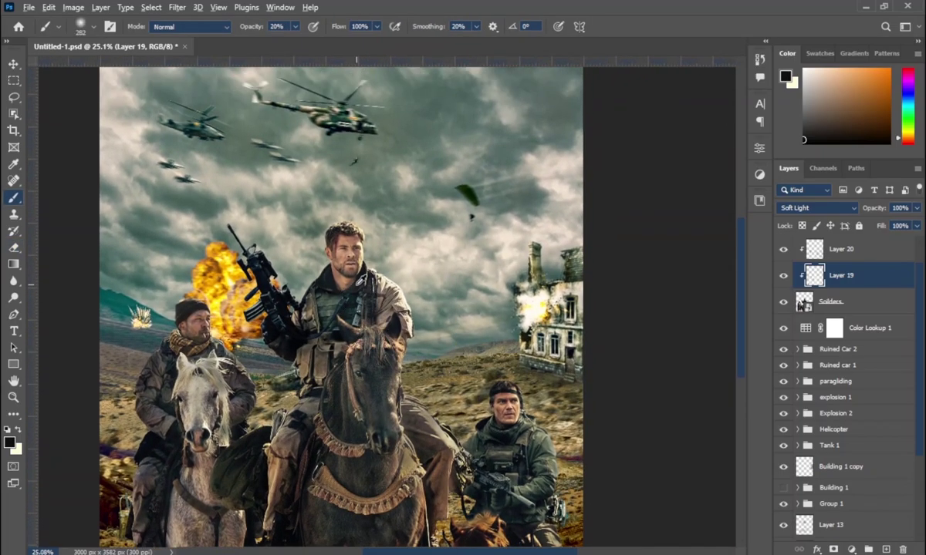
pyautogui.scroll(5, 355, 201)
pyautogui.press('x')
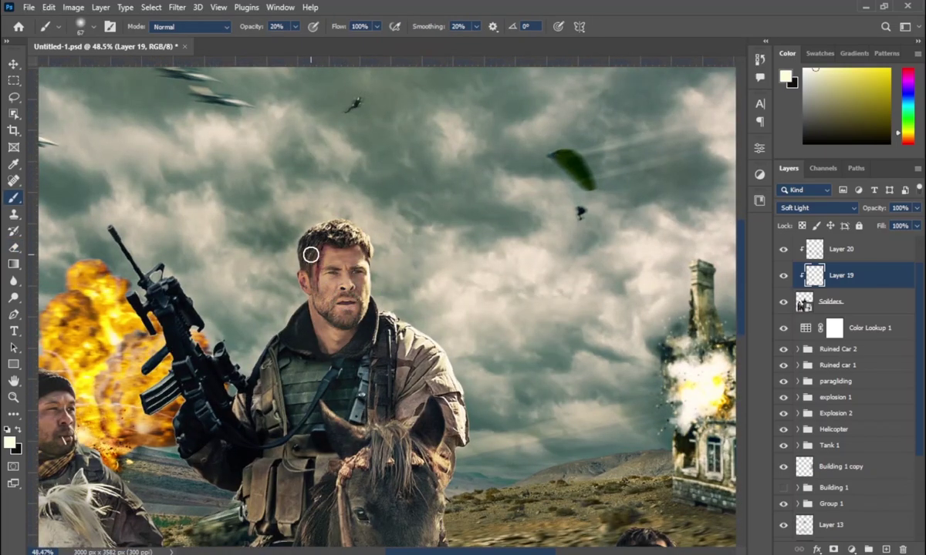
pyautogui.press('x')
pyautogui.moveTo(310, 339); pyautogui.dragTo(339, 340)
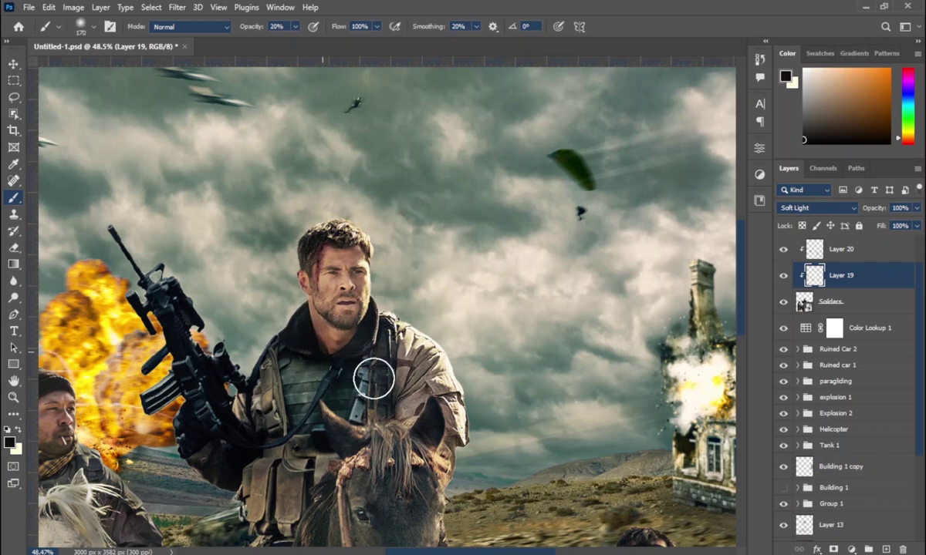
pyautogui.scroll(2, 459, 355)
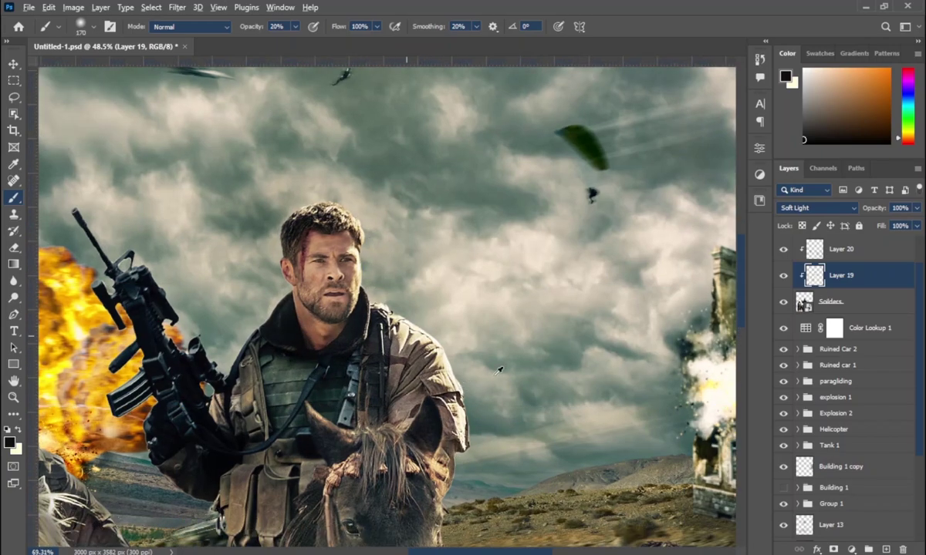
pyautogui.scroll(2, 462, 367)
# Step: On Layer 20, paint a sampled colour along the central soldier's shoulder edge with a ~61 px brush
pyautogui.hotkey('alt', ']')
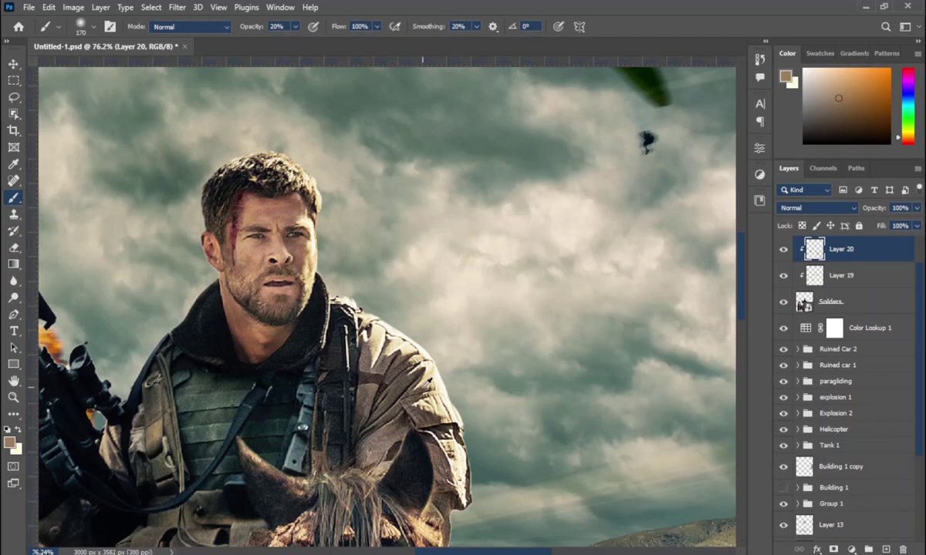
pyautogui.moveTo(386, 328); pyautogui.dragTo(432, 385)
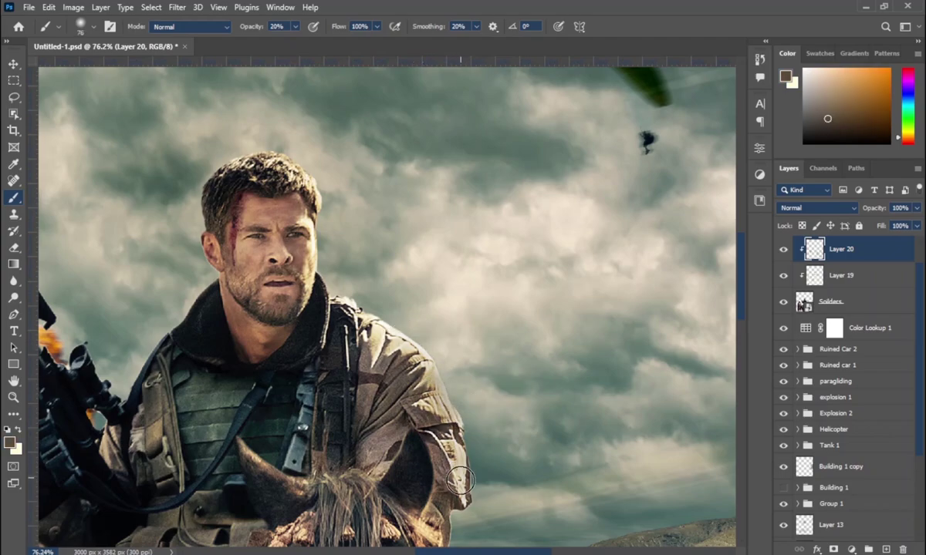
pyautogui.scroll(-2, 385, 332)
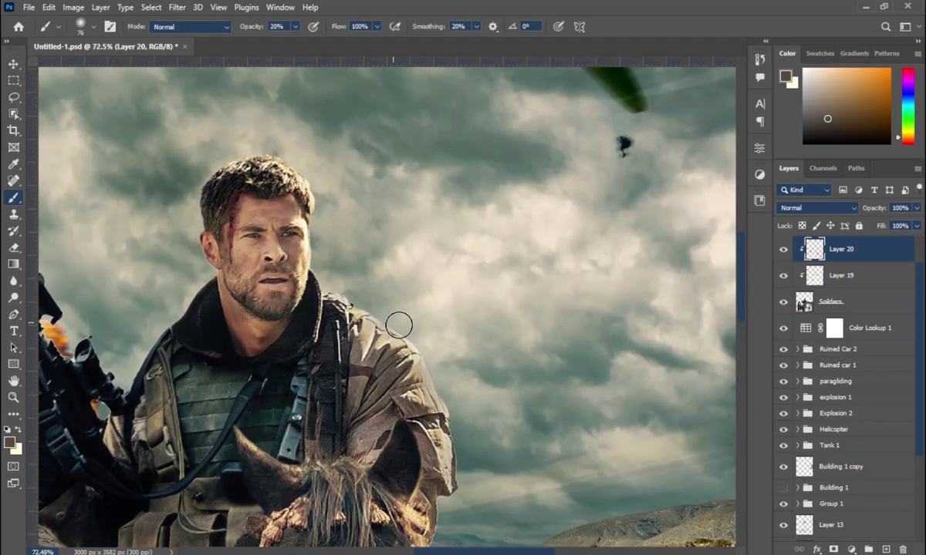
pyautogui.scroll(2, 399, 324)
pyautogui.moveTo(398, 324)
pyautogui.mouseDown()
pyautogui.moveTo(379, 354)
pyautogui.moveTo(363, 355)
pyautogui.mouseUp()
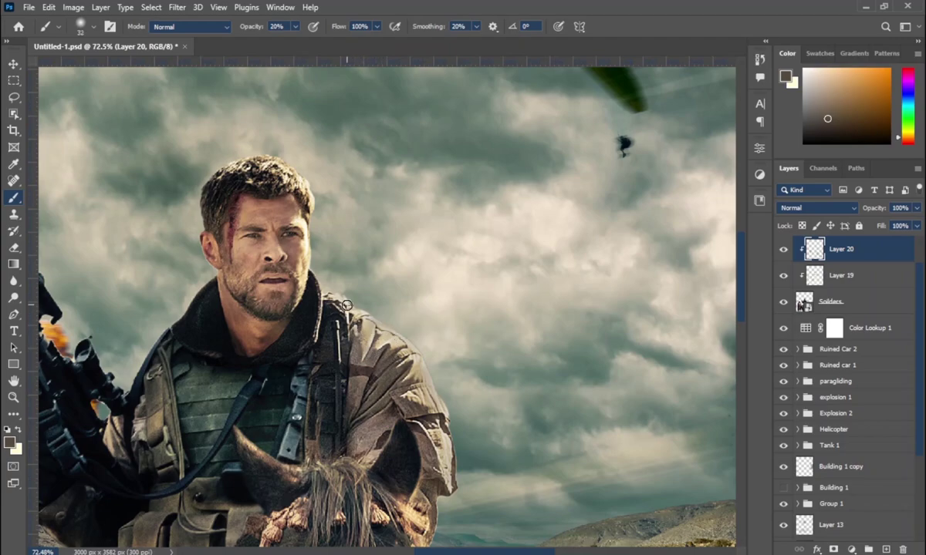
pyautogui.moveTo(445, 456); pyautogui.dragTo(461, 504)
pyautogui.scroll(-3, 460, 504)
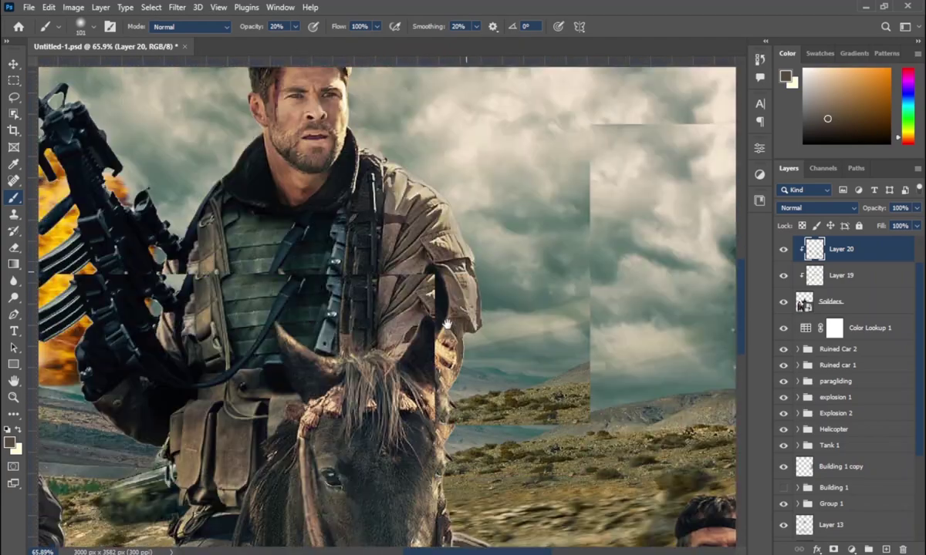
pyautogui.keyDown('alt'); pyautogui.click(361, 372); pyautogui.keyUp('alt')
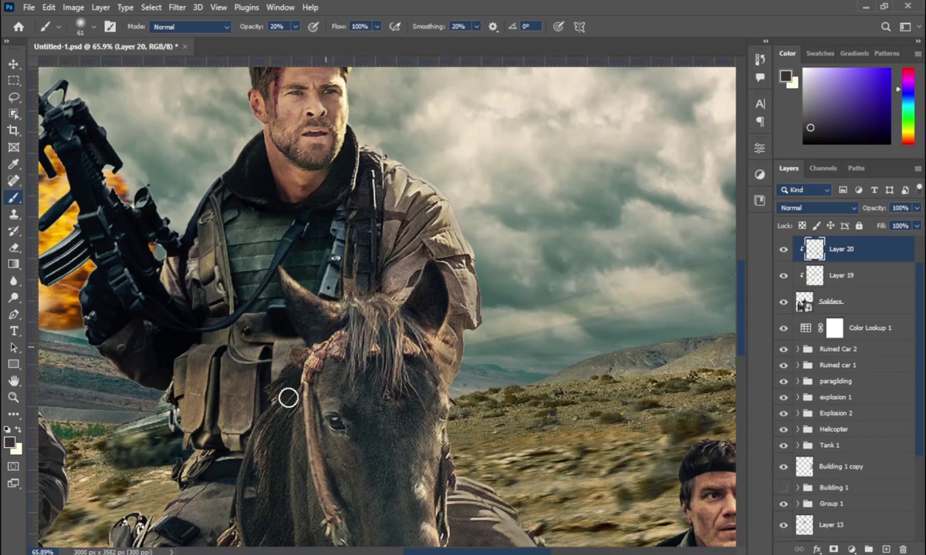
pyautogui.scroll(-2, 358, 487)
# Step: Back on Soft Light Layer 19, paint light highlights over the riders and the horse's head
pyautogui.hotkey('alt', '[')
pyautogui.press('x')
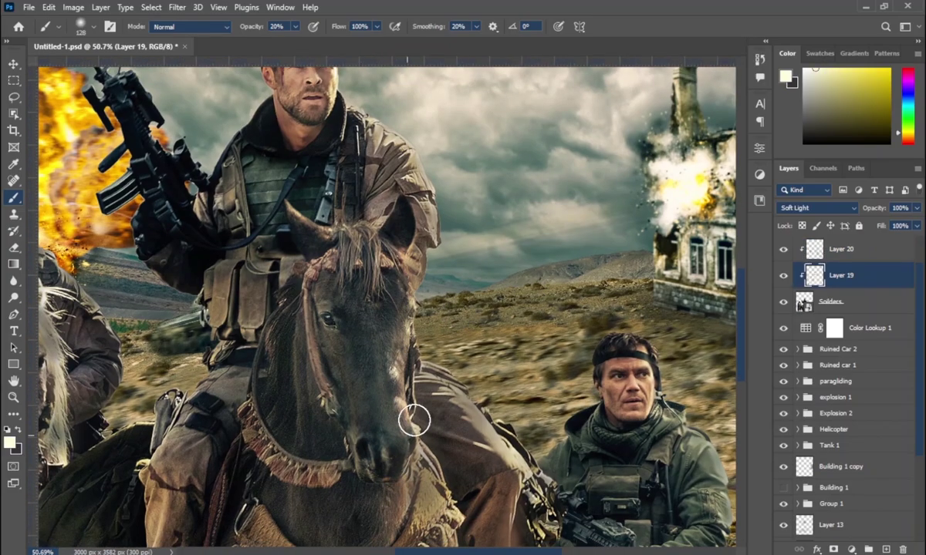
pyautogui.scroll(-1, 414, 455)
pyautogui.scroll(-2, 401, 347)
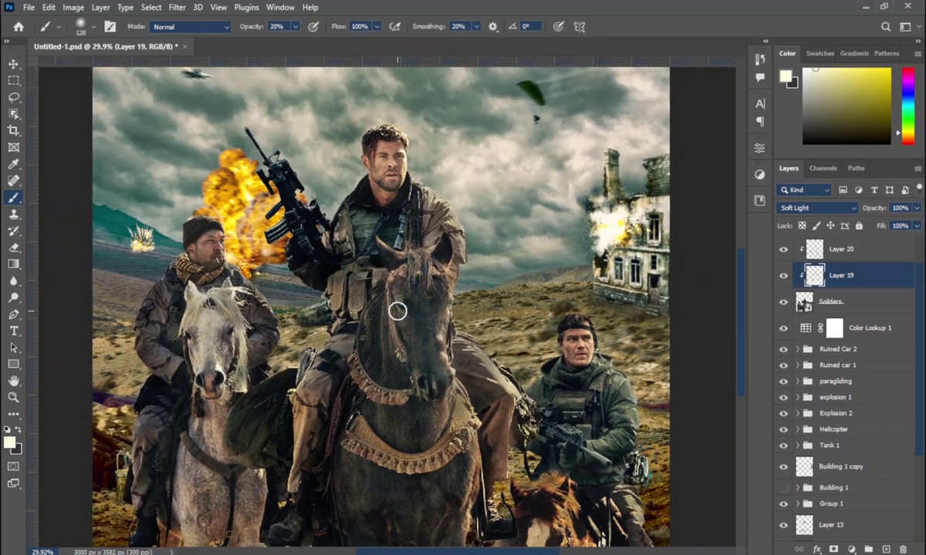
pyautogui.scroll(-1, 510, 327)
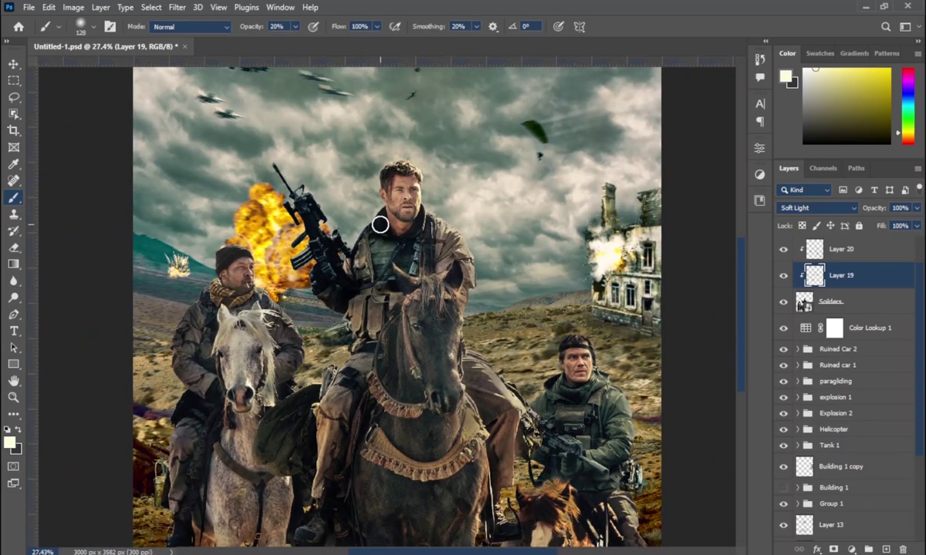
pyautogui.scroll(1, 388, 247)
pyautogui.scroll(1, 390, 208)
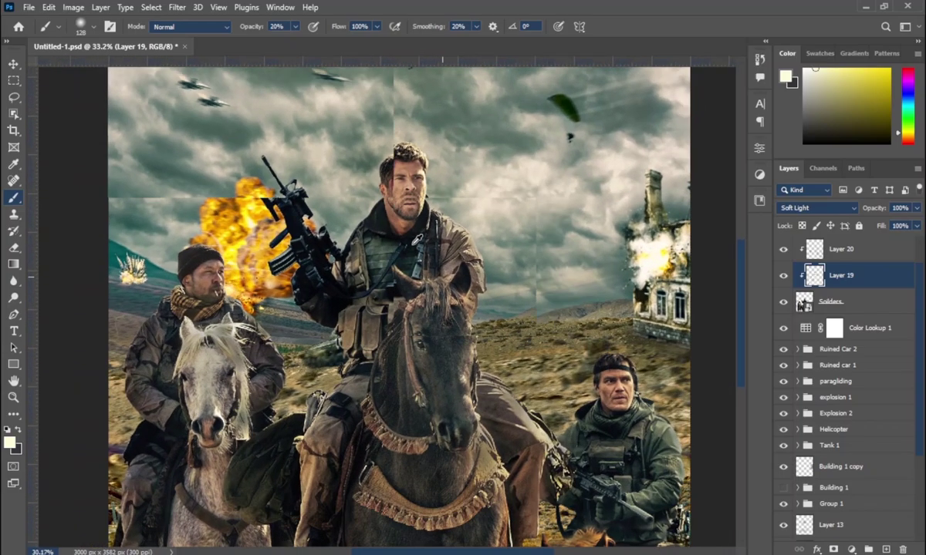
pyautogui.scroll(1, 390, 173)
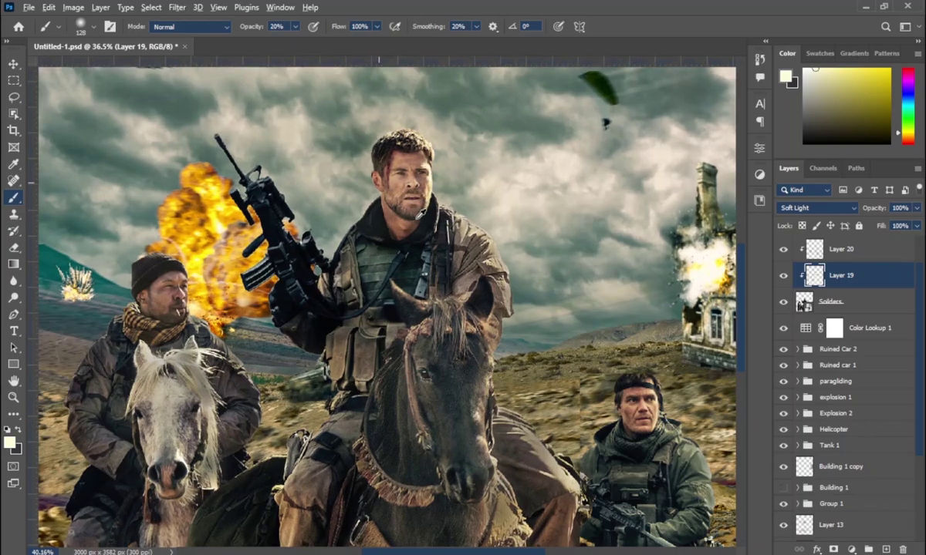
pyautogui.scroll(2, 420, 201)
pyautogui.scroll(-4, 425, 220)
pyautogui.scroll(-1, 429, 233)
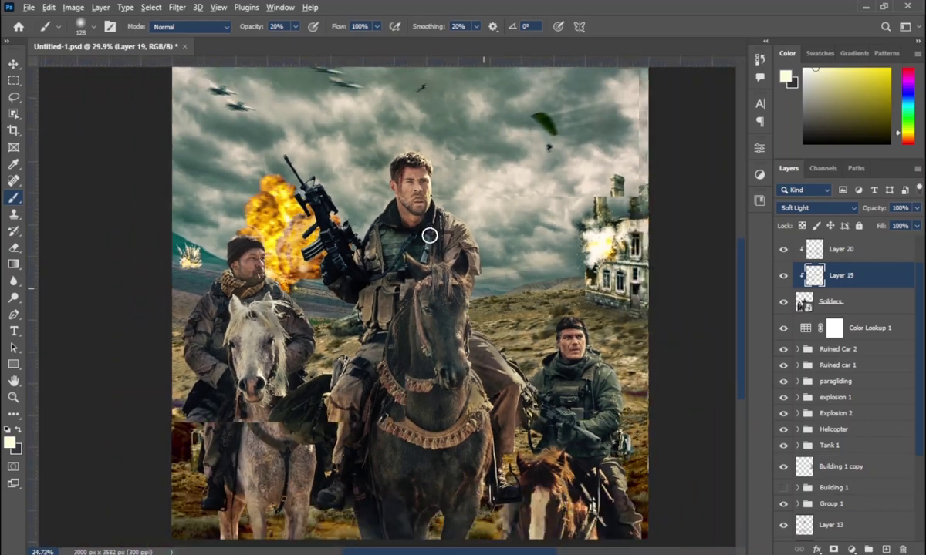
pyautogui.scroll(-2, 432, 254)
pyautogui.scroll(-1, 465, 269)
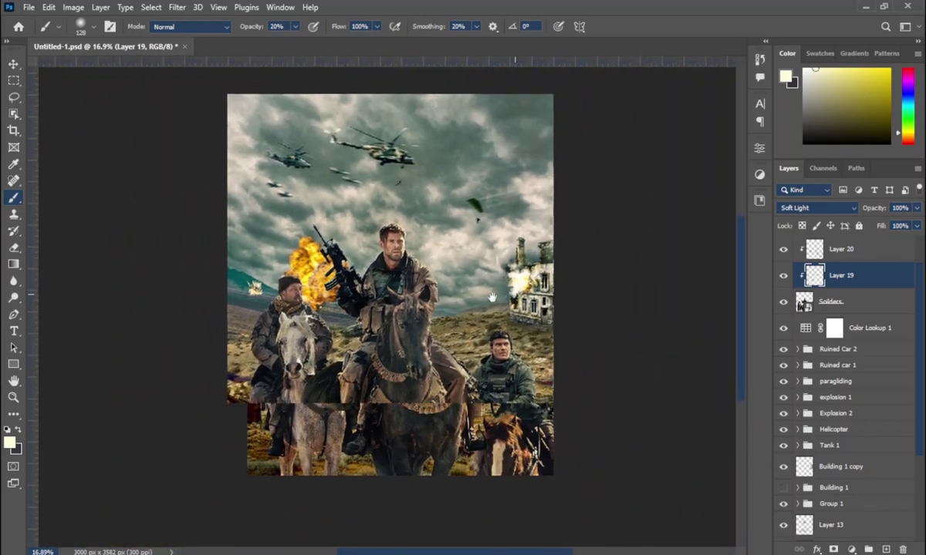
pyautogui.scroll(1, 478, 231)
# Step: Give the Soldiers layer a 1.8 px Gaussian Blur smart filter with an inverted, black mask
pyautogui.scroll(1, 463, 200)
pyautogui.scroll(-1, 452, 177)
pyautogui.hotkey('alt', '[')
pyautogui.click(177, 7)
pyautogui.moveTo(184, 172)
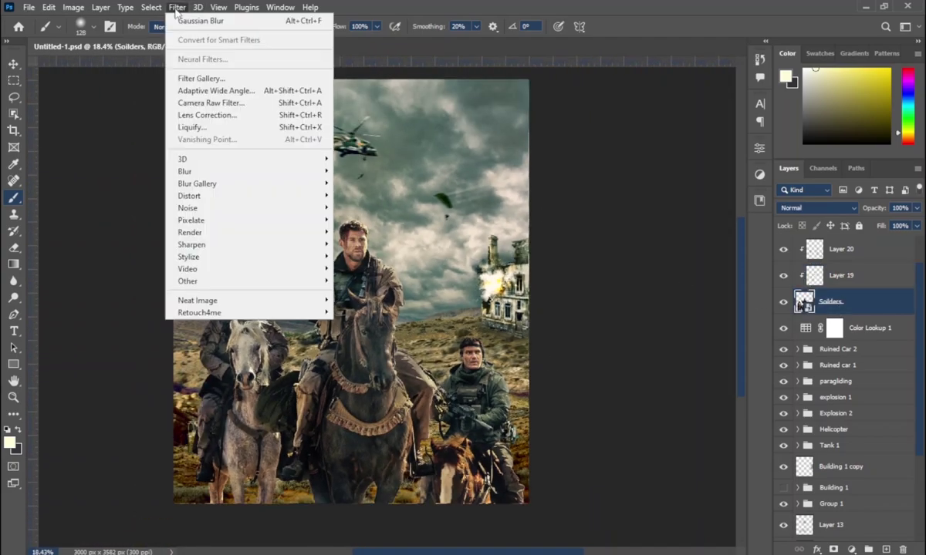
pyautogui.click(371, 213)
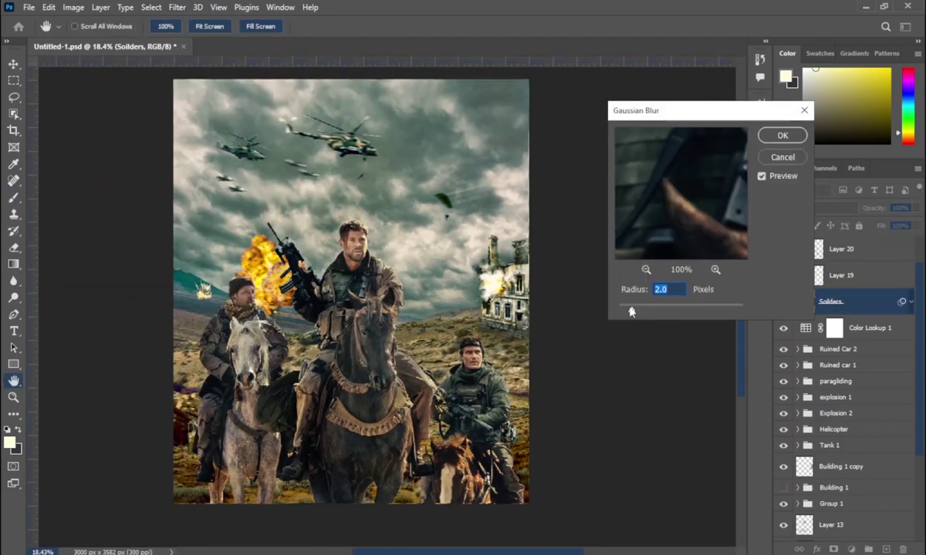
pyautogui.moveTo(632, 310); pyautogui.dragTo(629, 311)
pyautogui.click(782, 135)
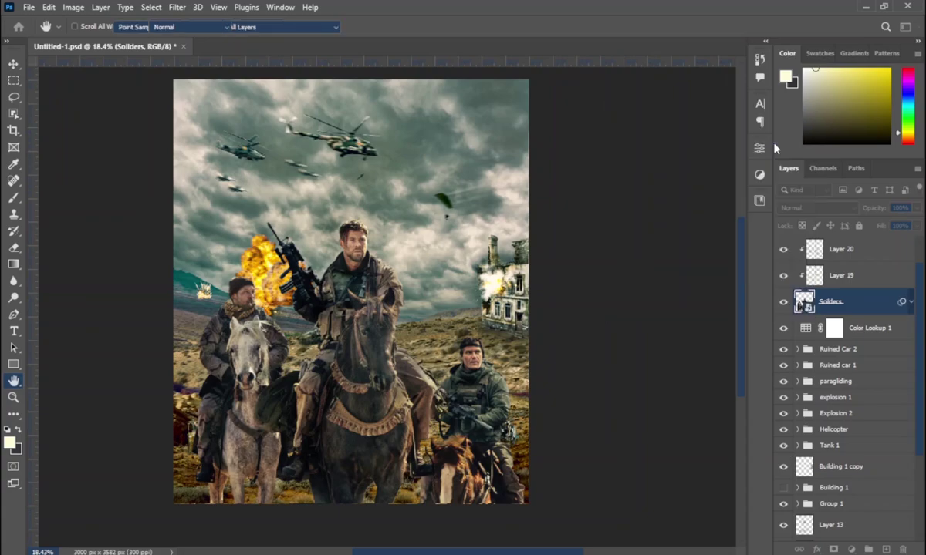
pyautogui.click(825, 323)
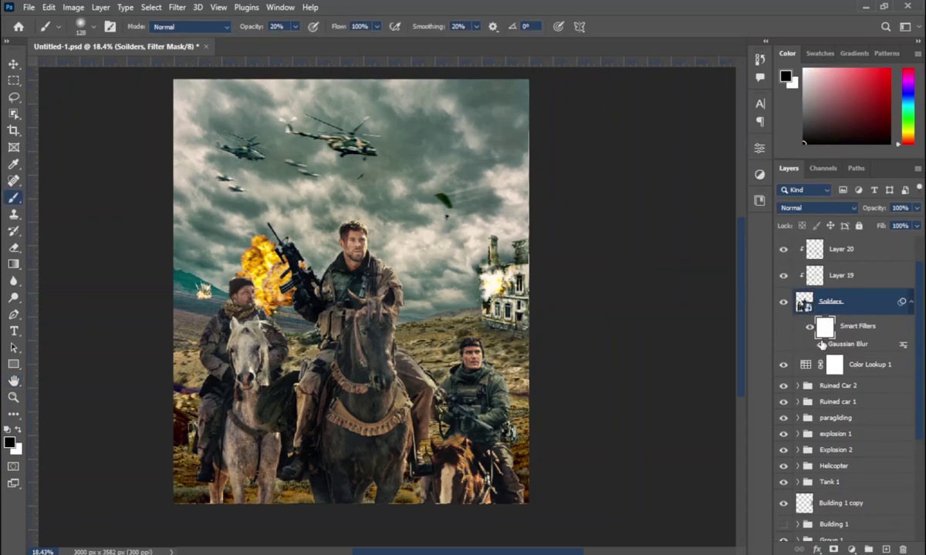
pyautogui.hotkey('ctrl', 'i')
# Step: Paint the blur back into parts of the soldiers, then zoom out to the whole composite
pyautogui.press(']')
pyautogui.press(']')
pyautogui.press(']')
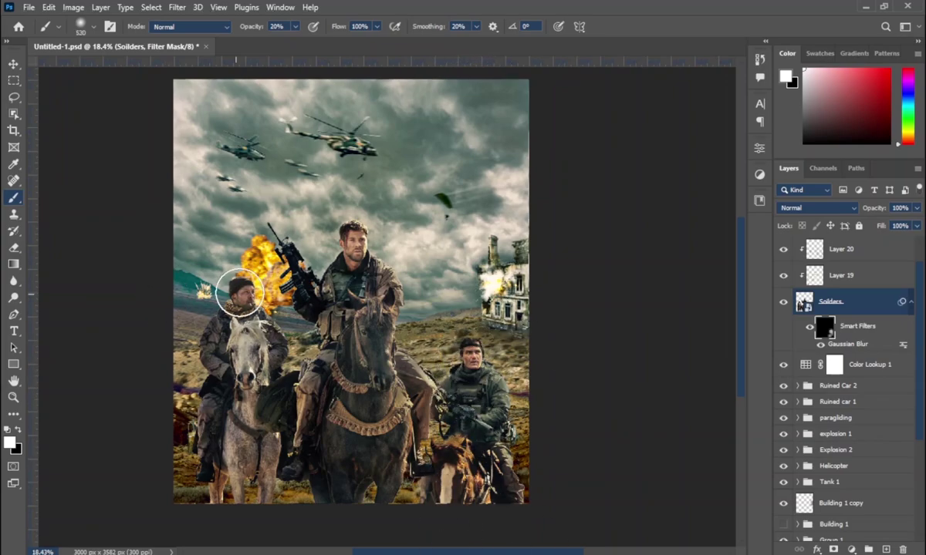
pyautogui.scroll(4, 322, 494)
pyautogui.press('[')
pyautogui.press('[')
pyautogui.press('[')
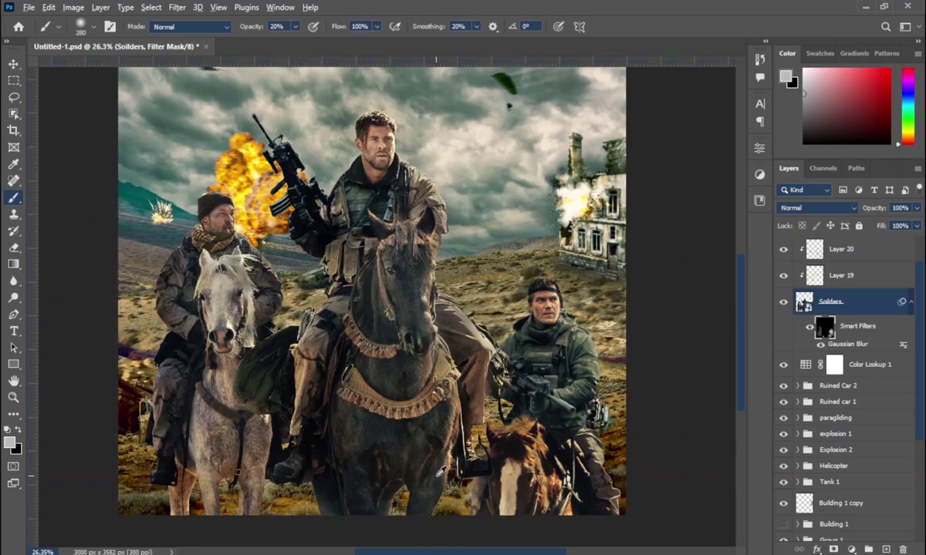
pyautogui.scroll(-3, 318, 351)
pyautogui.scroll(4, 369, 229)
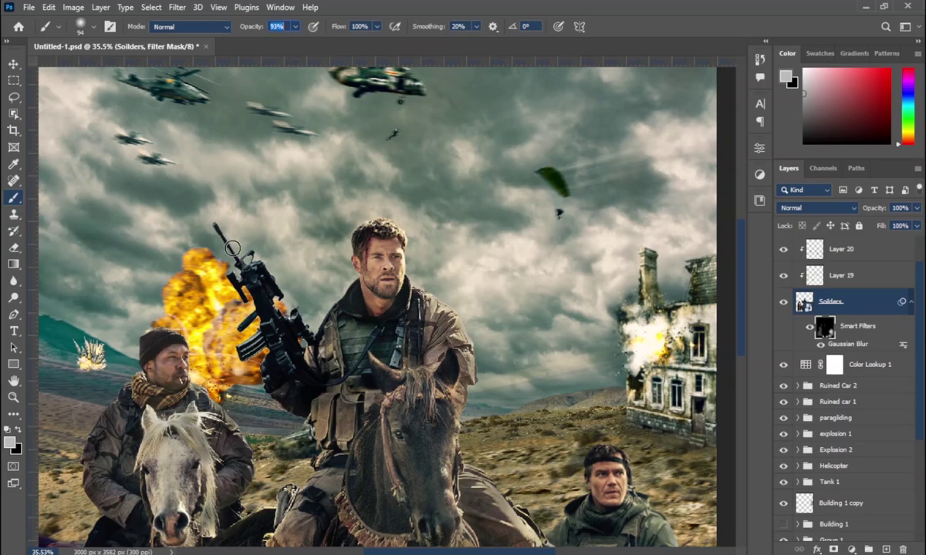
pyautogui.scroll(-1, 378, 309)
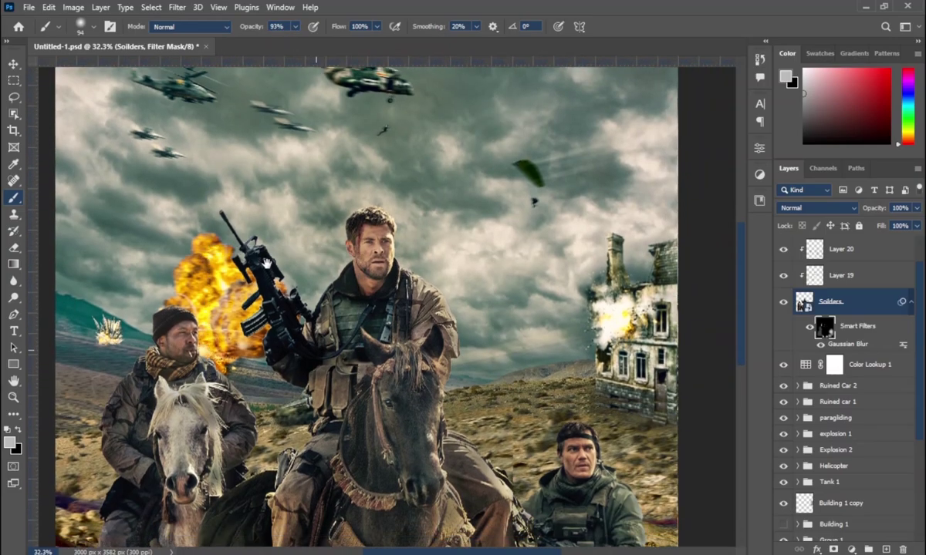
pyautogui.scroll(-3, 378, 309)
pyautogui.moveTo(197, 212); pyautogui.dragTo(193, 237)
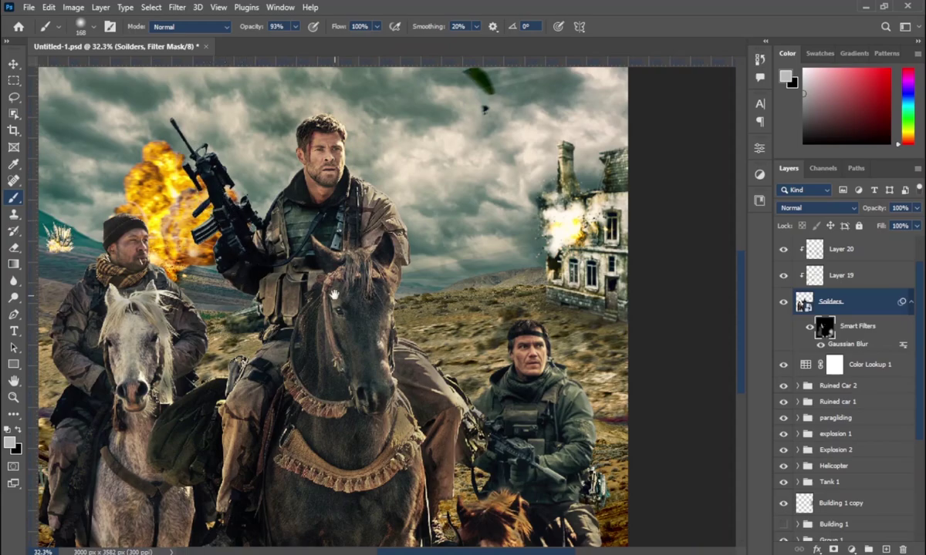
pyautogui.scroll(-1, 334, 295)
pyautogui.moveTo(293, 193); pyautogui.dragTo(253, 193)
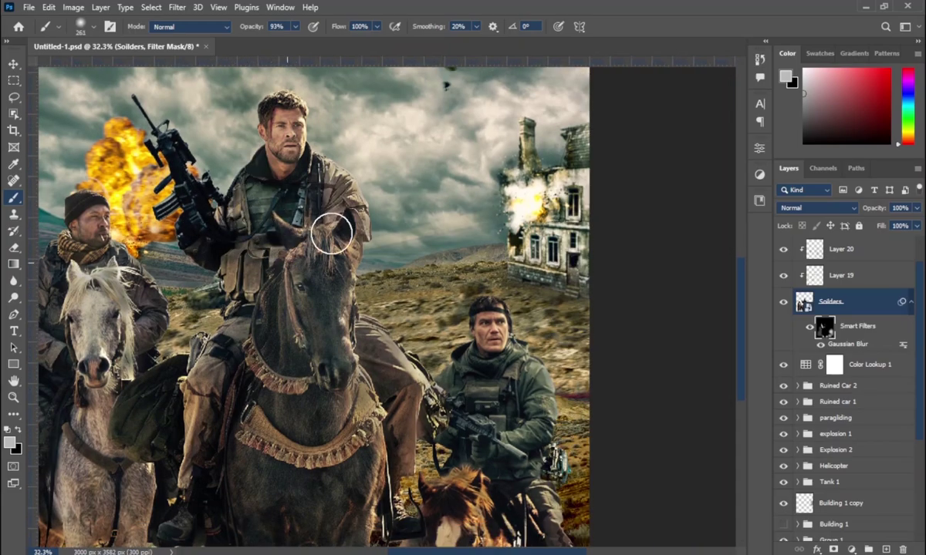
pyautogui.scroll(-2, 332, 236)
pyautogui.scroll(-2, 332, 235)
pyautogui.moveTo(298, 359); pyautogui.dragTo(357, 359)
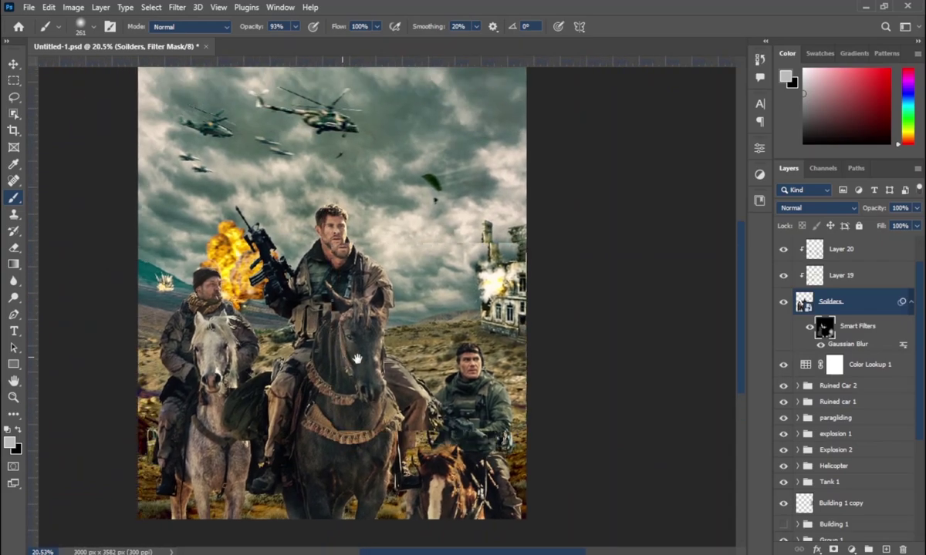
pyautogui.scroll(-2, 357, 359)
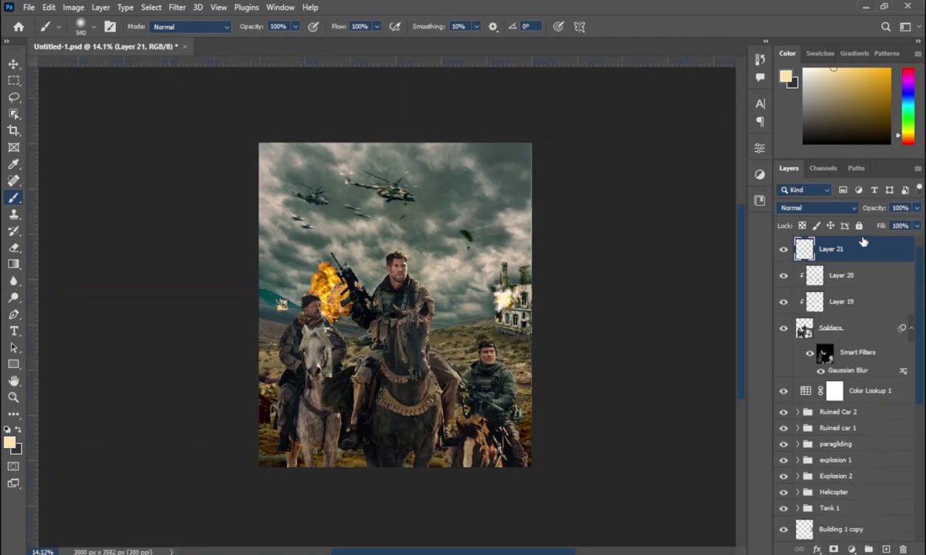
# Step: Set Layer 21 to Screen and paint soft warm light onto the sky at the right edge
pyautogui.click(827, 209)
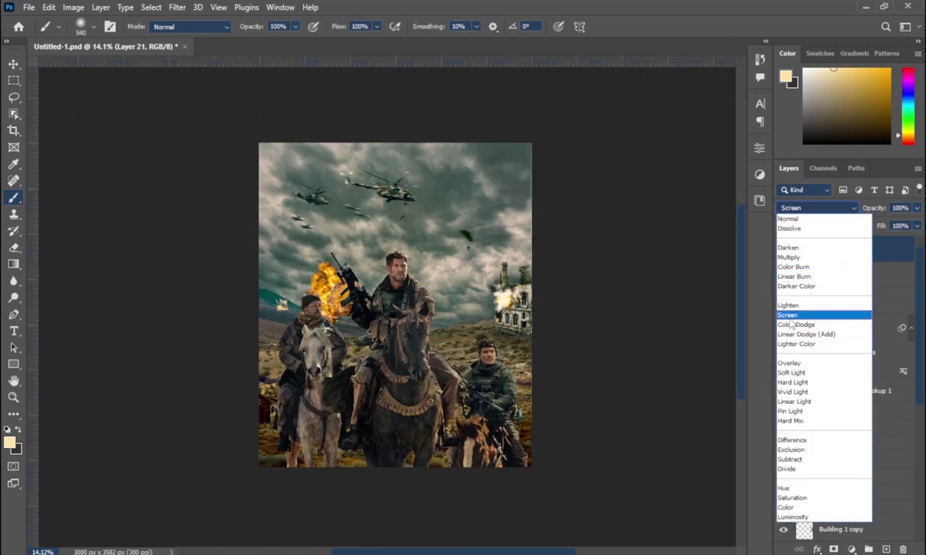
pyautogui.click(836, 313)
pyautogui.moveTo(406, 323); pyautogui.dragTo(432, 308)
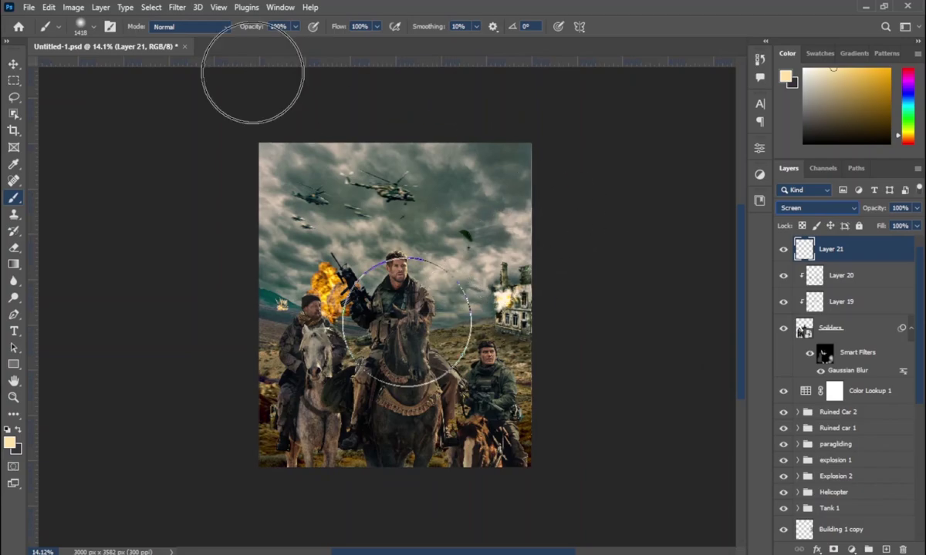
pyautogui.click(276, 27)
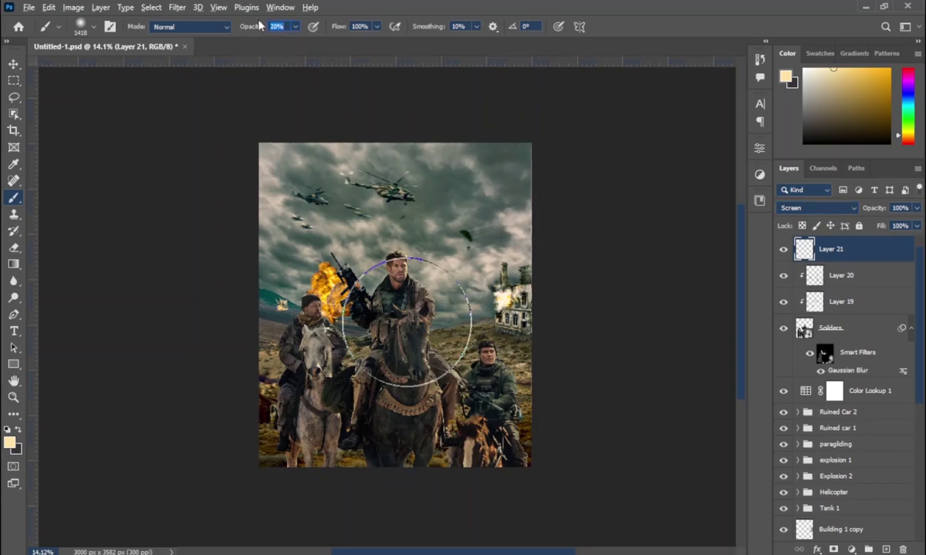
pyautogui.moveTo(510, 193)
pyautogui.mouseDown()
pyautogui.moveTo(497, 199)
pyautogui.moveTo(533, 193)
pyautogui.moveTo(558, 238)
pyautogui.moveTo(558, 183)
pyautogui.mouseUp()
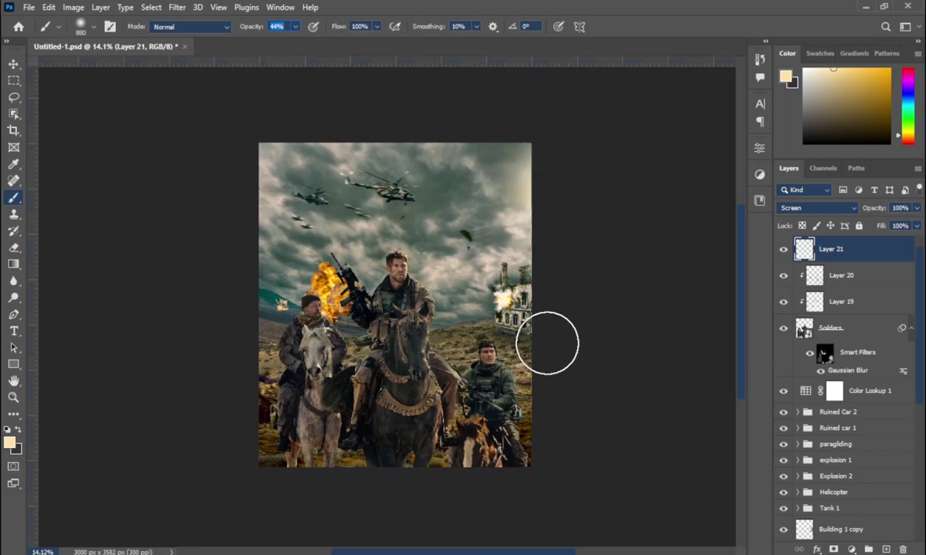
pyautogui.scroll(1, 552, 338)
# Step: Add a Brightness/Contrast adjustment at Brightness 24 and invert its mask to black
pyautogui.click(846, 549)
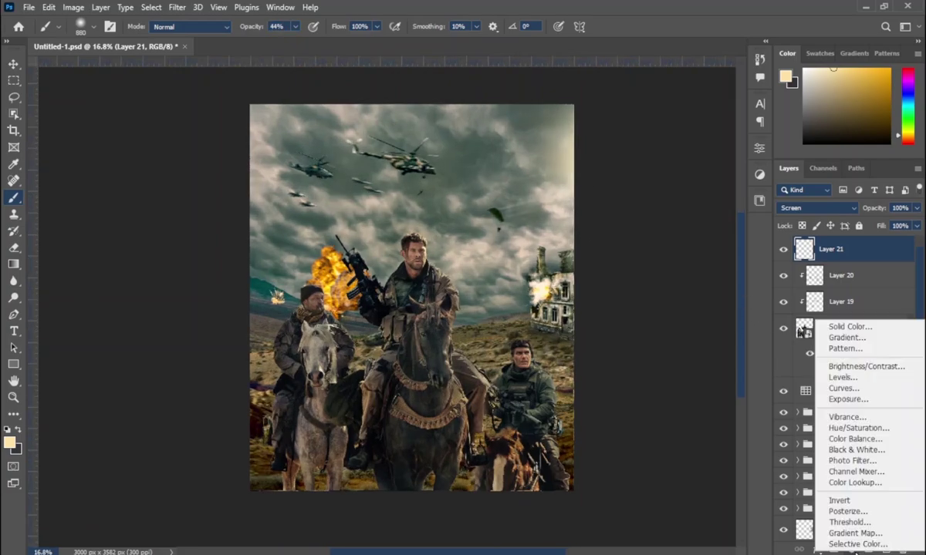
pyautogui.click(787, 347)
pyautogui.moveTo(649, 221)
pyautogui.mouseDown()
pyautogui.moveTo(663, 224)
pyautogui.moveTo(656, 224)
pyautogui.mouseUp()
pyautogui.click(723, 143)
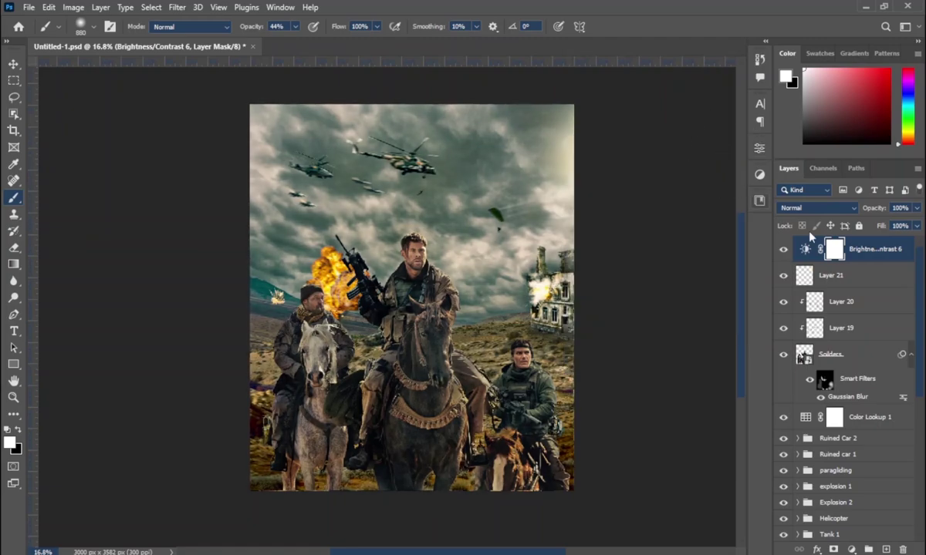
pyautogui.hotkey('ctrl', 'i')
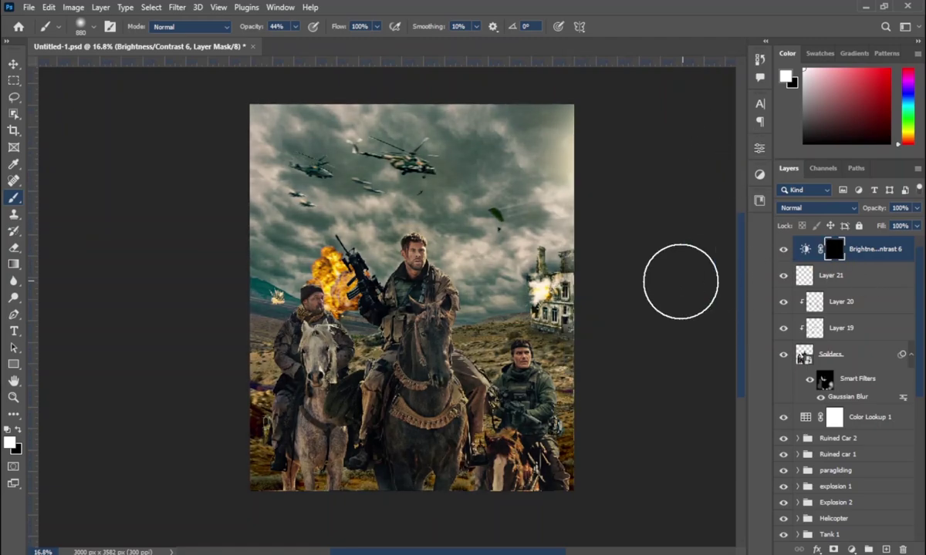
# Step: Paint the brightening back in around the horses' legs with a smaller brush
pyautogui.keyDown('alt'); pyautogui.rightClick(248, 390); pyautogui.keyUp('alt')
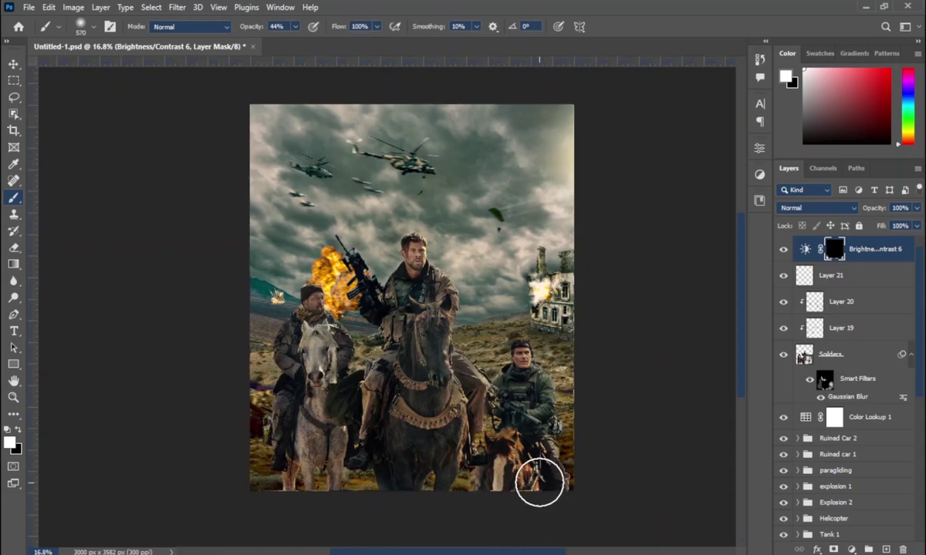
pyautogui.scroll(1, 539, 481)
pyautogui.scroll(-2, 540, 494)
pyautogui.scroll(1, 314, 487)
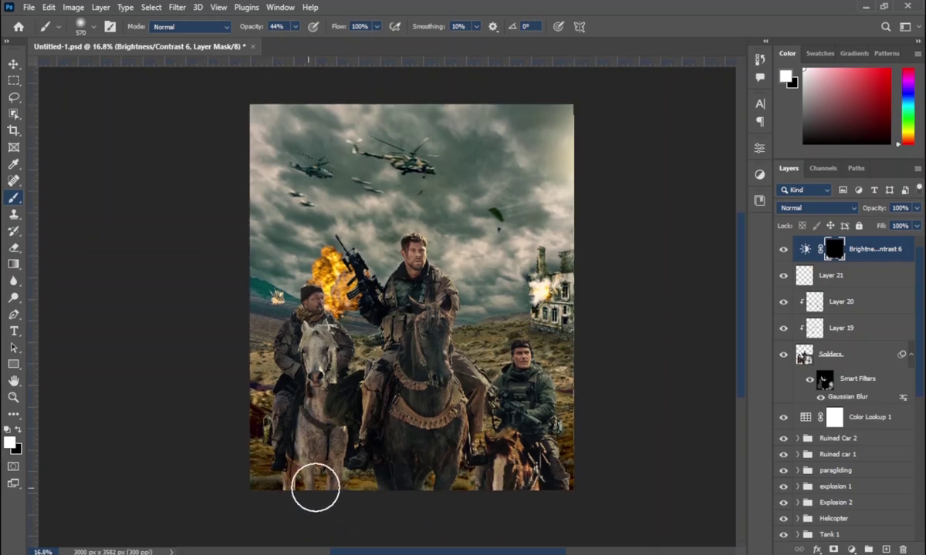
pyautogui.scroll(-1, 475, 437)
pyautogui.scroll(-5, 787, 493)
# Step: Group all layers above Background into Group 2, then duplicate and merge the copy
pyautogui.scroll(-2, 787, 493)
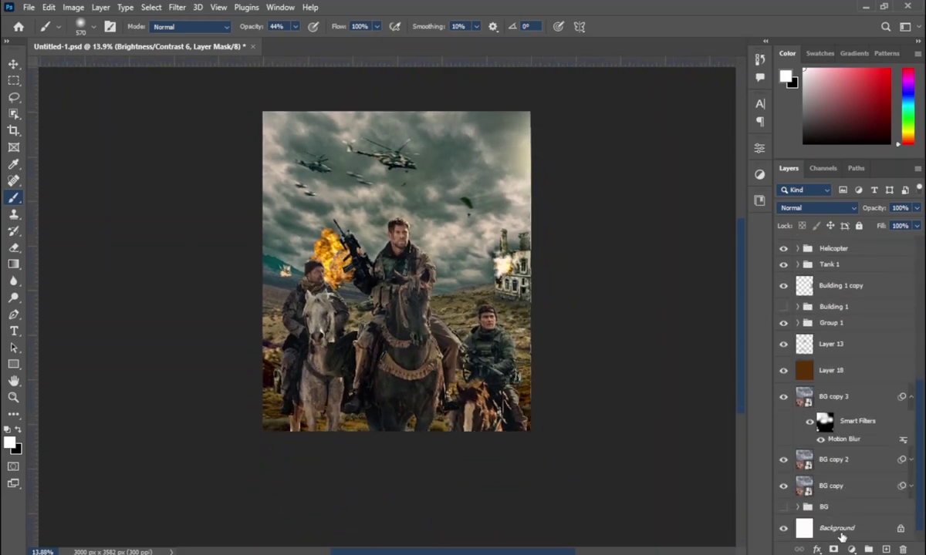
pyautogui.keyDown('shift'); pyautogui.click(821, 503); pyautogui.keyUp('shift')
pyautogui.hotkey('ctrl', 'g')
pyautogui.hotkey('ctrl', 'j')
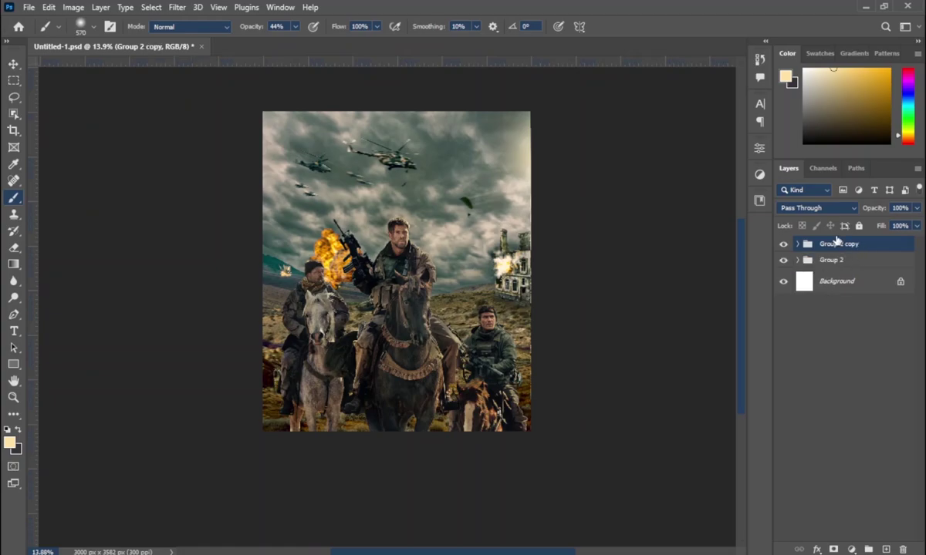
pyautogui.hotkey('ctrl', 'e')
# Step: Convert Group 2 copy to a smart object and add the teal-graded Filter layer on top
pyautogui.rightClick(802, 245)
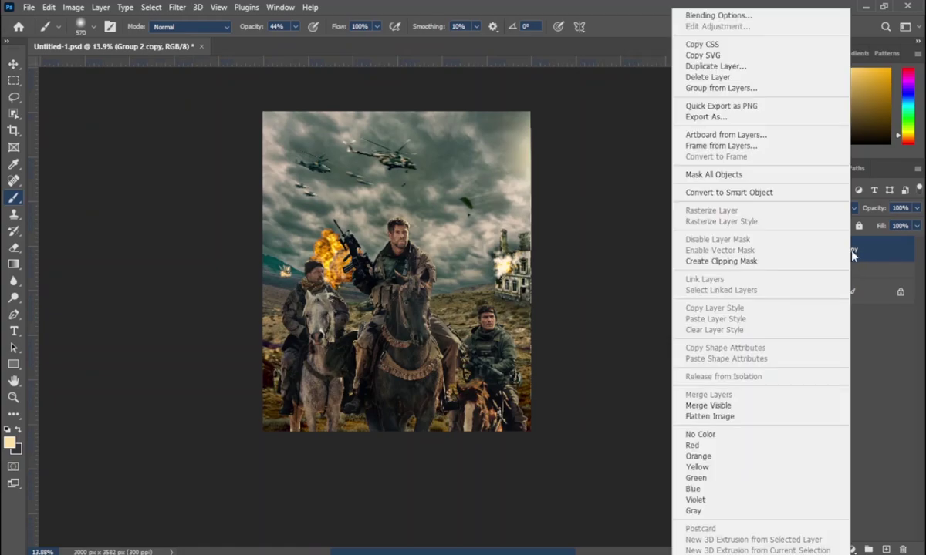
pyautogui.click(665, 182)
pyautogui.scroll(4, 716, 194)
pyautogui.press('F2')
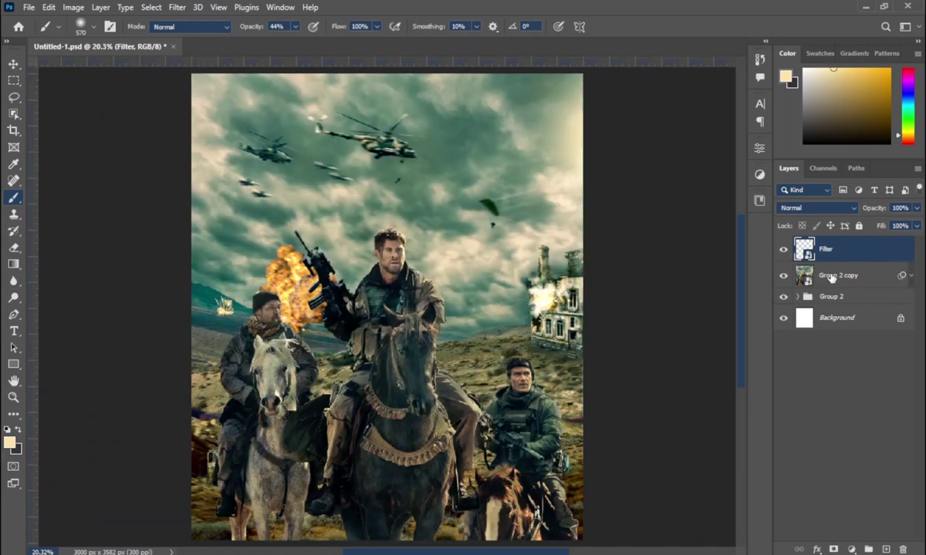
# Step: Hide the Filter layer and set Group 2 copy's opacity to 75%
pyautogui.click(784, 249)
pyautogui.click(845, 275)
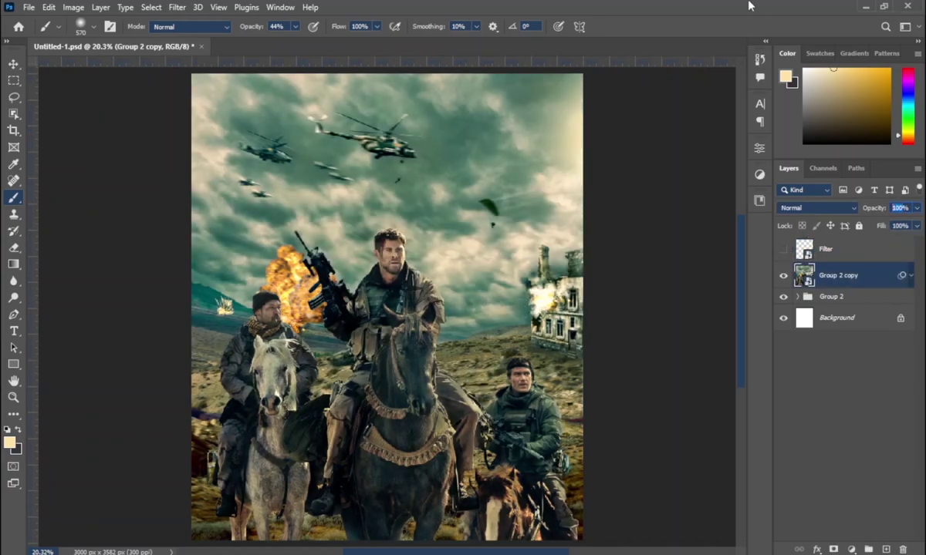
pyautogui.write('75')
pyautogui.press('Return')
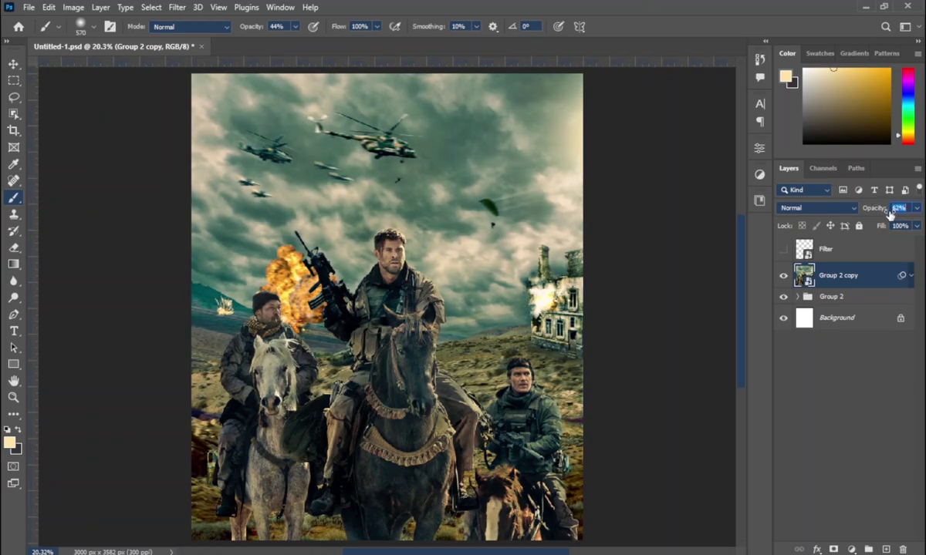
pyautogui.click(814, 402)
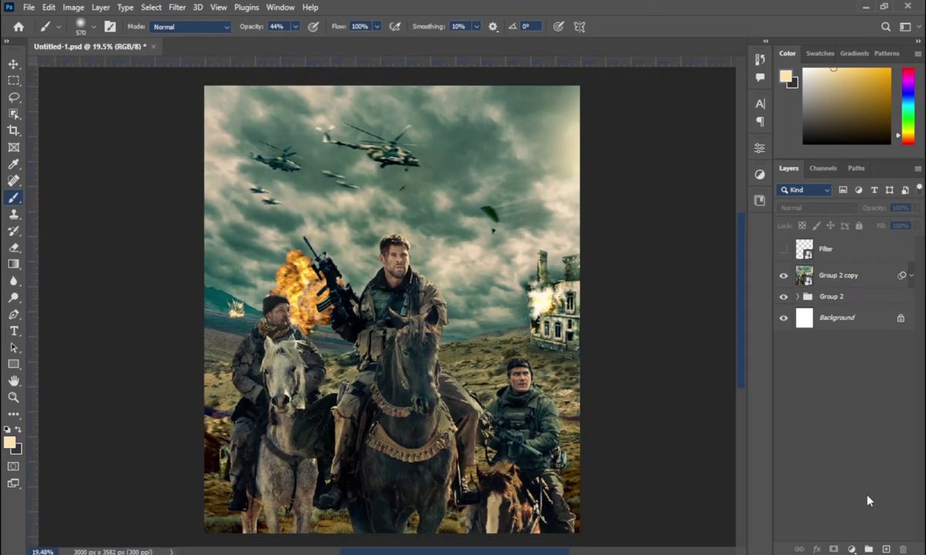
pyautogui.click(879, 278)
# Step: Add Layer 22 above Group 2 copy in Soft Light mode with 19% brush opacity
pyautogui.hotkey('ctrl', 'shift', 'alt', 'n')
pyautogui.scroll(-1, 402, 458)
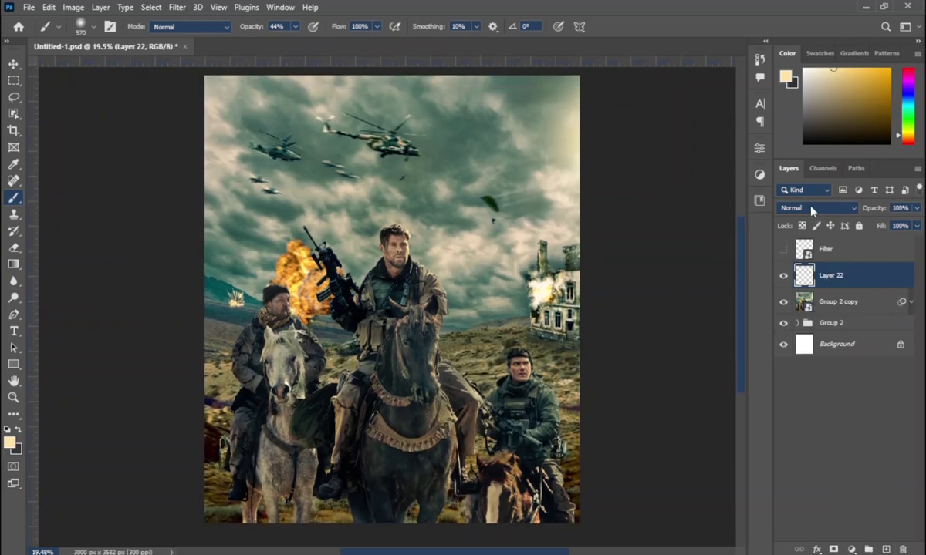
pyautogui.click(811, 208)
pyautogui.click(806, 373)
pyautogui.press('1')
pyautogui.press('9')
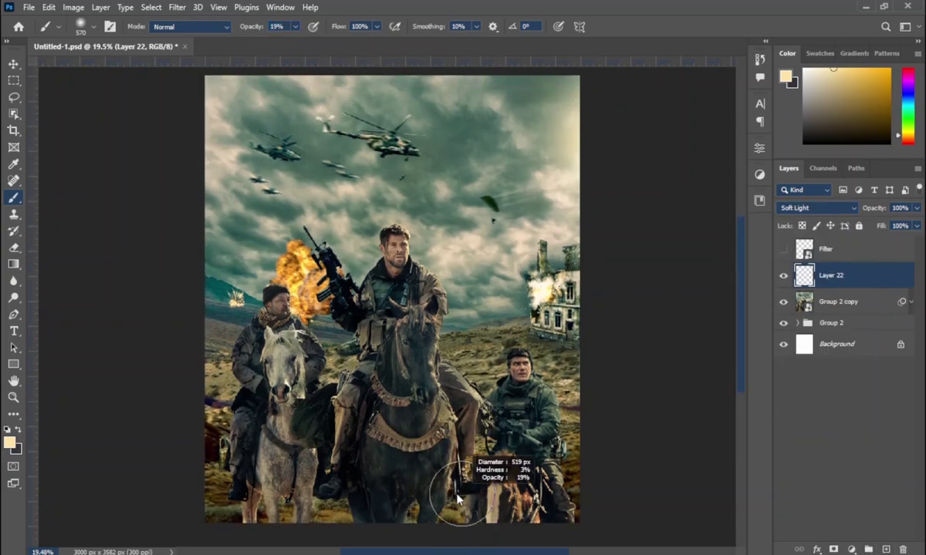
# Step: Paint soft dark burn strokes near the horses' legs on Soft Light Layer 22
pyautogui.hotkey('shift', 'alt', 'n')
pyautogui.press('x')
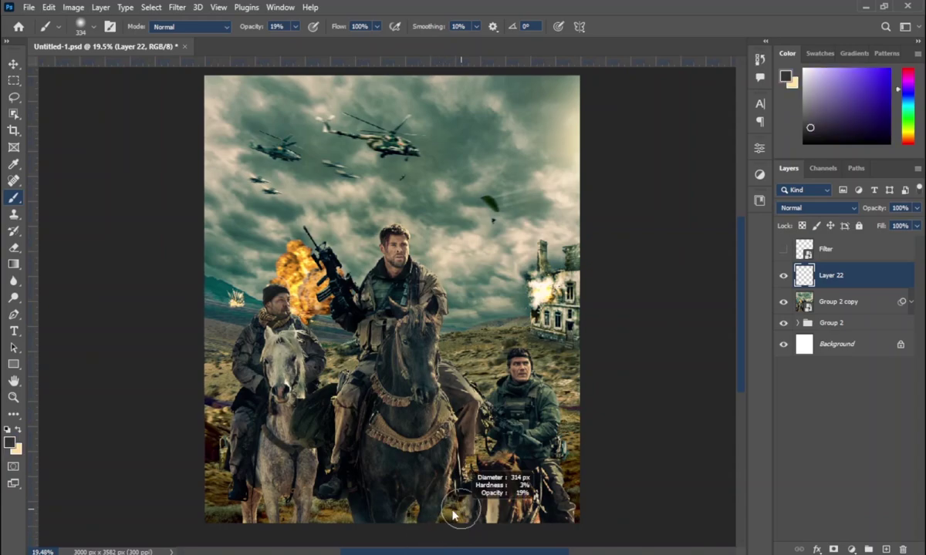
pyautogui.moveTo(466, 514); pyautogui.dragTo(468, 510)
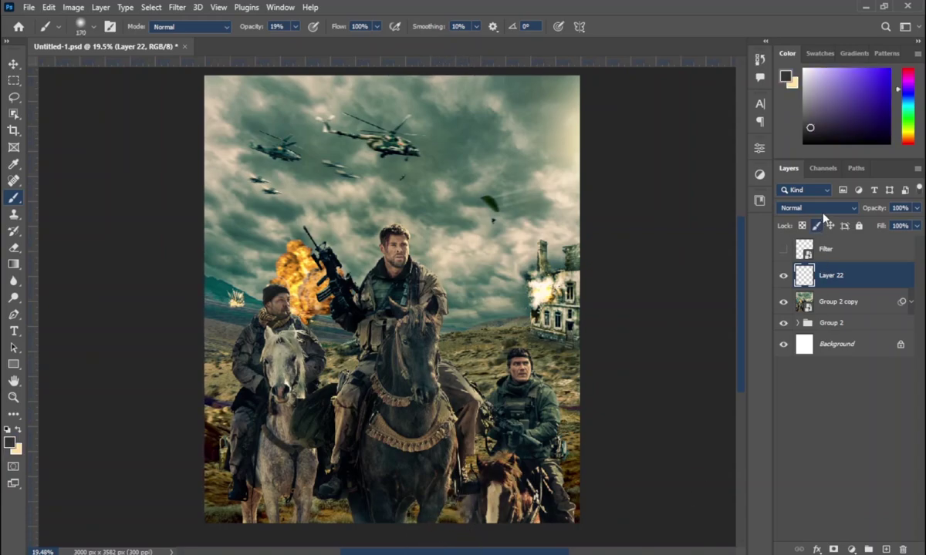
pyautogui.click(816, 209)
pyautogui.click(806, 373)
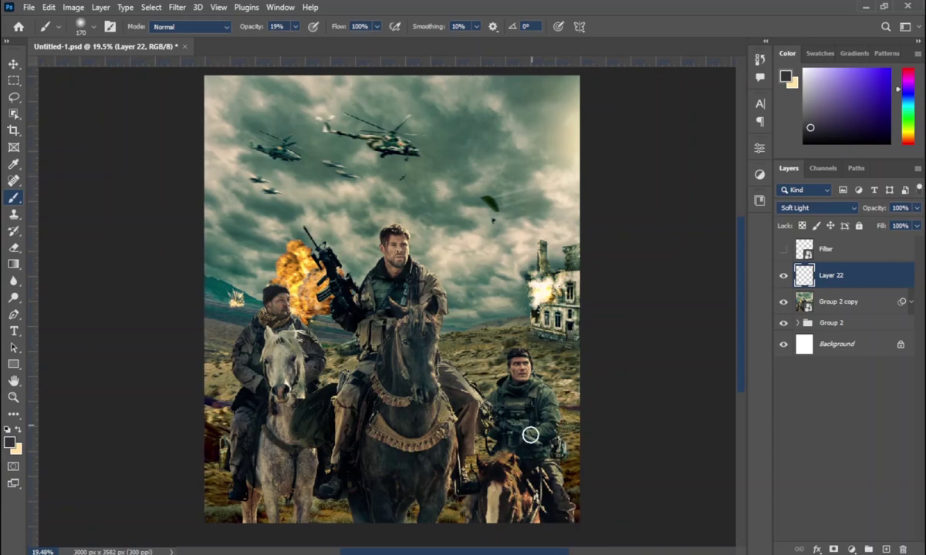
pyautogui.moveTo(530, 436); pyautogui.dragTo(515, 368)
pyautogui.moveTo(445, 451); pyautogui.dragTo(480, 429)
pyautogui.scroll(-1, 579, 431)
pyautogui.click(831, 322)
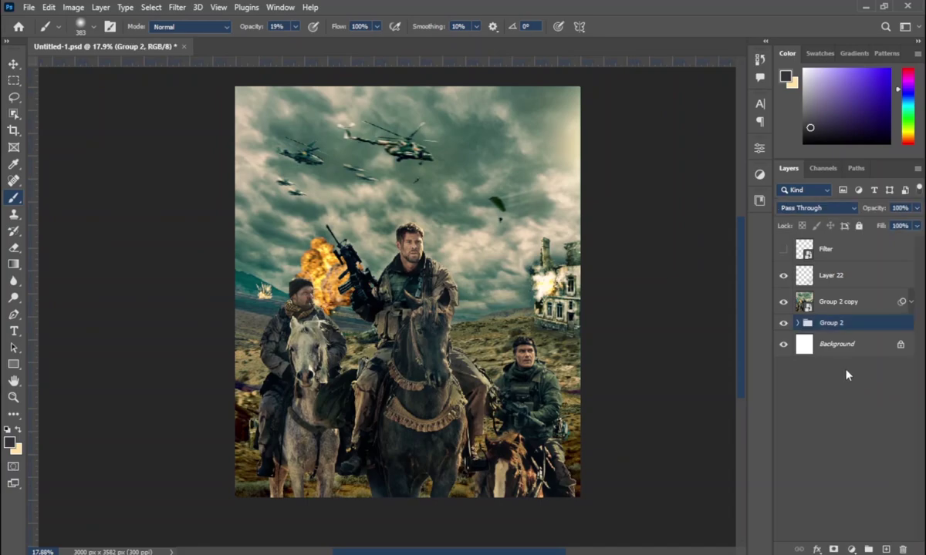
pyautogui.click(797, 322)
pyautogui.scroll(-5, 814, 345)
pyautogui.click(857, 449)
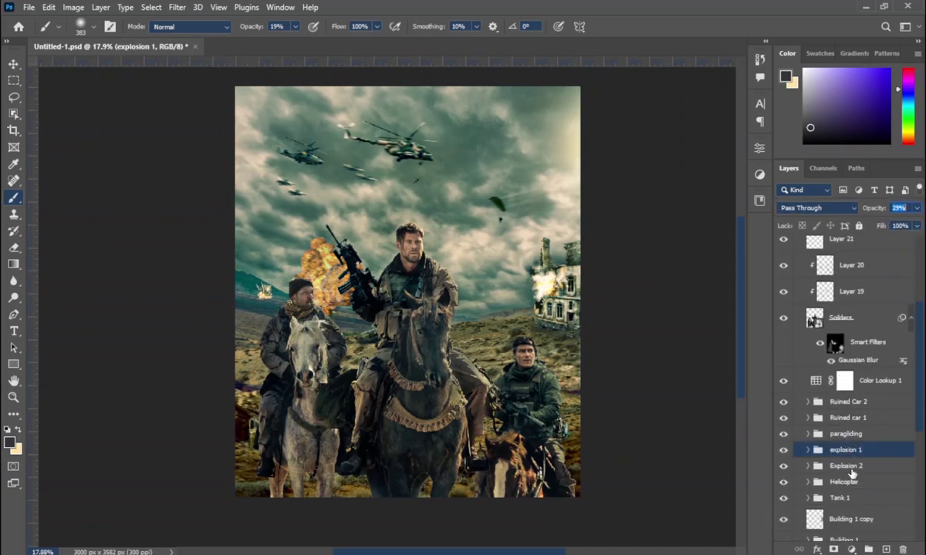
pyautogui.click(850, 468)
pyautogui.scroll(-1, 549, 283)
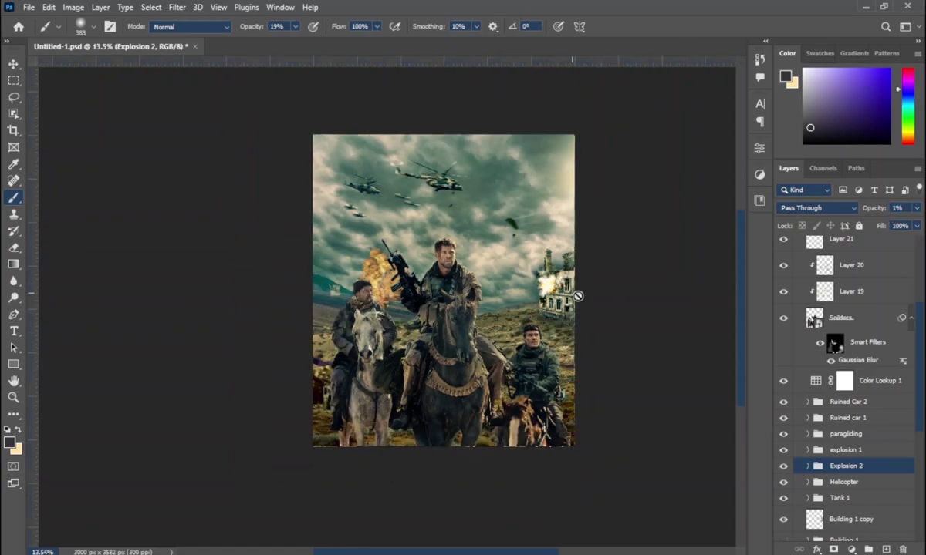
pyautogui.scroll(1, 854, 463)
pyautogui.click(878, 429)
pyautogui.scroll(1, 884, 426)
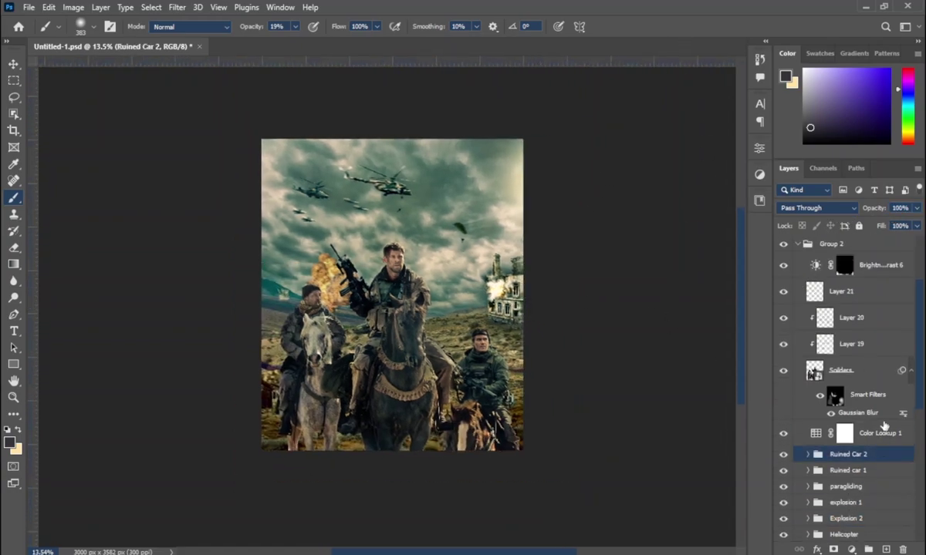
pyautogui.scroll(-3, 878, 437)
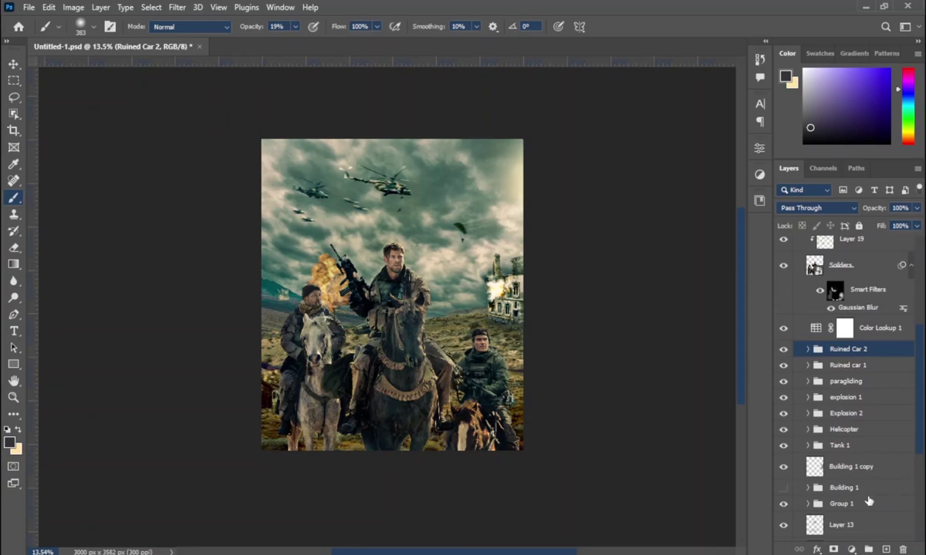
pyautogui.click(864, 467)
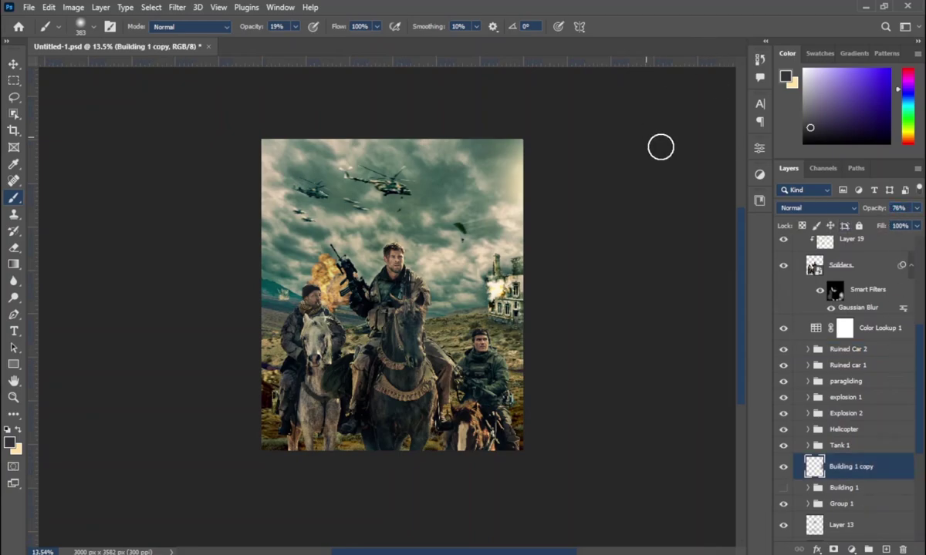
pyautogui.scroll(5, 815, 307)
pyautogui.click(799, 322)
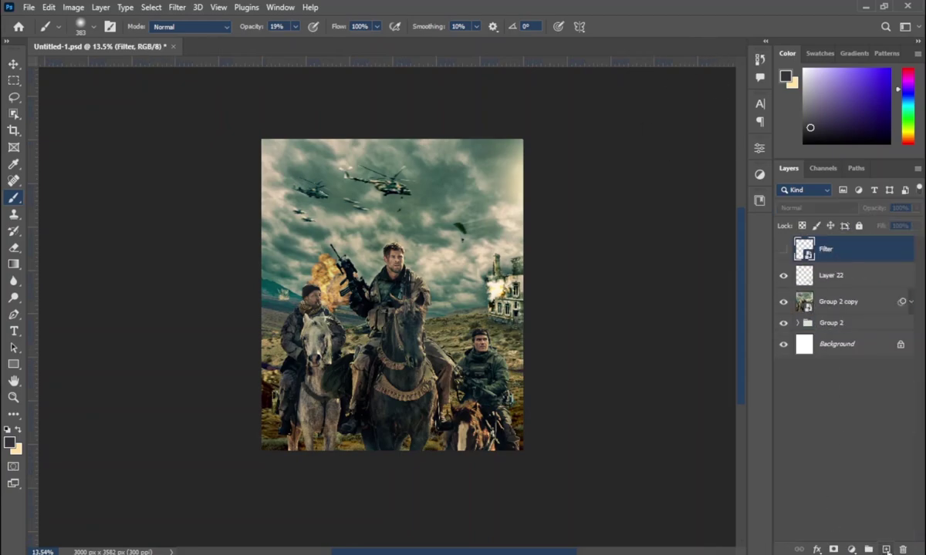
# Step: Add a Brightness/Contrast layer at +19 with an inverted mask, painted in over the riders
pyautogui.click(887, 550)
pyautogui.press('Delete')
pyautogui.click(851, 549)
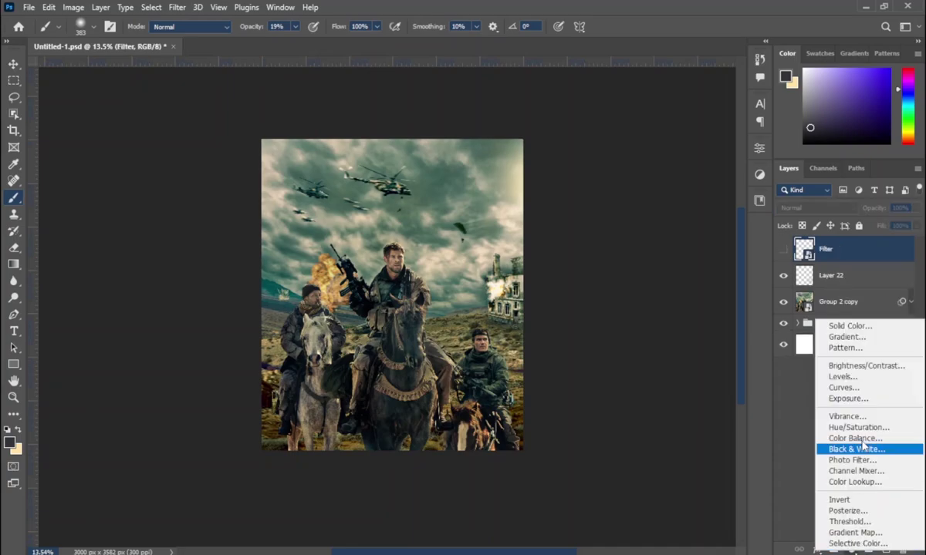
pyautogui.click(847, 363)
pyautogui.moveTo(649, 221); pyautogui.dragTo(660, 222)
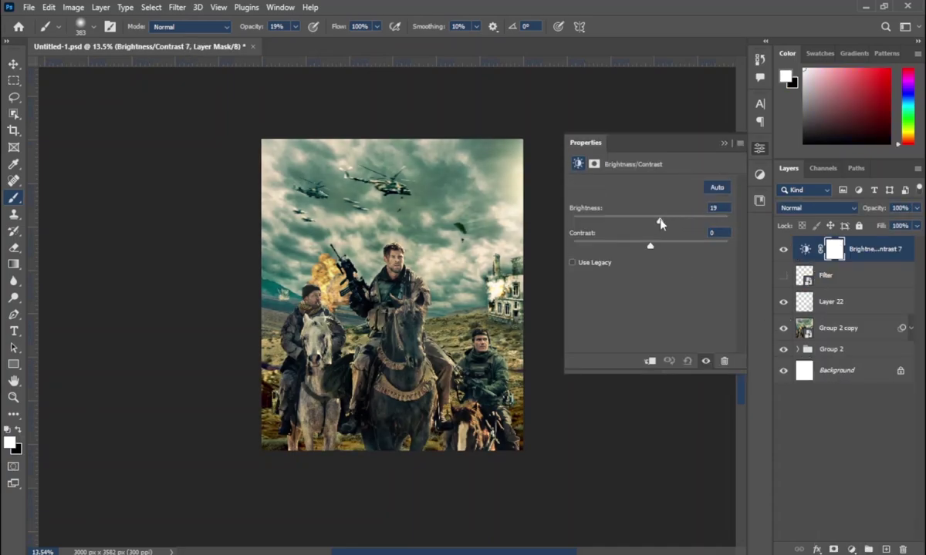
pyautogui.click(722, 145)
pyautogui.scroll(2, 475, 279)
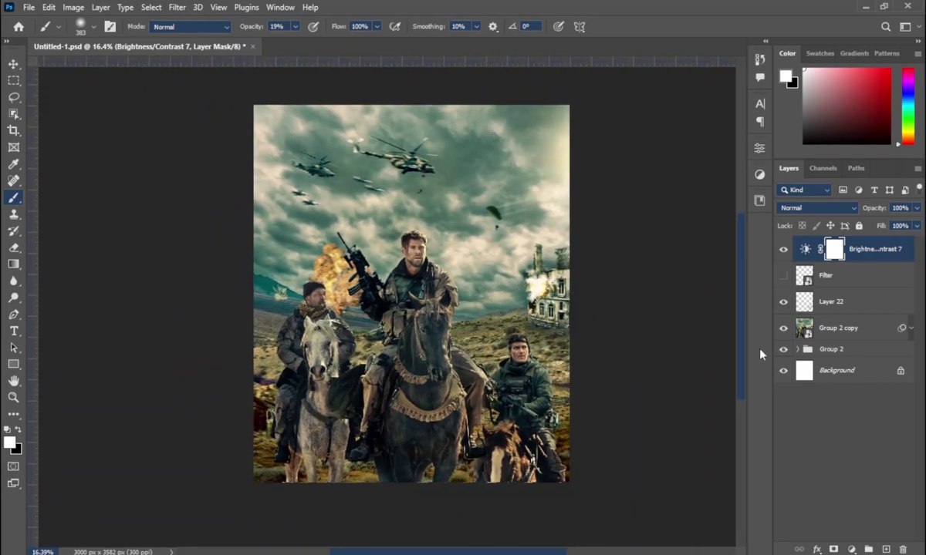
pyautogui.scroll(-1, 488, 362)
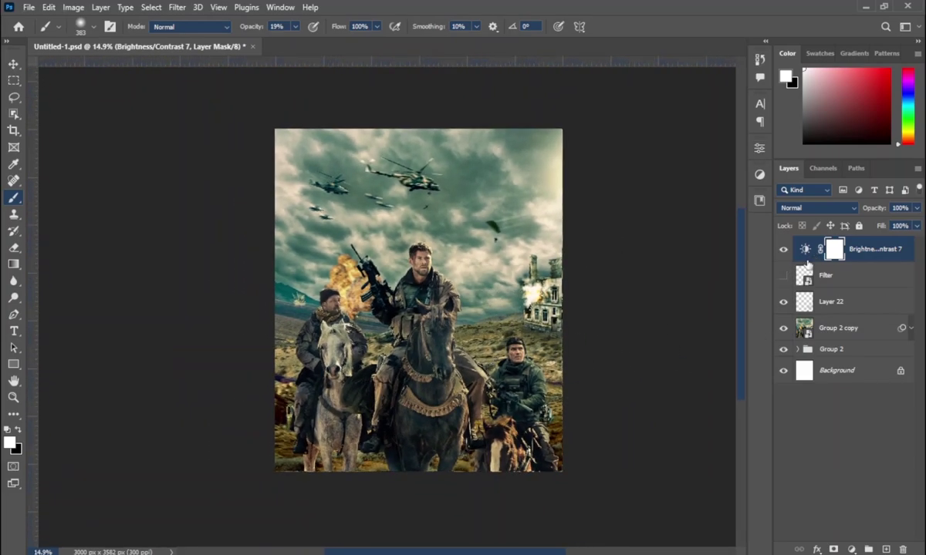
pyautogui.hotkey('ctrl', 'i')
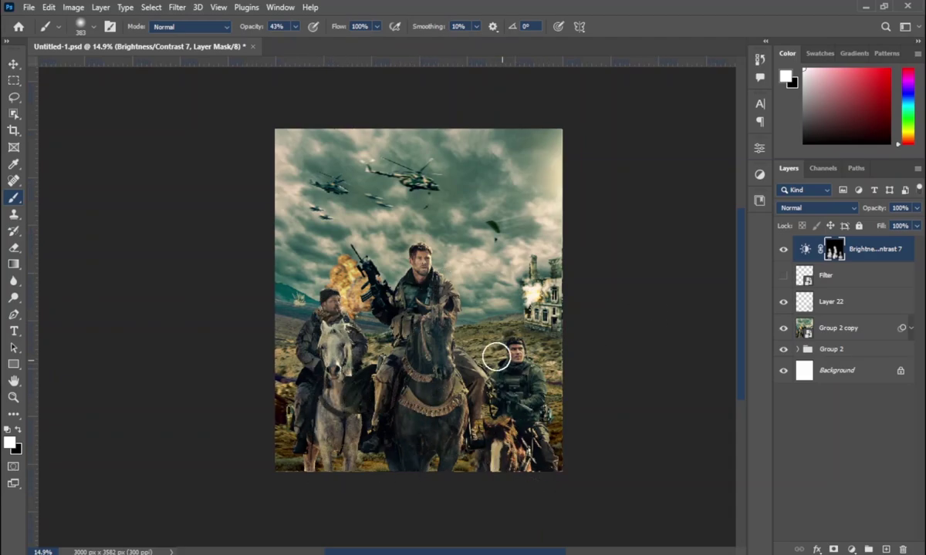
# Step: Add a second Brightness/Contrast adjustment layer, Brightness/Contrast 8, on top
pyautogui.scroll(1, 496, 357)
pyautogui.click(850, 549)
pyautogui.click(810, 354)
# Step: Set Brightness/Contrast 8 to -40, invert its mask, and paint the edges back at 27% opacity
pyautogui.moveTo(650, 220); pyautogui.dragTo(631, 223)
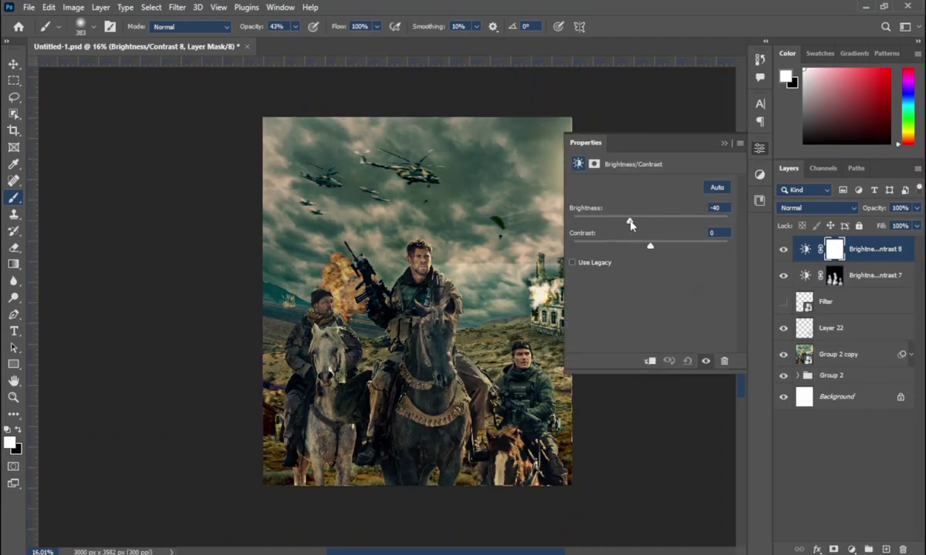
pyautogui.click(724, 143)
pyautogui.hotkey('ctrl', 'i')
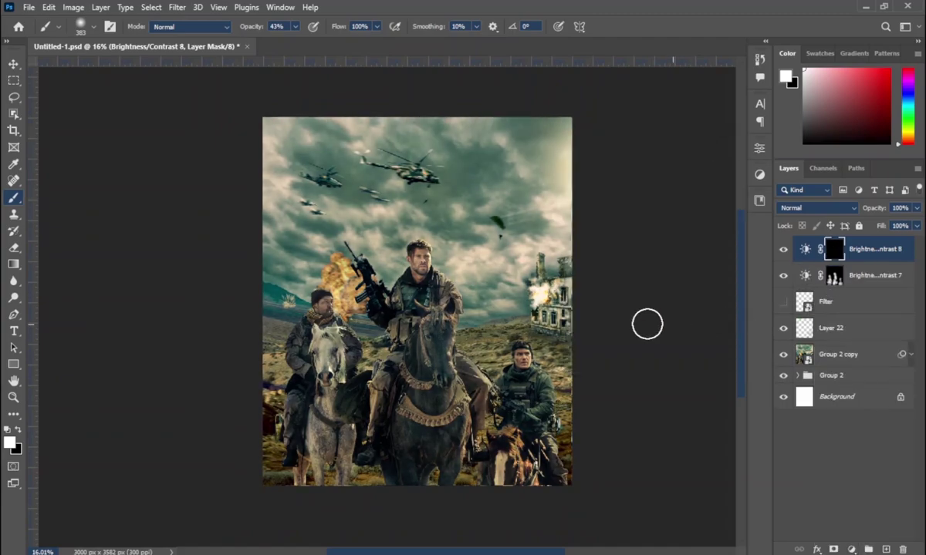
pyautogui.keyDown('alt'); pyautogui.moveTo(465, 323); pyautogui.dragTo(510, 296); pyautogui.keyUp('alt')
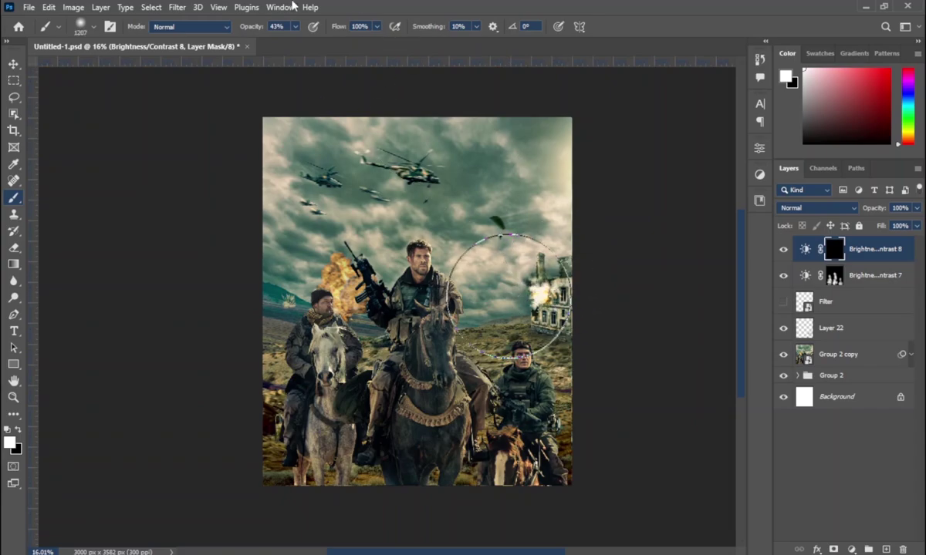
pyautogui.write('27')
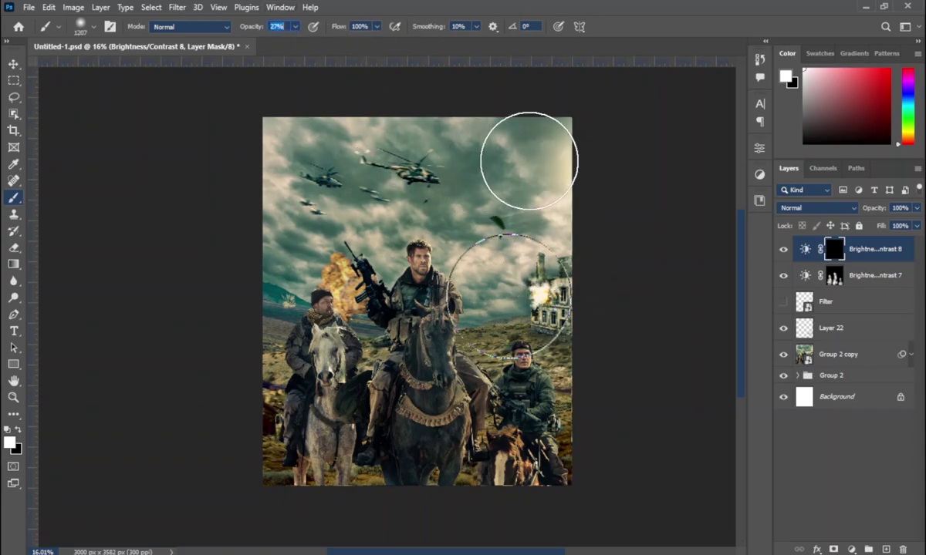
pyautogui.scroll(-1, 602, 401)
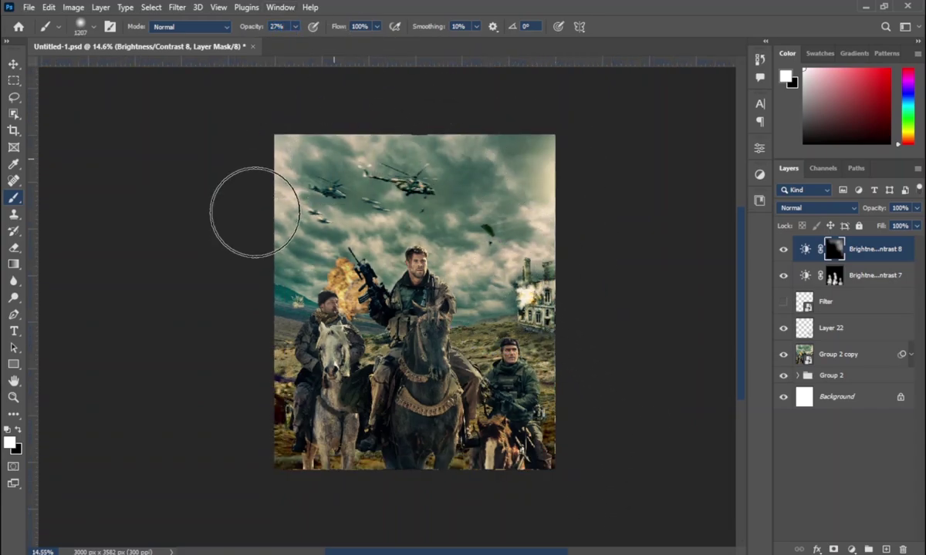
pyautogui.keyDown('alt'); pyautogui.moveTo(251, 143); pyautogui.dragTo(224, 143); pyautogui.keyUp('alt')
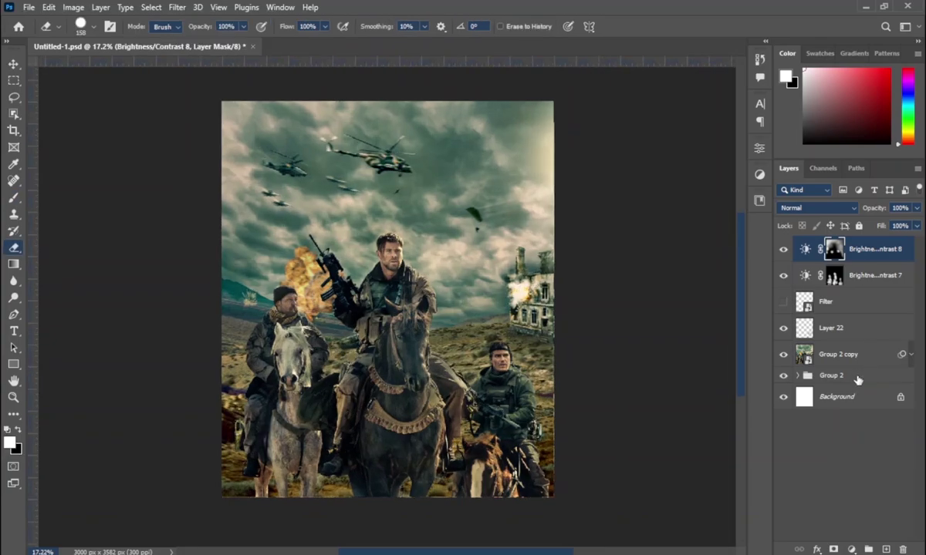
# Step: Group the composite layers into Group 3, duplicate it, and convert the copy to a smart object
pyautogui.hotkey('ctrl', 'g')
pyautogui.hotkey('ctrl', 'j')
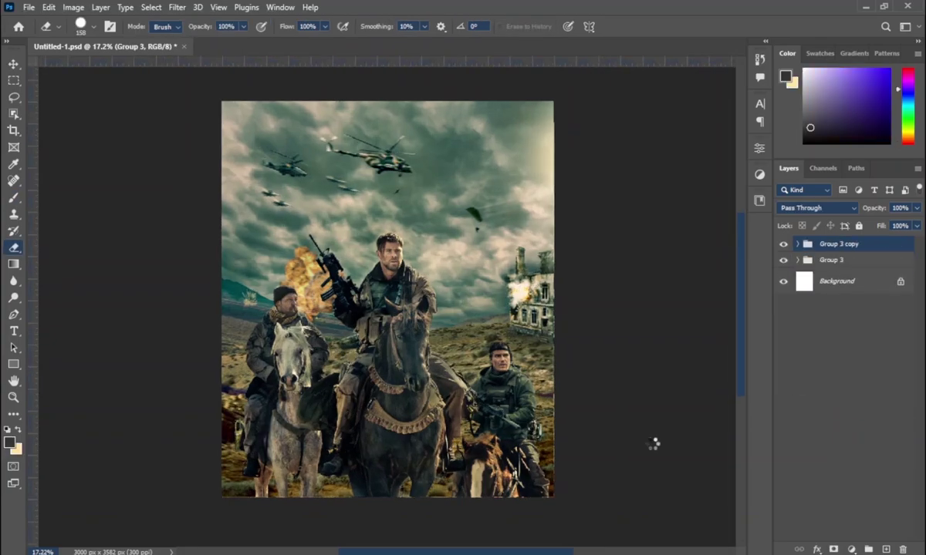
pyautogui.rightClick(812, 248)
pyautogui.press('Escape')
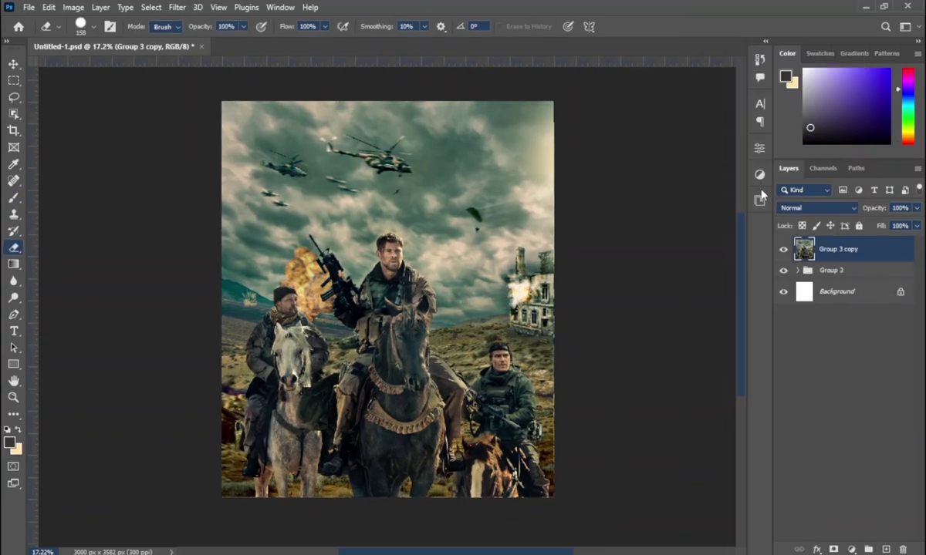
# Step: In Camera Raw Basic, cool the temperature, lift exposure to +0.30 and boost saturation slightly
pyautogui.click(182, 7)
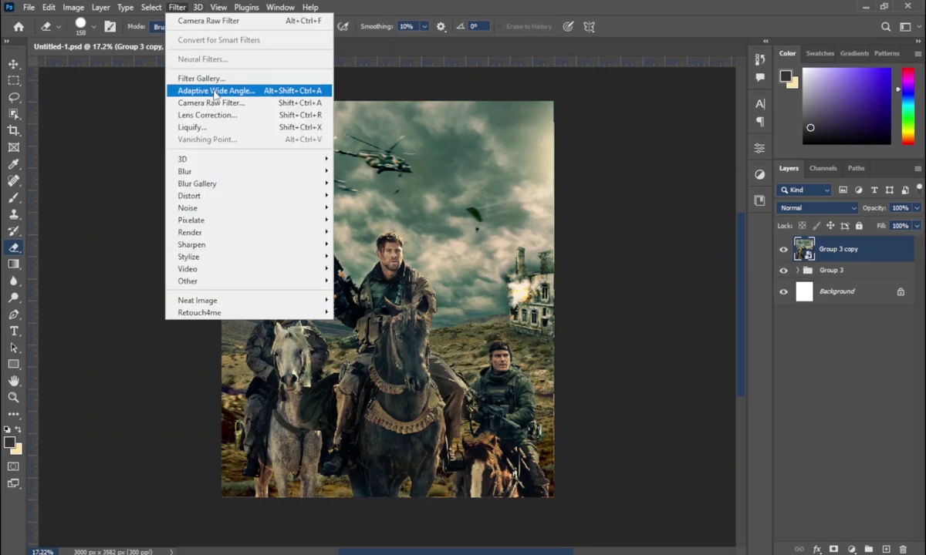
pyautogui.click(204, 98)
pyautogui.click(676, 186)
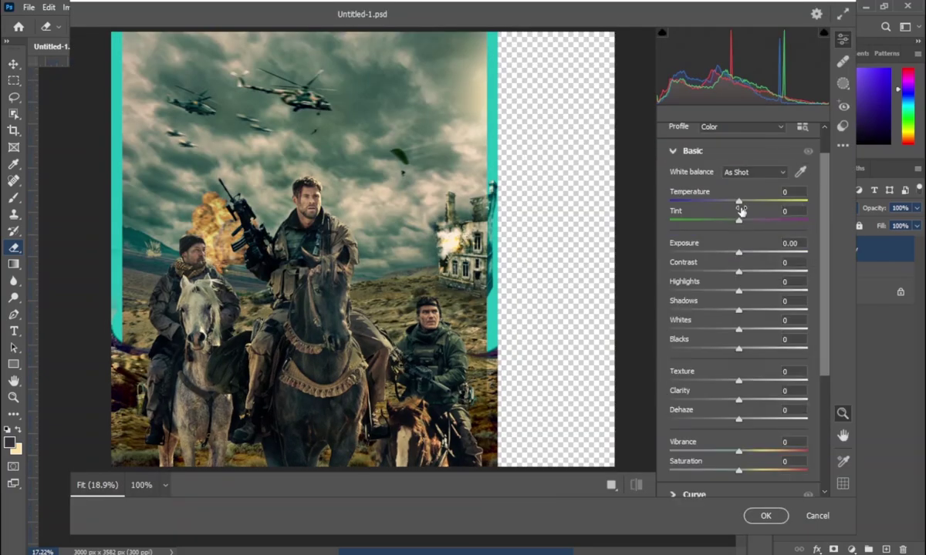
pyautogui.moveTo(738, 202); pyautogui.dragTo(736, 202)
pyautogui.moveTo(738, 252)
pyautogui.mouseDown()
pyautogui.moveTo(738, 272)
pyautogui.moveTo(756, 294)
pyautogui.moveTo(741, 310)
pyautogui.mouseUp()
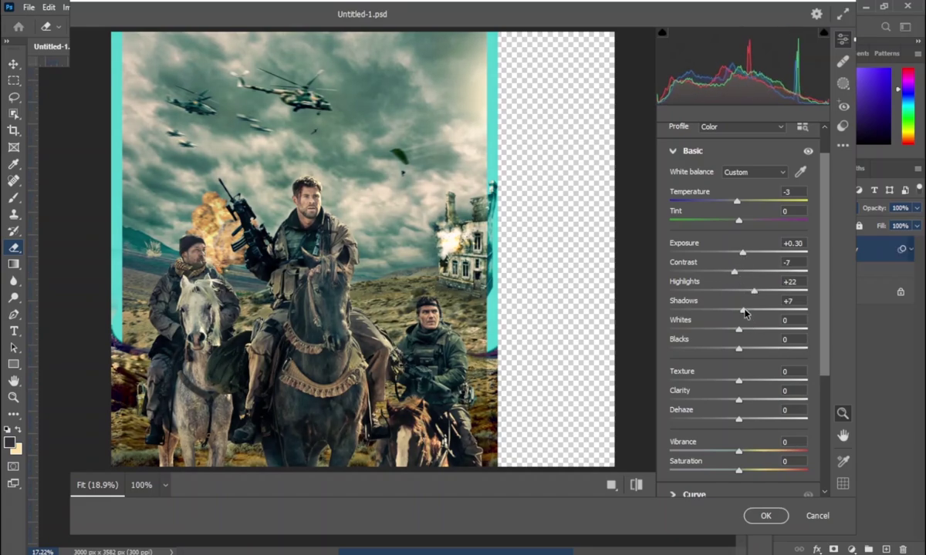
pyautogui.scroll(-2, 739, 332)
pyautogui.moveTo(738, 374); pyautogui.dragTo(747, 394)
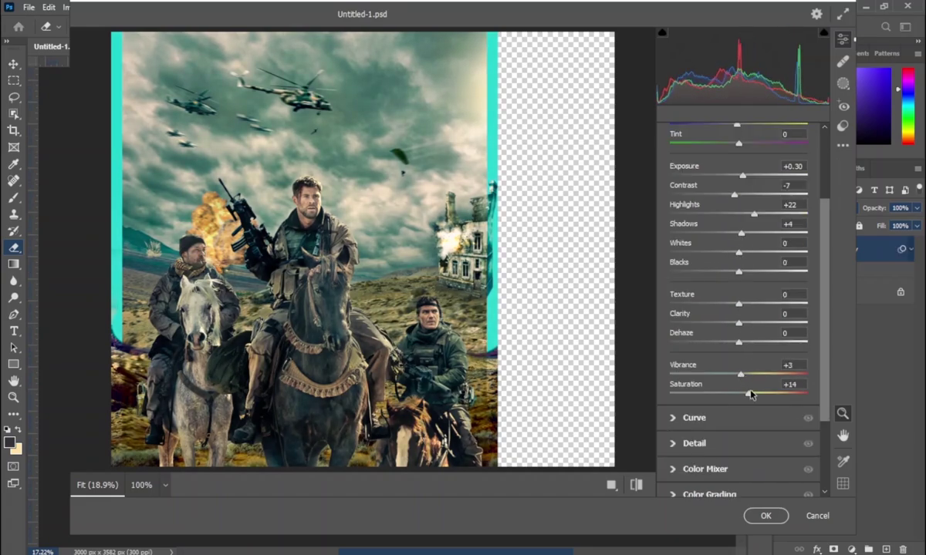
pyautogui.scroll(2, 738, 309)
pyautogui.moveTo(737, 201); pyautogui.dragTo(734, 202)
# Step: Set the tone curve highlights to -10 and darks to +3, tint the shadows, and apply
pyautogui.click(694, 495)
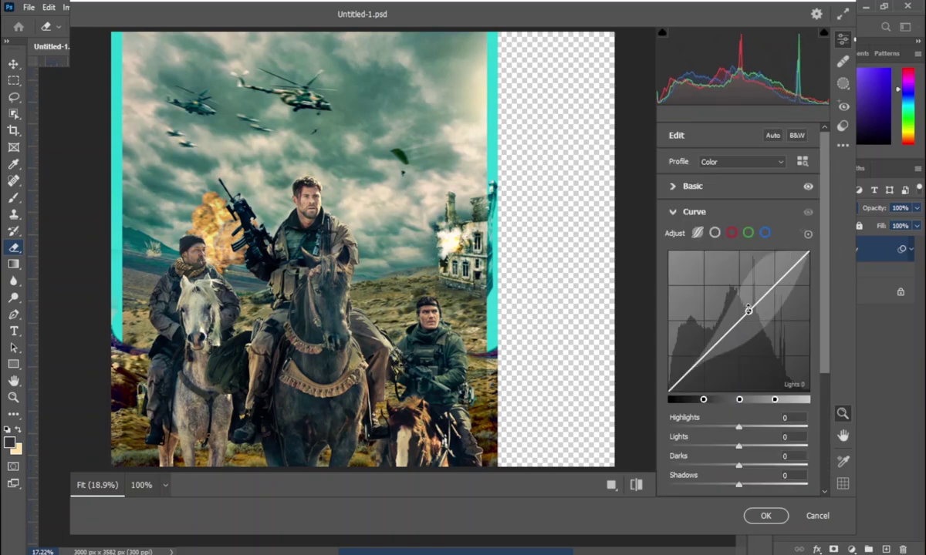
pyautogui.moveTo(768, 293); pyautogui.dragTo(768, 308)
pyautogui.moveTo(719, 340); pyautogui.dragTo(719, 333)
pyautogui.moveTo(776, 340); pyautogui.dragTo(776, 354)
pyautogui.scroll(-3, 776, 354)
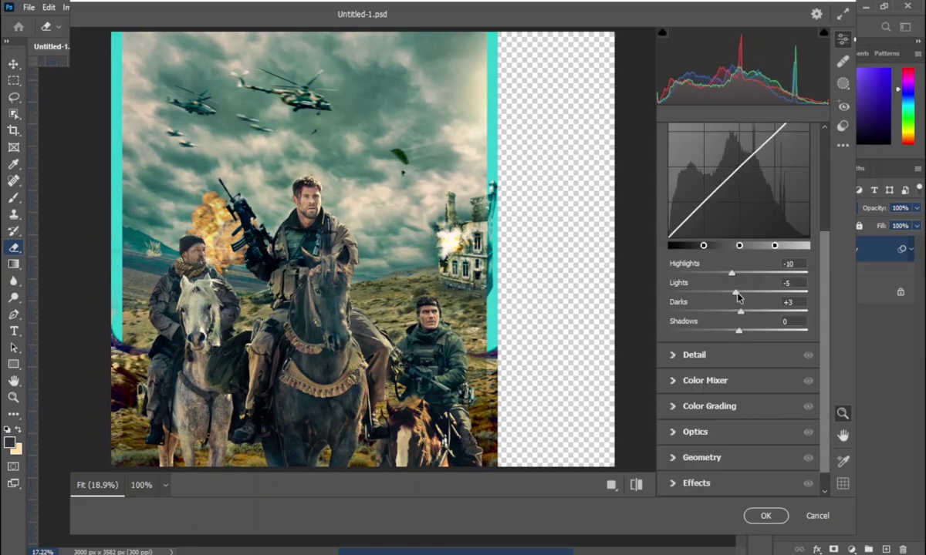
pyautogui.click(740, 355)
pyautogui.click(710, 381)
pyautogui.moveTo(708, 287); pyautogui.dragTo(695, 283)
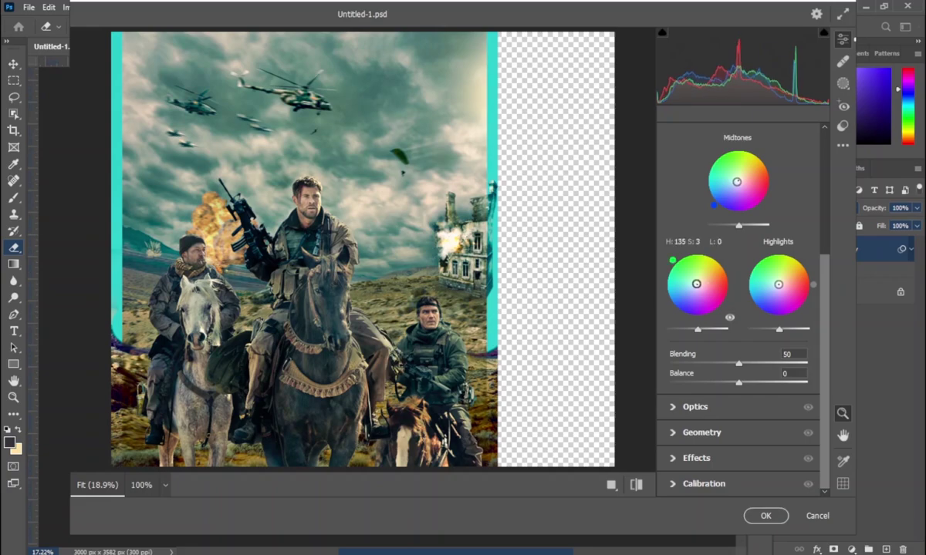
pyautogui.click(766, 516)
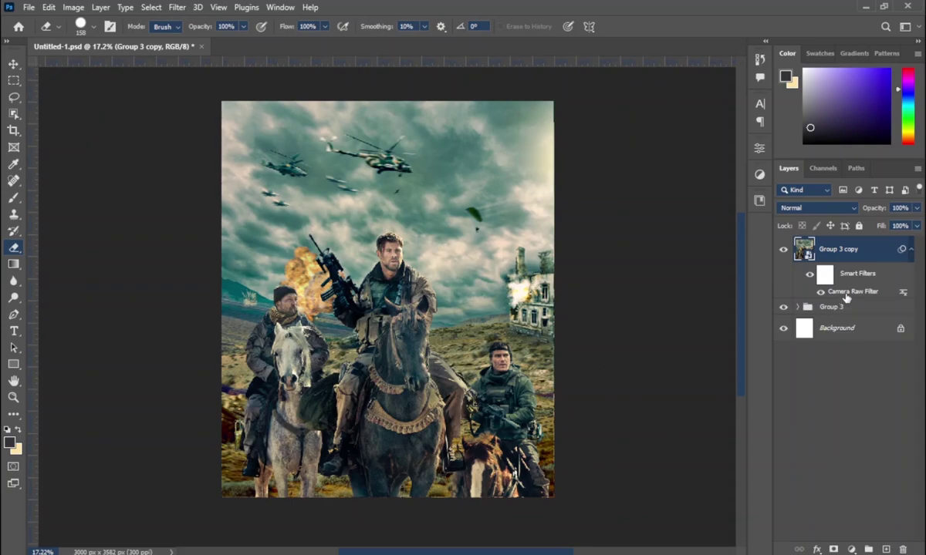
# Step: Reopen the Camera Raw filter, reset highlights to zero, and reapply the grade
pyautogui.doubleClick(843, 293)
pyautogui.click(685, 186)
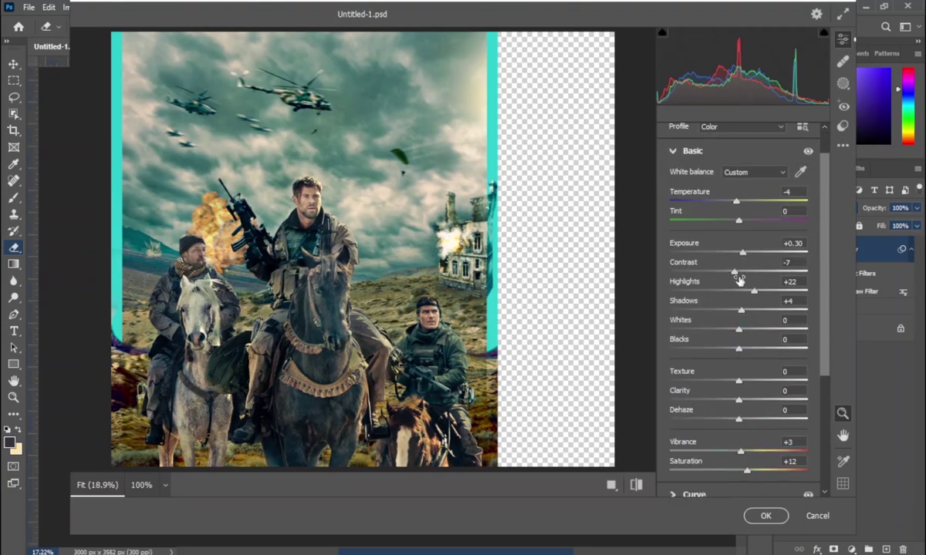
pyautogui.moveTo(753, 291); pyautogui.dragTo(738, 299)
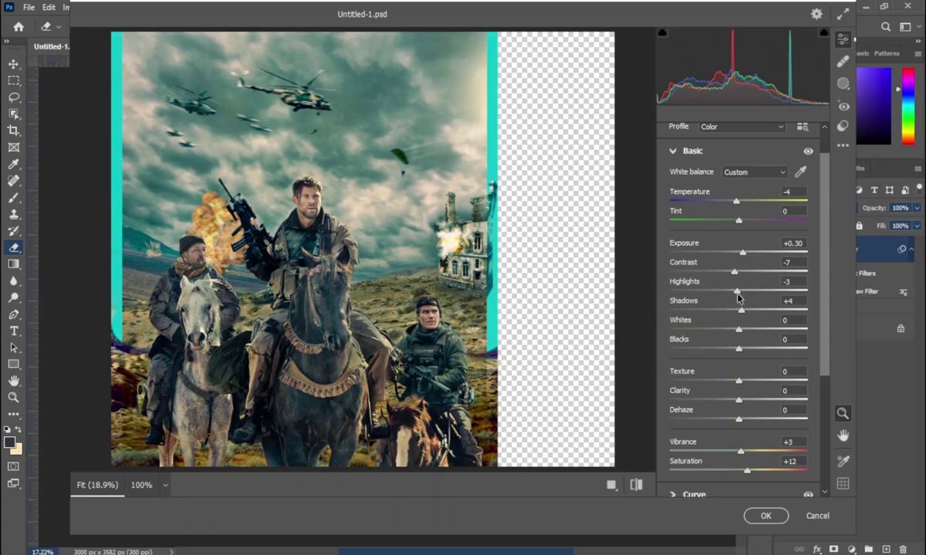
pyautogui.doubleClick(733, 291)
pyautogui.scroll(-2, 788, 446)
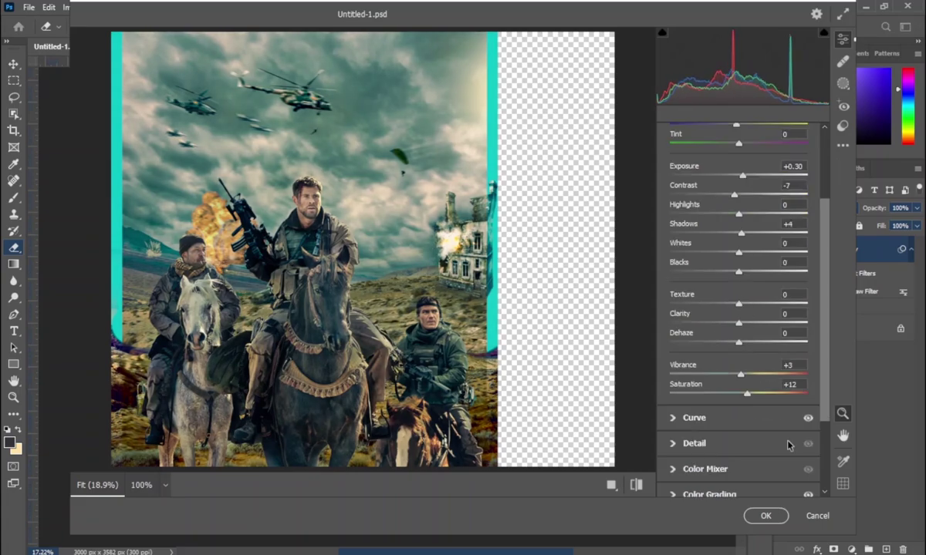
pyautogui.click(766, 517)
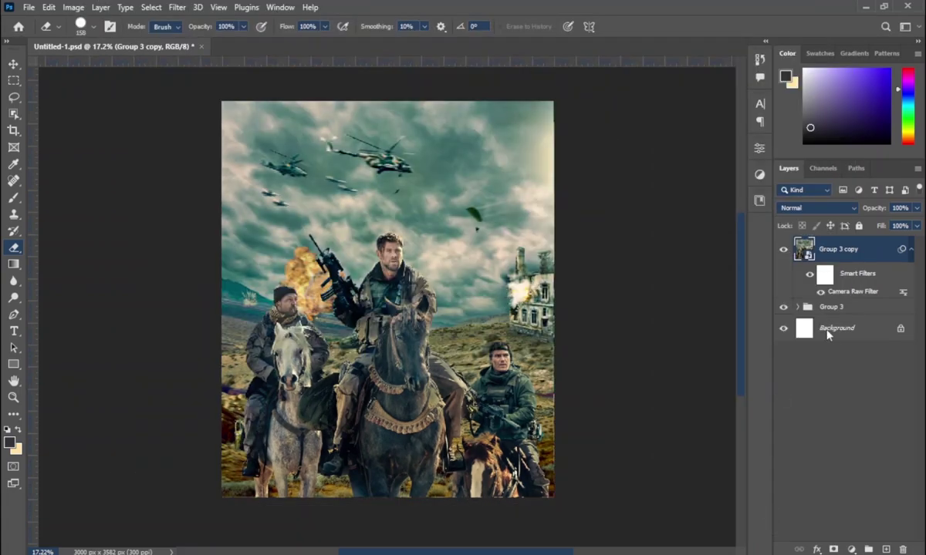
# Step: Add Layer 23 above Group 3 copy in Soft Light mode, with a roughly 222 px brush
pyautogui.click(886, 550)
pyautogui.press('v')
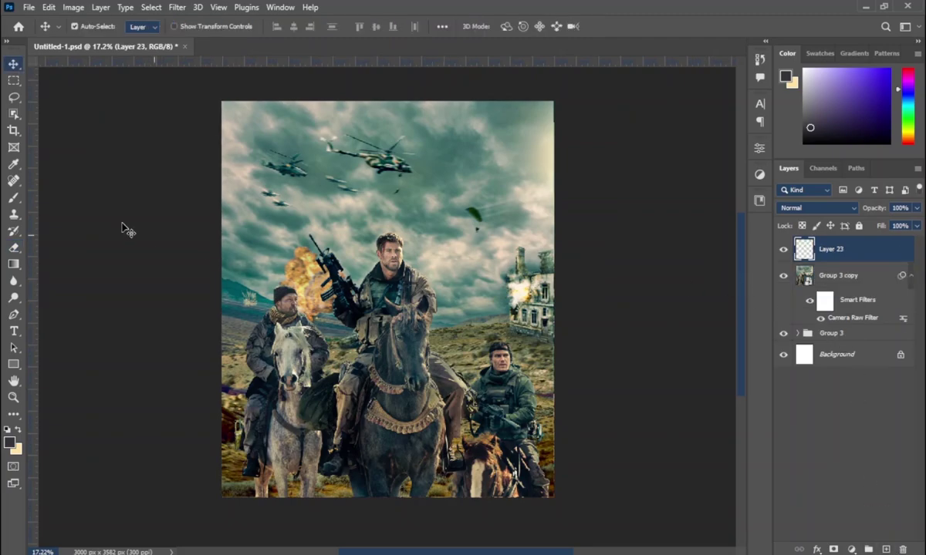
pyautogui.click(15, 199)
pyautogui.click(817, 208)
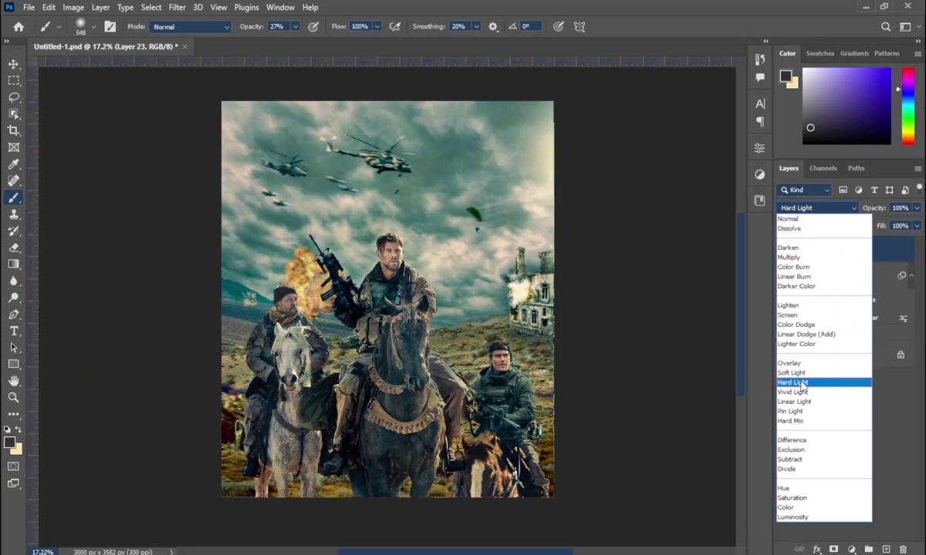
pyautogui.click(787, 373)
pyautogui.moveTo(247, 345); pyautogui.dragTo(245, 355)
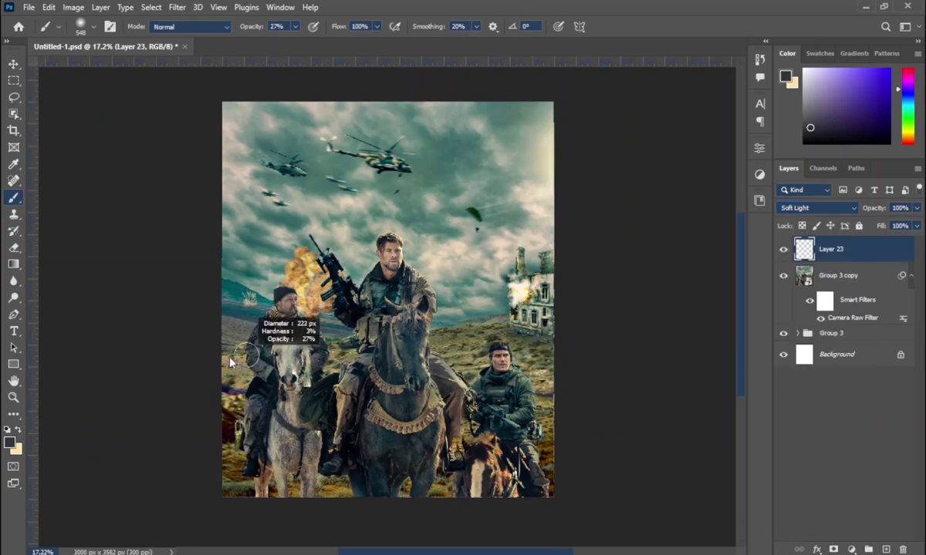